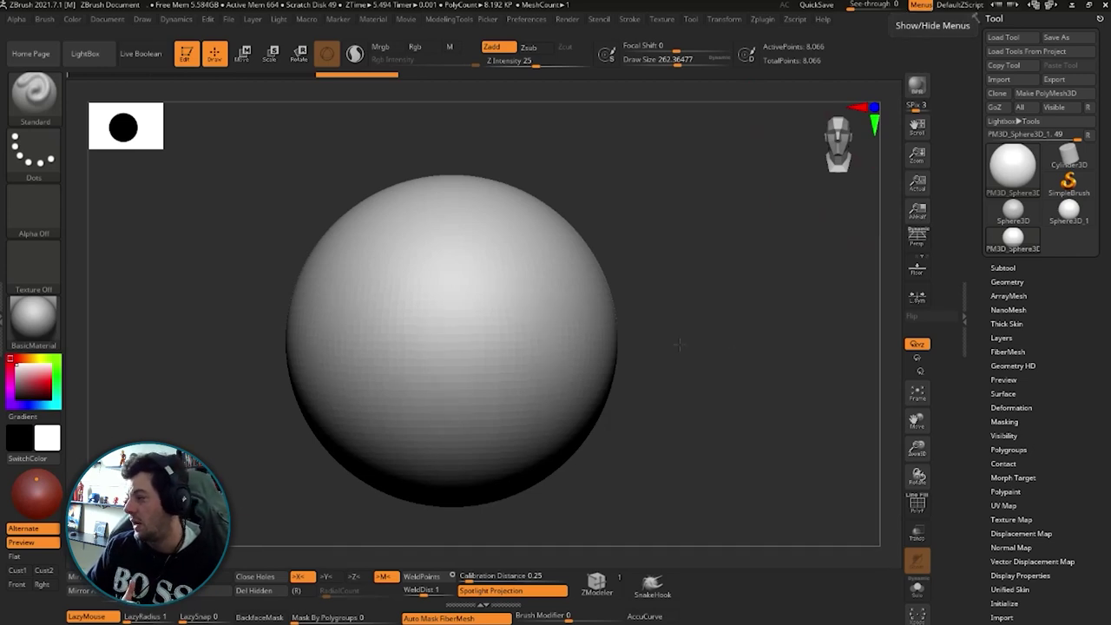
Mask strips along the sphere's sides with MaskRect, then invert the mask.
{"action": "mouse_move", "coordinate": [717, 230]}
{"action": "left_mouse_down", "text": "alt"}
{"action": "mouse_move", "coordinate": [717, 198]}
{"action": "mouse_move", "coordinate": [650, 315]}
{"action": "left_mouse_up", "text": "alt"}
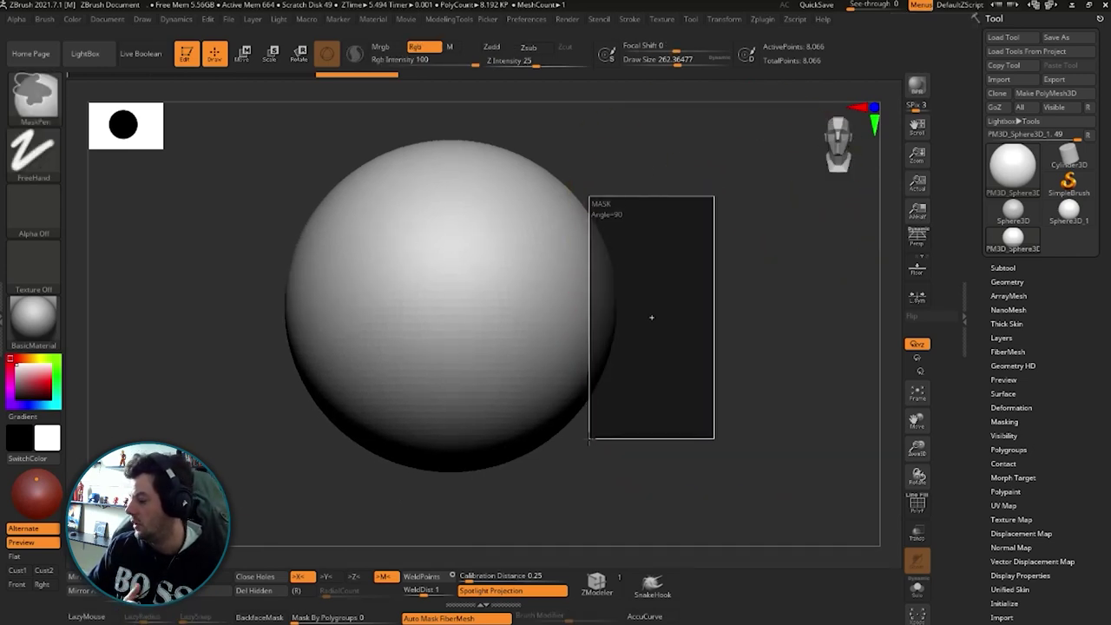
{"action": "left_click", "coordinate": [701, 344], "text": "ctrl"}
{"action": "left_click", "coordinate": [701, 344], "text": "ctrl"}
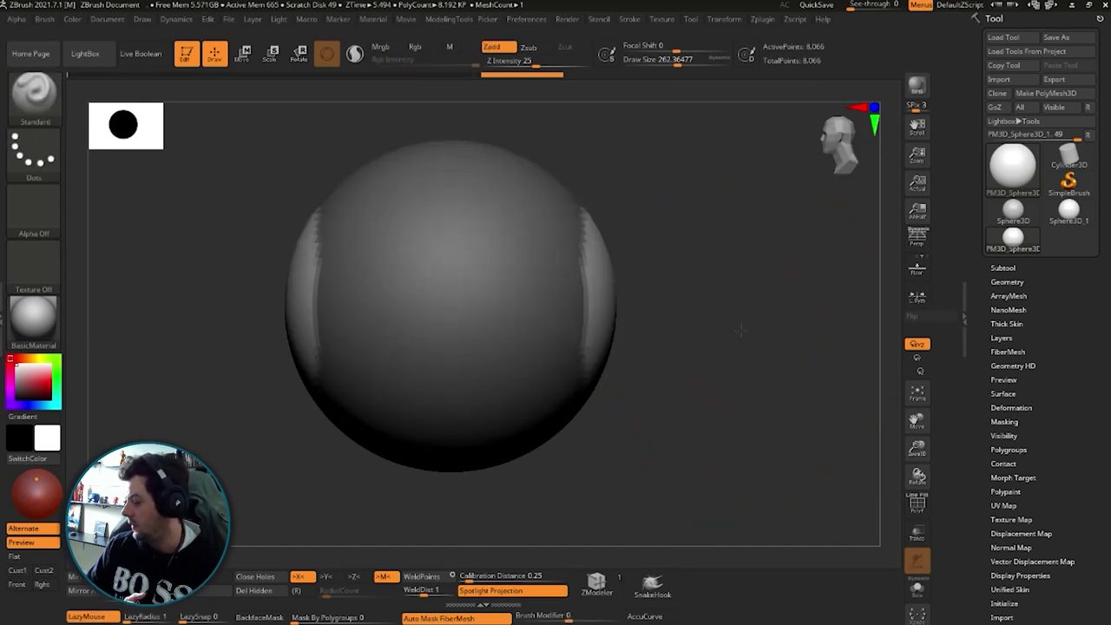
{"action": "left_click_drag", "start_coordinate": [735, 337], "coordinate": [697, 218], "text": "ctrl"}
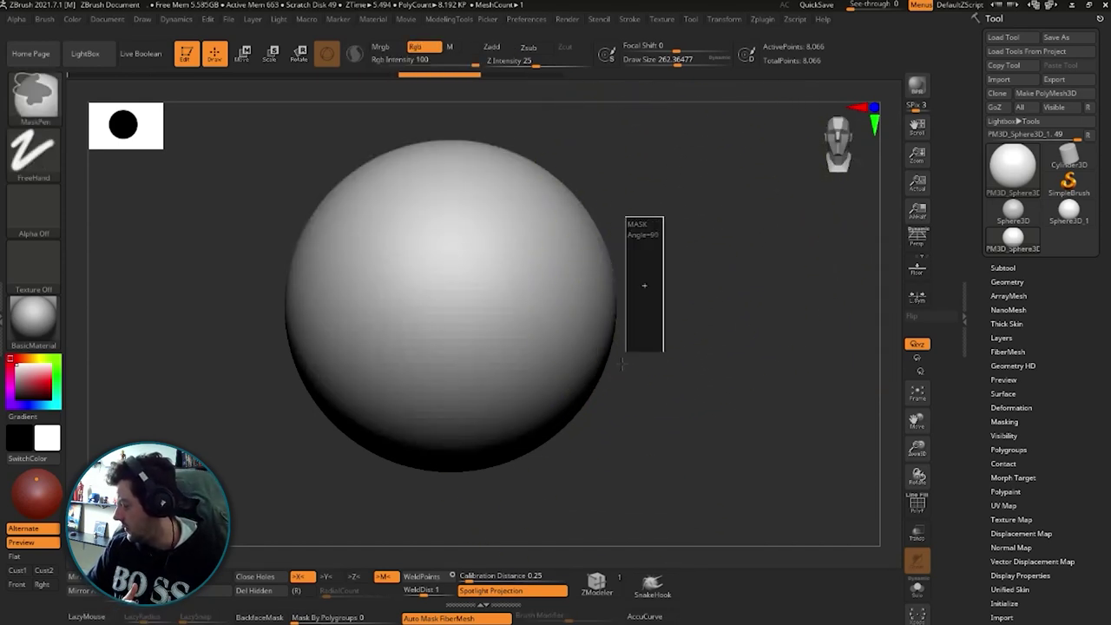
{"action": "left_click_drag", "start_coordinate": [706, 337], "coordinate": [596, 422], "text": "ctrl"}
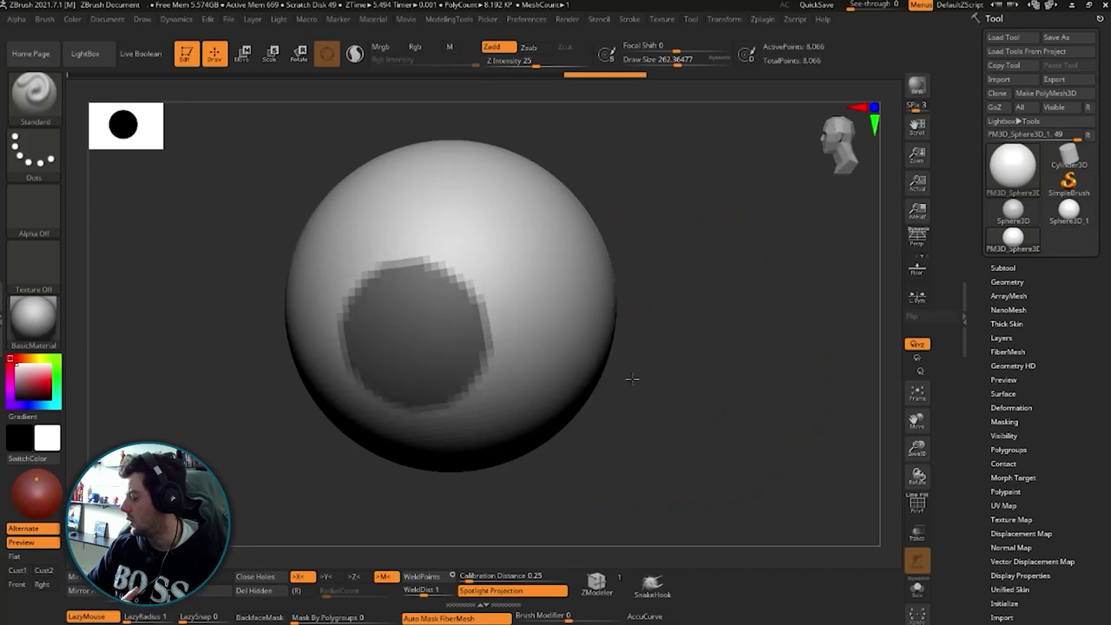
{"action": "left_click_drag", "start_coordinate": [694, 364], "coordinate": [689, 354], "text": "ctrl"}
{"action": "left_click_drag", "start_coordinate": [654, 205], "coordinate": [589, 428], "text": "ctrl"}
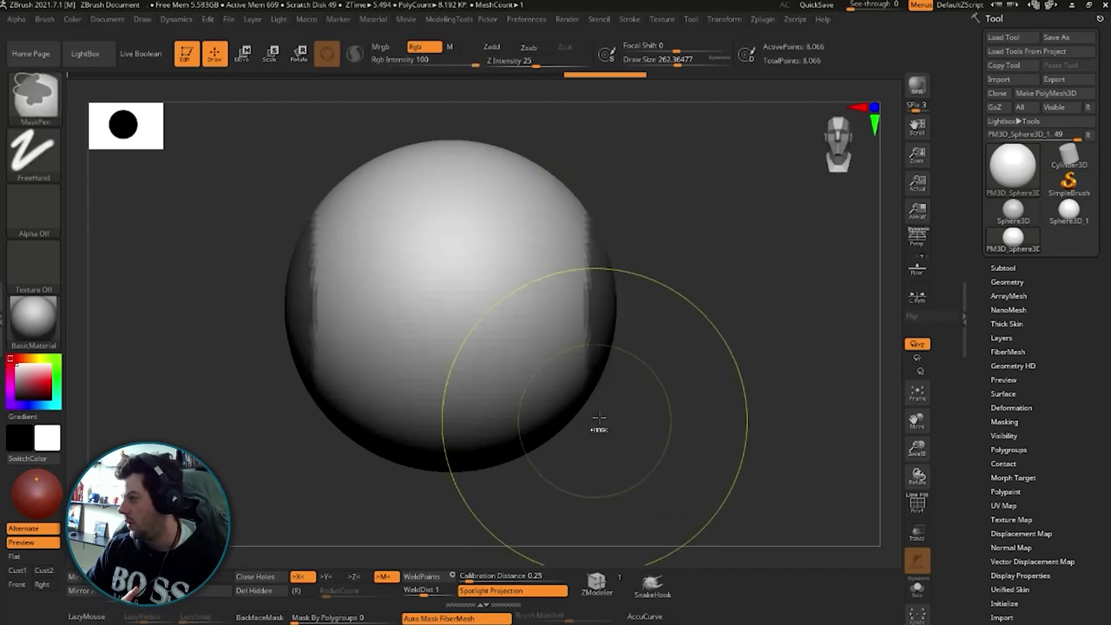
{"action": "left_click", "coordinate": [645, 390], "text": "ctrl"}
{"action": "left_click", "coordinate": [686, 374], "text": "ctrl"}
{"action": "left_click", "coordinate": [732, 349], "text": "ctrl"}
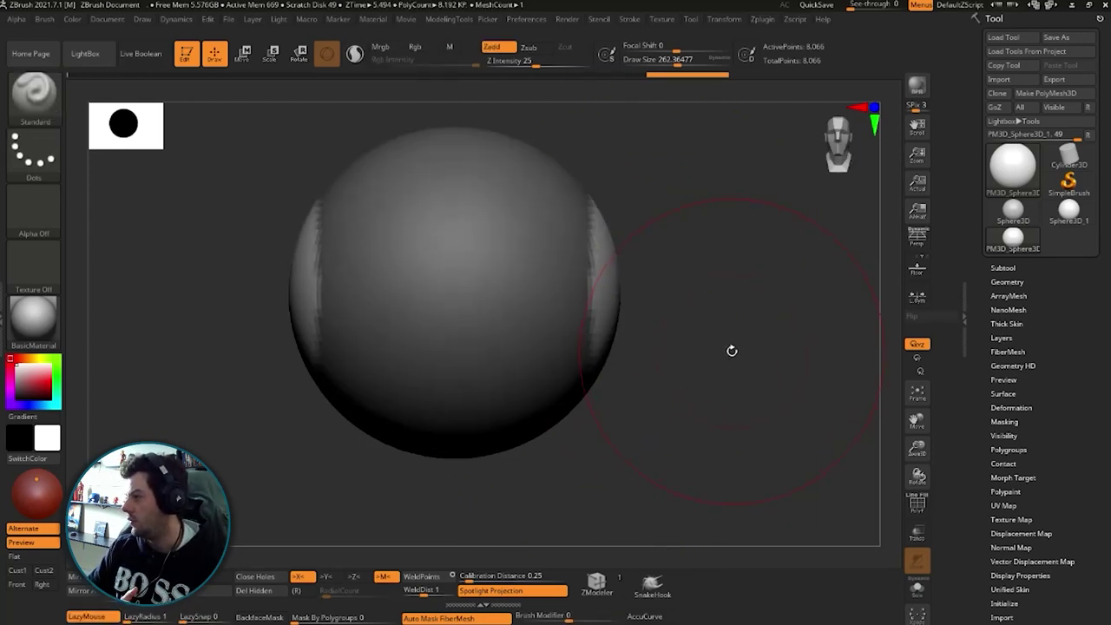
Flatten one side of the sphere using a brush enlarged to Draw Size 476.
{"action": "key", "text": "w"}
{"action": "key", "text": "q"}
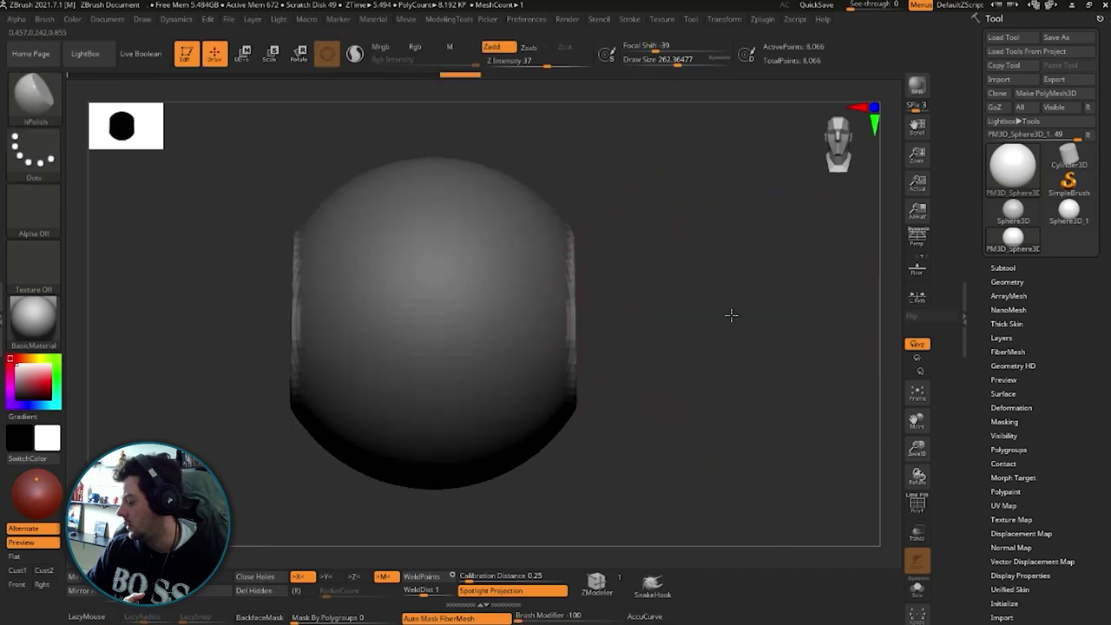
{"action": "left_click_drag", "start_coordinate": [732, 315], "coordinate": [460, 313]}
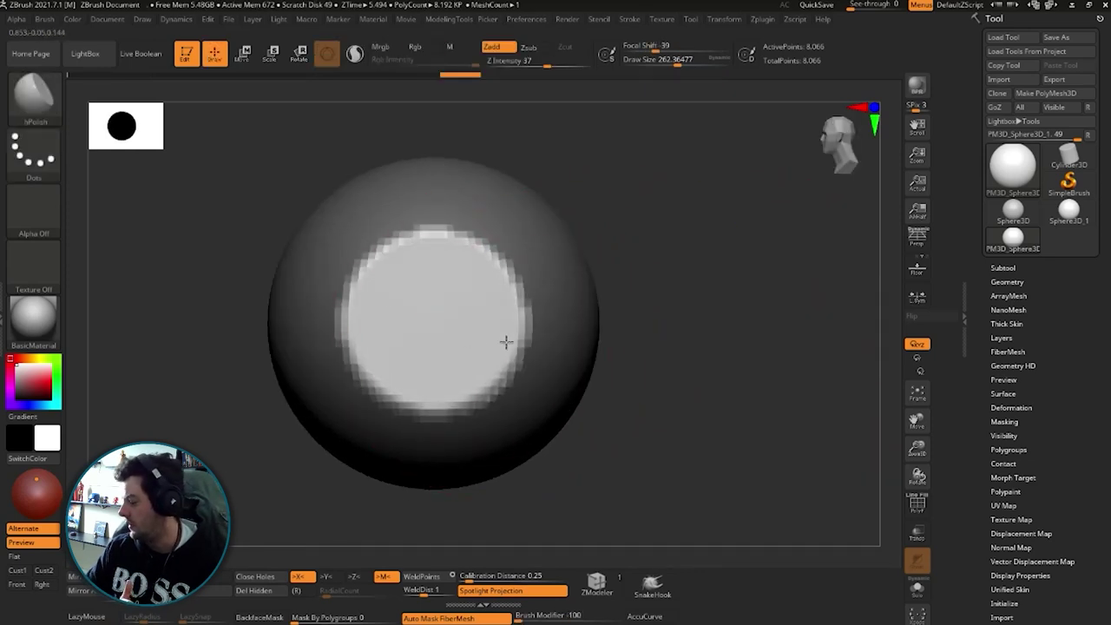
{"action": "key", "text": "s"}
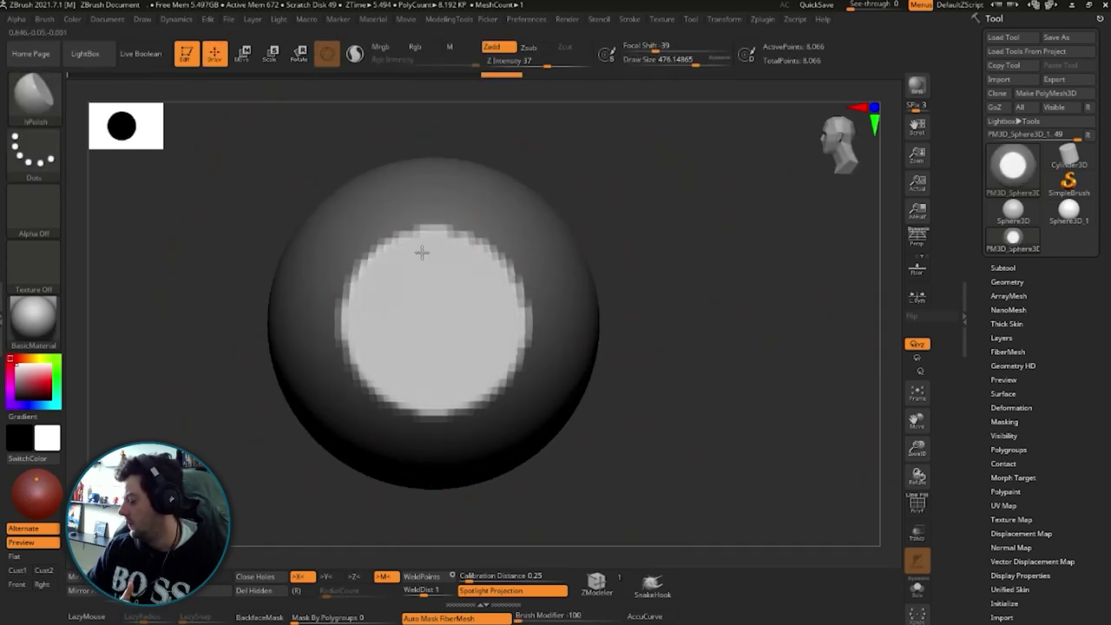
{"action": "left_click", "coordinate": [428, 352], "text": "ctrl+alt"}
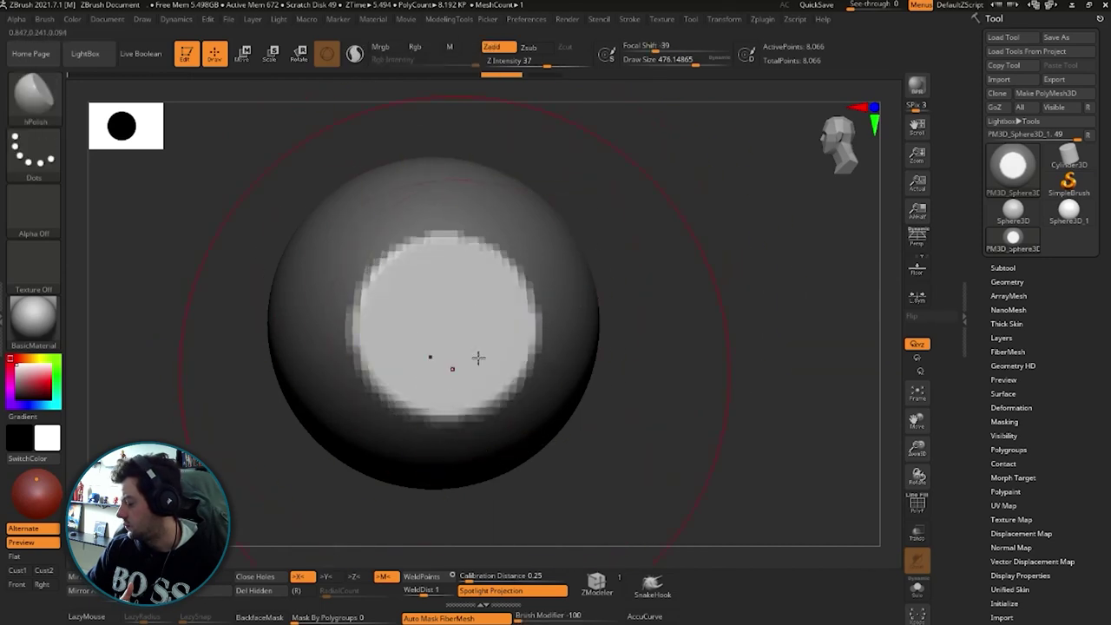
{"action": "right_click_drag", "start_coordinate": [479, 359], "coordinate": [662, 297], "text": "shift"}
Invert the mask and flatten the other side with Draw Size reduced to 162.68.
{"action": "left_click", "coordinate": [638, 296], "text": "ctrl"}
{"action": "key", "text": "s"}
{"action": "left_click_drag", "start_coordinate": [630, 309], "coordinate": [540, 295]}
{"action": "right_click_drag", "start_coordinate": [669, 292], "coordinate": [673, 309], "text": "ctrl"}
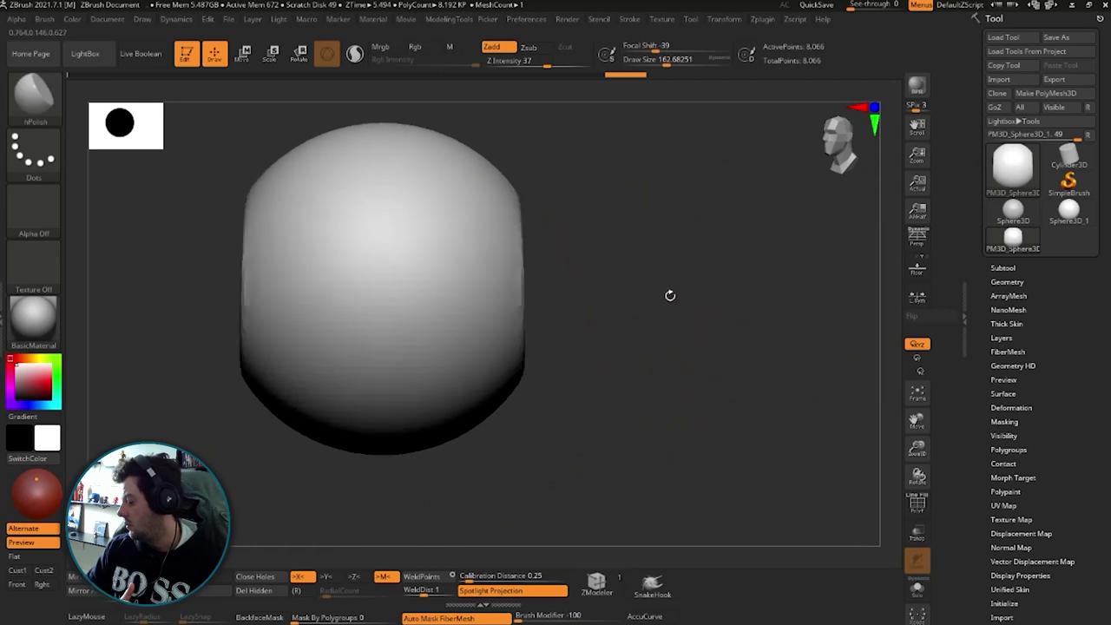
{"action": "mouse_move", "coordinate": [674, 310]}
{"action": "left_mouse_down"}
{"action": "mouse_move", "coordinate": [737, 278]}
{"action": "mouse_move", "coordinate": [727, 392]}
{"action": "left_mouse_up"}
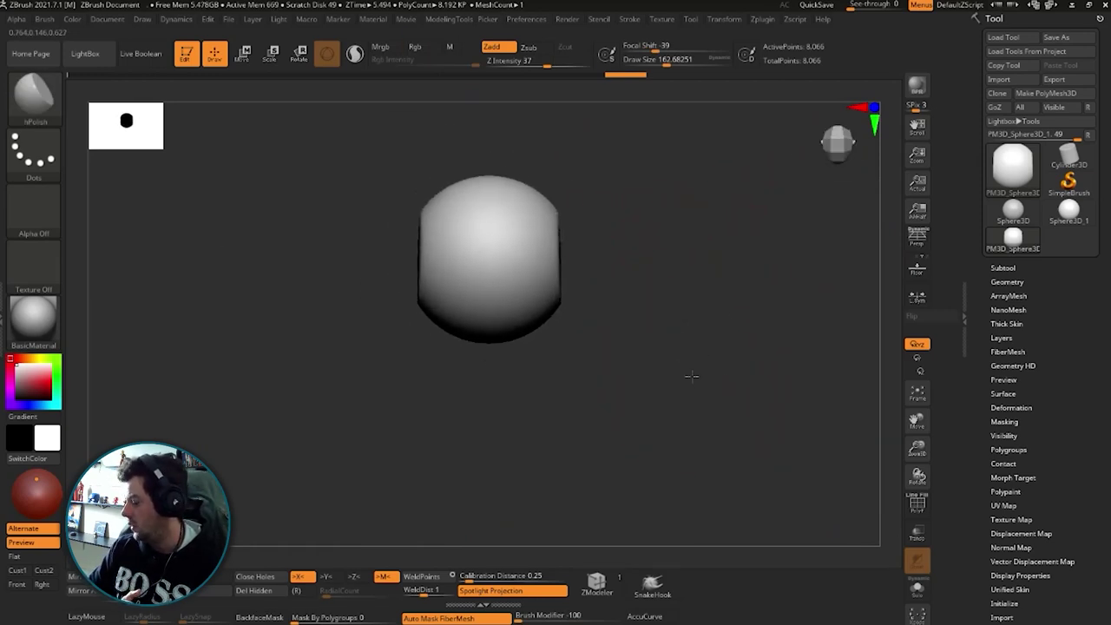
Pull the lower sides of the shape downward with the Move brush at Draw Size about 286.
{"action": "right_click_drag", "start_coordinate": [690, 376], "coordinate": [666, 357], "text": "ctrl"}
{"action": "key", "text": "s"}
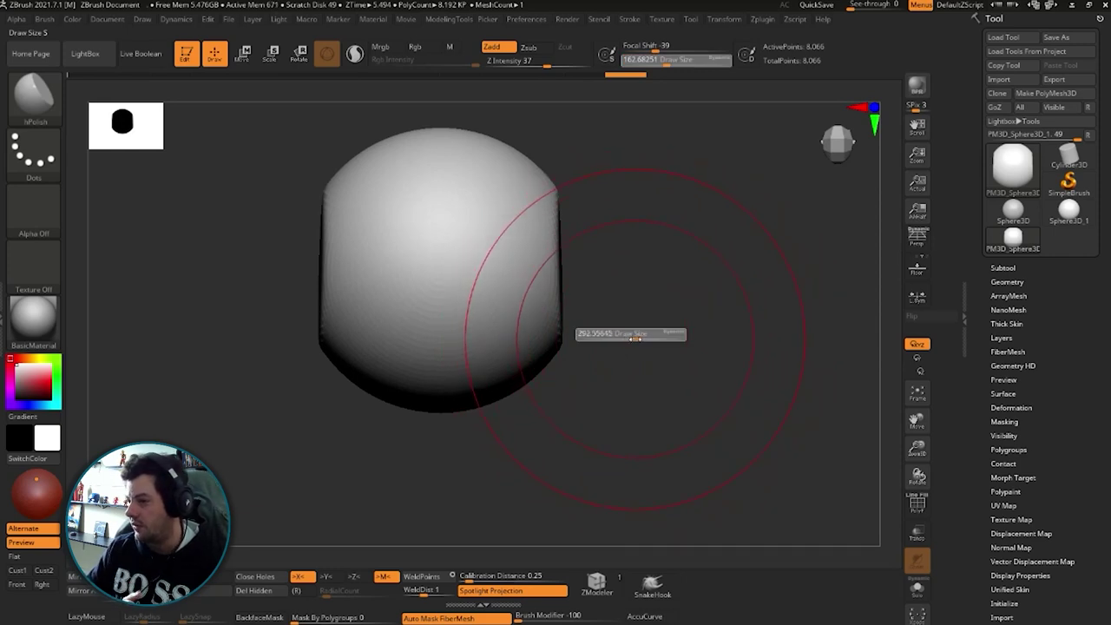
{"action": "left_click_drag", "start_coordinate": [635, 338], "coordinate": [650, 361], "text": "alt"}
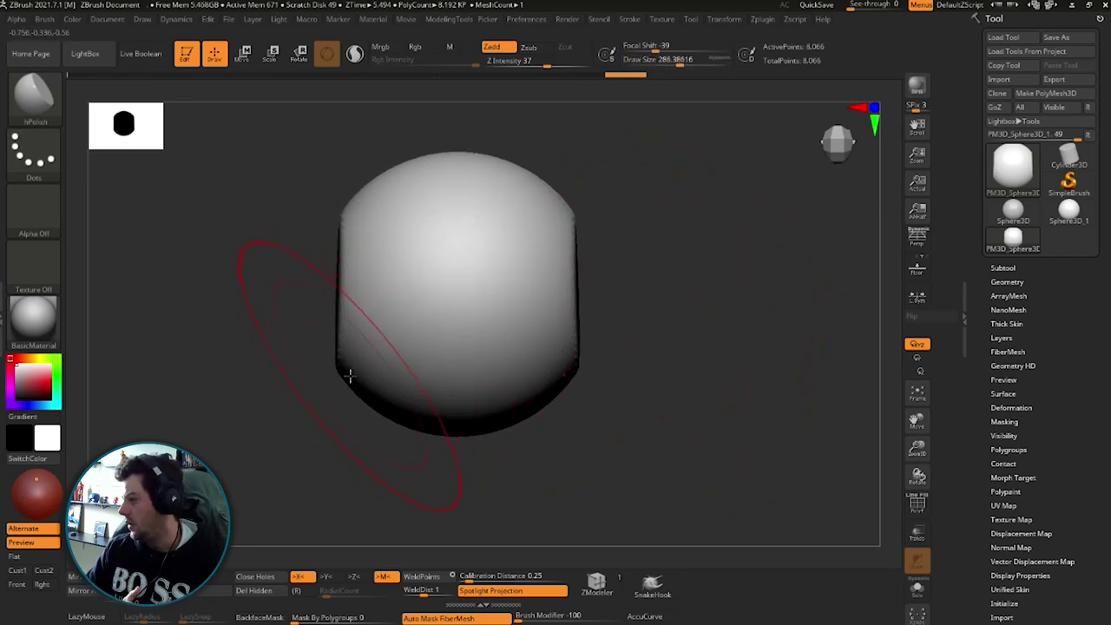
{"action": "key", "text": "b"}
{"action": "key", "text": "m"}
{"action": "key", "text": "v"}
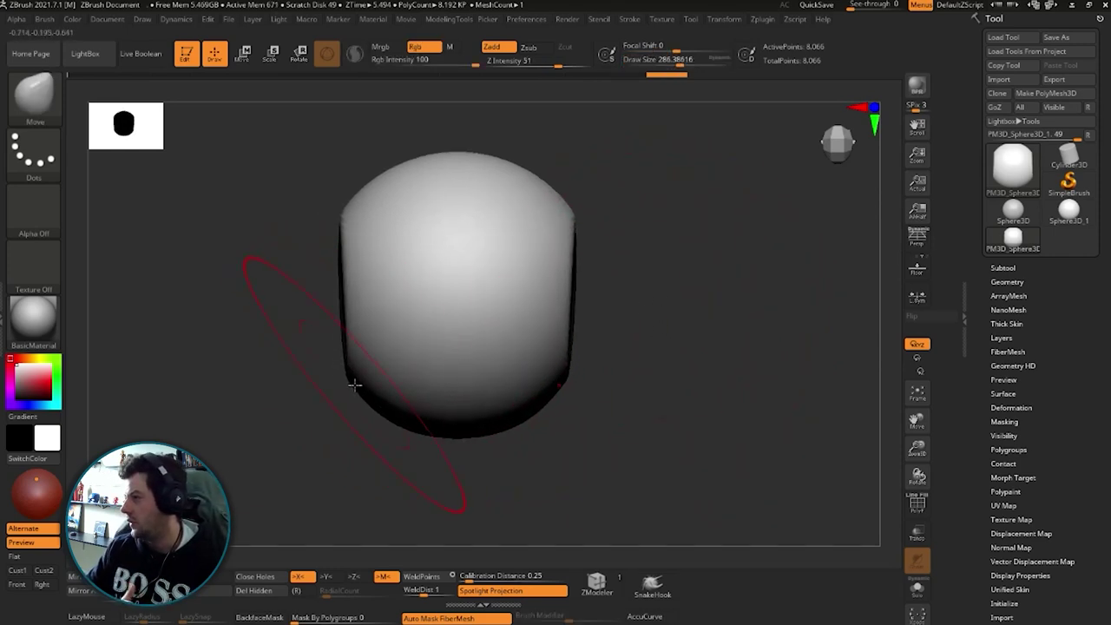
{"action": "left_click_drag", "start_coordinate": [654, 276], "coordinate": [654, 324], "text": "alt"}
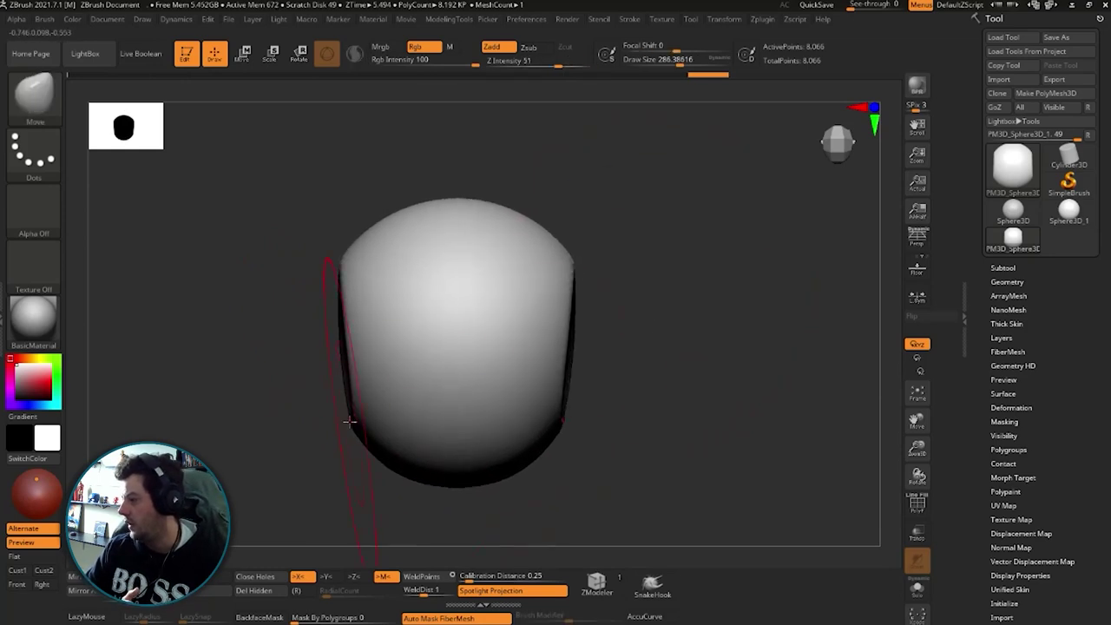
{"action": "mouse_move", "coordinate": [585, 278]}
{"action": "left_mouse_down"}
{"action": "mouse_move", "coordinate": [651, 250]}
{"action": "mouse_move", "coordinate": [645, 203]}
{"action": "mouse_move", "coordinate": [721, 251]}
{"action": "mouse_move", "coordinate": [681, 308]}
{"action": "mouse_move", "coordinate": [700, 218]}
{"action": "mouse_move", "coordinate": [364, 307]}
{"action": "mouse_move", "coordinate": [487, 260]}
{"action": "mouse_move", "coordinate": [613, 251]}
{"action": "left_mouse_up"}
Mask a rectangular patch over the lower part of the shape with MaskRect.
{"action": "left_click_drag", "start_coordinate": [349, 317], "coordinate": [357, 333]}
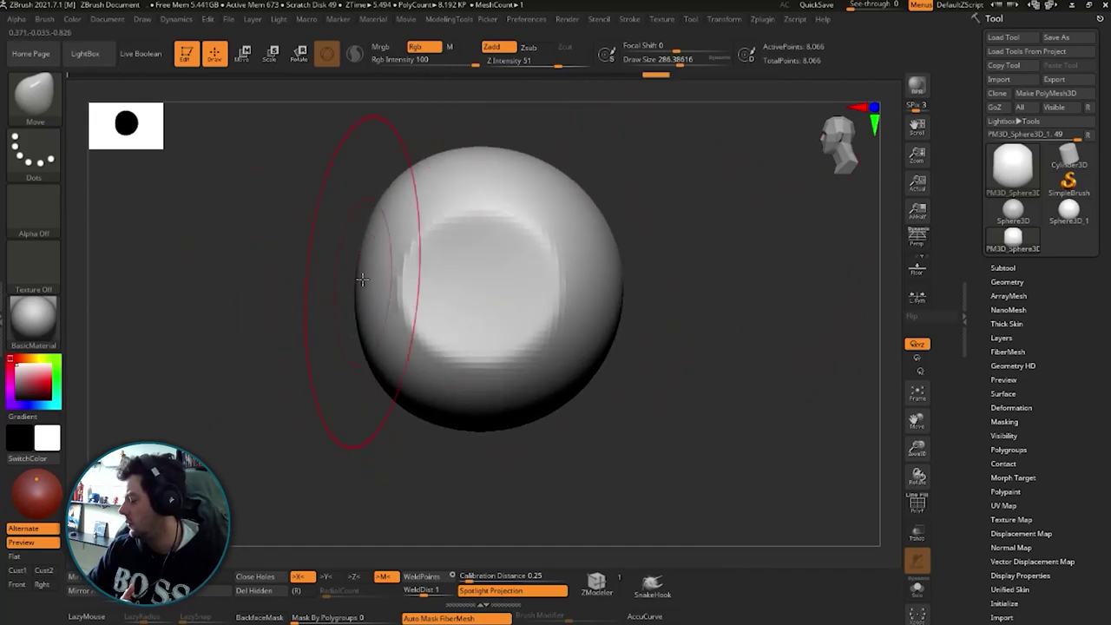
{"action": "left_click_drag", "start_coordinate": [370, 226], "coordinate": [450, 291]}
{"action": "left_click_drag", "start_coordinate": [405, 456], "coordinate": [385, 377]}
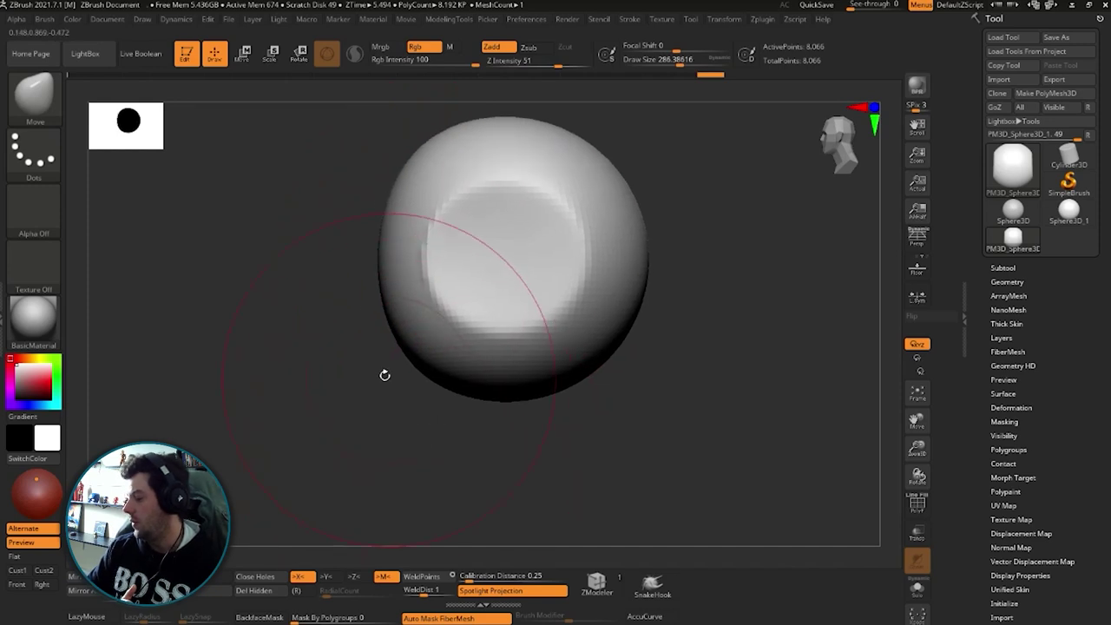
{"action": "left_click_drag", "start_coordinate": [338, 285], "coordinate": [473, 452], "text": "ctrl"}
{"action": "left_click_drag", "start_coordinate": [548, 419], "coordinate": [516, 392], "text": "ctrl"}
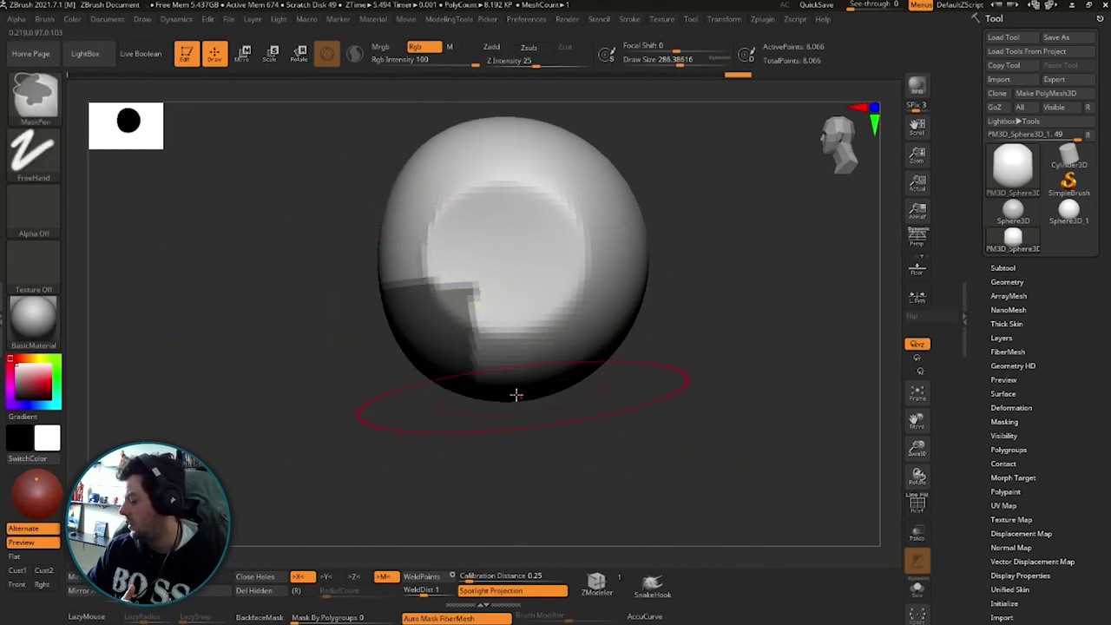
{"action": "left_click_drag", "start_coordinate": [337, 249], "coordinate": [493, 484], "text": "ctrl"}
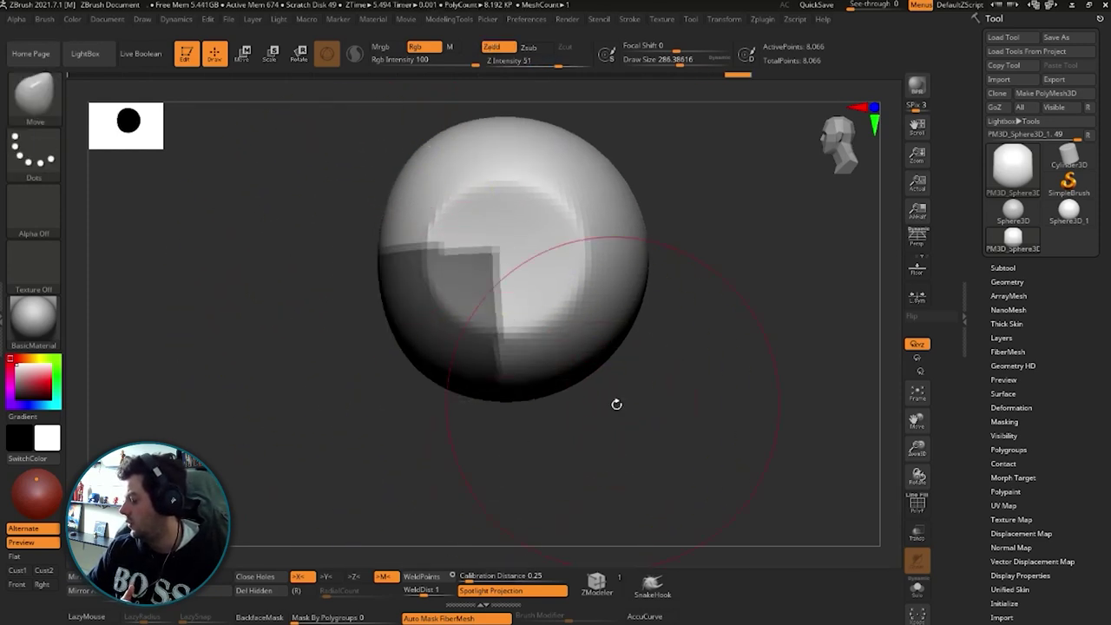
{"action": "left_click_drag", "start_coordinate": [616, 402], "coordinate": [683, 367]}
Stretch the unmasked part of the sphere downward with the Transpose move gizmo.
{"action": "key", "text": "w"}
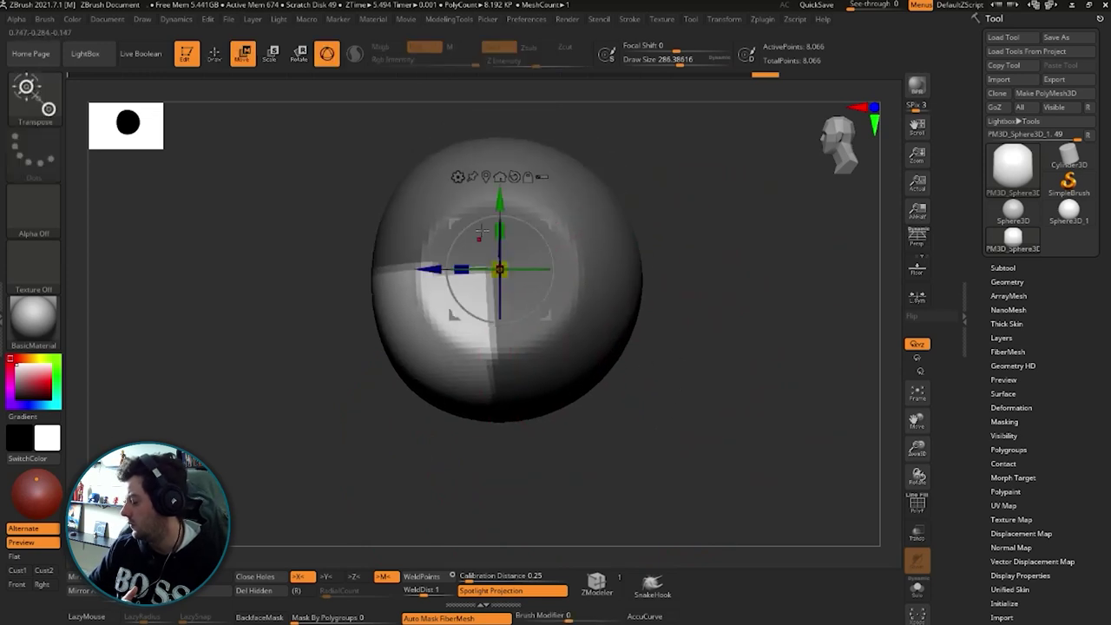
{"action": "key", "text": "q"}
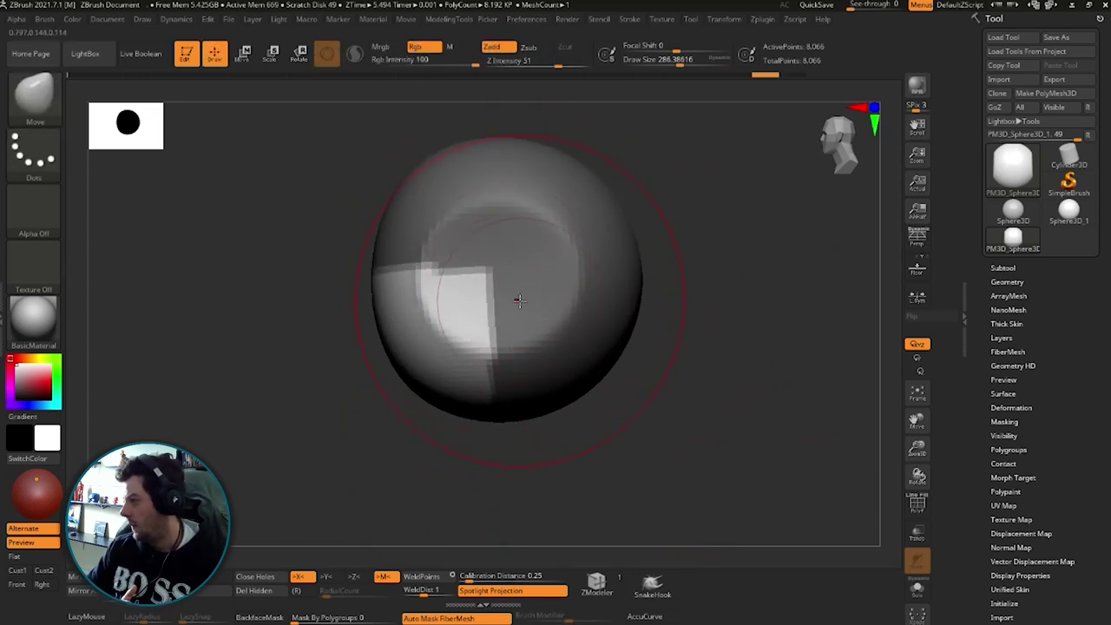
{"action": "key", "text": "w"}
{"action": "left_click_drag", "start_coordinate": [497, 268], "coordinate": [499, 354]}
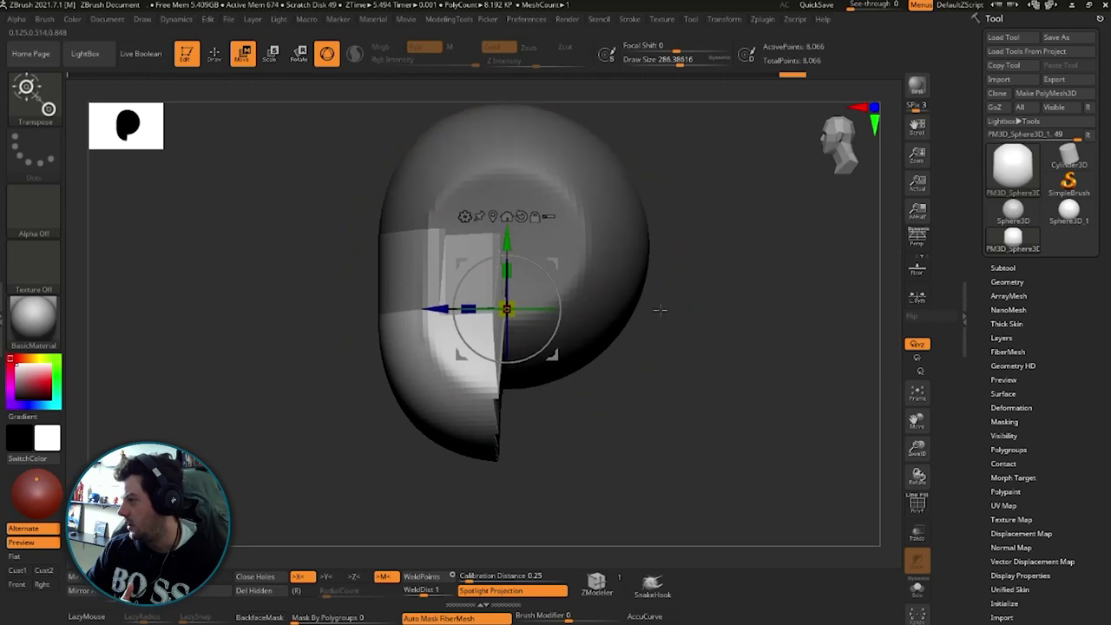
{"action": "mouse_move", "coordinate": [660, 365]}
{"action": "left_mouse_down"}
{"action": "mouse_move", "coordinate": [693, 312]}
{"action": "mouse_move", "coordinate": [696, 343]}
{"action": "mouse_move", "coordinate": [599, 377]}
{"action": "mouse_move", "coordinate": [488, 333]}
{"action": "left_mouse_up"}
{"action": "key", "text": "q"}
Round out the stretched capsule and pull its lower tail out with the Move brush.
{"action": "key", "text": "b"}
{"action": "key", "text": "m"}
{"action": "key", "text": "v"}
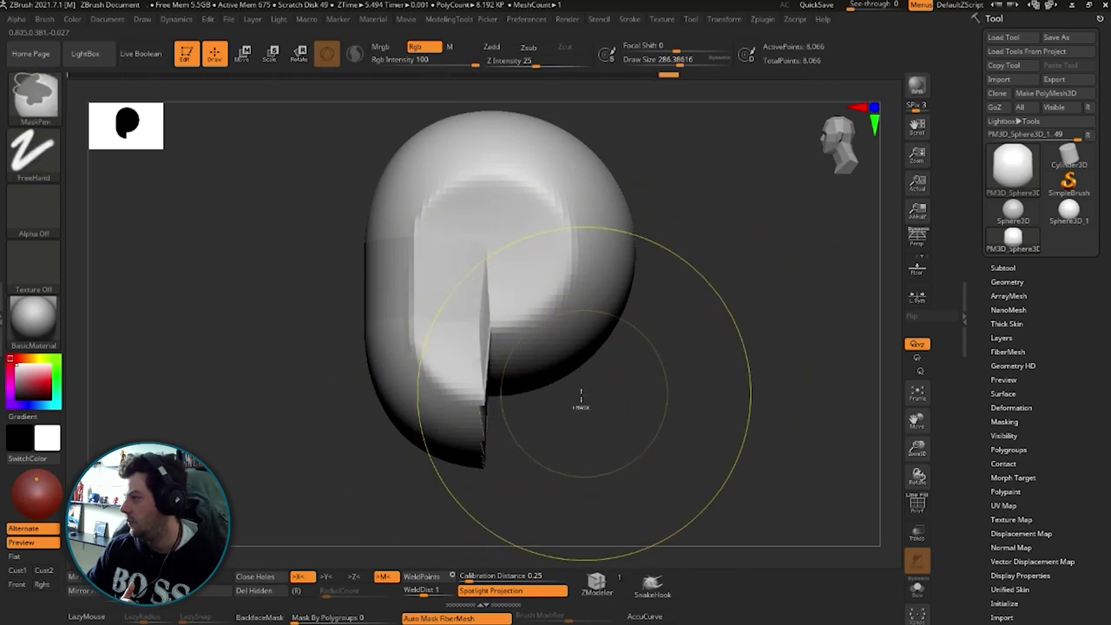
{"action": "mouse_move", "coordinate": [581, 397]}
{"action": "left_mouse_down"}
{"action": "mouse_move", "coordinate": [473, 408]}
{"action": "mouse_move", "coordinate": [525, 370]}
{"action": "mouse_move", "coordinate": [596, 391]}
{"action": "mouse_move", "coordinate": [583, 477]}
{"action": "mouse_move", "coordinate": [670, 375]}
{"action": "mouse_move", "coordinate": [702, 352]}
{"action": "mouse_move", "coordinate": [662, 382]}
{"action": "mouse_move", "coordinate": [663, 335]}
{"action": "mouse_move", "coordinate": [727, 350]}
{"action": "left_mouse_up"}
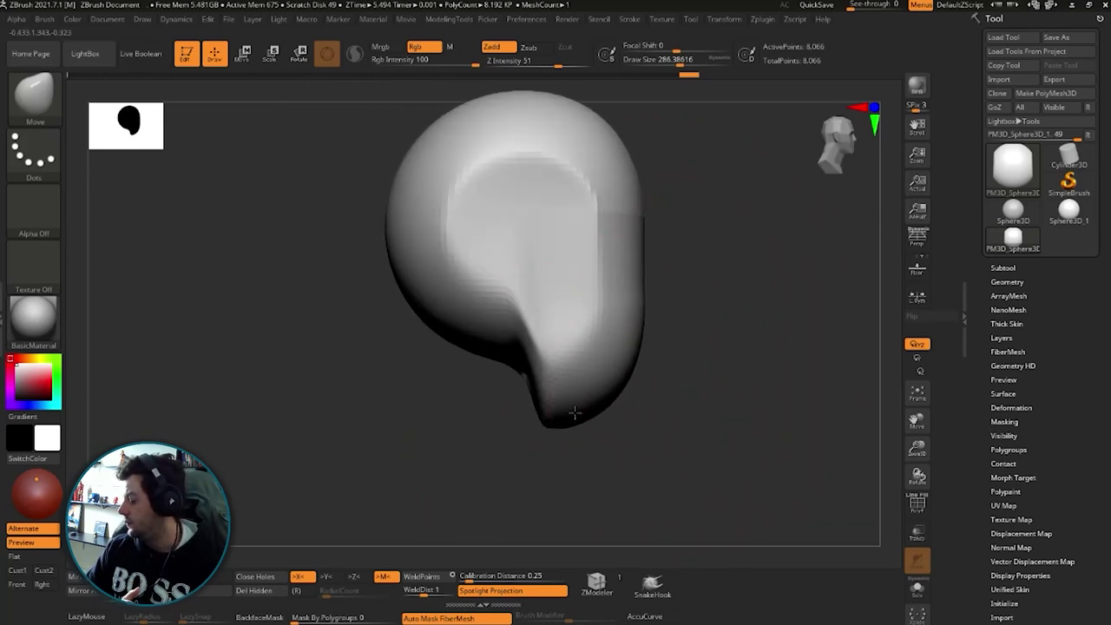
{"action": "mouse_move", "coordinate": [583, 417]}
{"action": "left_mouse_down"}
{"action": "mouse_move", "coordinate": [669, 419]}
{"action": "mouse_move", "coordinate": [585, 396]}
{"action": "left_mouse_up"}
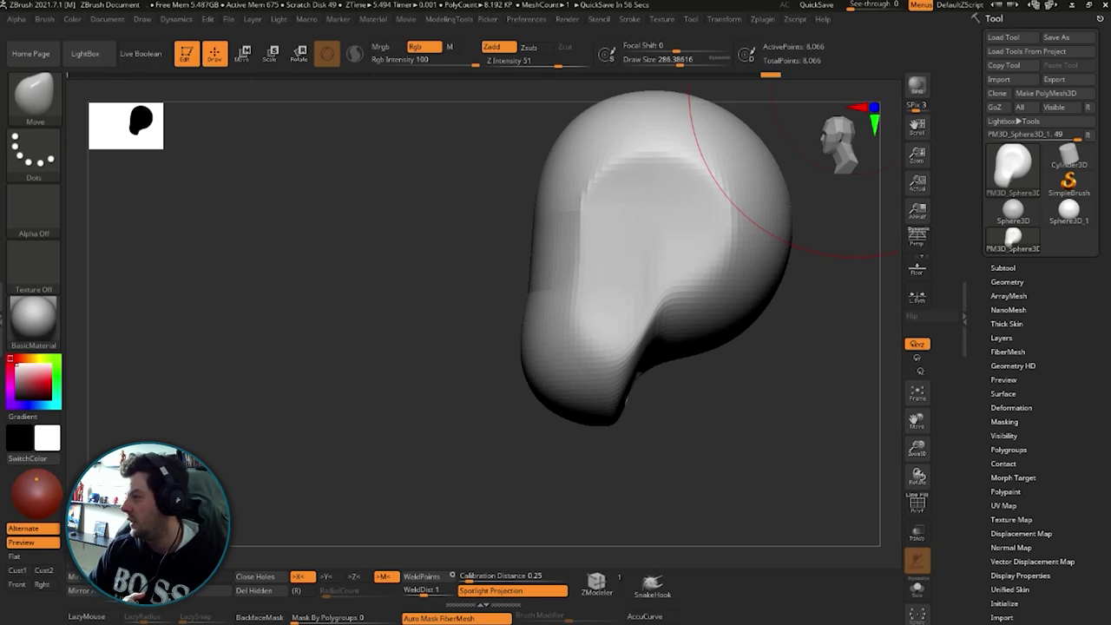
Inspect the capsule from several angles, comparing it with its earlier state via undo/redo.
{"action": "mouse_move", "coordinate": [706, 440]}
{"action": "left_mouse_down"}
{"action": "mouse_move", "coordinate": [703, 416]}
{"action": "mouse_move", "coordinate": [705, 427]}
{"action": "mouse_move", "coordinate": [663, 402]}
{"action": "mouse_move", "coordinate": [709, 397]}
{"action": "mouse_move", "coordinate": [716, 328]}
{"action": "left_mouse_up"}
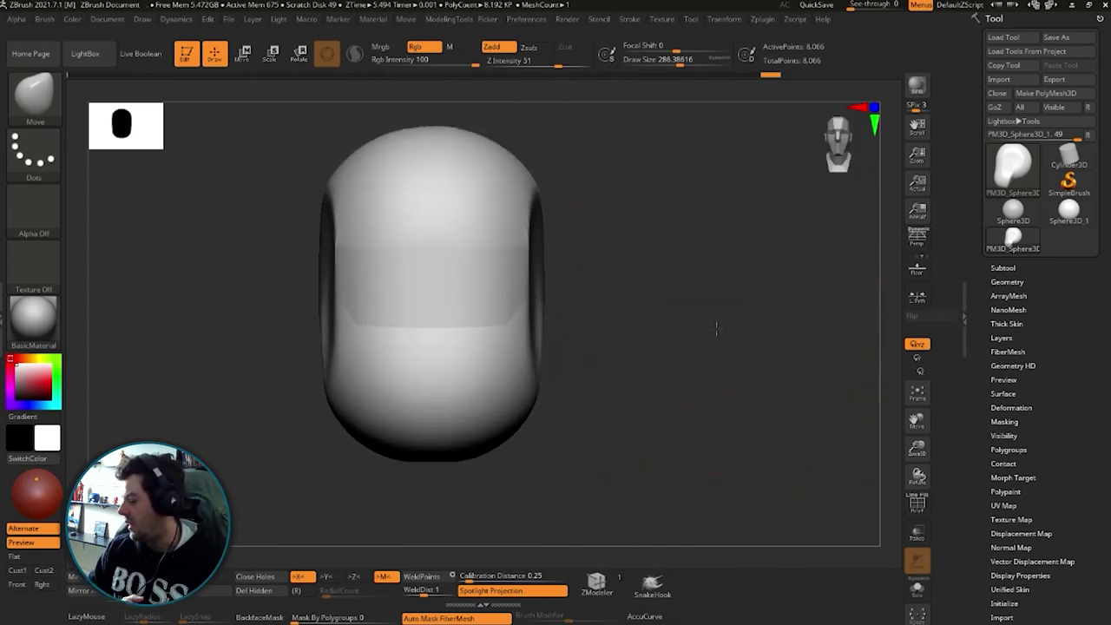
{"action": "mouse_move", "coordinate": [359, 417]}
{"action": "left_mouse_down"}
{"action": "mouse_move", "coordinate": [616, 280]}
{"action": "mouse_move", "coordinate": [669, 404]}
{"action": "mouse_move", "coordinate": [490, 370]}
{"action": "mouse_move", "coordinate": [613, 268]}
{"action": "mouse_move", "coordinate": [640, 278]}
{"action": "left_mouse_up"}
{"action": "key", "text": "ctrl+z"}
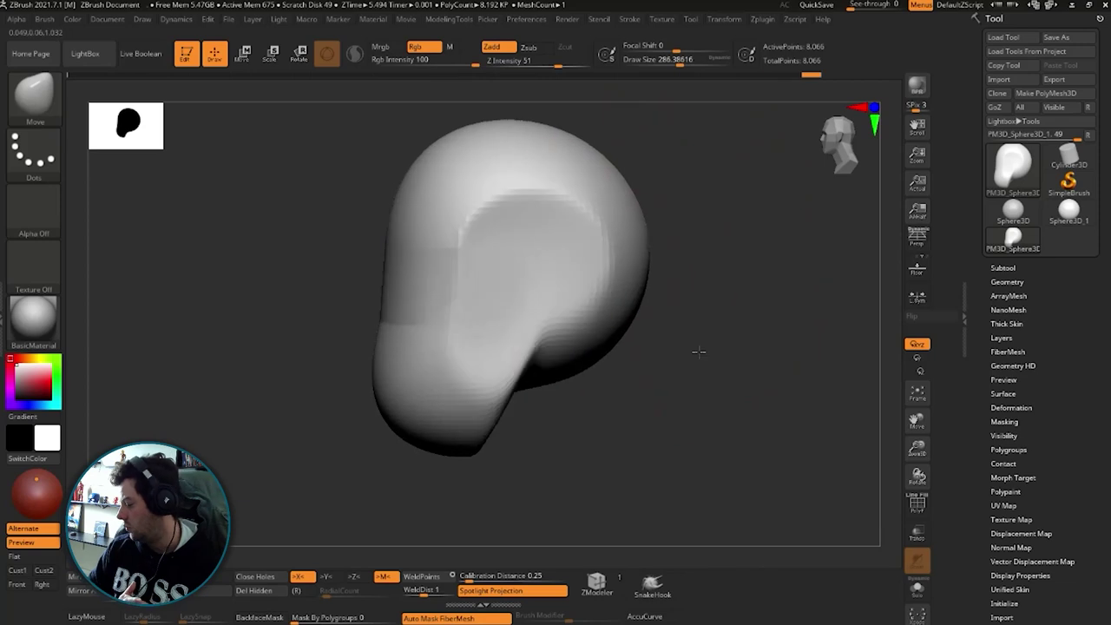
{"action": "key", "text": "ctrl+shift+z"}
{"action": "key", "text": "ctrl+z"}
{"action": "key", "text": "ctrl+shift+z"}
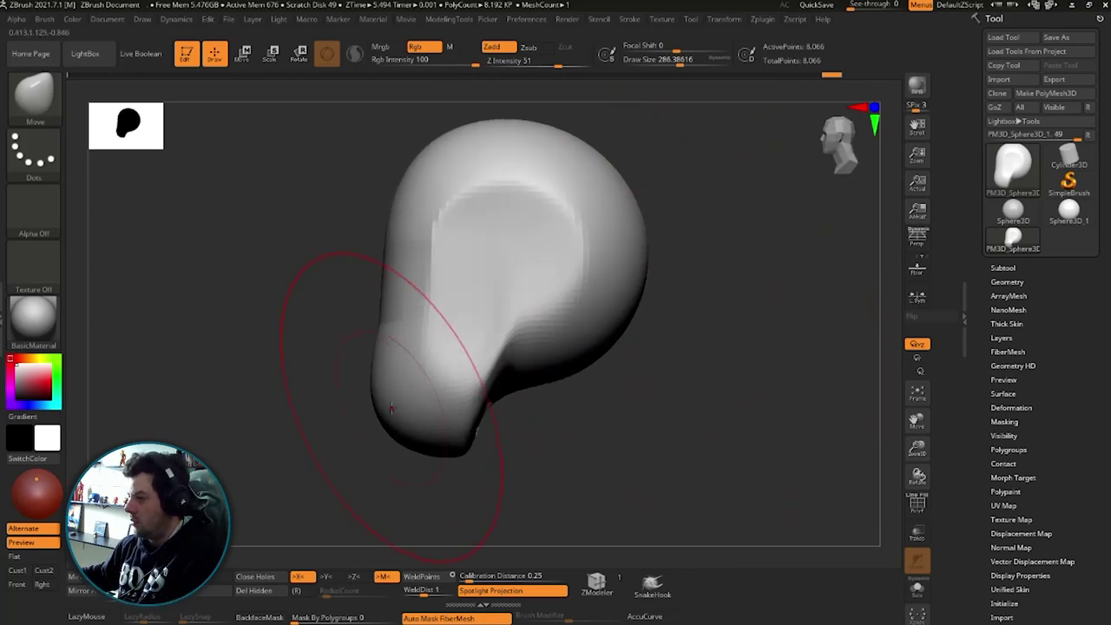
{"action": "mouse_move", "coordinate": [389, 393]}
{"action": "left_mouse_down"}
{"action": "mouse_move", "coordinate": [377, 459]}
{"action": "mouse_move", "coordinate": [608, 365]}
{"action": "left_mouse_up"}
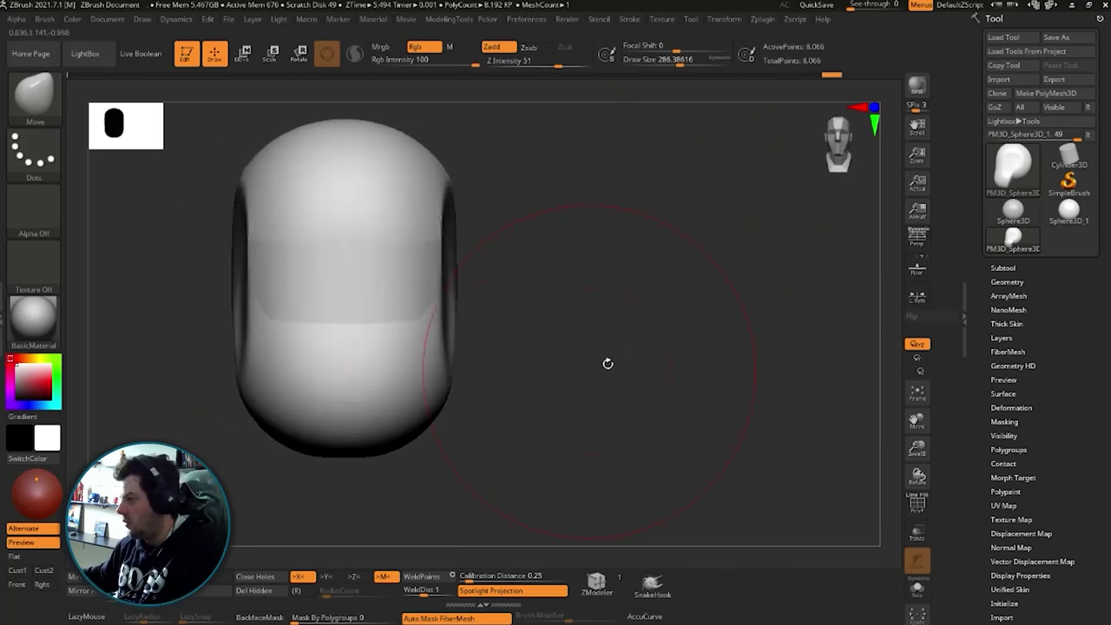
{"action": "key", "text": "space"}
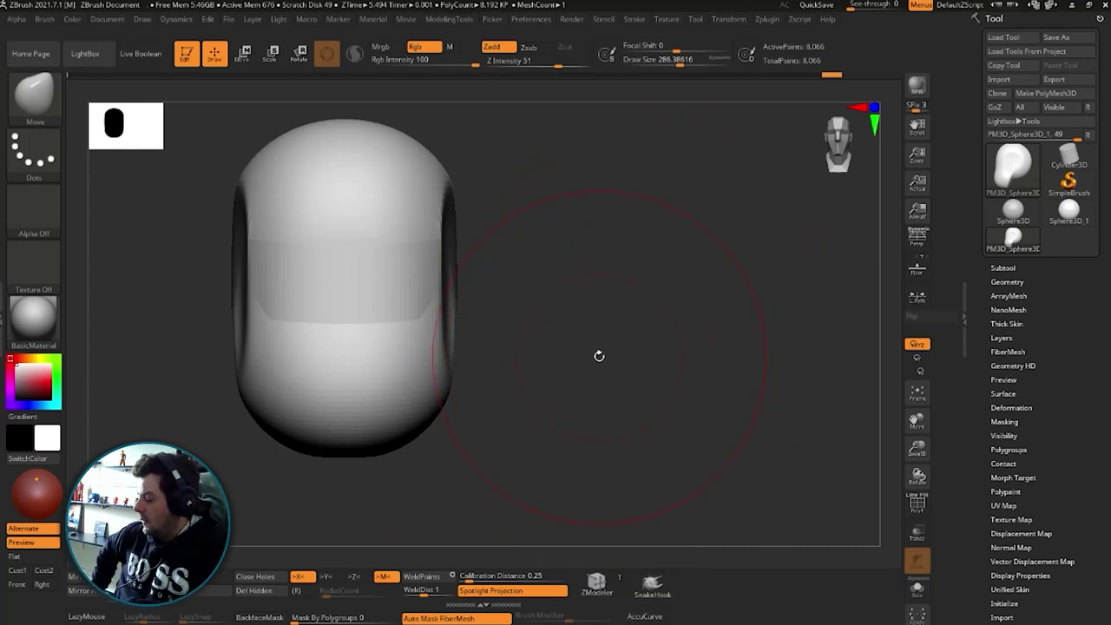
DynaMesh the head at resolution 32, reducing it to 3,200 evenly spaced points.
{"action": "key", "text": "space"}
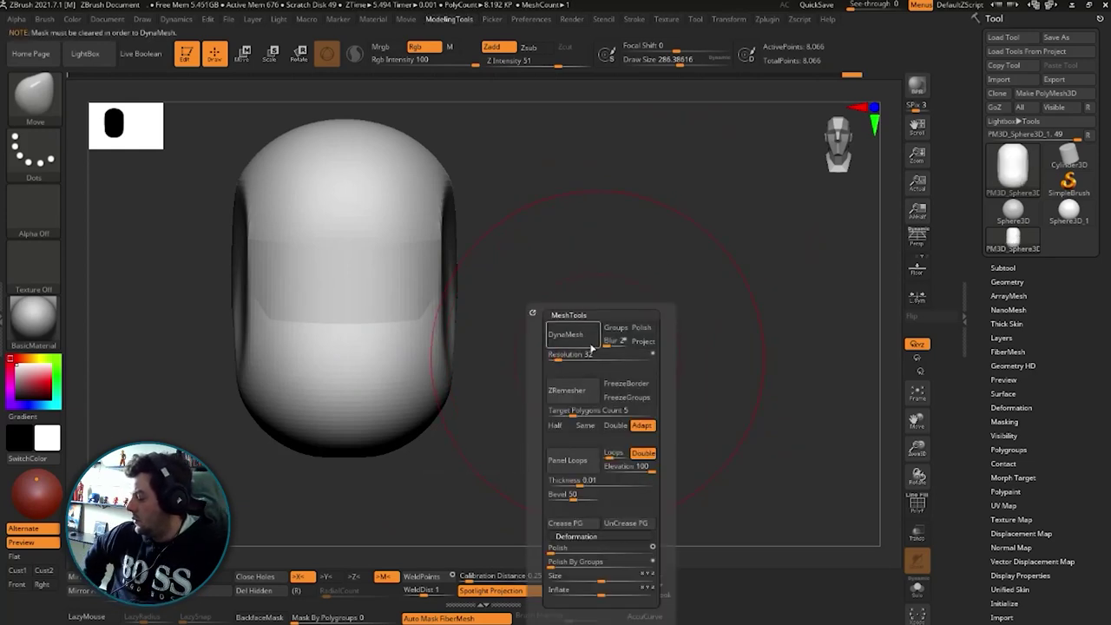
{"action": "left_click", "coordinate": [596, 344]}
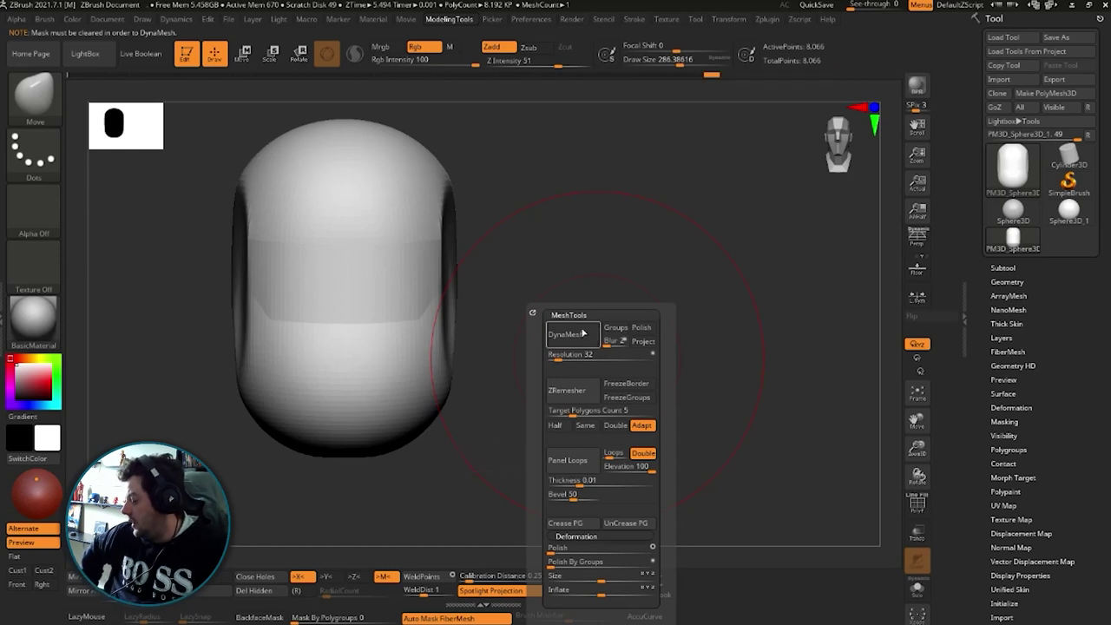
{"action": "mouse_move", "coordinate": [683, 290]}
{"action": "left_mouse_down"}
{"action": "mouse_move", "coordinate": [723, 354]}
{"action": "mouse_move", "coordinate": [733, 346]}
{"action": "left_mouse_up"}
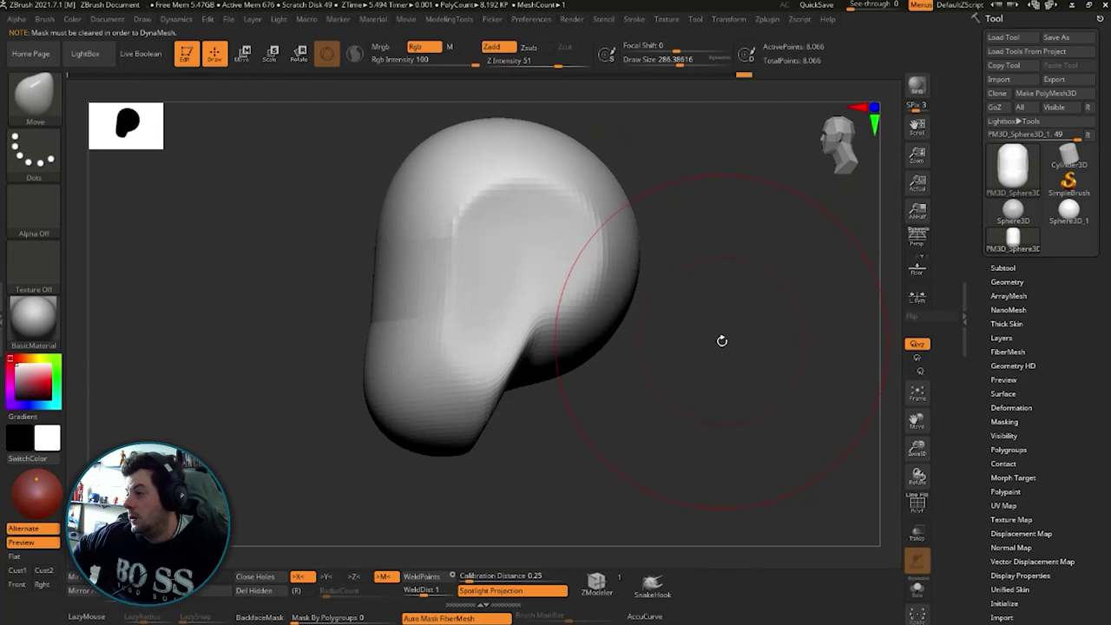
{"action": "left_click_drag", "start_coordinate": [719, 326], "coordinate": [709, 334], "text": "shift"}
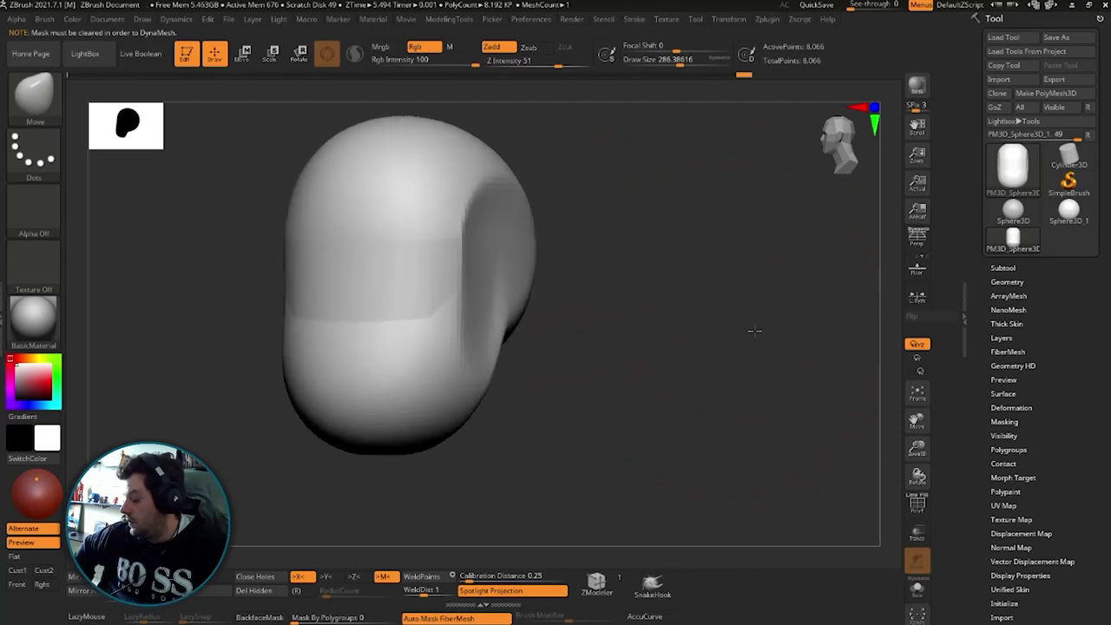
{"action": "key", "text": "space"}
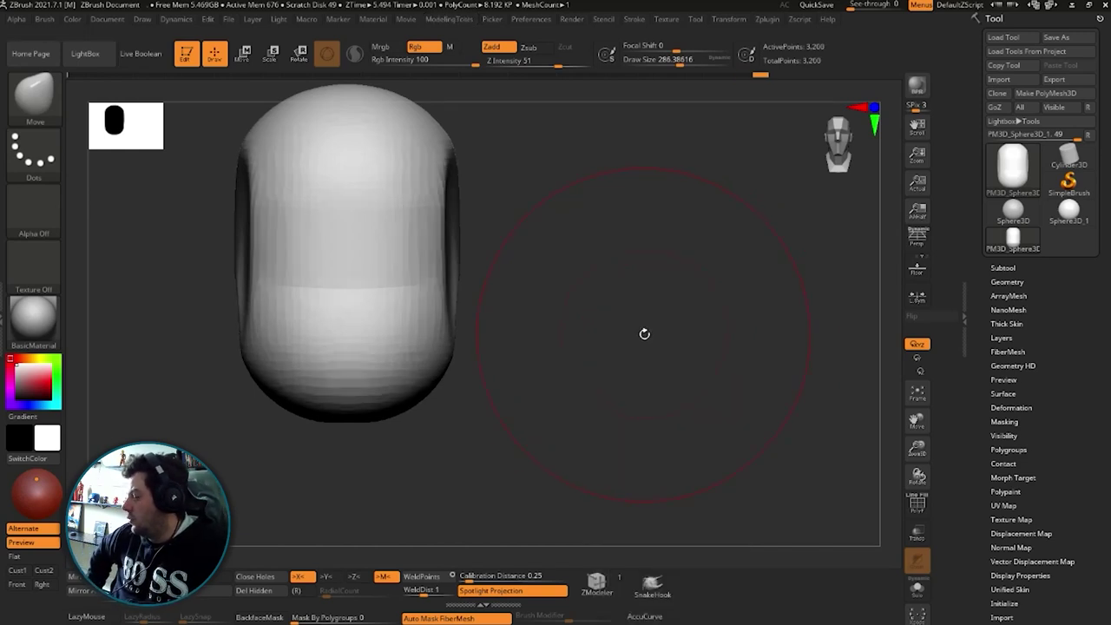
{"action": "mouse_move", "coordinate": [645, 332]}
{"action": "left_mouse_down"}
{"action": "mouse_move", "coordinate": [627, 350]}
{"action": "mouse_move", "coordinate": [555, 347]}
{"action": "left_mouse_up"}
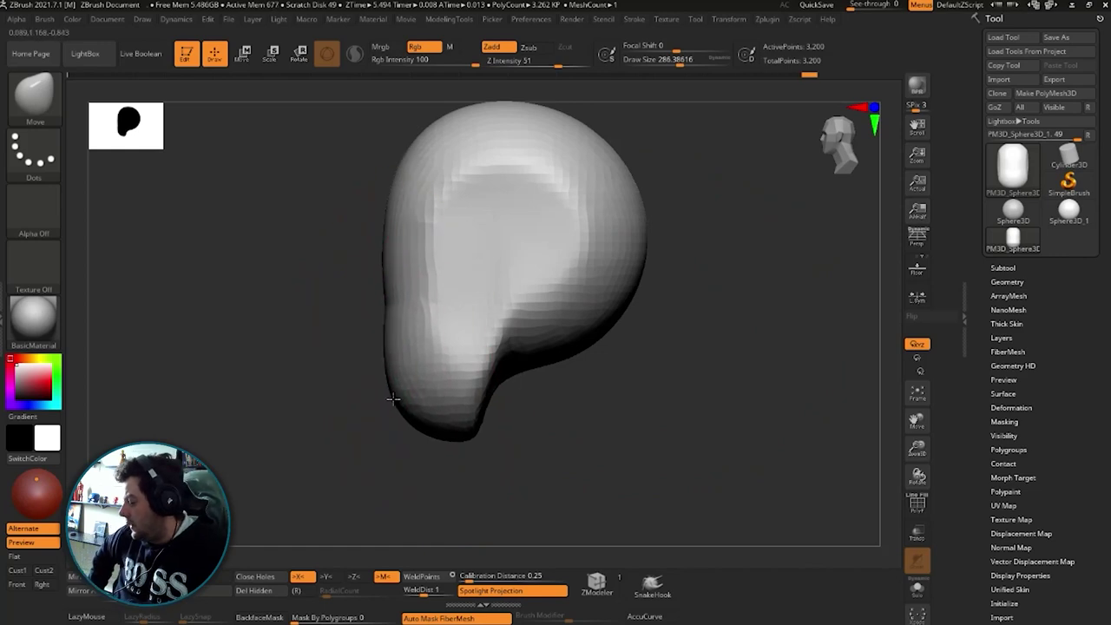
Smooth the head's edge and pull the face area outward into a bulge from the side view.
{"action": "left_click_drag", "start_coordinate": [389, 340], "coordinate": [368, 331], "text": "shift"}
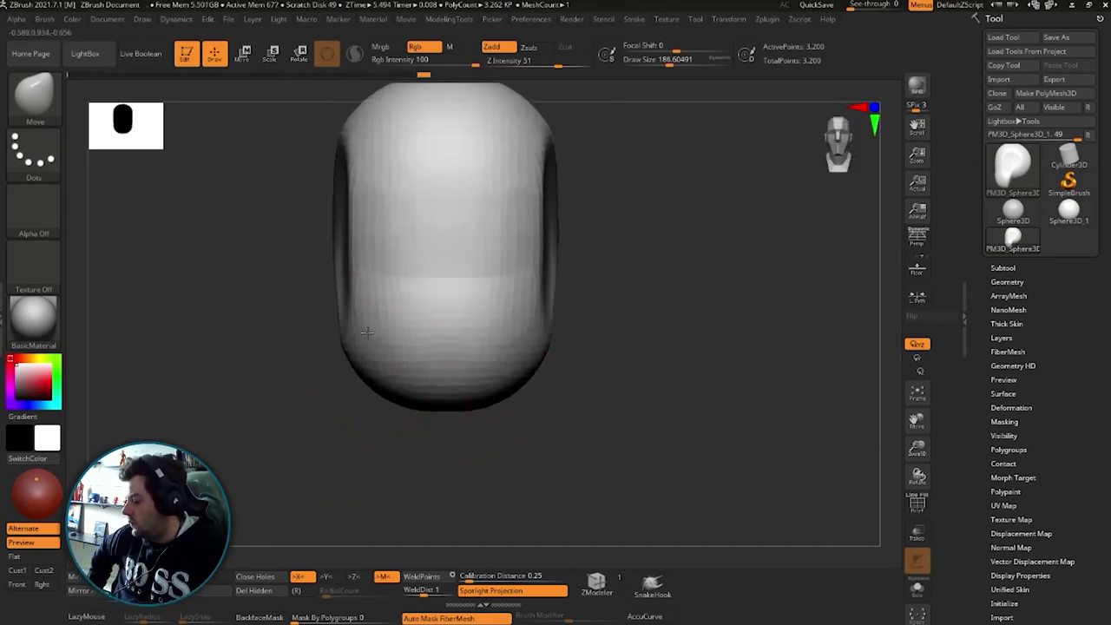
{"action": "mouse_move", "coordinate": [625, 340]}
{"action": "left_mouse_down"}
{"action": "mouse_move", "coordinate": [523, 361]}
{"action": "mouse_move", "coordinate": [446, 328]}
{"action": "left_mouse_up"}
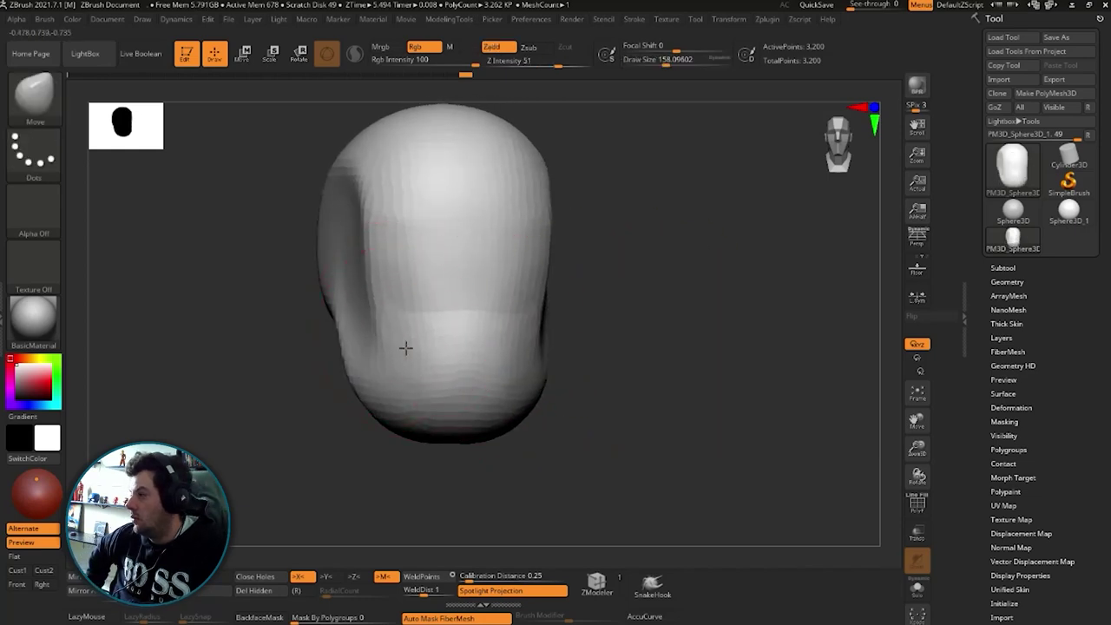
{"action": "key", "text": "ctrl"}
{"action": "mouse_move", "coordinate": [384, 307]}
{"action": "left_mouse_down"}
{"action": "mouse_move", "coordinate": [560, 362]}
{"action": "mouse_move", "coordinate": [522, 380]}
{"action": "mouse_move", "coordinate": [377, 391]}
{"action": "left_mouse_up"}
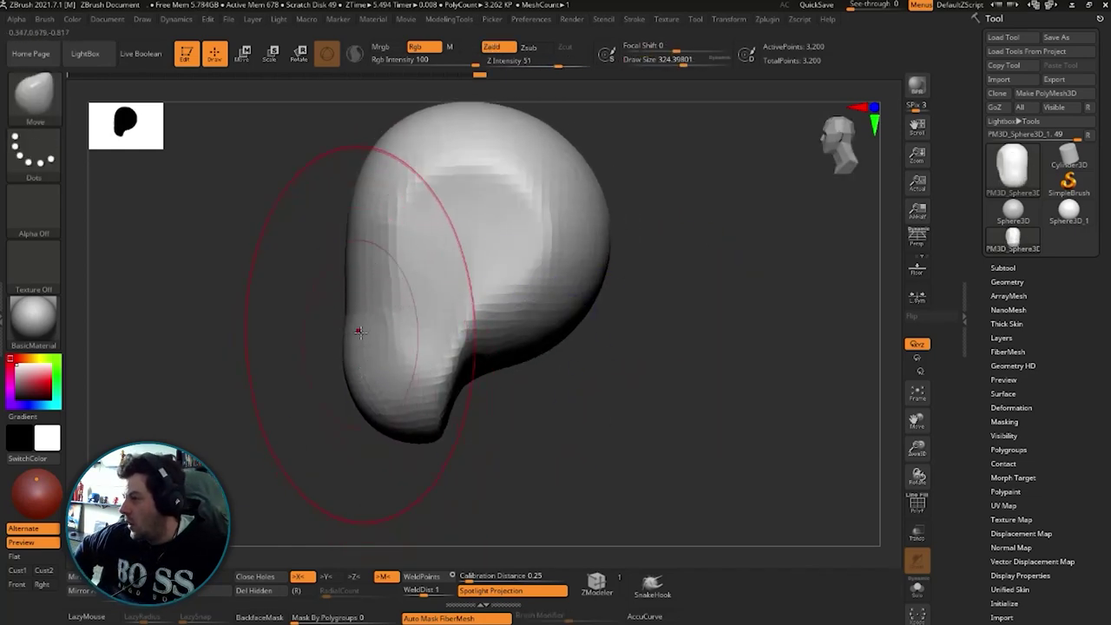
{"action": "left_click_drag", "start_coordinate": [360, 331], "coordinate": [362, 274]}
{"action": "key", "text": "s"}
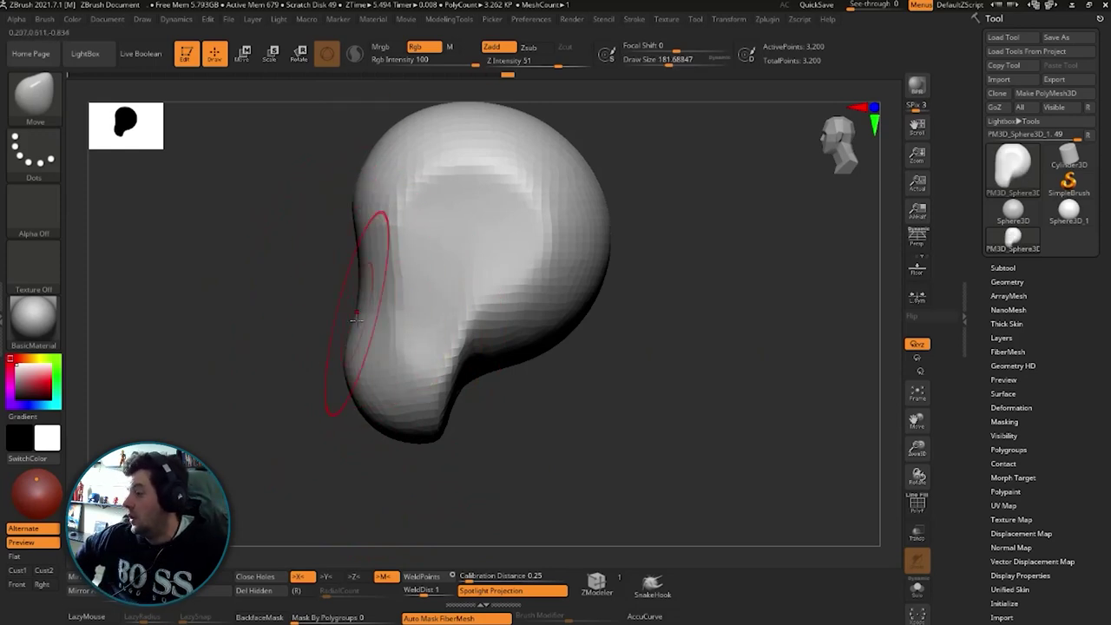
{"action": "left_click_drag", "start_coordinate": [322, 382], "coordinate": [390, 322], "text": "shift"}
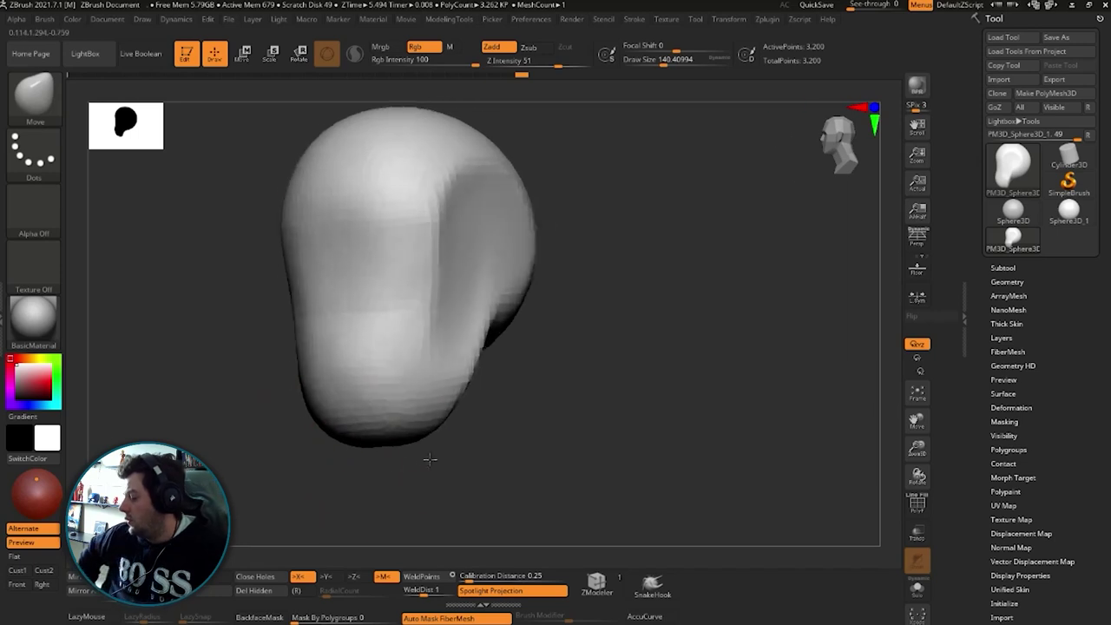
{"action": "left_click_drag", "start_coordinate": [524, 302], "coordinate": [509, 323]}
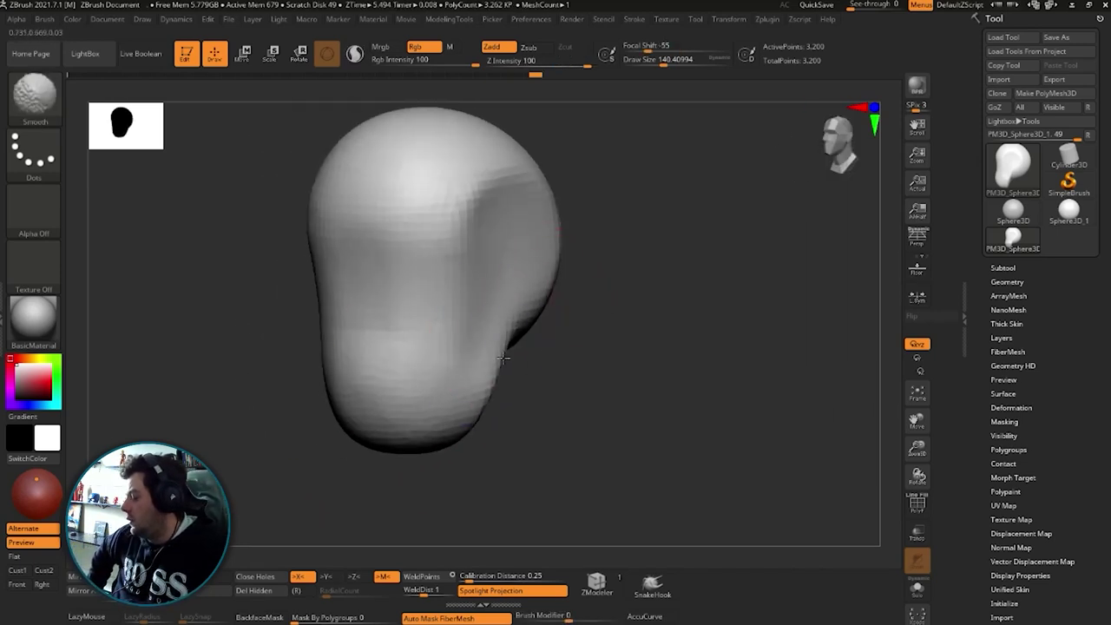
Carve a brow crease across the face with DamStandard, using an enlarged brush.
{"action": "left_click_drag", "start_coordinate": [591, 260], "coordinate": [538, 286]}
{"action": "mouse_move", "coordinate": [608, 217]}
{"action": "left_mouse_down"}
{"action": "mouse_move", "coordinate": [670, 318]}
{"action": "mouse_move", "coordinate": [688, 281]}
{"action": "mouse_move", "coordinate": [633, 278]}
{"action": "mouse_move", "coordinate": [737, 268]}
{"action": "mouse_move", "coordinate": [587, 314]}
{"action": "left_mouse_up"}
{"action": "key", "text": "b"}
{"action": "key", "text": "d"}
{"action": "key", "text": "s"}
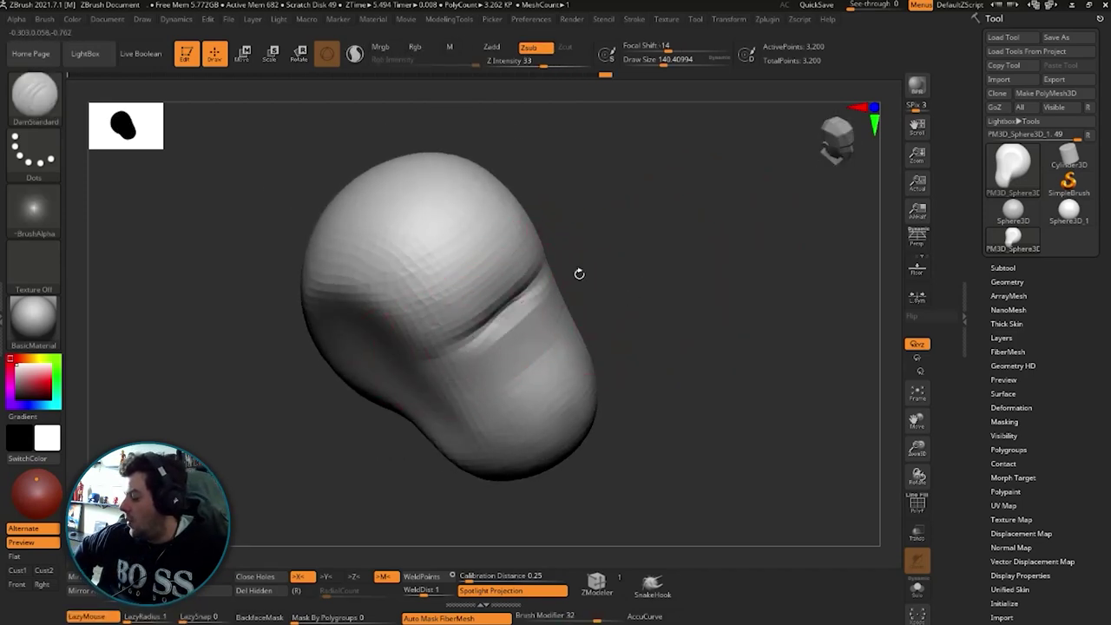
{"action": "mouse_move", "coordinate": [579, 273]}
{"action": "left_mouse_down"}
{"action": "mouse_move", "coordinate": [669, 216]}
{"action": "mouse_move", "coordinate": [697, 241]}
{"action": "mouse_move", "coordinate": [734, 234]}
{"action": "mouse_move", "coordinate": [714, 263]}
{"action": "mouse_move", "coordinate": [722, 288]}
{"action": "mouse_move", "coordinate": [757, 252]}
{"action": "mouse_move", "coordinate": [744, 240]}
{"action": "mouse_move", "coordinate": [677, 258]}
{"action": "mouse_move", "coordinate": [710, 221]}
{"action": "mouse_move", "coordinate": [741, 236]}
{"action": "mouse_move", "coordinate": [784, 228]}
{"action": "mouse_move", "coordinate": [764, 214]}
{"action": "mouse_move", "coordinate": [716, 287]}
{"action": "mouse_move", "coordinate": [616, 258]}
{"action": "left_mouse_up"}
{"action": "key", "text": "s"}
{"action": "mouse_move", "coordinate": [491, 218]}
{"action": "left_mouse_down"}
{"action": "mouse_move", "coordinate": [446, 236]}
{"action": "mouse_move", "coordinate": [665, 168]}
{"action": "mouse_move", "coordinate": [642, 231]}
{"action": "mouse_move", "coordinate": [727, 263]}
{"action": "mouse_move", "coordinate": [723, 254]}
{"action": "mouse_move", "coordinate": [679, 286]}
{"action": "mouse_move", "coordinate": [385, 231]}
{"action": "left_mouse_up"}
Flatten the head's planes with hPolish, smoothing with Shift where needed.
{"action": "key", "text": "b"}
{"action": "key", "text": "h"}
{"action": "key", "text": "p"}
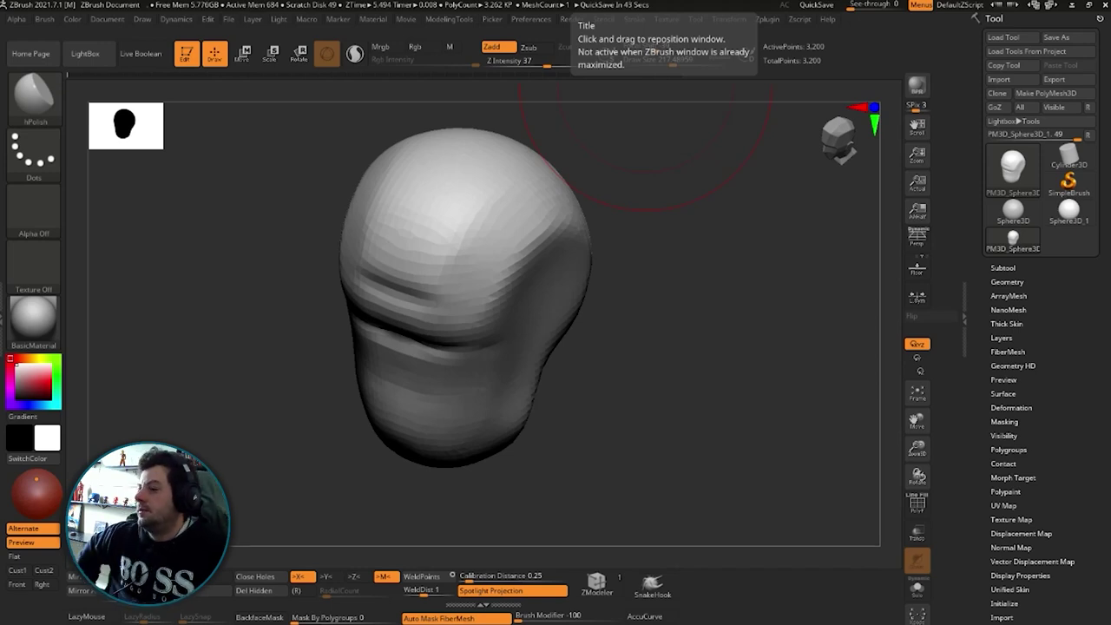
{"action": "left_click_drag", "start_coordinate": [752, 308], "coordinate": [642, 201]}
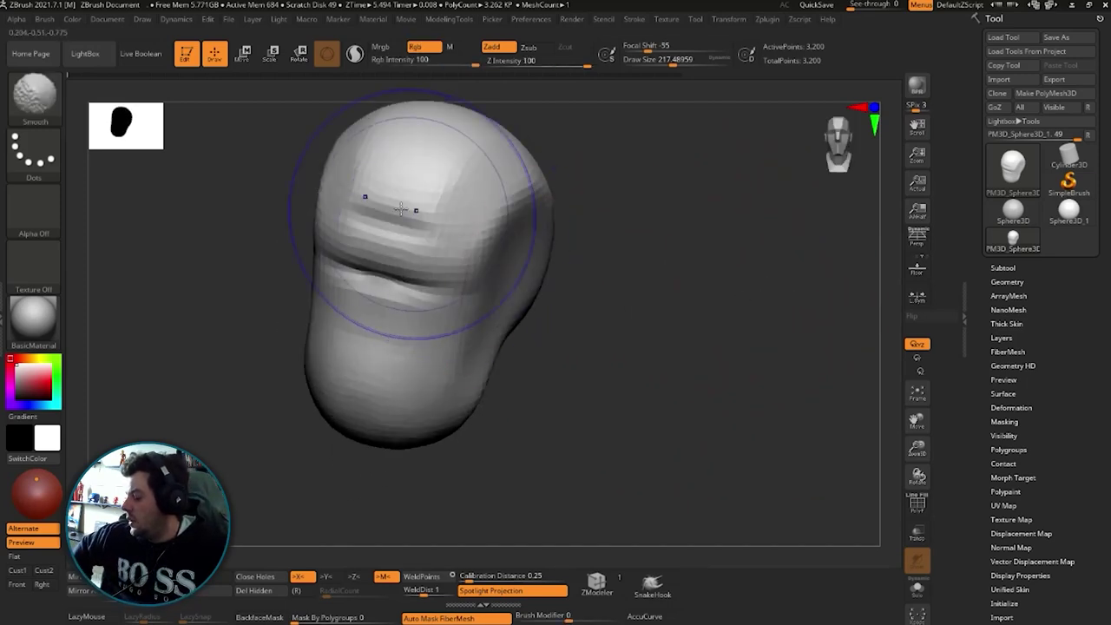
{"action": "key", "text": "shift"}
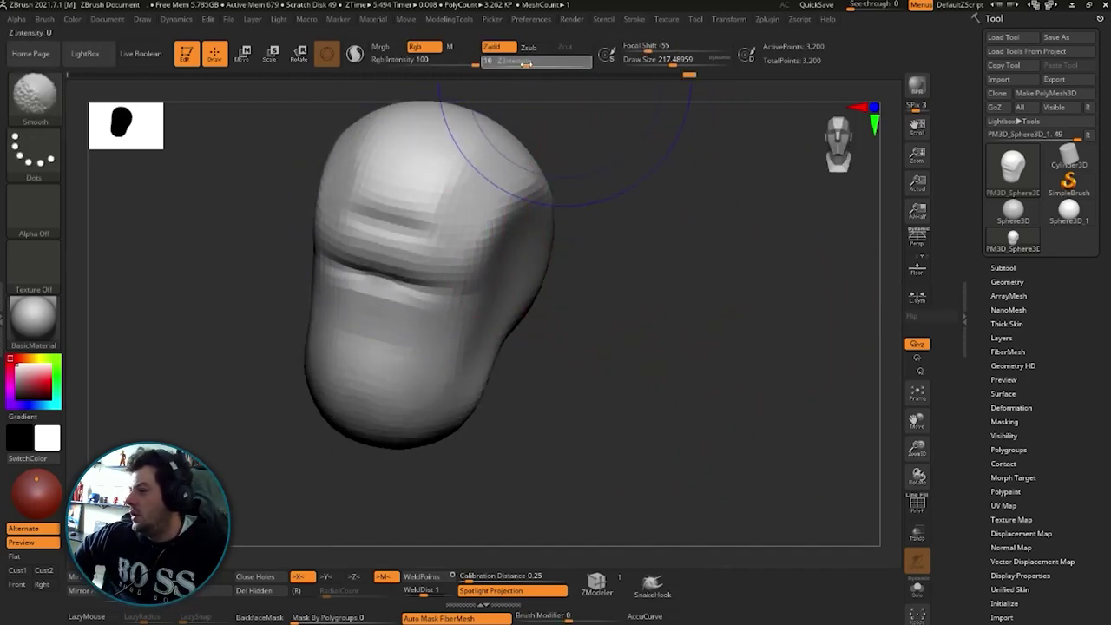
{"action": "mouse_move", "coordinate": [633, 248]}
{"action": "left_mouse_down"}
{"action": "mouse_move", "coordinate": [645, 307]}
{"action": "mouse_move", "coordinate": [679, 273]}
{"action": "mouse_move", "coordinate": [648, 325]}
{"action": "mouse_move", "coordinate": [663, 242]}
{"action": "mouse_move", "coordinate": [660, 271]}
{"action": "left_mouse_up"}
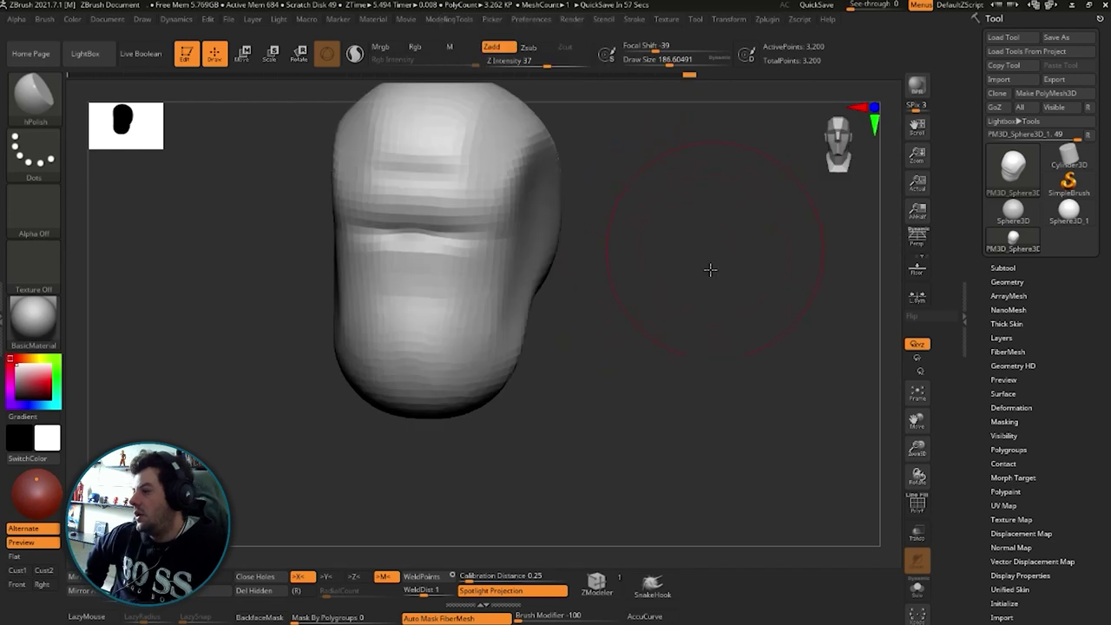
{"action": "mouse_move", "coordinate": [707, 332]}
{"action": "left_mouse_down"}
{"action": "mouse_move", "coordinate": [591, 369]}
{"action": "mouse_move", "coordinate": [479, 288]}
{"action": "mouse_move", "coordinate": [657, 261]}
{"action": "mouse_move", "coordinate": [645, 222]}
{"action": "mouse_move", "coordinate": [620, 223]}
{"action": "left_mouse_up"}
{"action": "mouse_move", "coordinate": [665, 359]}
{"action": "left_mouse_down"}
{"action": "mouse_move", "coordinate": [690, 230]}
{"action": "mouse_move", "coordinate": [719, 211]}
{"action": "mouse_move", "coordinate": [522, 257]}
{"action": "mouse_move", "coordinate": [547, 409]}
{"action": "left_mouse_up"}
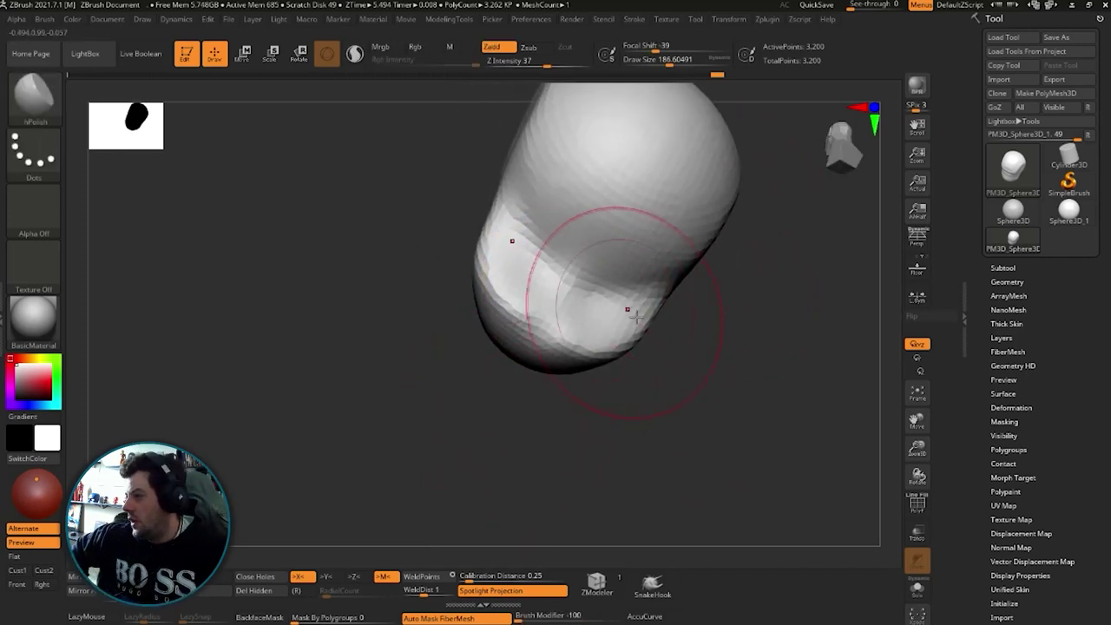
Mask the cranium and pull a neck out from the underside with the Transpose move gizmo.
{"action": "mouse_move", "coordinate": [636, 317]}
{"action": "left_mouse_down"}
{"action": "mouse_move", "coordinate": [583, 261]}
{"action": "mouse_move", "coordinate": [599, 261]}
{"action": "mouse_move", "coordinate": [587, 258]}
{"action": "mouse_move", "coordinate": [599, 225]}
{"action": "mouse_move", "coordinate": [714, 350]}
{"action": "mouse_move", "coordinate": [755, 286]}
{"action": "mouse_move", "coordinate": [492, 272]}
{"action": "mouse_move", "coordinate": [608, 315]}
{"action": "mouse_move", "coordinate": [662, 315]}
{"action": "left_mouse_up"}
{"action": "key", "text": "b"}
{"action": "key", "text": "h"}
{"action": "key", "text": "p"}
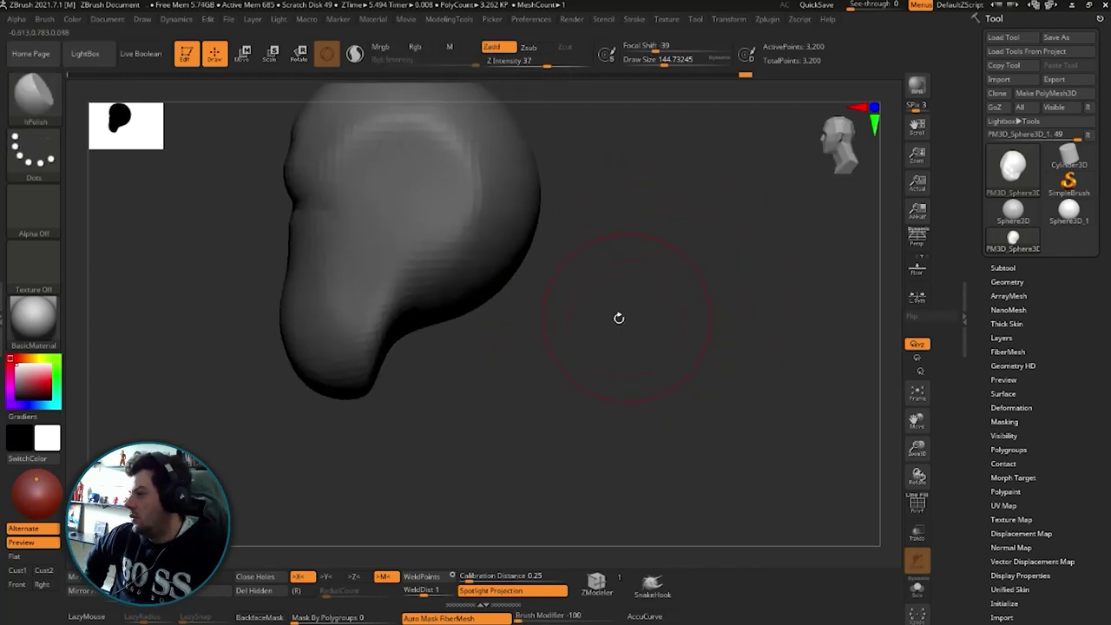
{"action": "key", "text": "w"}
{"action": "left_click_drag", "start_coordinate": [397, 255], "coordinate": [464, 442], "text": "ctrl"}
{"action": "mouse_move", "coordinate": [556, 487]}
{"action": "left_mouse_down"}
{"action": "mouse_move", "coordinate": [631, 253]}
{"action": "mouse_move", "coordinate": [308, 342]}
{"action": "left_mouse_up"}
Lengthen the neck slightly with the gizmo and frame the head from the front.
{"action": "left_click_drag", "start_coordinate": [590, 296], "coordinate": [483, 322]}
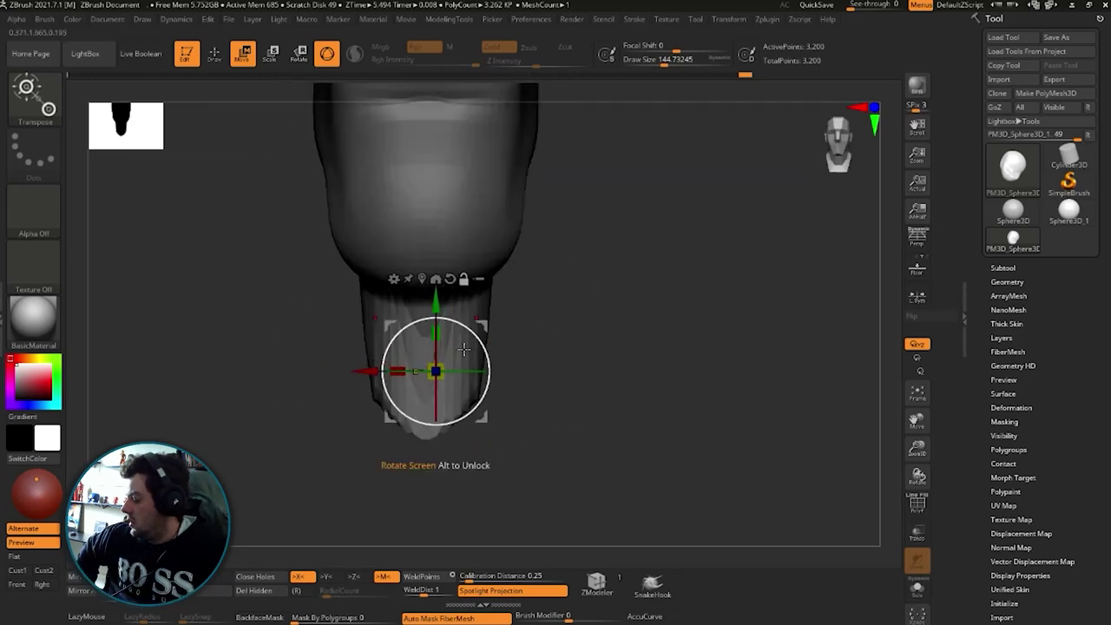
{"action": "left_click_drag", "start_coordinate": [436, 371], "coordinate": [465, 357]}
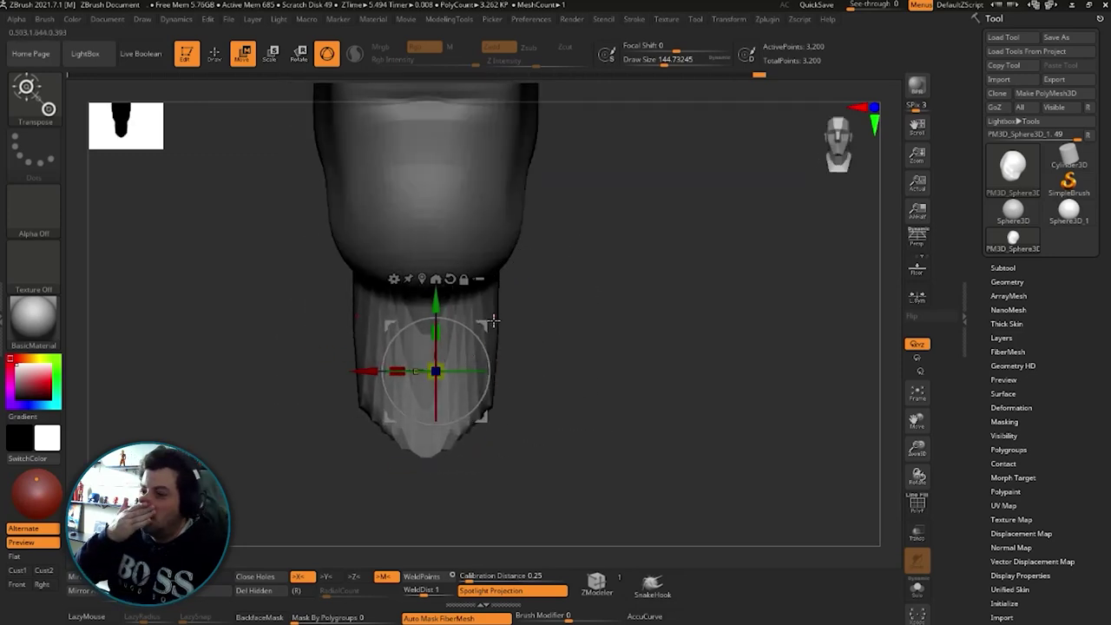
{"action": "mouse_move", "coordinate": [494, 322]}
{"action": "left_mouse_down"}
{"action": "mouse_move", "coordinate": [573, 313]}
{"action": "mouse_move", "coordinate": [685, 273]}
{"action": "mouse_move", "coordinate": [671, 323]}
{"action": "mouse_move", "coordinate": [695, 315]}
{"action": "mouse_move", "coordinate": [507, 374]}
{"action": "mouse_move", "coordinate": [473, 278]}
{"action": "left_mouse_up"}
{"action": "key", "text": "q"}
{"action": "mouse_move", "coordinate": [541, 255]}
{"action": "left_mouse_down"}
{"action": "mouse_move", "coordinate": [605, 310]}
{"action": "mouse_move", "coordinate": [553, 328]}
{"action": "mouse_move", "coordinate": [599, 304]}
{"action": "mouse_move", "coordinate": [552, 318]}
{"action": "left_mouse_up"}
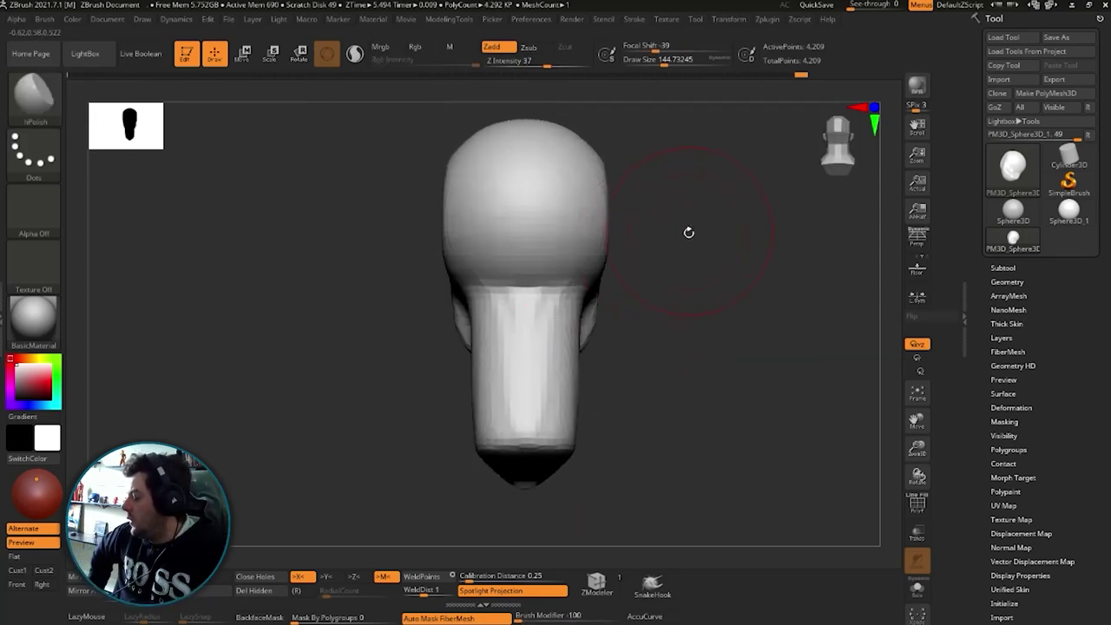
{"action": "left_click_drag", "start_coordinate": [689, 232], "coordinate": [509, 286]}
{"action": "left_click_drag", "start_coordinate": [675, 297], "coordinate": [647, 281]}
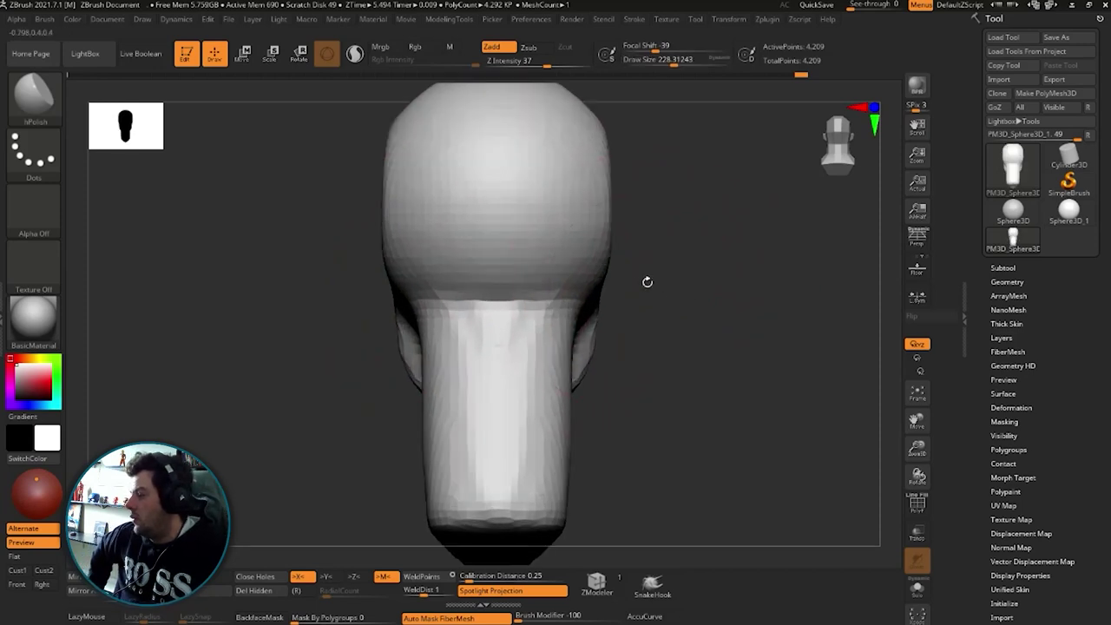
Reshape the jaw and back of the skull where they meet the neck with the Move brush.
{"action": "key", "text": "b"}
{"action": "key", "text": "m"}
{"action": "key", "text": "v"}
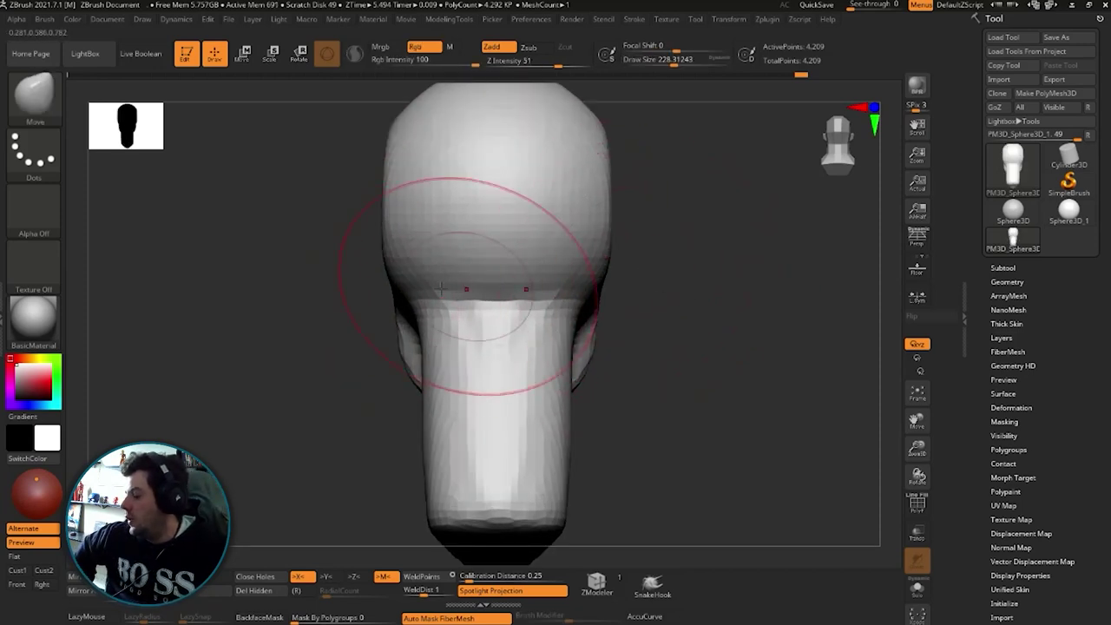
{"action": "mouse_move", "coordinate": [612, 287]}
{"action": "left_mouse_down"}
{"action": "mouse_move", "coordinate": [678, 273]}
{"action": "mouse_move", "coordinate": [409, 235]}
{"action": "left_mouse_up"}
{"action": "left_click_drag", "start_coordinate": [649, 303], "coordinate": [446, 295], "text": "shift"}
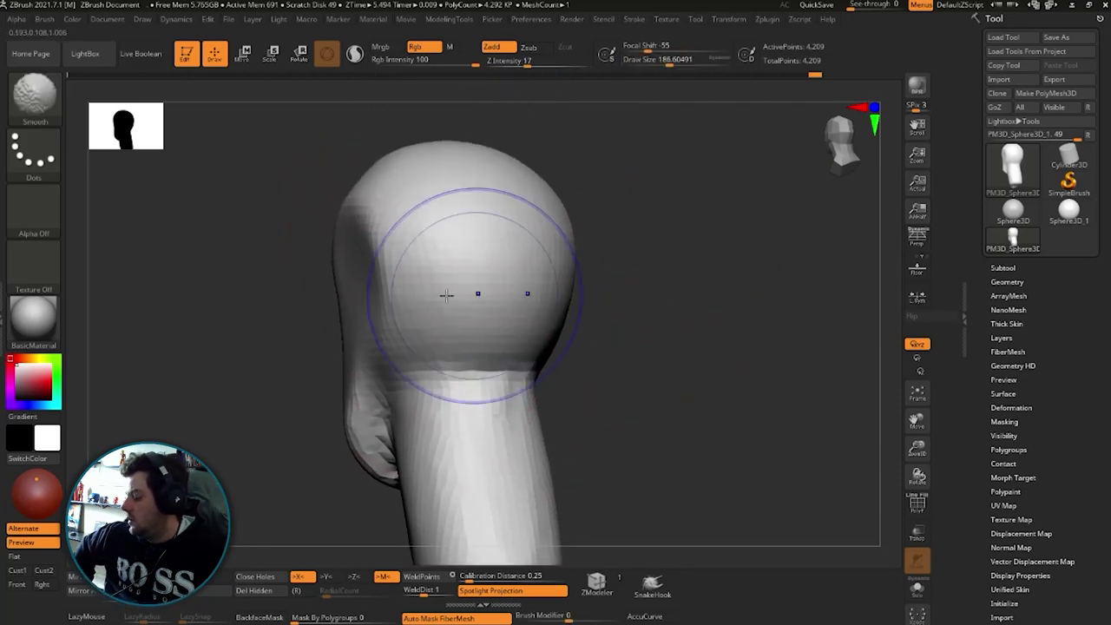
{"action": "left_click_drag", "start_coordinate": [608, 260], "coordinate": [377, 208]}
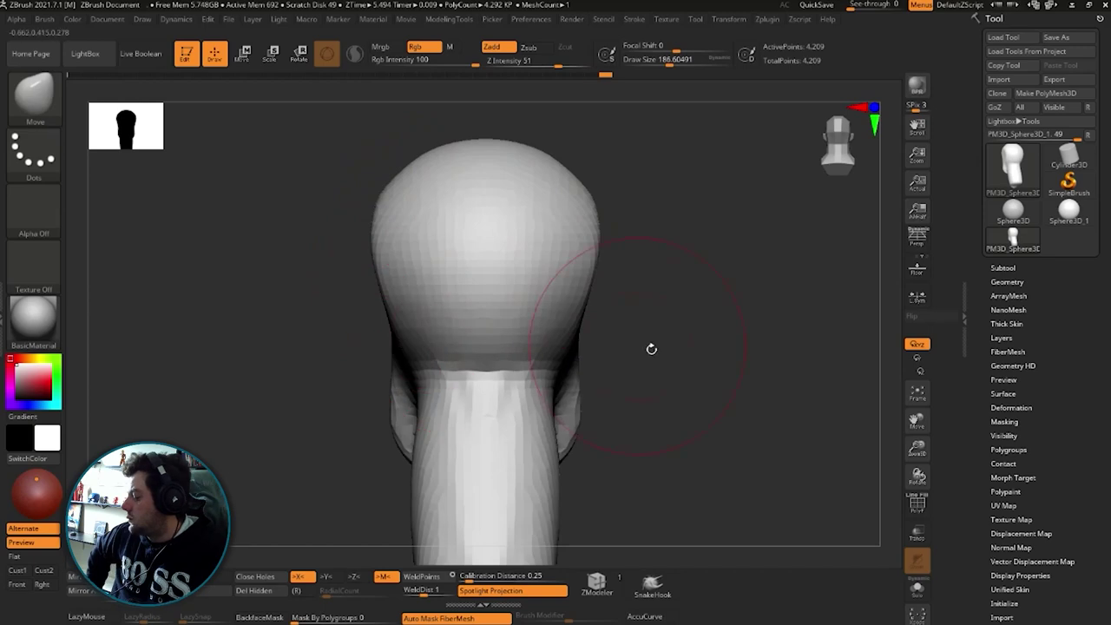
{"action": "left_click_drag", "start_coordinate": [652, 347], "coordinate": [551, 359]}
{"action": "mouse_move", "coordinate": [625, 313]}
{"action": "left_mouse_down"}
{"action": "mouse_move", "coordinate": [789, 304]}
{"action": "mouse_move", "coordinate": [529, 287]}
{"action": "mouse_move", "coordinate": [576, 341]}
{"action": "mouse_move", "coordinate": [632, 315]}
{"action": "mouse_move", "coordinate": [533, 348]}
{"action": "left_mouse_up"}
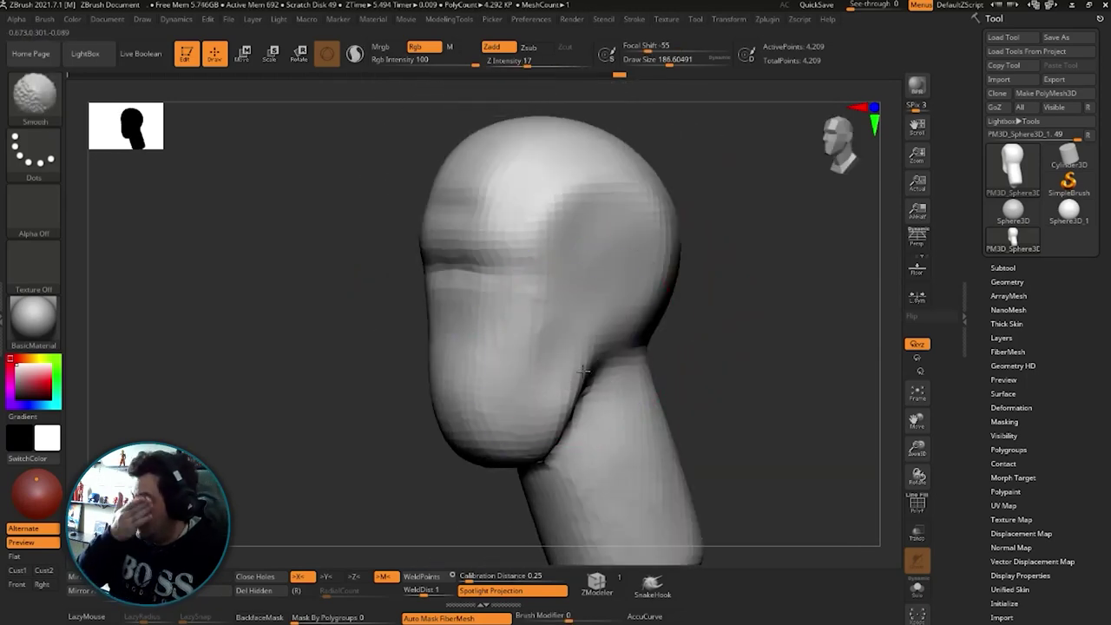
{"action": "mouse_move", "coordinate": [694, 298]}
{"action": "left_mouse_down"}
{"action": "mouse_move", "coordinate": [712, 376]}
{"action": "mouse_move", "coordinate": [651, 322]}
{"action": "mouse_move", "coordinate": [558, 317]}
{"action": "left_mouse_up"}
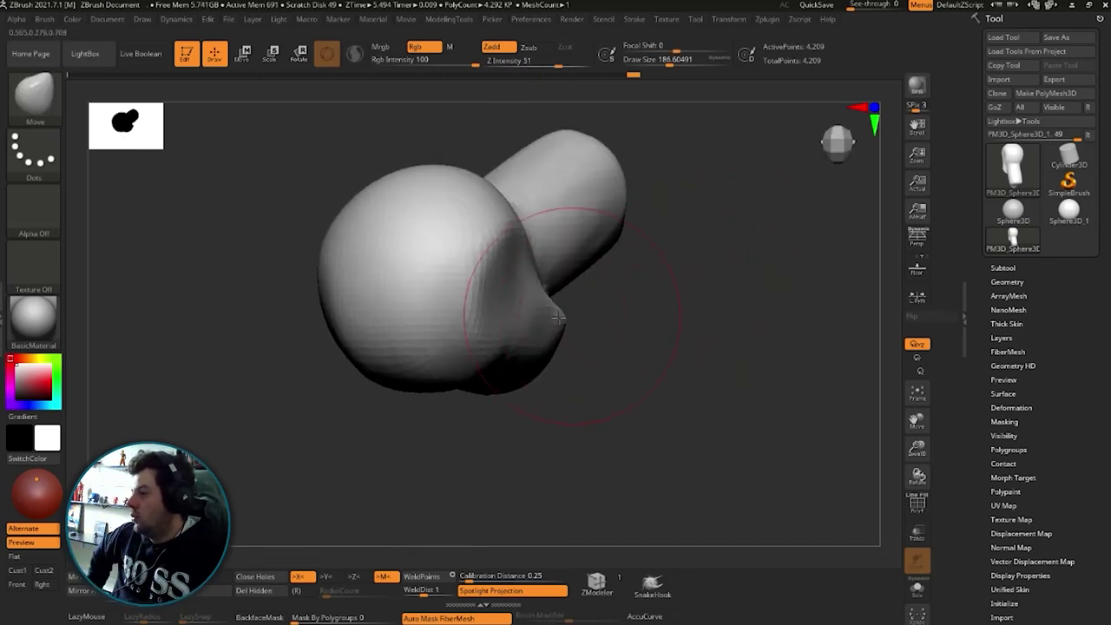
{"action": "mouse_move", "coordinate": [499, 291]}
{"action": "left_mouse_down"}
{"action": "mouse_move", "coordinate": [512, 232]}
{"action": "mouse_move", "coordinate": [665, 307]}
{"action": "mouse_move", "coordinate": [568, 274]}
{"action": "mouse_move", "coordinate": [647, 278]}
{"action": "mouse_move", "coordinate": [405, 265]}
{"action": "left_mouse_up"}
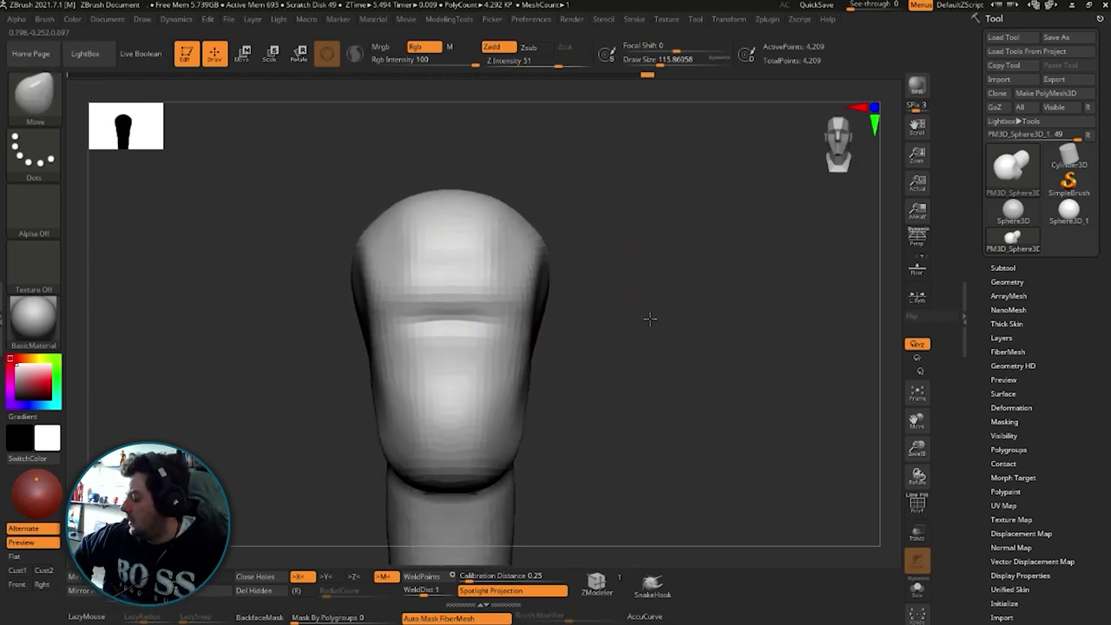
Push the lower face forward from a three-quarter view, reducing Draw Size to about 196.
{"action": "mouse_move", "coordinate": [650, 315]}
{"action": "left_mouse_down"}
{"action": "mouse_move", "coordinate": [626, 325]}
{"action": "mouse_move", "coordinate": [662, 321]}
{"action": "left_mouse_up"}
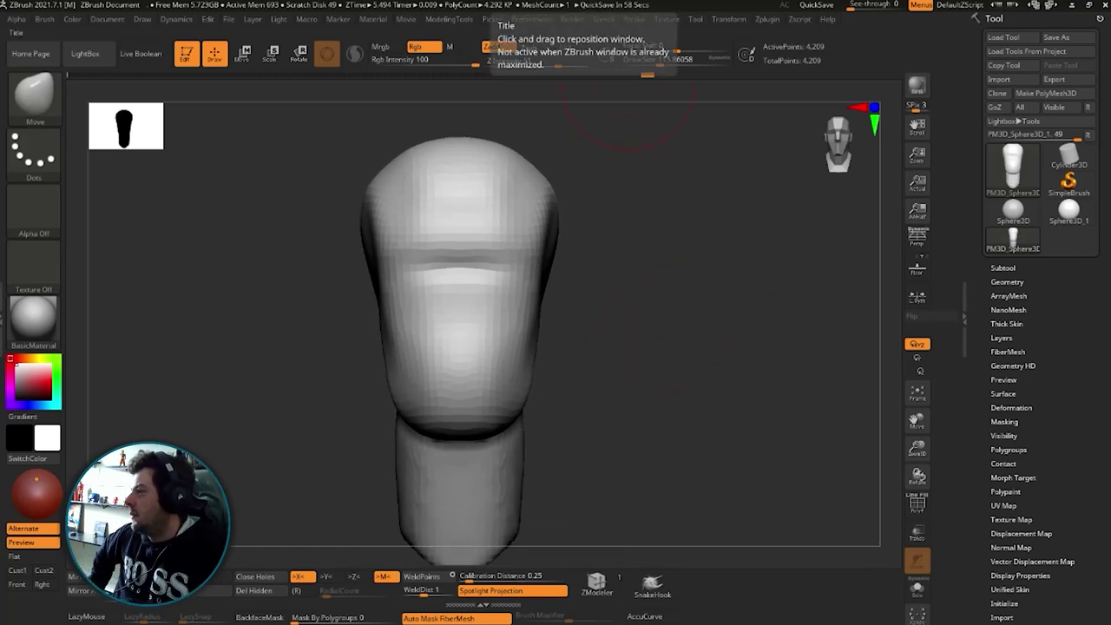
{"action": "mouse_move", "coordinate": [725, 341]}
{"action": "left_mouse_down"}
{"action": "mouse_move", "coordinate": [720, 278]}
{"action": "mouse_move", "coordinate": [605, 286]}
{"action": "mouse_move", "coordinate": [590, 297]}
{"action": "mouse_move", "coordinate": [631, 287]}
{"action": "left_mouse_up"}
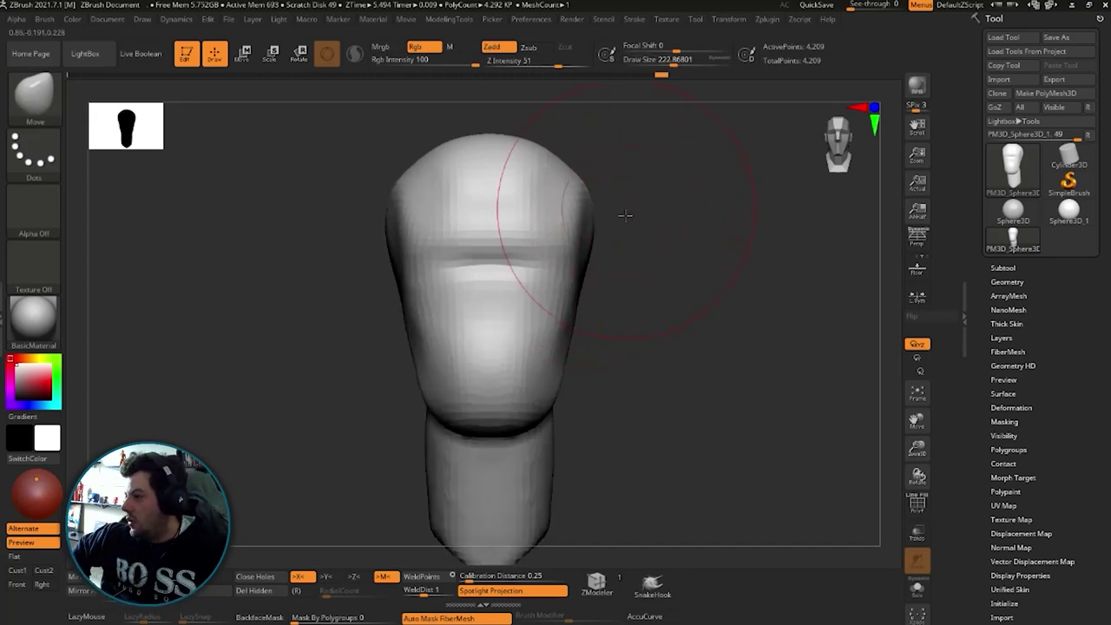
{"action": "left_click_drag", "start_coordinate": [625, 214], "coordinate": [612, 377]}
{"action": "key", "text": "s"}
{"action": "mouse_move", "coordinate": [595, 236]}
{"action": "left_mouse_down"}
{"action": "mouse_move", "coordinate": [583, 230]}
{"action": "mouse_move", "coordinate": [637, 284]}
{"action": "mouse_move", "coordinate": [534, 292]}
{"action": "left_mouse_up"}
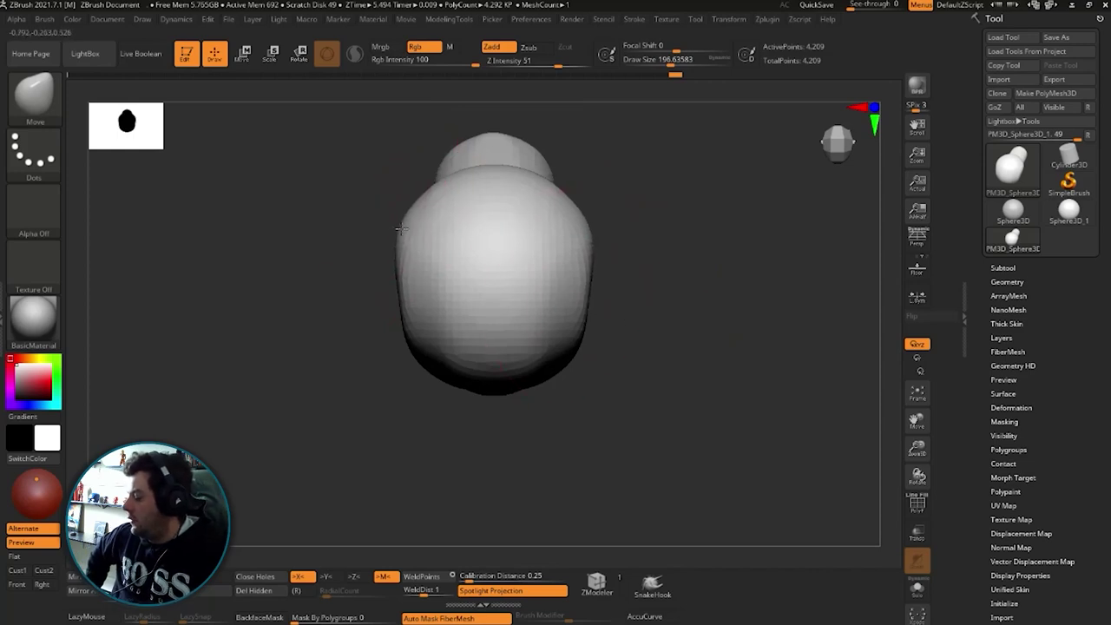
Refine the brow, mouth and chin profile from the side, shrinking Draw Size to about 124.
{"action": "mouse_move", "coordinate": [408, 267]}
{"action": "left_mouse_down"}
{"action": "mouse_move", "coordinate": [647, 278]}
{"action": "mouse_move", "coordinate": [692, 231]}
{"action": "mouse_move", "coordinate": [637, 243]}
{"action": "mouse_move", "coordinate": [695, 287]}
{"action": "mouse_move", "coordinate": [426, 344]}
{"action": "mouse_move", "coordinate": [446, 355]}
{"action": "mouse_move", "coordinate": [635, 313]}
{"action": "left_mouse_up"}
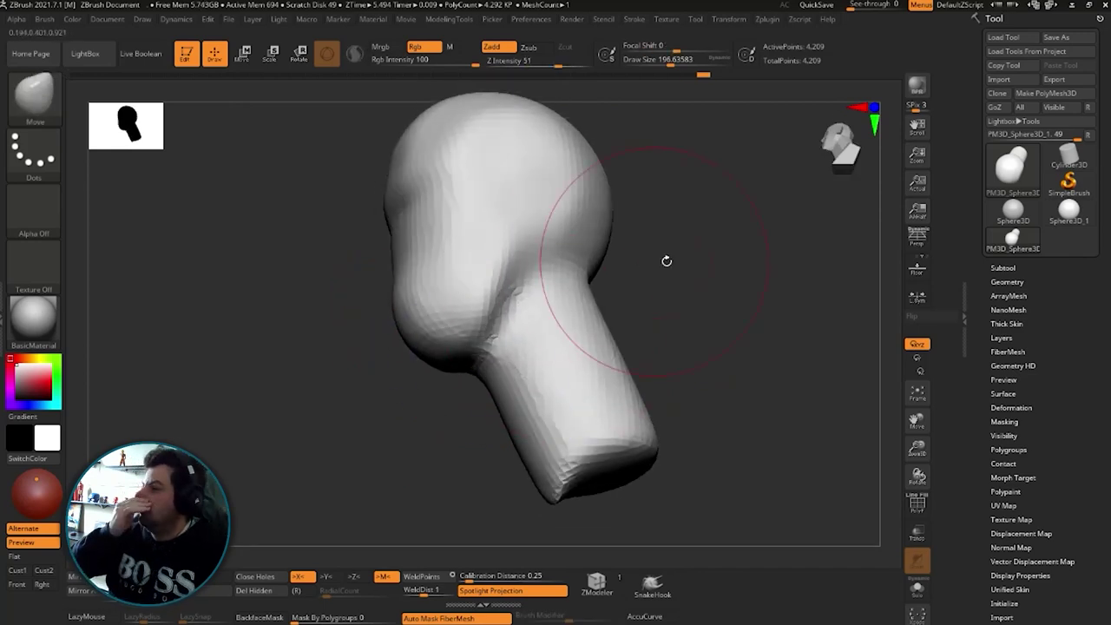
{"action": "mouse_move", "coordinate": [665, 258]}
{"action": "left_mouse_down"}
{"action": "mouse_move", "coordinate": [665, 339]}
{"action": "mouse_move", "coordinate": [707, 304]}
{"action": "mouse_move", "coordinate": [737, 304]}
{"action": "mouse_move", "coordinate": [726, 258]}
{"action": "mouse_move", "coordinate": [737, 286]}
{"action": "mouse_move", "coordinate": [702, 310]}
{"action": "mouse_move", "coordinate": [685, 290]}
{"action": "mouse_move", "coordinate": [751, 296]}
{"action": "mouse_move", "coordinate": [712, 310]}
{"action": "mouse_move", "coordinate": [698, 346]}
{"action": "left_mouse_up"}
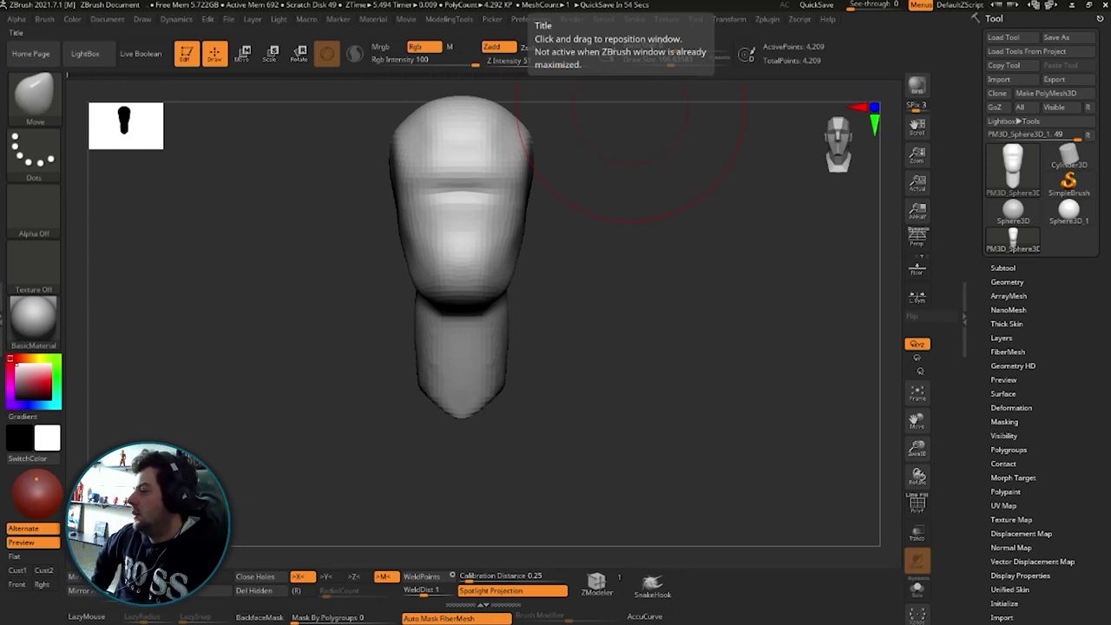
{"action": "left_click_drag", "start_coordinate": [712, 307], "coordinate": [637, 313]}
{"action": "mouse_move", "coordinate": [698, 258]}
{"action": "left_mouse_down"}
{"action": "mouse_move", "coordinate": [696, 288]}
{"action": "mouse_move", "coordinate": [776, 301]}
{"action": "mouse_move", "coordinate": [721, 295]}
{"action": "mouse_move", "coordinate": [720, 313]}
{"action": "left_mouse_up"}
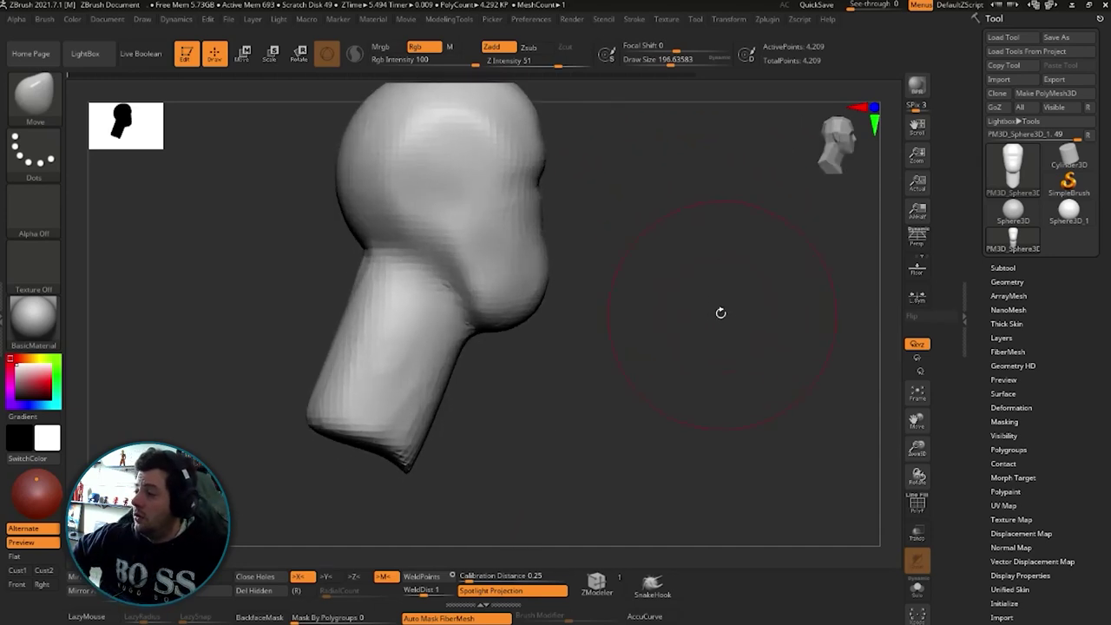
{"action": "key", "text": "s"}
{"action": "left_click_drag", "start_coordinate": [599, 315], "coordinate": [542, 302]}
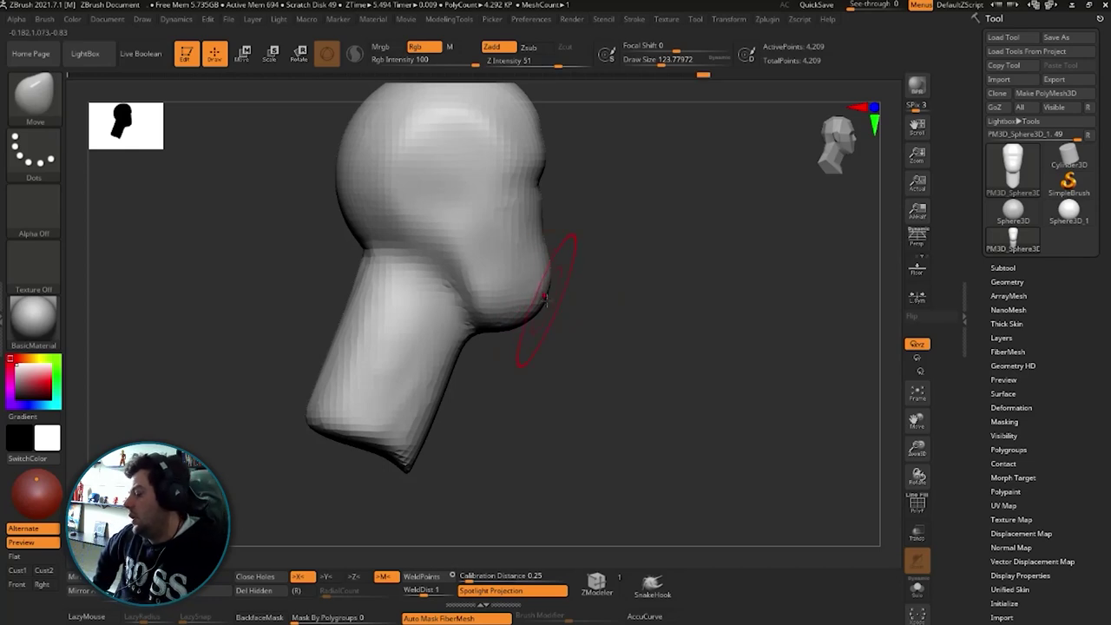
{"action": "mouse_move", "coordinate": [548, 297]}
{"action": "left_mouse_down"}
{"action": "mouse_move", "coordinate": [560, 313]}
{"action": "mouse_move", "coordinate": [543, 336]}
{"action": "mouse_move", "coordinate": [564, 309]}
{"action": "mouse_move", "coordinate": [614, 306]}
{"action": "mouse_move", "coordinate": [560, 308]}
{"action": "mouse_move", "coordinate": [709, 211]}
{"action": "mouse_move", "coordinate": [679, 274]}
{"action": "mouse_move", "coordinate": [655, 278]}
{"action": "left_mouse_up"}
Switch to the DamStandard brush and return the head to a straight front view.
{"action": "key", "text": "b"}
{"action": "key", "text": "d"}
{"action": "key", "text": "s"}
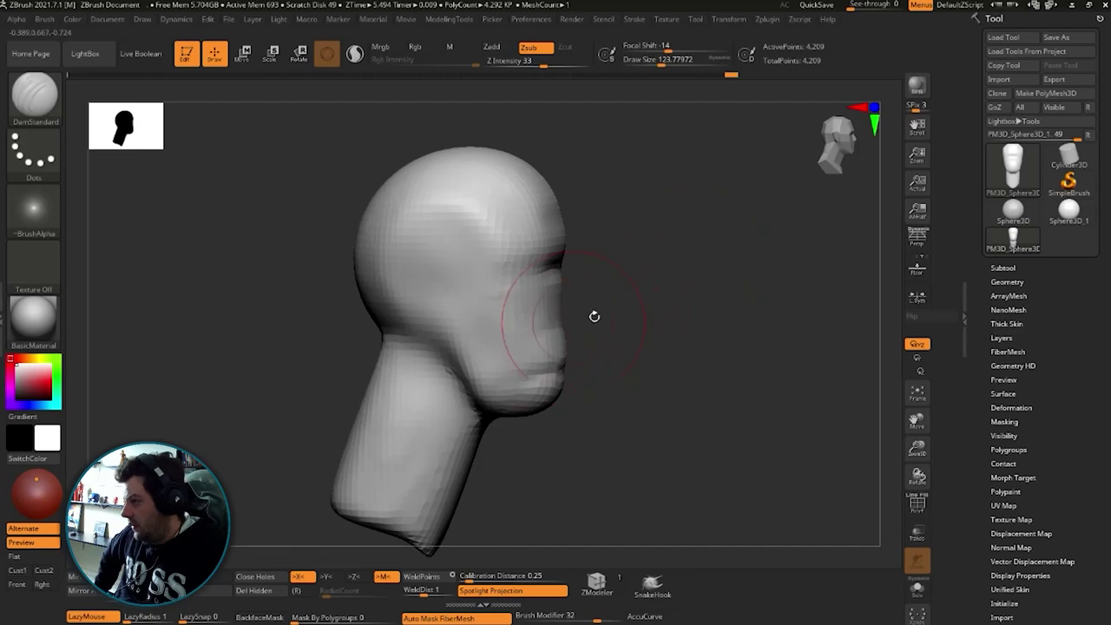
{"action": "mouse_move", "coordinate": [594, 316]}
{"action": "left_mouse_down"}
{"action": "mouse_move", "coordinate": [640, 297]}
{"action": "mouse_move", "coordinate": [669, 309]}
{"action": "mouse_move", "coordinate": [712, 298]}
{"action": "left_mouse_up"}
Build up a brow ridge across the forehead with ClayBuildup, checking it from several angles.
{"action": "key", "text": "b"}
{"action": "key", "text": "c"}
{"action": "key", "text": "b"}
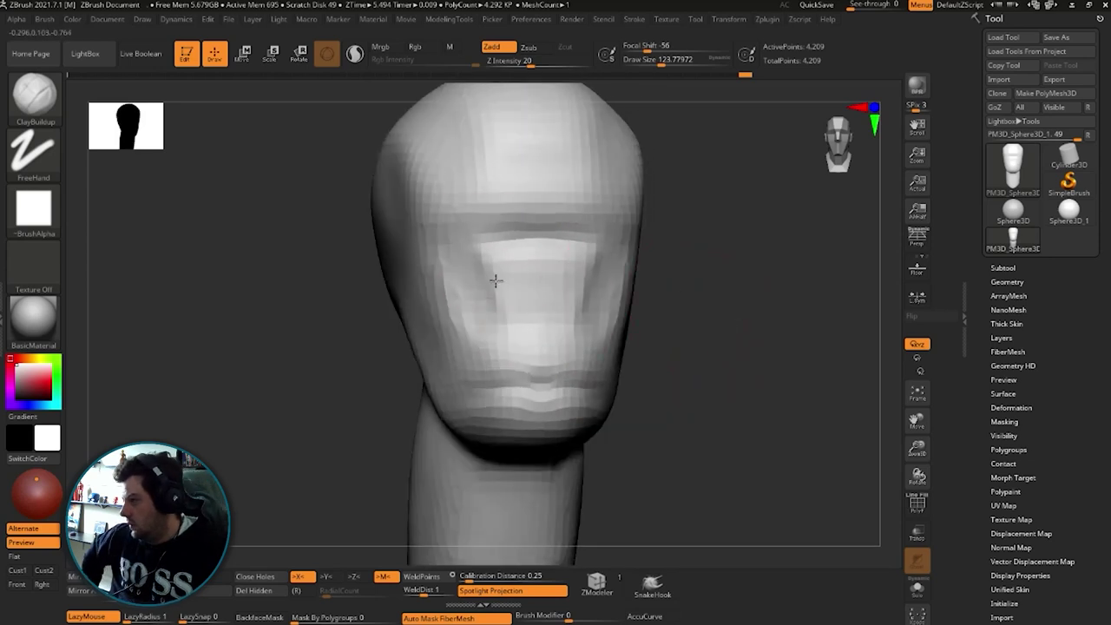
{"action": "left_click_drag", "start_coordinate": [441, 222], "coordinate": [620, 219]}
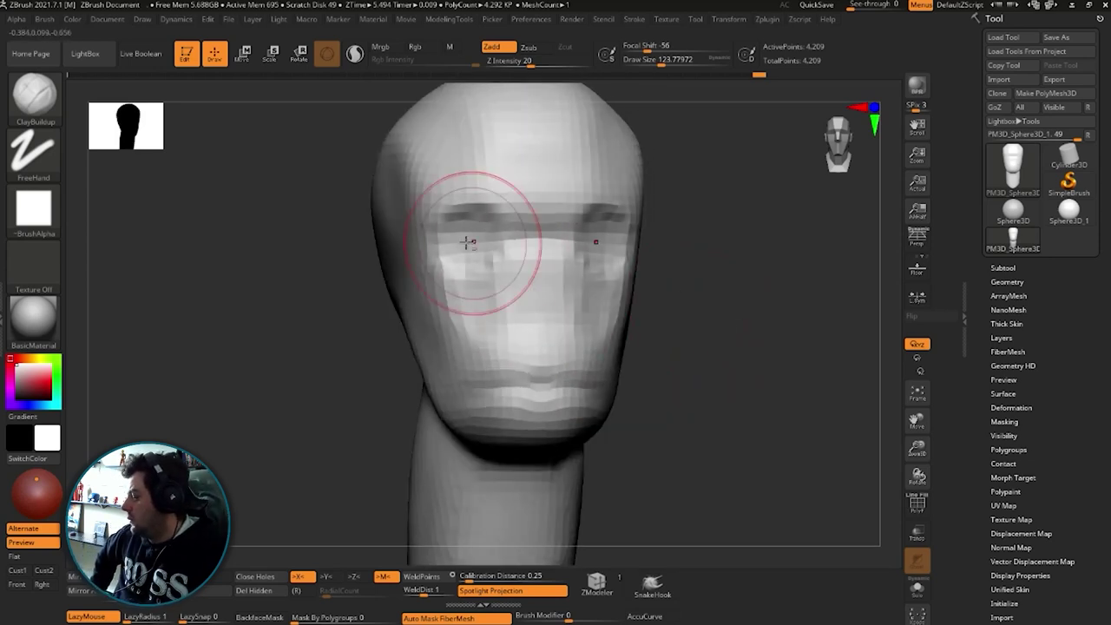
{"action": "left_click_drag", "start_coordinate": [698, 250], "coordinate": [577, 293]}
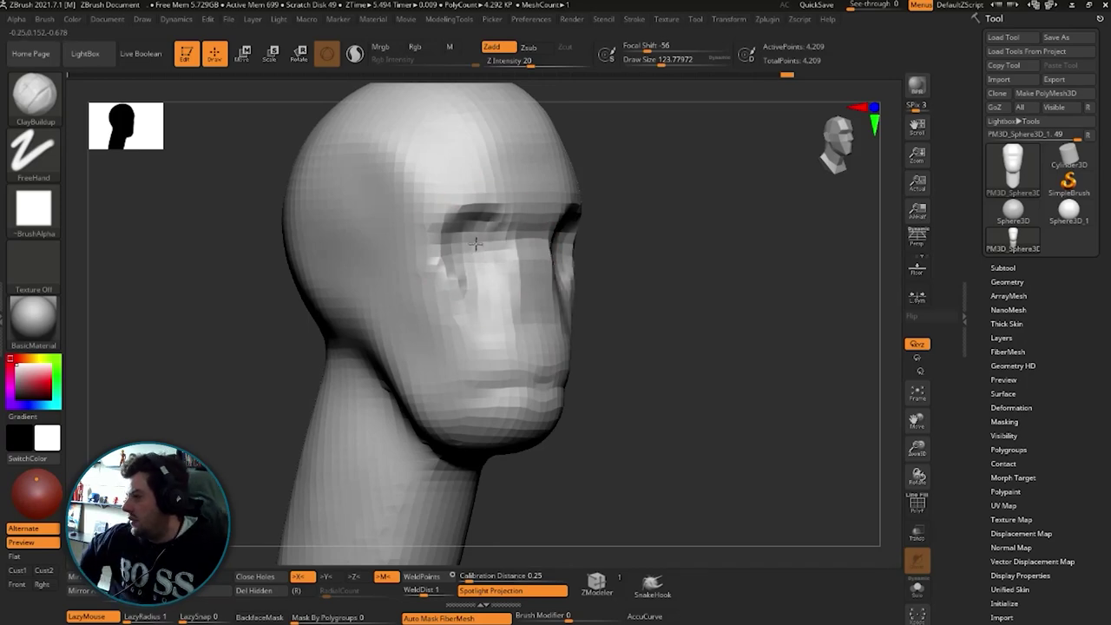
{"action": "mouse_move", "coordinate": [456, 252]}
{"action": "right_mouse_down"}
{"action": "mouse_move", "coordinate": [634, 265]}
{"action": "mouse_move", "coordinate": [579, 240]}
{"action": "right_mouse_up"}
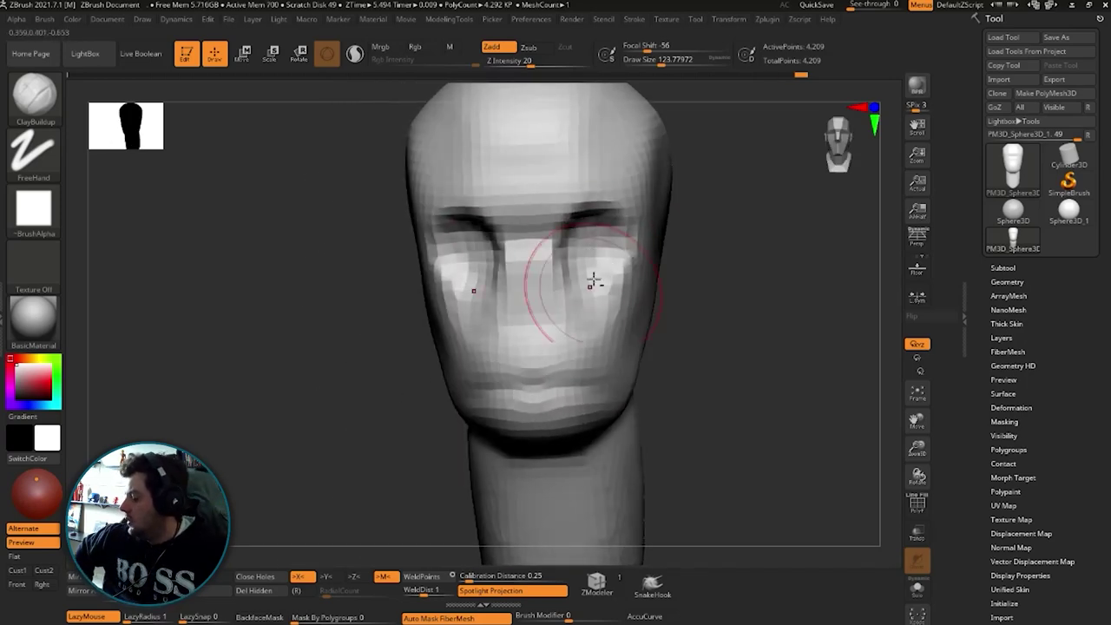
{"action": "mouse_move", "coordinate": [675, 302]}
{"action": "left_mouse_down"}
{"action": "mouse_move", "coordinate": [804, 220]}
{"action": "mouse_move", "coordinate": [582, 313]}
{"action": "left_mouse_up"}
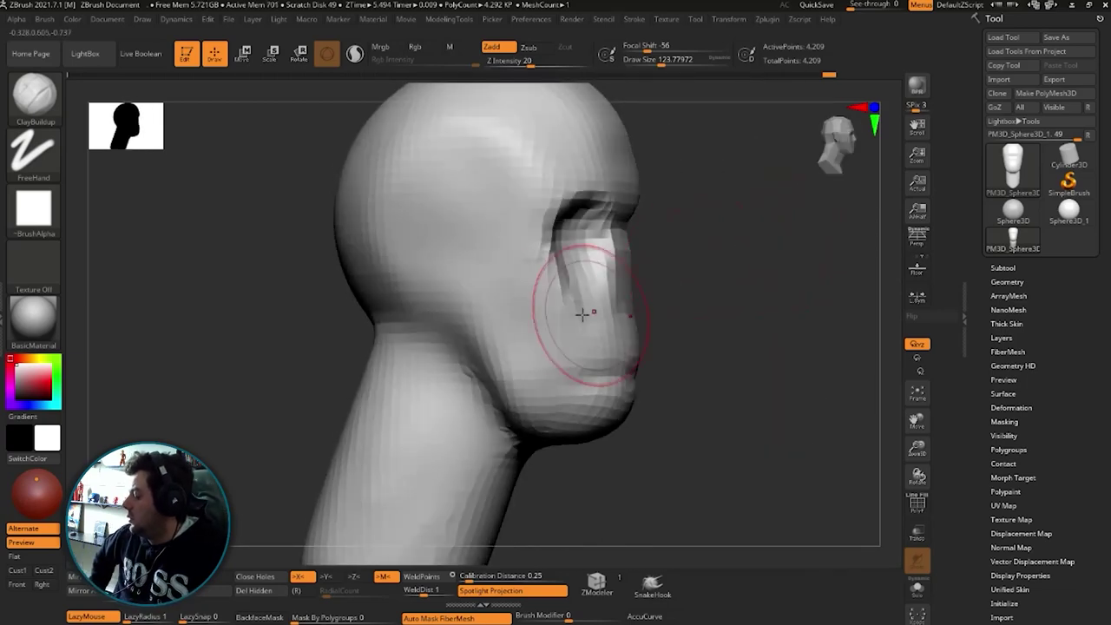
{"action": "left_click_drag", "start_coordinate": [749, 254], "coordinate": [686, 287]}
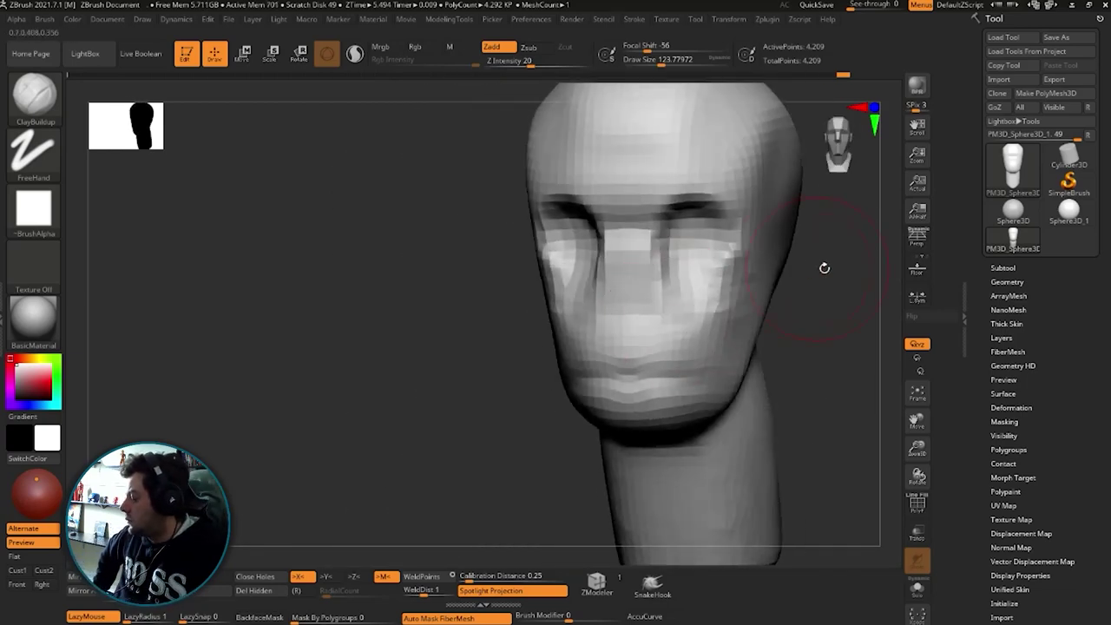
{"action": "left_click_drag", "start_coordinate": [826, 268], "coordinate": [703, 301]}
{"action": "mouse_move", "coordinate": [853, 264]}
{"action": "left_mouse_down"}
{"action": "mouse_move", "coordinate": [756, 298]}
{"action": "mouse_move", "coordinate": [686, 278]}
{"action": "left_mouse_up"}
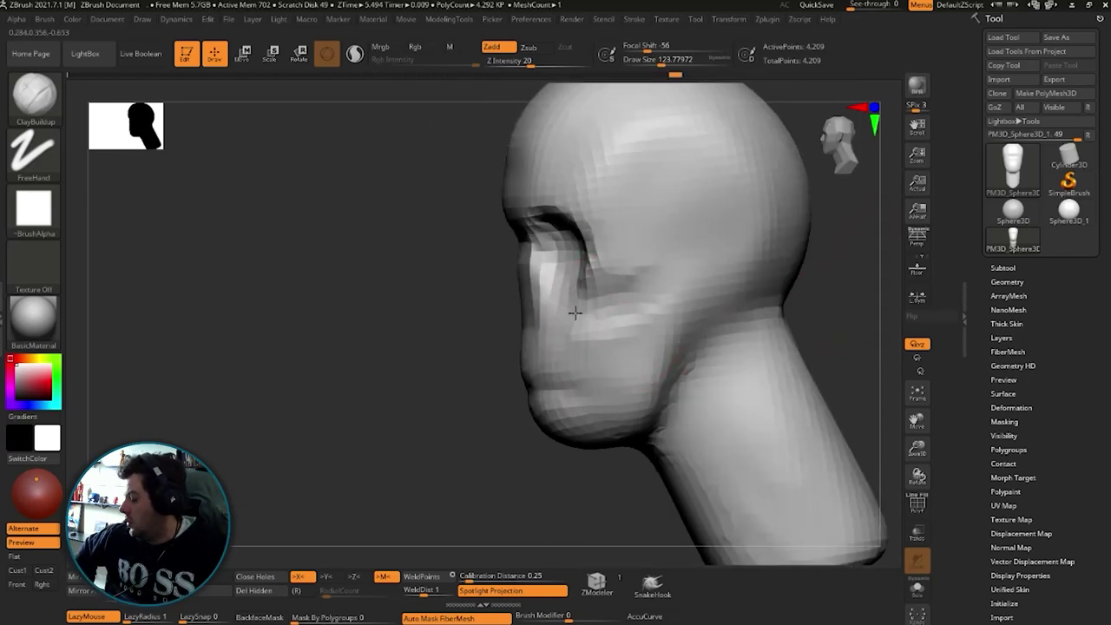
{"action": "left_click_drag", "start_coordinate": [495, 304], "coordinate": [813, 266]}
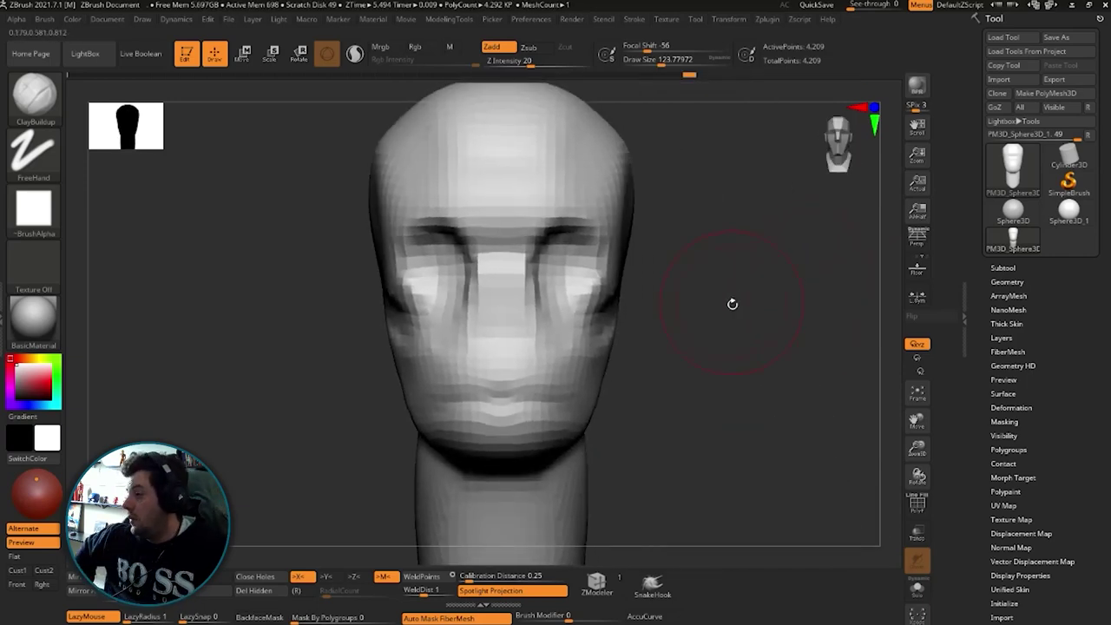
{"action": "mouse_move", "coordinate": [553, 240]}
{"action": "left_mouse_down"}
{"action": "mouse_move", "coordinate": [722, 255]}
{"action": "mouse_move", "coordinate": [709, 263]}
{"action": "mouse_move", "coordinate": [679, 246]}
{"action": "mouse_move", "coordinate": [720, 240]}
{"action": "mouse_move", "coordinate": [723, 261]}
{"action": "left_mouse_up"}
Carve creases under the brow with DamStandard, then return to the Move brush.
{"action": "key", "text": "b"}
{"action": "key", "text": "d"}
{"action": "key", "text": "s"}
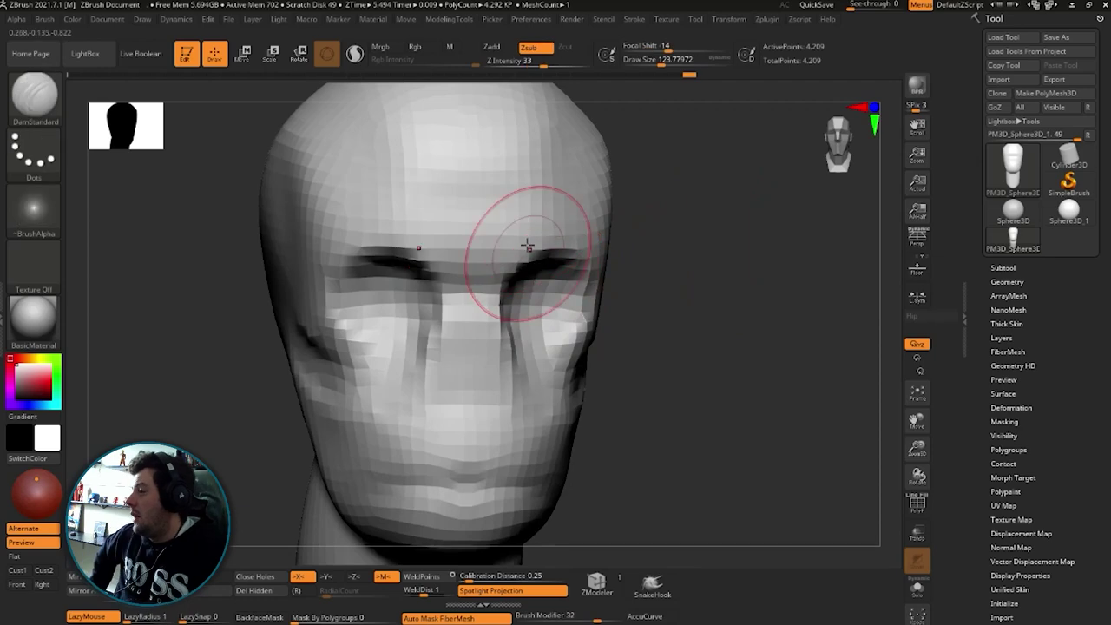
{"action": "left_click_drag", "start_coordinate": [672, 191], "coordinate": [570, 248]}
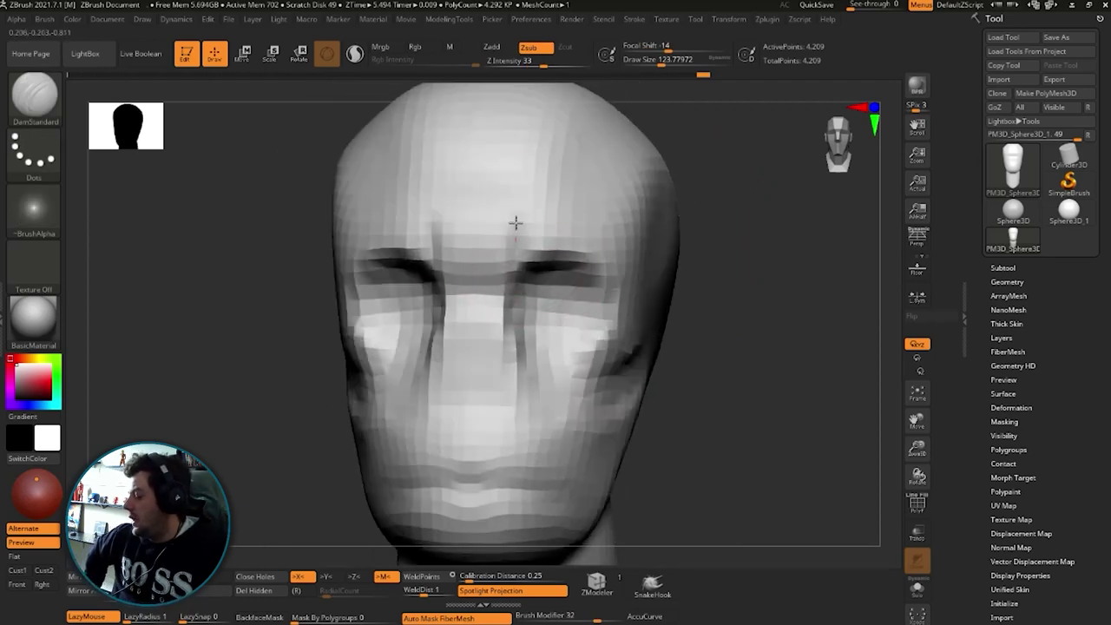
{"action": "left_click_drag", "start_coordinate": [731, 248], "coordinate": [717, 273]}
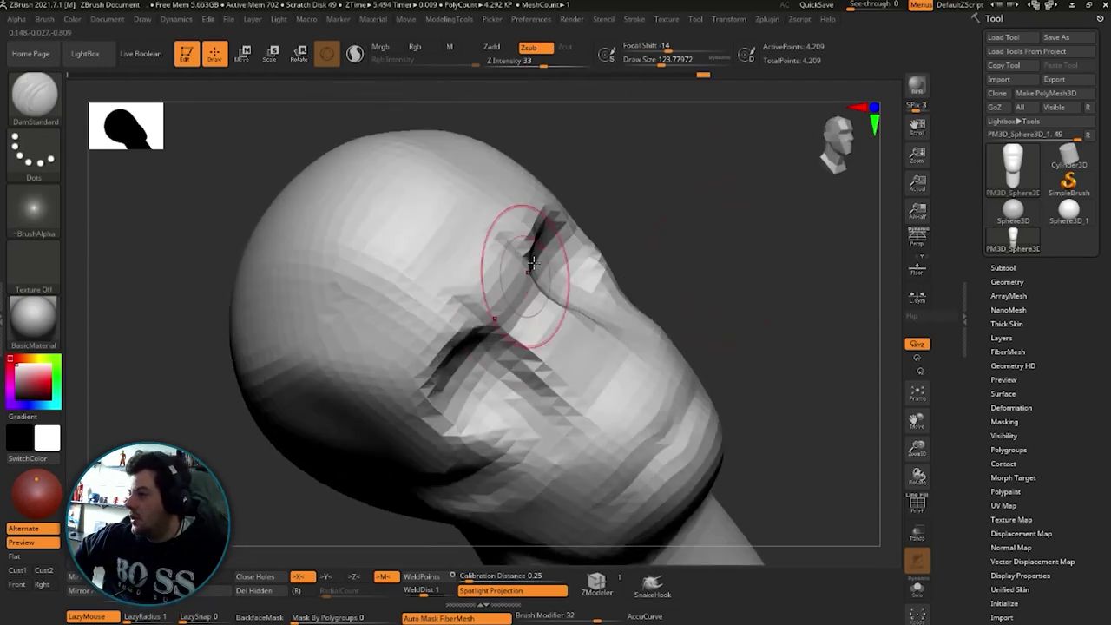
{"action": "mouse_move", "coordinate": [613, 275]}
{"action": "left_mouse_down"}
{"action": "mouse_move", "coordinate": [661, 169]}
{"action": "mouse_move", "coordinate": [506, 270]}
{"action": "left_mouse_up"}
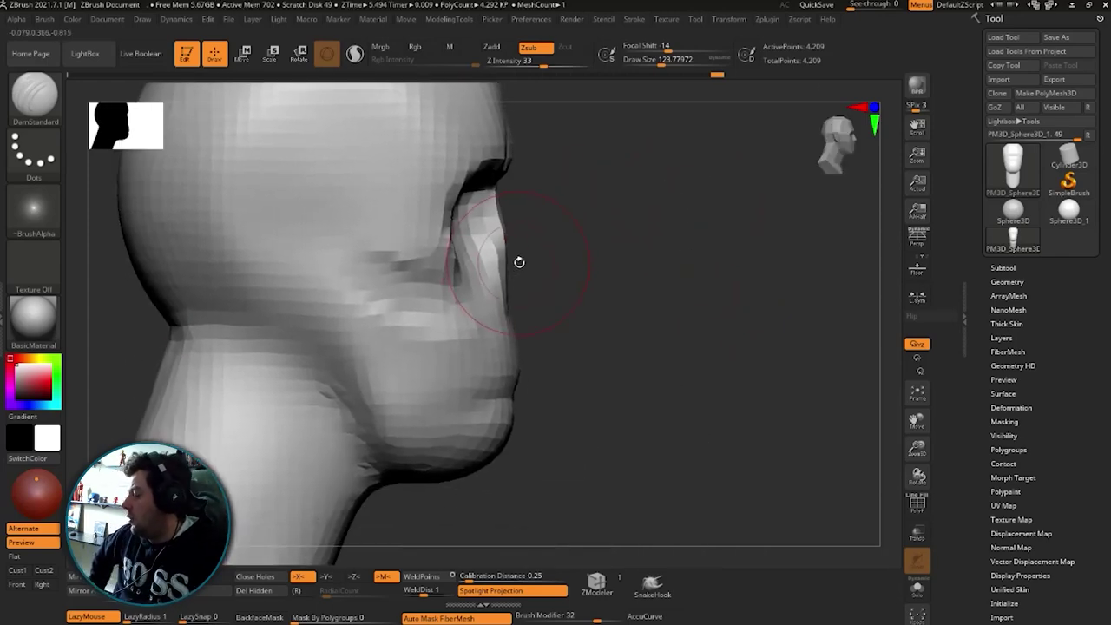
{"action": "key", "text": "b"}
{"action": "key", "text": "m"}
{"action": "key", "text": "v"}
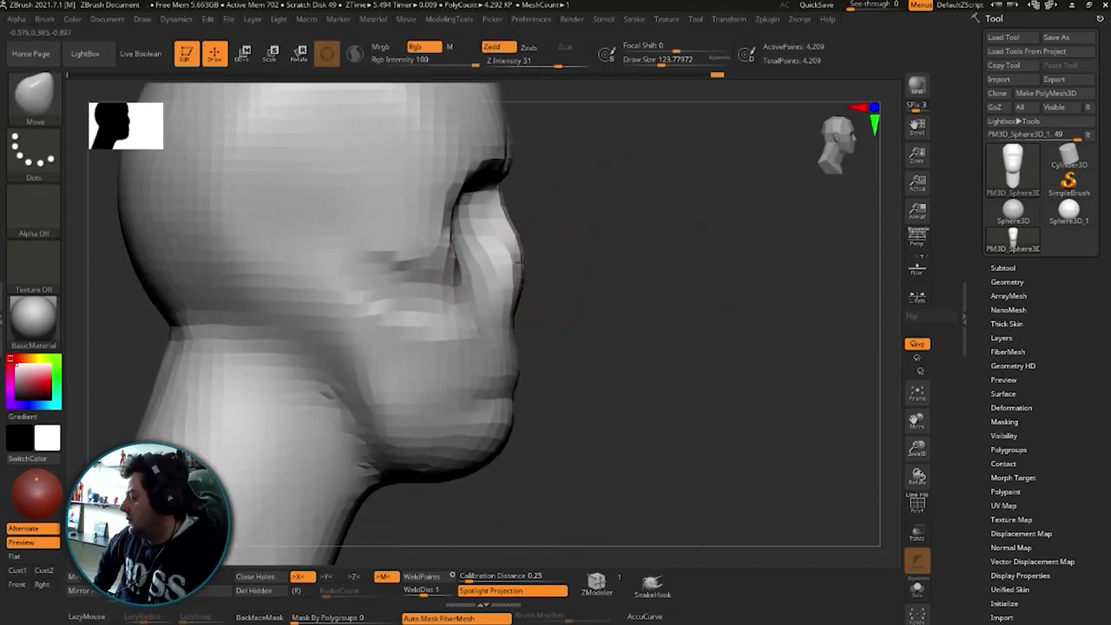
Inspect the head from front, side and above, reducing the brush to about 163, then 104.
{"action": "left_click_drag", "start_coordinate": [538, 282], "coordinate": [553, 221]}
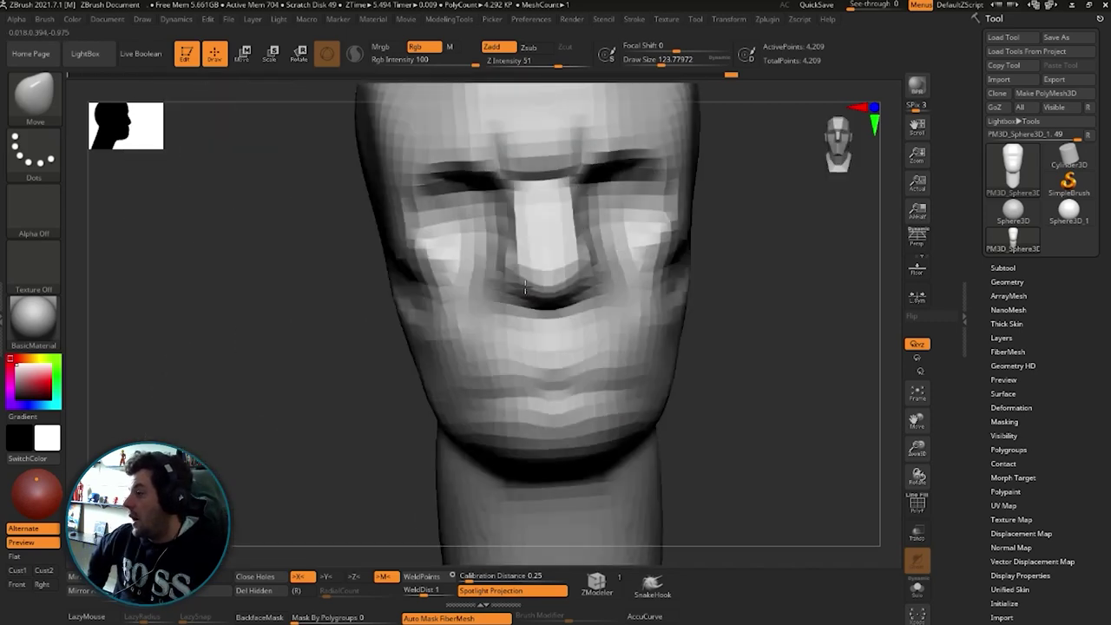
{"action": "left_click_drag", "start_coordinate": [528, 266], "coordinate": [464, 322]}
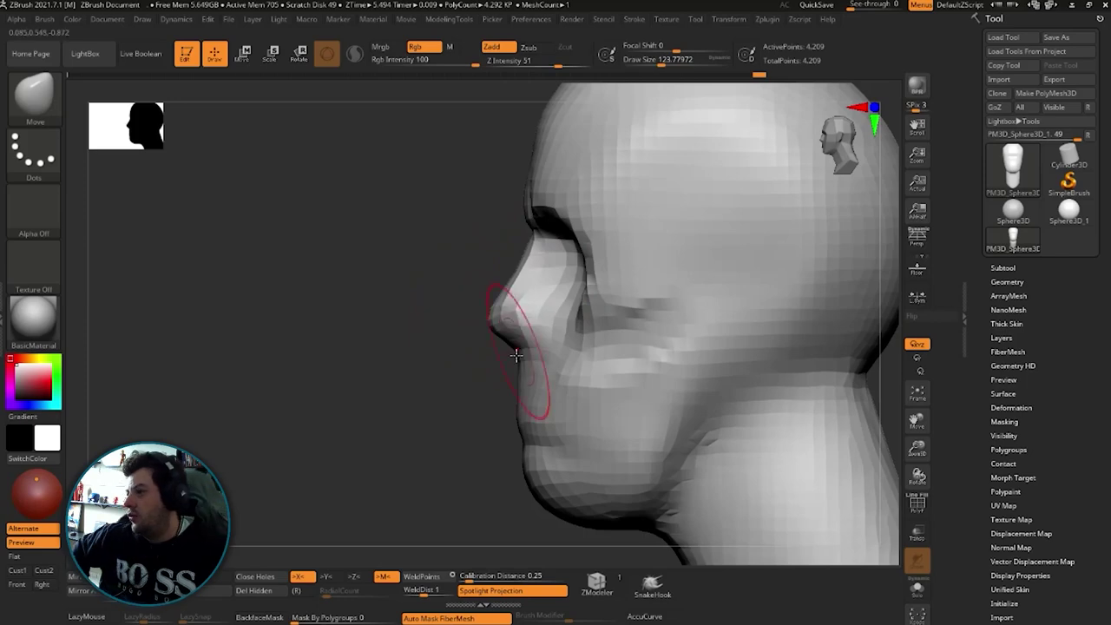
{"action": "mouse_move", "coordinate": [521, 371]}
{"action": "left_mouse_down"}
{"action": "mouse_move", "coordinate": [496, 361]}
{"action": "mouse_move", "coordinate": [526, 391]}
{"action": "mouse_move", "coordinate": [558, 385]}
{"action": "mouse_move", "coordinate": [528, 317]}
{"action": "left_mouse_up"}
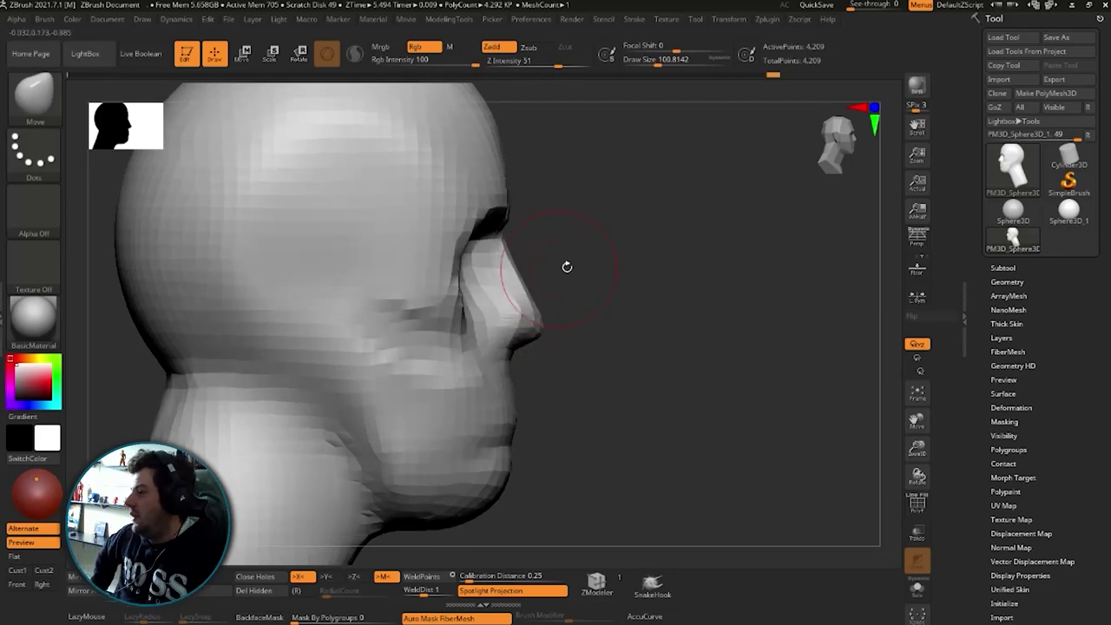
{"action": "left_click_drag", "start_coordinate": [566, 265], "coordinate": [559, 322]}
{"action": "key", "text": "s"}
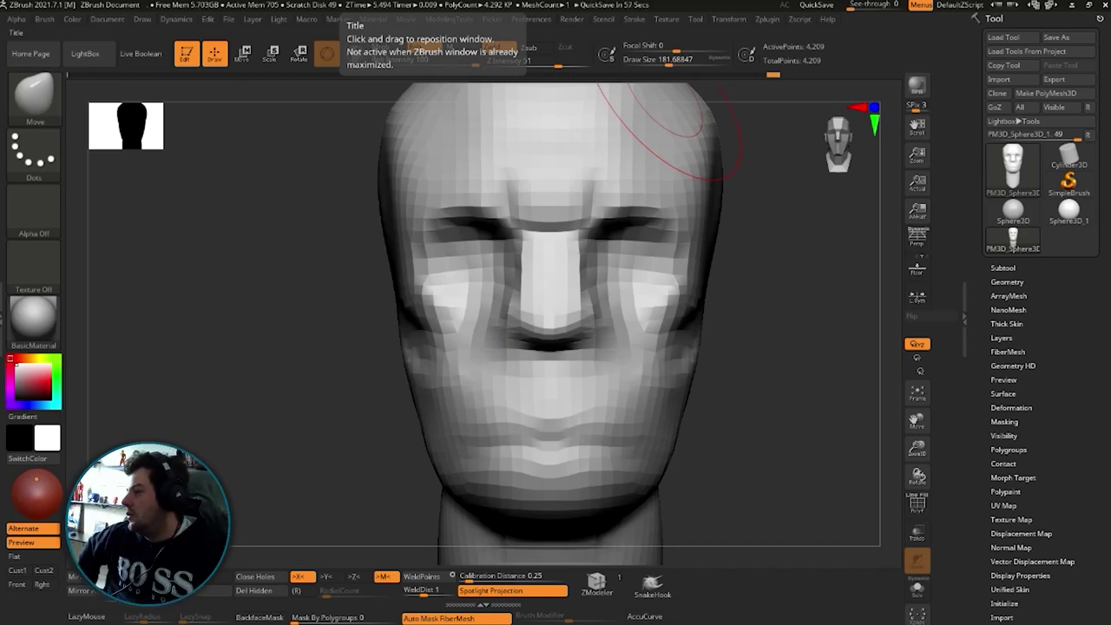
{"action": "mouse_move", "coordinate": [799, 335]}
{"action": "left_mouse_down"}
{"action": "mouse_move", "coordinate": [783, 282]}
{"action": "mouse_move", "coordinate": [758, 315]}
{"action": "mouse_move", "coordinate": [763, 260]}
{"action": "left_mouse_up"}
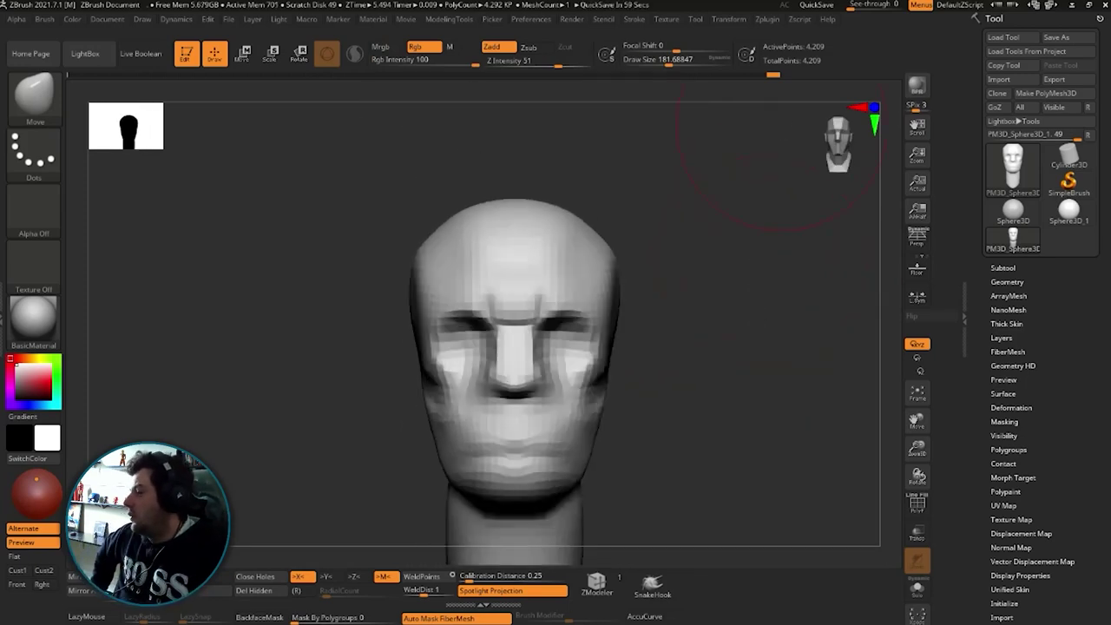
{"action": "left_click_drag", "start_coordinate": [757, 292], "coordinate": [595, 324]}
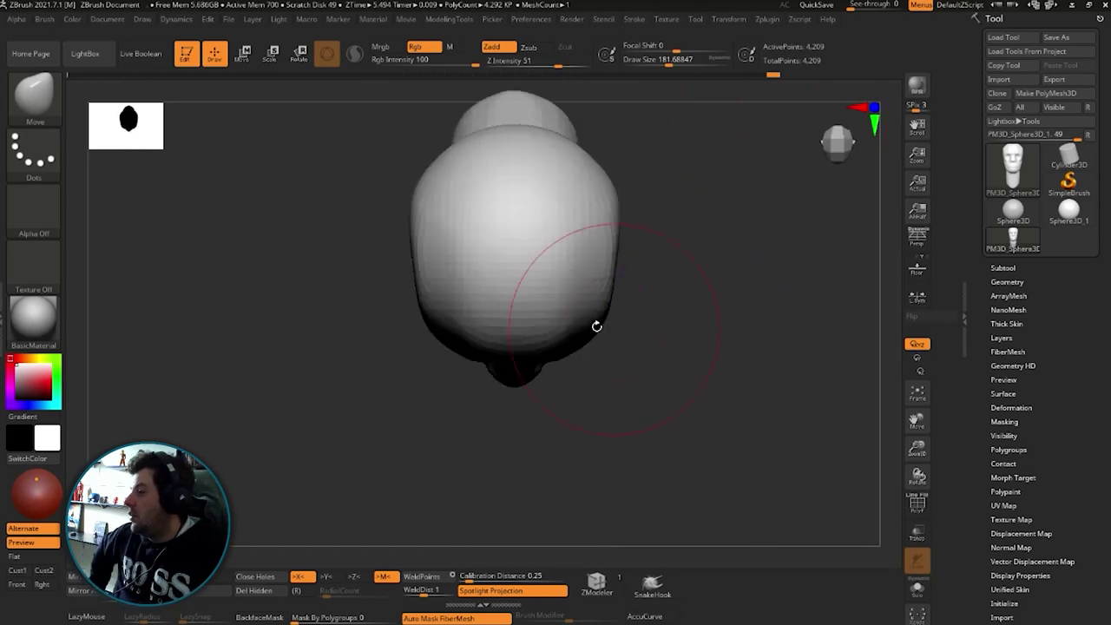
{"action": "key", "text": "s"}
{"action": "left_click_drag", "start_coordinate": [424, 308], "coordinate": [408, 308]}
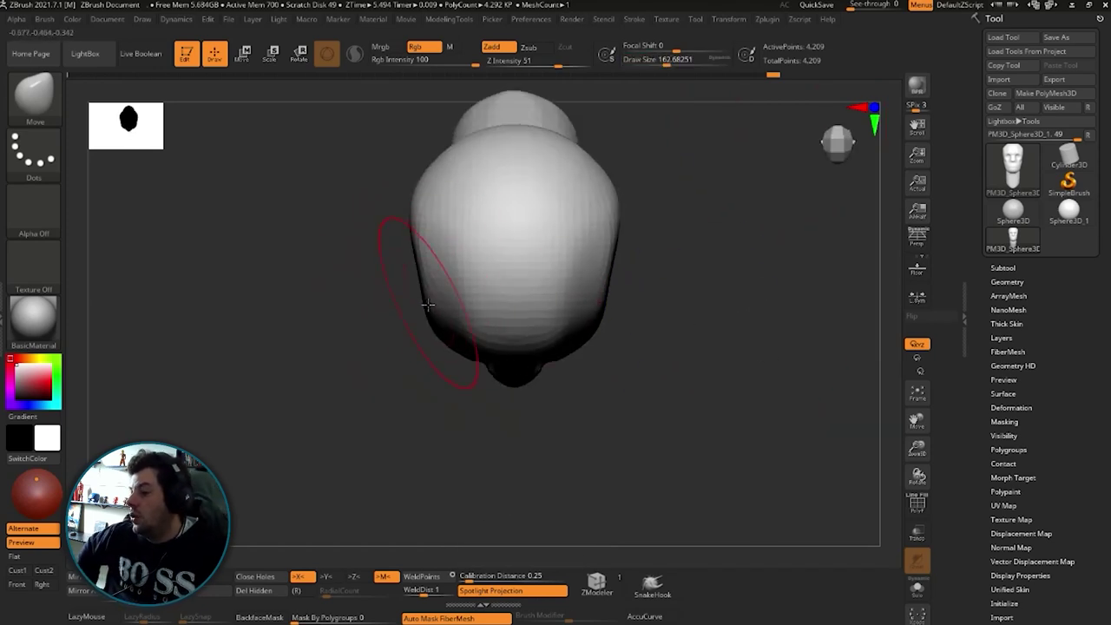
{"action": "left_click_drag", "start_coordinate": [677, 268], "coordinate": [677, 179], "text": "shift"}
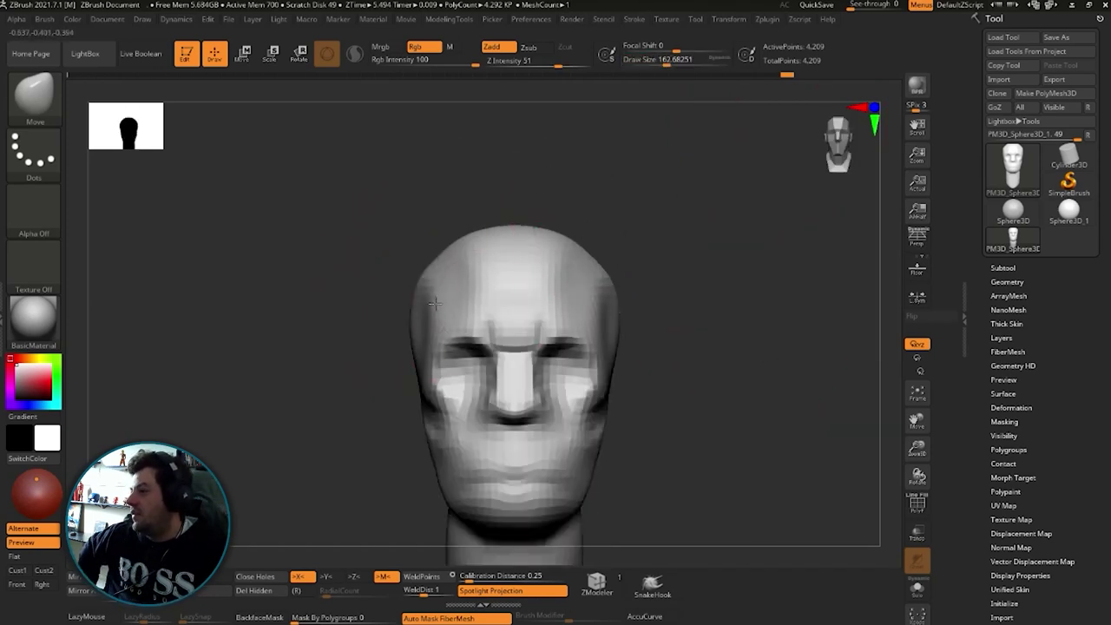
{"action": "key", "text": "s"}
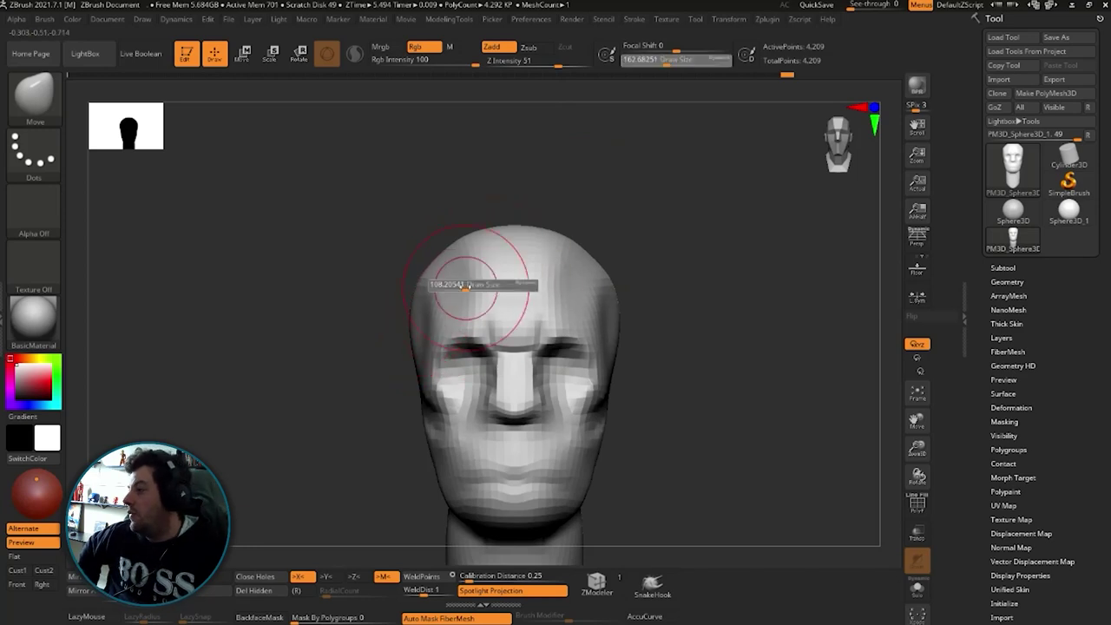
{"action": "left_click", "coordinate": [448, 281]}
{"action": "mouse_move", "coordinate": [637, 234]}
{"action": "left_mouse_down"}
{"action": "mouse_move", "coordinate": [590, 272]}
{"action": "mouse_move", "coordinate": [672, 243]}
{"action": "mouse_move", "coordinate": [599, 288]}
{"action": "left_mouse_up"}
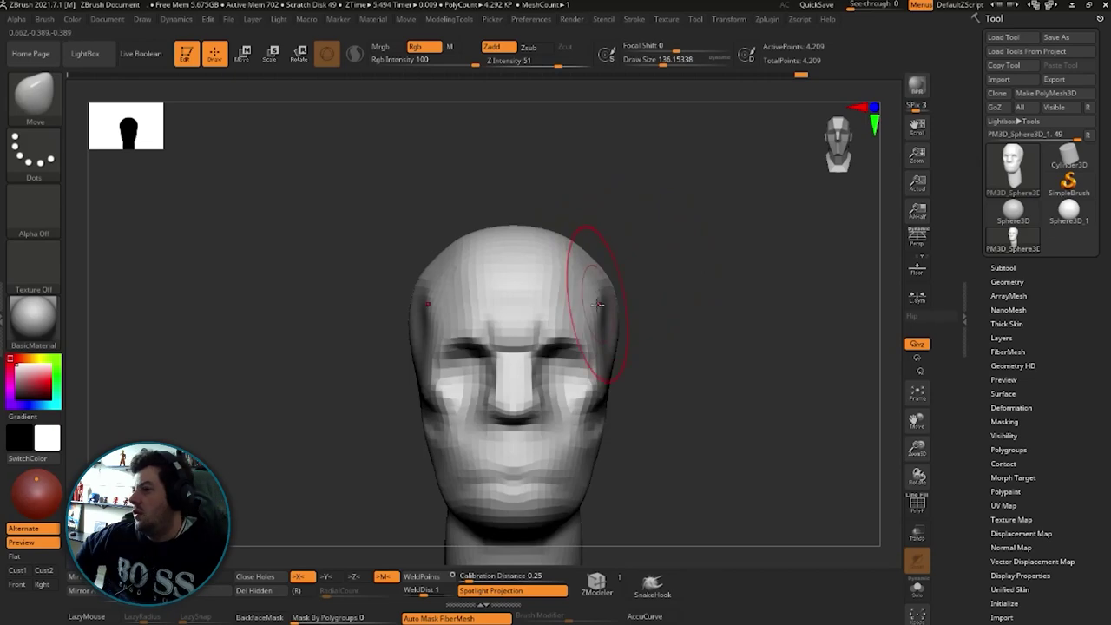
{"action": "mouse_move", "coordinate": [686, 315]}
{"action": "left_mouse_down"}
{"action": "mouse_move", "coordinate": [681, 216]}
{"action": "mouse_move", "coordinate": [643, 254]}
{"action": "mouse_move", "coordinate": [672, 244]}
{"action": "mouse_move", "coordinate": [682, 308]}
{"action": "left_mouse_up"}
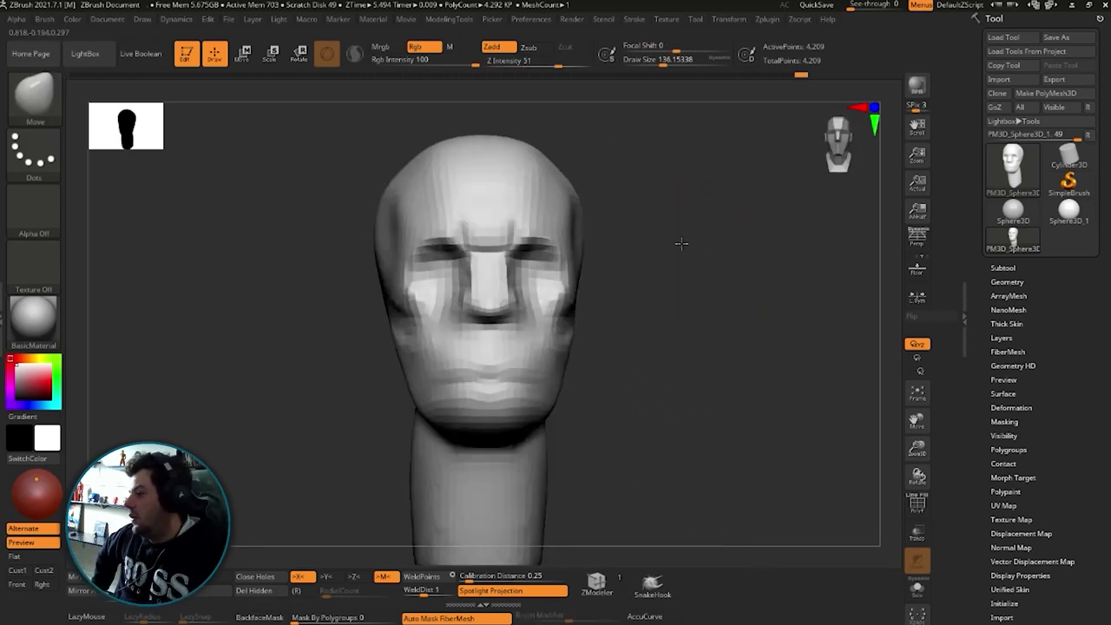
Frame the head and orbit it from every side, enlarging the brush to about 208.
{"action": "key", "text": "f"}
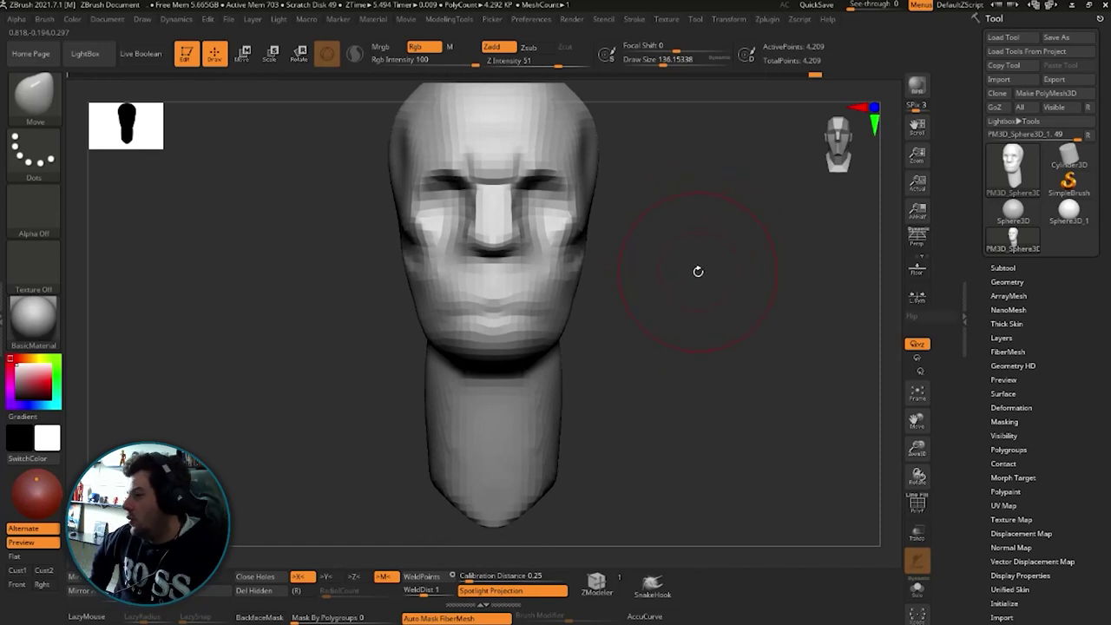
{"action": "mouse_move", "coordinate": [710, 295]}
{"action": "left_mouse_down"}
{"action": "mouse_move", "coordinate": [665, 243]}
{"action": "mouse_move", "coordinate": [819, 181]}
{"action": "mouse_move", "coordinate": [702, 260]}
{"action": "mouse_move", "coordinate": [556, 227]}
{"action": "mouse_move", "coordinate": [588, 230]}
{"action": "left_mouse_up"}
{"action": "key", "text": "s"}
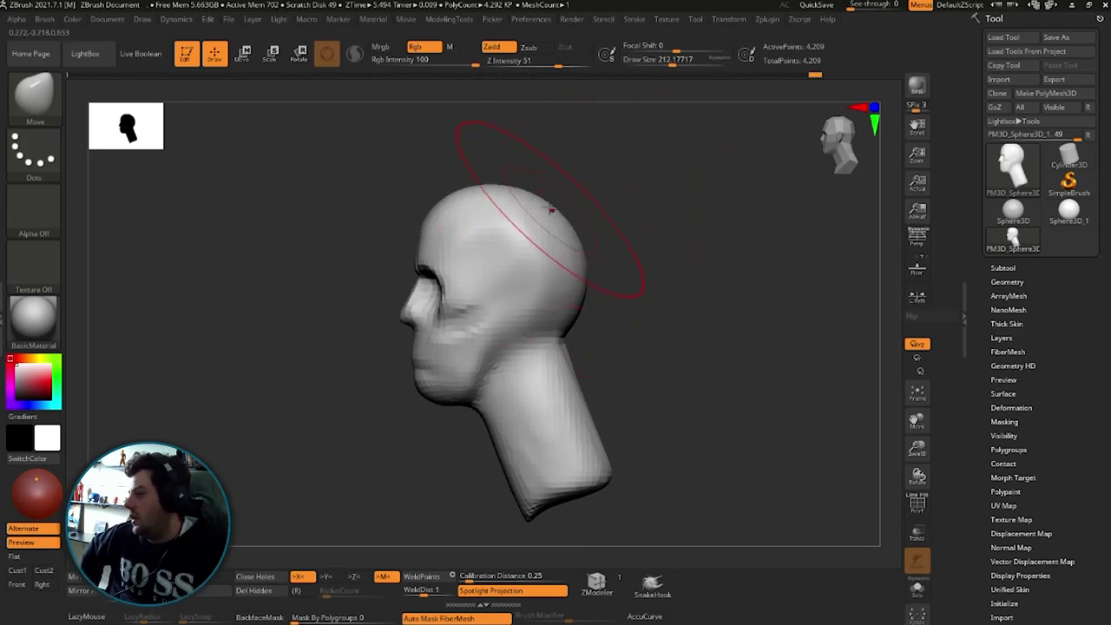
{"action": "mouse_move", "coordinate": [545, 194]}
{"action": "right_mouse_down"}
{"action": "mouse_move", "coordinate": [571, 266]}
{"action": "mouse_move", "coordinate": [544, 249]}
{"action": "right_mouse_up"}
{"action": "mouse_move", "coordinate": [619, 217]}
{"action": "right_mouse_down"}
{"action": "mouse_move", "coordinate": [509, 230]}
{"action": "mouse_move", "coordinate": [556, 229]}
{"action": "mouse_move", "coordinate": [628, 179]}
{"action": "right_mouse_up"}
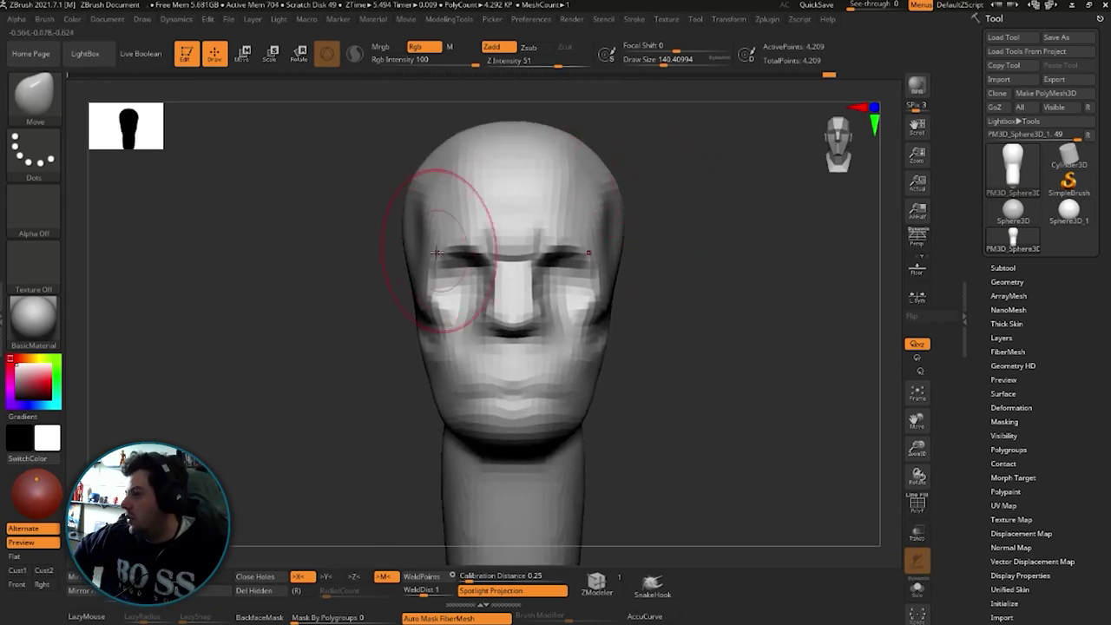
{"action": "mouse_move", "coordinate": [569, 252]}
{"action": "right_mouse_down"}
{"action": "mouse_move", "coordinate": [640, 249]}
{"action": "mouse_move", "coordinate": [568, 252]}
{"action": "mouse_move", "coordinate": [566, 291]}
{"action": "mouse_move", "coordinate": [636, 293]}
{"action": "right_mouse_up"}
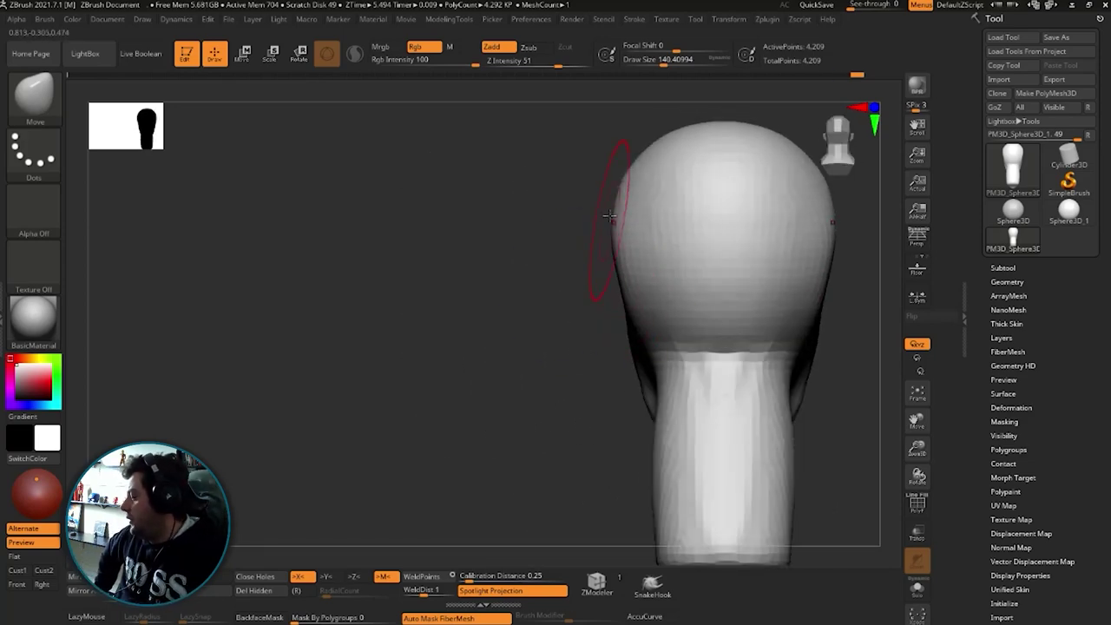
{"action": "mouse_move", "coordinate": [542, 262]}
{"action": "right_mouse_down"}
{"action": "mouse_move", "coordinate": [721, 255]}
{"action": "mouse_move", "coordinate": [709, 255]}
{"action": "mouse_move", "coordinate": [720, 228]}
{"action": "mouse_move", "coordinate": [737, 228]}
{"action": "mouse_move", "coordinate": [731, 262]}
{"action": "mouse_move", "coordinate": [732, 228]}
{"action": "mouse_move", "coordinate": [696, 285]}
{"action": "mouse_move", "coordinate": [533, 348]}
{"action": "mouse_move", "coordinate": [590, 295]}
{"action": "mouse_move", "coordinate": [641, 273]}
{"action": "mouse_move", "coordinate": [580, 279]}
{"action": "right_mouse_up"}
Mask the neck with MaskLasso and pull the head and jaw forward over it.
{"action": "left_click_drag", "start_coordinate": [751, 256], "coordinate": [639, 329], "text": "shift"}
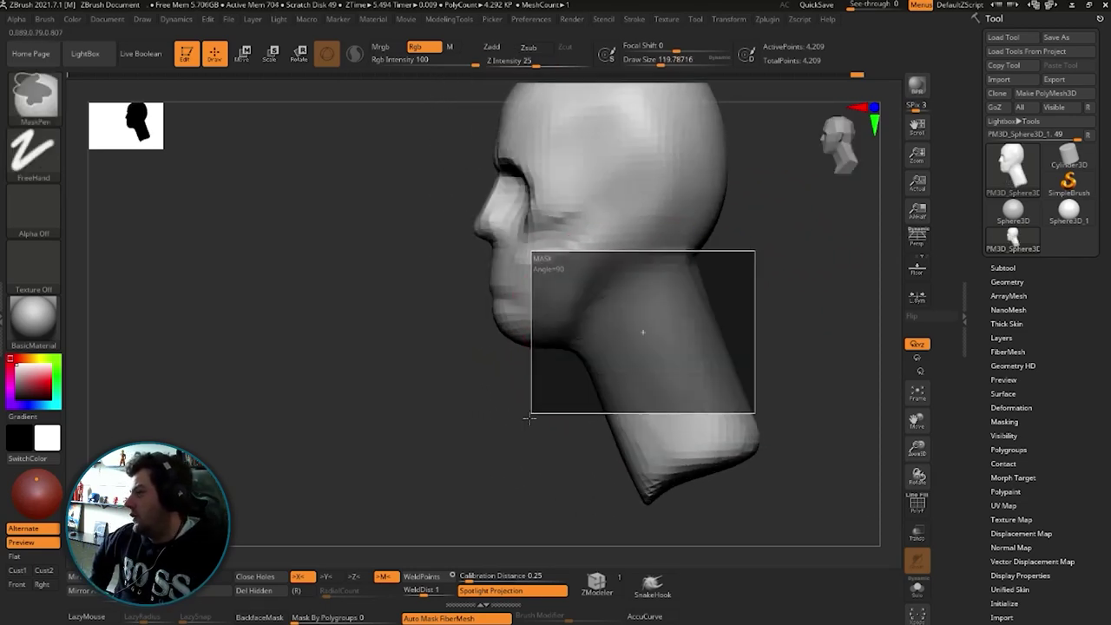
{"action": "left_click", "coordinate": [32, 124]}
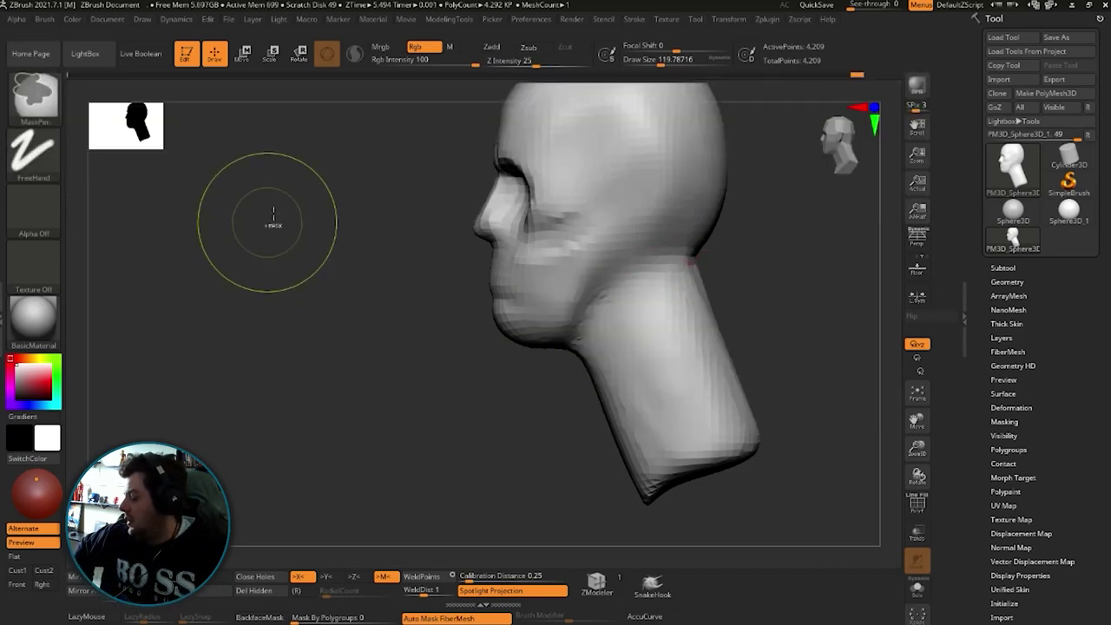
{"action": "left_click", "coordinate": [35, 98]}
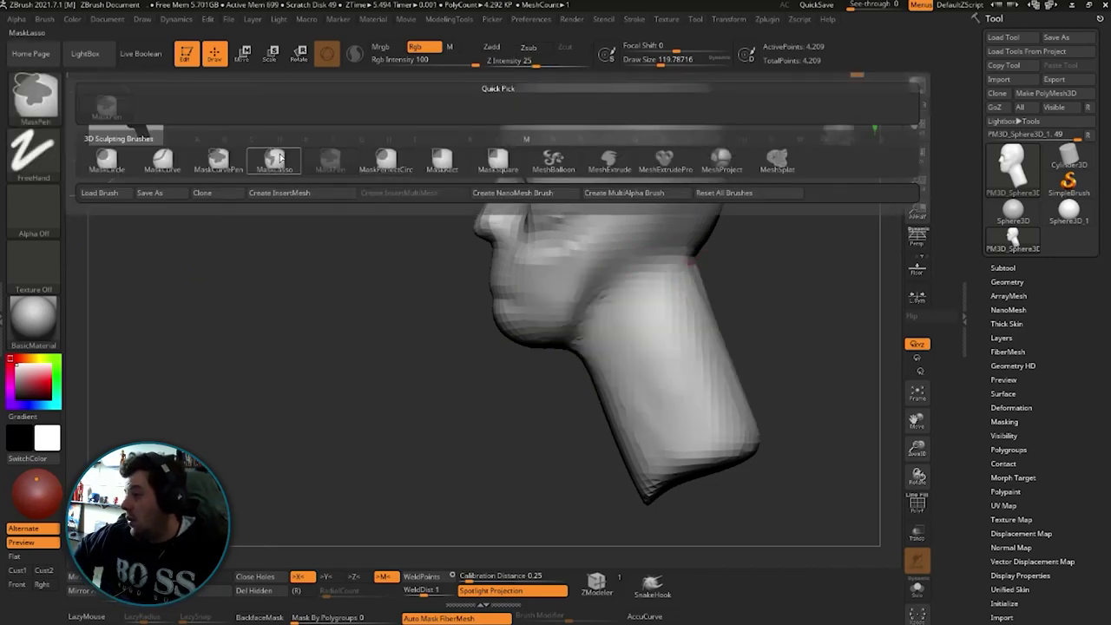
{"action": "left_click", "coordinate": [278, 157]}
{"action": "mouse_move", "coordinate": [744, 252]}
{"action": "left_mouse_down", "text": "ctrl"}
{"action": "mouse_move", "coordinate": [742, 274]}
{"action": "mouse_move", "coordinate": [782, 317]}
{"action": "mouse_move", "coordinate": [717, 303]}
{"action": "left_mouse_up", "text": "ctrl"}
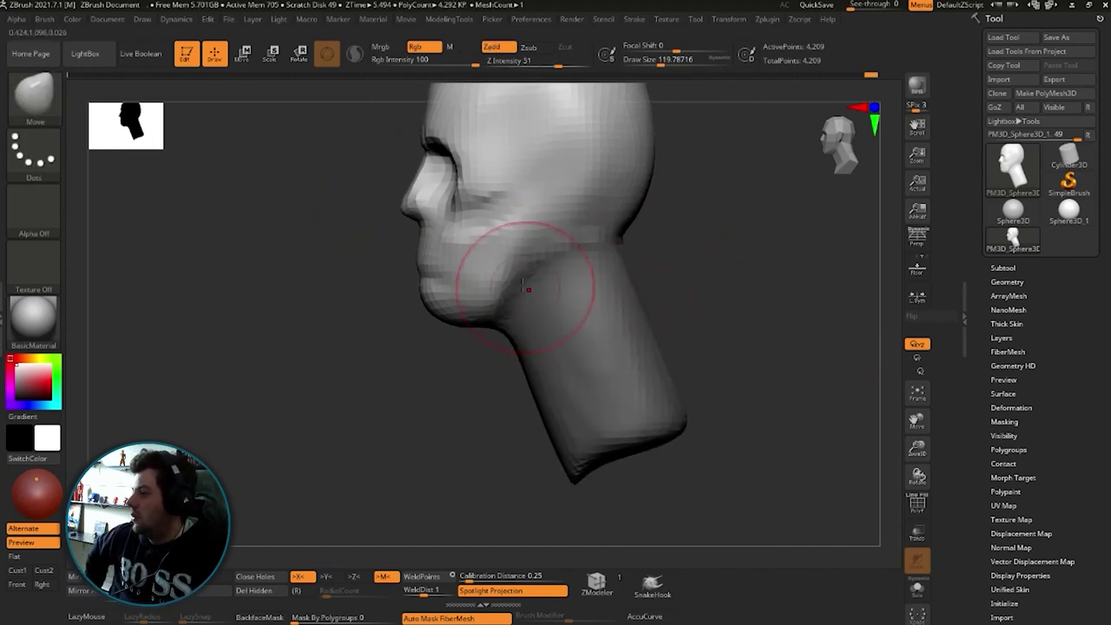
{"action": "left_click_drag", "start_coordinate": [510, 267], "coordinate": [638, 242]}
Orbit around the head to inspect the jaw and the back of the neck.
{"action": "mouse_move", "coordinate": [533, 211]}
{"action": "right_mouse_down"}
{"action": "mouse_move", "coordinate": [547, 299]}
{"action": "mouse_move", "coordinate": [536, 323]}
{"action": "mouse_move", "coordinate": [745, 303]}
{"action": "right_mouse_up"}
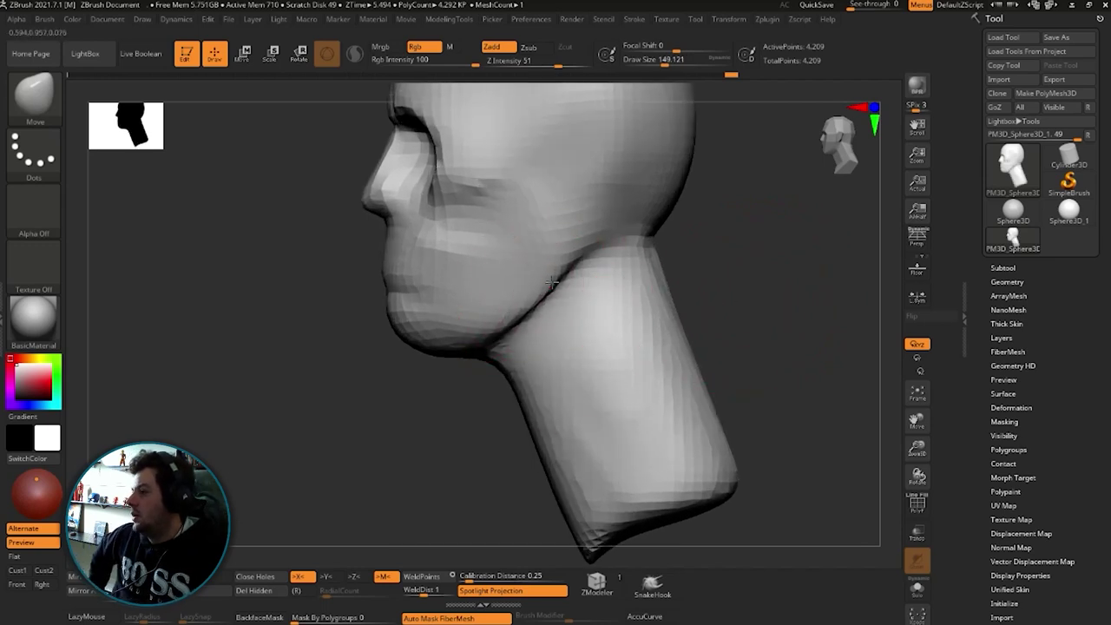
{"action": "right_click_drag", "start_coordinate": [634, 299], "coordinate": [718, 249]}
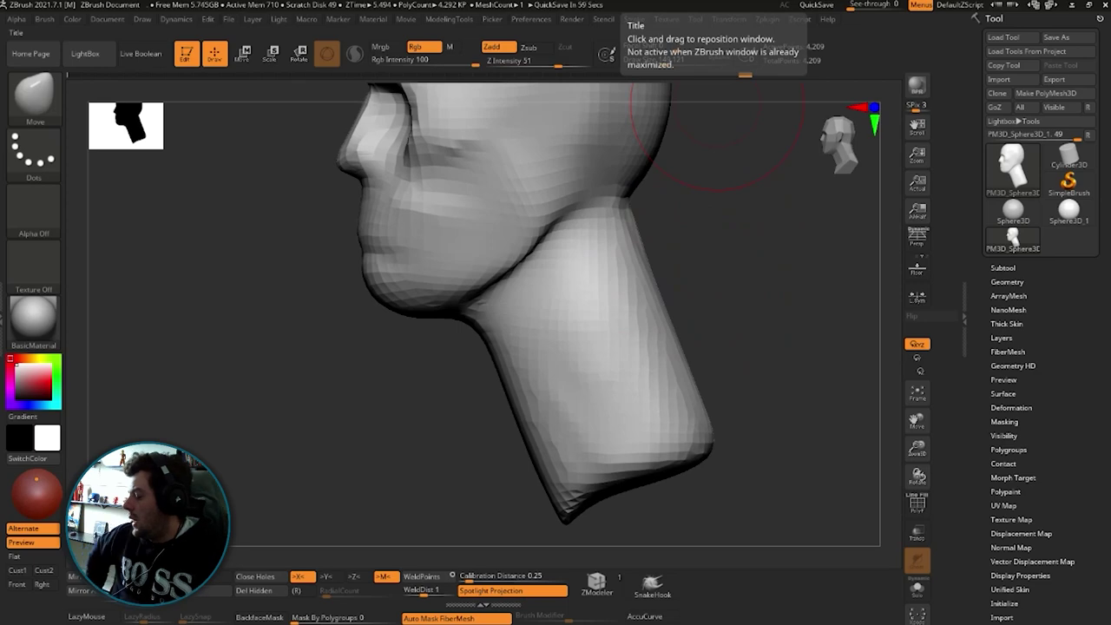
{"action": "mouse_move", "coordinate": [738, 292]}
{"action": "right_mouse_down"}
{"action": "mouse_move", "coordinate": [689, 293]}
{"action": "mouse_move", "coordinate": [776, 286]}
{"action": "mouse_move", "coordinate": [725, 314]}
{"action": "mouse_move", "coordinate": [525, 276]}
{"action": "mouse_move", "coordinate": [459, 286]}
{"action": "right_mouse_up"}
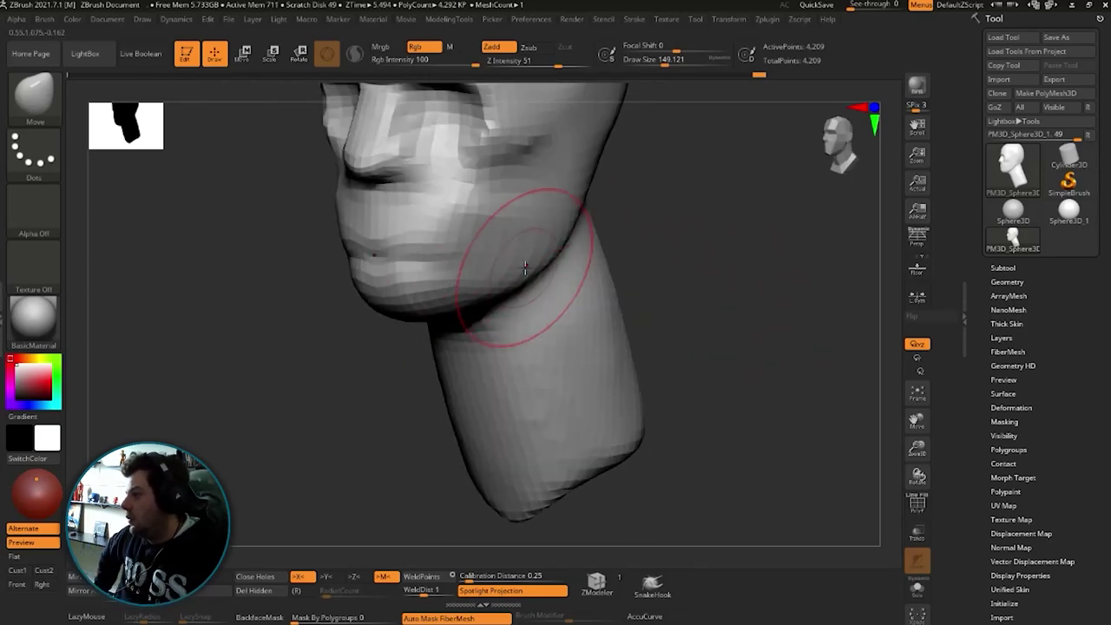
{"action": "mouse_move", "coordinate": [525, 269]}
{"action": "right_mouse_down"}
{"action": "mouse_move", "coordinate": [600, 258]}
{"action": "mouse_move", "coordinate": [539, 222]}
{"action": "right_mouse_up"}
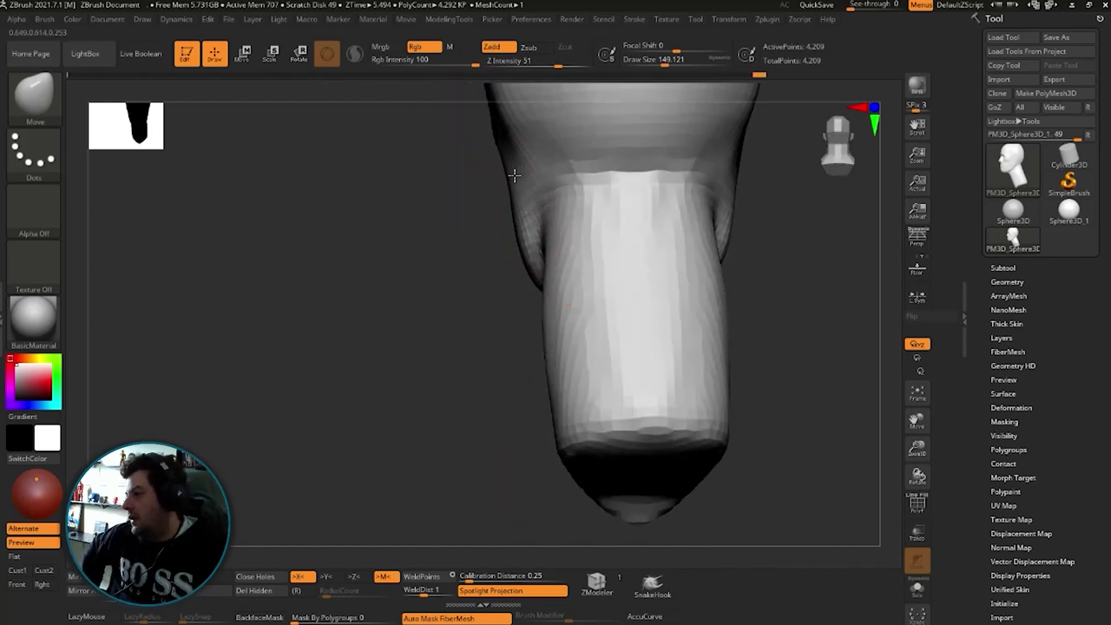
{"action": "mouse_move", "coordinate": [513, 168]}
{"action": "right_mouse_down"}
{"action": "mouse_move", "coordinate": [464, 303]}
{"action": "mouse_move", "coordinate": [509, 172]}
{"action": "right_mouse_up"}
{"action": "key", "text": "s"}
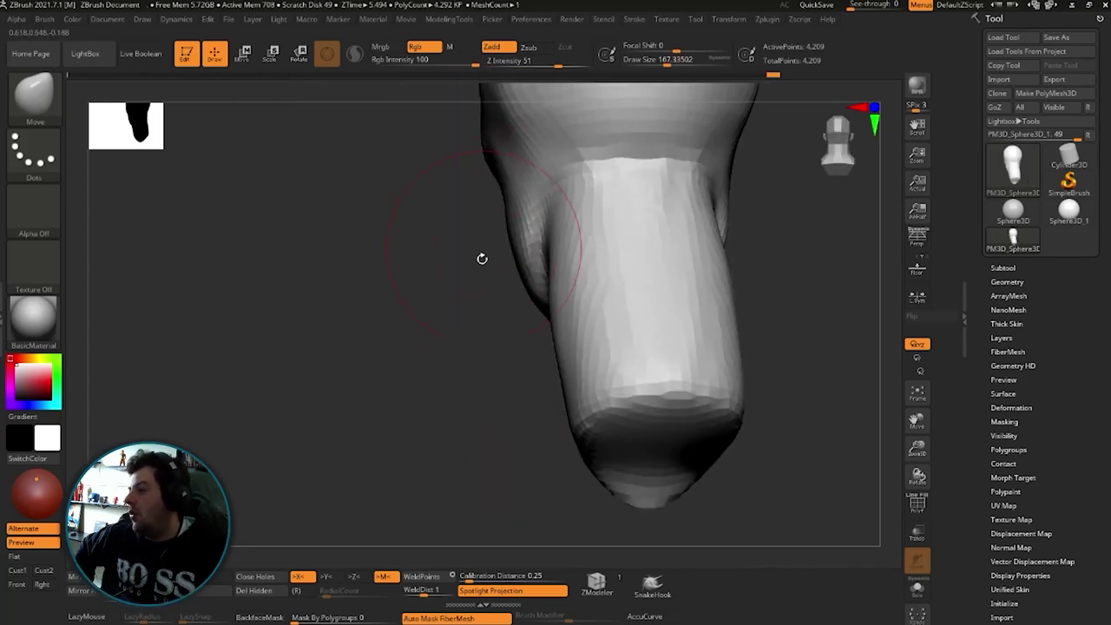
{"action": "mouse_move", "coordinate": [481, 258]}
{"action": "right_mouse_down"}
{"action": "mouse_move", "coordinate": [643, 301]}
{"action": "mouse_move", "coordinate": [617, 265]}
{"action": "mouse_move", "coordinate": [681, 329]}
{"action": "mouse_move", "coordinate": [706, 269]}
{"action": "mouse_move", "coordinate": [700, 280]}
{"action": "mouse_move", "coordinate": [725, 280]}
{"action": "mouse_move", "coordinate": [710, 276]}
{"action": "right_mouse_up"}
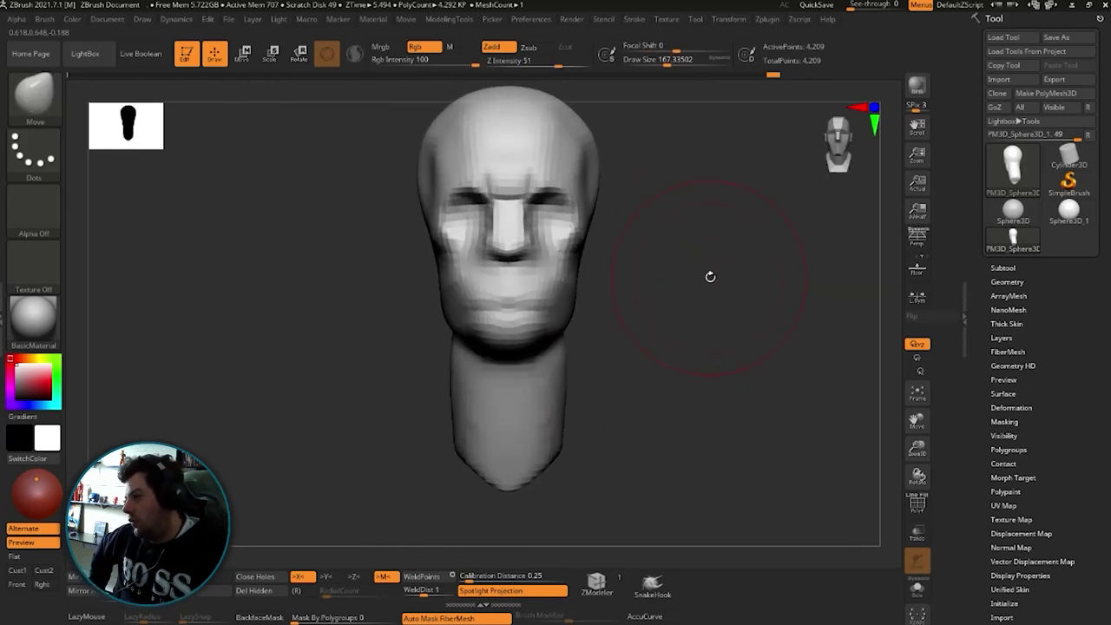
Resize the brush to about 364, then 192, while reframing the head in three-quarter view.
{"action": "key", "text": "s"}
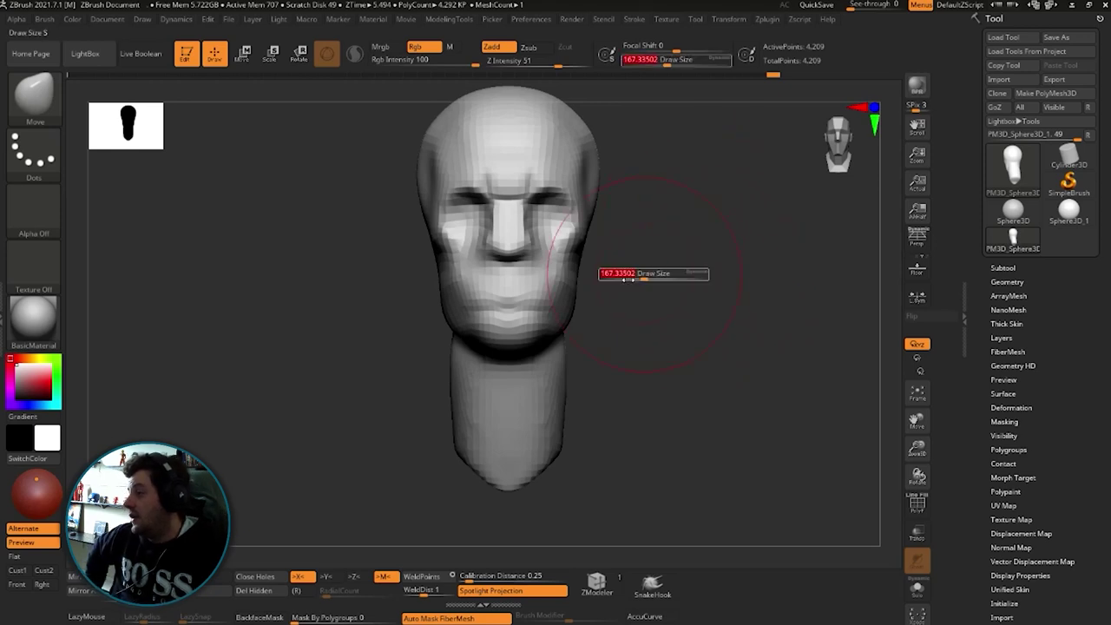
{"action": "mouse_move", "coordinate": [652, 293]}
{"action": "right_mouse_down"}
{"action": "mouse_move", "coordinate": [600, 278]}
{"action": "mouse_move", "coordinate": [652, 288]}
{"action": "mouse_move", "coordinate": [526, 312]}
{"action": "mouse_move", "coordinate": [608, 272]}
{"action": "mouse_move", "coordinate": [564, 272]}
{"action": "right_mouse_up"}
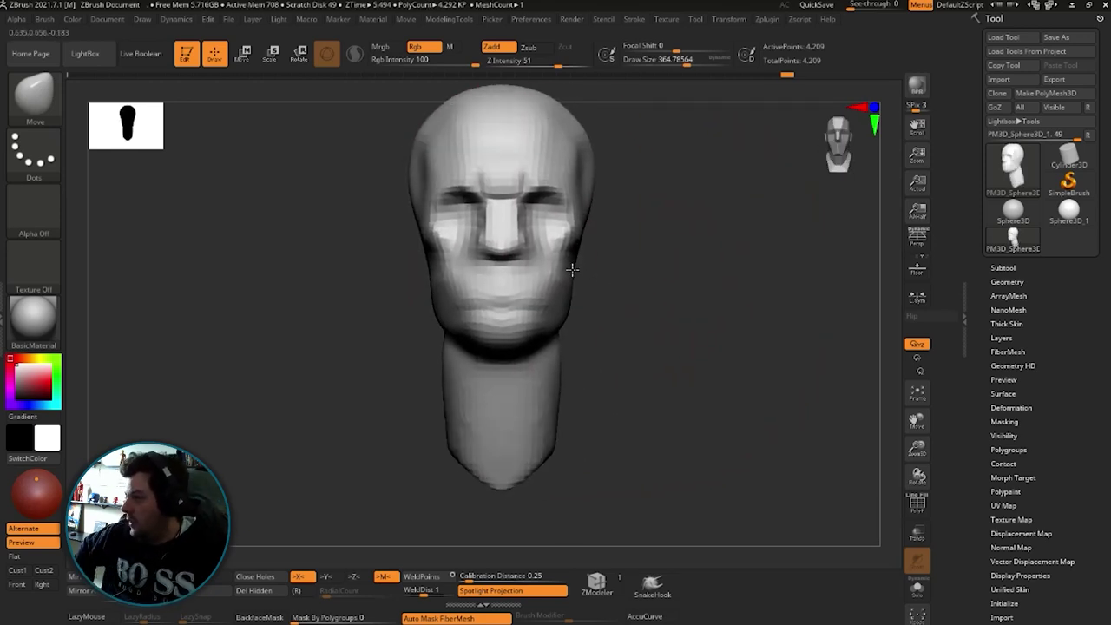
{"action": "mouse_move", "coordinate": [650, 221]}
{"action": "right_mouse_down"}
{"action": "mouse_move", "coordinate": [640, 280]}
{"action": "mouse_move", "coordinate": [538, 256]}
{"action": "right_mouse_up"}
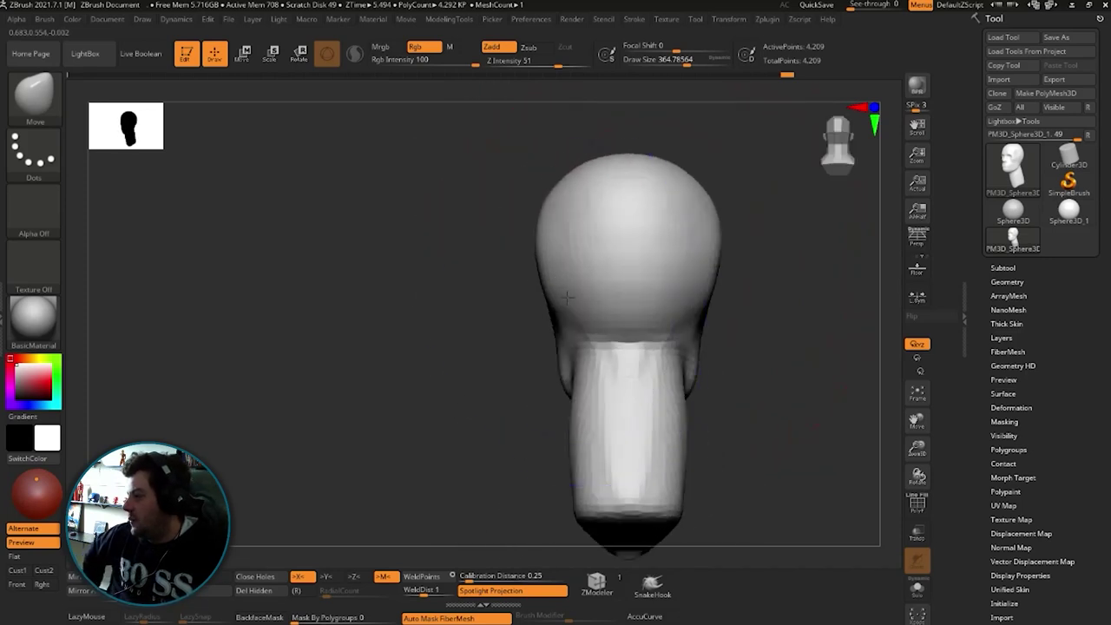
{"action": "key", "text": "s"}
{"action": "left_click_drag", "start_coordinate": [538, 256], "coordinate": [529, 244]}
{"action": "right_click_drag", "start_coordinate": [541, 243], "coordinate": [577, 294]}
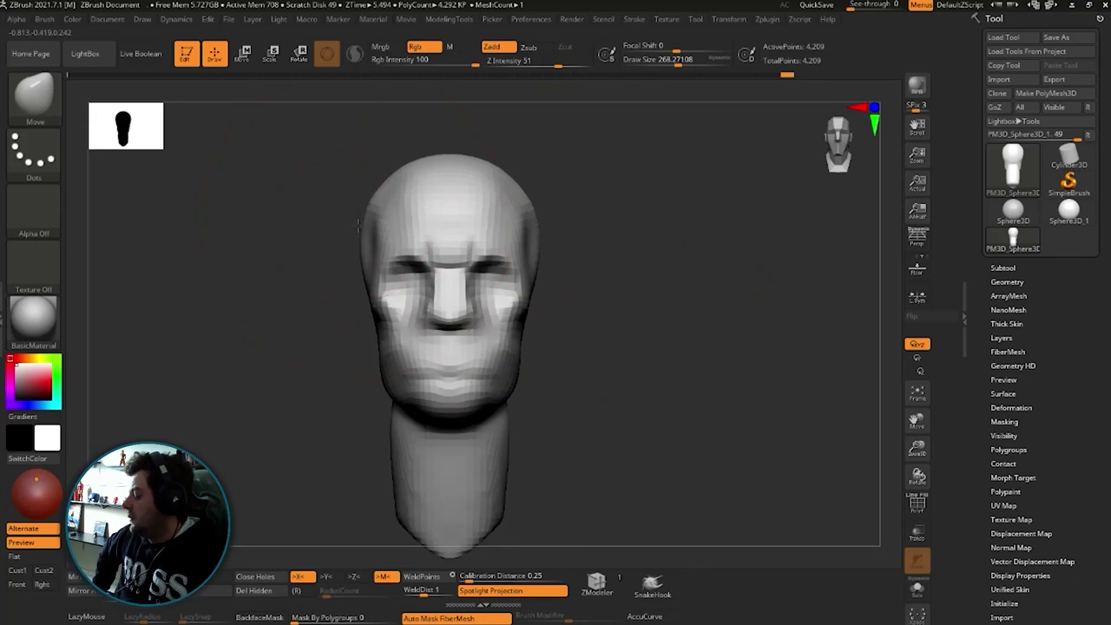
{"action": "right_click_drag", "start_coordinate": [361, 226], "coordinate": [373, 122], "text": "alt"}
{"action": "mouse_move", "coordinate": [650, 235]}
{"action": "right_mouse_down"}
{"action": "mouse_move", "coordinate": [633, 265]}
{"action": "mouse_move", "coordinate": [617, 267]}
{"action": "mouse_move", "coordinate": [704, 279]}
{"action": "mouse_move", "coordinate": [737, 234]}
{"action": "mouse_move", "coordinate": [798, 250]}
{"action": "mouse_move", "coordinate": [796, 270]}
{"action": "mouse_move", "coordinate": [730, 290]}
{"action": "mouse_move", "coordinate": [791, 263]}
{"action": "right_mouse_up"}
{"action": "key", "text": "s"}
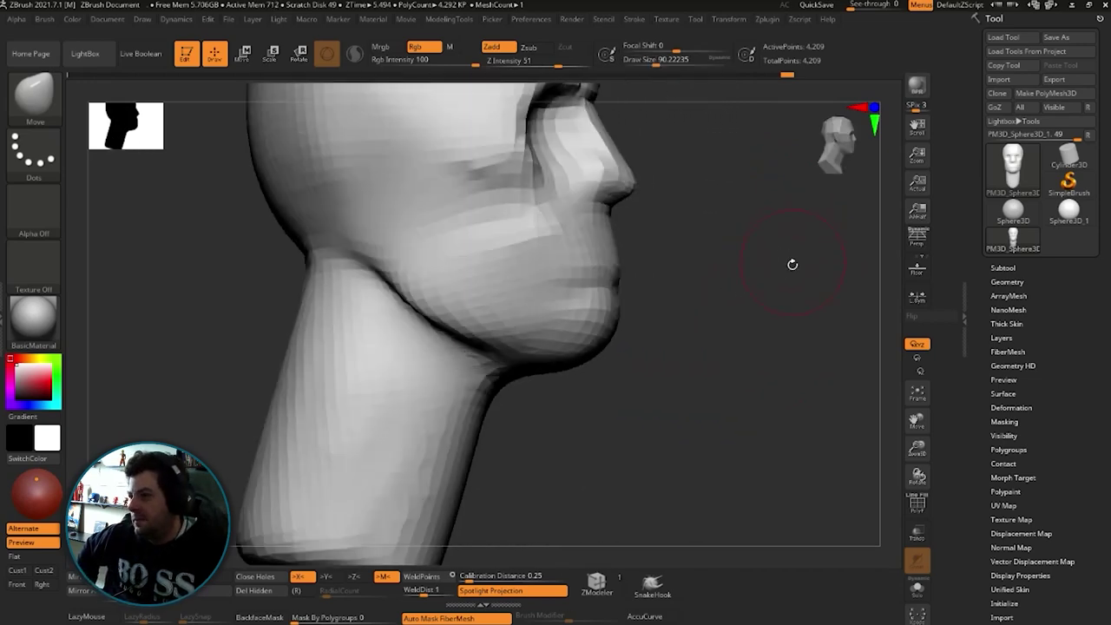
Carve a sharper crease along the lip line with DamStandard and orbit to check the mouth.
{"action": "key", "text": "ctrl"}
{"action": "mouse_move", "coordinate": [769, 306]}
{"action": "right_mouse_down"}
{"action": "mouse_move", "coordinate": [794, 286]}
{"action": "mouse_move", "coordinate": [810, 206]}
{"action": "mouse_move", "coordinate": [669, 303]}
{"action": "right_mouse_up"}
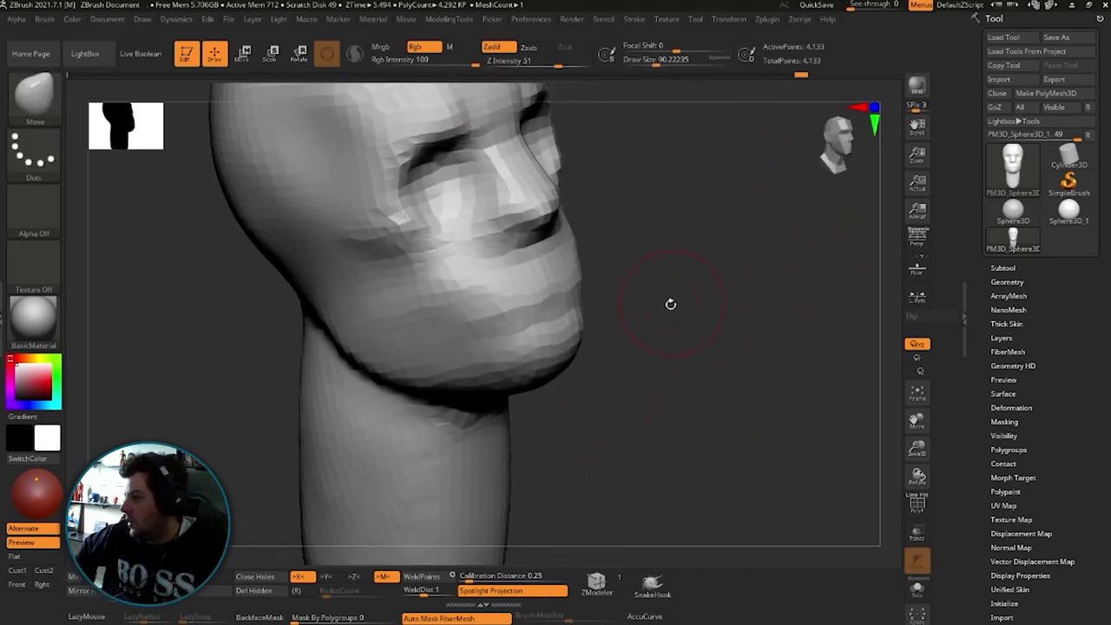
{"action": "key", "text": "b"}
{"action": "key", "text": "d"}
{"action": "key", "text": "s"}
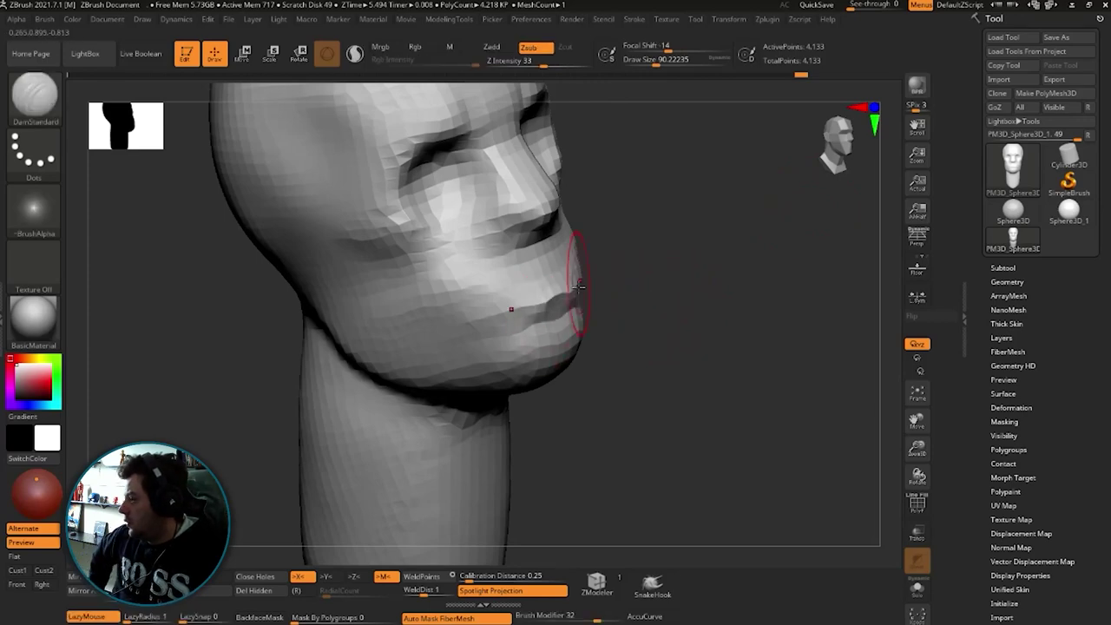
{"action": "mouse_move", "coordinate": [579, 286]}
{"action": "right_mouse_down"}
{"action": "mouse_move", "coordinate": [662, 287]}
{"action": "mouse_move", "coordinate": [567, 275]}
{"action": "mouse_move", "coordinate": [535, 301]}
{"action": "right_mouse_up"}
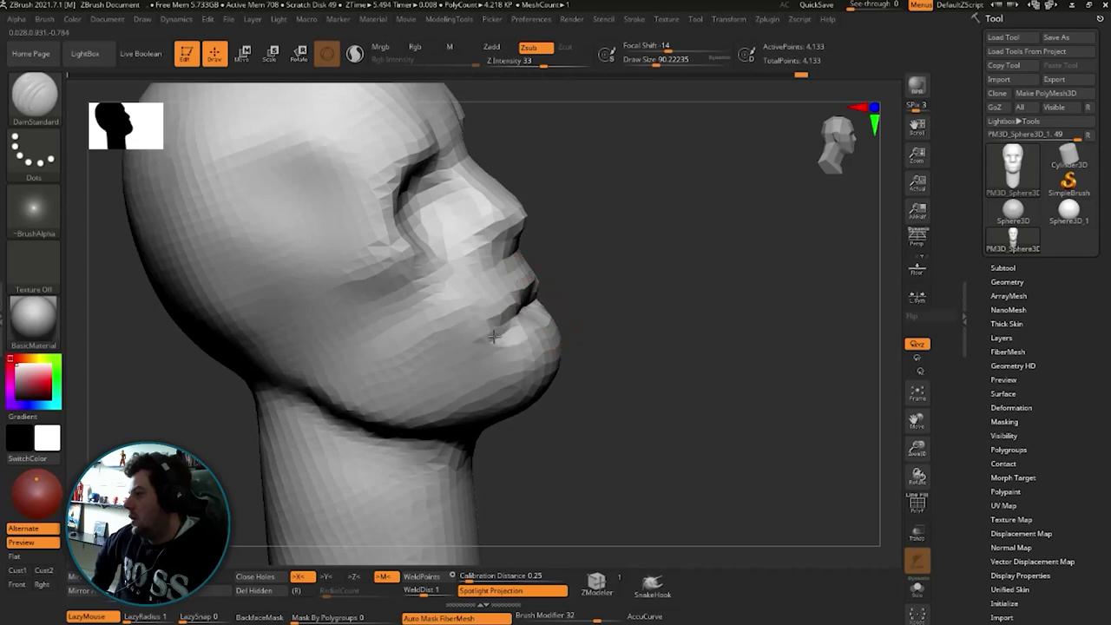
{"action": "mouse_move", "coordinate": [492, 336]}
{"action": "right_mouse_down"}
{"action": "mouse_move", "coordinate": [564, 278]}
{"action": "mouse_move", "coordinate": [504, 319]}
{"action": "mouse_move", "coordinate": [744, 260]}
{"action": "mouse_move", "coordinate": [708, 261]}
{"action": "mouse_move", "coordinate": [569, 311]}
{"action": "mouse_move", "coordinate": [578, 229]}
{"action": "right_mouse_up"}
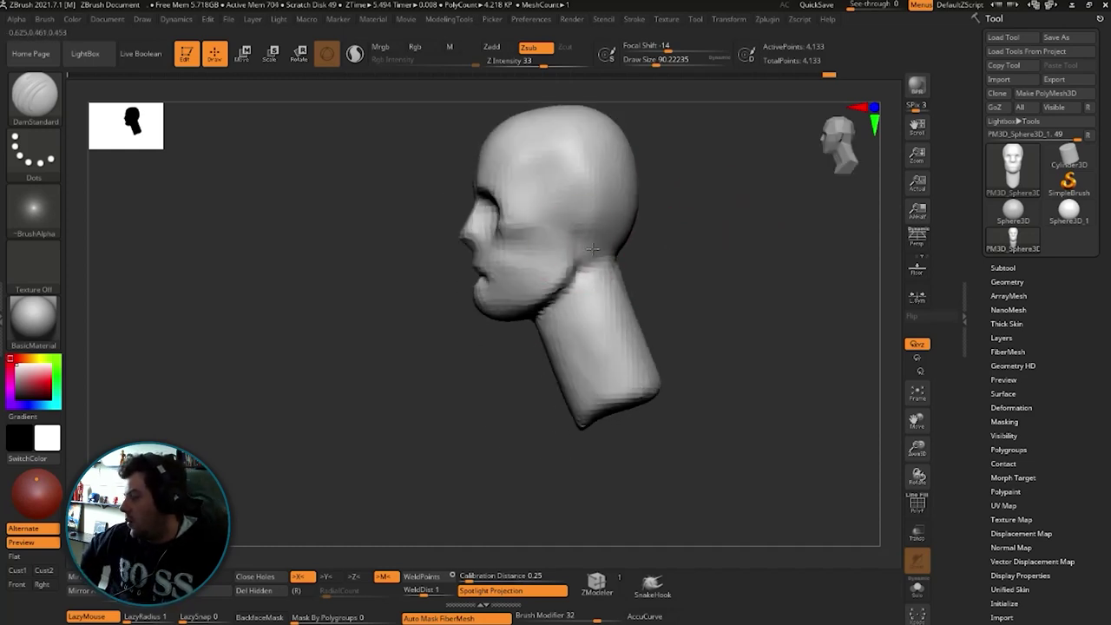
{"action": "mouse_move", "coordinate": [565, 307]}
{"action": "right_mouse_down"}
{"action": "mouse_move", "coordinate": [608, 286]}
{"action": "mouse_move", "coordinate": [726, 275]}
{"action": "mouse_move", "coordinate": [734, 255]}
{"action": "mouse_move", "coordinate": [762, 258]}
{"action": "right_mouse_up"}
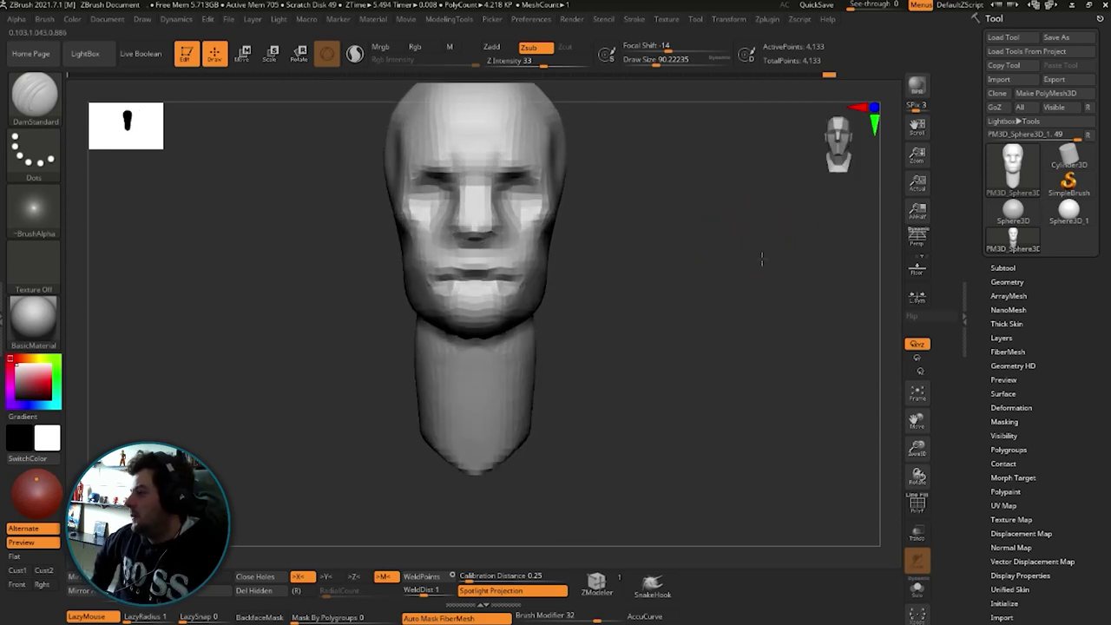
{"action": "mouse_move", "coordinate": [744, 195]}
{"action": "right_mouse_down"}
{"action": "mouse_move", "coordinate": [733, 277]}
{"action": "mouse_move", "coordinate": [714, 286]}
{"action": "mouse_move", "coordinate": [516, 300]}
{"action": "right_mouse_up"}
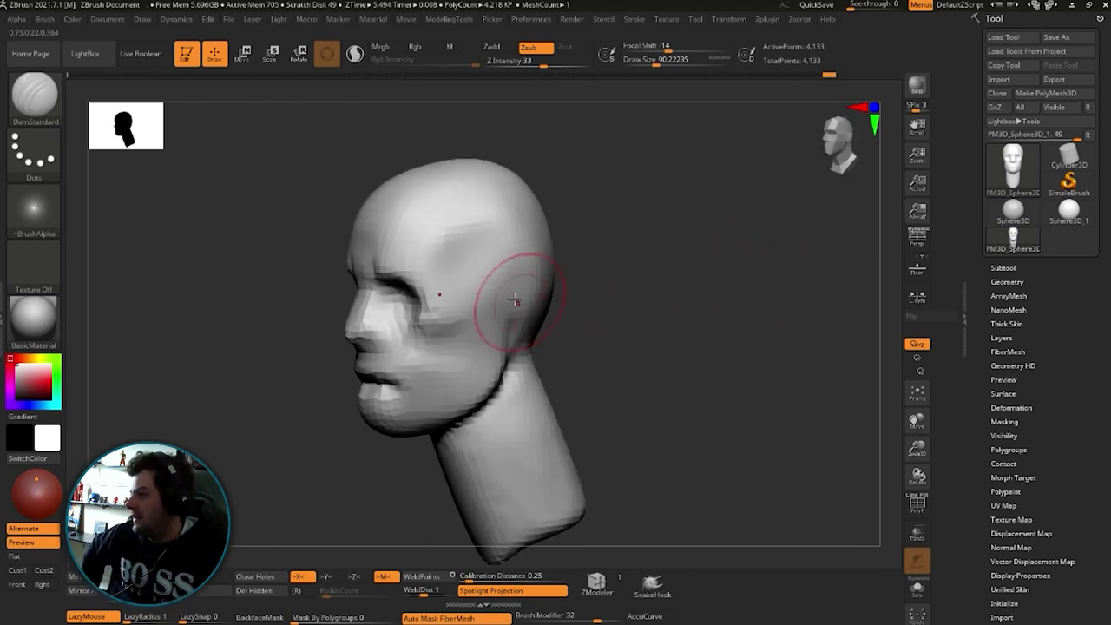
{"action": "mouse_move", "coordinate": [657, 267]}
{"action": "right_mouse_down"}
{"action": "mouse_move", "coordinate": [714, 241]}
{"action": "mouse_move", "coordinate": [712, 292]}
{"action": "mouse_move", "coordinate": [669, 286]}
{"action": "right_mouse_up"}
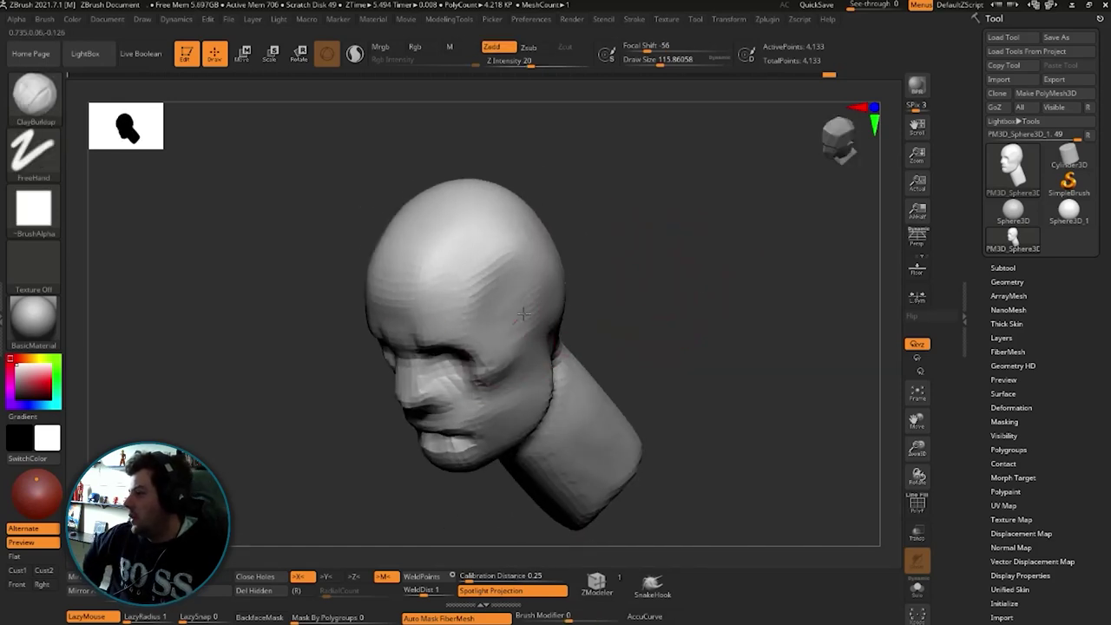
Push the temples, skull sides and back of the neck with the Move brush, shrinking it to about 120.
{"action": "left_click_drag", "start_coordinate": [633, 282], "coordinate": [620, 273]}
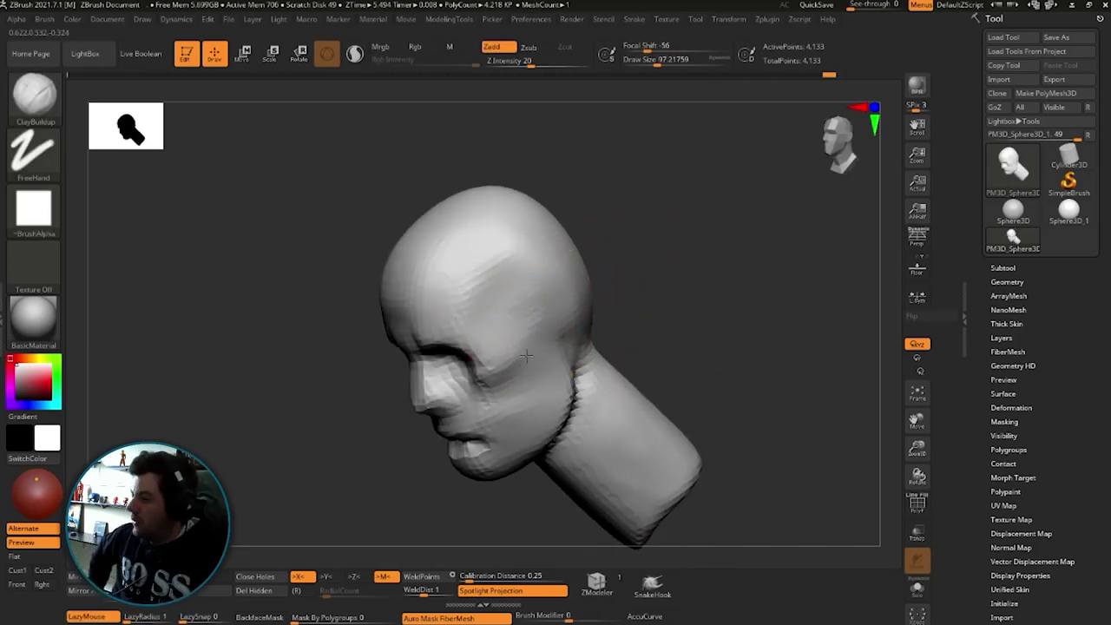
{"action": "mouse_move", "coordinate": [526, 355]}
{"action": "left_mouse_down"}
{"action": "mouse_move", "coordinate": [591, 292]}
{"action": "mouse_move", "coordinate": [705, 230]}
{"action": "mouse_move", "coordinate": [650, 240]}
{"action": "mouse_move", "coordinate": [702, 263]}
{"action": "mouse_move", "coordinate": [733, 226]}
{"action": "mouse_move", "coordinate": [724, 246]}
{"action": "mouse_move", "coordinate": [759, 266]}
{"action": "left_mouse_up"}
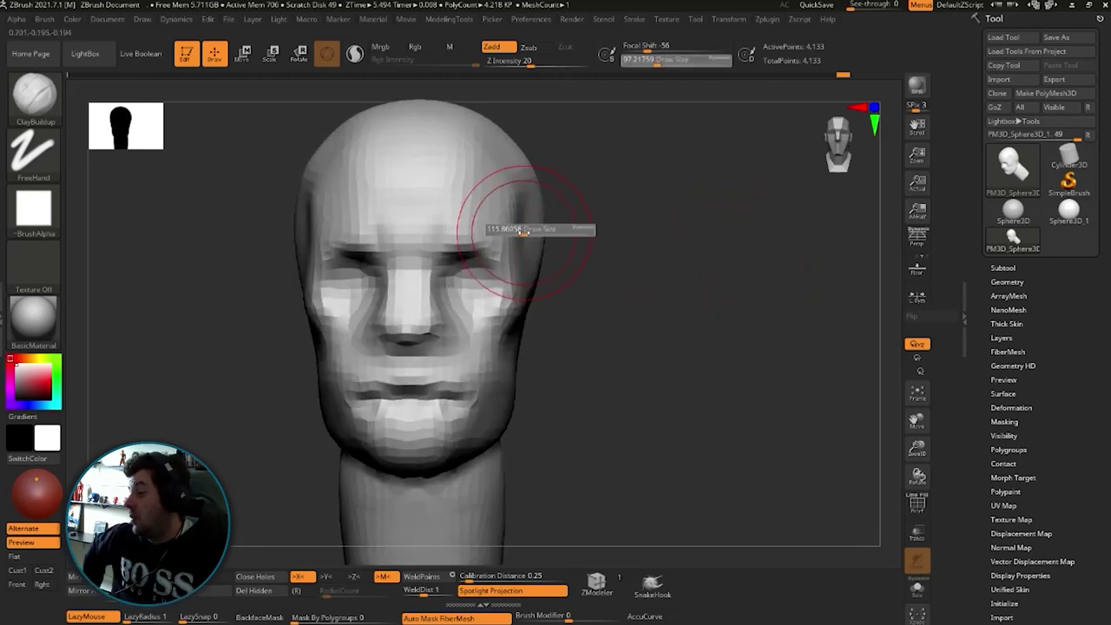
{"action": "key", "text": "b"}
{"action": "key", "text": "m"}
{"action": "key", "text": "v"}
{"action": "mouse_move", "coordinate": [573, 227]}
{"action": "left_mouse_down"}
{"action": "mouse_move", "coordinate": [523, 236]}
{"action": "mouse_move", "coordinate": [540, 232]}
{"action": "left_mouse_up"}
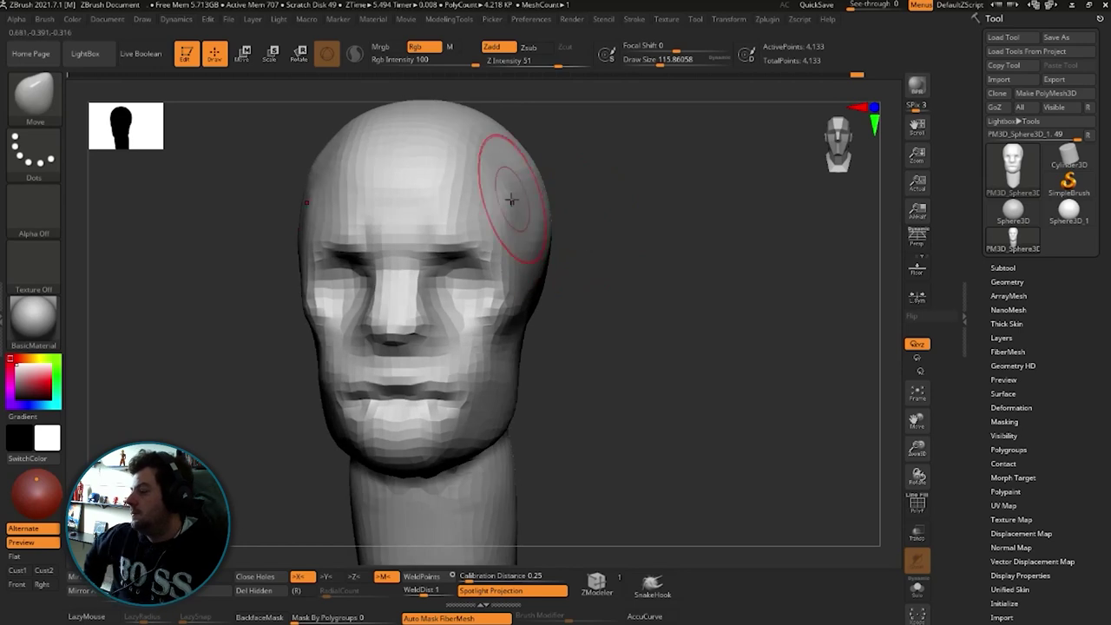
{"action": "mouse_move", "coordinate": [592, 204]}
{"action": "left_mouse_down"}
{"action": "mouse_move", "coordinate": [562, 178]}
{"action": "mouse_move", "coordinate": [585, 186]}
{"action": "left_mouse_up"}
{"action": "mouse_move", "coordinate": [504, 230]}
{"action": "left_mouse_down"}
{"action": "mouse_move", "coordinate": [685, 240]}
{"action": "mouse_move", "coordinate": [688, 271]}
{"action": "mouse_move", "coordinate": [625, 269]}
{"action": "mouse_move", "coordinate": [685, 272]}
{"action": "mouse_move", "coordinate": [648, 282]}
{"action": "mouse_move", "coordinate": [608, 273]}
{"action": "left_mouse_up"}
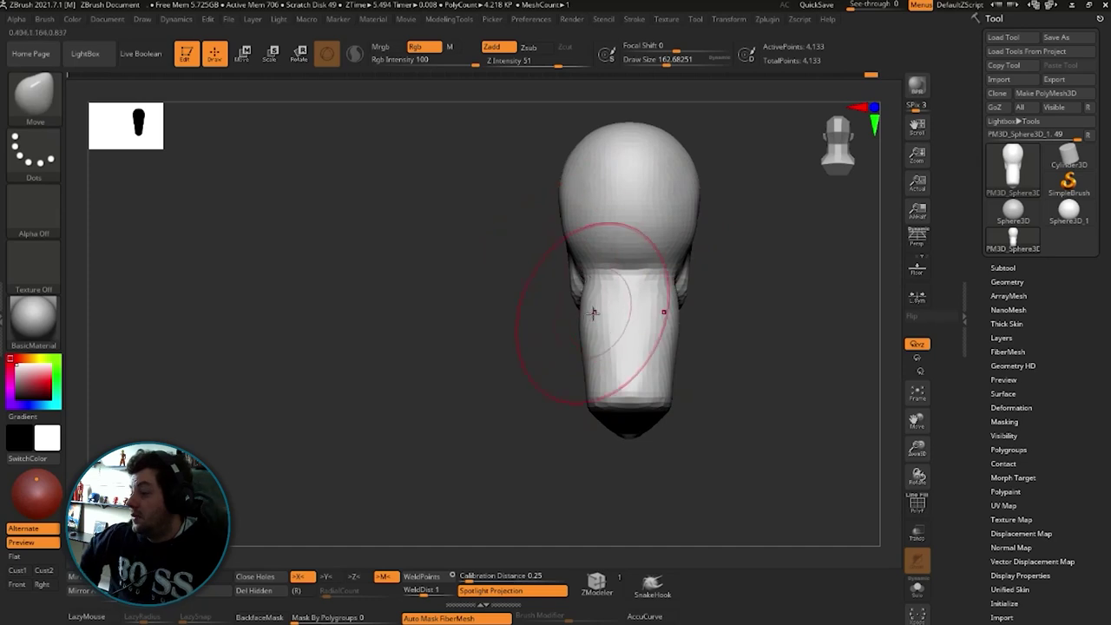
{"action": "key", "text": "bracketleft"}
{"action": "mouse_move", "coordinate": [695, 286]}
{"action": "left_mouse_down"}
{"action": "mouse_move", "coordinate": [752, 272]}
{"action": "mouse_move", "coordinate": [735, 258]}
{"action": "left_mouse_up"}
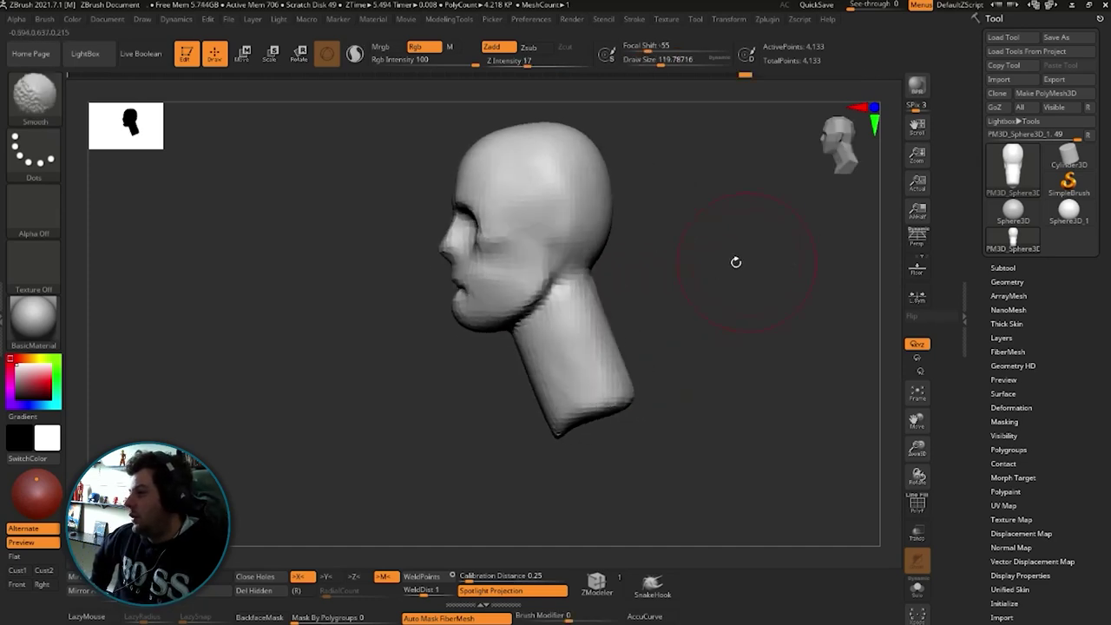
Mask the face and top of the head, then reshape the neck with a smaller brush.
{"action": "key", "text": "ctrl"}
{"action": "left_click_drag", "start_coordinate": [598, 259], "coordinate": [636, 296], "text": "ctrl"}
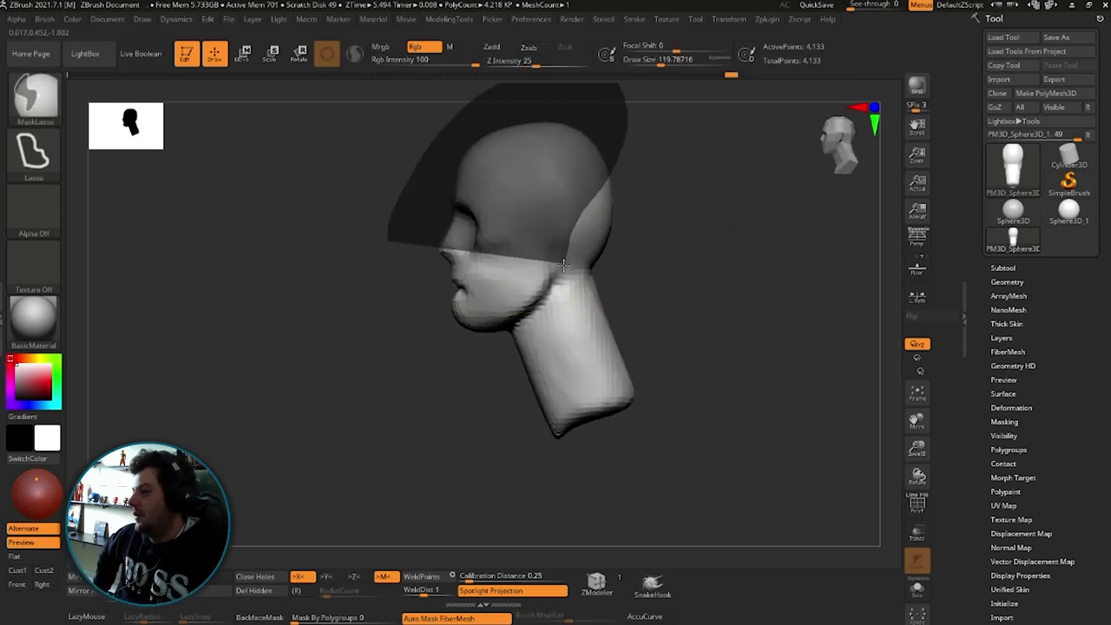
{"action": "right_click_drag", "start_coordinate": [635, 296], "coordinate": [608, 296]}
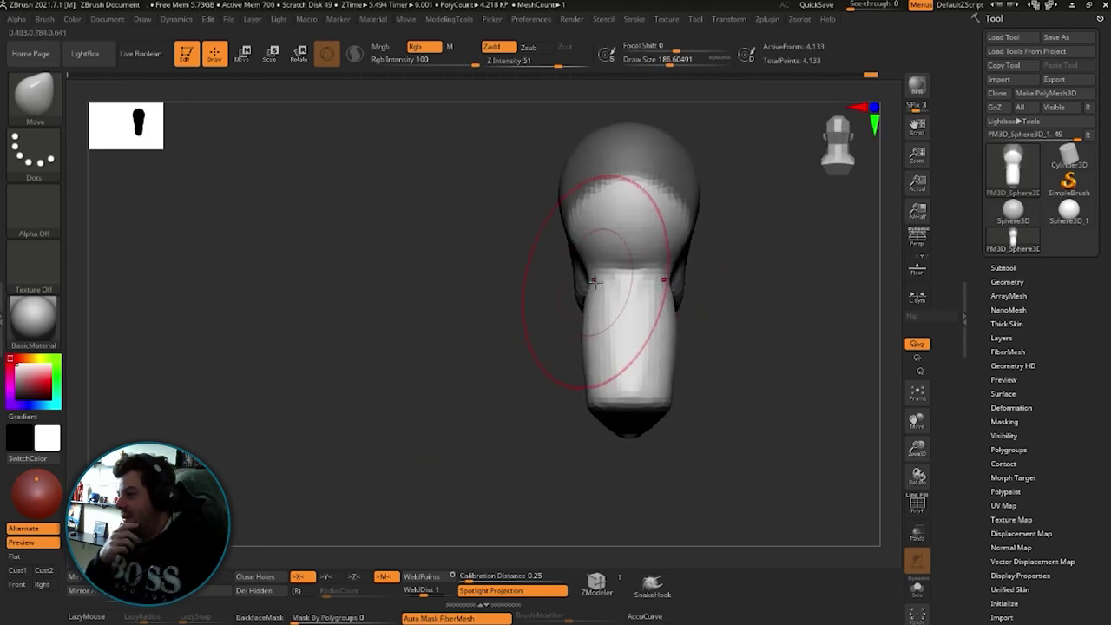
{"action": "key", "text": "s"}
{"action": "mouse_move", "coordinate": [601, 288]}
{"action": "left_mouse_down"}
{"action": "mouse_move", "coordinate": [530, 303]}
{"action": "mouse_move", "coordinate": [543, 279]}
{"action": "left_mouse_up"}
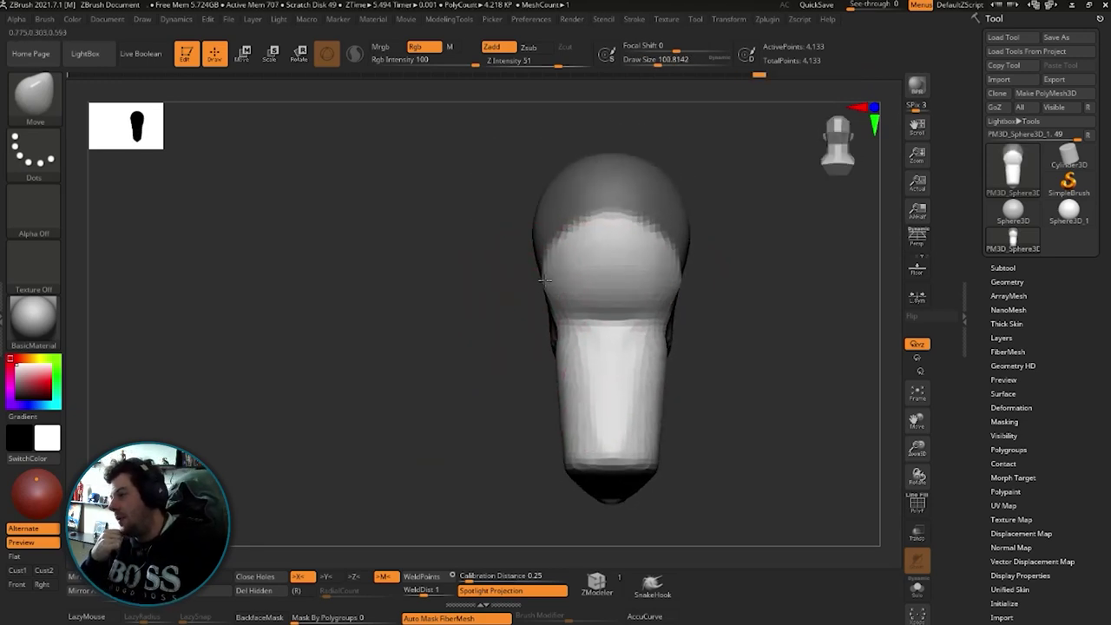
{"action": "right_click_drag", "start_coordinate": [544, 285], "coordinate": [564, 336]}
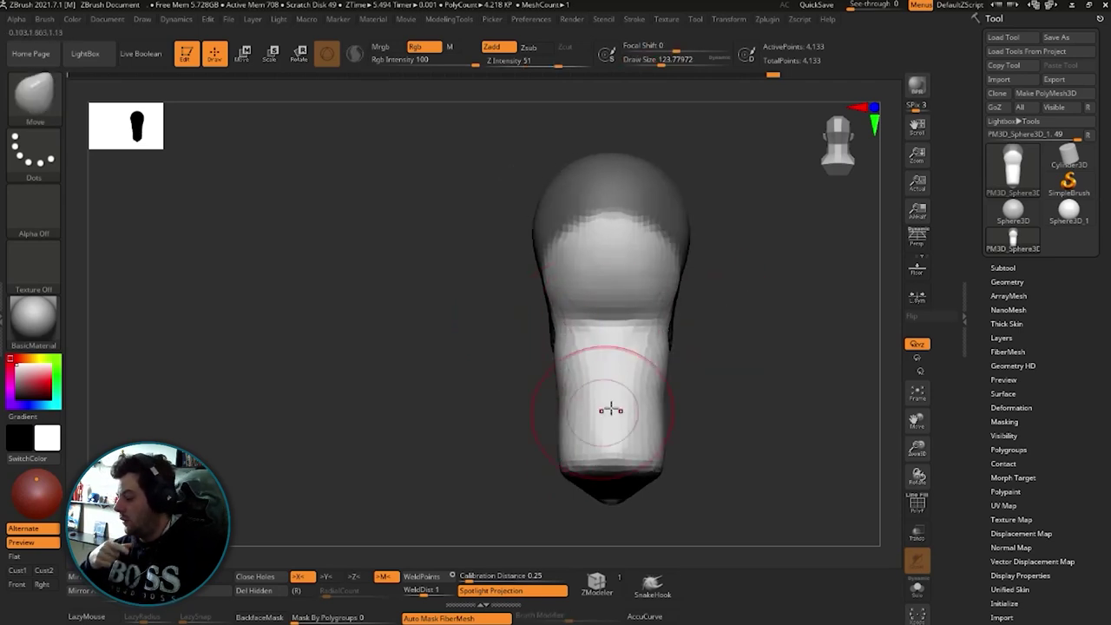
{"action": "right_click_drag", "start_coordinate": [595, 409], "coordinate": [640, 322]}
Clear the mask and smooth the seam where the jaw meets the neck.
{"action": "key", "text": "ctrl"}
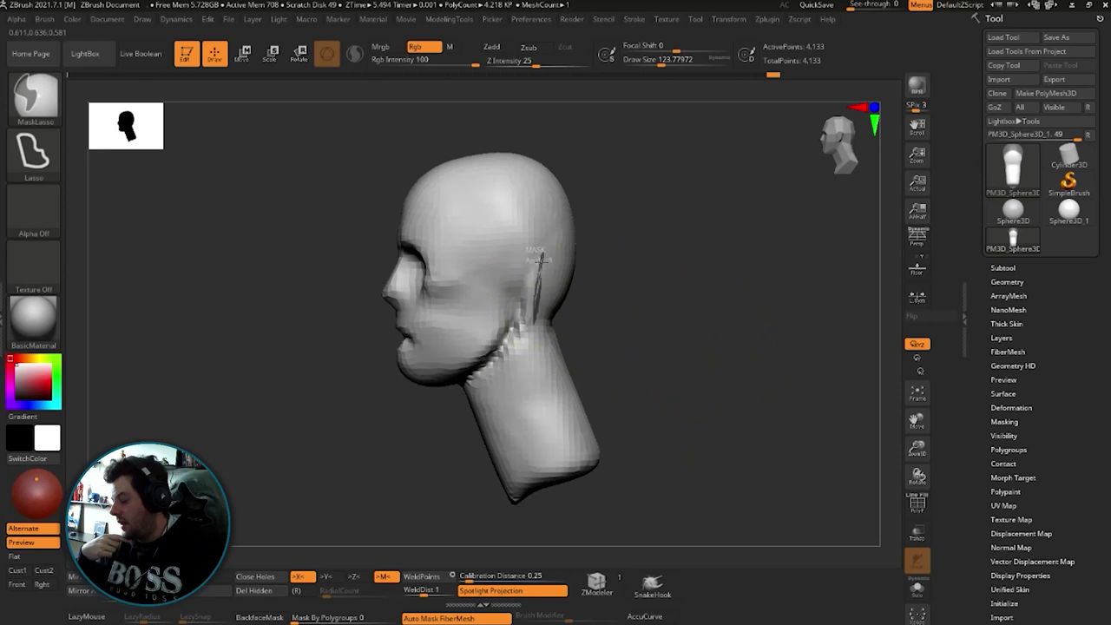
{"action": "key", "text": "shift"}
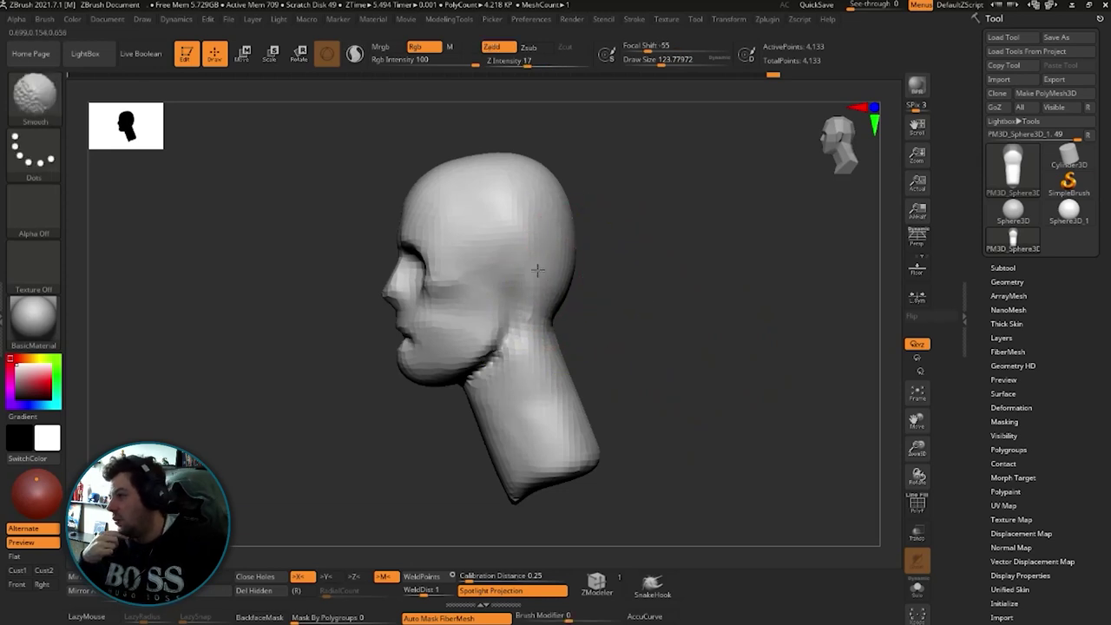
{"action": "mouse_move", "coordinate": [537, 270]}
{"action": "right_mouse_down"}
{"action": "mouse_move", "coordinate": [687, 296]}
{"action": "mouse_move", "coordinate": [669, 288]}
{"action": "mouse_move", "coordinate": [625, 303]}
{"action": "mouse_move", "coordinate": [687, 289]}
{"action": "right_mouse_up"}
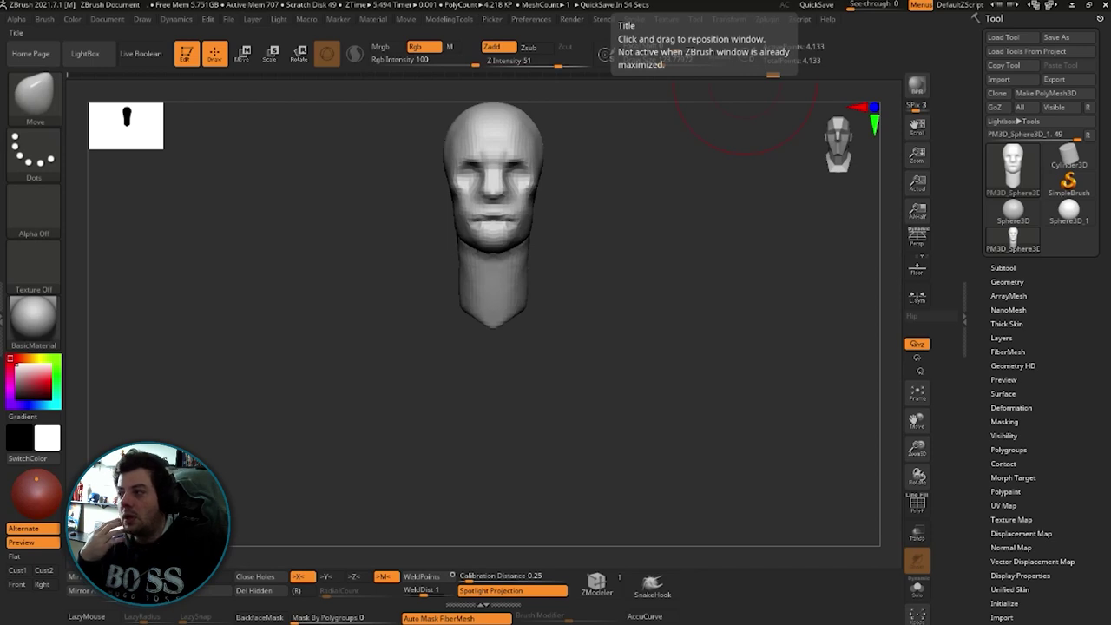
Smooth the head surface with an enlarged brush.
{"action": "left_click_drag", "start_coordinate": [670, 368], "coordinate": [714, 316]}
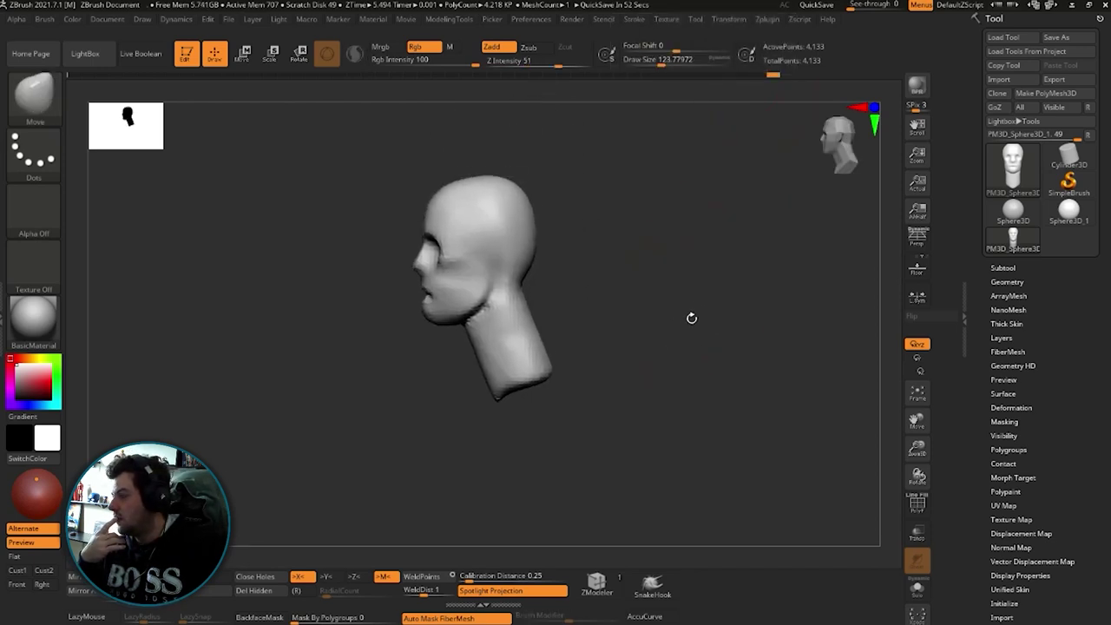
{"action": "left_click_drag", "start_coordinate": [614, 250], "coordinate": [551, 231]}
{"action": "key", "text": "s"}
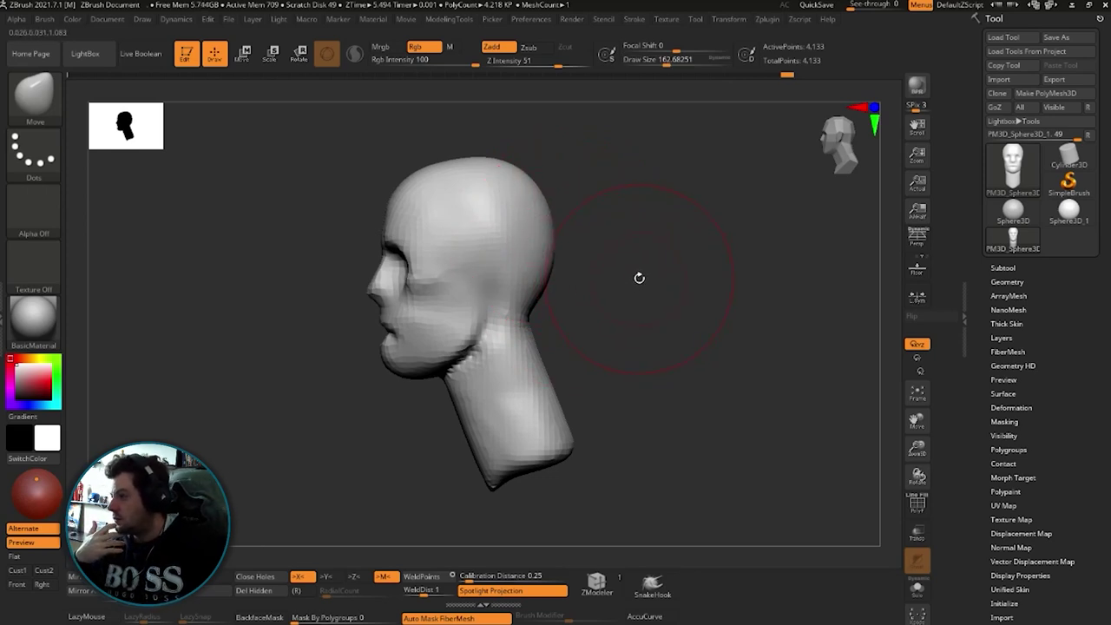
{"action": "mouse_move", "coordinate": [521, 261]}
{"action": "left_mouse_down", "text": "shift"}
{"action": "mouse_move", "coordinate": [435, 225]}
{"action": "mouse_move", "coordinate": [640, 216]}
{"action": "mouse_move", "coordinate": [660, 203]}
{"action": "mouse_move", "coordinate": [669, 238]}
{"action": "mouse_move", "coordinate": [639, 204]}
{"action": "mouse_move", "coordinate": [681, 208]}
{"action": "mouse_move", "coordinate": [654, 240]}
{"action": "mouse_move", "coordinate": [534, 209]}
{"action": "mouse_move", "coordinate": [603, 355]}
{"action": "mouse_move", "coordinate": [616, 298]}
{"action": "mouse_move", "coordinate": [657, 297]}
{"action": "mouse_move", "coordinate": [658, 322]}
{"action": "mouse_move", "coordinate": [642, 251]}
{"action": "mouse_move", "coordinate": [637, 281]}
{"action": "mouse_move", "coordinate": [657, 291]}
{"action": "left_mouse_up", "text": "shift"}
Mask the face, reshape the back of the skull with a smaller brush, and check both profiles.
{"action": "left_click", "coordinate": [602, 355], "text": "ctrl"}
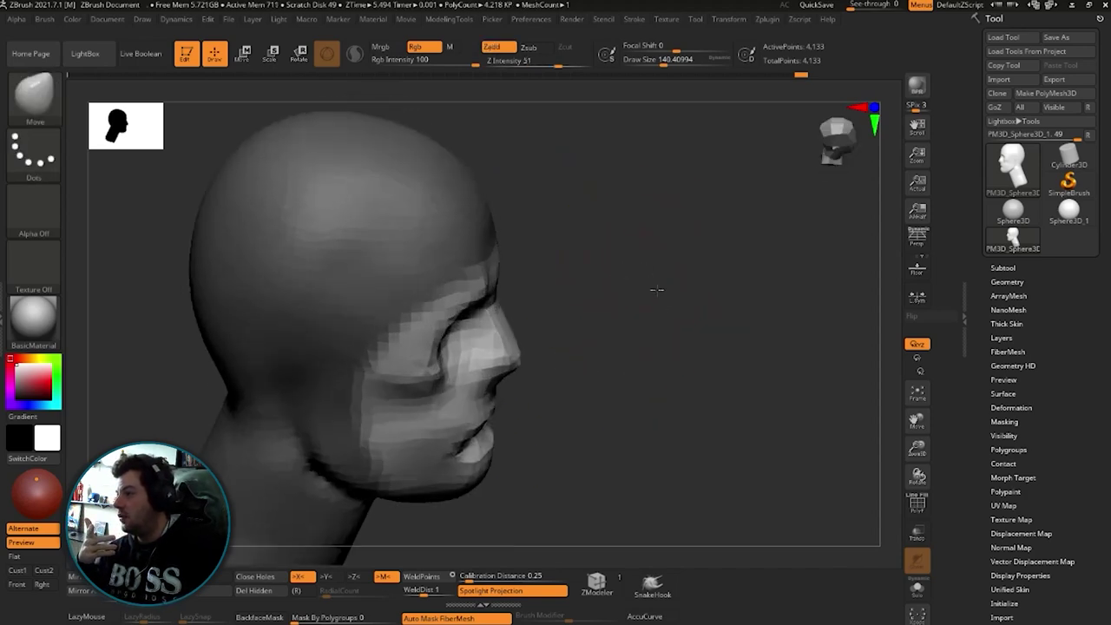
{"action": "key", "text": "s"}
{"action": "right_click_drag", "start_coordinate": [454, 312], "coordinate": [502, 289]}
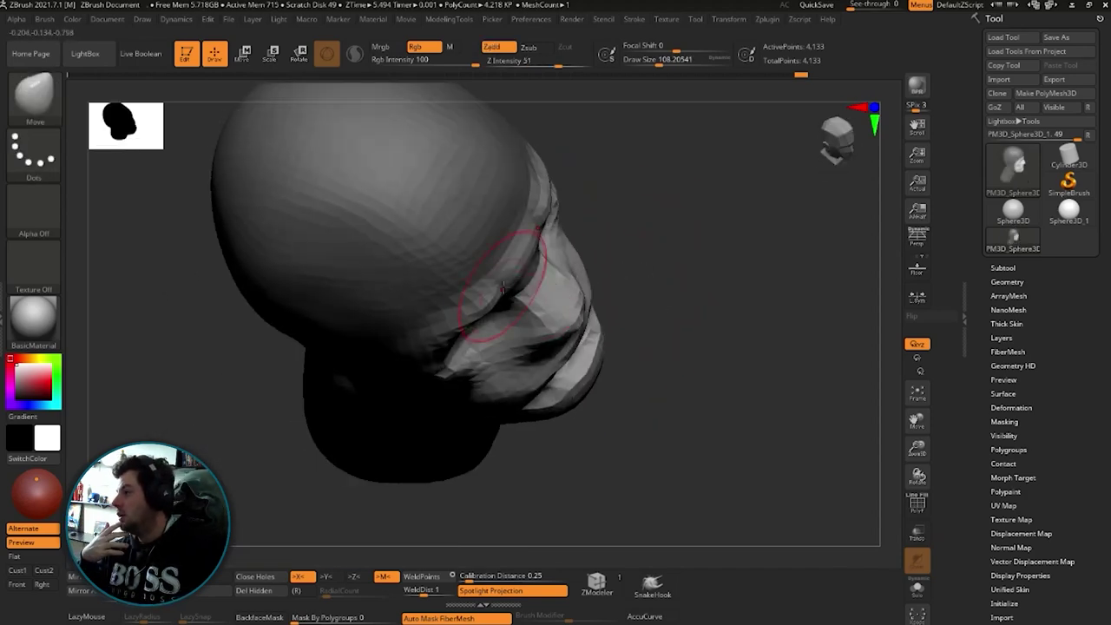
{"action": "left_click_drag", "start_coordinate": [516, 276], "coordinate": [530, 294]}
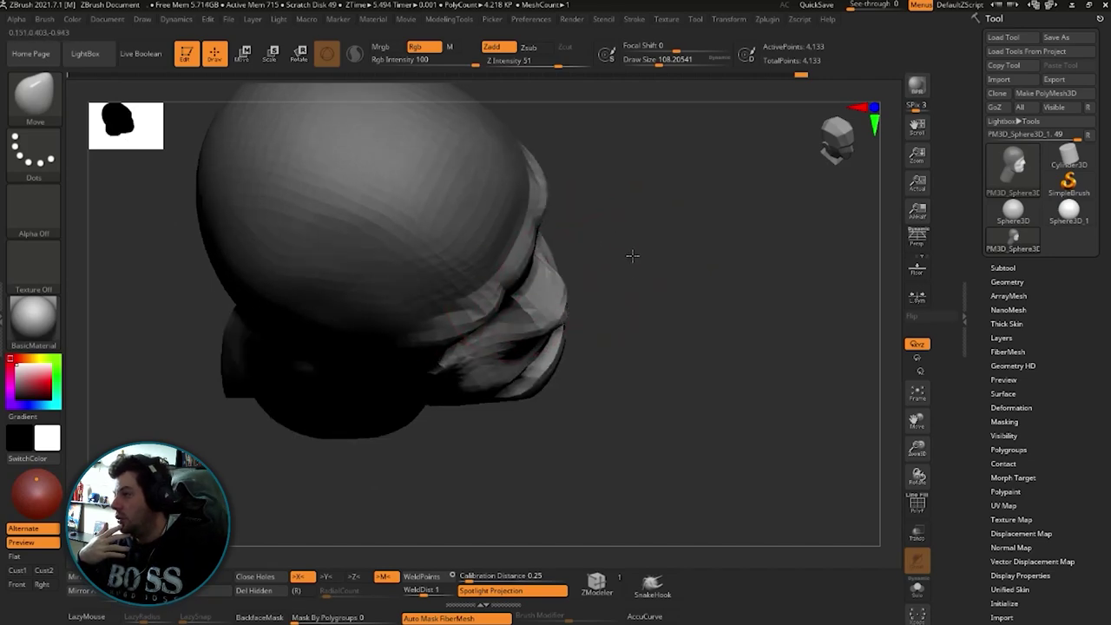
{"action": "mouse_move", "coordinate": [463, 332]}
{"action": "right_mouse_down", "text": "shift"}
{"action": "mouse_move", "coordinate": [572, 258]}
{"action": "mouse_move", "coordinate": [514, 338]}
{"action": "mouse_move", "coordinate": [481, 279]}
{"action": "mouse_move", "coordinate": [660, 255]}
{"action": "mouse_move", "coordinate": [565, 241]}
{"action": "right_mouse_up", "text": "shift"}
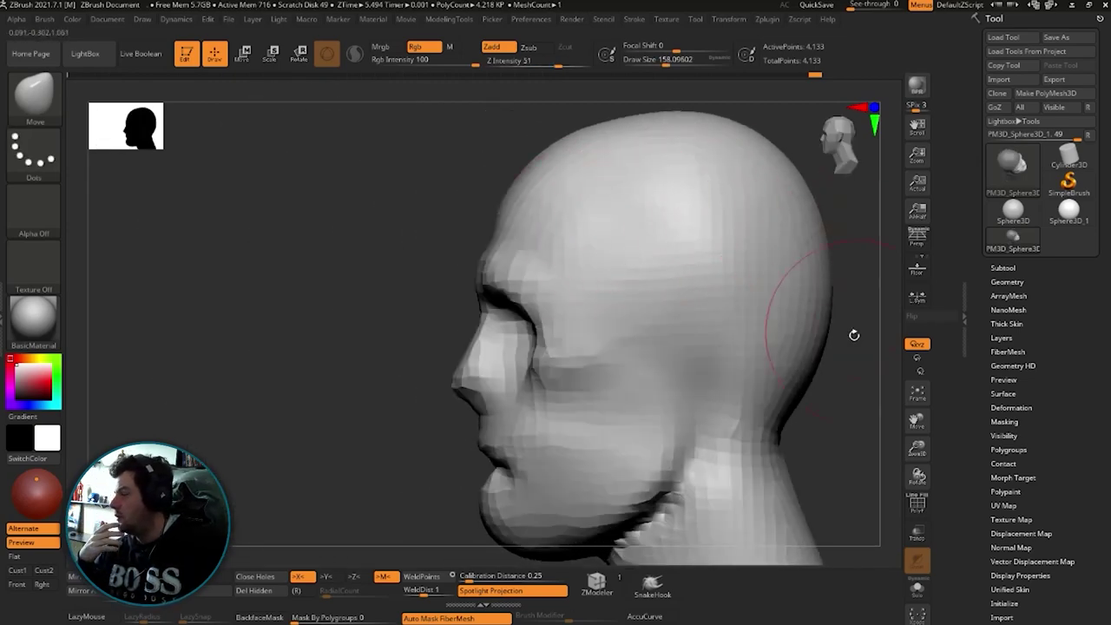
{"action": "right_click_drag", "start_coordinate": [853, 333], "coordinate": [742, 290]}
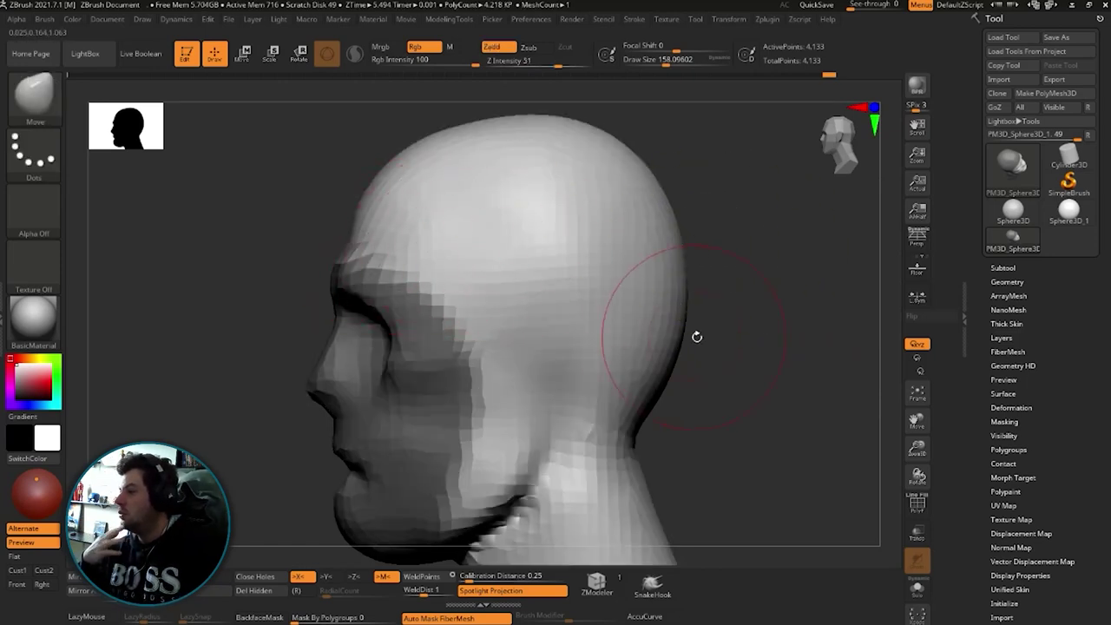
{"action": "right_click_drag", "start_coordinate": [712, 347], "coordinate": [707, 325]}
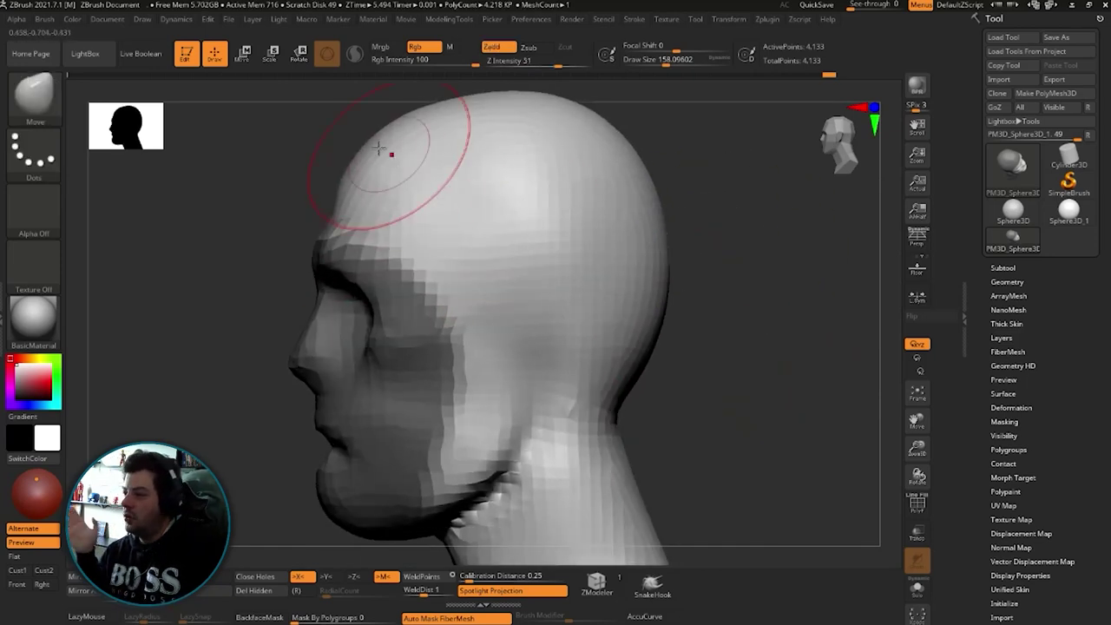
{"action": "right_click_drag", "start_coordinate": [603, 215], "coordinate": [731, 270]}
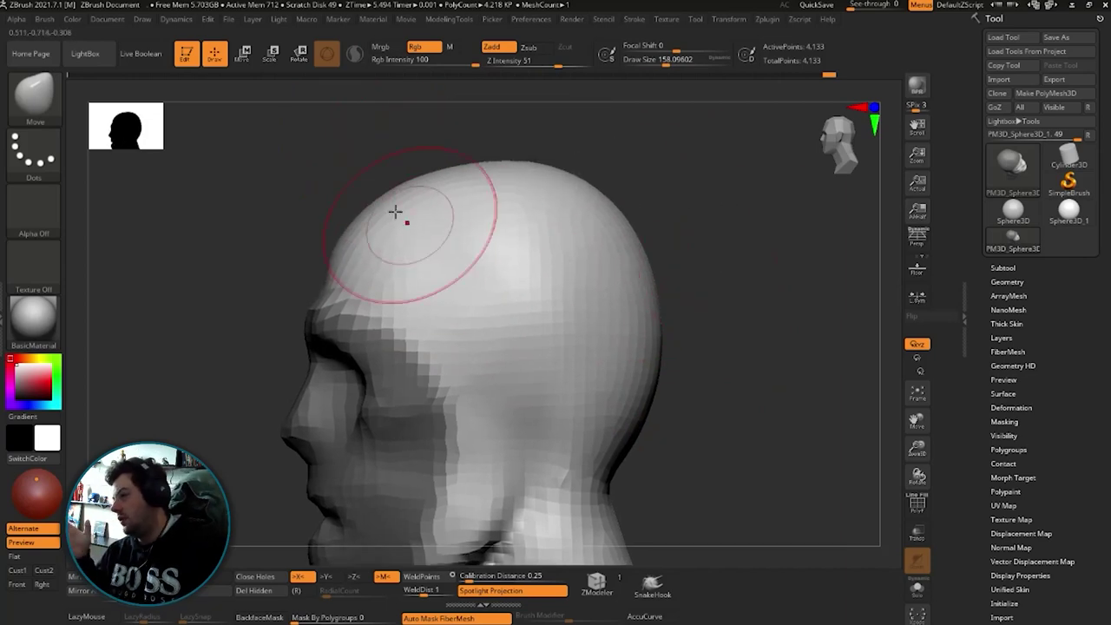
{"action": "mouse_move", "coordinate": [551, 215]}
{"action": "right_mouse_down"}
{"action": "mouse_move", "coordinate": [717, 199]}
{"action": "mouse_move", "coordinate": [784, 297]}
{"action": "mouse_move", "coordinate": [713, 330]}
{"action": "mouse_move", "coordinate": [726, 243]}
{"action": "mouse_move", "coordinate": [786, 270]}
{"action": "mouse_move", "coordinate": [718, 276]}
{"action": "right_mouse_up"}
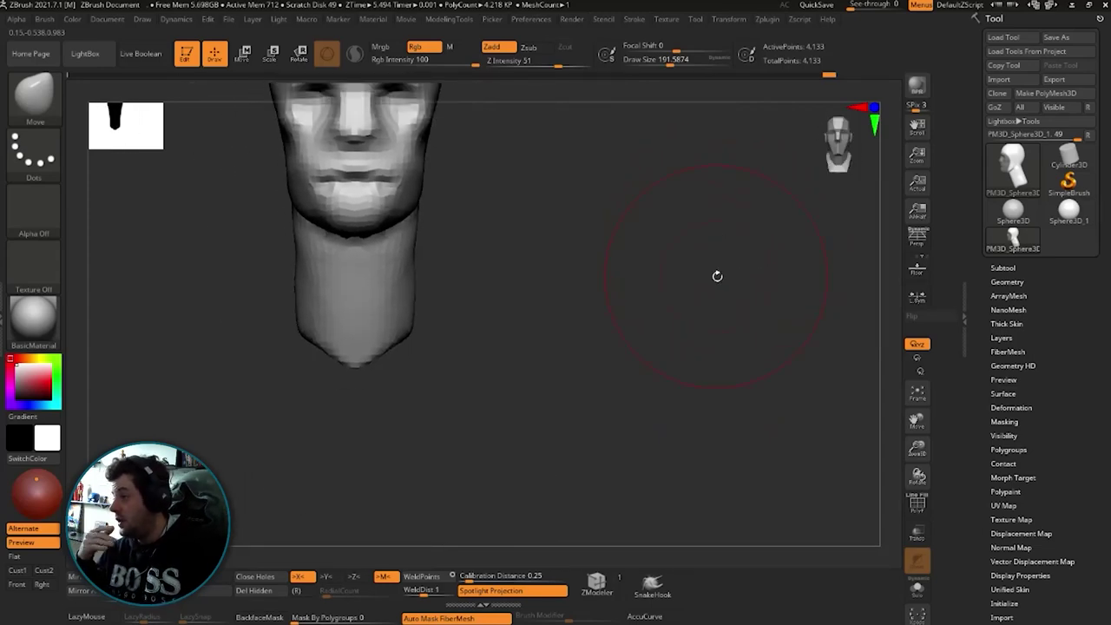
{"action": "mouse_move", "coordinate": [642, 351]}
{"action": "right_mouse_down"}
{"action": "mouse_move", "coordinate": [692, 298]}
{"action": "mouse_move", "coordinate": [488, 335]}
{"action": "mouse_move", "coordinate": [426, 322]}
{"action": "mouse_move", "coordinate": [422, 301]}
{"action": "mouse_move", "coordinate": [457, 286]}
{"action": "mouse_move", "coordinate": [458, 377]}
{"action": "mouse_move", "coordinate": [469, 331]}
{"action": "right_mouse_up"}
Smooth the chin and pull its tip downward.
{"action": "left_click_drag", "start_coordinate": [468, 331], "coordinate": [495, 359], "text": "shift"}
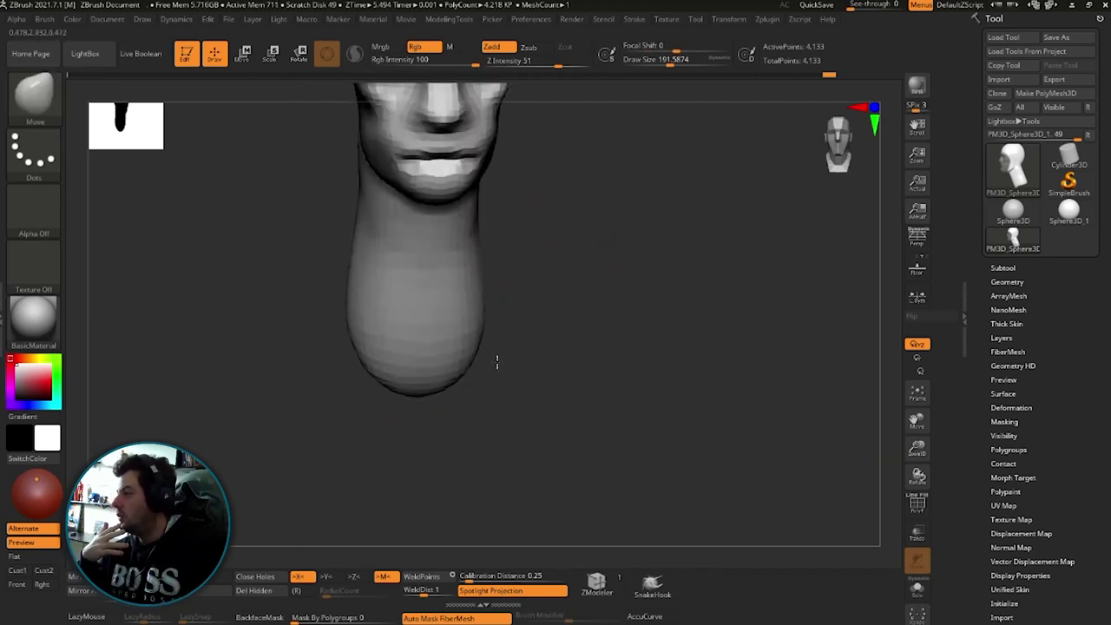
{"action": "right_click_drag", "start_coordinate": [496, 359], "coordinate": [461, 354]}
{"action": "left_click_drag", "start_coordinate": [461, 354], "coordinate": [404, 413]}
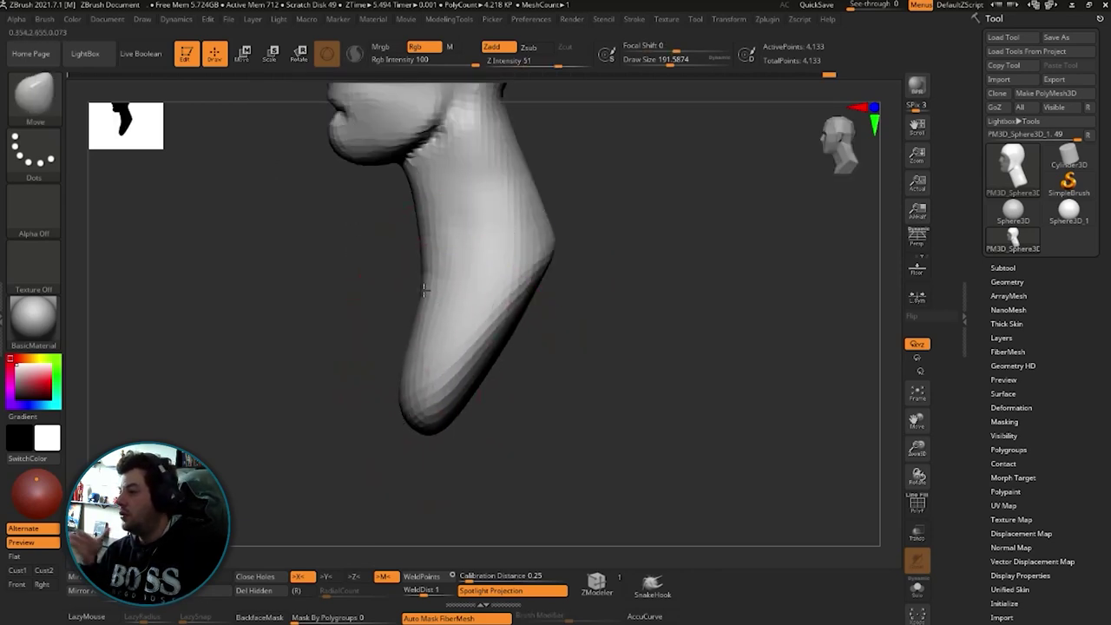
{"action": "right_click_drag", "start_coordinate": [483, 355], "coordinate": [600, 276]}
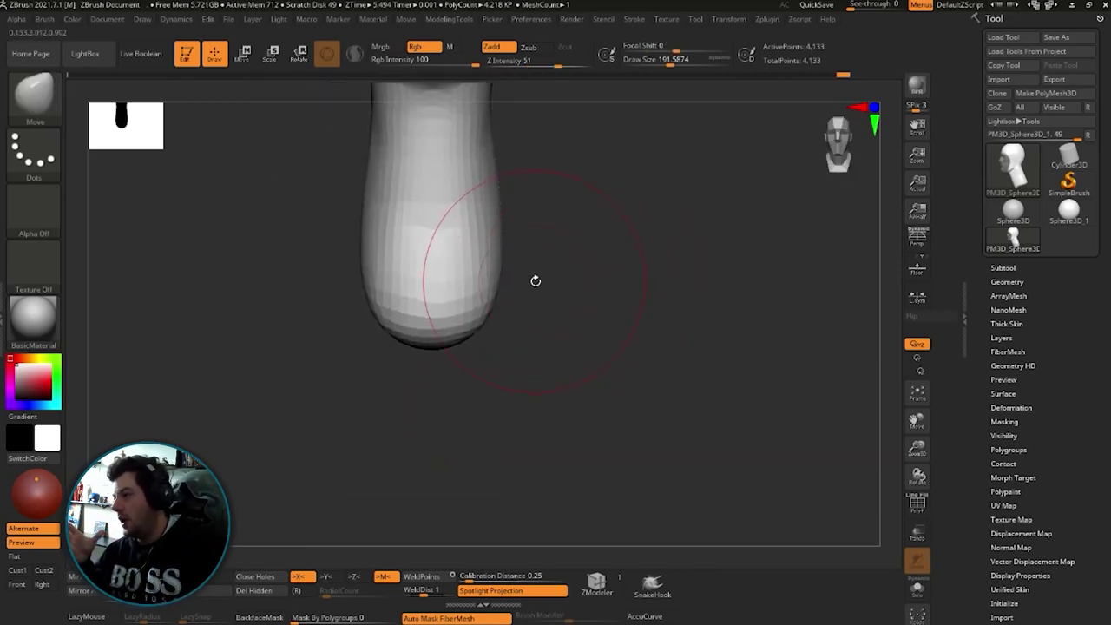
{"action": "mouse_move", "coordinate": [527, 306]}
{"action": "right_mouse_down"}
{"action": "mouse_move", "coordinate": [489, 322]}
{"action": "mouse_move", "coordinate": [528, 292]}
{"action": "right_mouse_up"}
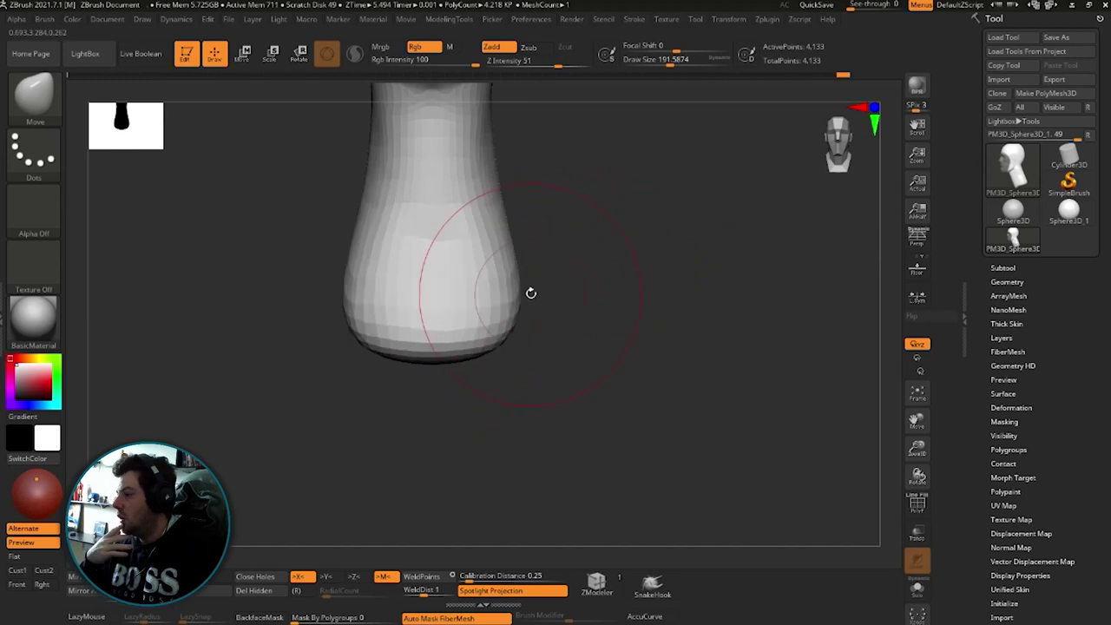
{"action": "mouse_move", "coordinate": [618, 206]}
{"action": "right_mouse_down"}
{"action": "mouse_move", "coordinate": [492, 274]}
{"action": "mouse_move", "coordinate": [579, 266]}
{"action": "mouse_move", "coordinate": [551, 300]}
{"action": "mouse_move", "coordinate": [594, 291]}
{"action": "right_mouse_up"}
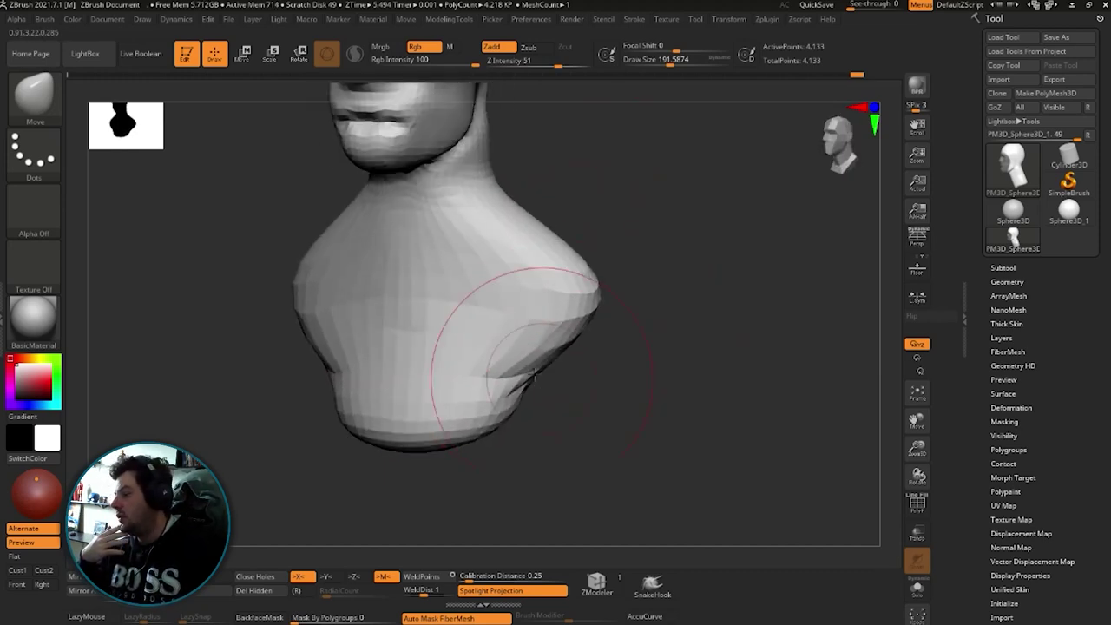
Reshape the lower neck bulge and smooth the front of the neck and torso.
{"action": "left_click_drag", "start_coordinate": [496, 409], "coordinate": [504, 473]}
{"action": "right_click_drag", "start_coordinate": [503, 473], "coordinate": [467, 373]}
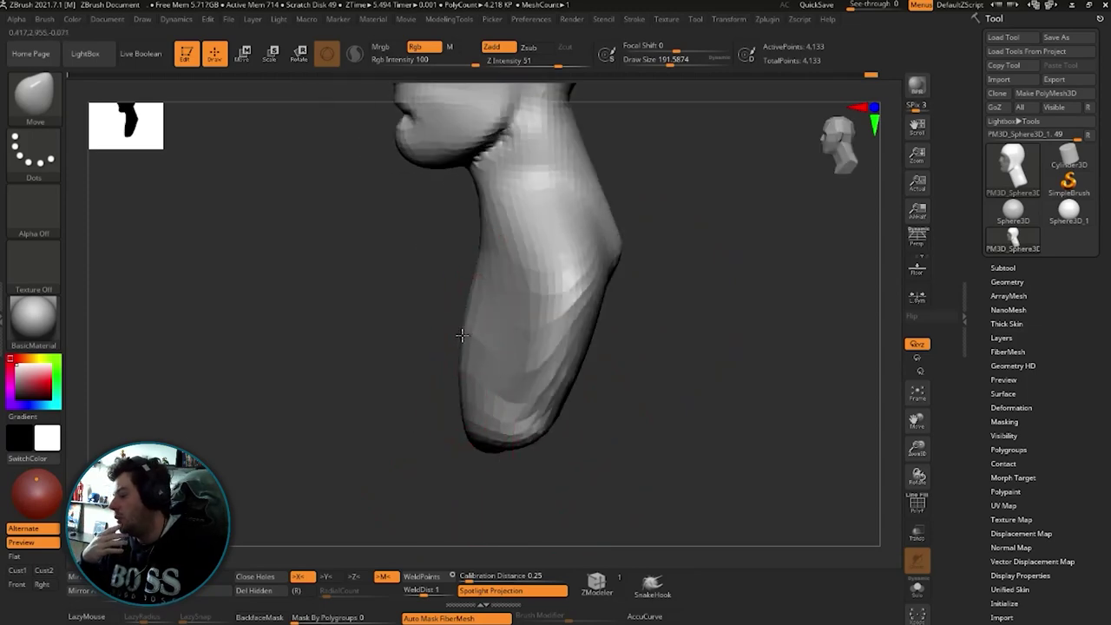
{"action": "left_click_drag", "start_coordinate": [479, 355], "coordinate": [556, 365]}
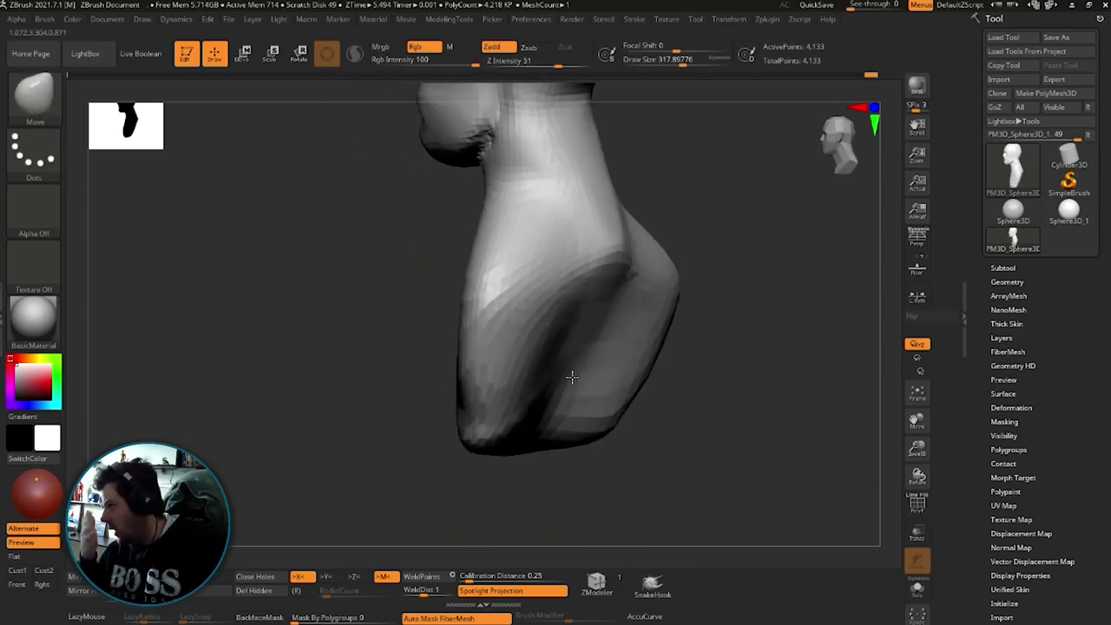
{"action": "mouse_move", "coordinate": [587, 367]}
{"action": "right_mouse_down"}
{"action": "mouse_move", "coordinate": [585, 393]}
{"action": "mouse_move", "coordinate": [479, 347]}
{"action": "mouse_move", "coordinate": [515, 297]}
{"action": "right_mouse_up"}
{"action": "left_click_drag", "start_coordinate": [516, 297], "coordinate": [536, 241]}
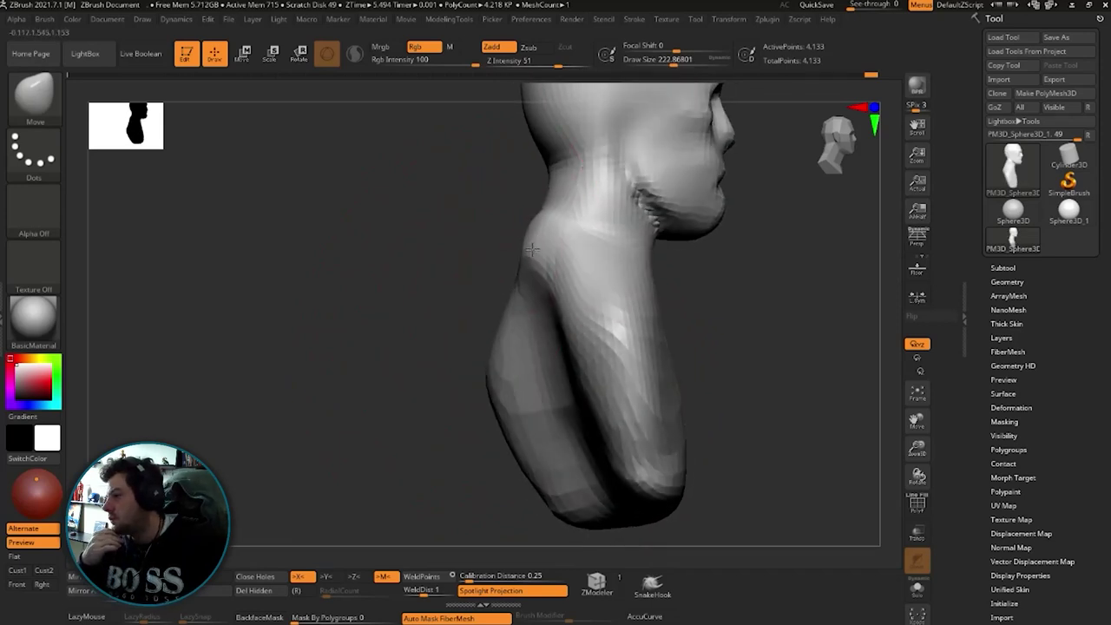
{"action": "left_click_drag", "start_coordinate": [647, 300], "coordinate": [533, 295], "text": "shift"}
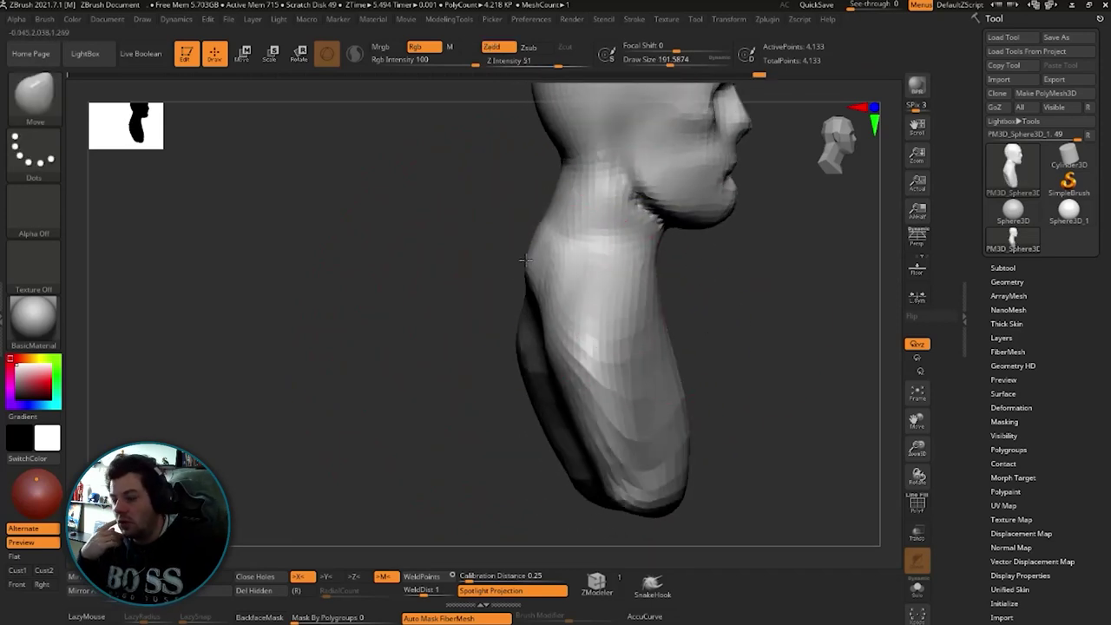
{"action": "left_click_drag", "start_coordinate": [532, 235], "coordinate": [537, 283], "text": "shift"}
{"action": "mouse_move", "coordinate": [577, 421]}
{"action": "left_mouse_down", "text": "shift"}
{"action": "mouse_move", "coordinate": [656, 324]}
{"action": "mouse_move", "coordinate": [694, 347]}
{"action": "mouse_move", "coordinate": [747, 330]}
{"action": "mouse_move", "coordinate": [781, 382]}
{"action": "mouse_move", "coordinate": [611, 386]}
{"action": "left_mouse_up", "text": "shift"}
Push both shoulders outward and mask the head.
{"action": "mouse_move", "coordinate": [594, 304]}
{"action": "left_mouse_down"}
{"action": "mouse_move", "coordinate": [604, 301]}
{"action": "mouse_move", "coordinate": [556, 347]}
{"action": "left_mouse_up"}
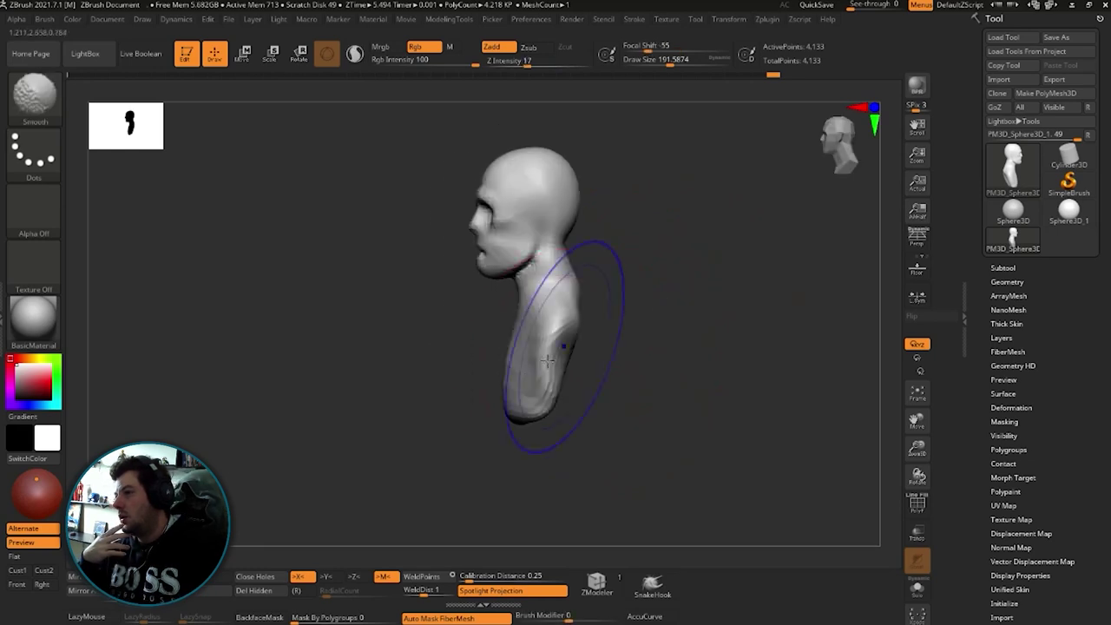
{"action": "left_click_drag", "start_coordinate": [356, 269], "coordinate": [517, 271], "text": "ctrl"}
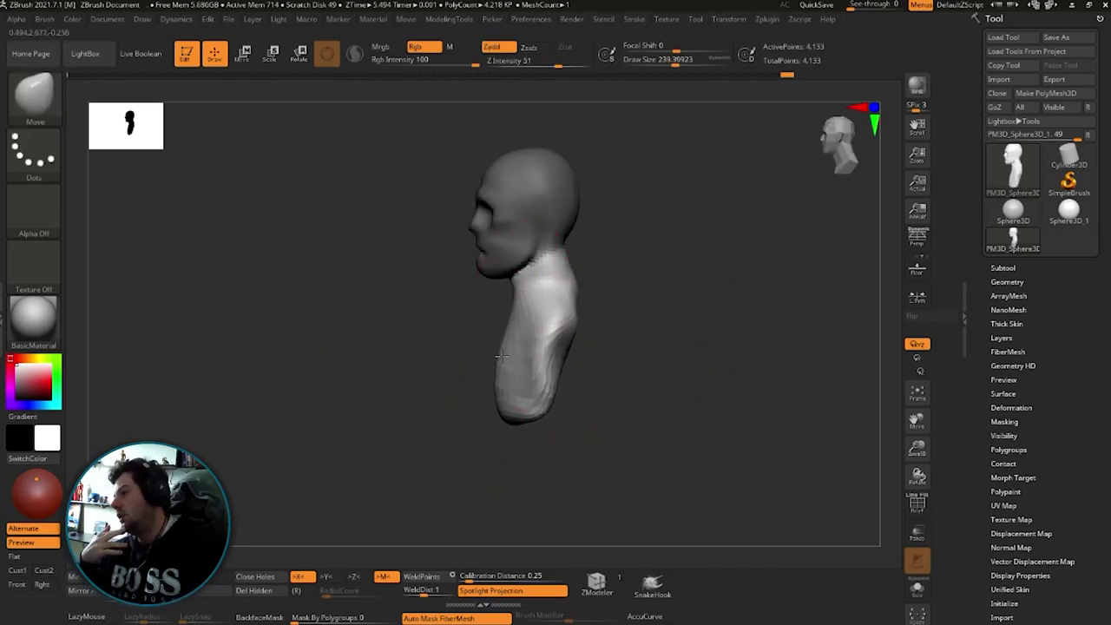
{"action": "left_click_drag", "start_coordinate": [501, 356], "coordinate": [499, 373]}
{"action": "key", "text": "s"}
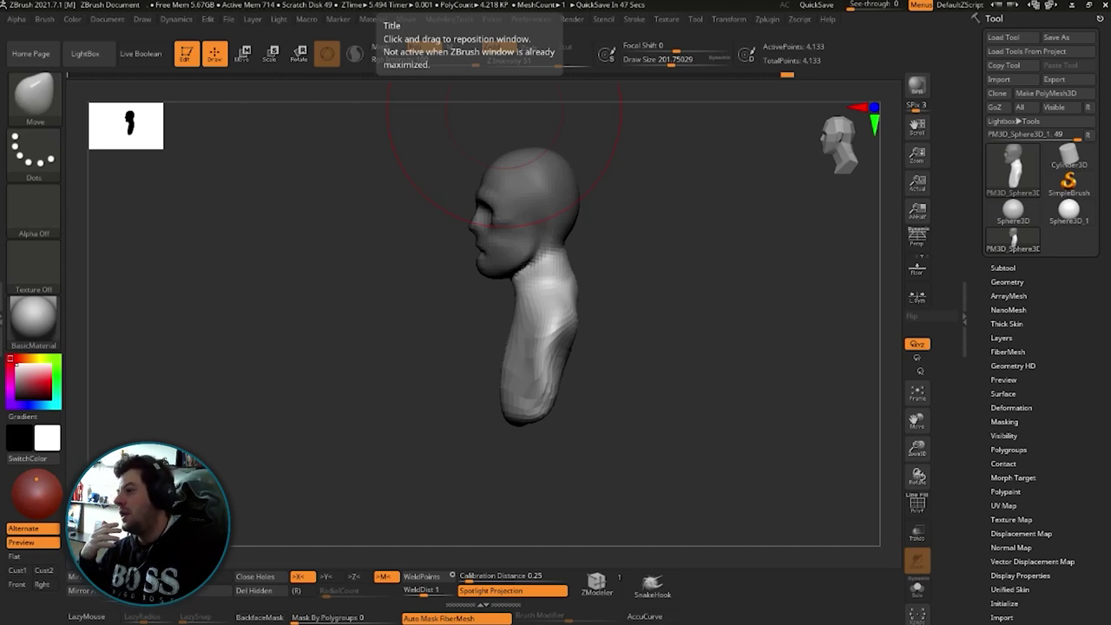
{"action": "mouse_move", "coordinate": [726, 342]}
{"action": "left_mouse_down"}
{"action": "mouse_move", "coordinate": [704, 335]}
{"action": "mouse_move", "coordinate": [768, 322]}
{"action": "mouse_move", "coordinate": [704, 342]}
{"action": "mouse_move", "coordinate": [744, 347]}
{"action": "mouse_move", "coordinate": [657, 336]}
{"action": "mouse_move", "coordinate": [746, 277]}
{"action": "mouse_move", "coordinate": [662, 311]}
{"action": "left_mouse_up"}
{"action": "mouse_move", "coordinate": [669, 273]}
{"action": "left_mouse_down"}
{"action": "mouse_move", "coordinate": [683, 275]}
{"action": "mouse_move", "coordinate": [672, 284]}
{"action": "mouse_move", "coordinate": [679, 340]}
{"action": "left_mouse_up"}
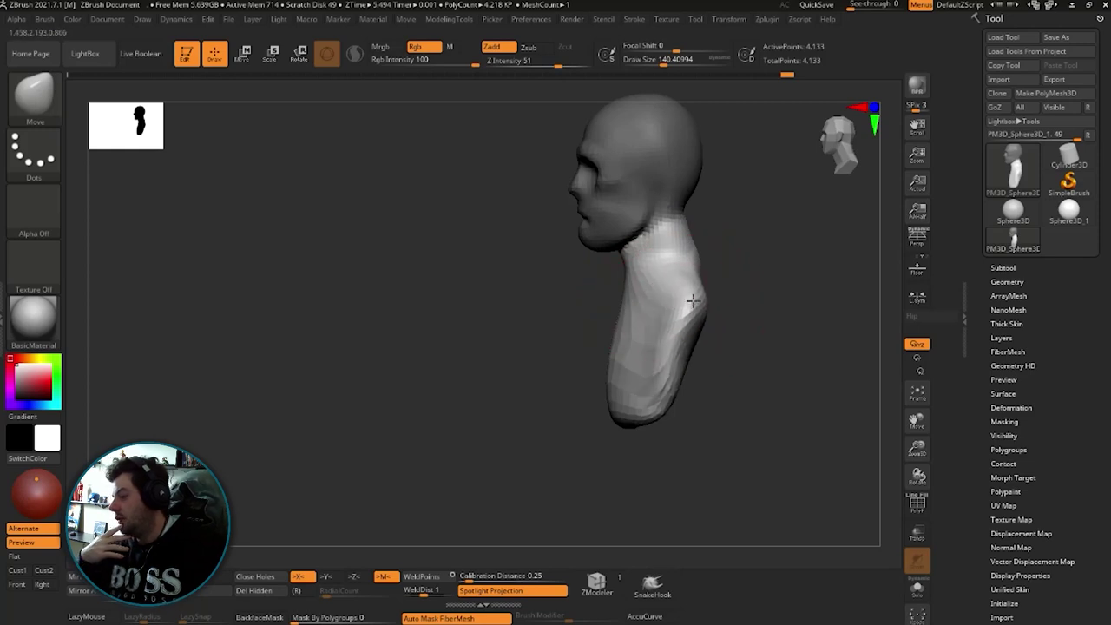
{"action": "left_click_drag", "start_coordinate": [693, 300], "coordinate": [670, 371]}
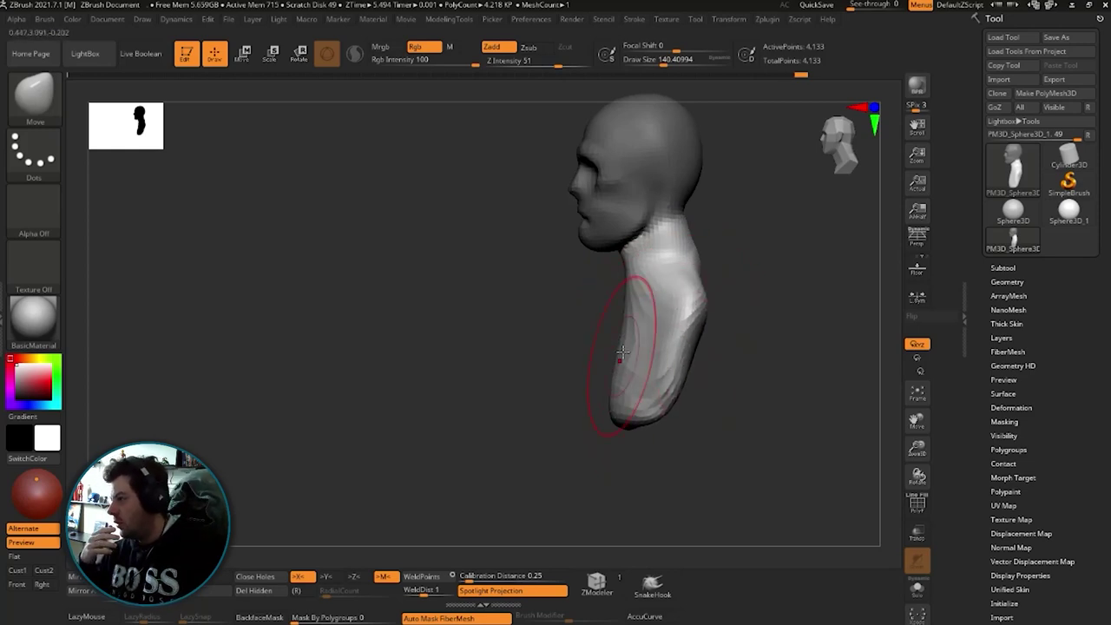
{"action": "mouse_move", "coordinate": [672, 292]}
{"action": "left_mouse_down"}
{"action": "mouse_move", "coordinate": [789, 266]}
{"action": "mouse_move", "coordinate": [707, 275]}
{"action": "left_mouse_up"}
{"action": "mouse_move", "coordinate": [763, 309]}
{"action": "left_mouse_down"}
{"action": "mouse_move", "coordinate": [669, 315]}
{"action": "mouse_move", "coordinate": [595, 252]}
{"action": "left_mouse_up"}
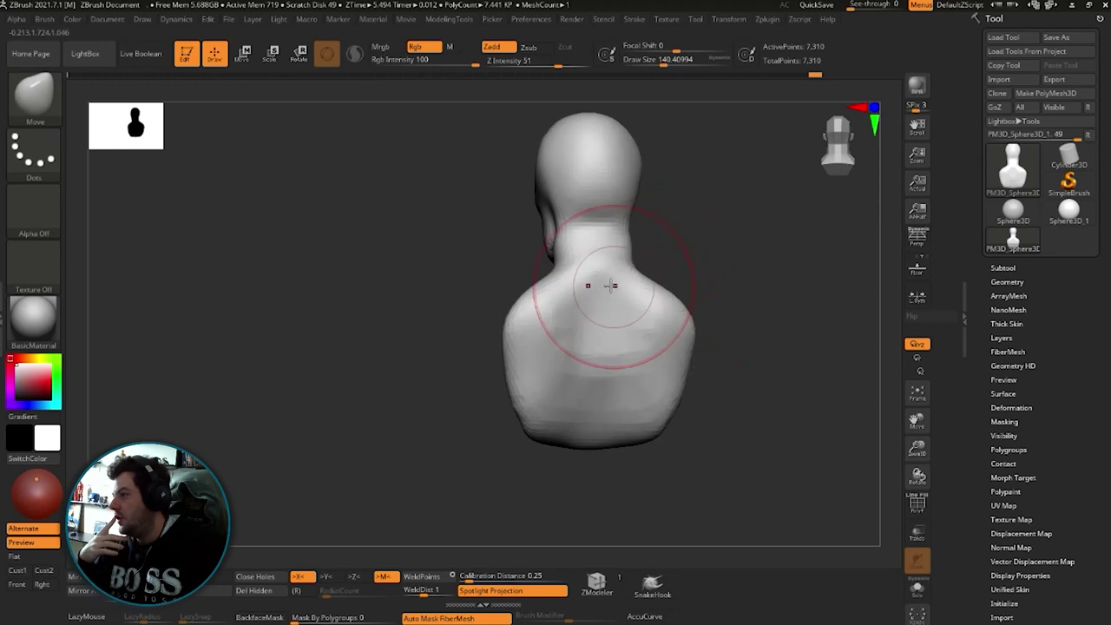
{"action": "mouse_move", "coordinate": [666, 263]}
{"action": "left_mouse_down"}
{"action": "mouse_move", "coordinate": [640, 264]}
{"action": "mouse_move", "coordinate": [646, 282]}
{"action": "mouse_move", "coordinate": [682, 292]}
{"action": "left_mouse_up"}
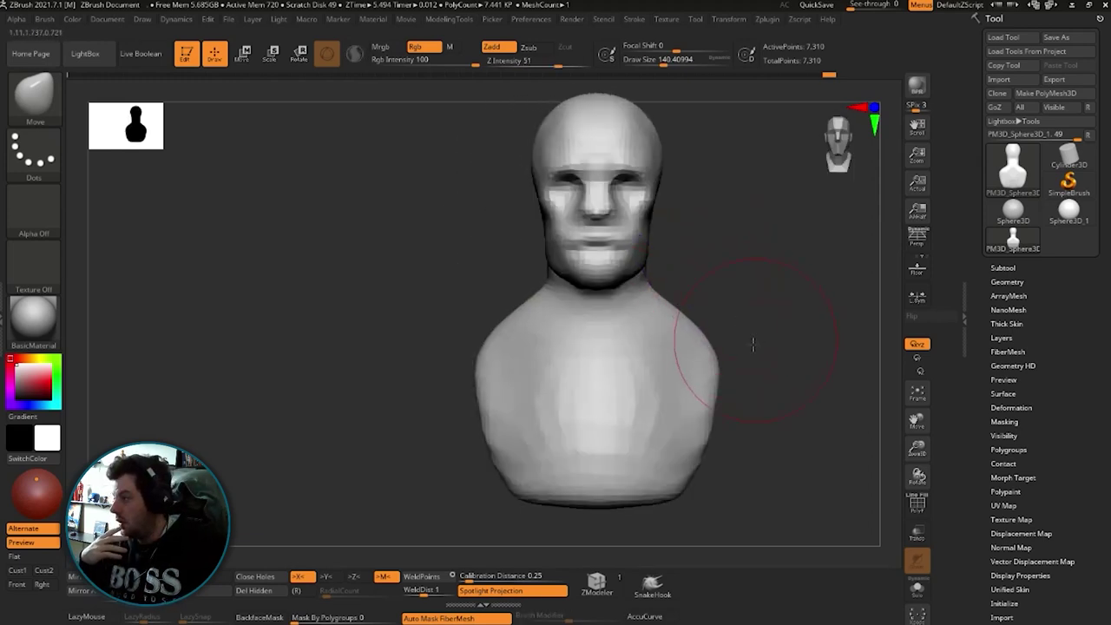
{"action": "left_click_drag", "start_coordinate": [752, 345], "coordinate": [673, 348], "text": "alt"}
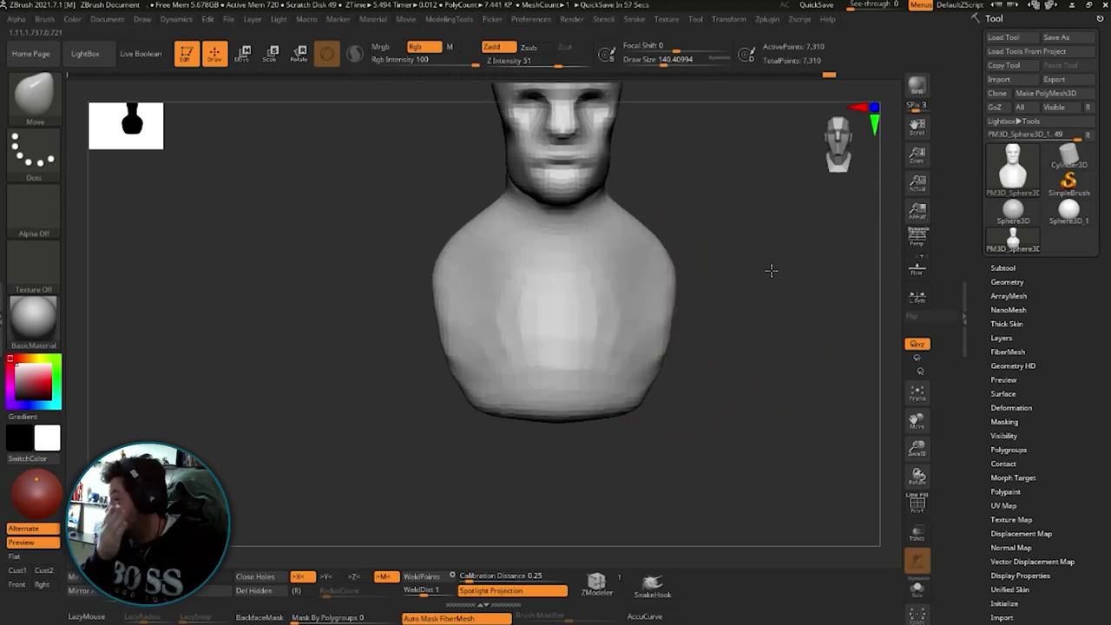
{"action": "mouse_move", "coordinate": [772, 268]}
{"action": "left_mouse_down"}
{"action": "mouse_move", "coordinate": [762, 240]}
{"action": "mouse_move", "coordinate": [721, 288]}
{"action": "mouse_move", "coordinate": [752, 286]}
{"action": "mouse_move", "coordinate": [704, 319]}
{"action": "mouse_move", "coordinate": [685, 287]}
{"action": "left_mouse_up"}
{"action": "right_click_drag", "start_coordinate": [626, 276], "coordinate": [674, 268]}
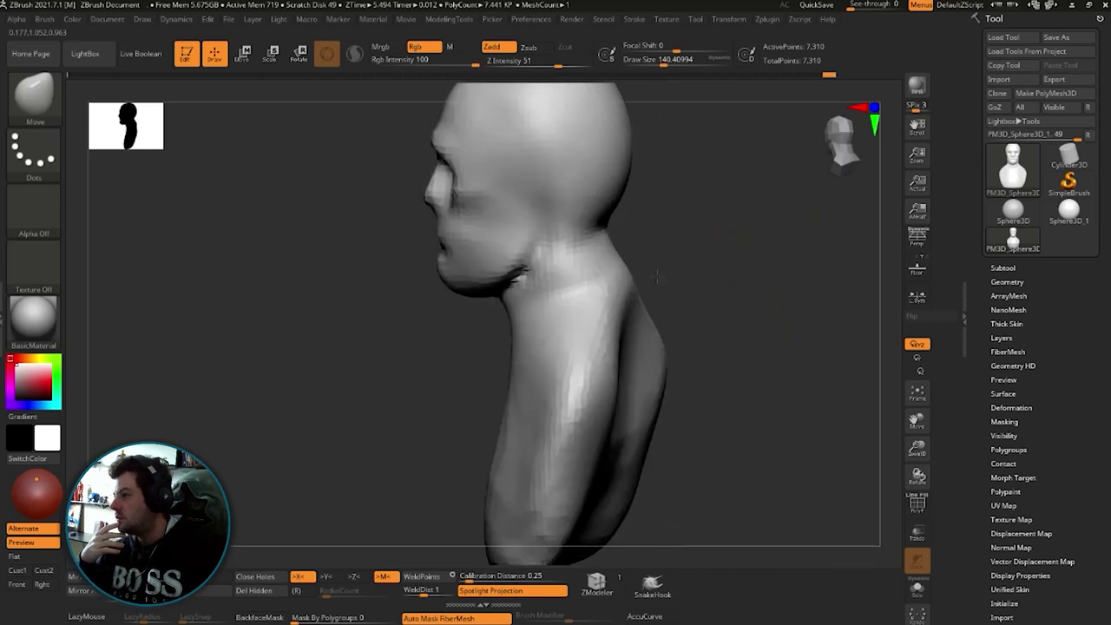
Select ClayBuildup and rotate the bust from its profile back to a front view.
{"action": "key", "text": "b"}
{"action": "key", "text": "c"}
{"action": "key", "text": "b"}
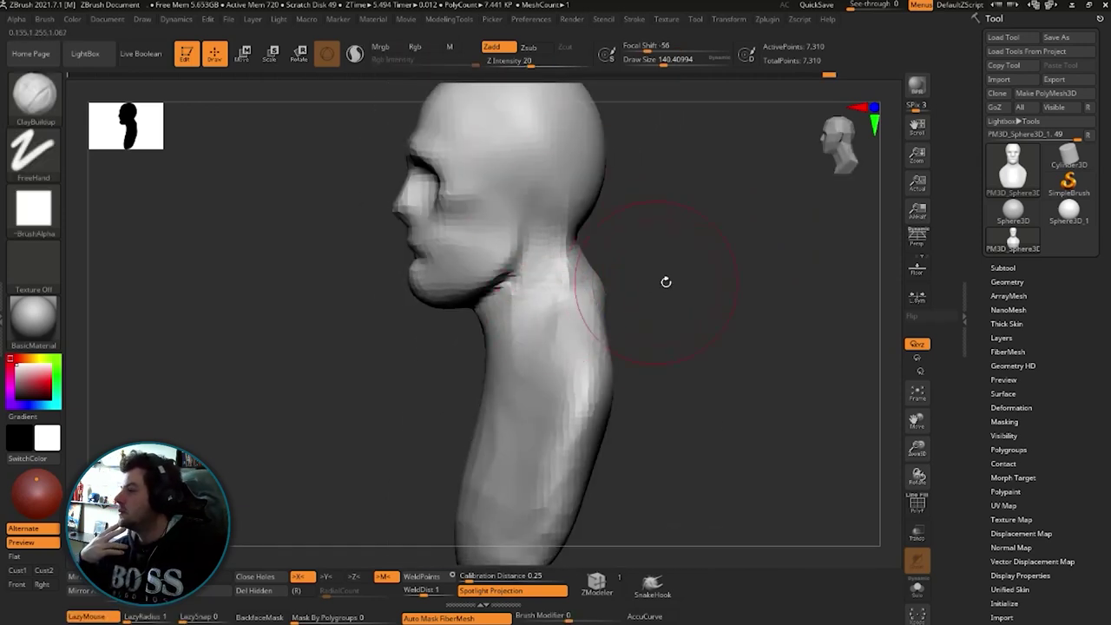
{"action": "mouse_move", "coordinate": [665, 280]}
{"action": "right_mouse_down"}
{"action": "mouse_move", "coordinate": [747, 305]}
{"action": "mouse_move", "coordinate": [727, 298]}
{"action": "right_mouse_up"}
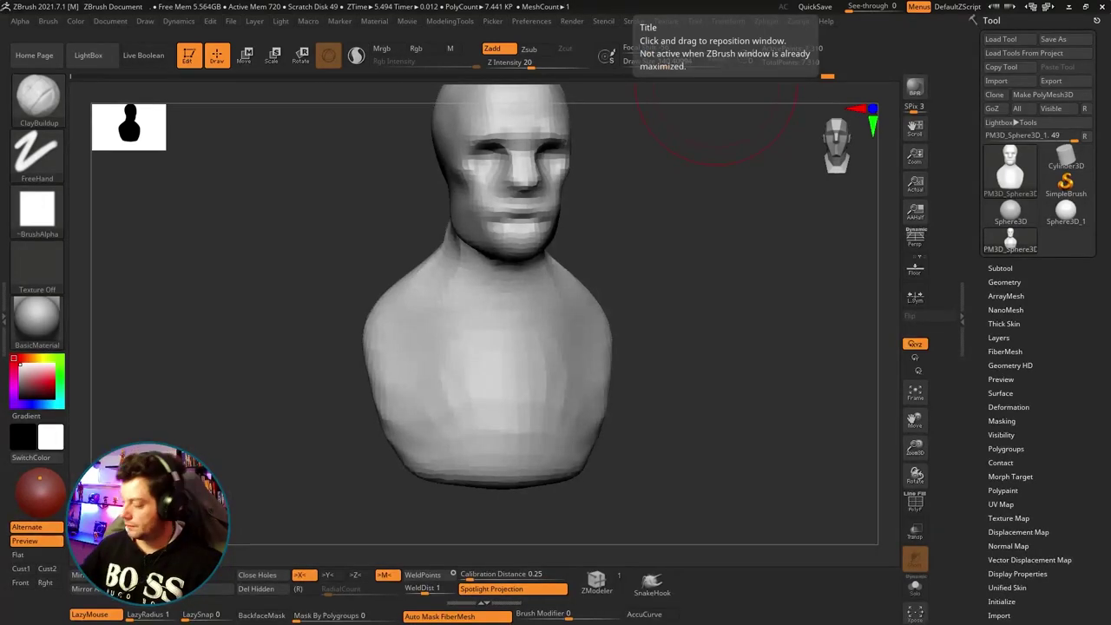
{"action": "mouse_move", "coordinate": [718, 87]}
{"action": "left_mouse_down"}
{"action": "mouse_move", "coordinate": [744, 234]}
{"action": "mouse_move", "coordinate": [734, 310]}
{"action": "mouse_move", "coordinate": [744, 273]}
{"action": "left_mouse_up"}
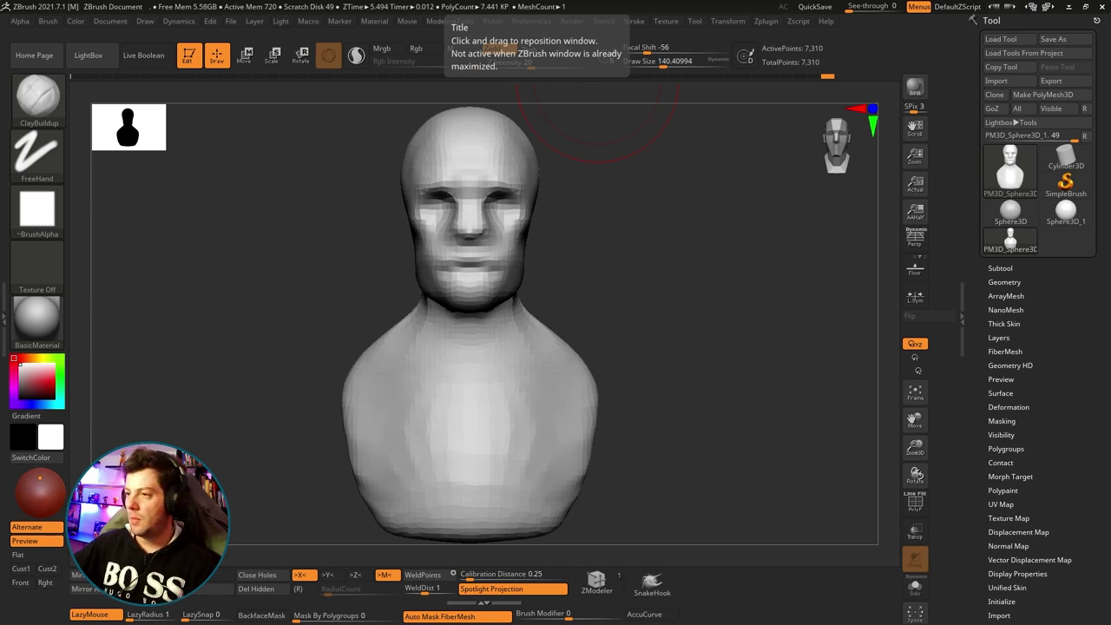
{"action": "left_click", "coordinate": [89, 57]}
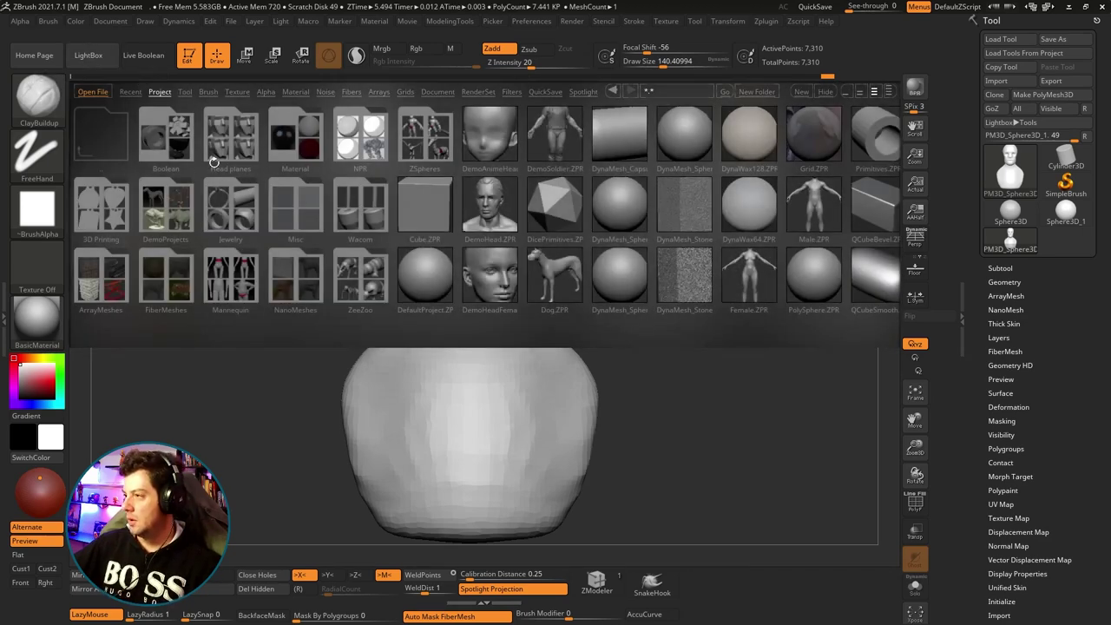
{"action": "left_click", "coordinate": [236, 136]}
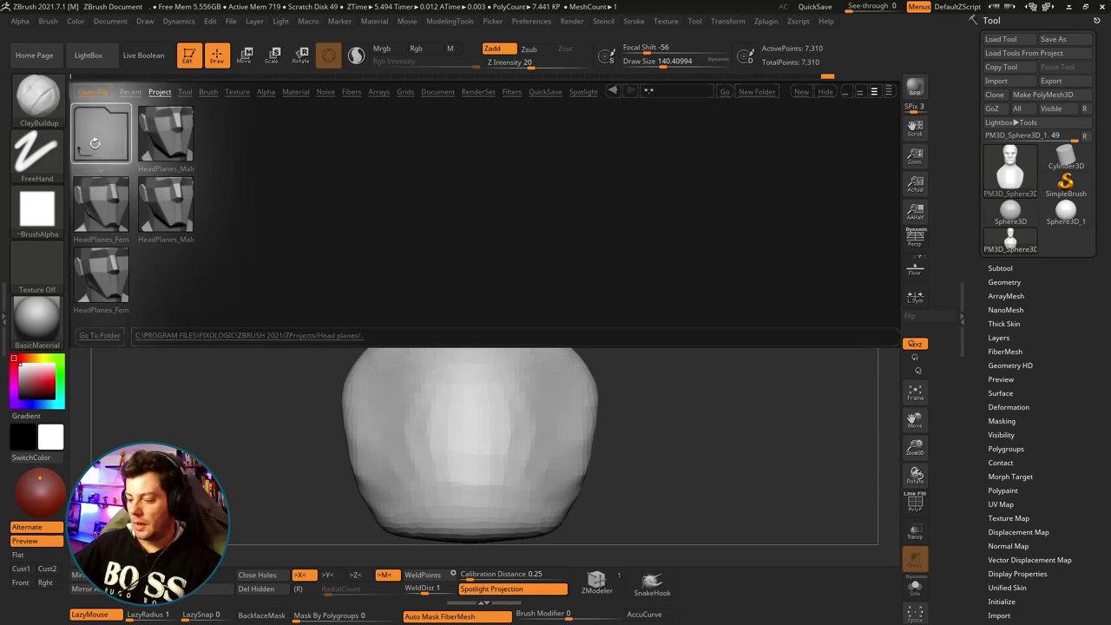
{"action": "left_click", "coordinate": [93, 145]}
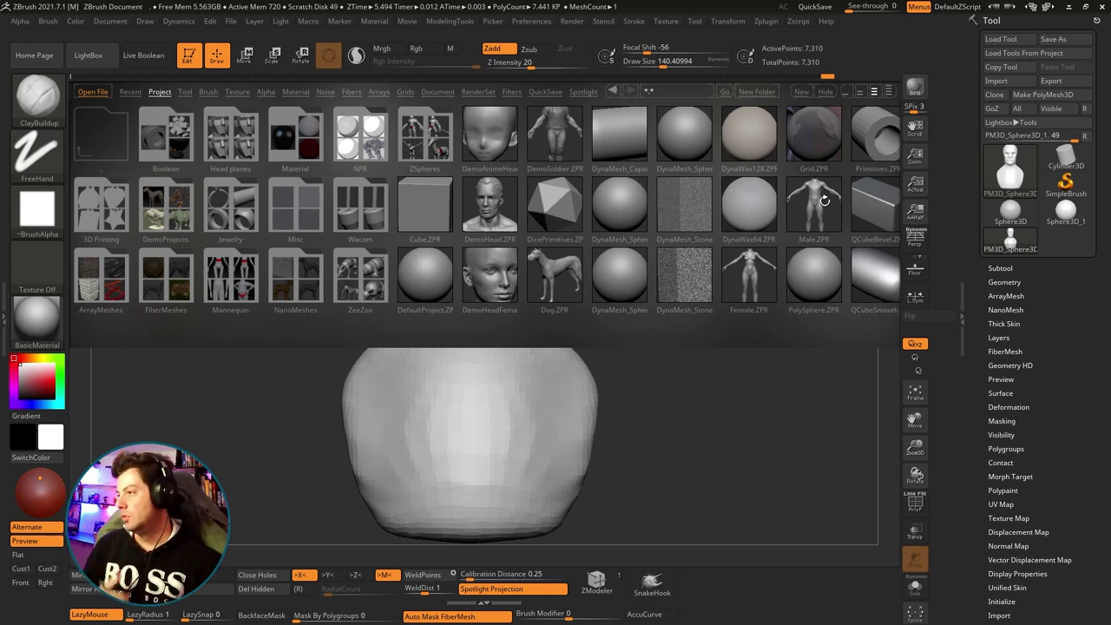
{"action": "double_click", "coordinate": [824, 201]}
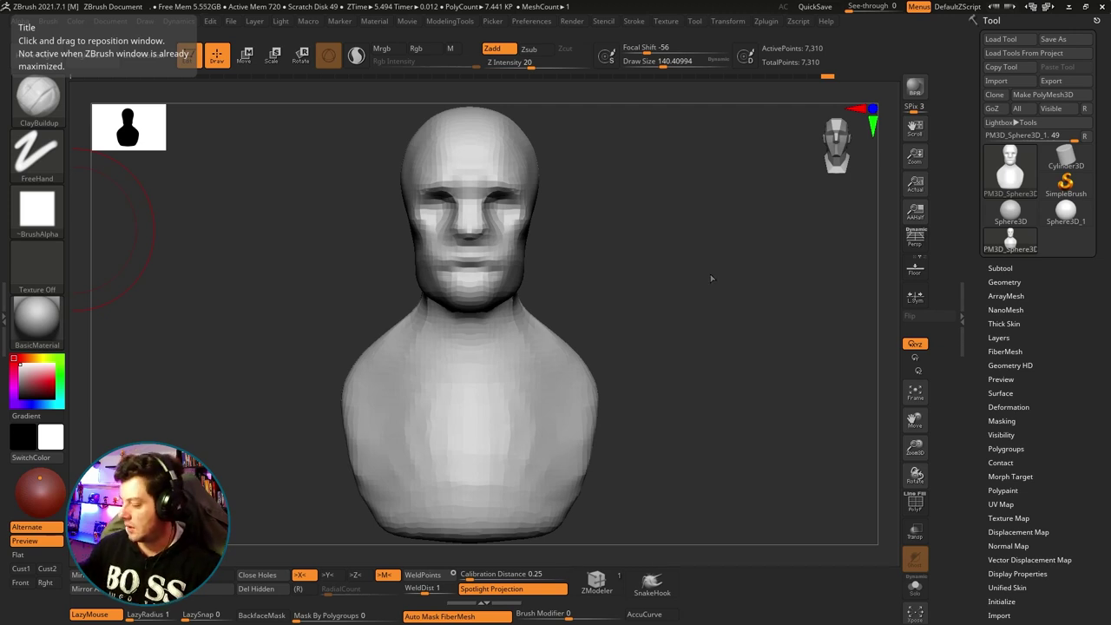
Use the Move brush to push the back of the skull outward, checking side and back views.
{"action": "mouse_move", "coordinate": [782, 269]}
{"action": "left_mouse_down"}
{"action": "mouse_move", "coordinate": [719, 267]}
{"action": "mouse_move", "coordinate": [706, 233]}
{"action": "left_mouse_up"}
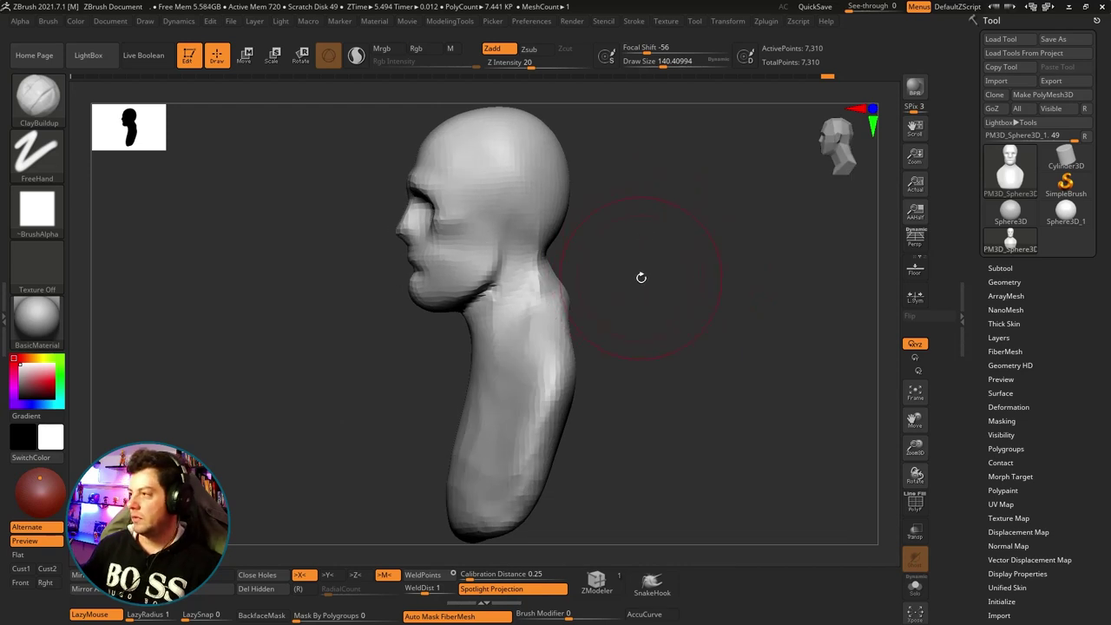
{"action": "mouse_move", "coordinate": [712, 274]}
{"action": "left_mouse_down"}
{"action": "mouse_move", "coordinate": [752, 248]}
{"action": "mouse_move", "coordinate": [712, 284]}
{"action": "mouse_move", "coordinate": [633, 251]}
{"action": "left_mouse_up"}
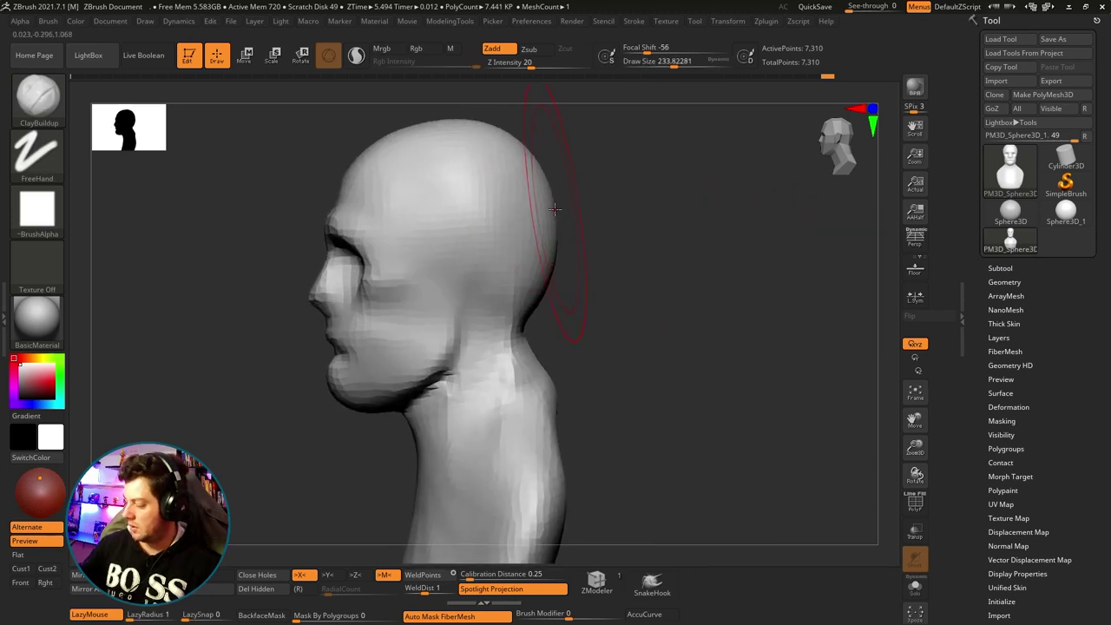
{"action": "key", "text": "b"}
{"action": "key", "text": "m"}
{"action": "key", "text": "v"}
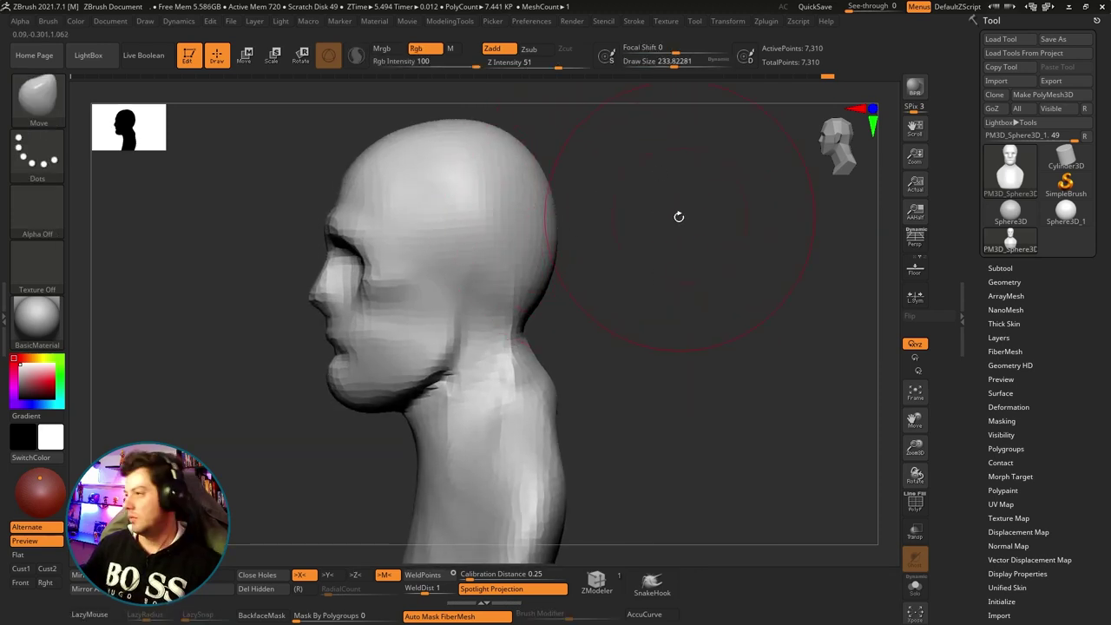
{"action": "left_click_drag", "start_coordinate": [534, 211], "coordinate": [556, 203]}
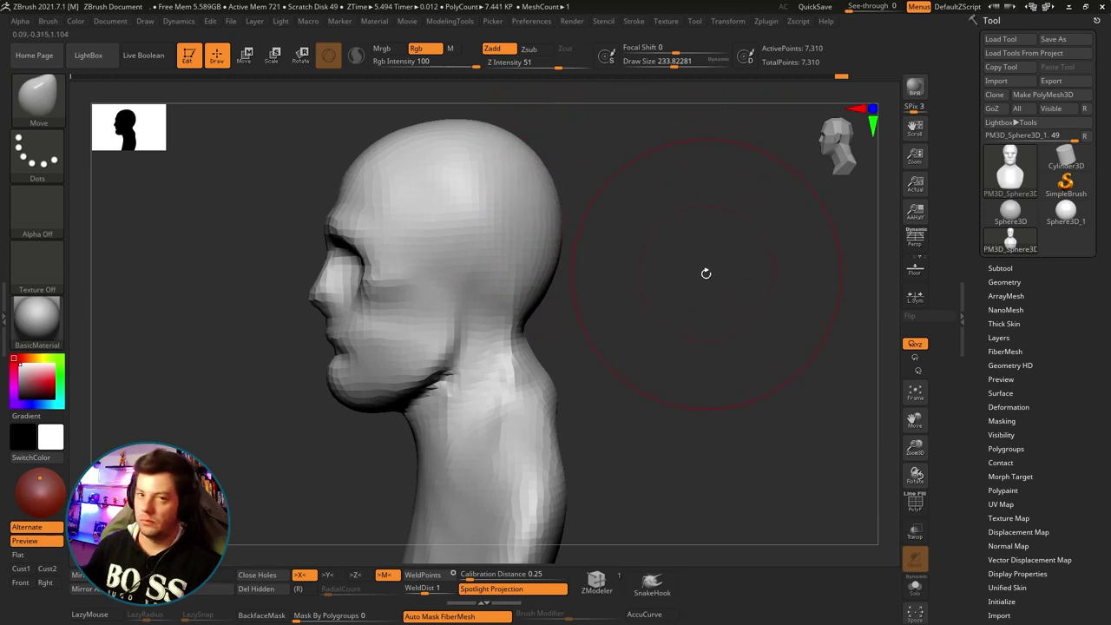
{"action": "mouse_move", "coordinate": [702, 266]}
{"action": "left_mouse_down"}
{"action": "mouse_move", "coordinate": [632, 273]}
{"action": "mouse_move", "coordinate": [542, 209]}
{"action": "left_mouse_up"}
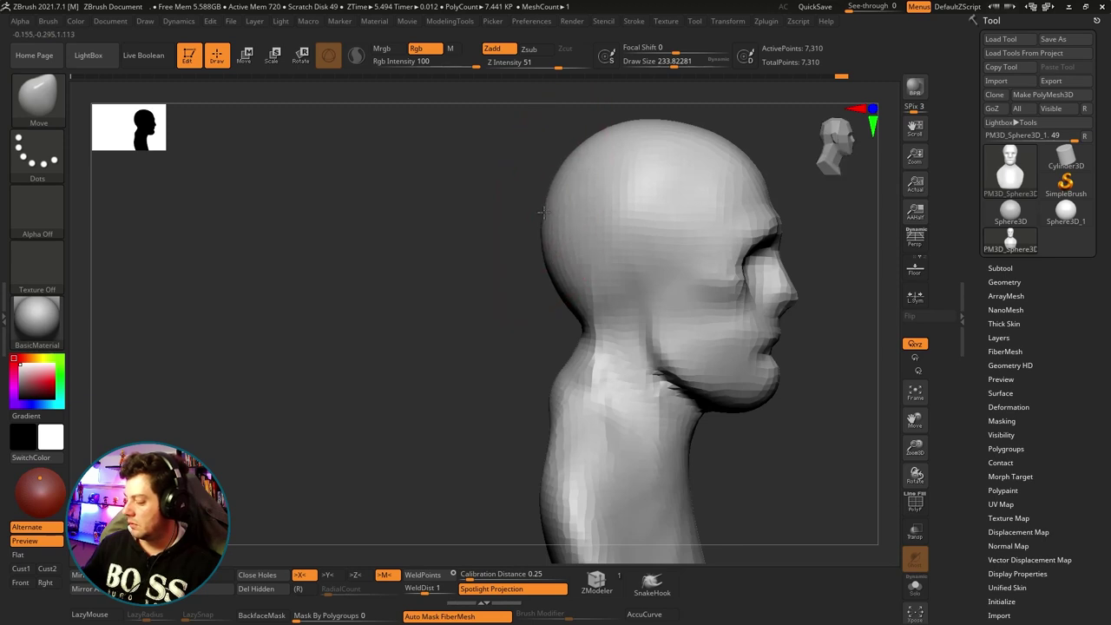
{"action": "mouse_move", "coordinate": [496, 315]}
{"action": "left_mouse_down"}
{"action": "mouse_move", "coordinate": [667, 310]}
{"action": "mouse_move", "coordinate": [704, 228]}
{"action": "mouse_move", "coordinate": [645, 228]}
{"action": "mouse_move", "coordinate": [637, 231]}
{"action": "mouse_move", "coordinate": [744, 235]}
{"action": "mouse_move", "coordinate": [718, 279]}
{"action": "mouse_move", "coordinate": [732, 219]}
{"action": "mouse_move", "coordinate": [708, 245]}
{"action": "mouse_move", "coordinate": [678, 250]}
{"action": "mouse_move", "coordinate": [715, 247]}
{"action": "mouse_move", "coordinate": [793, 280]}
{"action": "mouse_move", "coordinate": [447, 293]}
{"action": "left_mouse_up"}
Set Draw Size to about 127.8, then enlarge it further while framing the neck and shoulders.
{"action": "key", "text": "s"}
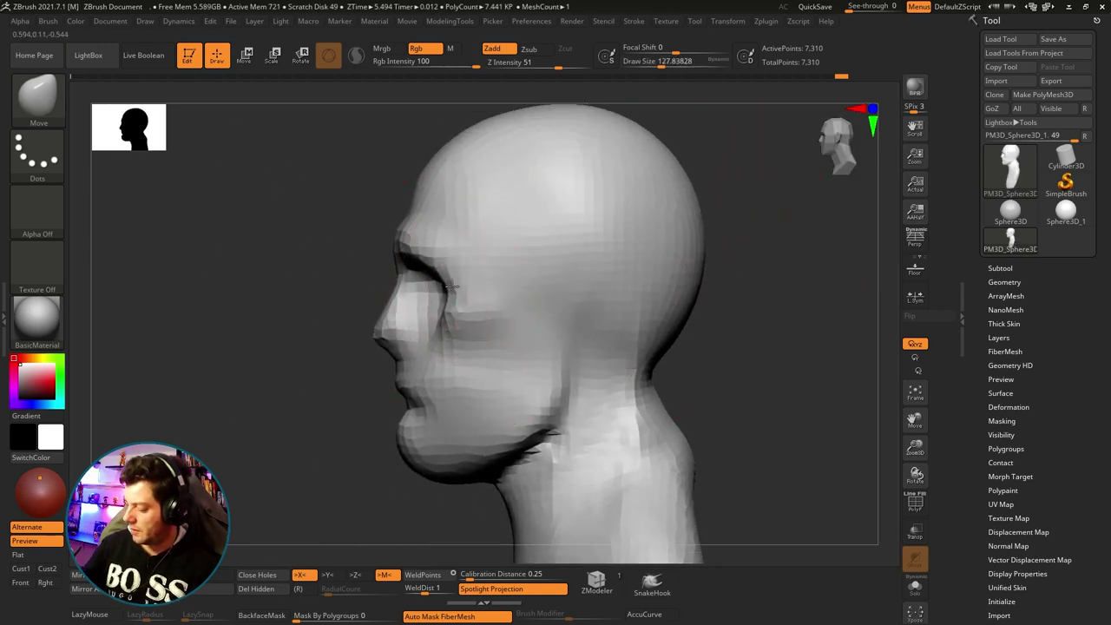
{"action": "mouse_move", "coordinate": [721, 304]}
{"action": "left_mouse_down"}
{"action": "mouse_move", "coordinate": [808, 306]}
{"action": "mouse_move", "coordinate": [738, 287]}
{"action": "mouse_move", "coordinate": [765, 238]}
{"action": "left_mouse_up"}
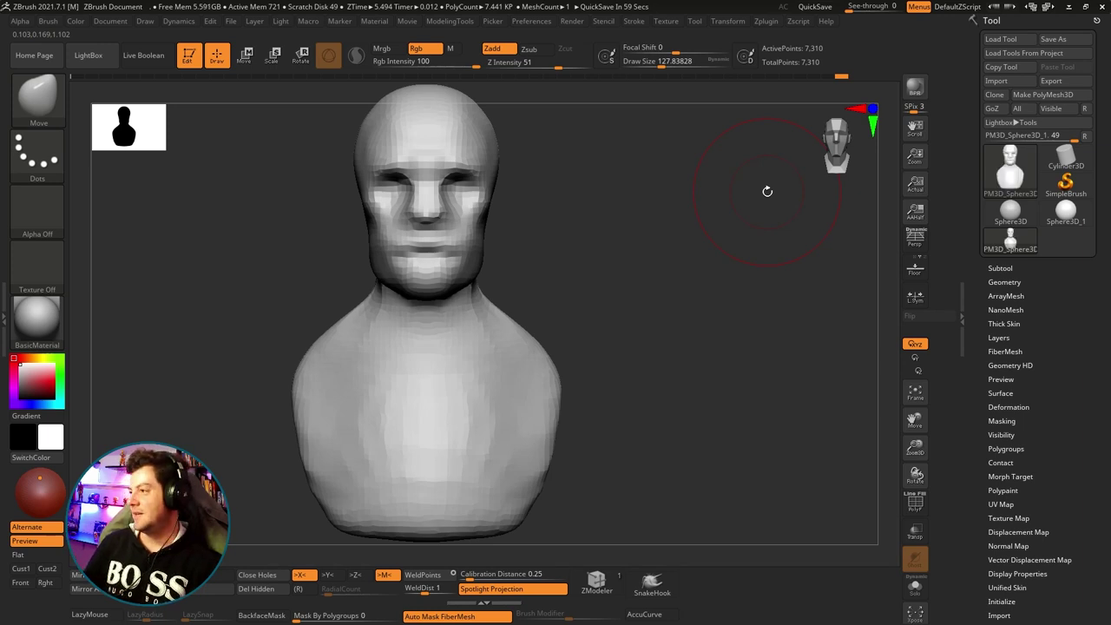
{"action": "mouse_move", "coordinate": [682, 312]}
{"action": "left_mouse_down"}
{"action": "mouse_move", "coordinate": [653, 324]}
{"action": "mouse_move", "coordinate": [680, 313]}
{"action": "mouse_move", "coordinate": [655, 303]}
{"action": "left_mouse_up"}
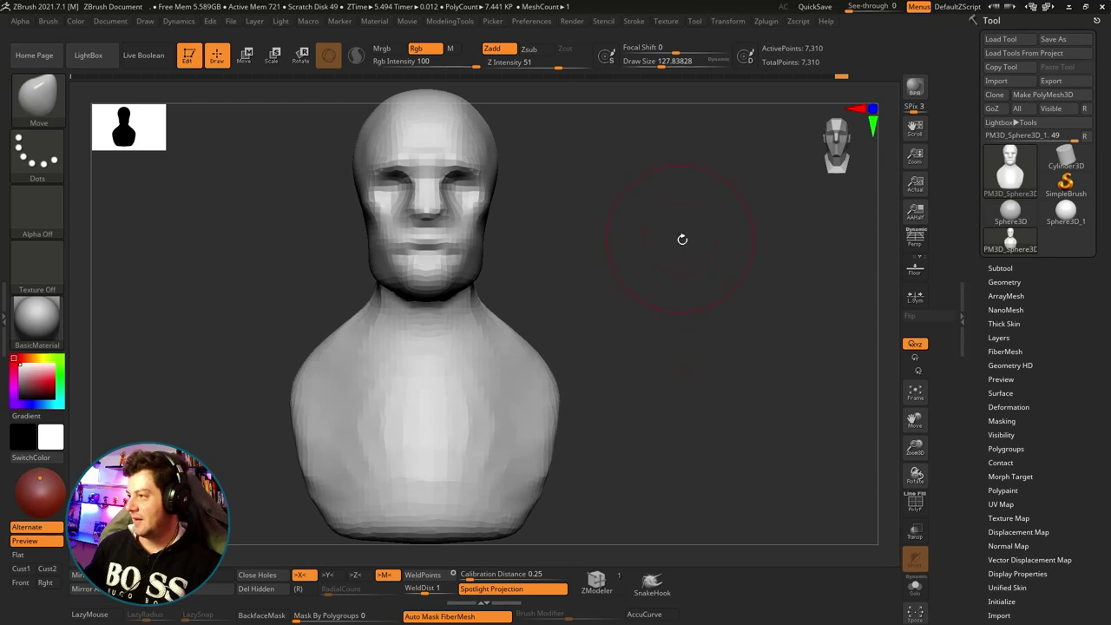
{"action": "mouse_move", "coordinate": [683, 239]}
{"action": "left_mouse_down"}
{"action": "mouse_move", "coordinate": [704, 258]}
{"action": "mouse_move", "coordinate": [687, 300]}
{"action": "mouse_move", "coordinate": [724, 238]}
{"action": "left_mouse_up"}
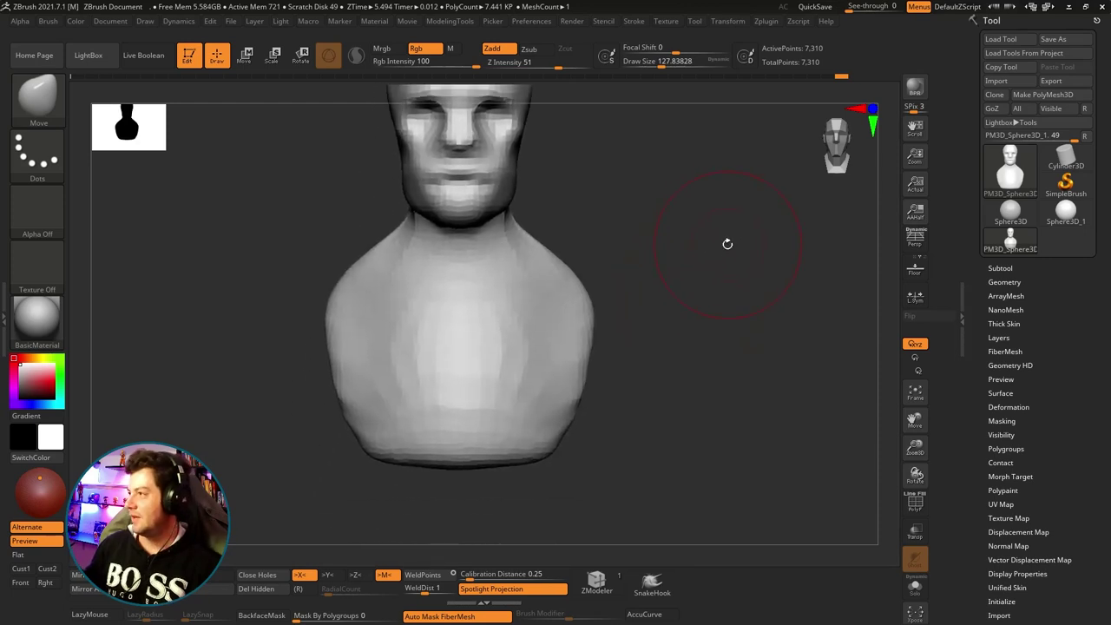
{"action": "left_click_drag", "start_coordinate": [716, 276], "coordinate": [735, 248]}
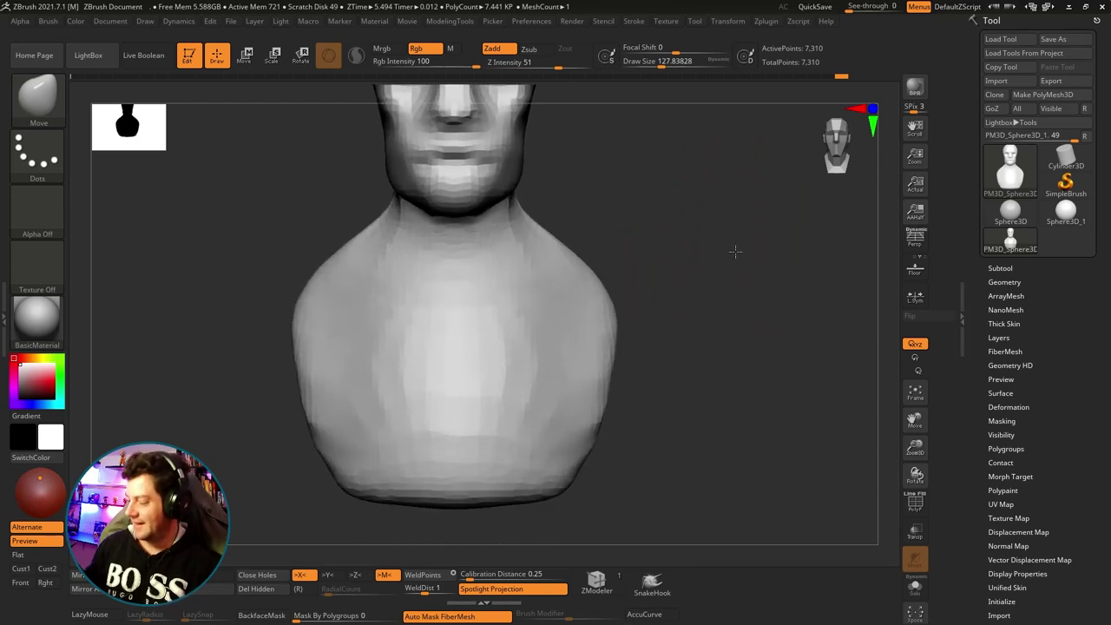
{"action": "key", "text": "s"}
{"action": "mouse_move", "coordinate": [273, 392]}
{"action": "left_mouse_down"}
{"action": "mouse_move", "coordinate": [286, 402]}
{"action": "mouse_move", "coordinate": [269, 373]}
{"action": "mouse_move", "coordinate": [278, 365]}
{"action": "mouse_move", "coordinate": [269, 382]}
{"action": "left_mouse_up"}
Reduce Draw Size to about 144, then 140.41, while orbiting between front and side profiles.
{"action": "mouse_move", "coordinate": [649, 297]}
{"action": "left_mouse_down"}
{"action": "mouse_move", "coordinate": [651, 310]}
{"action": "mouse_move", "coordinate": [620, 304]}
{"action": "left_mouse_up"}
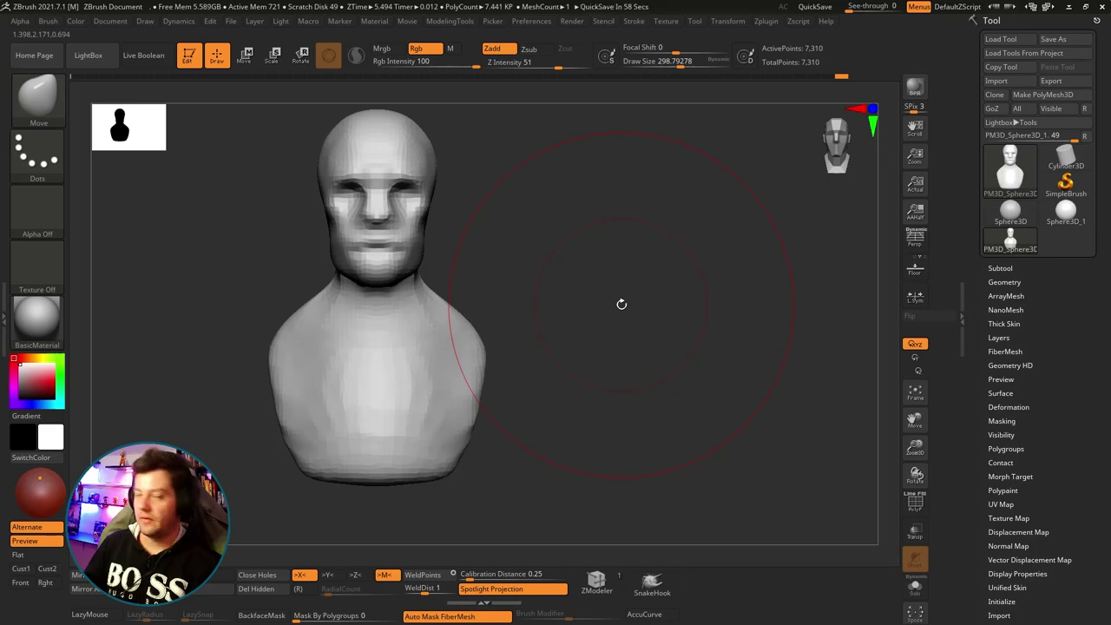
{"action": "mouse_move", "coordinate": [621, 303]}
{"action": "left_mouse_down"}
{"action": "mouse_move", "coordinate": [653, 263]}
{"action": "mouse_move", "coordinate": [632, 260]}
{"action": "mouse_move", "coordinate": [757, 286]}
{"action": "mouse_move", "coordinate": [734, 304]}
{"action": "mouse_move", "coordinate": [734, 365]}
{"action": "mouse_move", "coordinate": [558, 322]}
{"action": "mouse_move", "coordinate": [483, 343]}
{"action": "left_mouse_up"}
{"action": "key", "text": "s"}
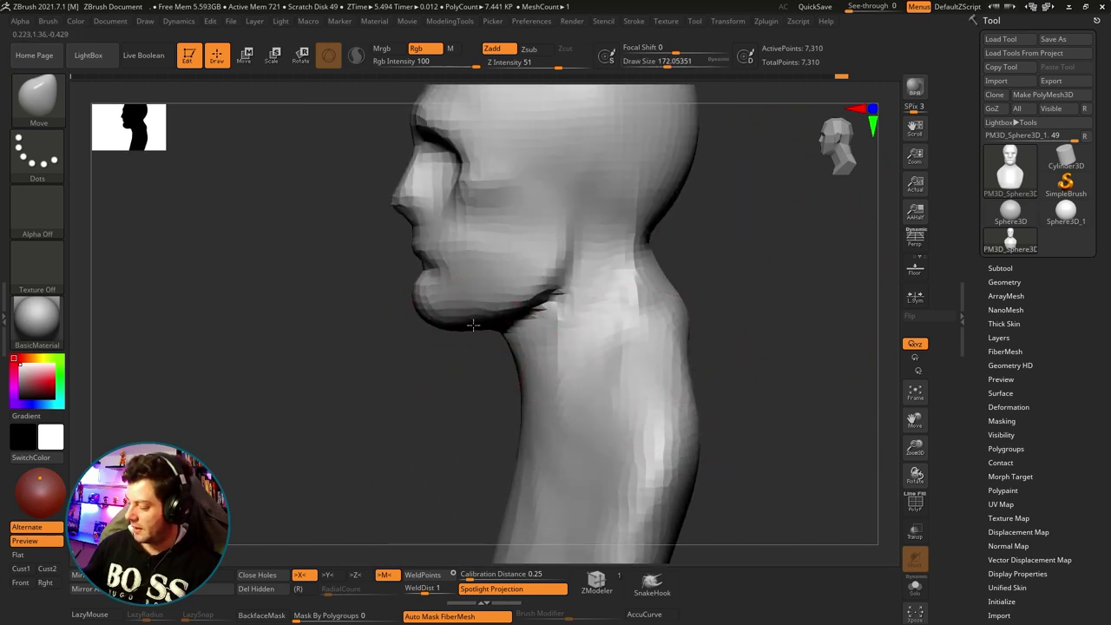
{"action": "left_click_drag", "start_coordinate": [473, 333], "coordinate": [740, 233]}
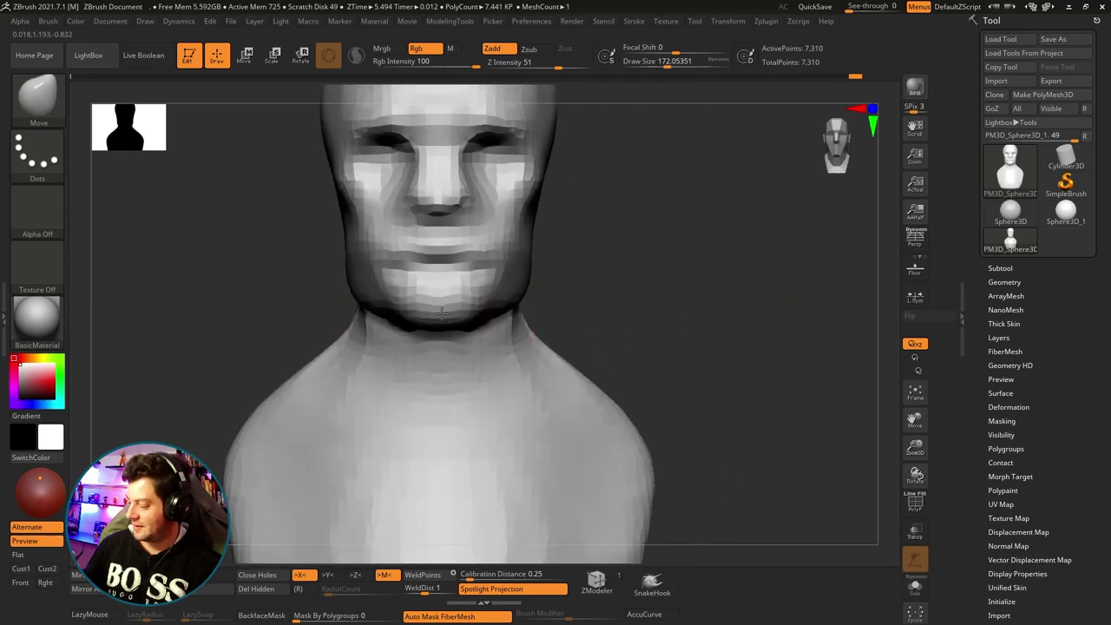
{"action": "left_click_drag", "start_coordinate": [671, 268], "coordinate": [674, 305]}
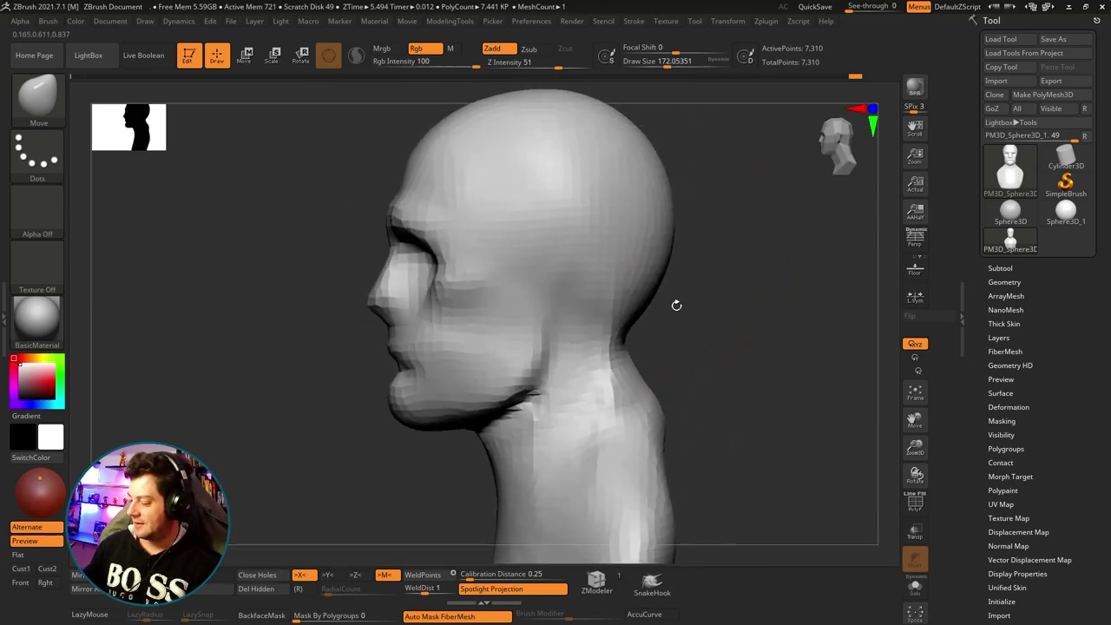
{"action": "key", "text": "bracketleft"}
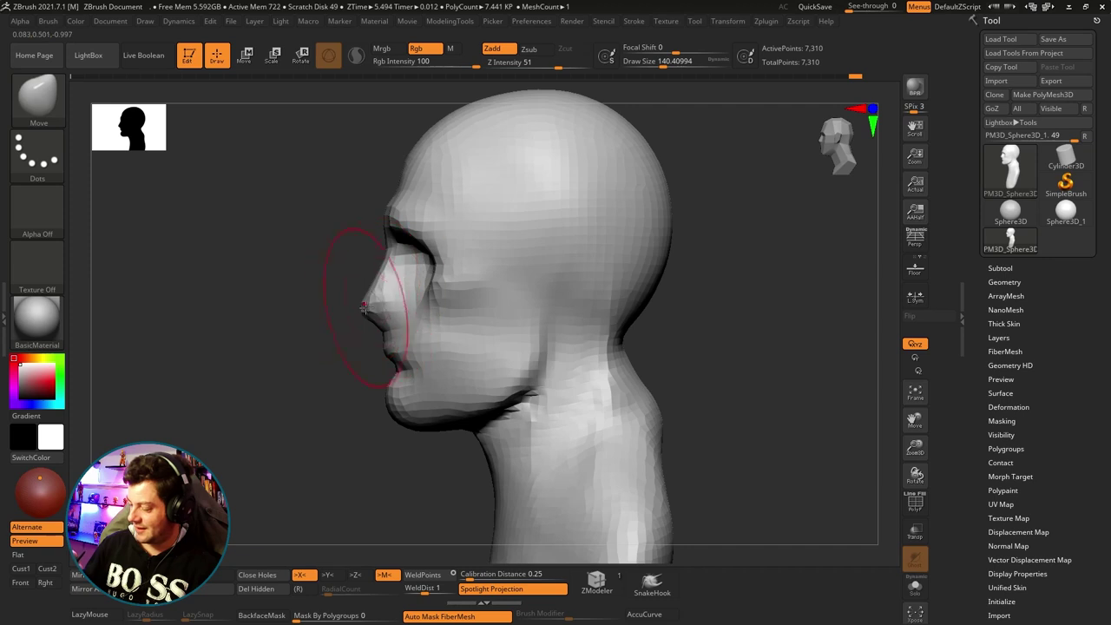
{"action": "mouse_move", "coordinate": [746, 260]}
{"action": "left_mouse_down"}
{"action": "mouse_move", "coordinate": [776, 245]}
{"action": "mouse_move", "coordinate": [719, 260]}
{"action": "mouse_move", "coordinate": [794, 208]}
{"action": "mouse_move", "coordinate": [715, 210]}
{"action": "left_mouse_up"}
Scrub the Undo History back to the sphere, forward to the bust, then back to the start.
{"action": "left_click_drag", "start_coordinate": [855, 76], "coordinate": [51, 192]}
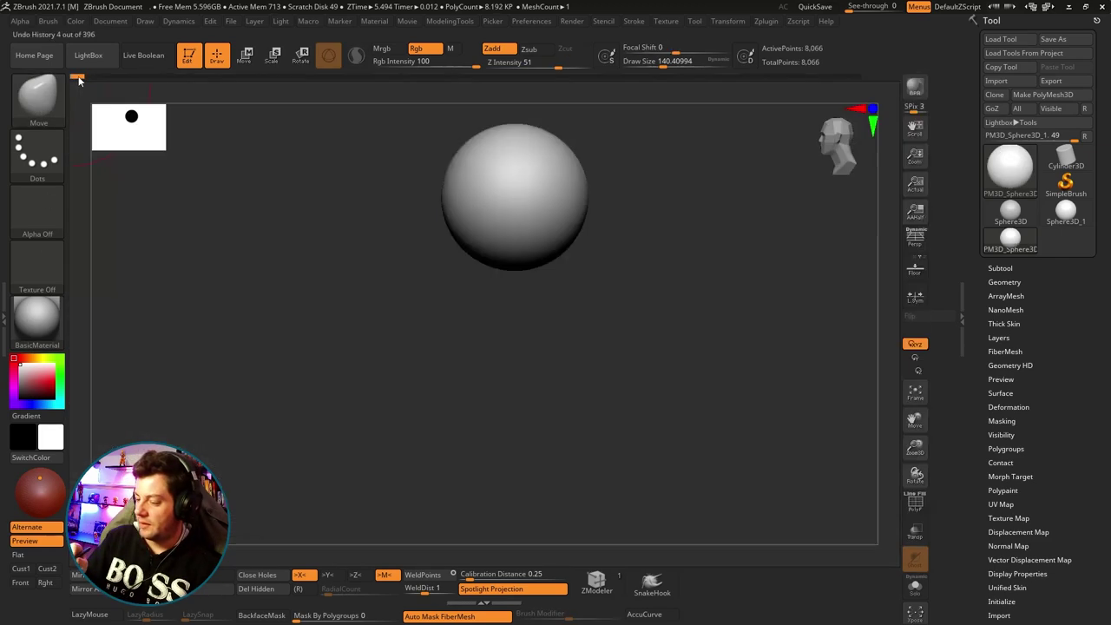
{"action": "left_click_drag", "start_coordinate": [82, 76], "coordinate": [841, 78]}
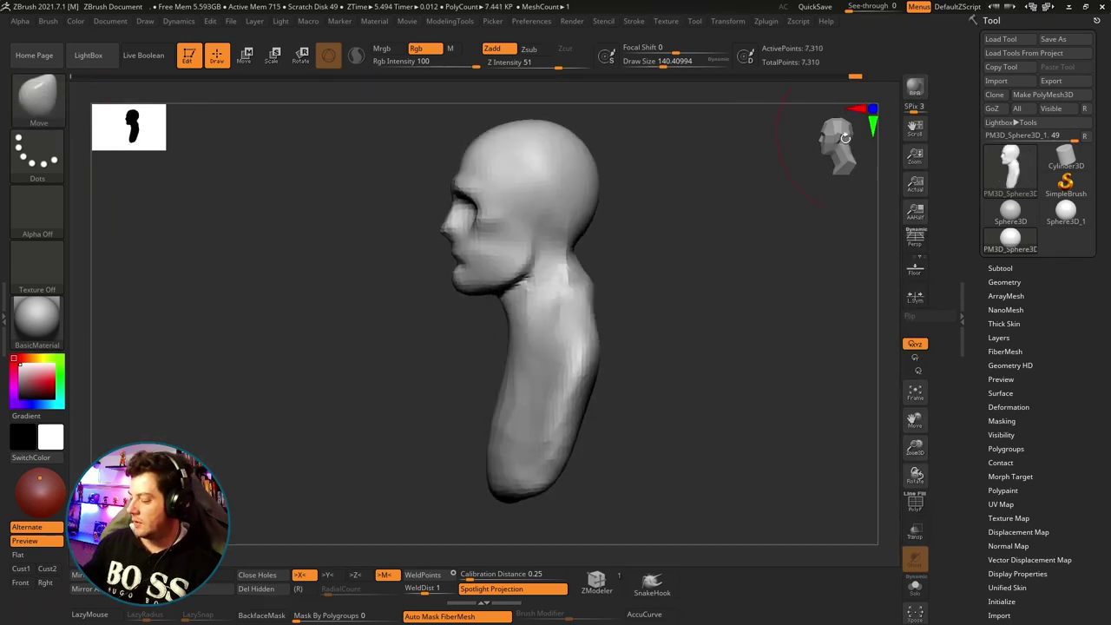
{"action": "left_click_drag", "start_coordinate": [849, 117], "coordinate": [719, 261], "text": "shift"}
{"action": "left_click_drag", "start_coordinate": [855, 78], "coordinate": [81, 211]}
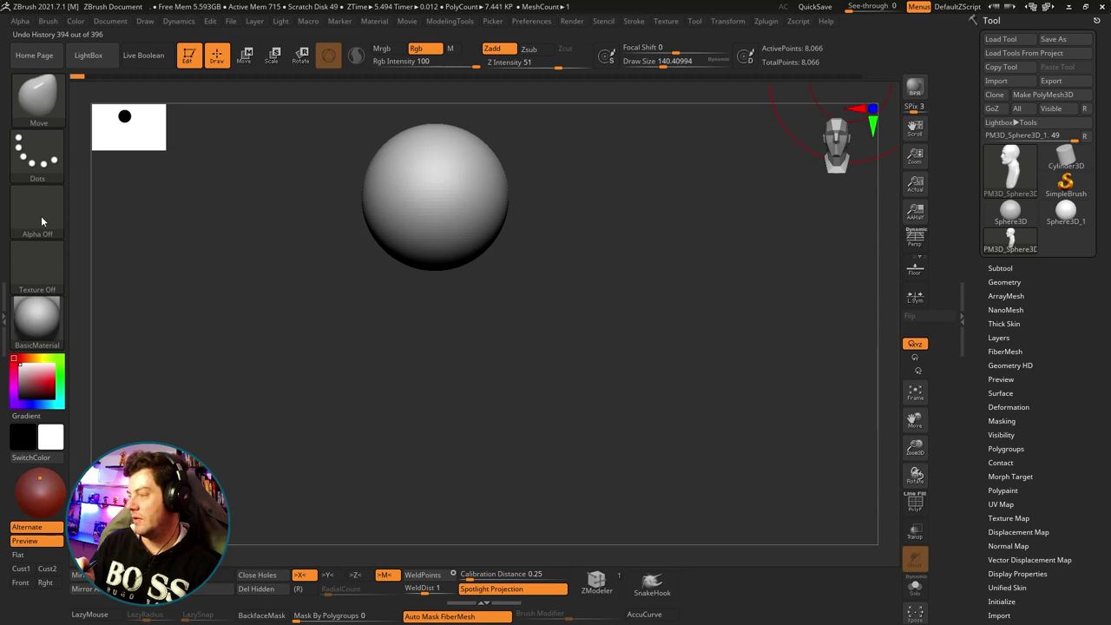
Replay the undo history to restore the bust, then inspect its back and side profiles.
{"action": "mouse_move", "coordinate": [42, 222]}
{"action": "left_mouse_down"}
{"action": "mouse_move", "coordinate": [148, 226]}
{"action": "mouse_move", "coordinate": [654, 171]}
{"action": "mouse_move", "coordinate": [859, 176]}
{"action": "mouse_move", "coordinate": [855, 187]}
{"action": "left_mouse_up"}
{"action": "mouse_move", "coordinate": [742, 235]}
{"action": "left_mouse_down"}
{"action": "mouse_move", "coordinate": [735, 266]}
{"action": "mouse_move", "coordinate": [571, 187]}
{"action": "left_mouse_up"}
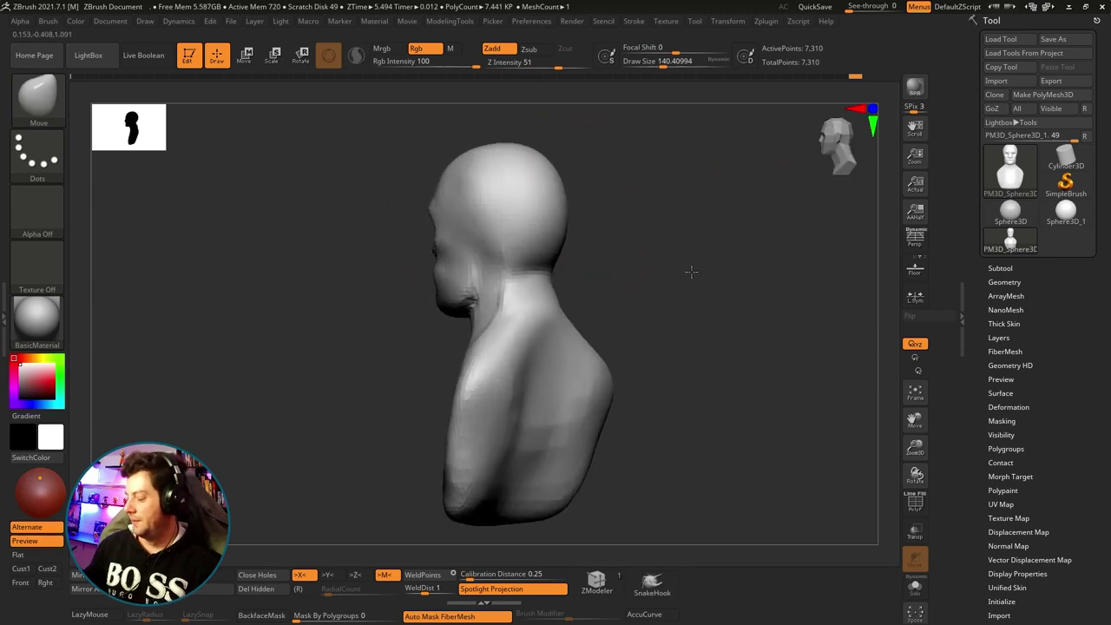
{"action": "mouse_move", "coordinate": [719, 222]}
{"action": "left_mouse_down"}
{"action": "mouse_move", "coordinate": [660, 295]}
{"action": "mouse_move", "coordinate": [752, 274]}
{"action": "mouse_move", "coordinate": [558, 273]}
{"action": "left_mouse_up"}
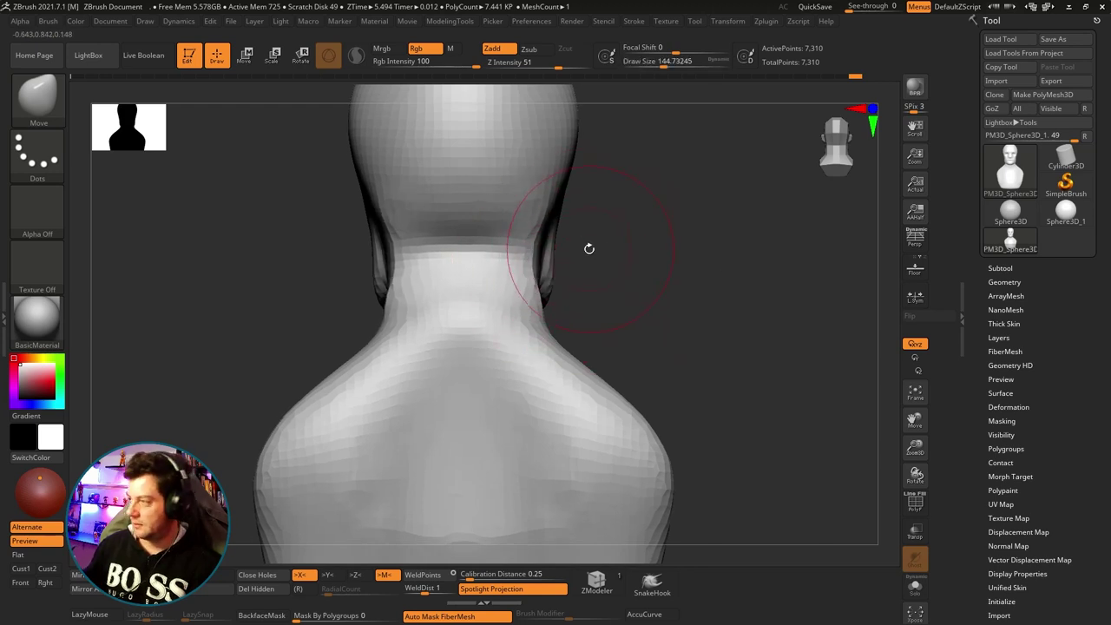
{"action": "left_click_drag", "start_coordinate": [645, 248], "coordinate": [532, 258]}
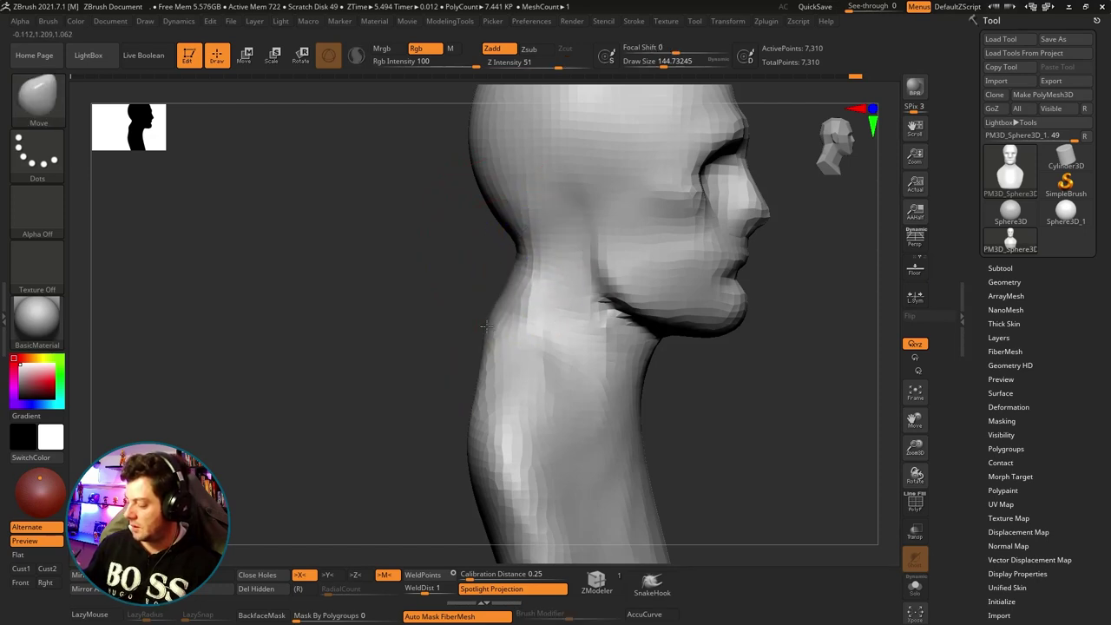
{"action": "right_click_drag", "start_coordinate": [484, 324], "coordinate": [479, 329]}
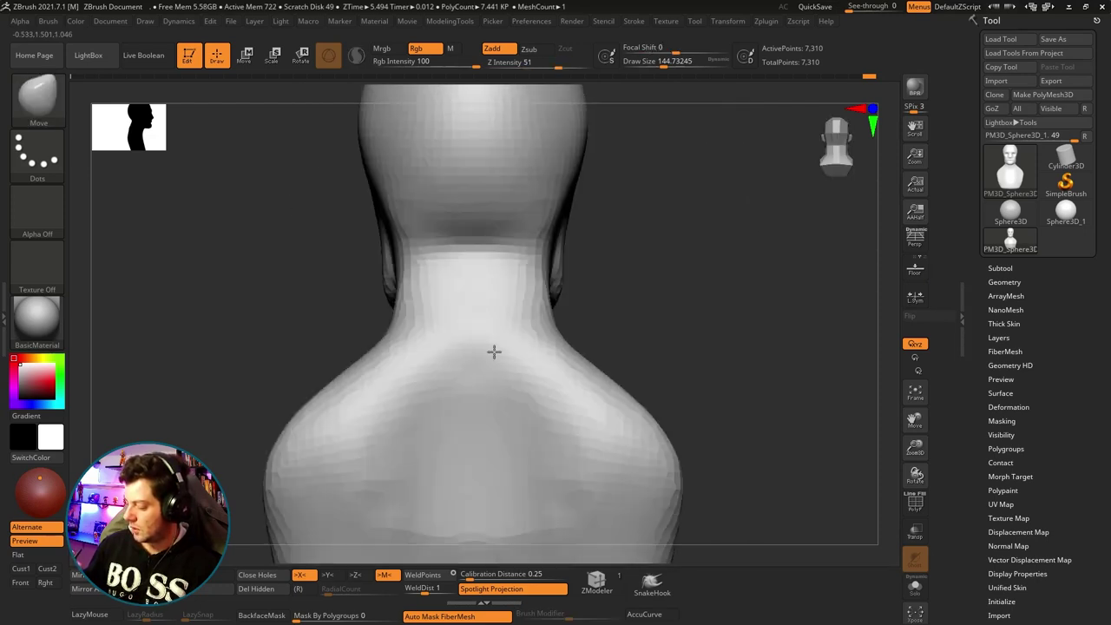
{"action": "mouse_move", "coordinate": [608, 246]}
{"action": "right_mouse_down"}
{"action": "mouse_move", "coordinate": [703, 265]}
{"action": "mouse_move", "coordinate": [573, 242]}
{"action": "mouse_move", "coordinate": [526, 268]}
{"action": "right_mouse_up"}
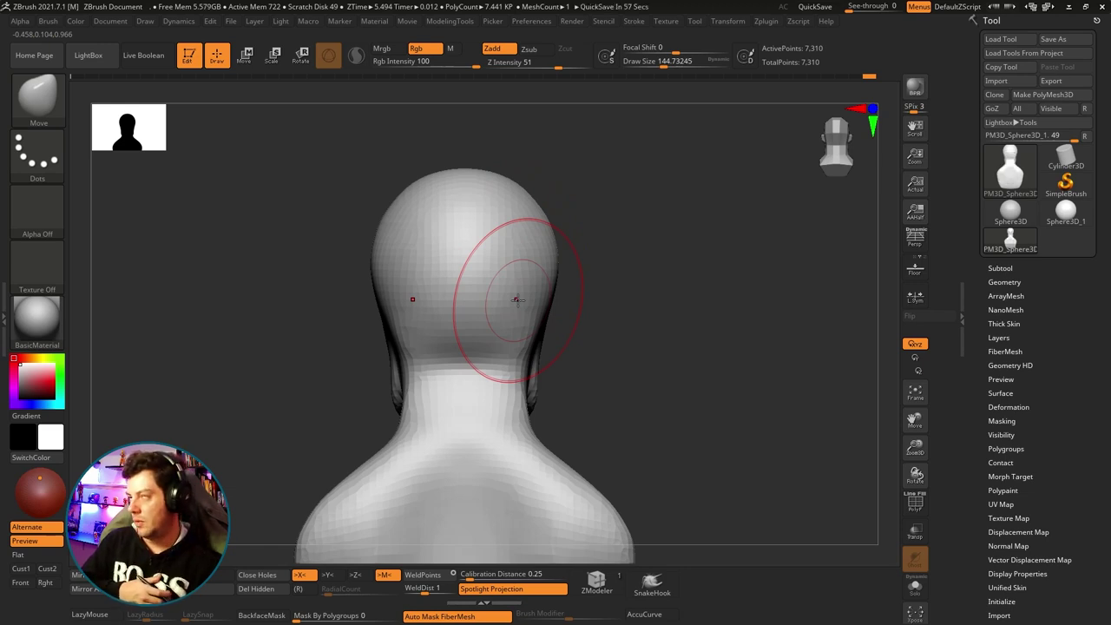
Shrink the Move brush and shape the head from front, three-quarter and left profile views.
{"action": "mouse_move", "coordinate": [516, 300]}
{"action": "right_mouse_down"}
{"action": "mouse_move", "coordinate": [610, 258]}
{"action": "mouse_move", "coordinate": [556, 264]}
{"action": "right_mouse_up"}
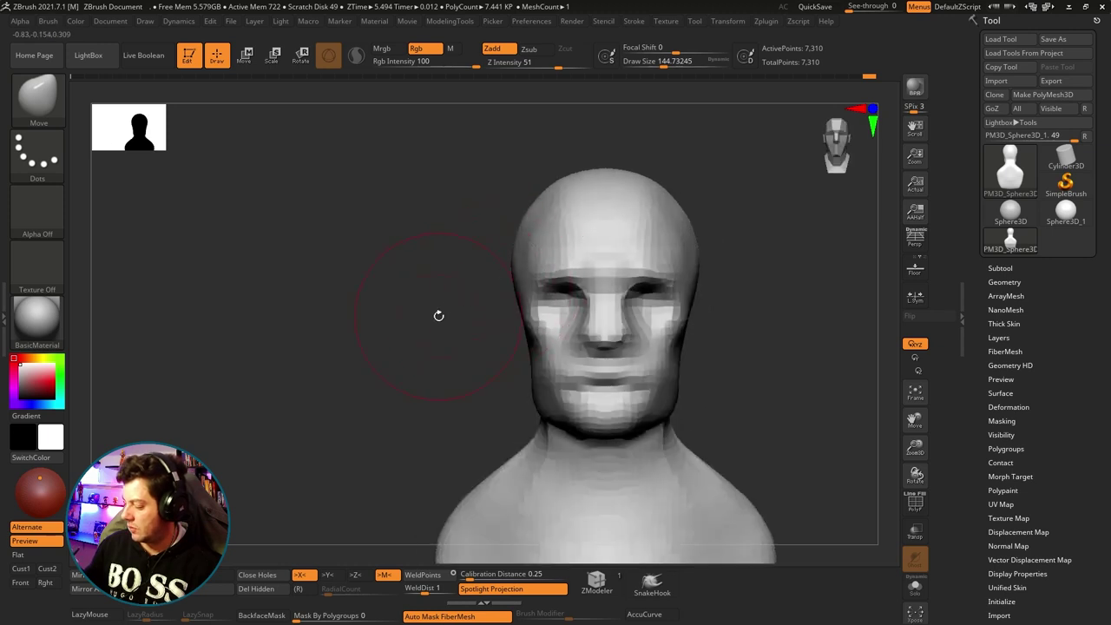
{"action": "right_click_drag", "start_coordinate": [439, 315], "coordinate": [521, 281]}
{"action": "key", "text": "s"}
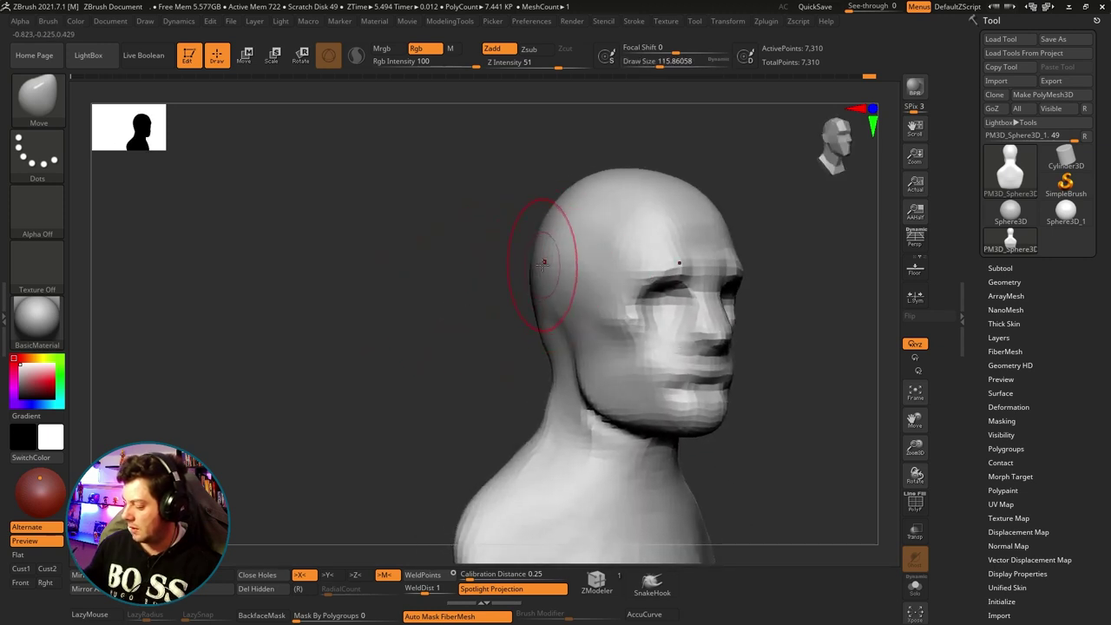
{"action": "right_click_drag", "start_coordinate": [494, 322], "coordinate": [543, 261]}
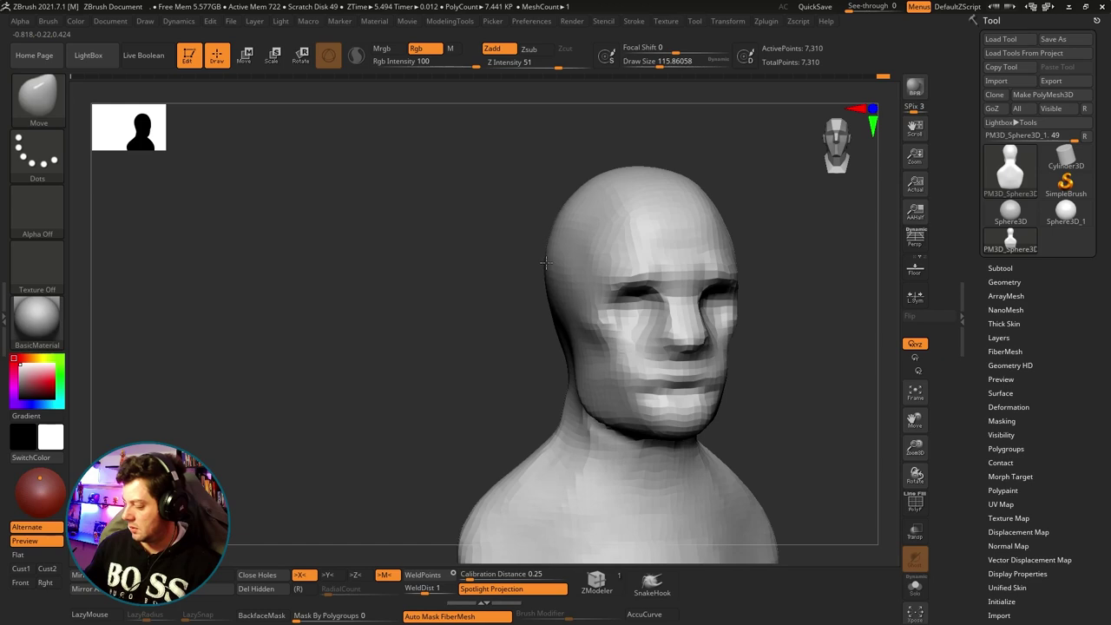
{"action": "mouse_move", "coordinate": [776, 230]}
{"action": "right_mouse_down"}
{"action": "mouse_move", "coordinate": [749, 228]}
{"action": "mouse_move", "coordinate": [777, 283]}
{"action": "mouse_move", "coordinate": [715, 228]}
{"action": "mouse_move", "coordinate": [677, 246]}
{"action": "mouse_move", "coordinate": [625, 243]}
{"action": "mouse_move", "coordinate": [651, 258]}
{"action": "mouse_move", "coordinate": [679, 255]}
{"action": "mouse_move", "coordinate": [683, 240]}
{"action": "mouse_move", "coordinate": [682, 269]}
{"action": "mouse_move", "coordinate": [721, 270]}
{"action": "mouse_move", "coordinate": [667, 281]}
{"action": "mouse_move", "coordinate": [694, 271]}
{"action": "mouse_move", "coordinate": [662, 269]}
{"action": "mouse_move", "coordinate": [656, 291]}
{"action": "mouse_move", "coordinate": [703, 273]}
{"action": "mouse_move", "coordinate": [678, 257]}
{"action": "mouse_move", "coordinate": [660, 276]}
{"action": "mouse_move", "coordinate": [704, 281]}
{"action": "mouse_move", "coordinate": [663, 280]}
{"action": "mouse_move", "coordinate": [707, 287]}
{"action": "mouse_move", "coordinate": [632, 291]}
{"action": "mouse_move", "coordinate": [630, 278]}
{"action": "mouse_move", "coordinate": [608, 278]}
{"action": "mouse_move", "coordinate": [640, 261]}
{"action": "right_mouse_up"}
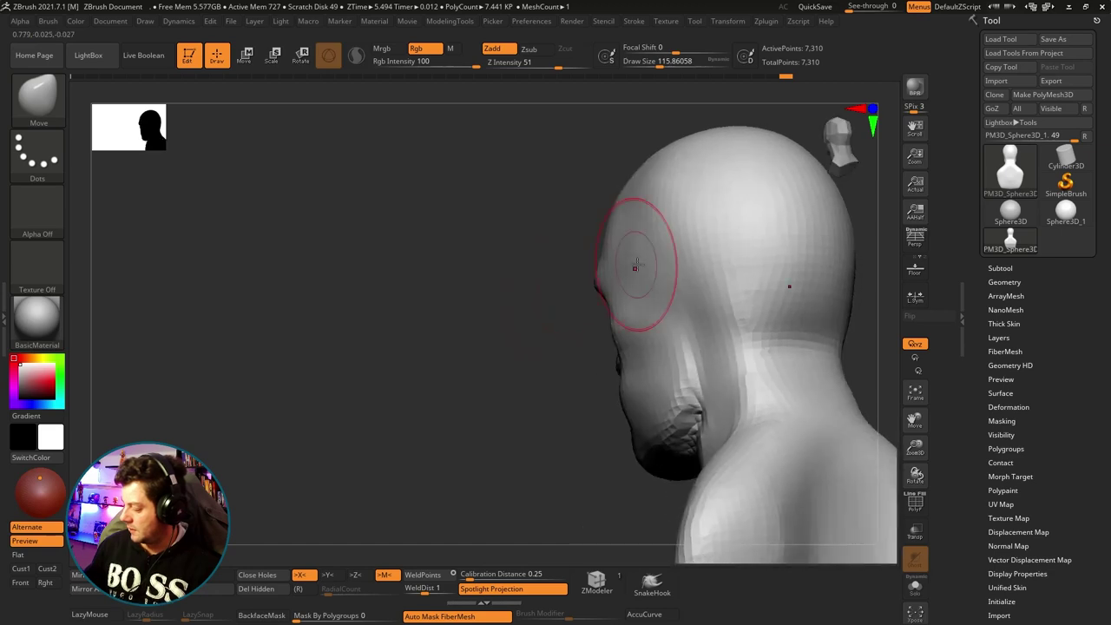
Enlarge the Move brush slightly and shape the brow from front and side views.
{"action": "key", "text": "s"}
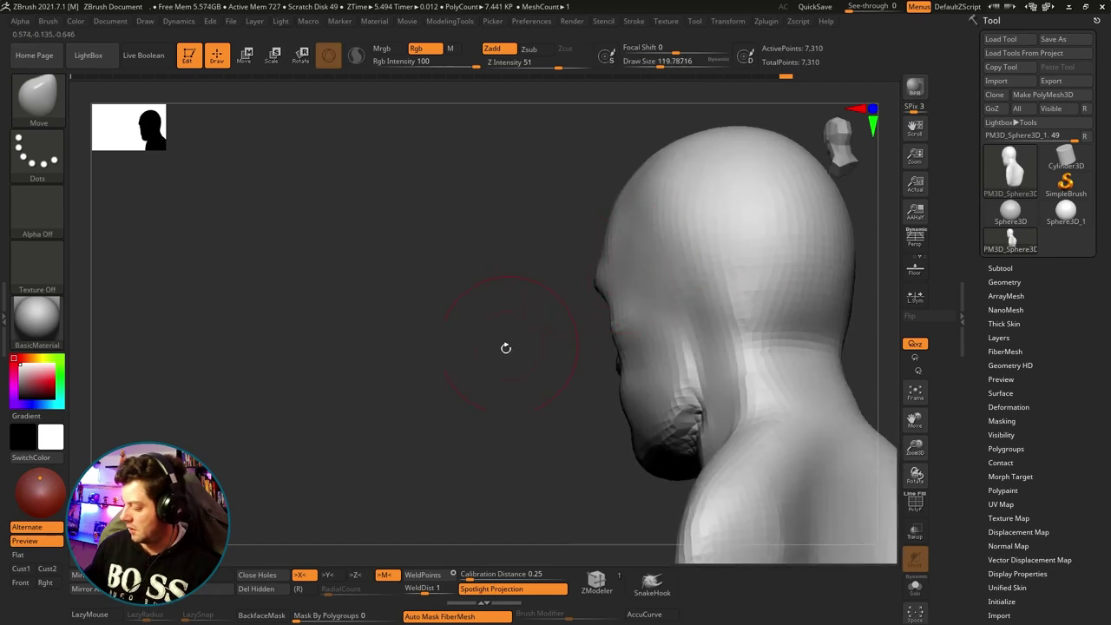
{"action": "mouse_move", "coordinate": [506, 348]}
{"action": "right_mouse_down"}
{"action": "mouse_move", "coordinate": [596, 317]}
{"action": "mouse_move", "coordinate": [680, 258]}
{"action": "mouse_move", "coordinate": [649, 280]}
{"action": "mouse_move", "coordinate": [660, 247]}
{"action": "right_mouse_up"}
{"action": "mouse_move", "coordinate": [722, 261]}
{"action": "right_mouse_down"}
{"action": "mouse_move", "coordinate": [729, 278]}
{"action": "mouse_move", "coordinate": [704, 260]}
{"action": "mouse_move", "coordinate": [726, 275]}
{"action": "mouse_move", "coordinate": [704, 198]}
{"action": "mouse_move", "coordinate": [691, 227]}
{"action": "mouse_move", "coordinate": [751, 215]}
{"action": "right_mouse_up"}
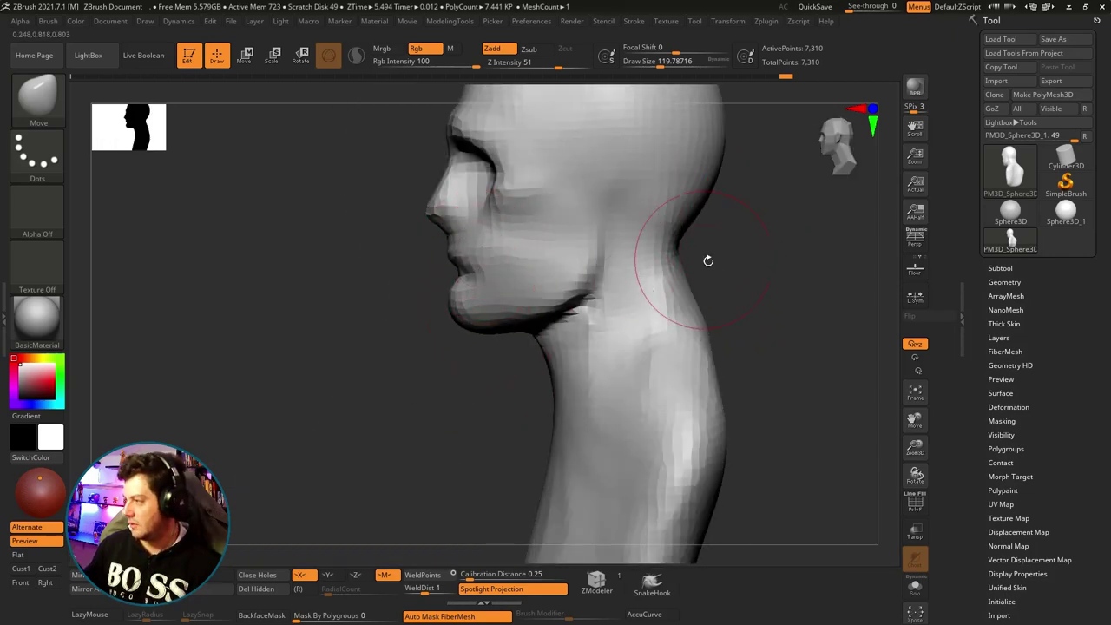
{"action": "mouse_move", "coordinate": [738, 220]}
{"action": "right_mouse_down"}
{"action": "mouse_move", "coordinate": [784, 255]}
{"action": "mouse_move", "coordinate": [747, 279]}
{"action": "right_mouse_up"}
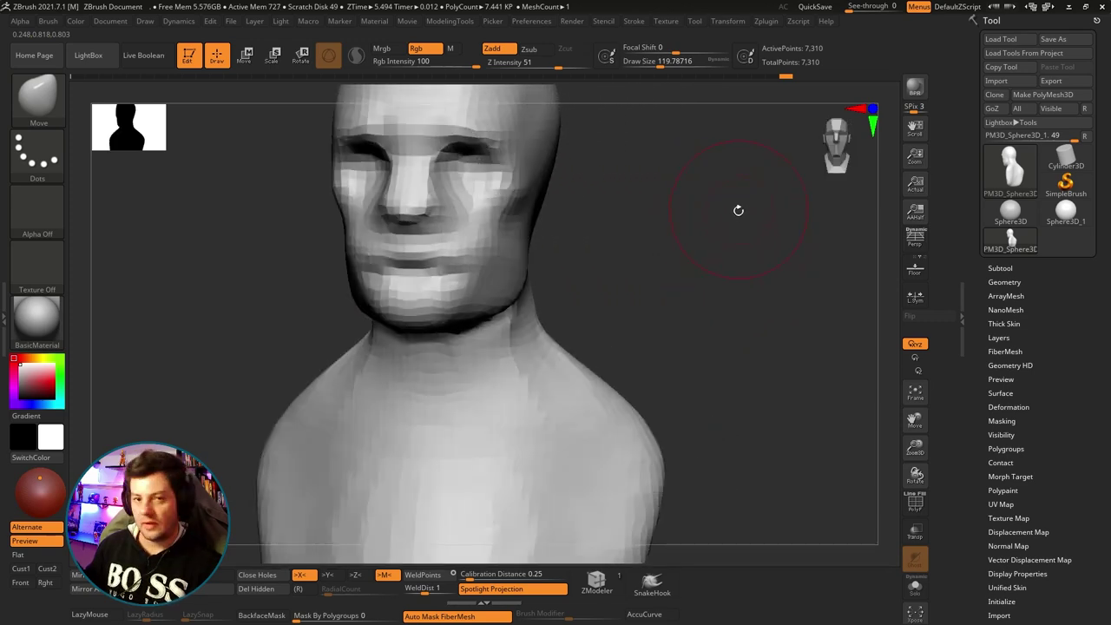
{"action": "mouse_move", "coordinate": [751, 260]}
{"action": "right_mouse_down"}
{"action": "mouse_move", "coordinate": [781, 257]}
{"action": "mouse_move", "coordinate": [746, 275]}
{"action": "mouse_move", "coordinate": [782, 257]}
{"action": "mouse_move", "coordinate": [706, 269]}
{"action": "mouse_move", "coordinate": [672, 261]}
{"action": "mouse_move", "coordinate": [425, 372]}
{"action": "mouse_move", "coordinate": [459, 455]}
{"action": "mouse_move", "coordinate": [541, 218]}
{"action": "right_mouse_up"}
Reduce Draw Size to about 97 and refine the nose tip, checking front and profile views.
{"action": "key", "text": "s"}
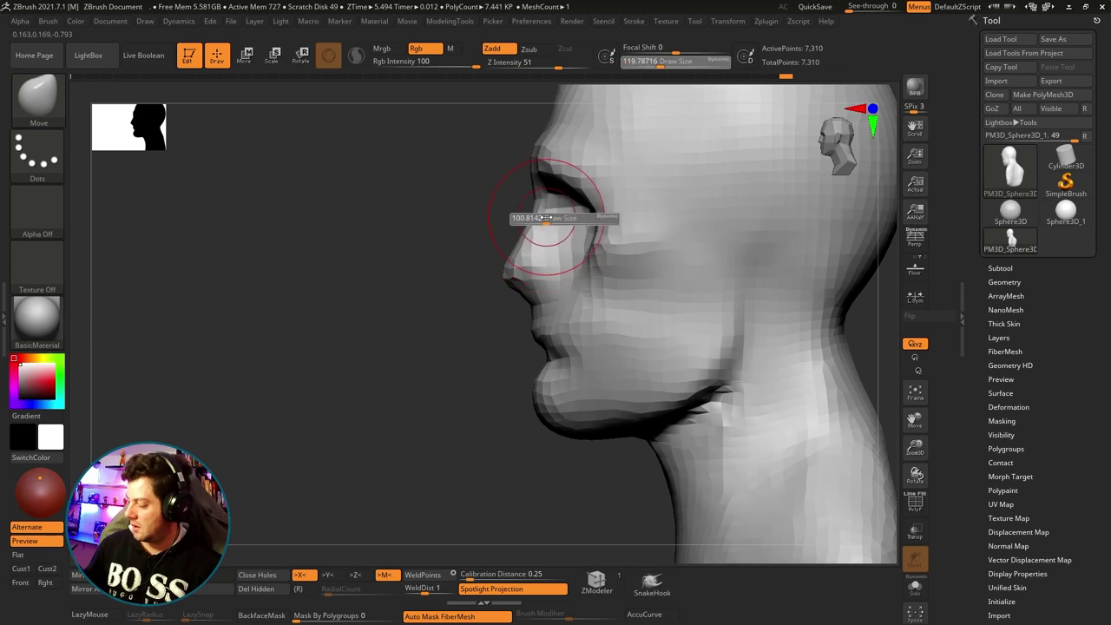
{"action": "left_click_drag", "start_coordinate": [541, 218], "coordinate": [533, 201]}
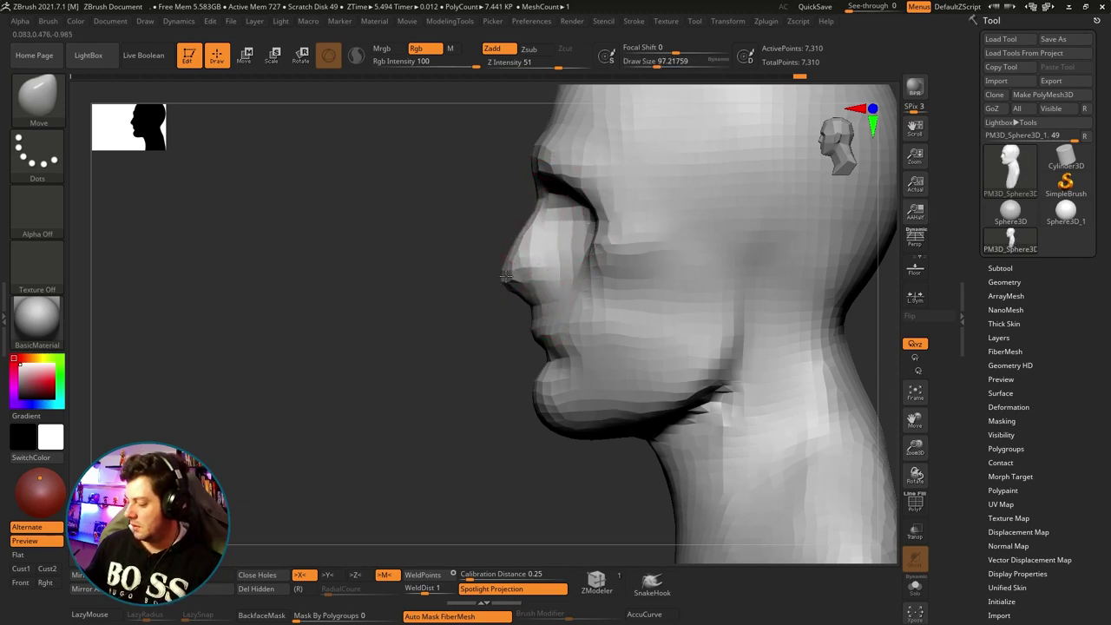
{"action": "mouse_move", "coordinate": [490, 313]}
{"action": "right_mouse_down"}
{"action": "mouse_move", "coordinate": [461, 368]}
{"action": "mouse_move", "coordinate": [503, 365]}
{"action": "mouse_move", "coordinate": [563, 301]}
{"action": "right_mouse_up"}
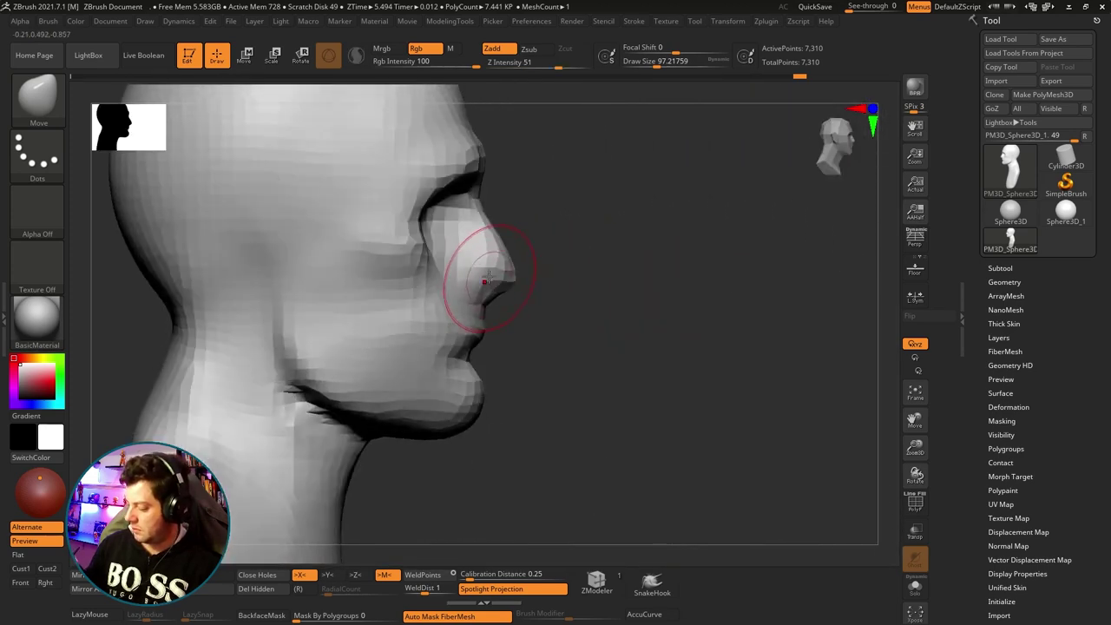
{"action": "mouse_move", "coordinate": [492, 291]}
{"action": "right_mouse_down"}
{"action": "mouse_move", "coordinate": [588, 307]}
{"action": "mouse_move", "coordinate": [552, 347]}
{"action": "mouse_move", "coordinate": [496, 354]}
{"action": "right_mouse_up"}
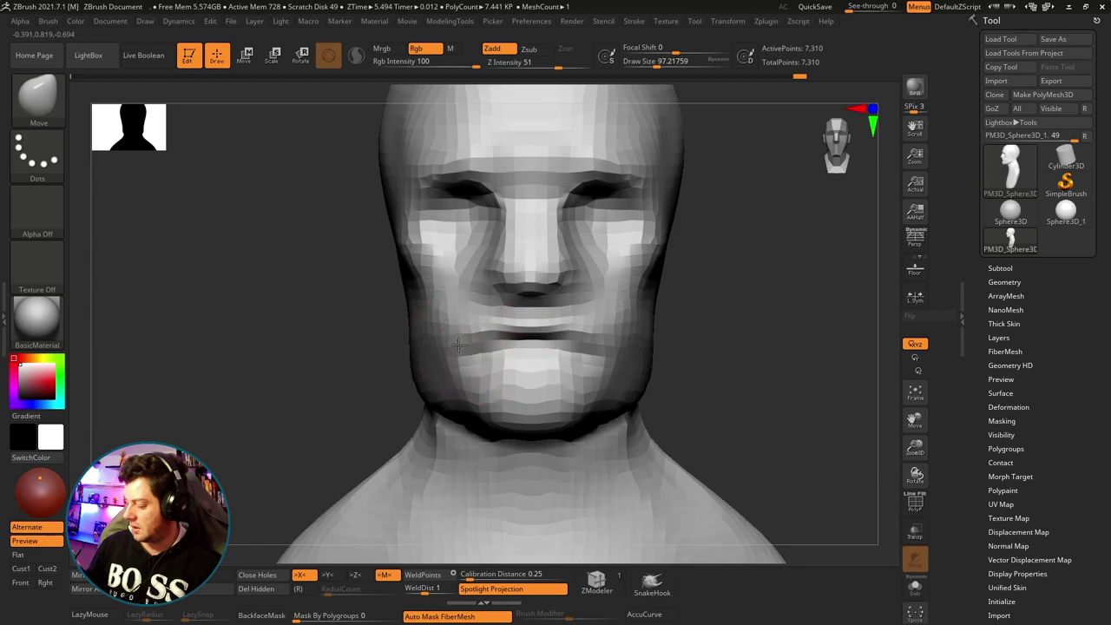
{"action": "right_click_drag", "start_coordinate": [706, 354], "coordinate": [452, 347]}
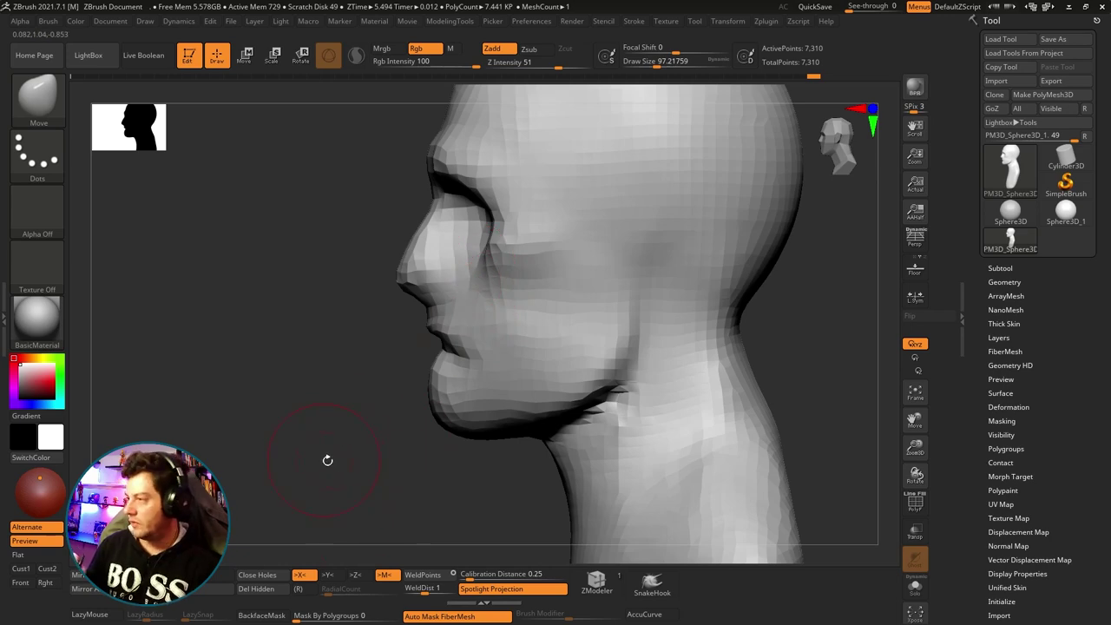
{"action": "right_click_drag", "start_coordinate": [328, 460], "coordinate": [486, 460]}
Lasso-mask part of the neck, then move and smooth the neck below the jaw.
{"action": "right_click_drag", "start_coordinate": [643, 295], "coordinate": [643, 249], "text": "alt"}
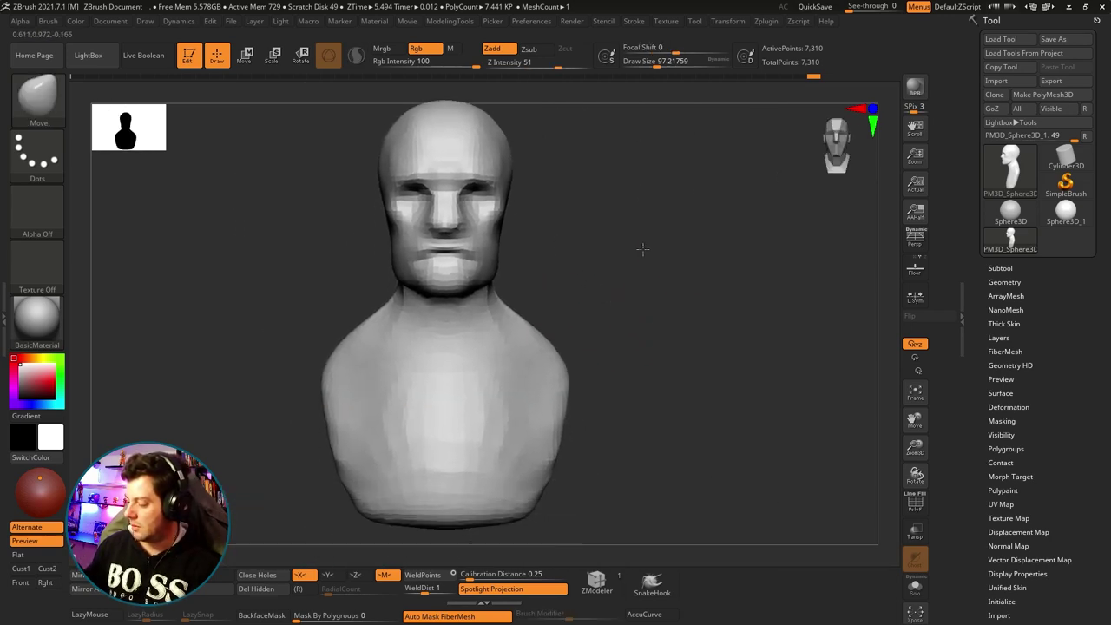
{"action": "right_click_drag", "start_coordinate": [707, 261], "coordinate": [541, 298]}
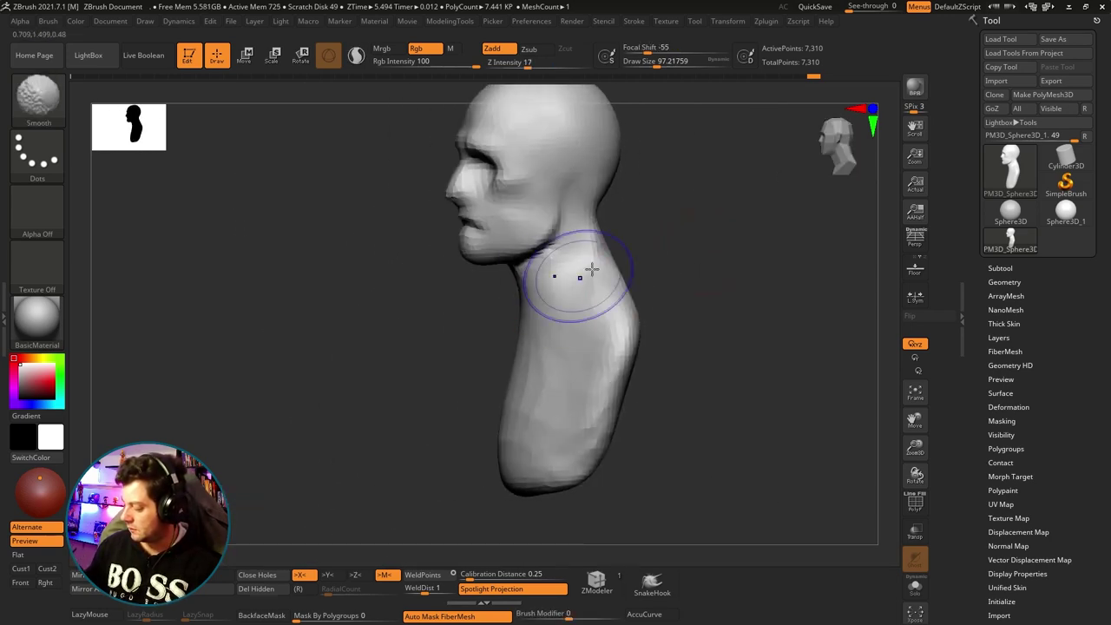
{"action": "mouse_move", "coordinate": [591, 270]}
{"action": "right_mouse_down"}
{"action": "mouse_move", "coordinate": [685, 253]}
{"action": "mouse_move", "coordinate": [579, 260]}
{"action": "right_mouse_up"}
{"action": "left_click_drag", "start_coordinate": [579, 260], "coordinate": [558, 260], "text": "ctrl"}
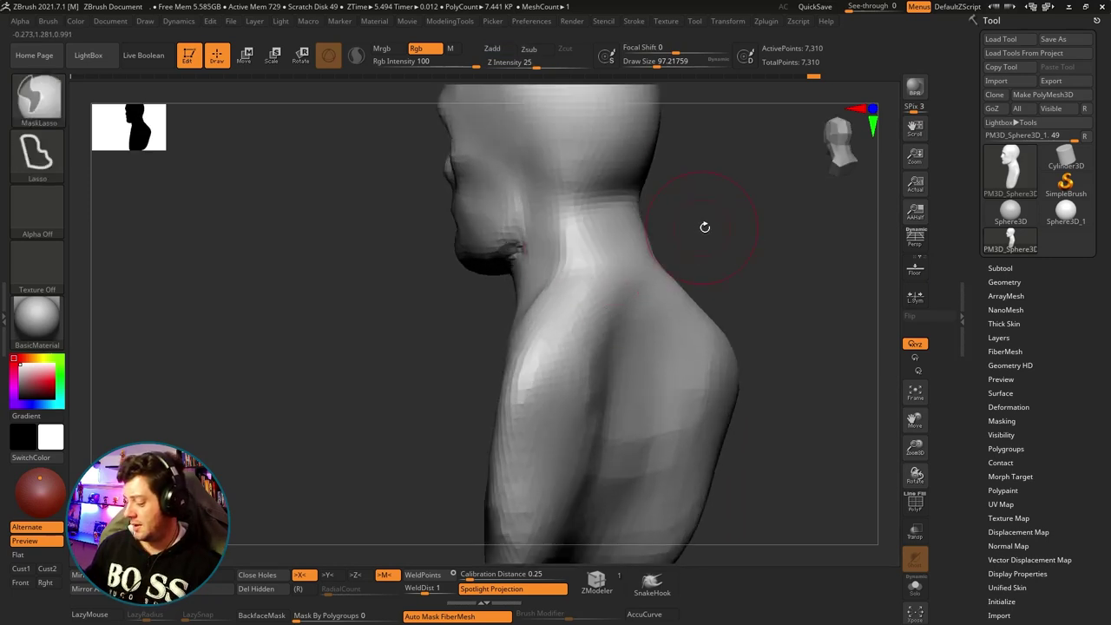
{"action": "mouse_move", "coordinate": [705, 227]}
{"action": "right_mouse_down"}
{"action": "mouse_move", "coordinate": [764, 231]}
{"action": "mouse_move", "coordinate": [527, 281]}
{"action": "right_mouse_up"}
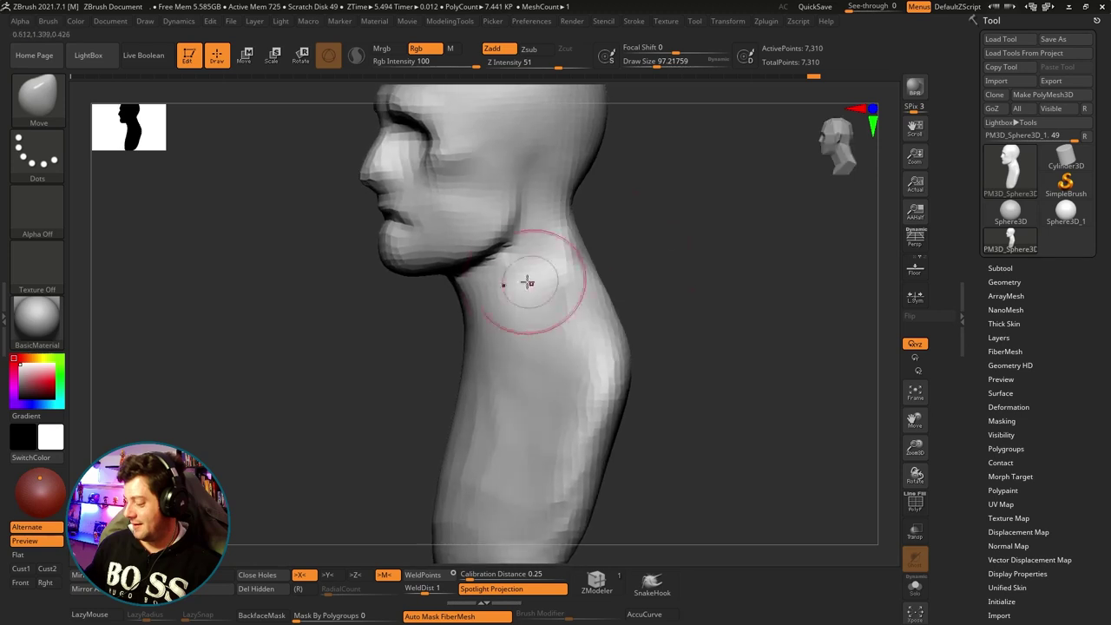
{"action": "mouse_move", "coordinate": [527, 282]}
{"action": "left_mouse_down"}
{"action": "mouse_move", "coordinate": [496, 272]}
{"action": "mouse_move", "coordinate": [508, 228]}
{"action": "mouse_move", "coordinate": [541, 241]}
{"action": "left_mouse_up"}
{"action": "mouse_move", "coordinate": [637, 241]}
{"action": "right_mouse_down"}
{"action": "mouse_move", "coordinate": [699, 231]}
{"action": "mouse_move", "coordinate": [681, 268]}
{"action": "mouse_move", "coordinate": [694, 298]}
{"action": "mouse_move", "coordinate": [729, 263]}
{"action": "mouse_move", "coordinate": [678, 263]}
{"action": "mouse_move", "coordinate": [707, 258]}
{"action": "right_mouse_up"}
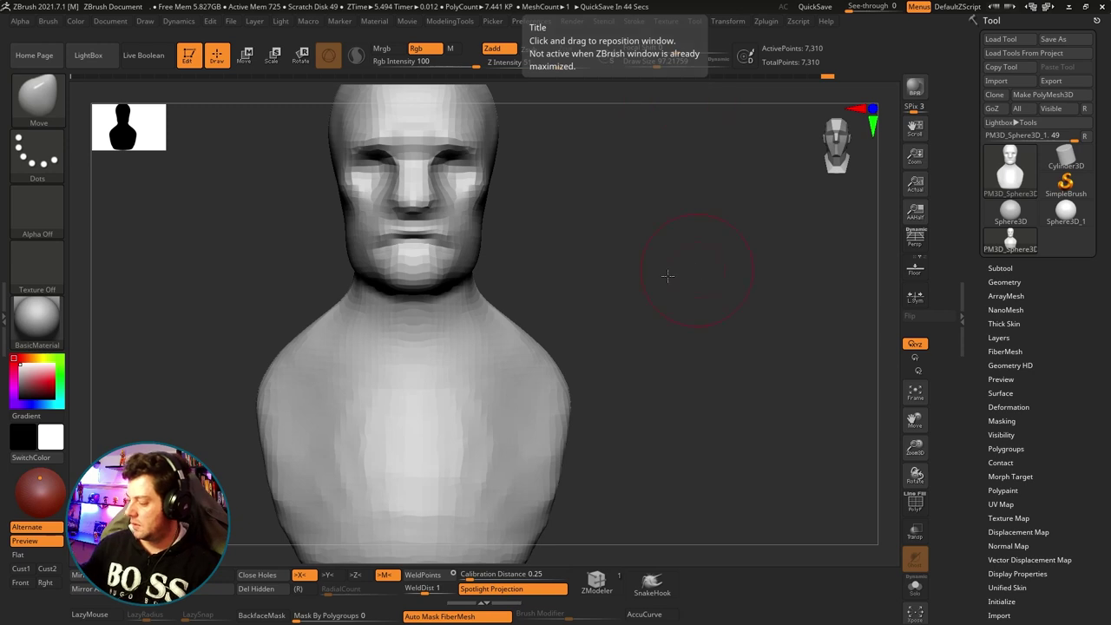
Set Draw Size to about 104 and Shift-smooth the back of the neck.
{"action": "left_click_drag", "start_coordinate": [608, 295], "coordinate": [683, 273]}
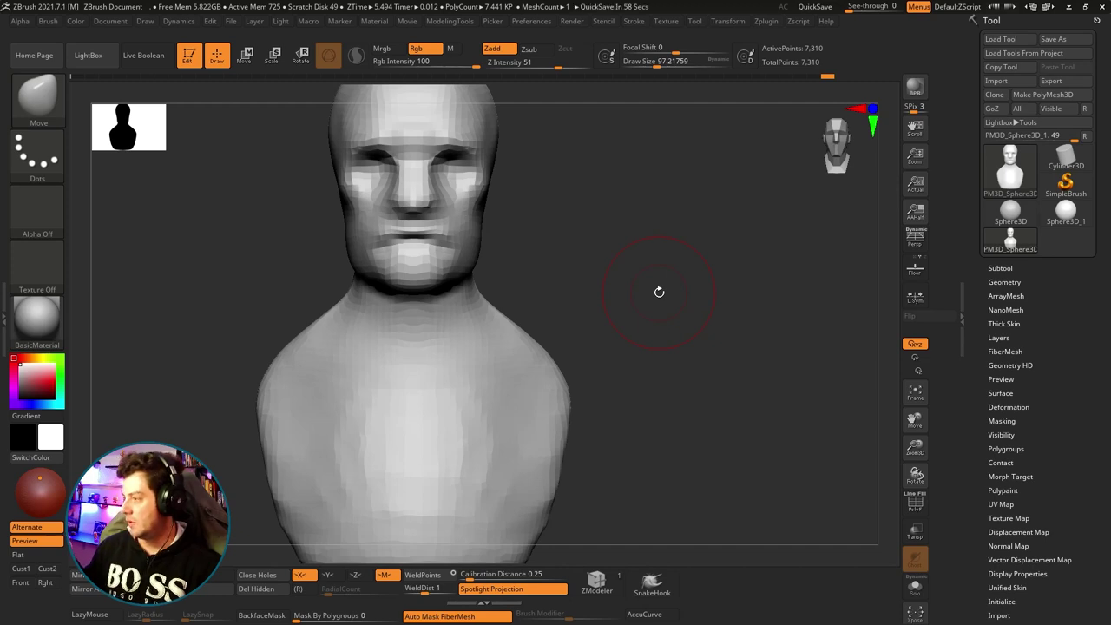
{"action": "mouse_move", "coordinate": [659, 291]}
{"action": "left_mouse_down"}
{"action": "mouse_move", "coordinate": [697, 293]}
{"action": "mouse_move", "coordinate": [687, 265]}
{"action": "mouse_move", "coordinate": [640, 268]}
{"action": "mouse_move", "coordinate": [670, 278]}
{"action": "mouse_move", "coordinate": [587, 278]}
{"action": "mouse_move", "coordinate": [608, 250]}
{"action": "mouse_move", "coordinate": [652, 253]}
{"action": "mouse_move", "coordinate": [662, 231]}
{"action": "mouse_move", "coordinate": [613, 266]}
{"action": "left_mouse_up"}
{"action": "key", "text": "s"}
{"action": "mouse_move", "coordinate": [471, 264]}
{"action": "left_mouse_down"}
{"action": "mouse_move", "coordinate": [463, 258]}
{"action": "mouse_move", "coordinate": [464, 295]}
{"action": "left_mouse_up"}
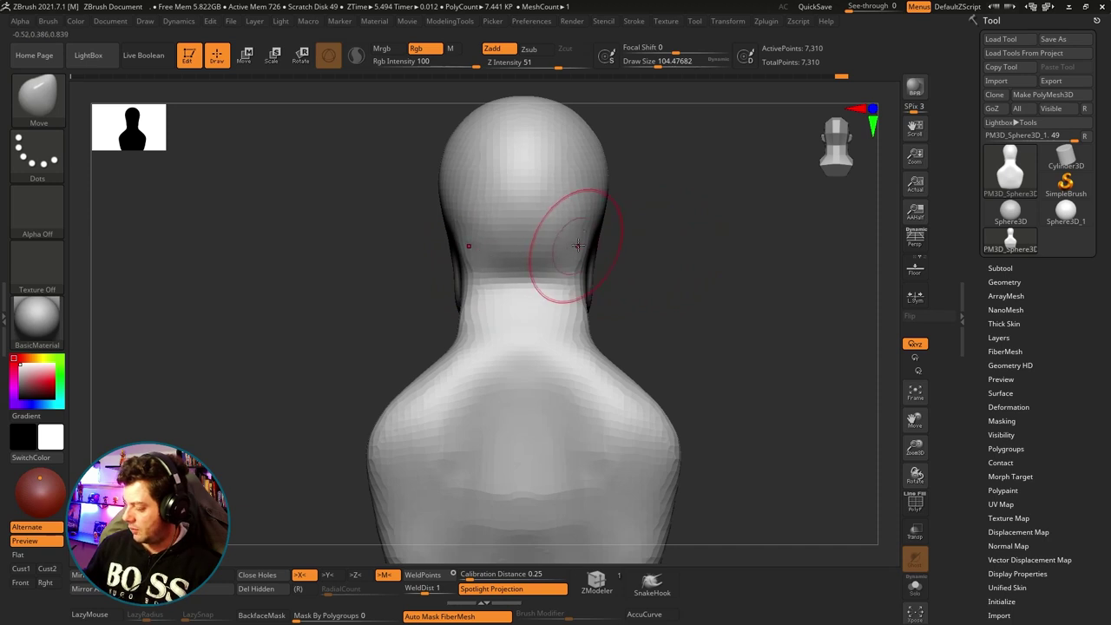
{"action": "key", "text": "shift"}
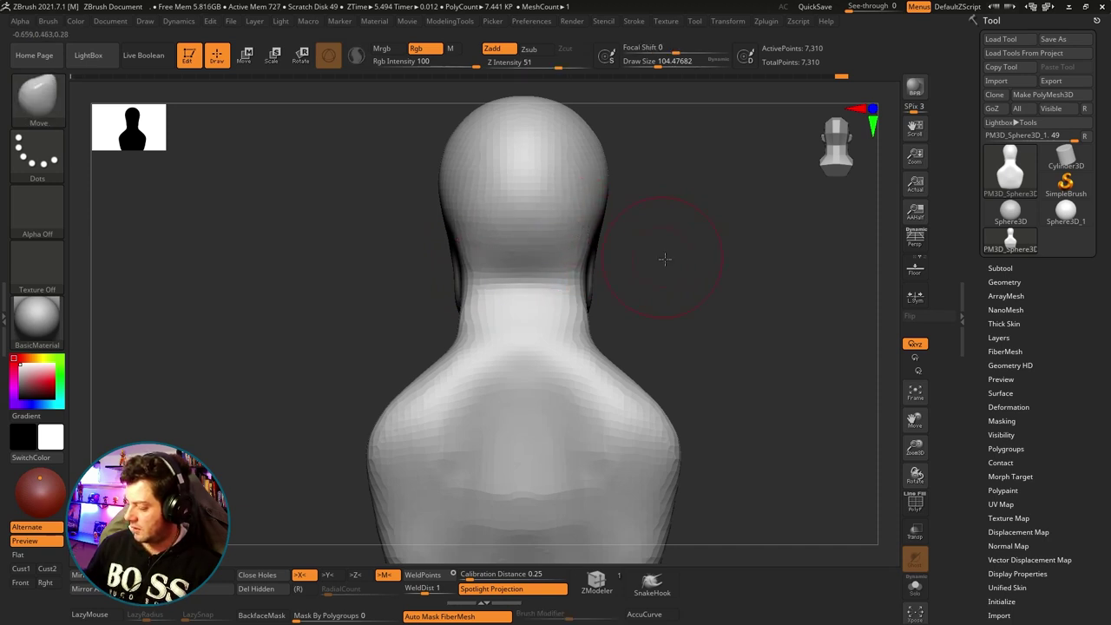
{"action": "right_click_drag", "start_coordinate": [526, 278], "coordinate": [574, 307]}
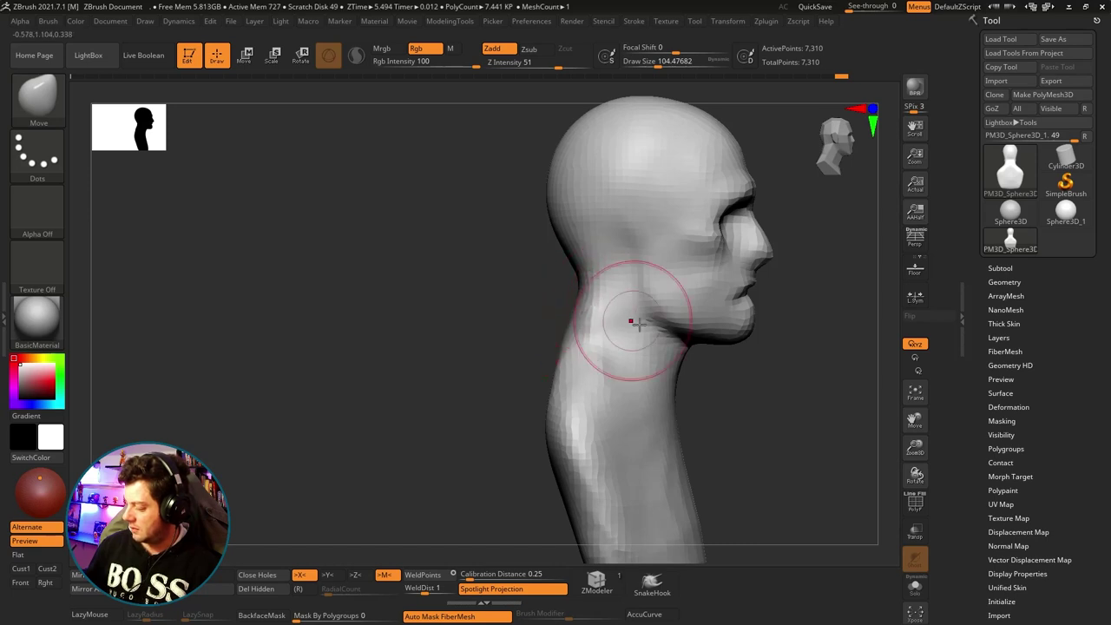
{"action": "mouse_move", "coordinate": [633, 348]}
{"action": "right_mouse_down"}
{"action": "mouse_move", "coordinate": [633, 333]}
{"action": "mouse_move", "coordinate": [619, 330]}
{"action": "mouse_move", "coordinate": [665, 342]}
{"action": "mouse_move", "coordinate": [515, 182]}
{"action": "mouse_move", "coordinate": [672, 293]}
{"action": "mouse_move", "coordinate": [620, 270]}
{"action": "right_mouse_up"}
Shrink the brush slightly and refine the jaw and chin line from several angles.
{"action": "mouse_move", "coordinate": [685, 314]}
{"action": "right_mouse_down"}
{"action": "mouse_move", "coordinate": [674, 293]}
{"action": "mouse_move", "coordinate": [620, 285]}
{"action": "mouse_move", "coordinate": [744, 263]}
{"action": "mouse_move", "coordinate": [769, 330]}
{"action": "mouse_move", "coordinate": [717, 291]}
{"action": "mouse_move", "coordinate": [786, 303]}
{"action": "mouse_move", "coordinate": [776, 308]}
{"action": "mouse_move", "coordinate": [785, 313]}
{"action": "mouse_move", "coordinate": [650, 307]}
{"action": "right_mouse_up"}
{"action": "key", "text": "bracketleft"}
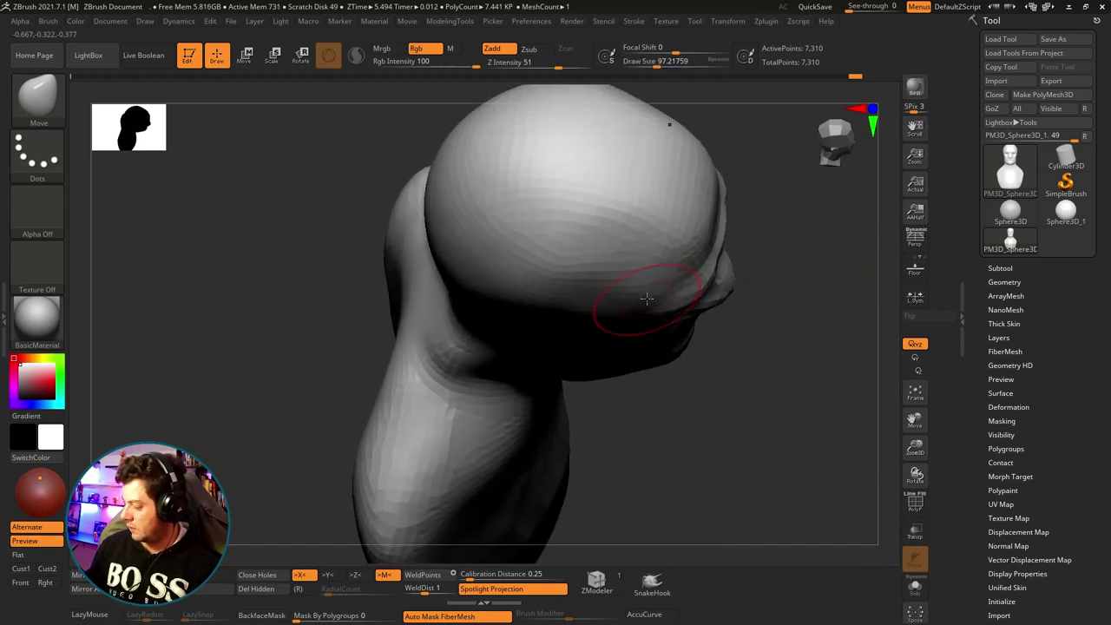
{"action": "mouse_move", "coordinate": [675, 360]}
{"action": "right_mouse_down"}
{"action": "mouse_move", "coordinate": [732, 266]}
{"action": "mouse_move", "coordinate": [707, 323]}
{"action": "mouse_move", "coordinate": [649, 310]}
{"action": "right_mouse_up"}
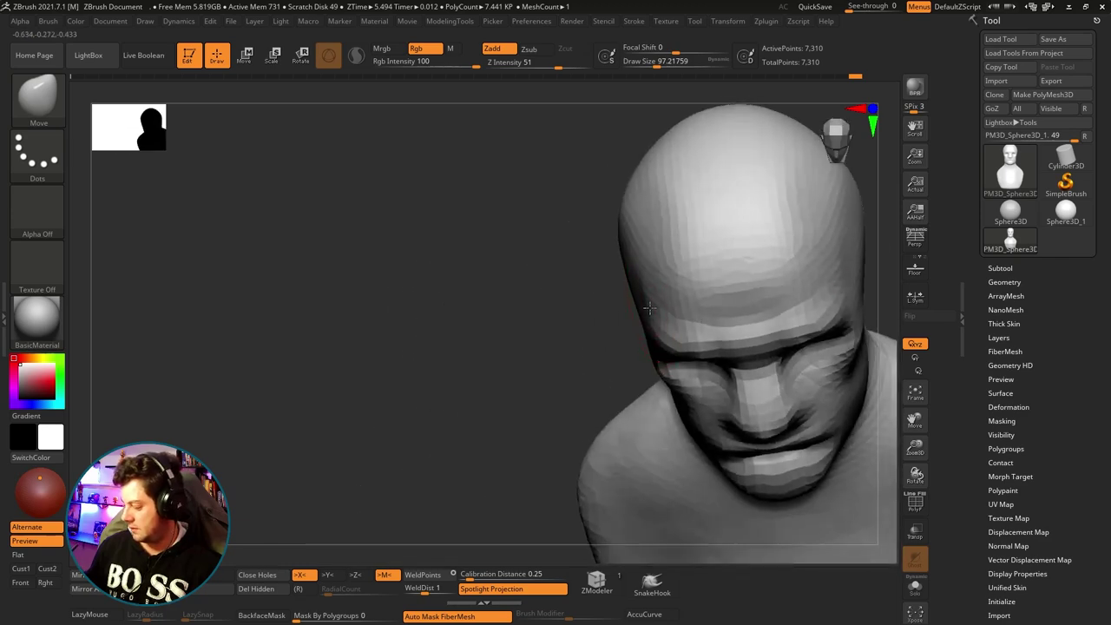
{"action": "mouse_move", "coordinate": [520, 375]}
{"action": "right_mouse_down"}
{"action": "mouse_move", "coordinate": [786, 233]}
{"action": "mouse_move", "coordinate": [658, 249]}
{"action": "mouse_move", "coordinate": [671, 339]}
{"action": "mouse_move", "coordinate": [730, 269]}
{"action": "mouse_move", "coordinate": [670, 297]}
{"action": "mouse_move", "coordinate": [717, 322]}
{"action": "mouse_move", "coordinate": [740, 276]}
{"action": "mouse_move", "coordinate": [715, 281]}
{"action": "right_mouse_up"}
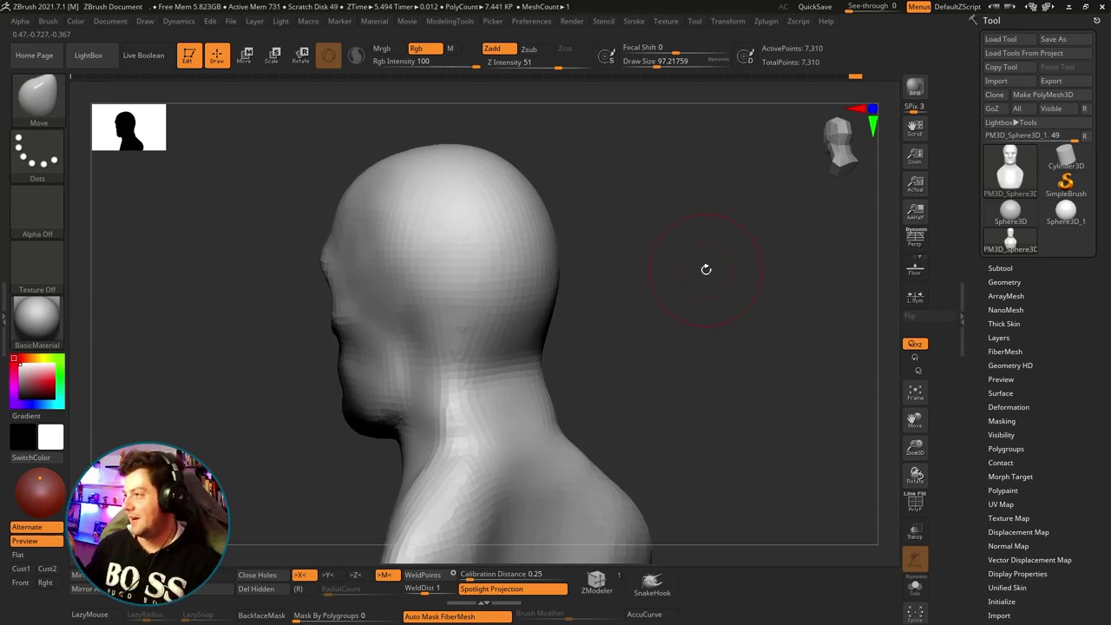
{"action": "mouse_move", "coordinate": [683, 224]}
{"action": "right_mouse_down"}
{"action": "mouse_move", "coordinate": [754, 235]}
{"action": "mouse_move", "coordinate": [769, 251]}
{"action": "mouse_move", "coordinate": [734, 246]}
{"action": "right_mouse_up"}
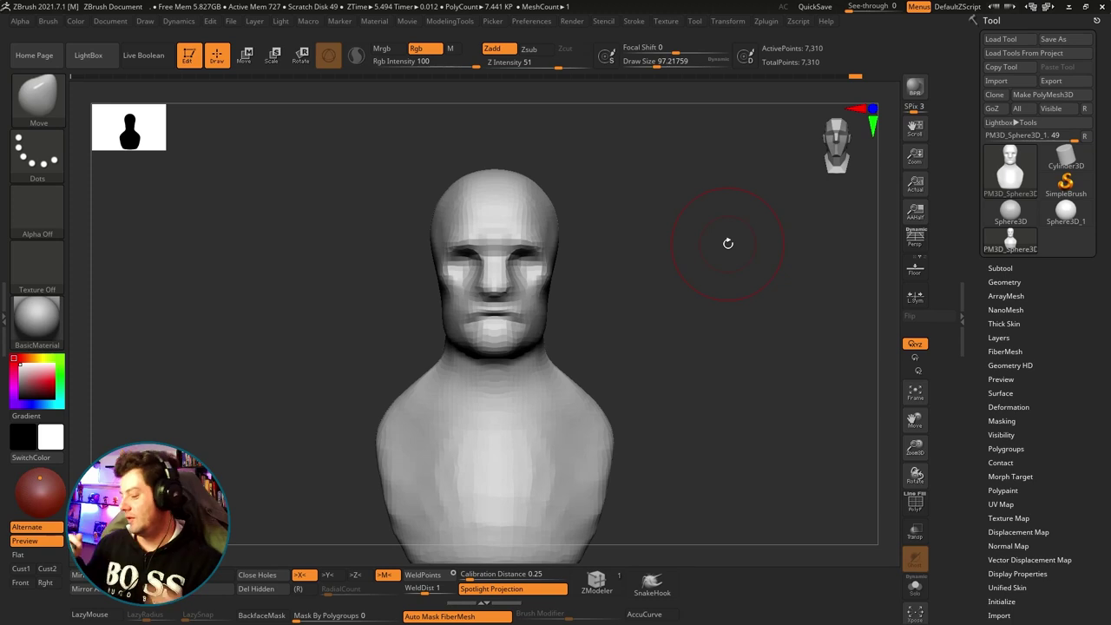
{"action": "mouse_move", "coordinate": [713, 326]}
{"action": "right_mouse_down", "text": "alt"}
{"action": "mouse_move", "coordinate": [717, 243]}
{"action": "mouse_move", "coordinate": [709, 294]}
{"action": "right_mouse_up", "text": "alt"}
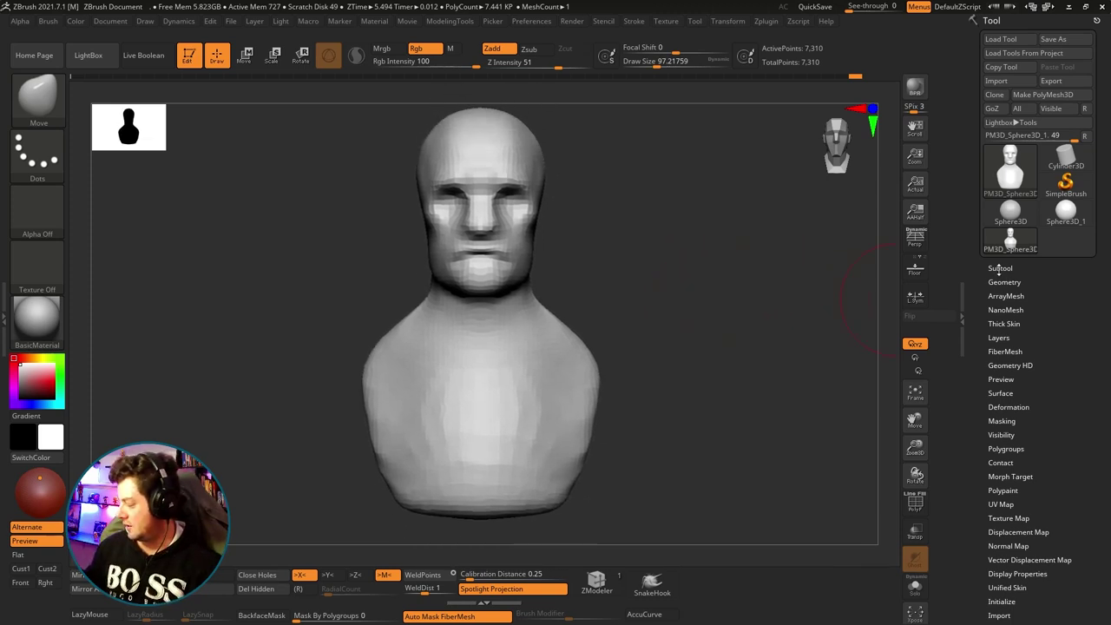
{"action": "mouse_move", "coordinate": [732, 297]}
{"action": "right_mouse_down"}
{"action": "mouse_move", "coordinate": [712, 292]}
{"action": "mouse_move", "coordinate": [787, 295]}
{"action": "mouse_move", "coordinate": [744, 290]}
{"action": "mouse_move", "coordinate": [720, 261]}
{"action": "right_mouse_up"}
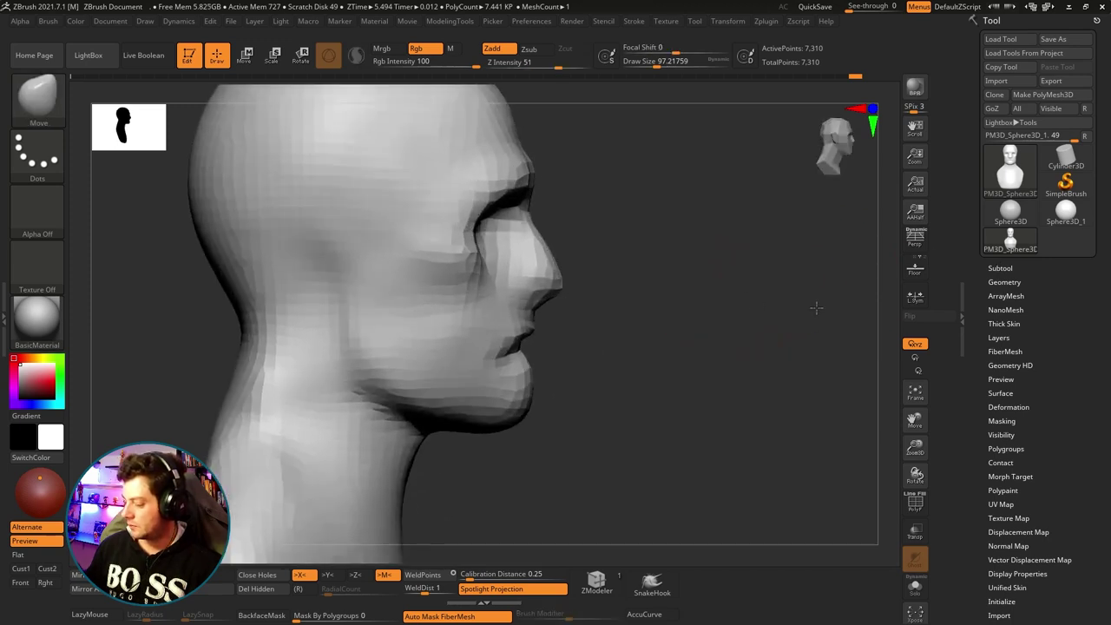
{"action": "mouse_move", "coordinate": [643, 269]}
{"action": "right_mouse_down"}
{"action": "mouse_move", "coordinate": [653, 270]}
{"action": "mouse_move", "coordinate": [621, 271]}
{"action": "mouse_move", "coordinate": [729, 260]}
{"action": "mouse_move", "coordinate": [682, 280]}
{"action": "mouse_move", "coordinate": [543, 239]}
{"action": "right_mouse_up"}
Select the DamStandard brush and check the head from both side profiles.
{"action": "key", "text": "b"}
{"action": "key", "text": "d"}
{"action": "key", "text": "s"}
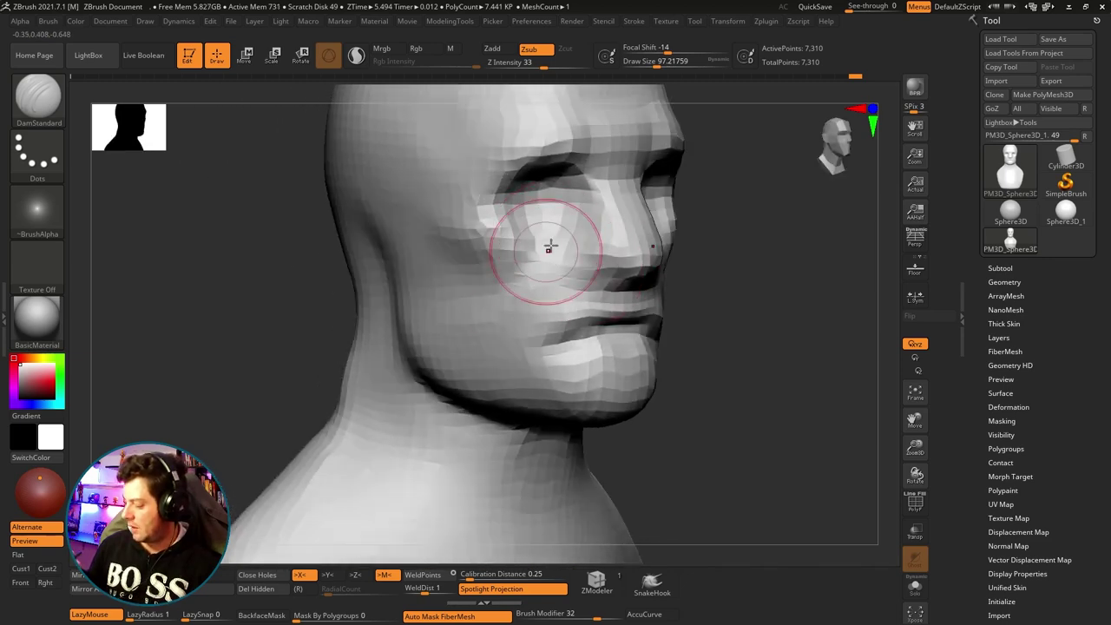
{"action": "mouse_move", "coordinate": [596, 350]}
{"action": "right_mouse_down"}
{"action": "mouse_move", "coordinate": [660, 348]}
{"action": "mouse_move", "coordinate": [586, 308]}
{"action": "right_mouse_up"}
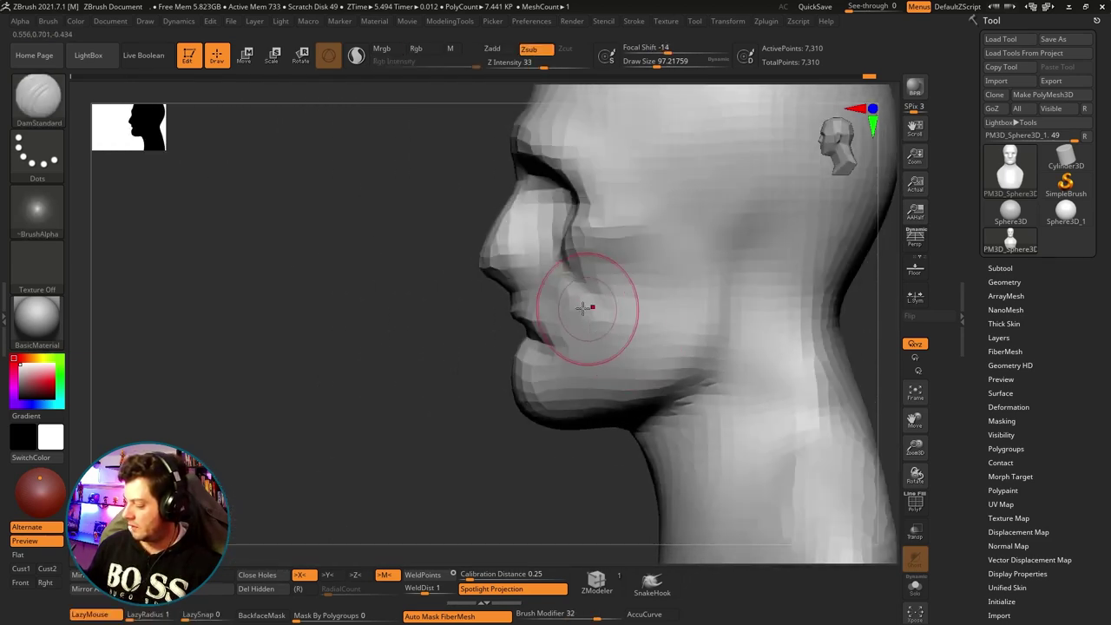
{"action": "right_click_drag", "start_coordinate": [550, 379], "coordinate": [657, 319]}
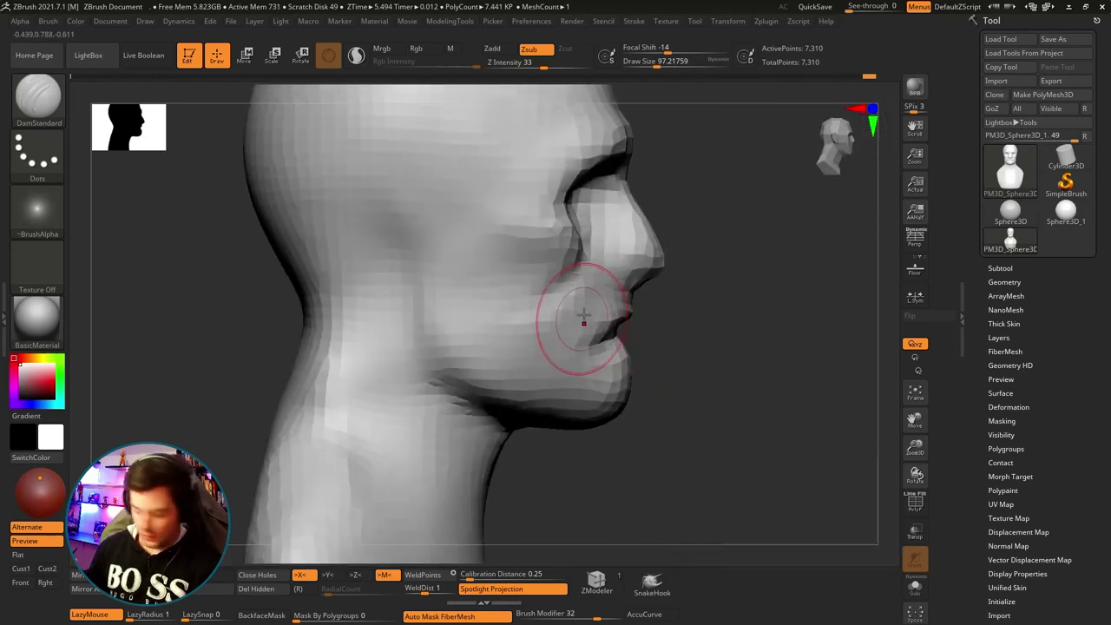
Build up clay on the lower cheeks and jaw with ClayBuildup, smooth it, then switch to Move.
{"action": "key", "text": "b"}
{"action": "key", "text": "c"}
{"action": "key", "text": "b"}
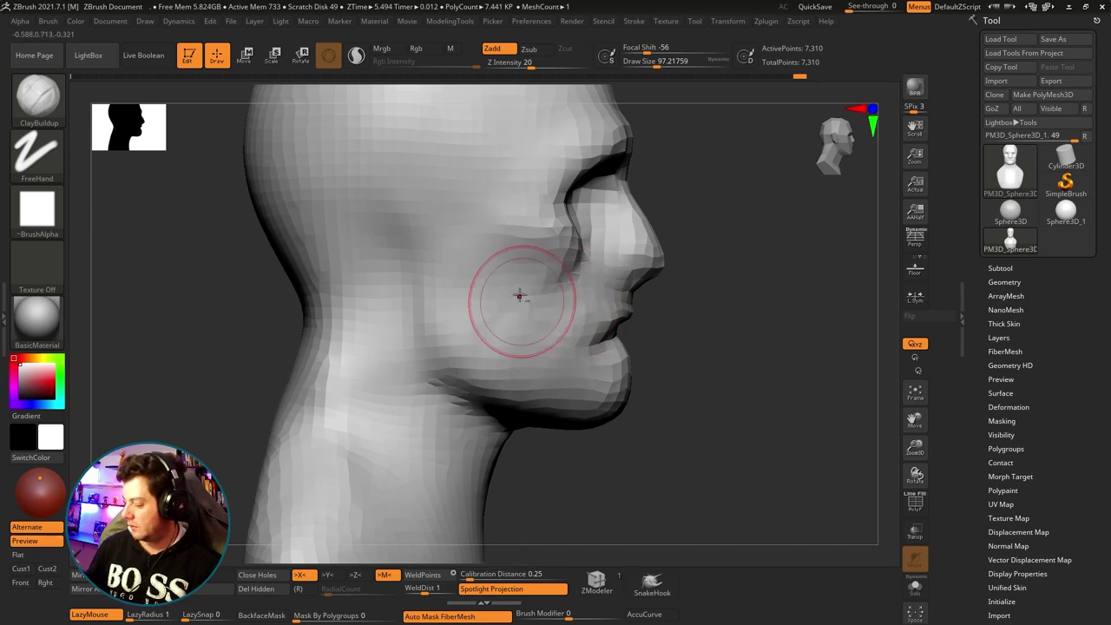
{"action": "left_click_drag", "start_coordinate": [519, 295], "coordinate": [590, 313]}
{"action": "right_click_drag", "start_coordinate": [634, 321], "coordinate": [535, 300]}
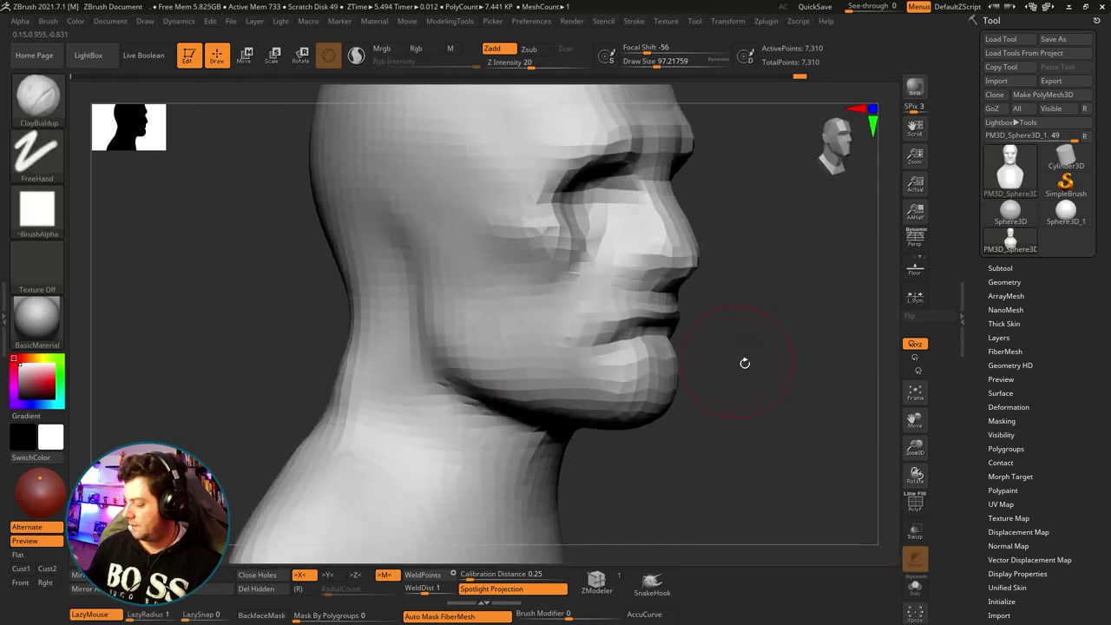
{"action": "mouse_move", "coordinate": [744, 365]}
{"action": "left_mouse_down"}
{"action": "mouse_move", "coordinate": [780, 330]}
{"action": "mouse_move", "coordinate": [690, 261]}
{"action": "mouse_move", "coordinate": [496, 307]}
{"action": "mouse_move", "coordinate": [533, 277]}
{"action": "mouse_move", "coordinate": [590, 262]}
{"action": "left_mouse_up"}
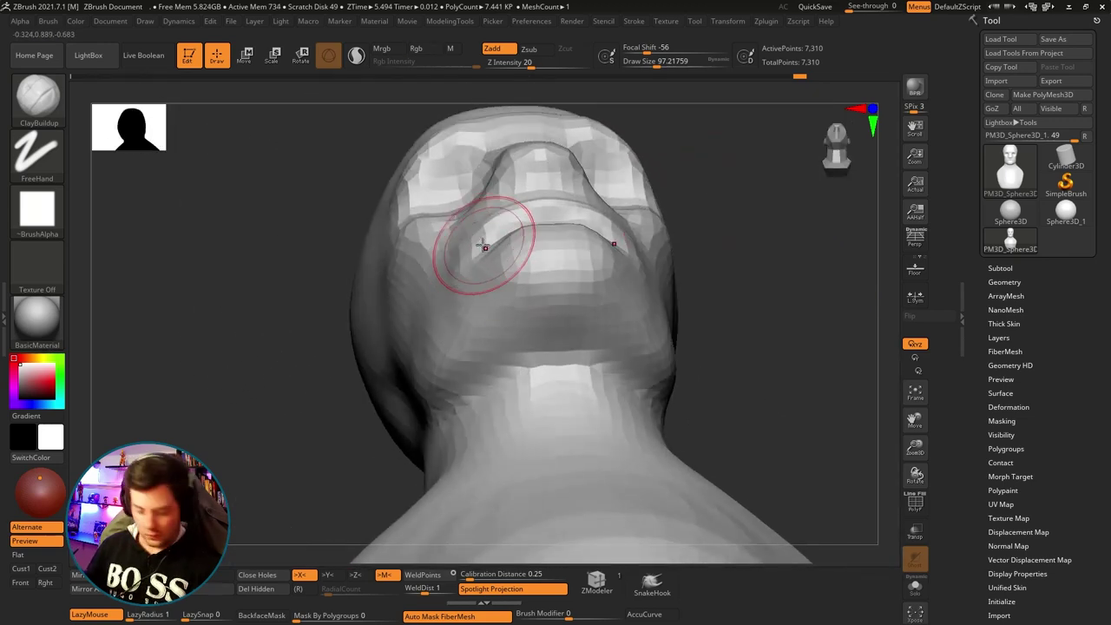
{"action": "key", "text": "b"}
{"action": "key", "text": "m"}
{"action": "key", "text": "v"}
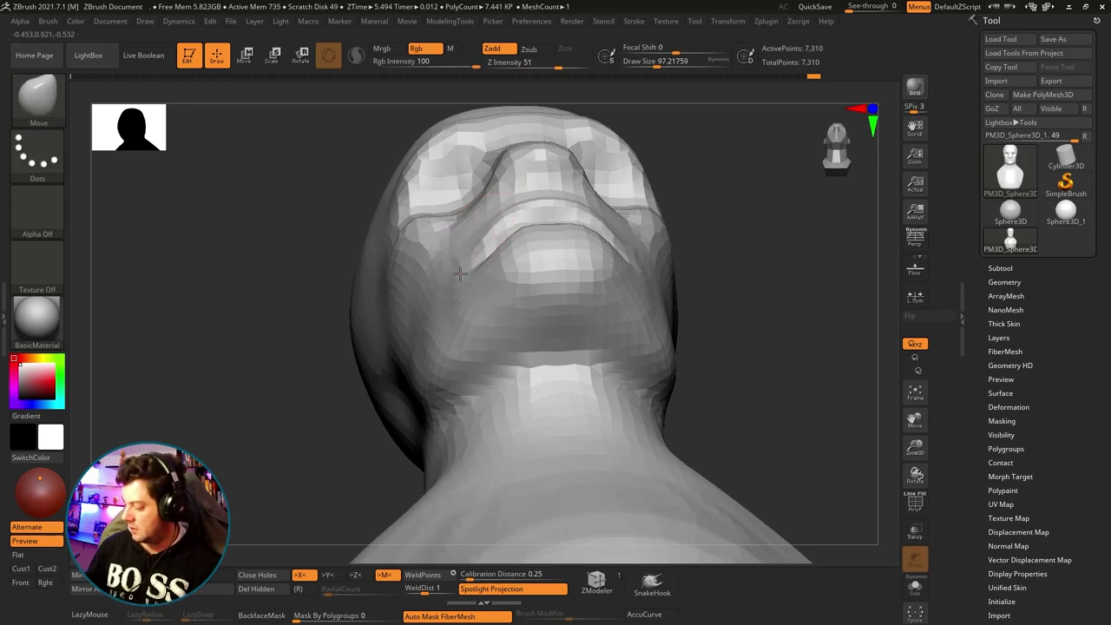
Reduce the brush size and Move-stroke the lip line, inspecting the jaw from both profiles.
{"action": "mouse_move", "coordinate": [647, 292]}
{"action": "left_mouse_down"}
{"action": "mouse_move", "coordinate": [528, 255]}
{"action": "mouse_move", "coordinate": [546, 248]}
{"action": "left_mouse_up"}
{"action": "key", "text": "bracketleft"}
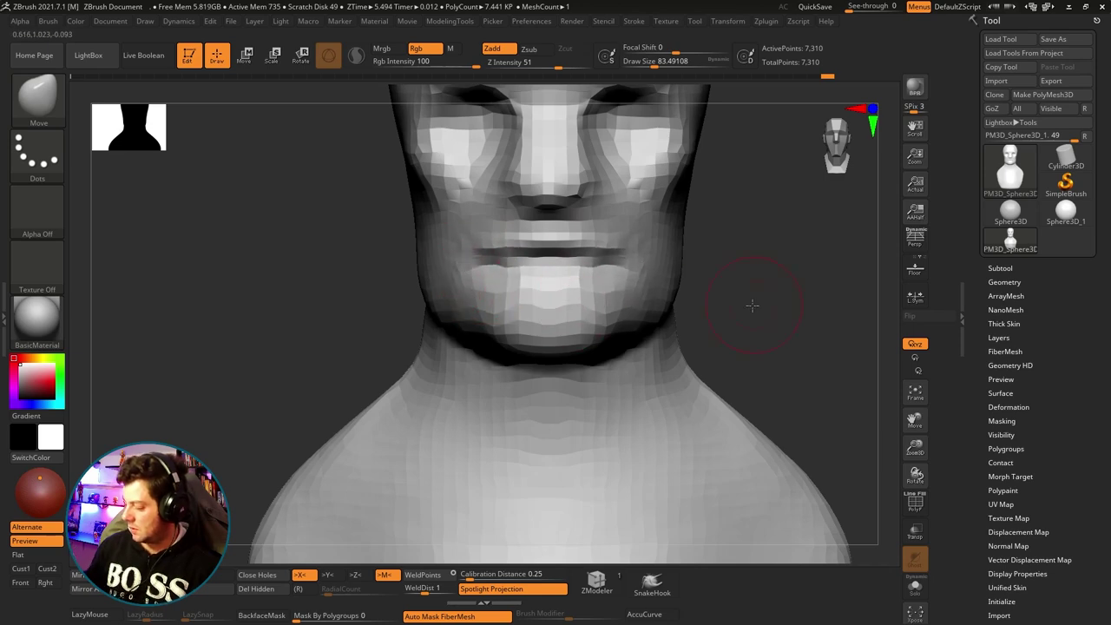
{"action": "left_click_drag", "start_coordinate": [752, 305], "coordinate": [703, 300]}
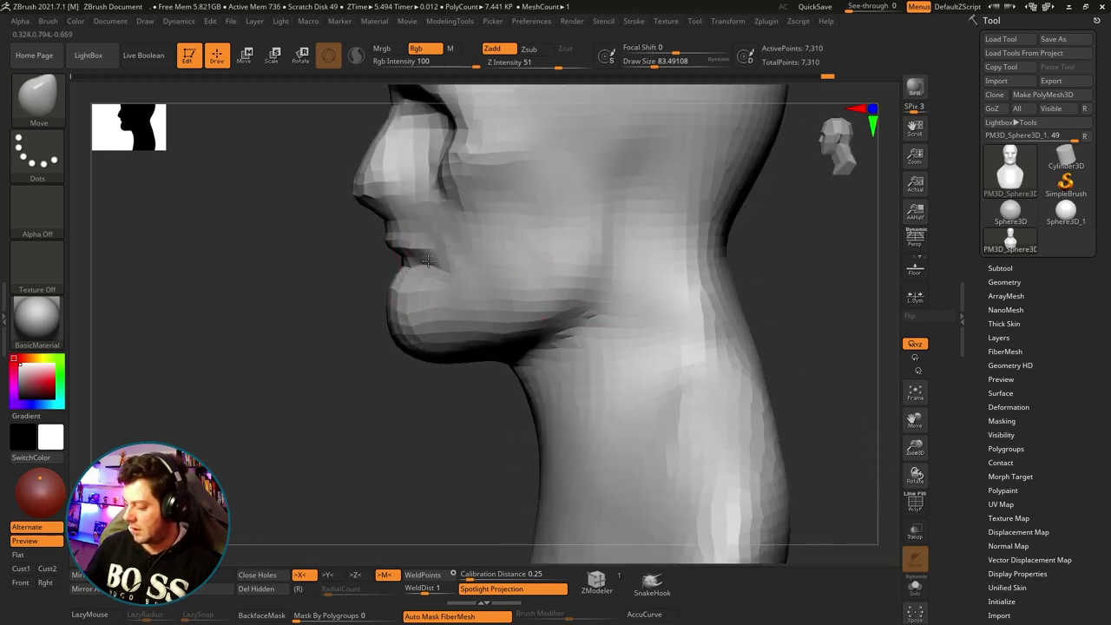
{"action": "mouse_move", "coordinate": [458, 402]}
{"action": "left_mouse_down"}
{"action": "mouse_move", "coordinate": [513, 390]}
{"action": "mouse_move", "coordinate": [541, 325]}
{"action": "mouse_move", "coordinate": [611, 323]}
{"action": "left_mouse_up"}
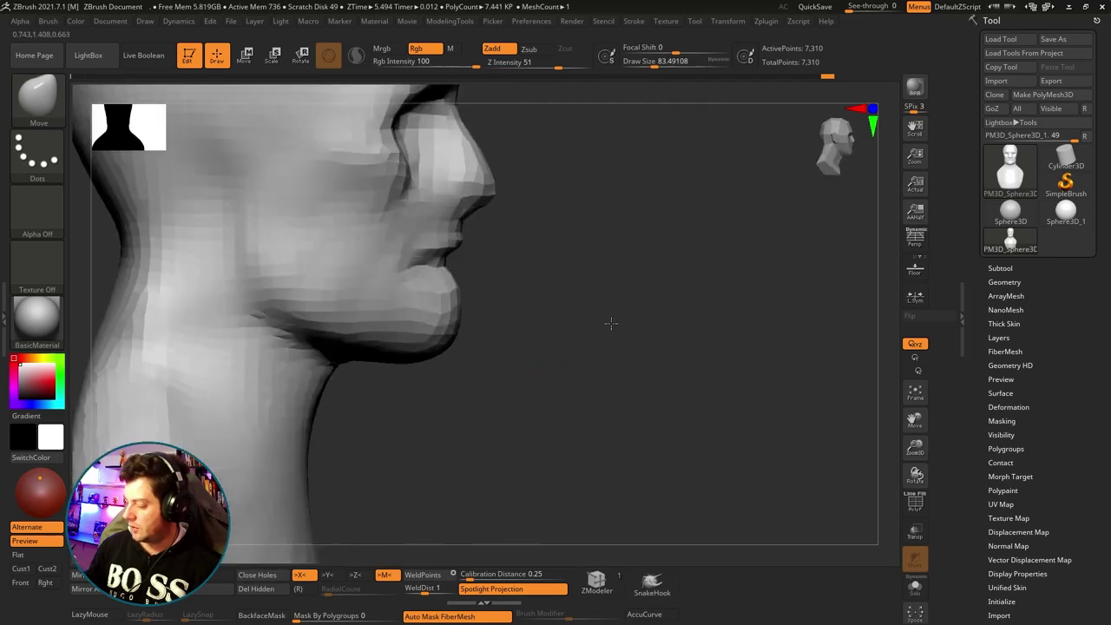
{"action": "mouse_move", "coordinate": [626, 270]}
{"action": "left_mouse_down", "text": "alt"}
{"action": "mouse_move", "coordinate": [633, 297]}
{"action": "mouse_move", "coordinate": [478, 296]}
{"action": "left_mouse_up", "text": "alt"}
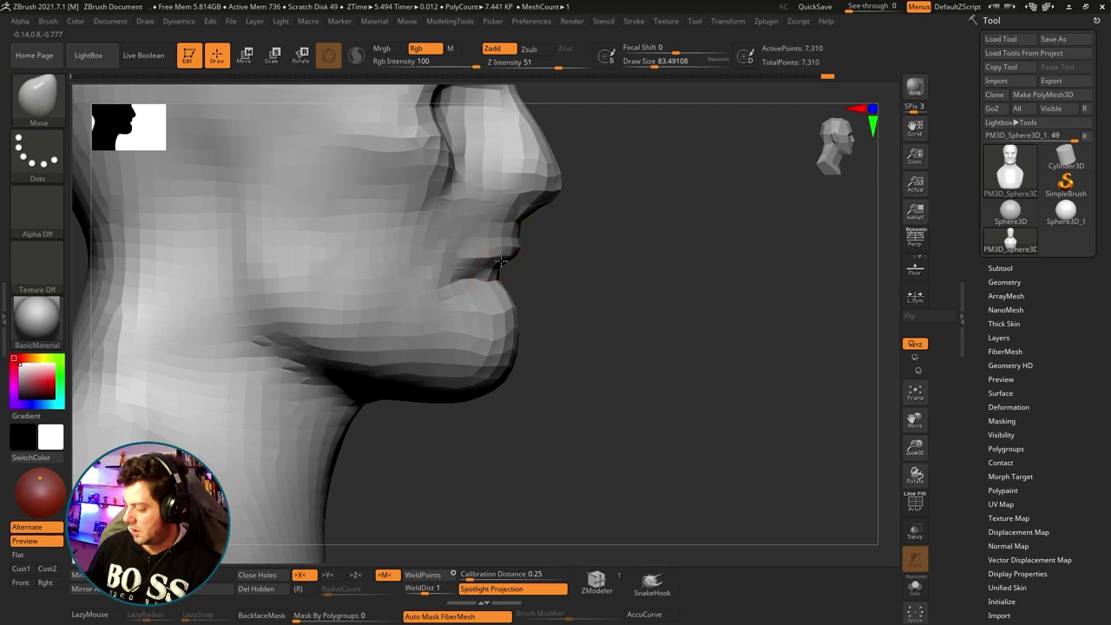
{"action": "left_click_drag", "start_coordinate": [577, 259], "coordinate": [504, 224]}
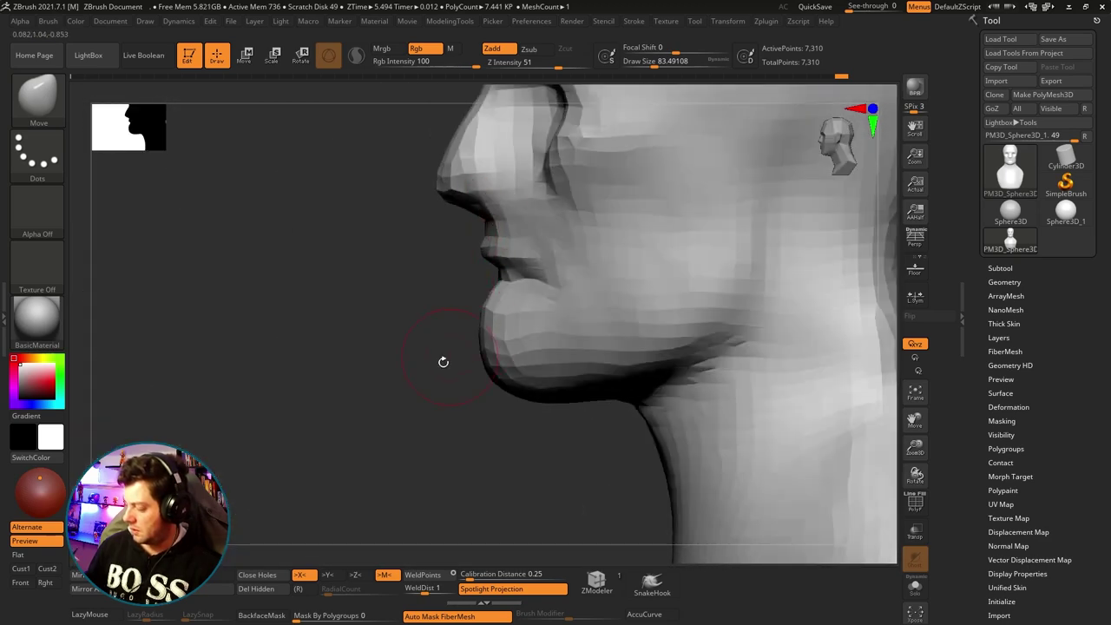
{"action": "mouse_move", "coordinate": [443, 361]}
{"action": "left_mouse_down"}
{"action": "mouse_move", "coordinate": [523, 384]}
{"action": "mouse_move", "coordinate": [484, 344]}
{"action": "mouse_move", "coordinate": [521, 364]}
{"action": "mouse_move", "coordinate": [512, 356]}
{"action": "mouse_move", "coordinate": [710, 259]}
{"action": "mouse_move", "coordinate": [660, 273]}
{"action": "left_mouse_up"}
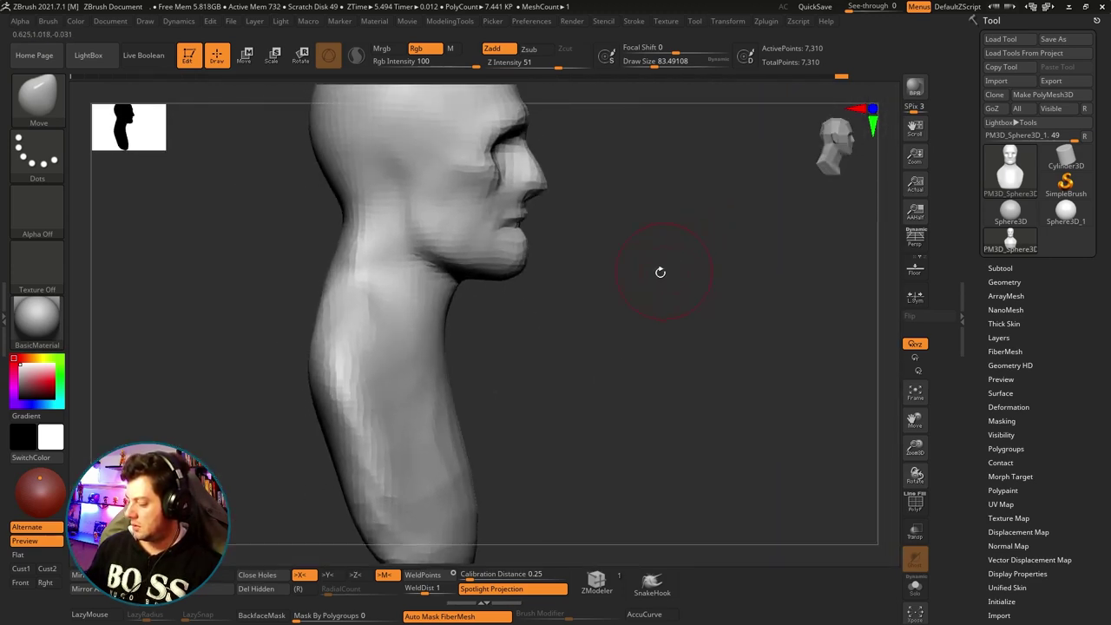
Enlarge the brush, undo the recent jaw changes, and start lasso-masking around lips and chin.
{"action": "key", "text": "bracketright"}
{"action": "key", "text": "bracketright"}
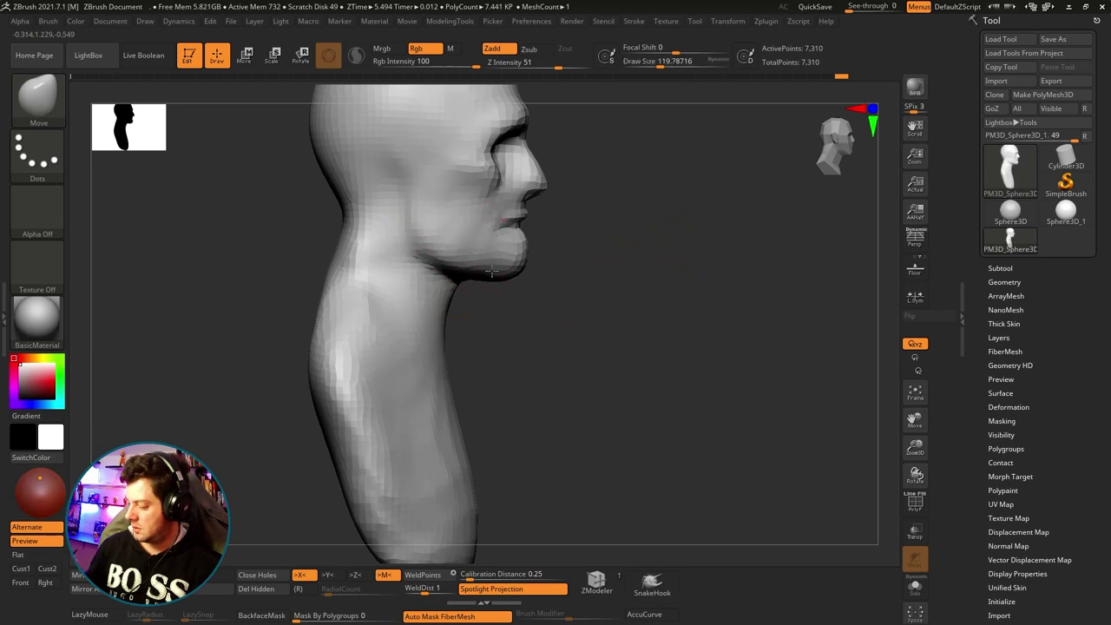
{"action": "key", "text": "ctrl+z"}
{"action": "key", "text": "ctrl+z"}
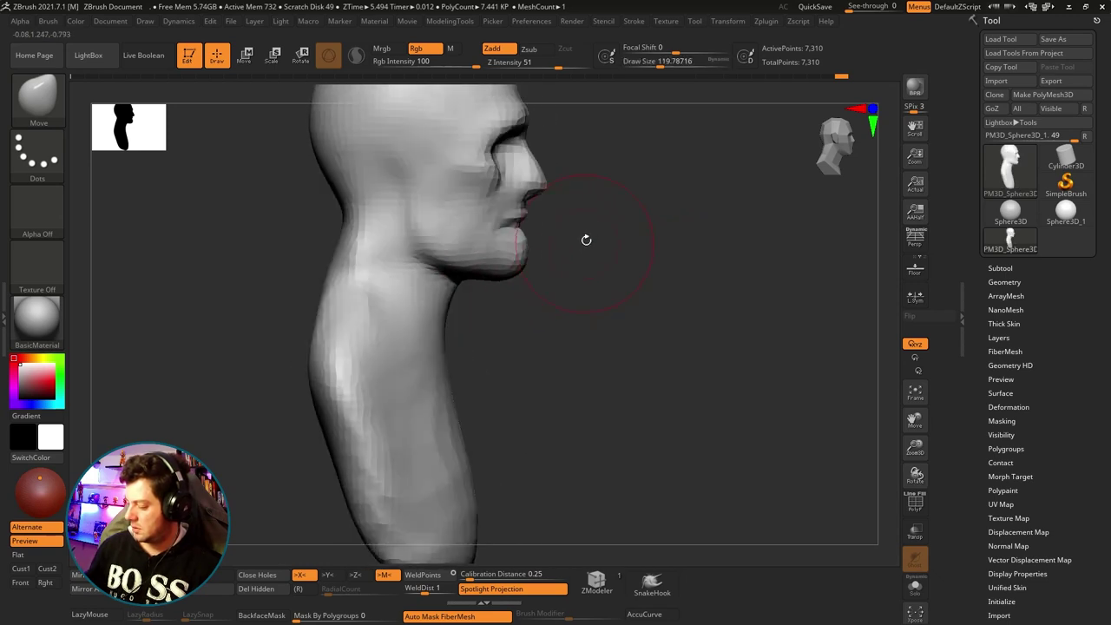
{"action": "mouse_move", "coordinate": [593, 224]}
{"action": "left_mouse_down", "text": "ctrl"}
{"action": "mouse_move", "coordinate": [488, 200]}
{"action": "mouse_move", "coordinate": [413, 256]}
{"action": "left_mouse_up", "text": "ctrl"}
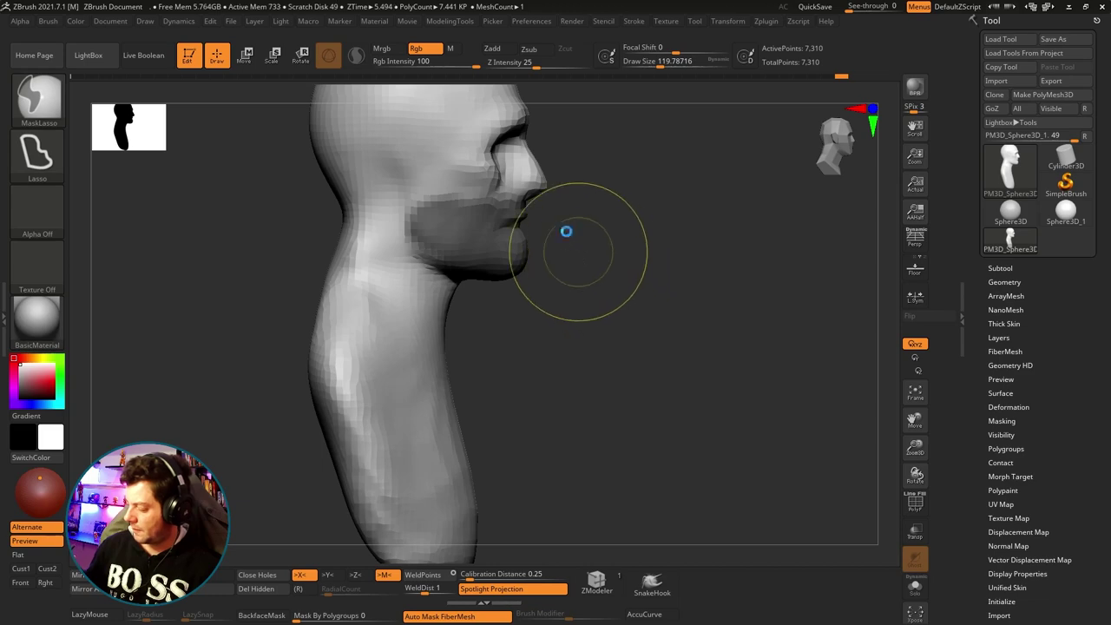
Mask and invert around the jaw, Transpose-move it slightly down, then clear the mask.
{"action": "key", "text": "ctrl+o"}
{"action": "left_click", "coordinate": [670, 388]}
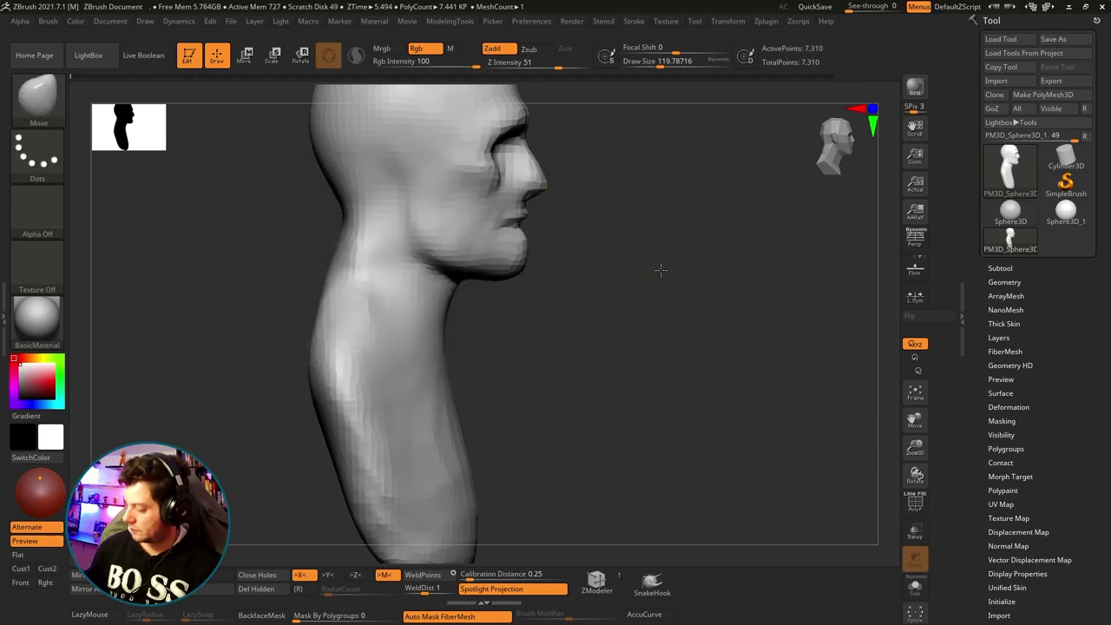
{"action": "left_click_drag", "start_coordinate": [625, 184], "coordinate": [632, 278], "text": "ctrl"}
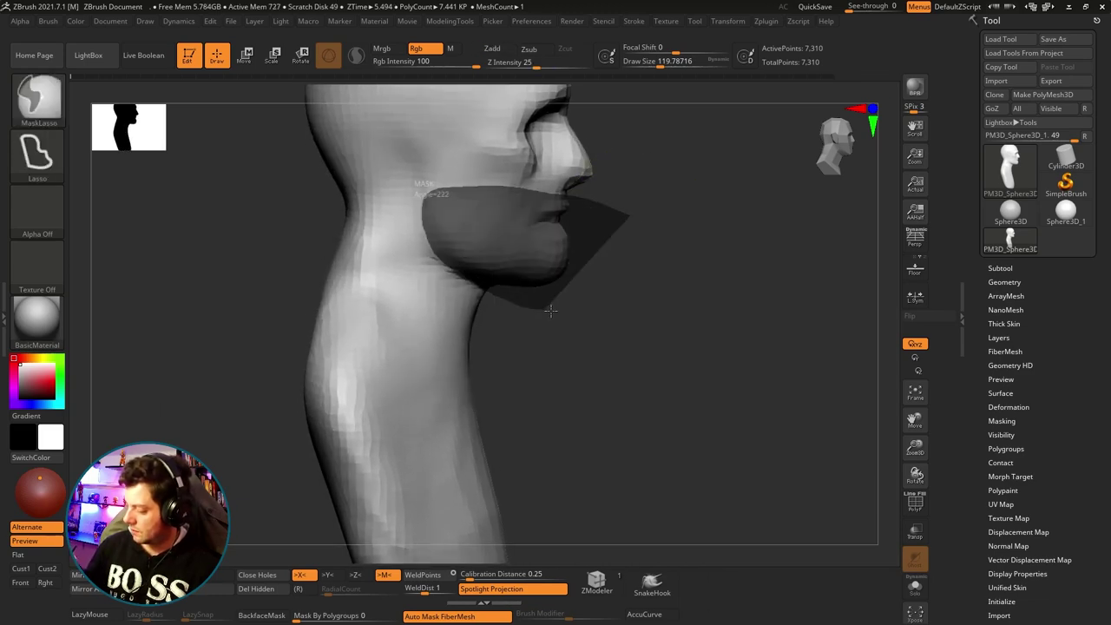
{"action": "left_click", "coordinate": [631, 278], "text": "ctrl"}
{"action": "key", "text": "w"}
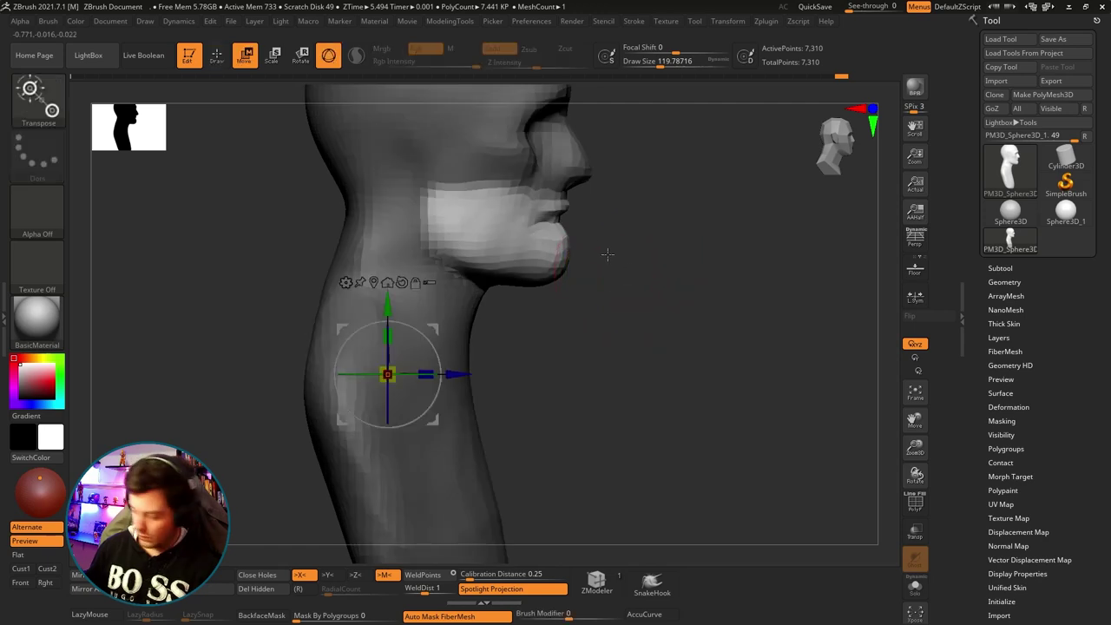
{"action": "left_click_drag", "start_coordinate": [387, 303], "coordinate": [387, 310]}
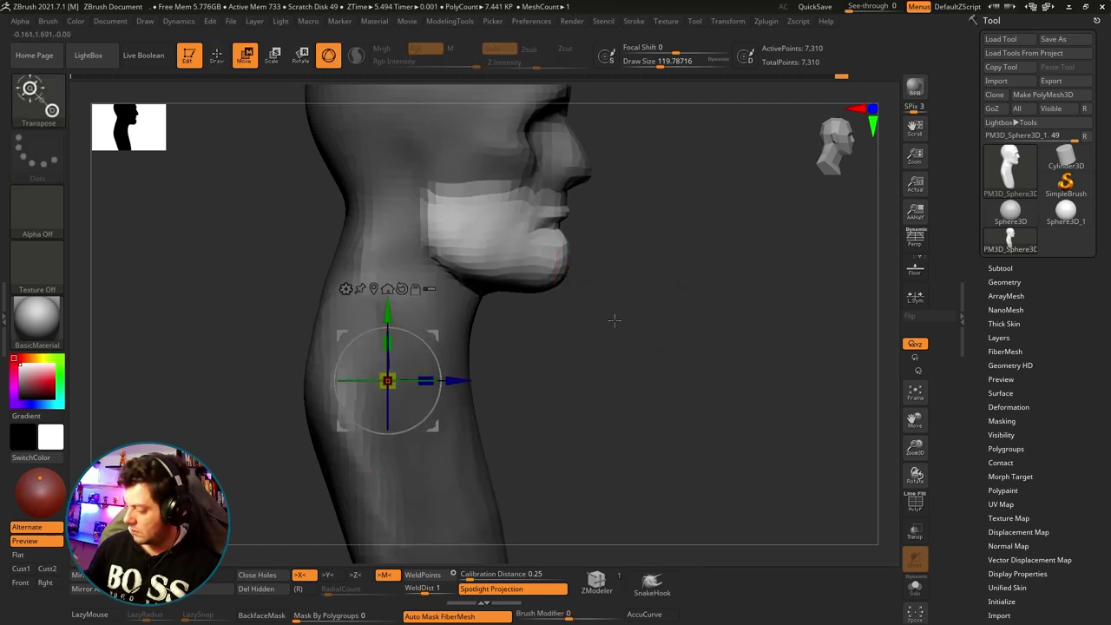
{"action": "mouse_move", "coordinate": [614, 320]}
{"action": "left_mouse_down"}
{"action": "mouse_move", "coordinate": [591, 286]}
{"action": "mouse_move", "coordinate": [596, 248]}
{"action": "mouse_move", "coordinate": [764, 269]}
{"action": "left_mouse_up"}
{"action": "key", "text": "q"}
{"action": "left_click", "coordinate": [600, 261], "text": "ctrl"}
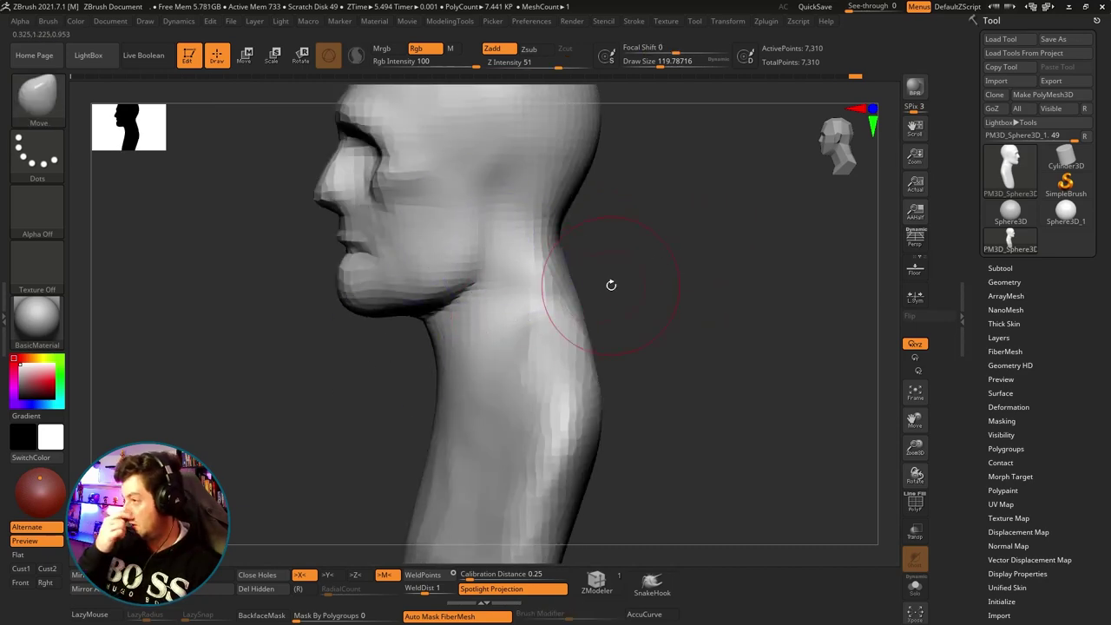
Set Draw Size to about 100.8 and reframe the whole head in view.
{"action": "left_click_drag", "start_coordinate": [611, 285], "coordinate": [738, 283]}
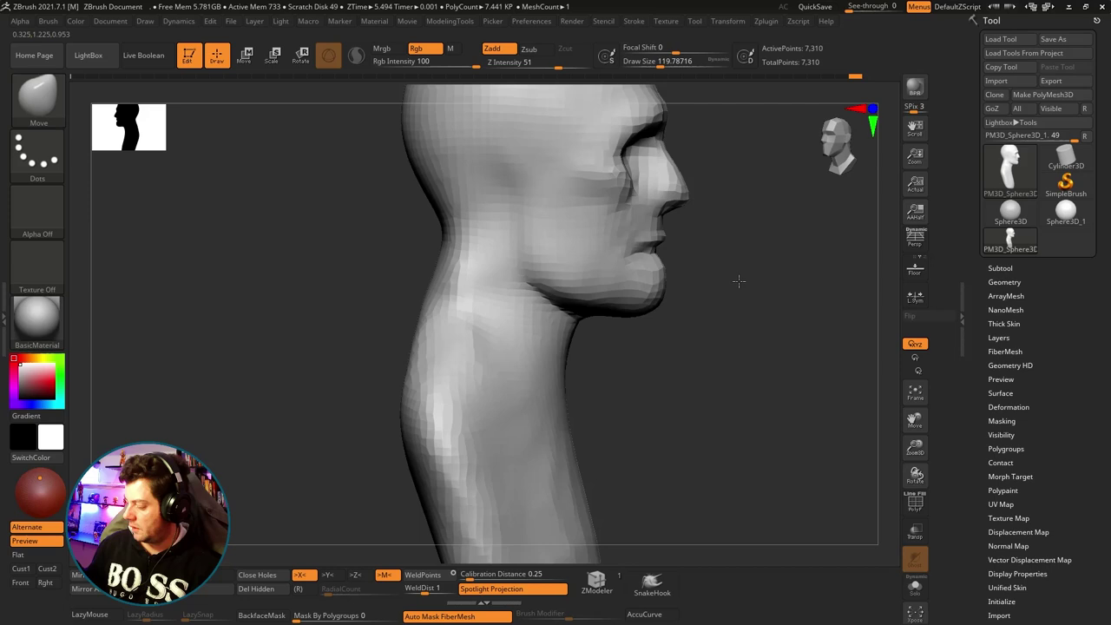
{"action": "key", "text": "s"}
{"action": "left_click", "coordinate": [620, 320]}
{"action": "left_click_drag", "start_coordinate": [631, 315], "coordinate": [544, 316], "text": "alt"}
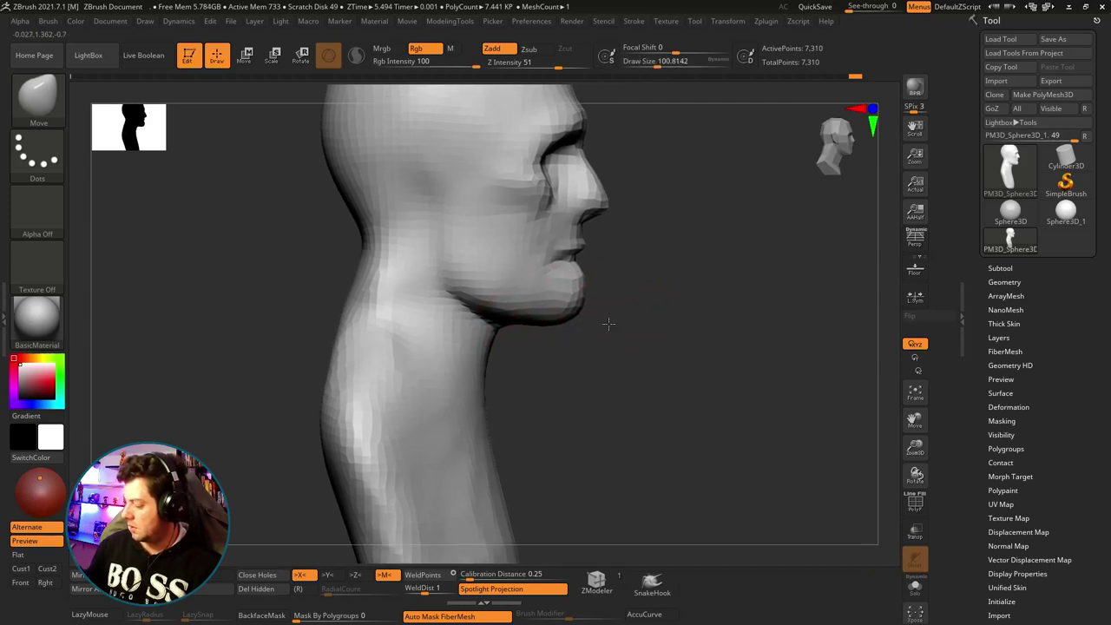
{"action": "scroll", "coordinate": [675, 292], "scroll_direction": "up", "scroll_amount": 2}
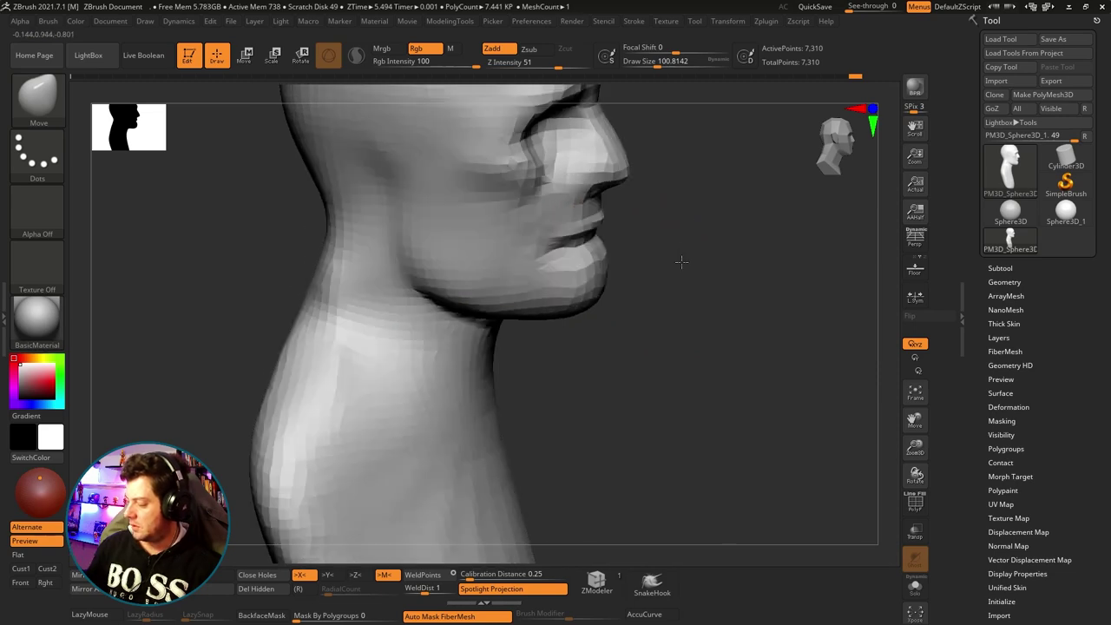
{"action": "mouse_move", "coordinate": [732, 203]}
{"action": "left_mouse_down", "text": "alt"}
{"action": "mouse_move", "coordinate": [702, 311]}
{"action": "mouse_move", "coordinate": [518, 297]}
{"action": "left_mouse_up", "text": "alt"}
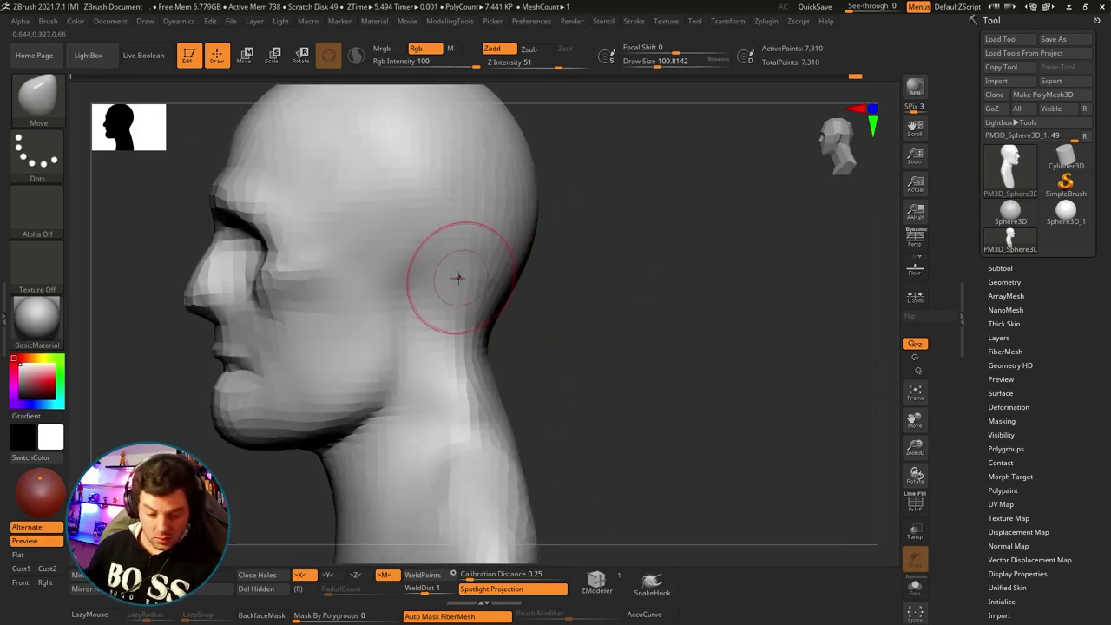
Switch to ClayBuildup and add clay along the back of the neck from the right profile.
{"action": "key", "text": "b"}
{"action": "key", "text": "c"}
{"action": "key", "text": "b"}
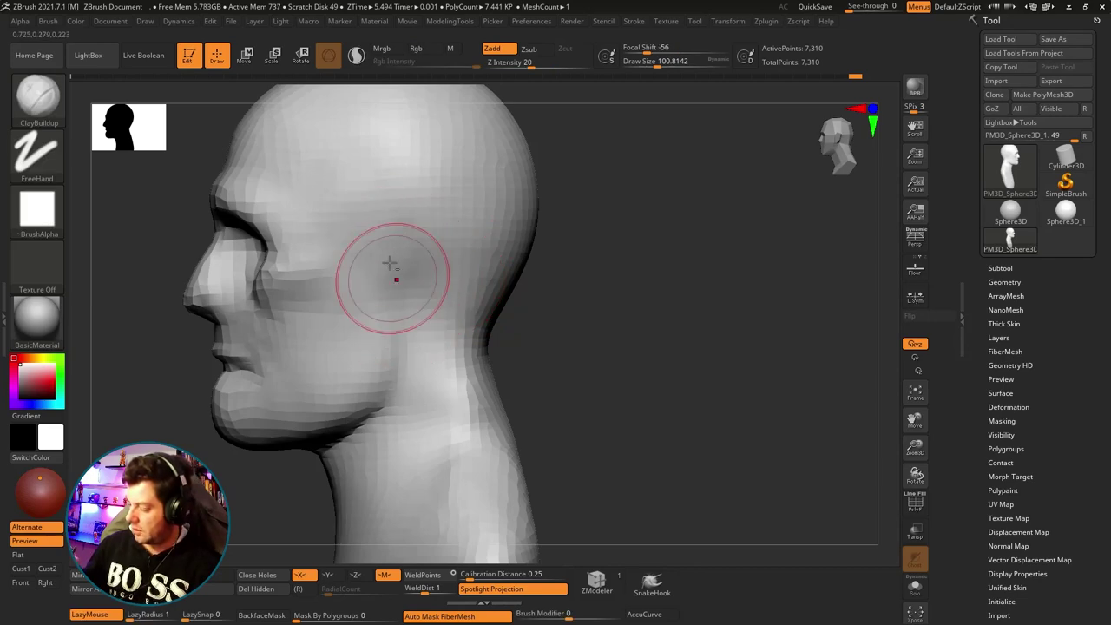
{"action": "mouse_move", "coordinate": [530, 322]}
{"action": "left_mouse_down"}
{"action": "mouse_move", "coordinate": [679, 302]}
{"action": "mouse_move", "coordinate": [657, 298]}
{"action": "mouse_move", "coordinate": [610, 329]}
{"action": "left_mouse_up"}
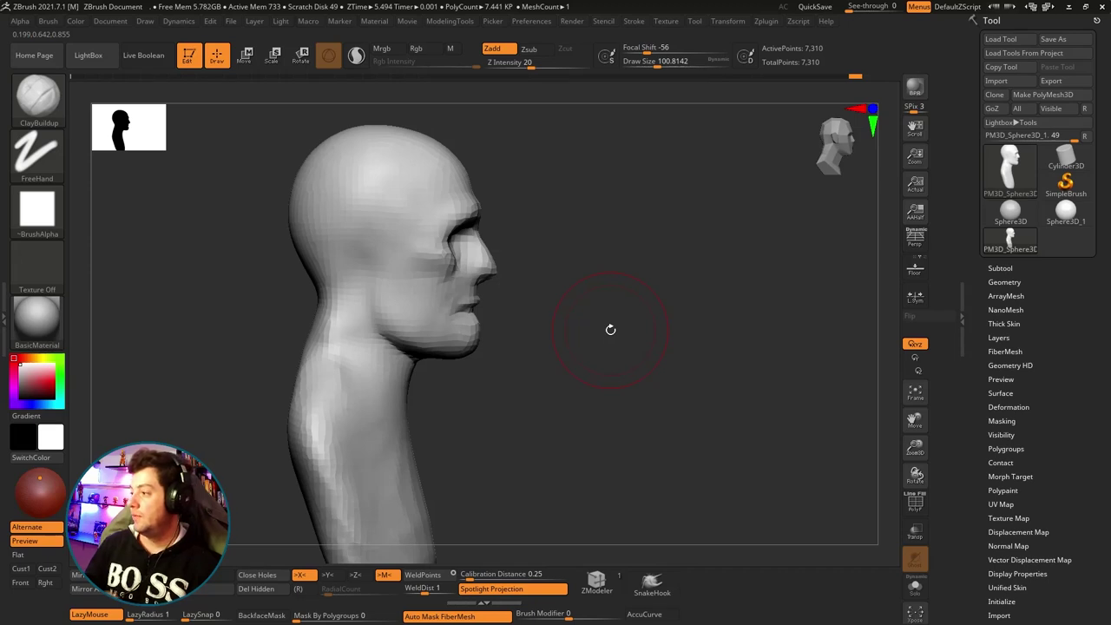
{"action": "mouse_move", "coordinate": [685, 314]}
{"action": "left_mouse_down"}
{"action": "mouse_move", "coordinate": [581, 308]}
{"action": "mouse_move", "coordinate": [605, 355]}
{"action": "mouse_move", "coordinate": [669, 231]}
{"action": "left_mouse_up"}
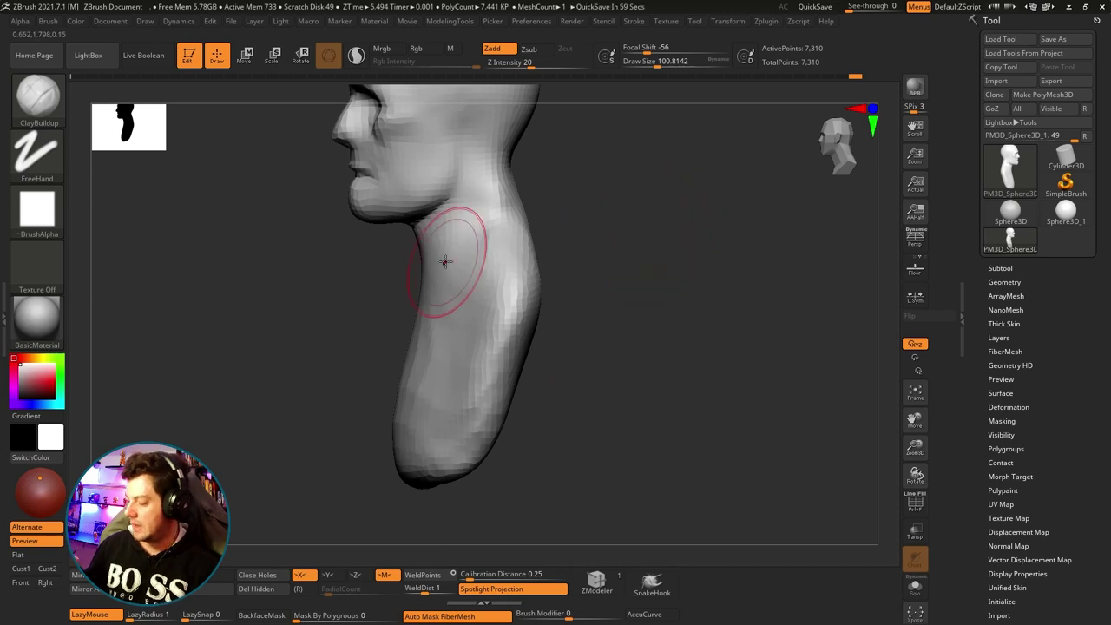
{"action": "left_click_drag", "start_coordinate": [432, 253], "coordinate": [595, 225]}
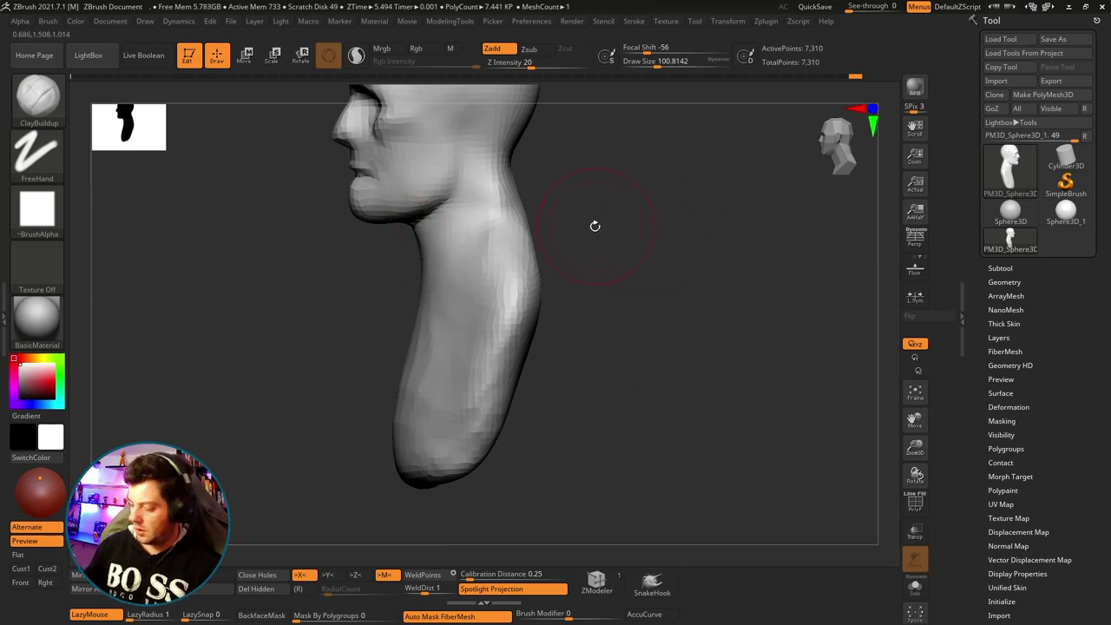
With the Move brush, reshape the neck contour and undo an unwanted bulge near the chin.
{"action": "key", "text": "b"}
{"action": "key", "text": "m"}
{"action": "key", "text": "v"}
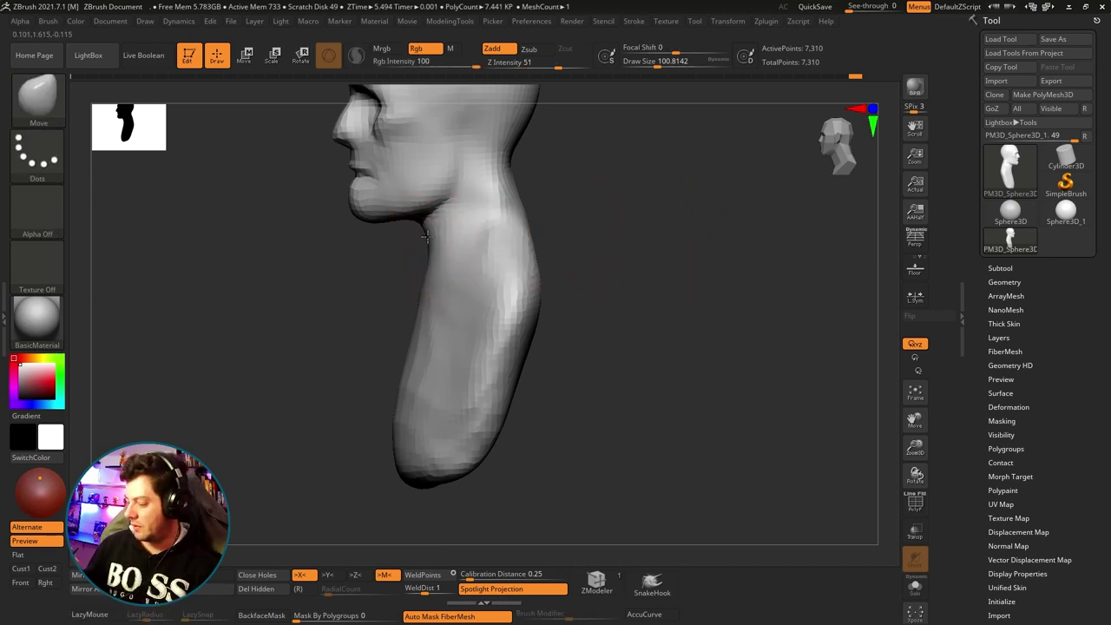
{"action": "left_click_drag", "start_coordinate": [425, 233], "coordinate": [419, 274]}
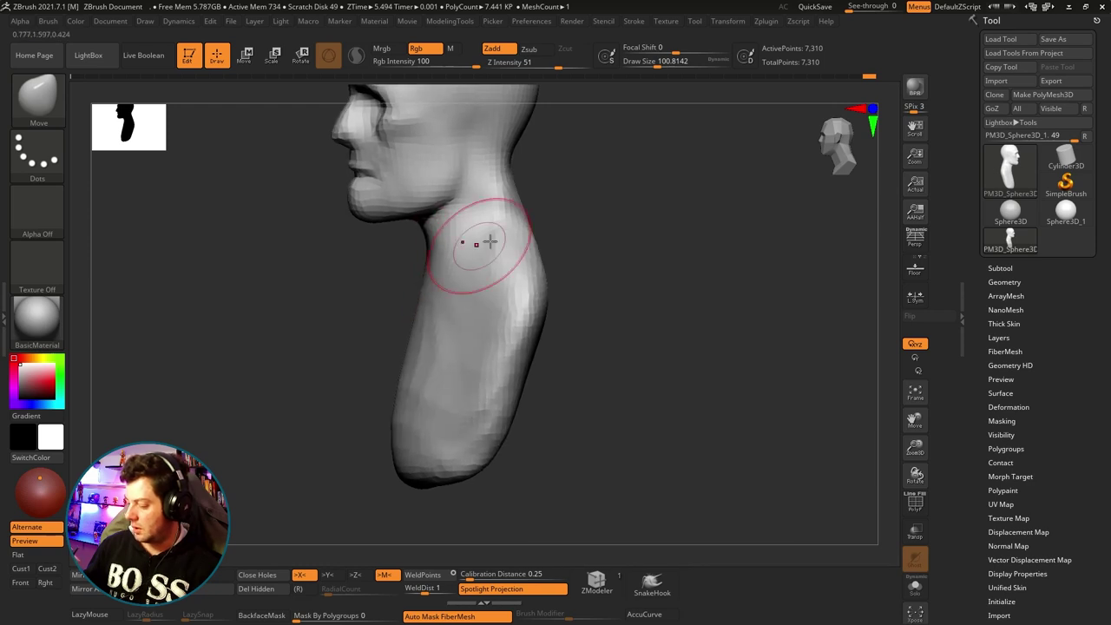
{"action": "left_click_drag", "start_coordinate": [490, 243], "coordinate": [618, 269]}
{"action": "key", "text": "ctrl+z"}
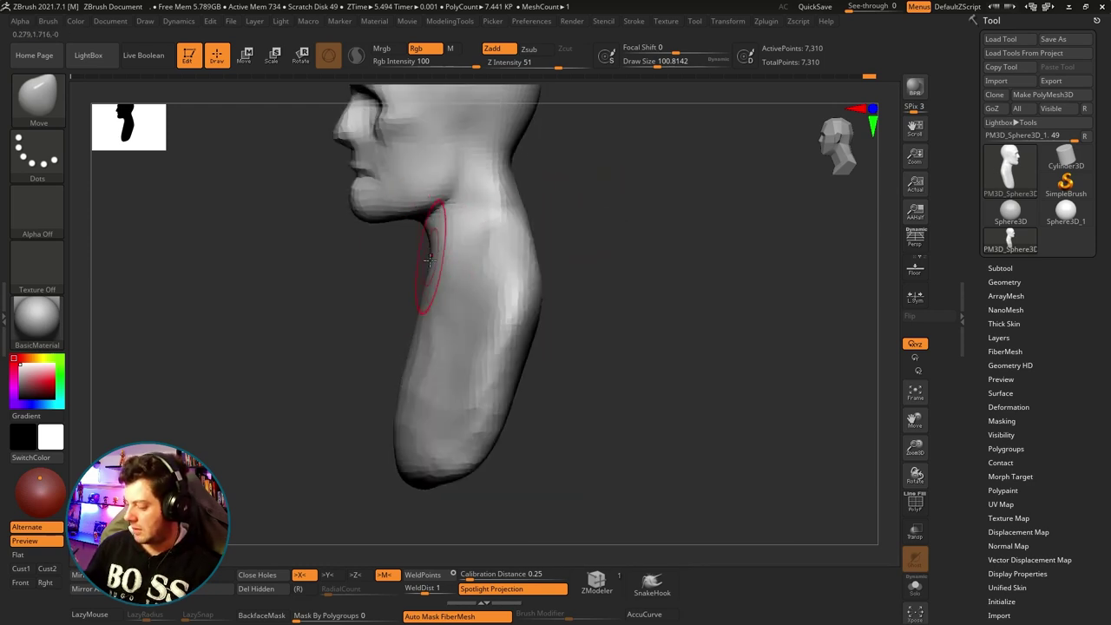
Enlarge the Move brush to about 177 and pull the neck outward into a fuller column.
{"action": "key", "text": "s"}
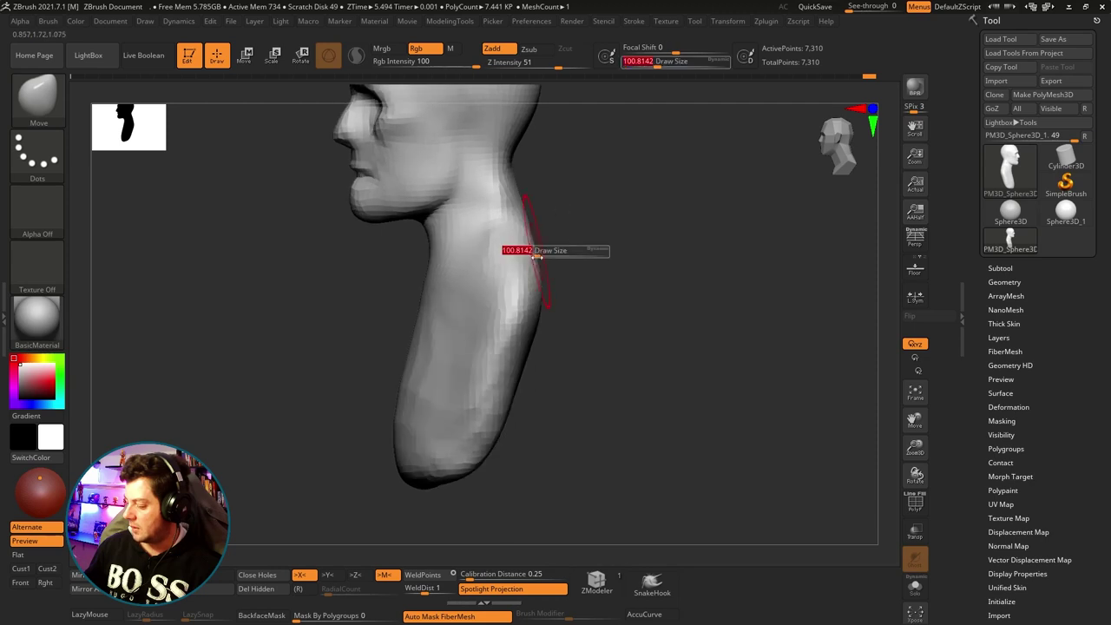
{"action": "mouse_move", "coordinate": [582, 242]}
{"action": "left_mouse_down"}
{"action": "mouse_move", "coordinate": [556, 269]}
{"action": "mouse_move", "coordinate": [660, 268]}
{"action": "left_mouse_up"}
{"action": "key", "text": "s"}
{"action": "mouse_move", "coordinate": [521, 287]}
{"action": "left_mouse_down"}
{"action": "mouse_move", "coordinate": [588, 290]}
{"action": "mouse_move", "coordinate": [519, 310]}
{"action": "left_mouse_up"}
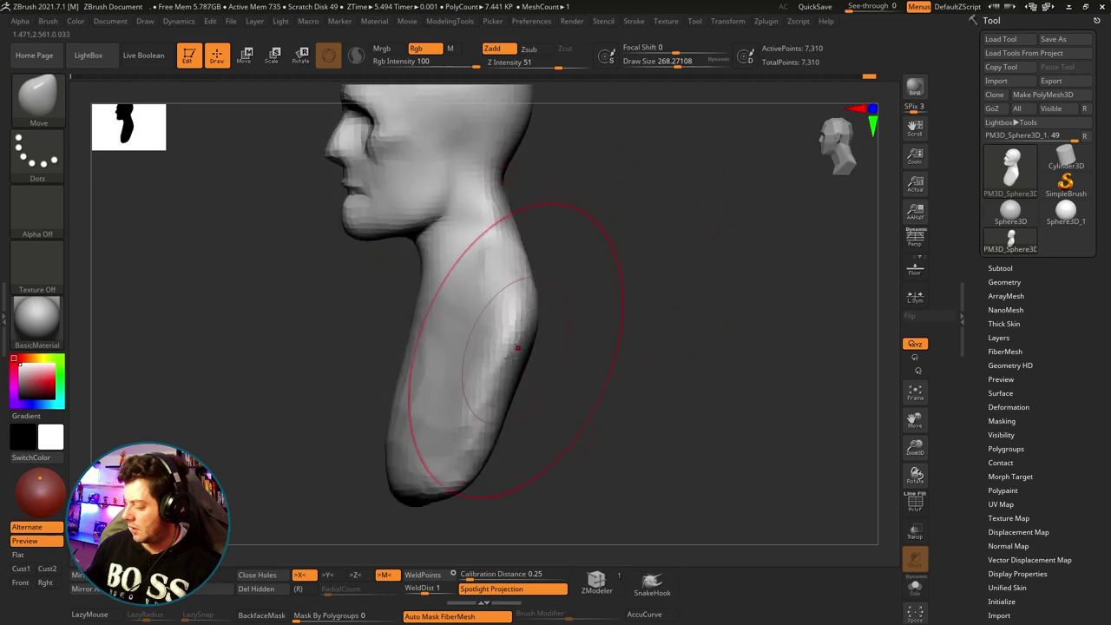
{"action": "left_click_drag", "start_coordinate": [542, 402], "coordinate": [461, 326]}
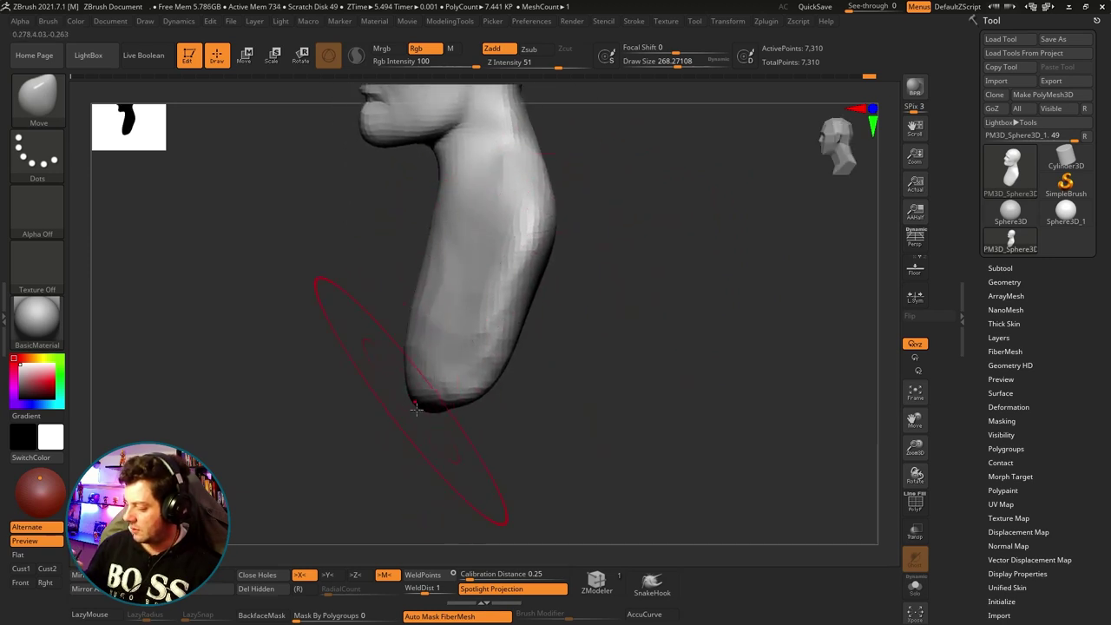
{"action": "left_click_drag", "start_coordinate": [416, 409], "coordinate": [489, 267]}
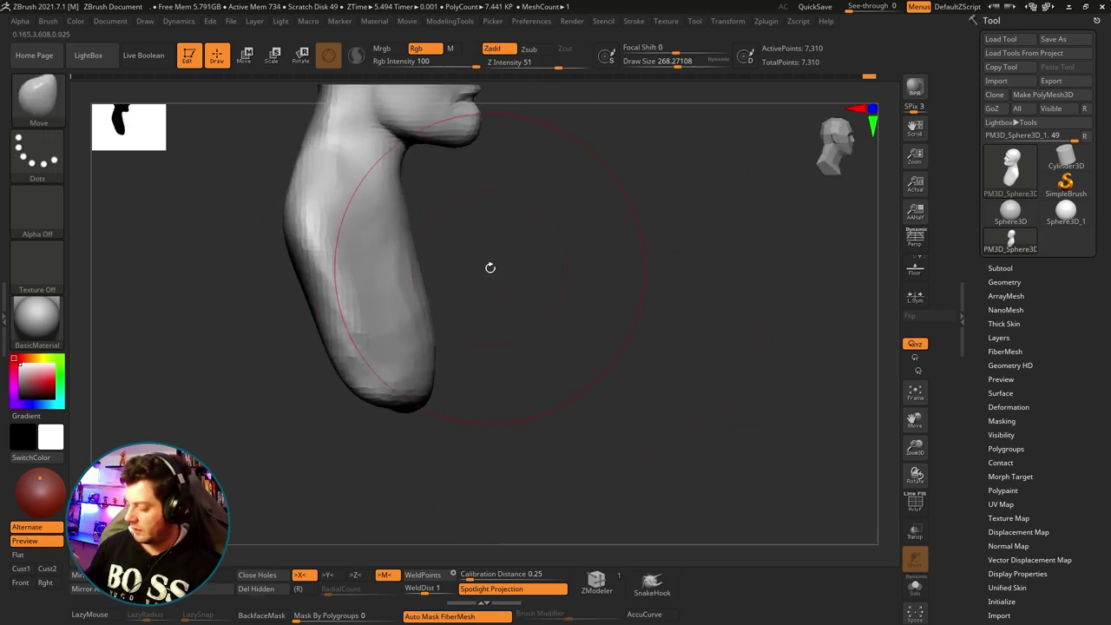
{"action": "left_click_drag", "start_coordinate": [588, 294], "coordinate": [550, 341]}
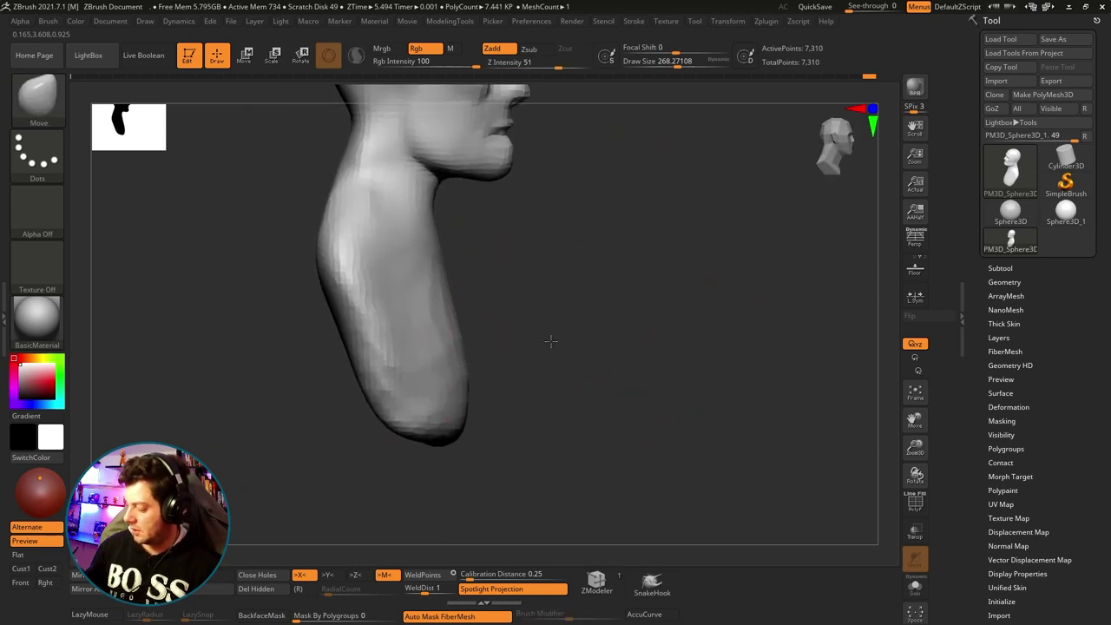
{"action": "mouse_move", "coordinate": [457, 424]}
{"action": "left_mouse_down"}
{"action": "mouse_move", "coordinate": [717, 307]}
{"action": "mouse_move", "coordinate": [653, 281]}
{"action": "mouse_move", "coordinate": [651, 121]}
{"action": "left_mouse_up"}
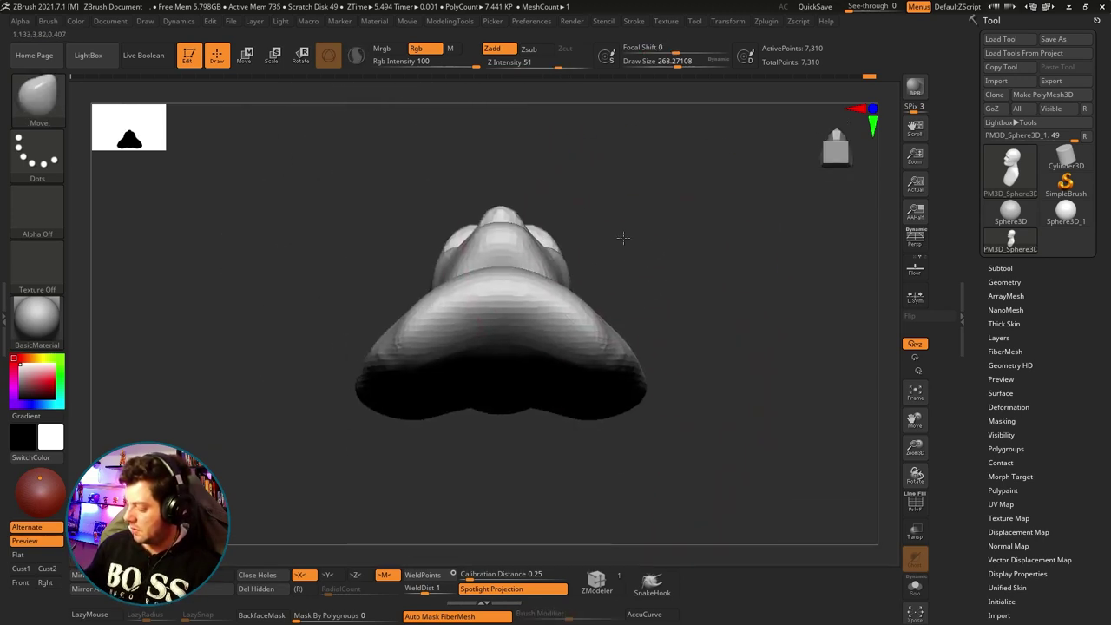
Ctrl-click four times to blur the mask beneath the nose.
{"action": "key", "text": "ctrl"}
{"action": "left_click", "coordinate": [472, 348], "text": "ctrl"}
{"action": "left_click", "coordinate": [472, 348], "text": "ctrl"}
{"action": "left_click", "coordinate": [472, 348], "text": "ctrl"}
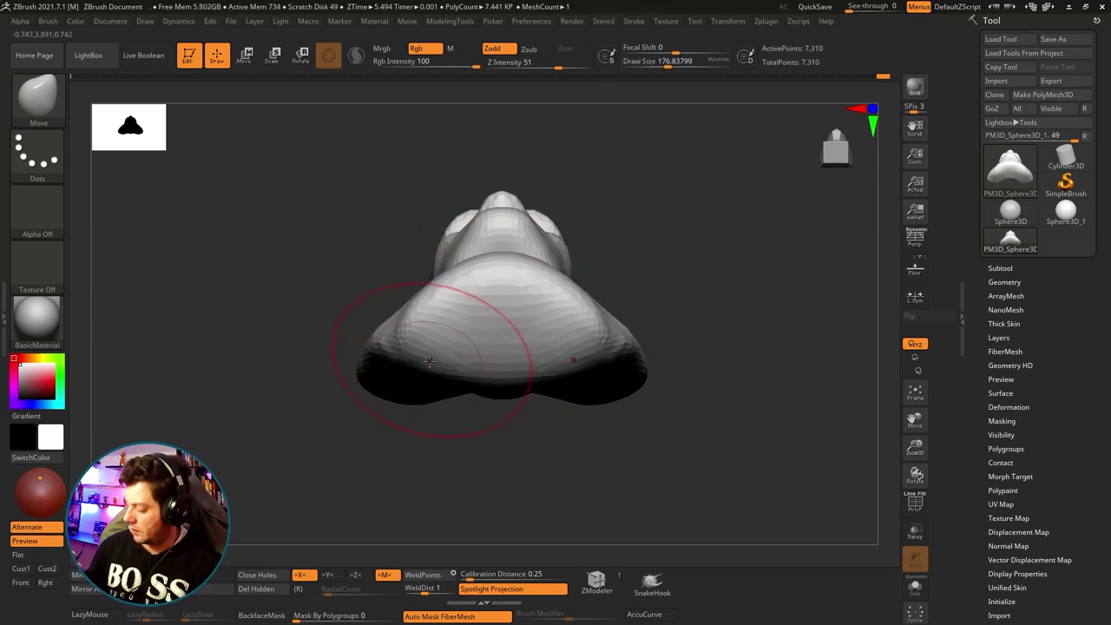
{"action": "left_click", "coordinate": [472, 348], "text": "ctrl"}
Orbit around the bust to check the thickened neck in both profiles and from the front.
{"action": "mouse_move", "coordinate": [641, 296]}
{"action": "left_mouse_down"}
{"action": "mouse_move", "coordinate": [649, 208]}
{"action": "mouse_move", "coordinate": [633, 179]}
{"action": "mouse_move", "coordinate": [521, 240]}
{"action": "mouse_move", "coordinate": [530, 251]}
{"action": "mouse_move", "coordinate": [349, 246]}
{"action": "mouse_move", "coordinate": [381, 218]}
{"action": "left_mouse_up"}
{"action": "mouse_move", "coordinate": [355, 203]}
{"action": "right_mouse_down"}
{"action": "mouse_move", "coordinate": [578, 238]}
{"action": "mouse_move", "coordinate": [521, 223]}
{"action": "mouse_move", "coordinate": [489, 278]}
{"action": "mouse_move", "coordinate": [446, 290]}
{"action": "mouse_move", "coordinate": [573, 307]}
{"action": "mouse_move", "coordinate": [588, 295]}
{"action": "mouse_move", "coordinate": [588, 322]}
{"action": "mouse_move", "coordinate": [606, 259]}
{"action": "mouse_move", "coordinate": [596, 229]}
{"action": "mouse_move", "coordinate": [702, 238]}
{"action": "mouse_move", "coordinate": [660, 245]}
{"action": "right_mouse_up"}
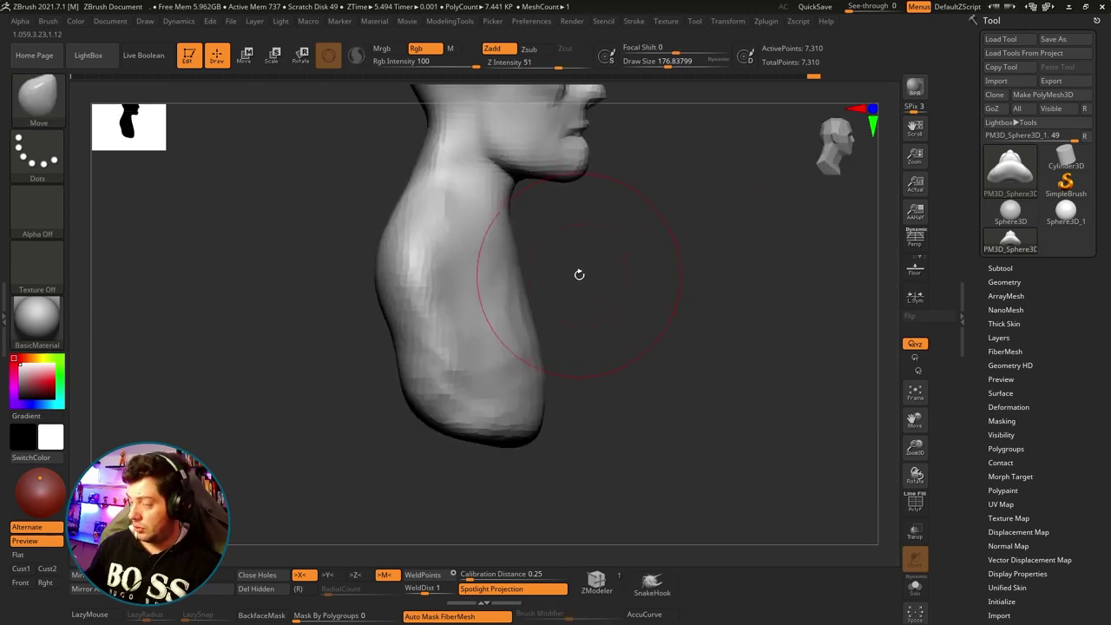
{"action": "mouse_move", "coordinate": [661, 216]}
{"action": "right_mouse_down"}
{"action": "mouse_move", "coordinate": [650, 287]}
{"action": "mouse_move", "coordinate": [625, 278]}
{"action": "right_mouse_up"}
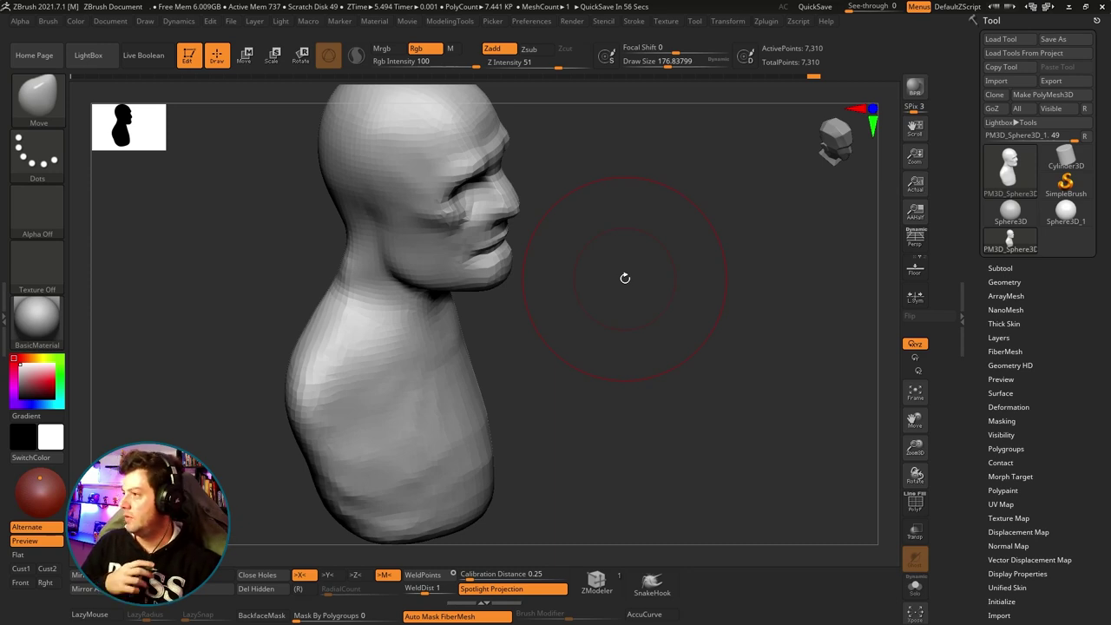
{"action": "mouse_move", "coordinate": [625, 278]}
{"action": "right_mouse_down"}
{"action": "mouse_move", "coordinate": [595, 211]}
{"action": "mouse_move", "coordinate": [588, 241]}
{"action": "mouse_move", "coordinate": [601, 216]}
{"action": "right_mouse_up"}
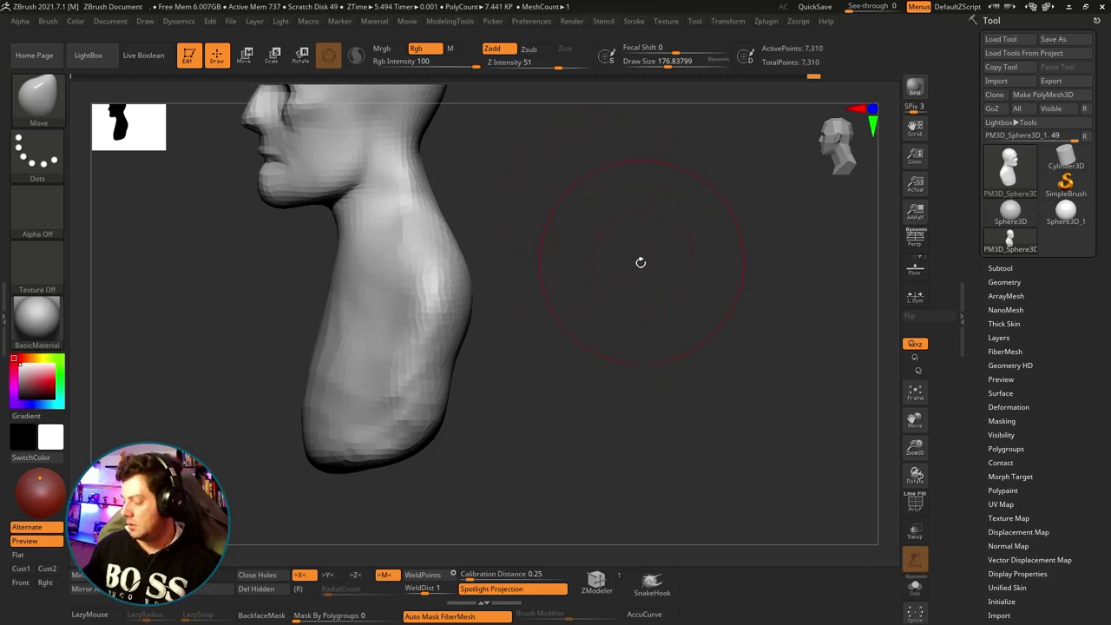
{"action": "mouse_move", "coordinate": [641, 262]}
{"action": "right_mouse_down"}
{"action": "mouse_move", "coordinate": [663, 275]}
{"action": "mouse_move", "coordinate": [726, 258]}
{"action": "mouse_move", "coordinate": [707, 290]}
{"action": "mouse_move", "coordinate": [678, 299]}
{"action": "mouse_move", "coordinate": [686, 286]}
{"action": "mouse_move", "coordinate": [682, 330]}
{"action": "mouse_move", "coordinate": [695, 231]}
{"action": "mouse_move", "coordinate": [469, 234]}
{"action": "right_mouse_up"}
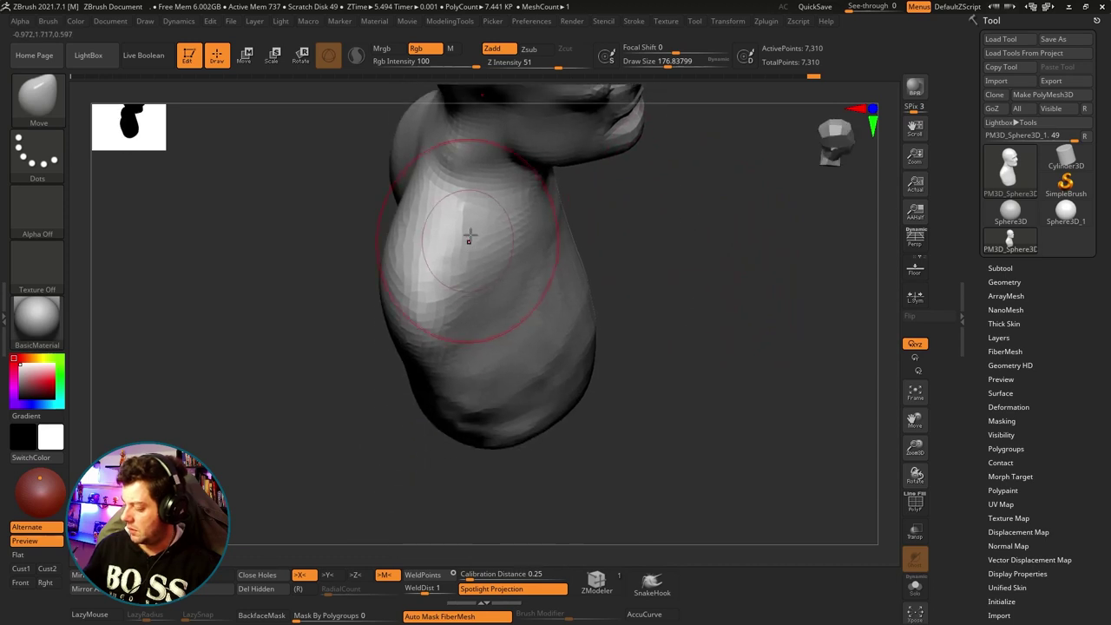
Shrink the brush to about 132, switch to ClayBuildup, and smooth the bust from front and side.
{"action": "key", "text": "s"}
{"action": "left_click_drag", "start_coordinate": [469, 227], "coordinate": [458, 223]}
{"action": "key", "text": "b"}
{"action": "key", "text": "c"}
{"action": "key", "text": "b"}
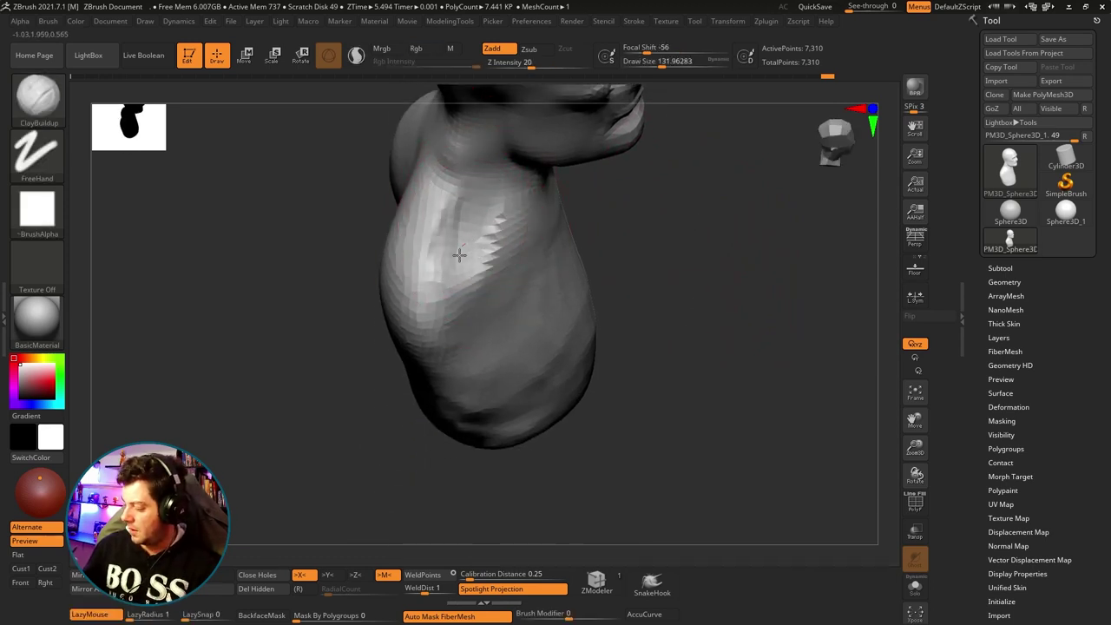
{"action": "key", "text": "shift"}
{"action": "left_click_drag", "start_coordinate": [620, 248], "coordinate": [630, 269], "text": "shift"}
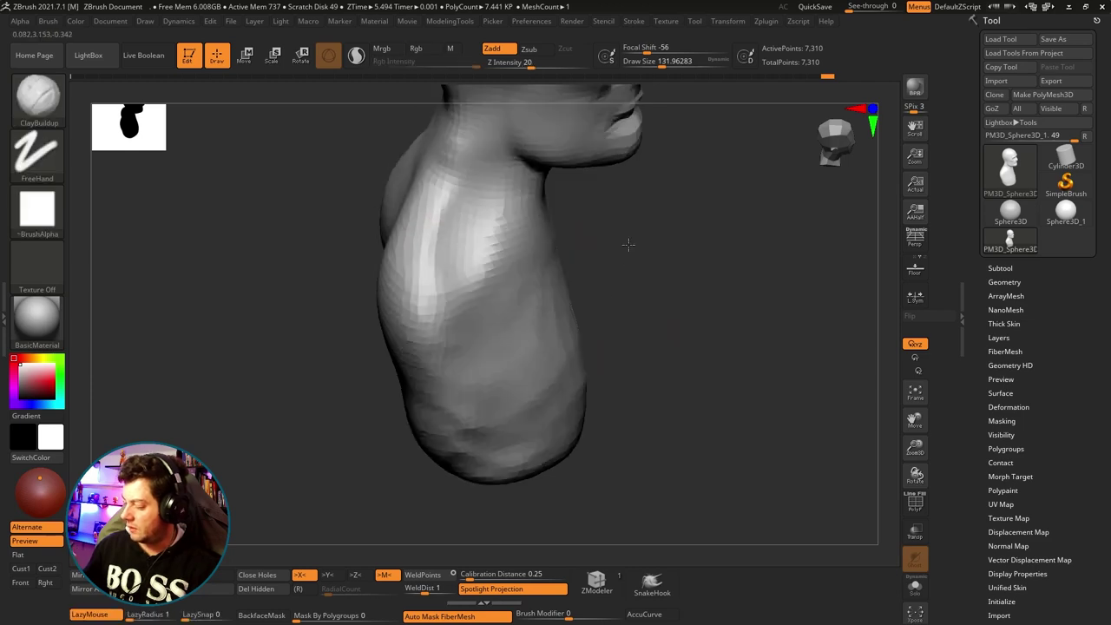
{"action": "mouse_move", "coordinate": [630, 269]}
{"action": "right_mouse_down"}
{"action": "mouse_move", "coordinate": [602, 273]}
{"action": "mouse_move", "coordinate": [552, 247]}
{"action": "right_mouse_up"}
{"action": "mouse_move", "coordinate": [552, 165]}
{"action": "right_mouse_down"}
{"action": "mouse_move", "coordinate": [521, 152]}
{"action": "mouse_move", "coordinate": [617, 234]}
{"action": "right_mouse_up"}
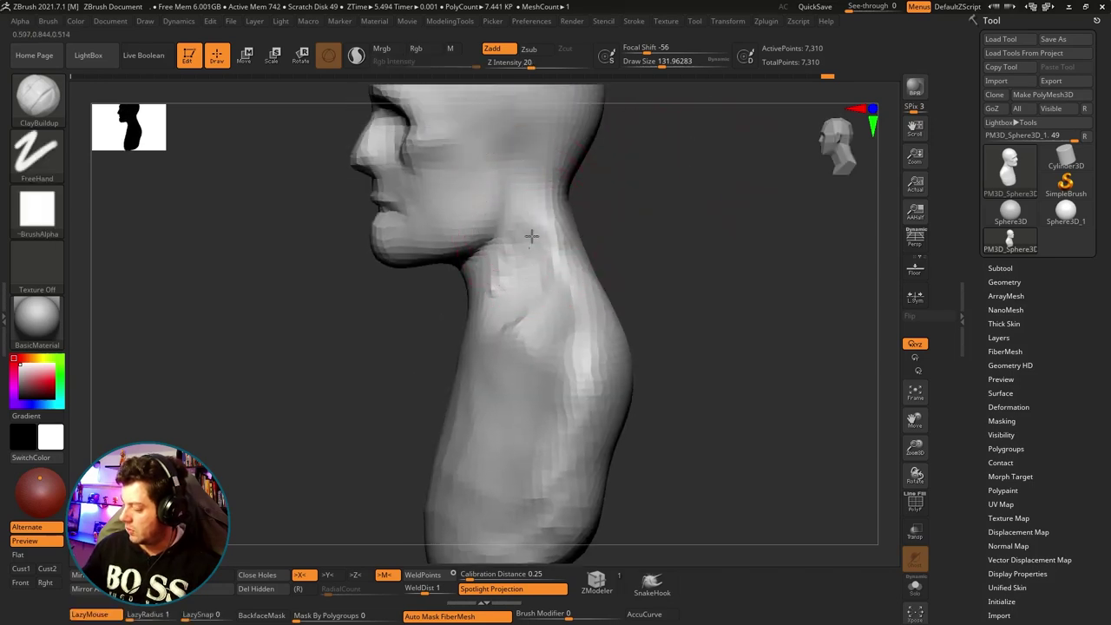
{"action": "right_click_drag", "start_coordinate": [535, 294], "coordinate": [602, 263]}
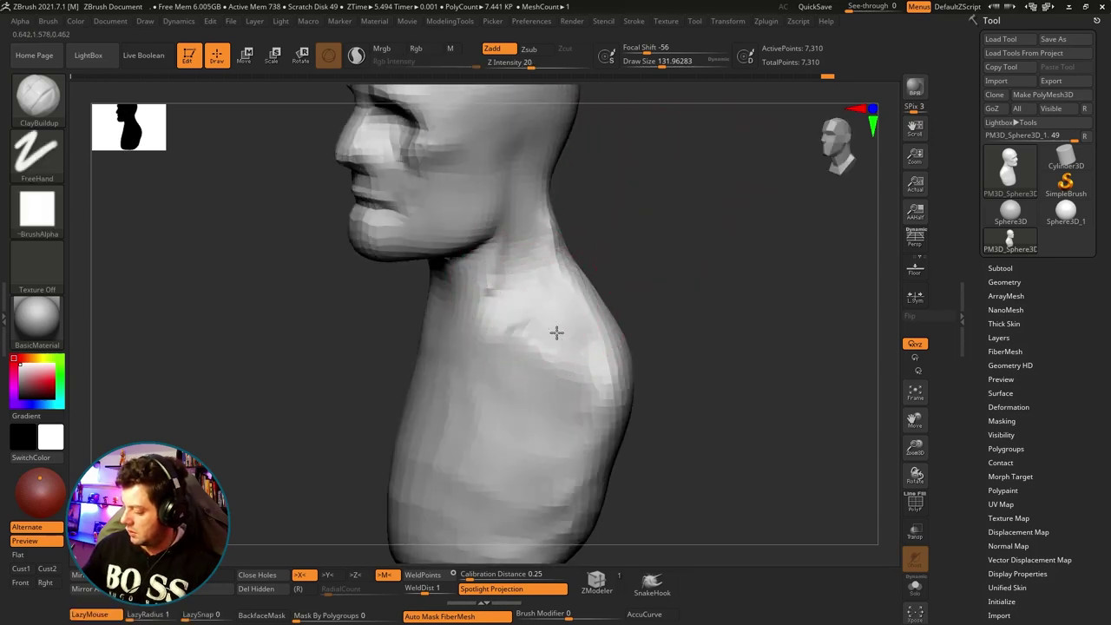
{"action": "right_click_drag", "start_coordinate": [556, 330], "coordinate": [501, 289], "text": "shift"}
{"action": "mouse_move", "coordinate": [611, 247]}
{"action": "right_mouse_down"}
{"action": "mouse_move", "coordinate": [590, 227]}
{"action": "mouse_move", "coordinate": [585, 238]}
{"action": "mouse_move", "coordinate": [643, 206]}
{"action": "mouse_move", "coordinate": [680, 204]}
{"action": "mouse_move", "coordinate": [707, 231]}
{"action": "mouse_move", "coordinate": [701, 250]}
{"action": "mouse_move", "coordinate": [706, 226]}
{"action": "mouse_move", "coordinate": [657, 231]}
{"action": "mouse_move", "coordinate": [697, 263]}
{"action": "mouse_move", "coordinate": [715, 248]}
{"action": "mouse_move", "coordinate": [705, 202]}
{"action": "mouse_move", "coordinate": [717, 231]}
{"action": "mouse_move", "coordinate": [546, 295]}
{"action": "right_mouse_up"}
Smooth the bust's front-left, left profile and back areas.
{"action": "key", "text": "shift"}
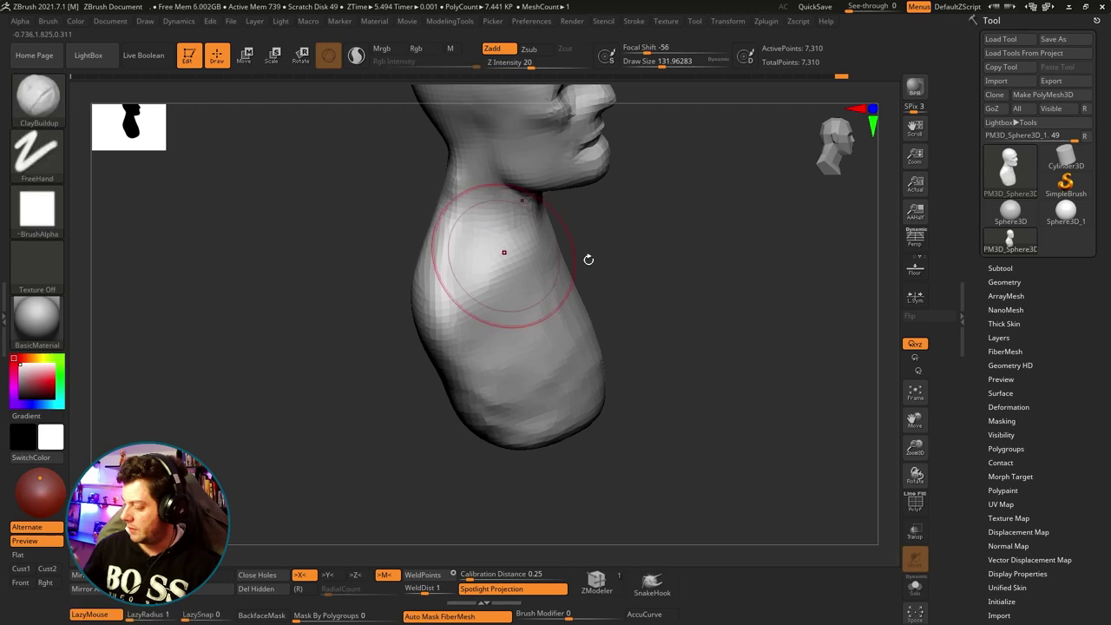
{"action": "mouse_move", "coordinate": [588, 258]}
{"action": "right_mouse_down"}
{"action": "mouse_move", "coordinate": [751, 240]}
{"action": "mouse_move", "coordinate": [732, 278]}
{"action": "mouse_move", "coordinate": [702, 181]}
{"action": "mouse_move", "coordinate": [724, 132]}
{"action": "mouse_move", "coordinate": [764, 130]}
{"action": "mouse_move", "coordinate": [727, 223]}
{"action": "mouse_move", "coordinate": [712, 218]}
{"action": "mouse_move", "coordinate": [728, 204]}
{"action": "right_mouse_up"}
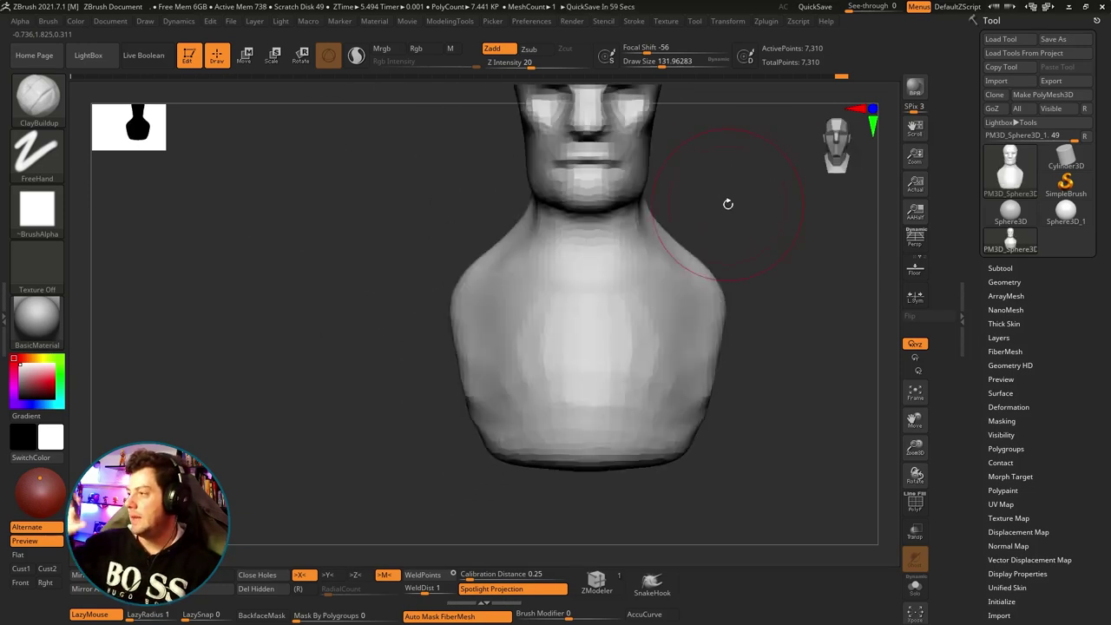
{"action": "mouse_move", "coordinate": [783, 188]}
{"action": "right_mouse_down"}
{"action": "mouse_move", "coordinate": [721, 186]}
{"action": "mouse_move", "coordinate": [710, 268]}
{"action": "mouse_move", "coordinate": [570, 296]}
{"action": "mouse_move", "coordinate": [744, 273]}
{"action": "mouse_move", "coordinate": [746, 236]}
{"action": "right_mouse_up"}
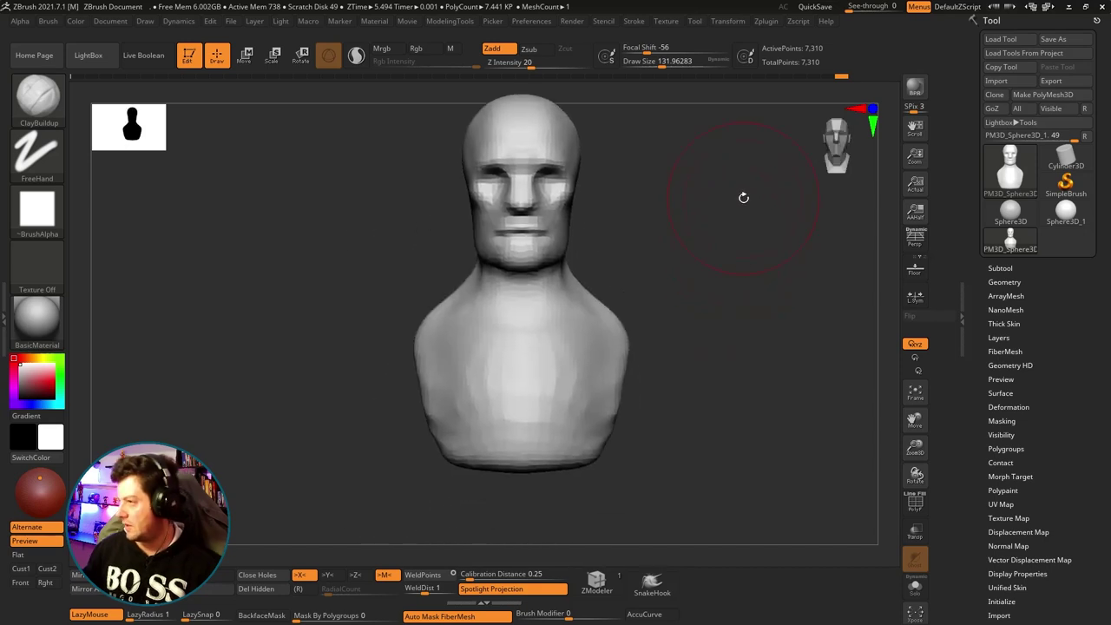
{"action": "mouse_move", "coordinate": [818, 275]}
{"action": "right_mouse_down"}
{"action": "mouse_move", "coordinate": [706, 285]}
{"action": "mouse_move", "coordinate": [716, 253]}
{"action": "mouse_move", "coordinate": [772, 295]}
{"action": "mouse_move", "coordinate": [655, 301]}
{"action": "mouse_move", "coordinate": [811, 298]}
{"action": "right_mouse_up"}
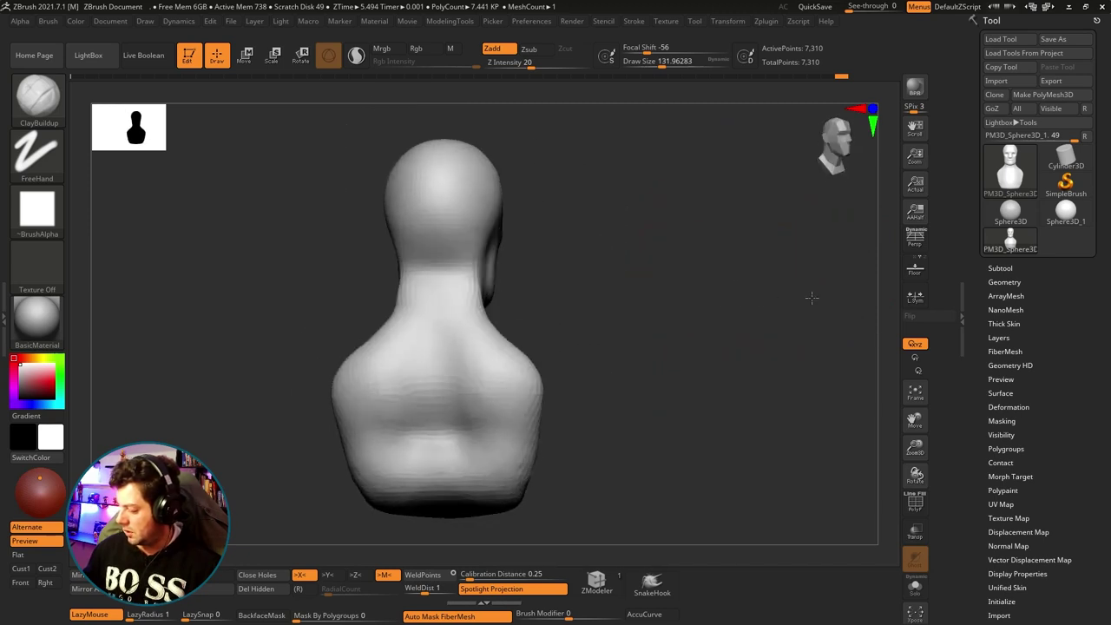
{"action": "mouse_move", "coordinate": [735, 298]}
{"action": "right_mouse_down", "text": "ctrl"}
{"action": "mouse_move", "coordinate": [717, 265]}
{"action": "mouse_move", "coordinate": [679, 276]}
{"action": "mouse_move", "coordinate": [727, 246]}
{"action": "mouse_move", "coordinate": [735, 170]}
{"action": "mouse_move", "coordinate": [739, 185]}
{"action": "right_mouse_up", "text": "ctrl"}
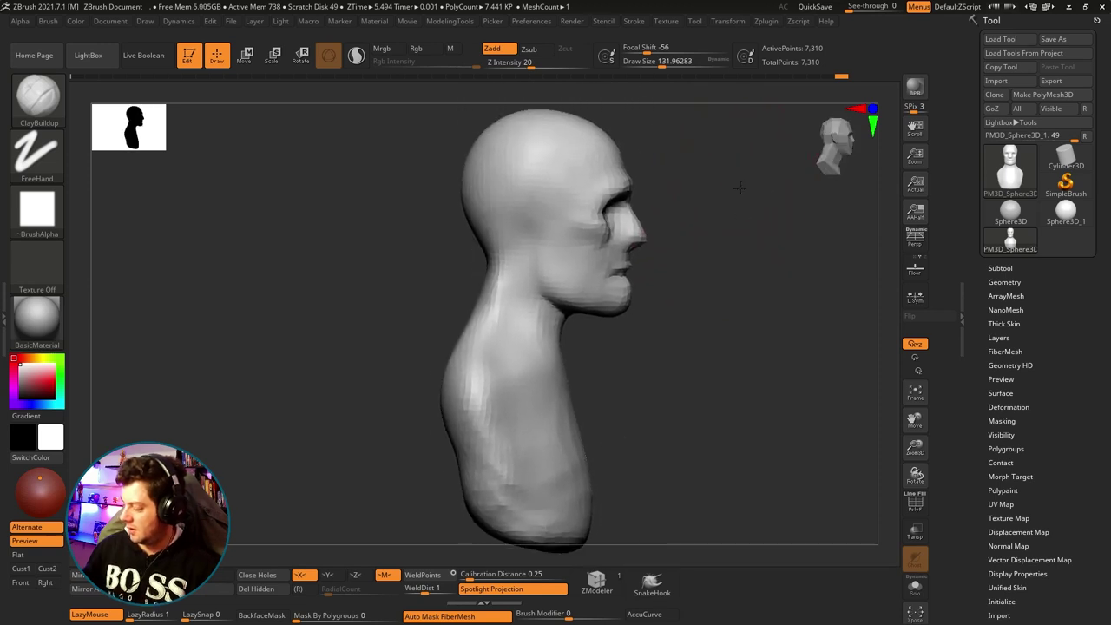
Lasso-mask the face, enlarge the brush to about 223, and build up clay on the back of the neck.
{"action": "left_click_drag", "start_coordinate": [517, 103], "coordinate": [612, 356], "text": "ctrl"}
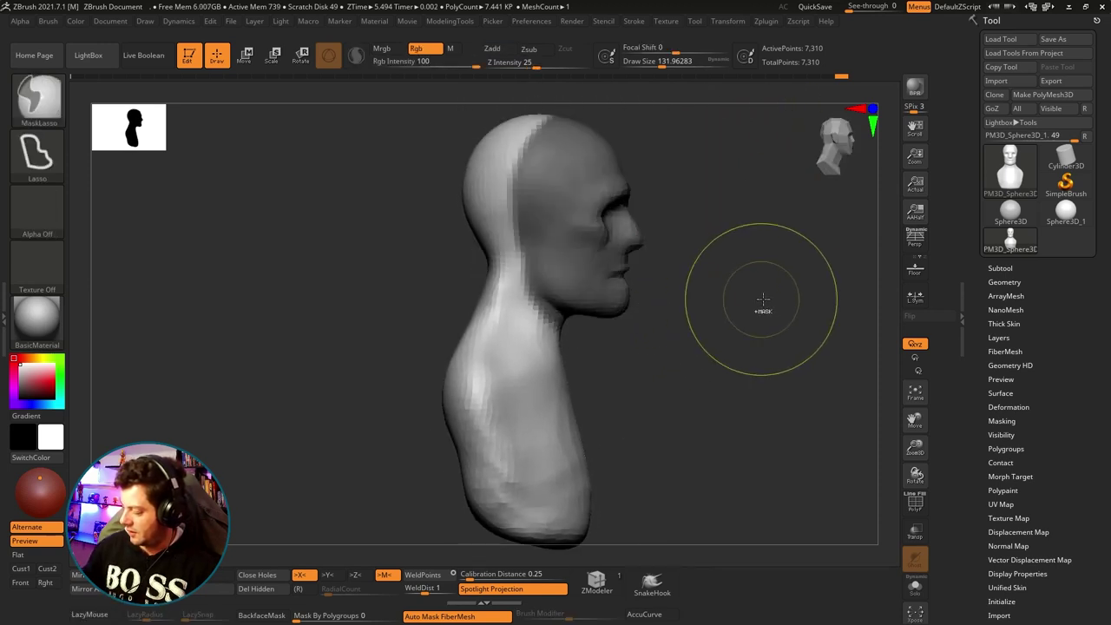
{"action": "mouse_move", "coordinate": [764, 298]}
{"action": "right_mouse_down"}
{"action": "mouse_move", "coordinate": [642, 308]}
{"action": "mouse_move", "coordinate": [622, 284]}
{"action": "mouse_move", "coordinate": [579, 295]}
{"action": "right_mouse_up"}
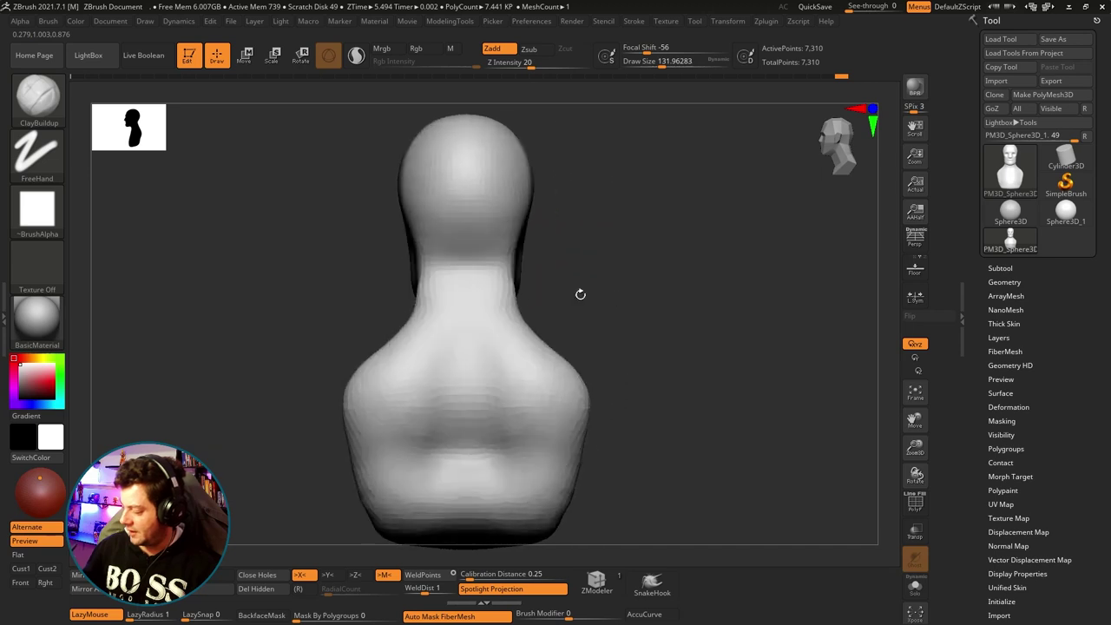
{"action": "key", "text": "s"}
{"action": "left_click_drag", "start_coordinate": [447, 299], "coordinate": [471, 301]}
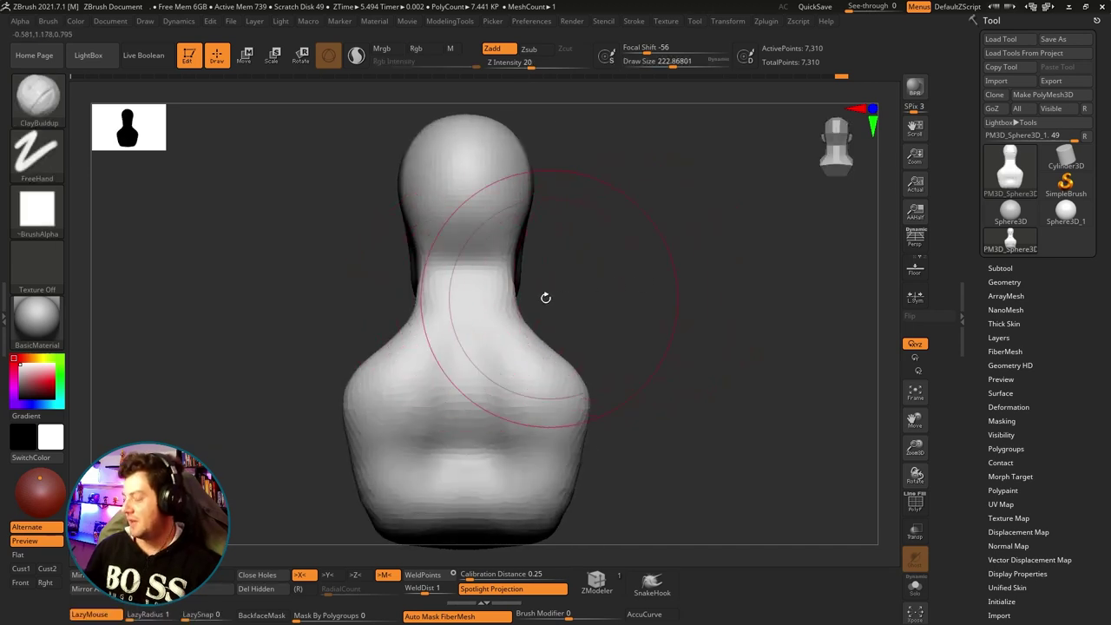
{"action": "left_click_drag", "start_coordinate": [508, 289], "coordinate": [524, 300]}
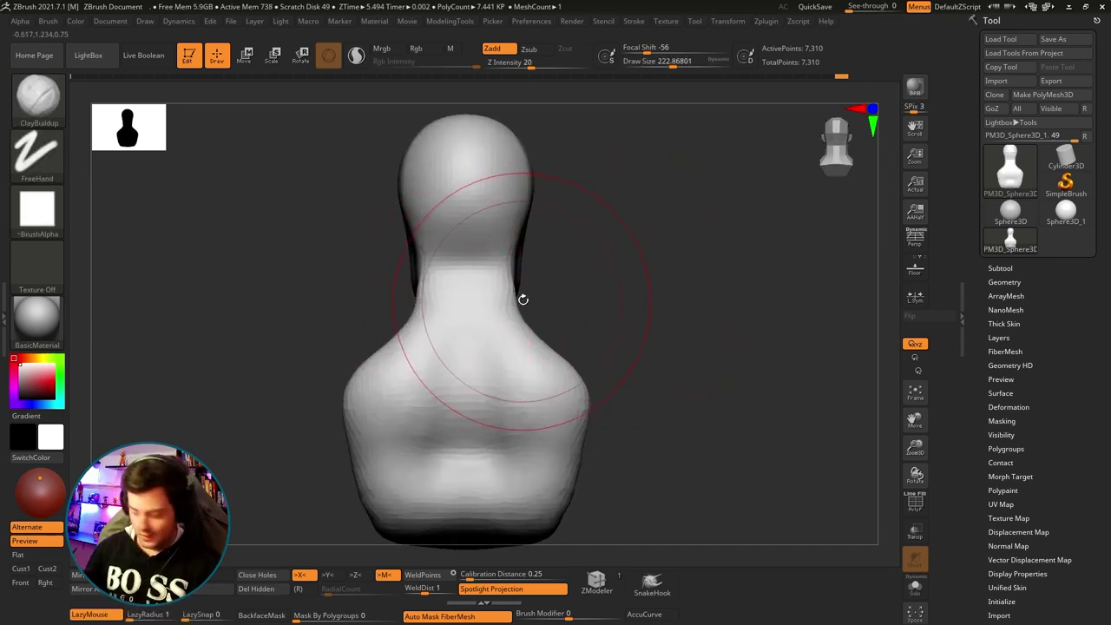
Switch back to the Move brush and view the bust in right-side profile.
{"action": "key", "text": "b"}
{"action": "key", "text": "m"}
{"action": "key", "text": "v"}
{"action": "left_click_drag", "start_coordinate": [652, 273], "coordinate": [526, 305]}
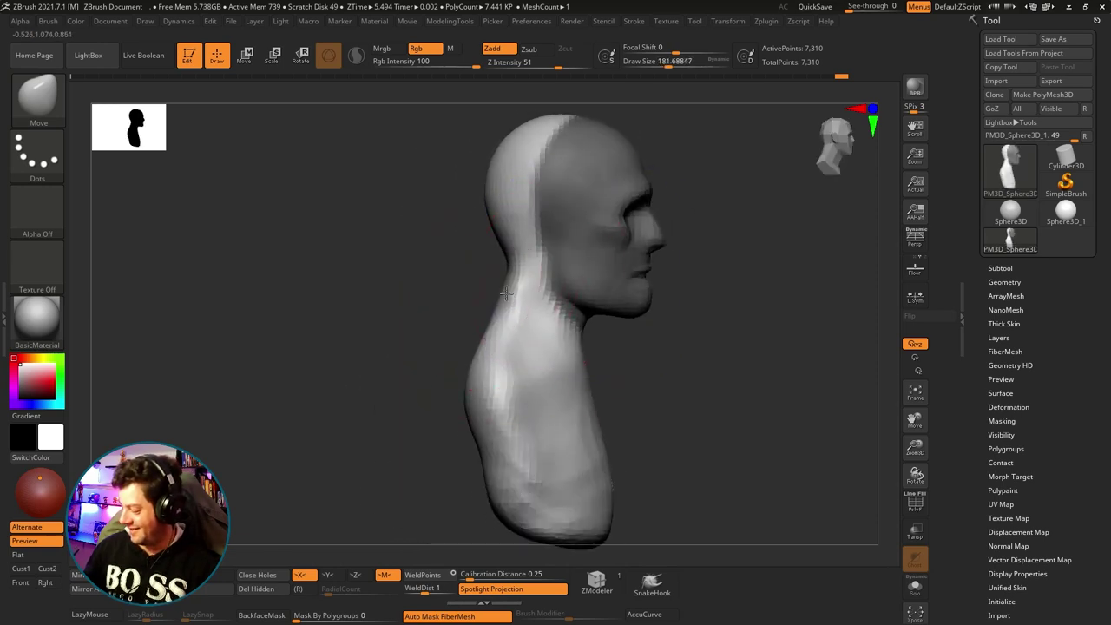
Smooth the junction where the jaw meets the neck.
{"action": "left_click_drag", "start_coordinate": [676, 341], "coordinate": [712, 303]}
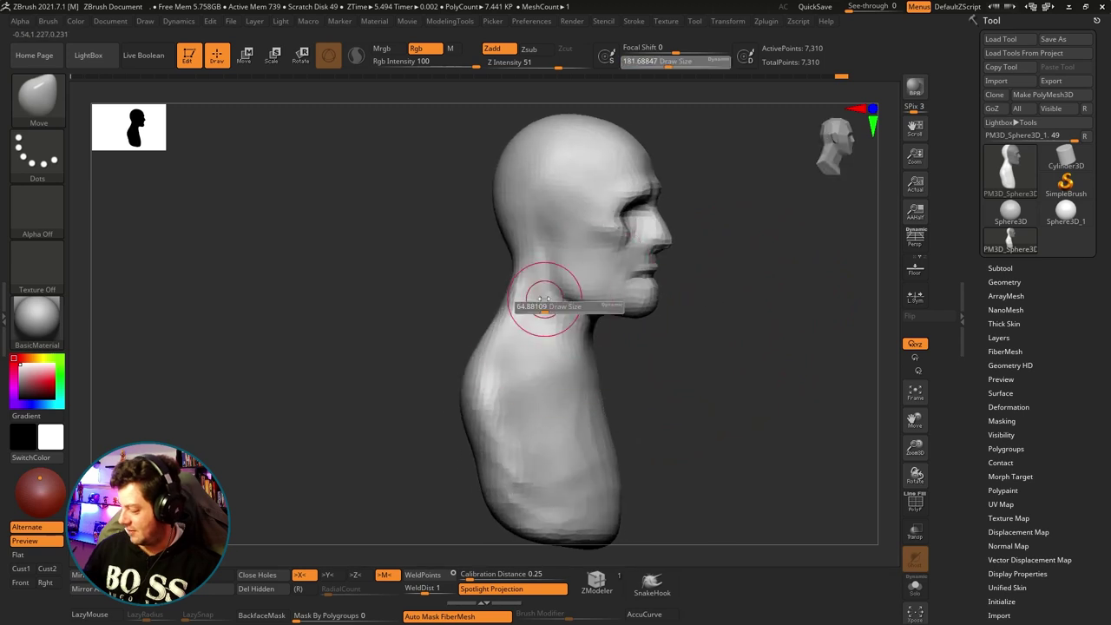
{"action": "left_click_drag", "start_coordinate": [533, 310], "coordinate": [536, 247], "text": "shift"}
{"action": "mouse_move", "coordinate": [660, 330]}
{"action": "left_mouse_down", "text": "shift"}
{"action": "mouse_move", "coordinate": [676, 285]}
{"action": "mouse_move", "coordinate": [634, 292]}
{"action": "left_mouse_up", "text": "shift"}
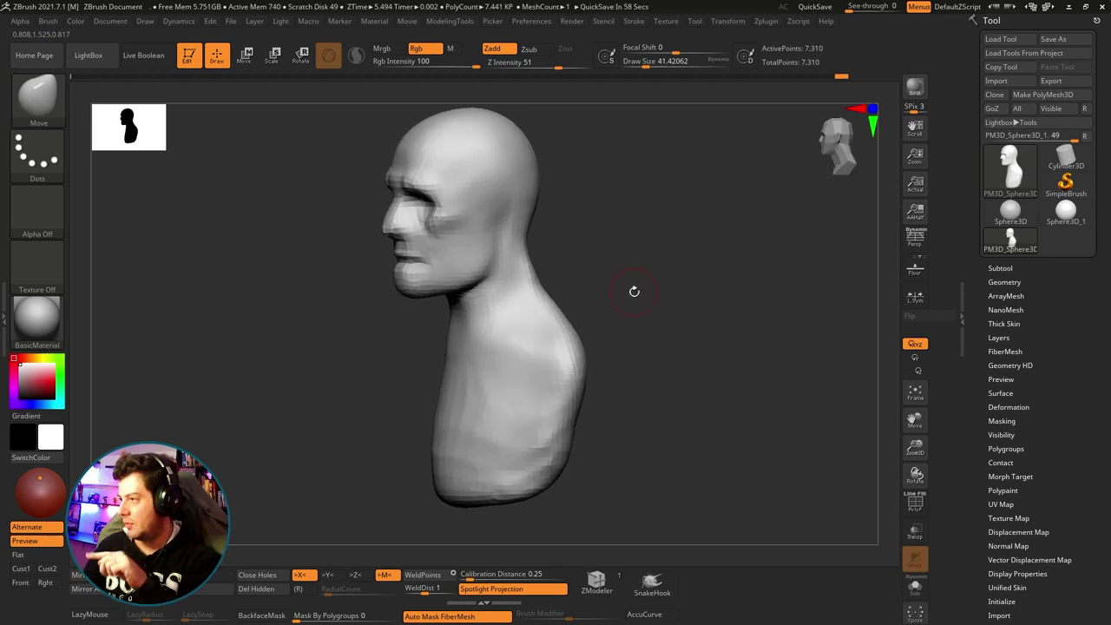
Orbit around the bust, open and close the Movie menu, and end facing front.
{"action": "mouse_move", "coordinate": [634, 292]}
{"action": "left_mouse_down"}
{"action": "mouse_move", "coordinate": [738, 276]}
{"action": "mouse_move", "coordinate": [706, 273]}
{"action": "left_mouse_up"}
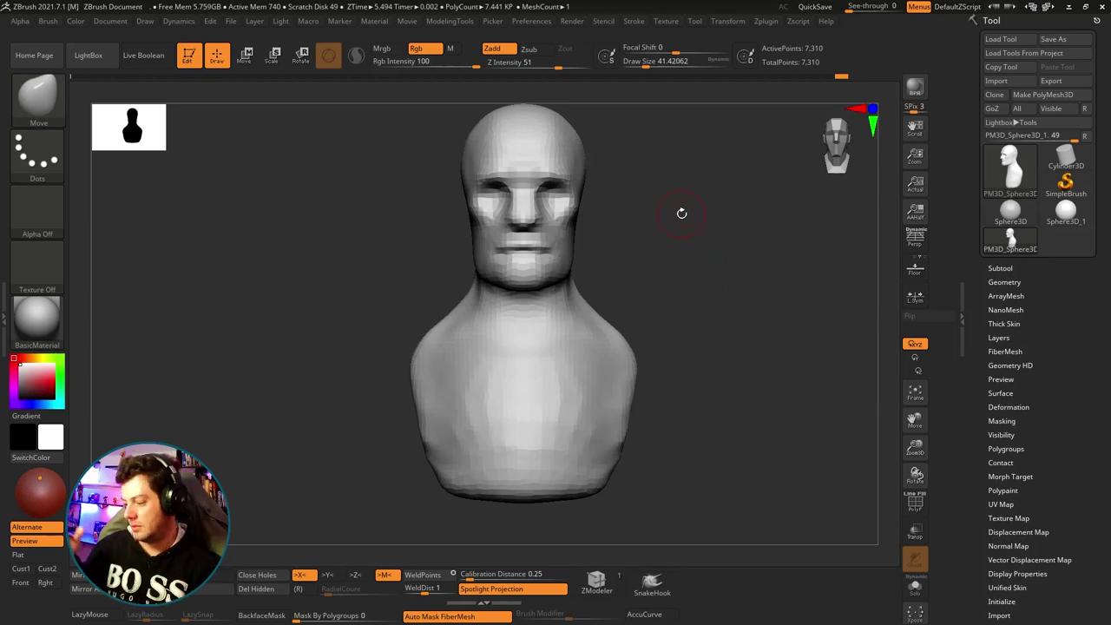
{"action": "left_click_drag", "start_coordinate": [710, 256], "coordinate": [668, 255]}
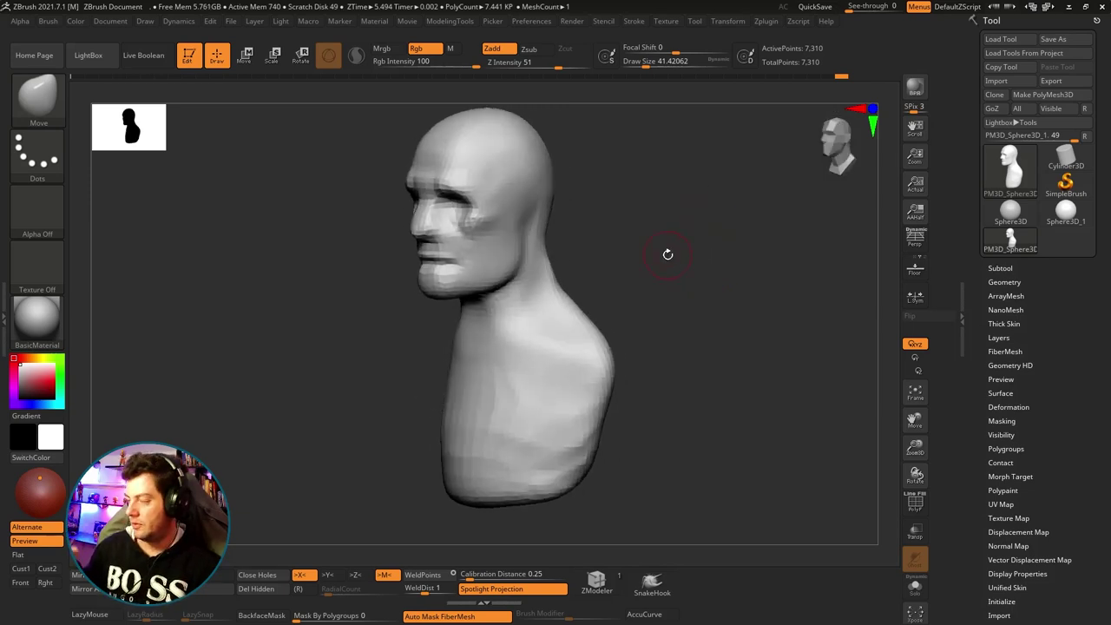
{"action": "left_click", "coordinate": [409, 23]}
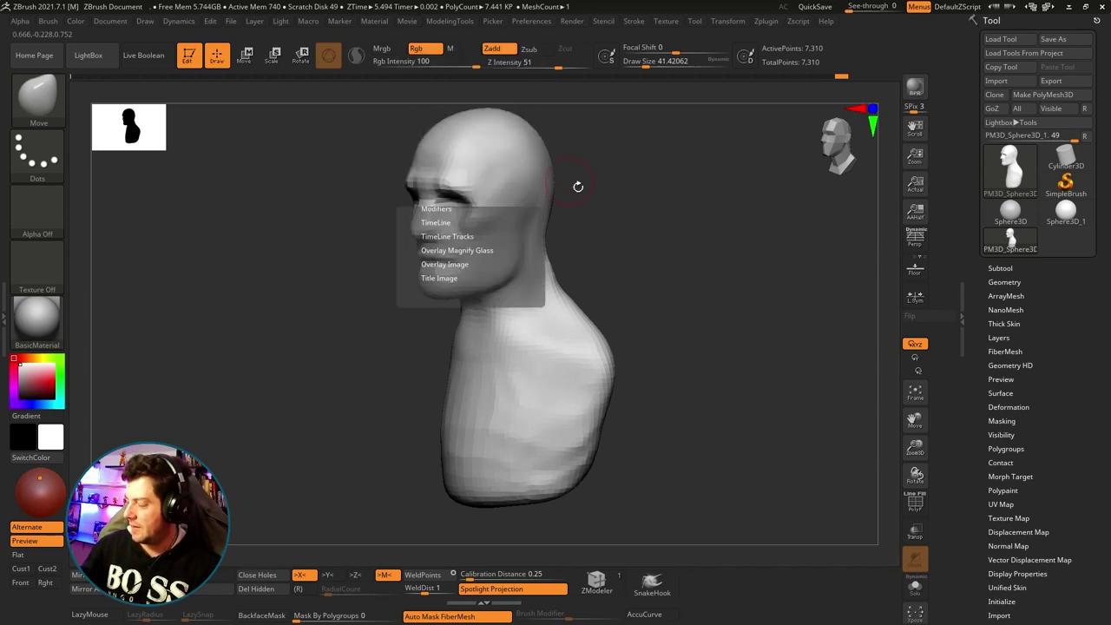
{"action": "mouse_move", "coordinate": [721, 270]}
{"action": "left_mouse_down", "text": "shift"}
{"action": "mouse_move", "coordinate": [757, 271]}
{"action": "mouse_move", "coordinate": [698, 259]}
{"action": "left_mouse_up", "text": "shift"}
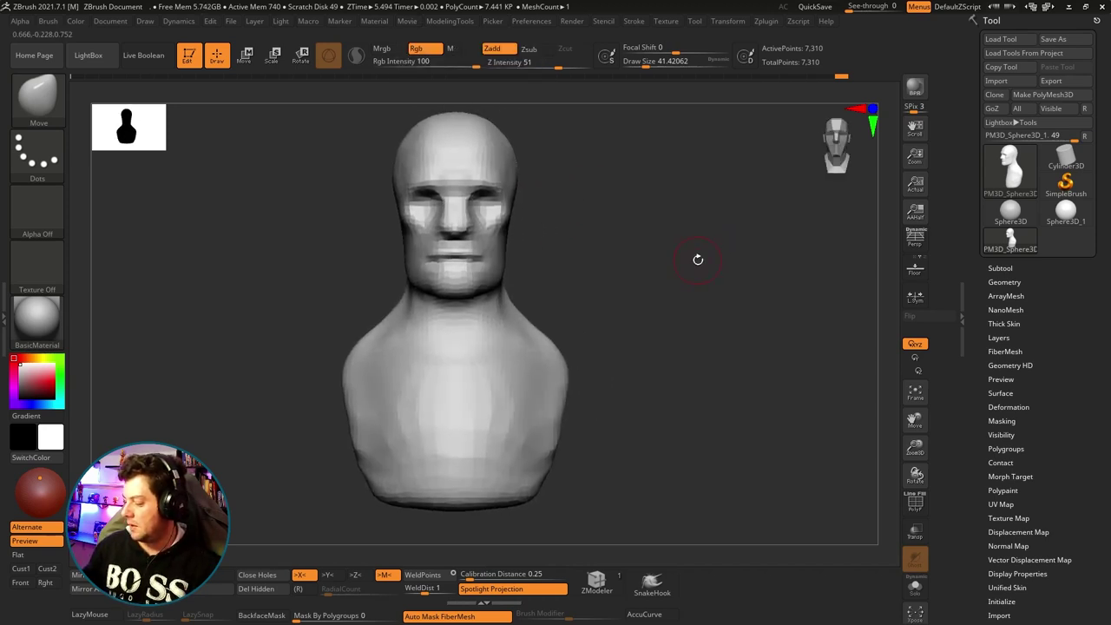
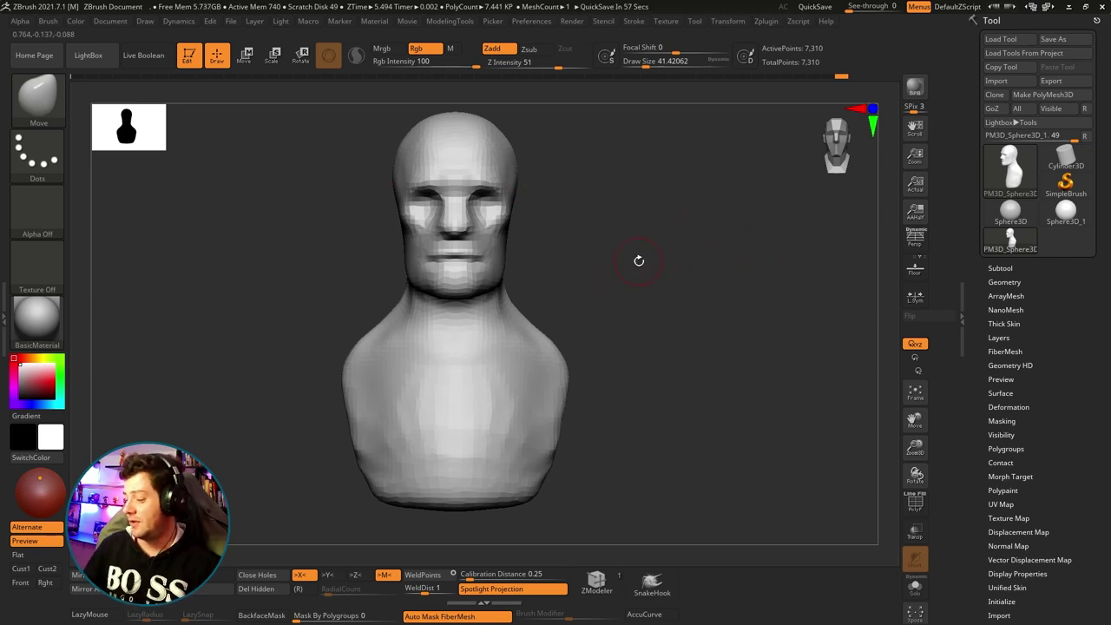
Orbit around the bust and enlarge the Move brush to shape the chin and neck.
{"action": "left_click_drag", "start_coordinate": [705, 279], "coordinate": [715, 286]}
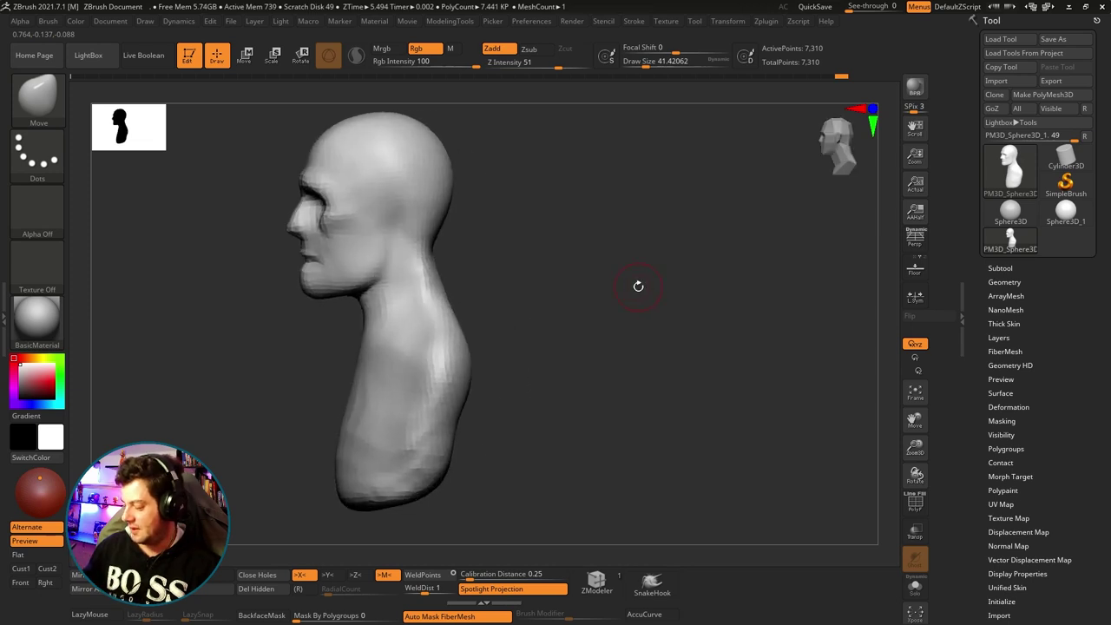
{"action": "mouse_move", "coordinate": [640, 285]}
{"action": "left_mouse_down"}
{"action": "mouse_move", "coordinate": [653, 213]}
{"action": "mouse_move", "coordinate": [769, 196]}
{"action": "left_mouse_up"}
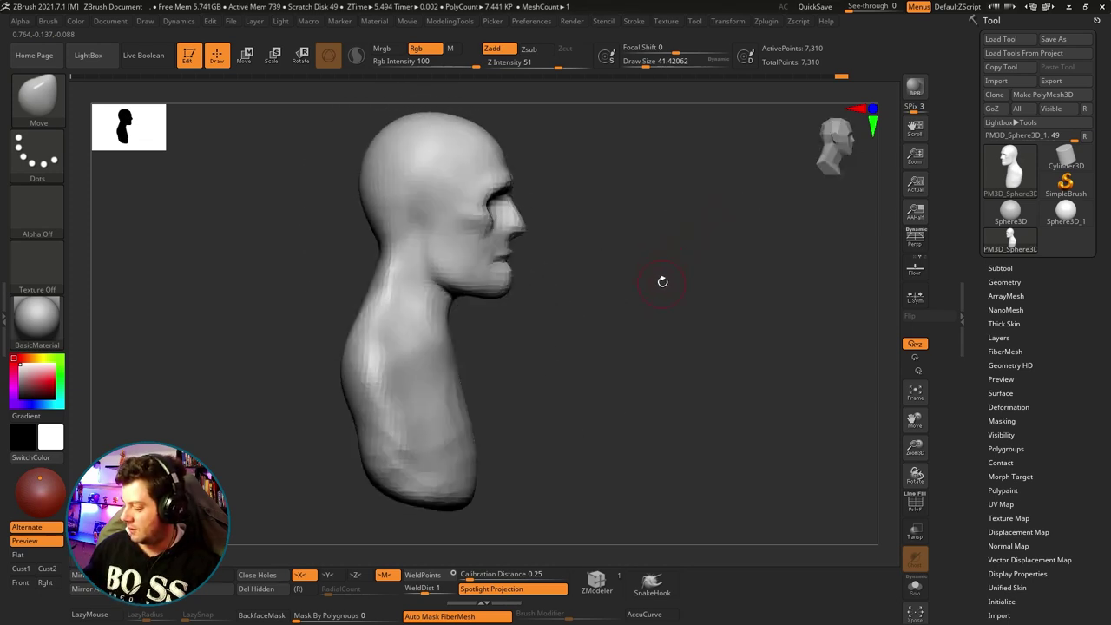
{"action": "mouse_move", "coordinate": [663, 280]}
{"action": "left_mouse_down", "text": "alt"}
{"action": "mouse_move", "coordinate": [748, 223]}
{"action": "mouse_move", "coordinate": [568, 281]}
{"action": "mouse_move", "coordinate": [578, 280]}
{"action": "left_mouse_up", "text": "alt"}
{"action": "key", "text": "s"}
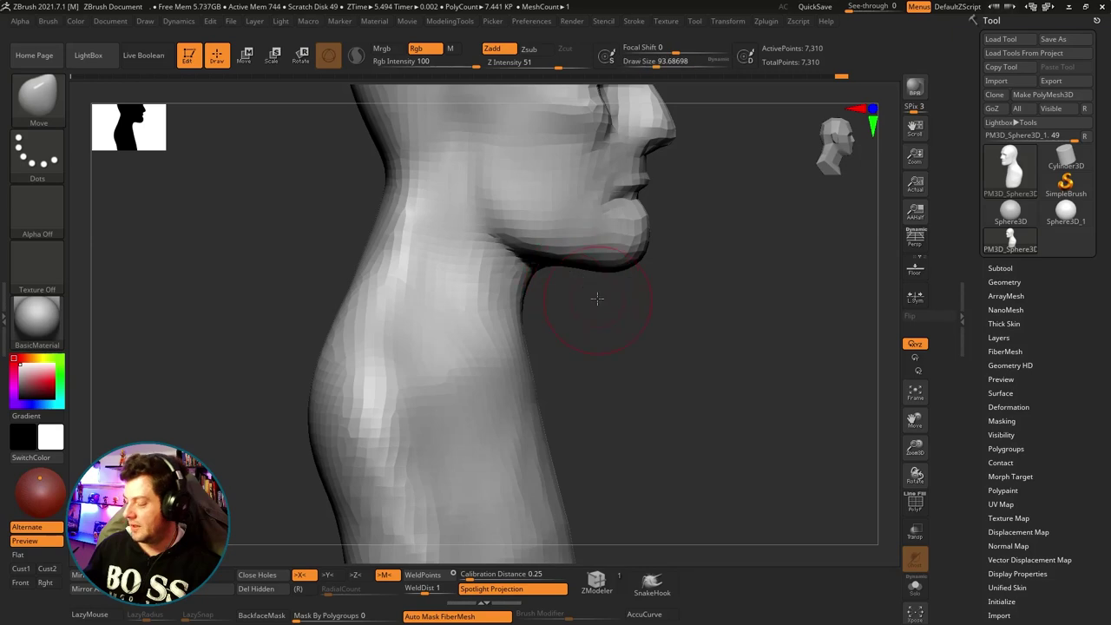
{"action": "mouse_move", "coordinate": [588, 300]}
{"action": "right_mouse_down"}
{"action": "mouse_move", "coordinate": [571, 284]}
{"action": "mouse_move", "coordinate": [529, 296]}
{"action": "right_mouse_up"}
{"action": "mouse_move", "coordinate": [477, 248]}
{"action": "right_mouse_down"}
{"action": "mouse_move", "coordinate": [655, 318]}
{"action": "mouse_move", "coordinate": [633, 338]}
{"action": "right_mouse_up"}
Frame the whole bust and shrink the Move brush to roughly 65-74, checking three-quarter views.
{"action": "key", "text": "f"}
{"action": "right_click_drag", "start_coordinate": [675, 274], "coordinate": [680, 255]}
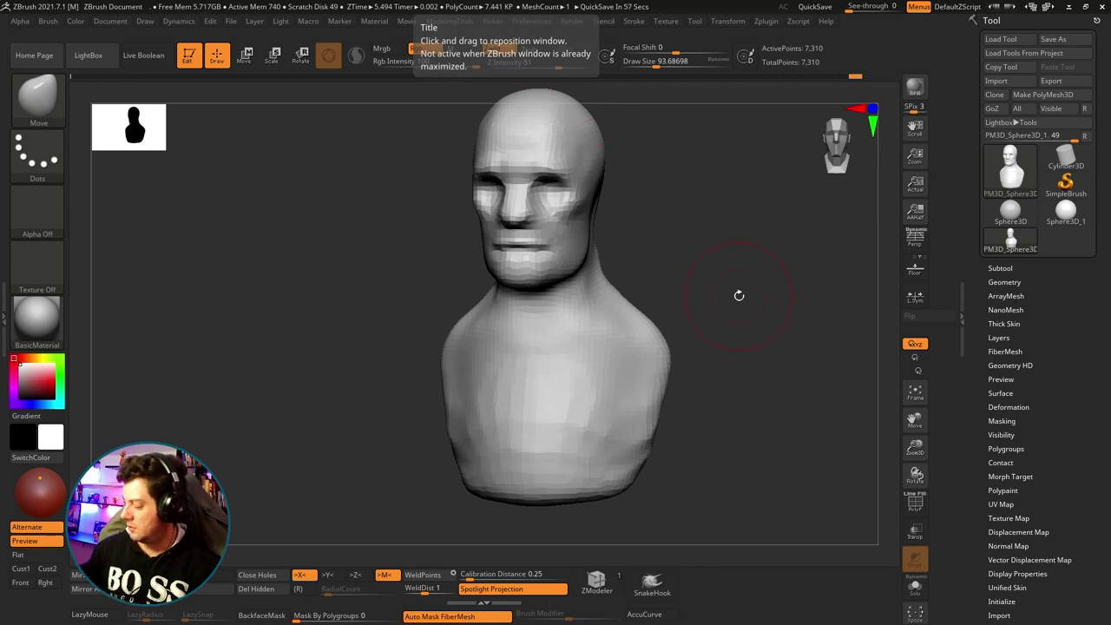
{"action": "mouse_move", "coordinate": [739, 297]}
{"action": "right_mouse_down"}
{"action": "mouse_move", "coordinate": [755, 295]}
{"action": "mouse_move", "coordinate": [776, 245]}
{"action": "mouse_move", "coordinate": [677, 304]}
{"action": "right_mouse_up"}
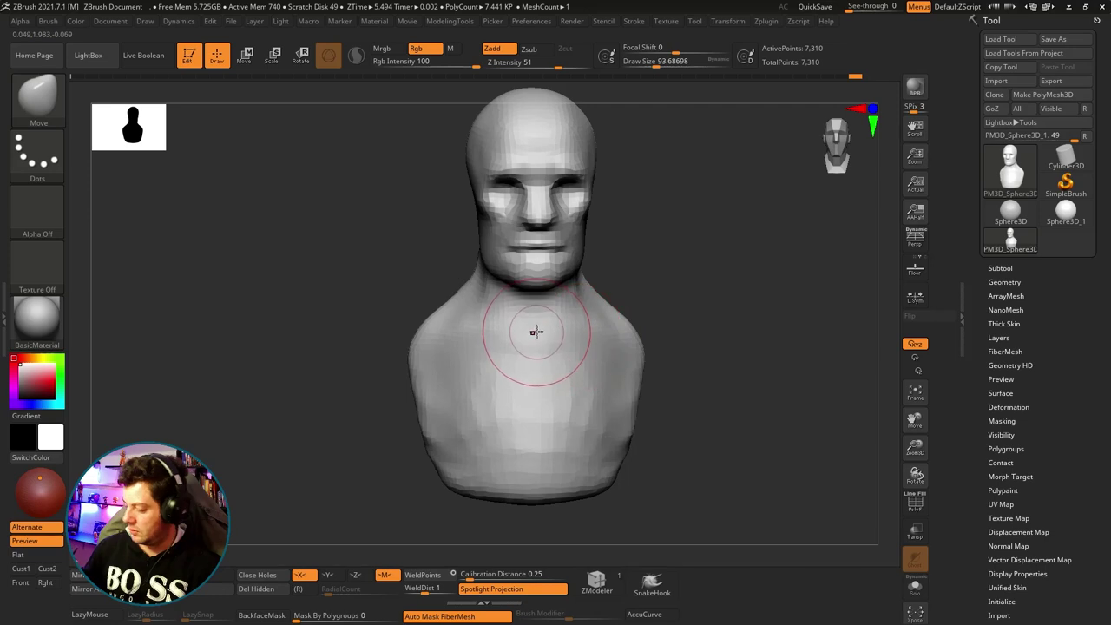
{"action": "key", "text": "s"}
{"action": "left_click_drag", "start_coordinate": [540, 327], "coordinate": [536, 328]}
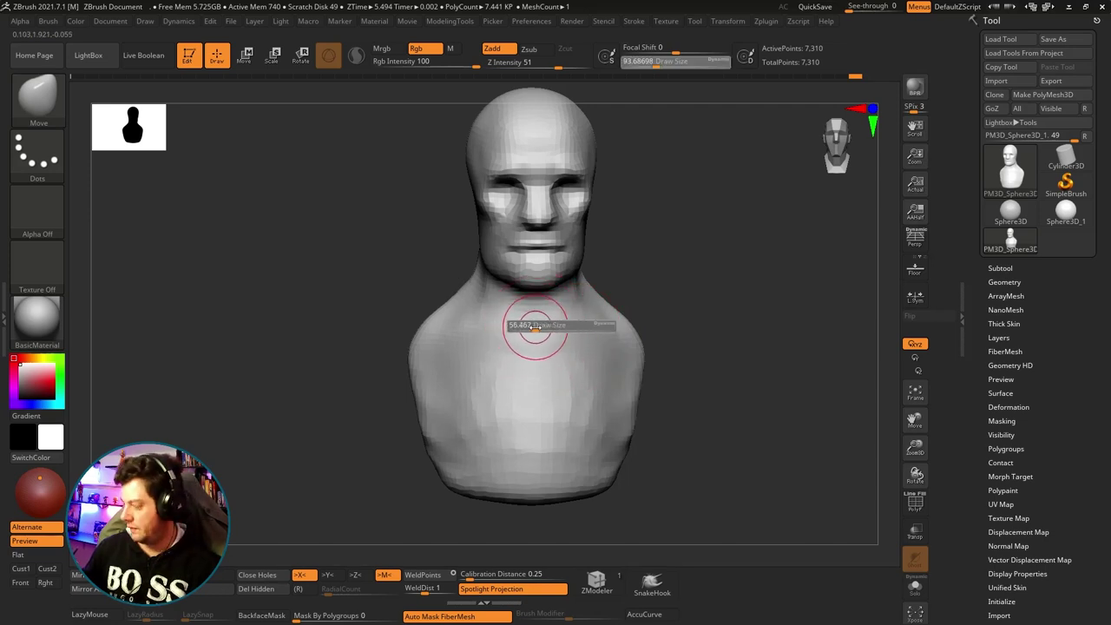
{"action": "mouse_move", "coordinate": [631, 279]}
{"action": "right_mouse_down"}
{"action": "mouse_move", "coordinate": [652, 278]}
{"action": "mouse_move", "coordinate": [560, 330]}
{"action": "right_mouse_up"}
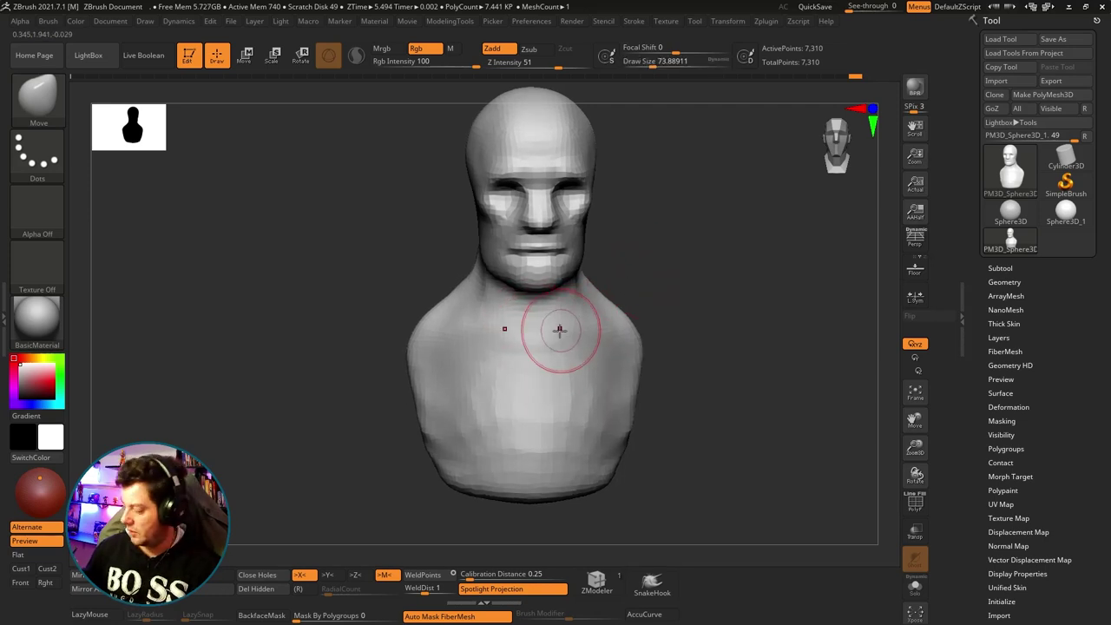
Switch to the ClayBuildup brush and orbit to a three-quarter view with the face turned left.
{"action": "key", "text": "b"}
{"action": "key", "text": "c"}
{"action": "key", "text": "b"}
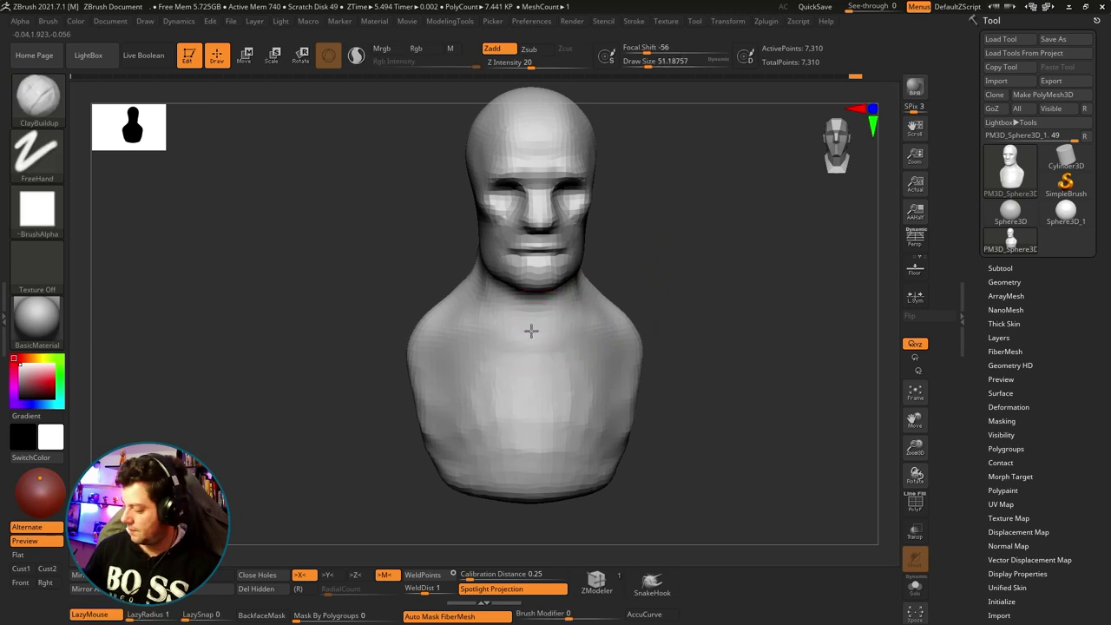
{"action": "mouse_move", "coordinate": [533, 324]}
{"action": "right_mouse_down"}
{"action": "mouse_move", "coordinate": [747, 255]}
{"action": "mouse_move", "coordinate": [739, 315]}
{"action": "mouse_move", "coordinate": [518, 324]}
{"action": "right_mouse_up"}
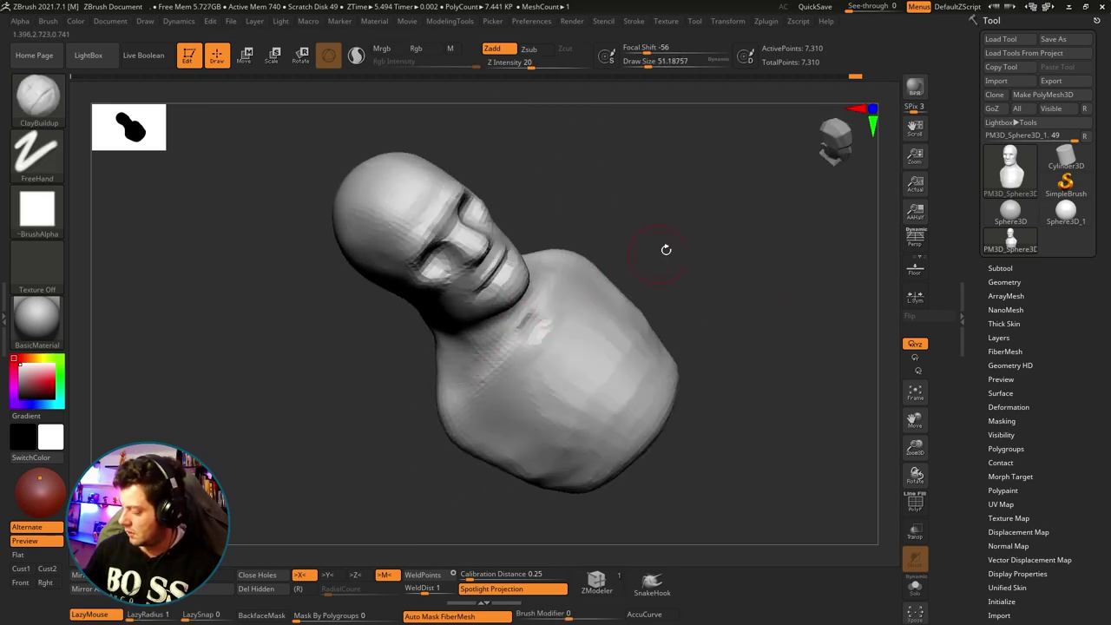
{"action": "mouse_move", "coordinate": [666, 250]}
{"action": "right_mouse_down"}
{"action": "mouse_move", "coordinate": [693, 234]}
{"action": "mouse_move", "coordinate": [701, 243]}
{"action": "mouse_move", "coordinate": [592, 264]}
{"action": "mouse_move", "coordinate": [576, 298]}
{"action": "right_mouse_up"}
{"action": "mouse_move", "coordinate": [679, 251]}
{"action": "right_mouse_down"}
{"action": "mouse_move", "coordinate": [735, 148]}
{"action": "mouse_move", "coordinate": [774, 220]}
{"action": "mouse_move", "coordinate": [733, 256]}
{"action": "mouse_move", "coordinate": [627, 307]}
{"action": "right_mouse_up"}
{"action": "right_click_drag", "start_coordinate": [716, 267], "coordinate": [632, 302]}
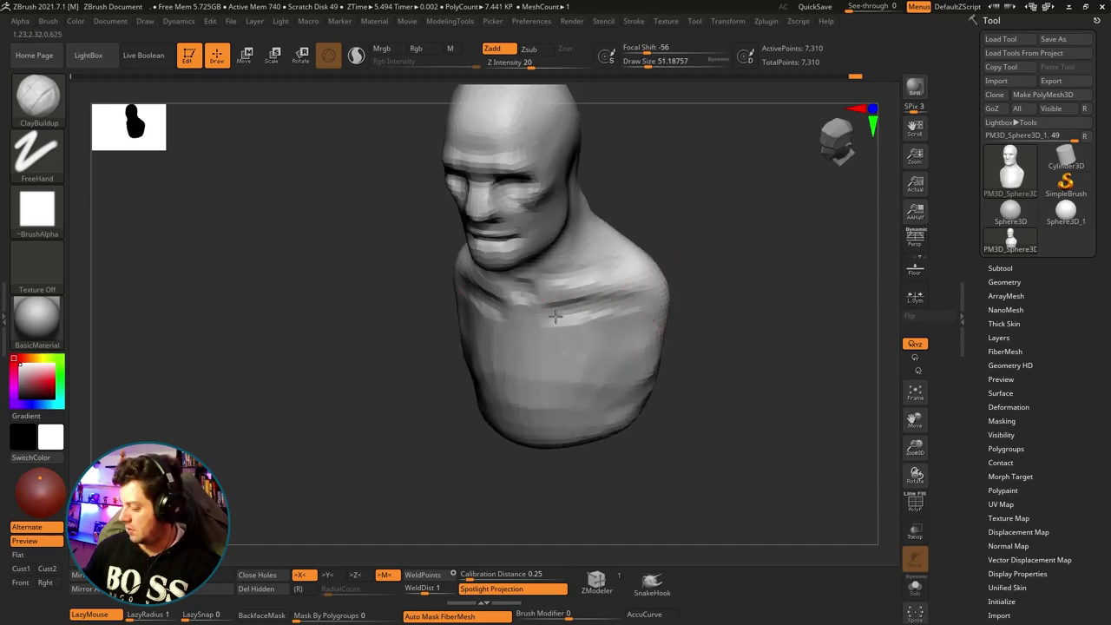
{"action": "mouse_move", "coordinate": [555, 317]}
{"action": "right_mouse_down"}
{"action": "mouse_move", "coordinate": [727, 281]}
{"action": "mouse_move", "coordinate": [678, 283]}
{"action": "right_mouse_up"}
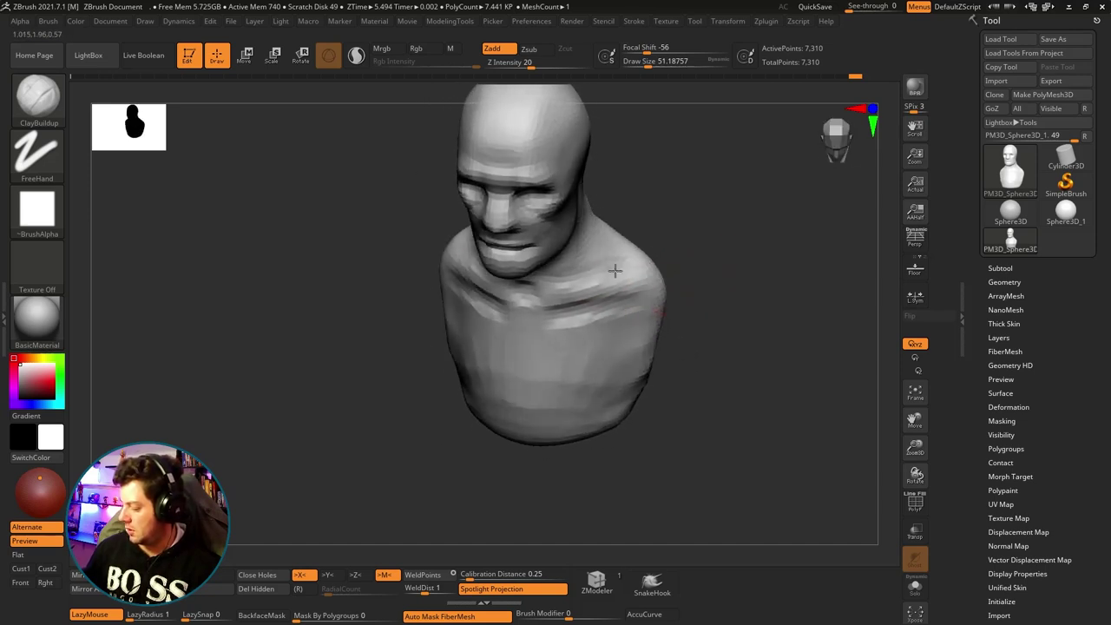
{"action": "mouse_move", "coordinate": [569, 276]}
{"action": "right_mouse_down"}
{"action": "mouse_move", "coordinate": [669, 194]}
{"action": "mouse_move", "coordinate": [707, 181]}
{"action": "mouse_move", "coordinate": [707, 255]}
{"action": "mouse_move", "coordinate": [555, 306]}
{"action": "mouse_move", "coordinate": [572, 322]}
{"action": "mouse_move", "coordinate": [650, 298]}
{"action": "mouse_move", "coordinate": [582, 327]}
{"action": "mouse_move", "coordinate": [644, 299]}
{"action": "right_mouse_up"}
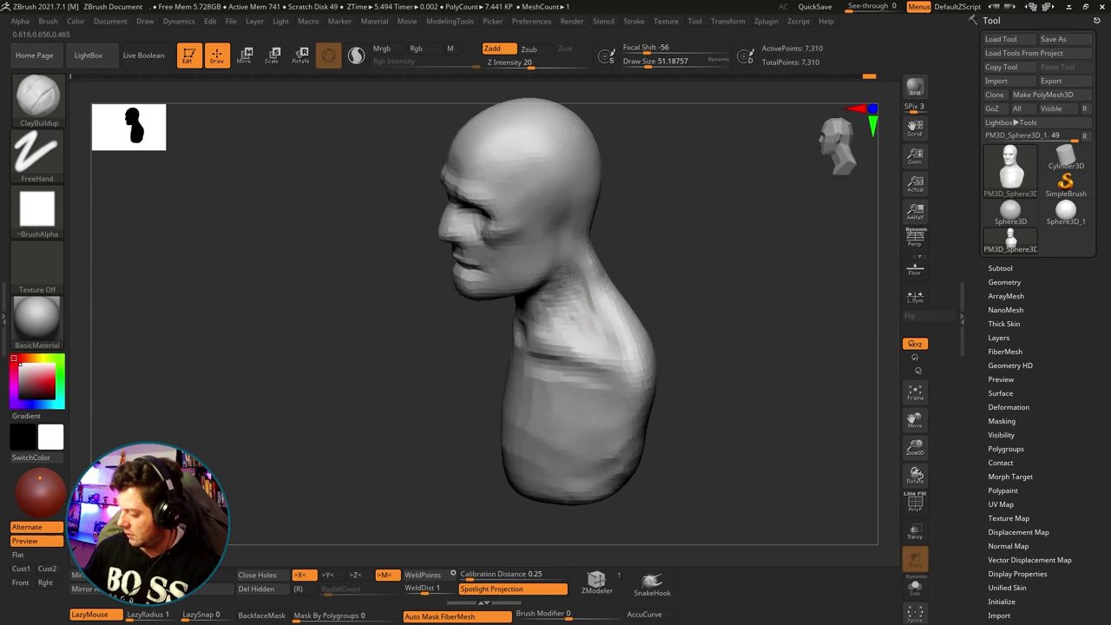
{"action": "mouse_move", "coordinate": [569, 272]}
{"action": "right_mouse_down"}
{"action": "mouse_move", "coordinate": [720, 211]}
{"action": "mouse_move", "coordinate": [630, 231]}
{"action": "right_mouse_up"}
{"action": "mouse_move", "coordinate": [568, 310]}
{"action": "right_mouse_down"}
{"action": "mouse_move", "coordinate": [697, 260]}
{"action": "mouse_move", "coordinate": [548, 330]}
{"action": "mouse_move", "coordinate": [715, 218]}
{"action": "mouse_move", "coordinate": [741, 228]}
{"action": "mouse_move", "coordinate": [698, 238]}
{"action": "mouse_move", "coordinate": [698, 210]}
{"action": "mouse_move", "coordinate": [698, 251]}
{"action": "mouse_move", "coordinate": [744, 236]}
{"action": "mouse_move", "coordinate": [749, 196]}
{"action": "mouse_move", "coordinate": [635, 245]}
{"action": "right_mouse_up"}
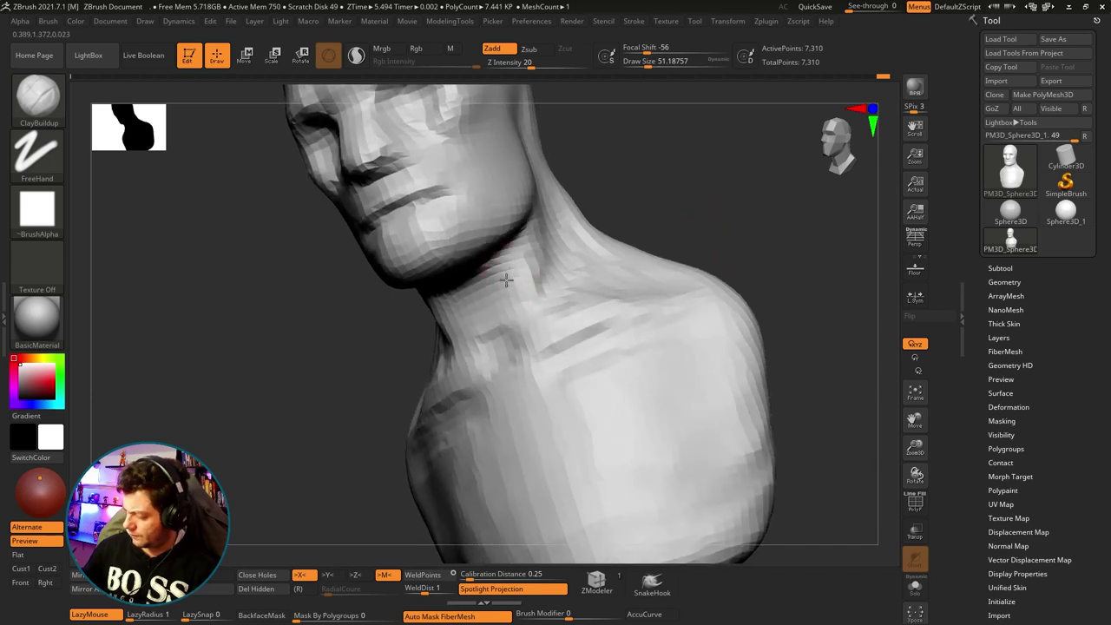
At brush size about 108, build clay under the jaw and down the neck into the shoulder.
{"action": "left_click_drag", "start_coordinate": [511, 297], "coordinate": [518, 257]}
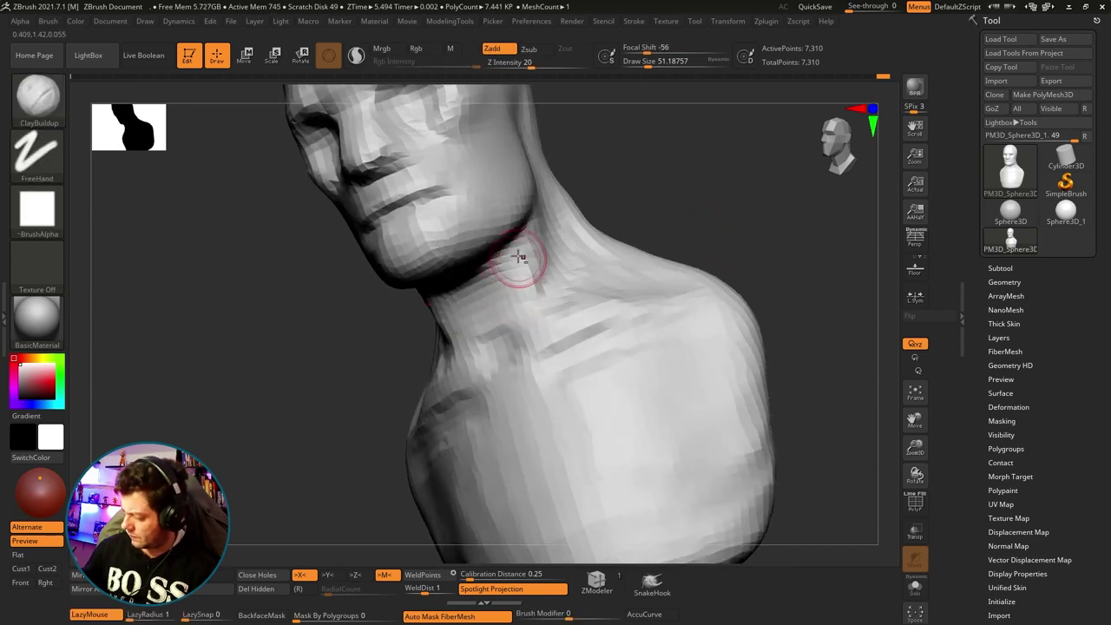
{"action": "mouse_move", "coordinate": [511, 332]}
{"action": "right_mouse_down"}
{"action": "mouse_move", "coordinate": [649, 163]}
{"action": "mouse_move", "coordinate": [519, 341]}
{"action": "mouse_move", "coordinate": [653, 272]}
{"action": "mouse_move", "coordinate": [717, 193]}
{"action": "mouse_move", "coordinate": [543, 266]}
{"action": "right_mouse_up"}
{"action": "key", "text": "s"}
{"action": "left_click_drag", "start_coordinate": [543, 266], "coordinate": [560, 266]}
{"action": "right_click_drag", "start_coordinate": [682, 199], "coordinate": [599, 191]}
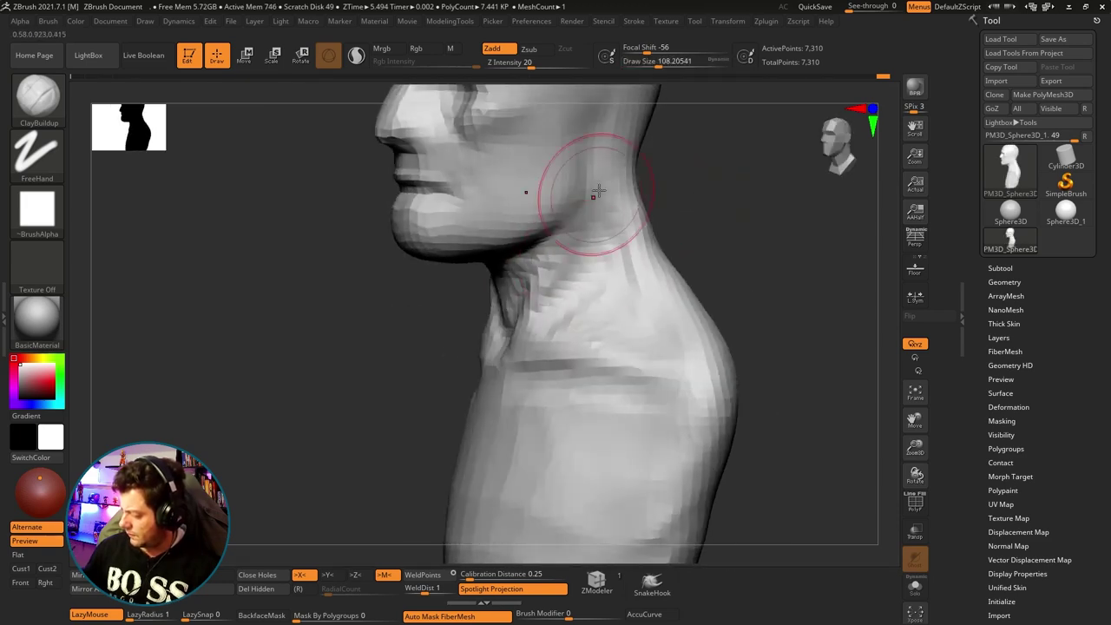
{"action": "right_click_drag", "start_coordinate": [515, 365], "coordinate": [709, 206]}
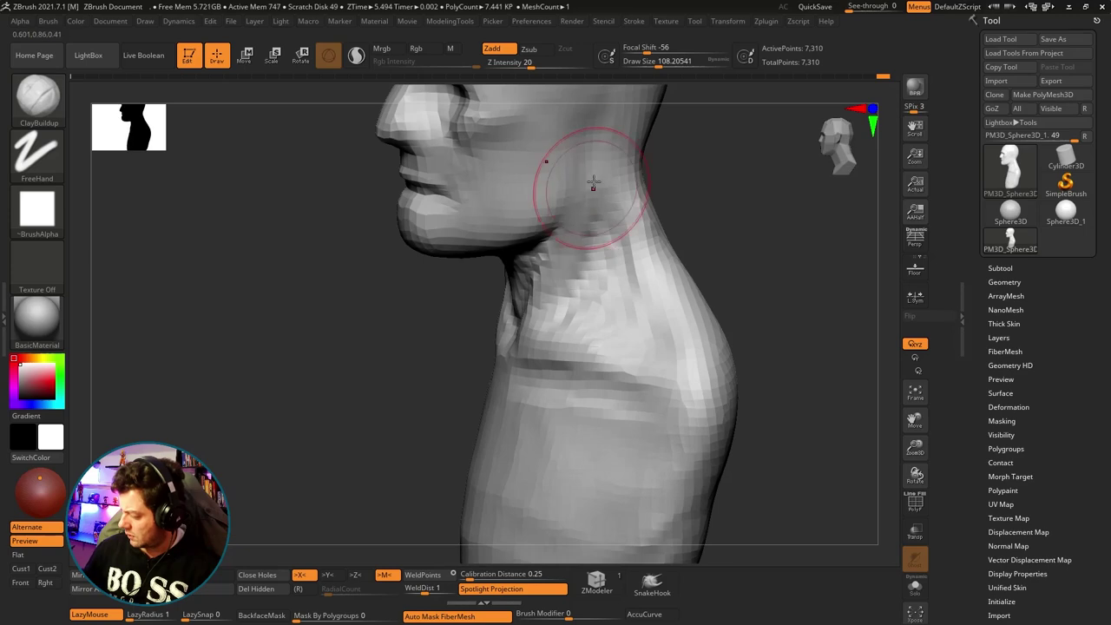
{"action": "mouse_move", "coordinate": [704, 241]}
{"action": "left_mouse_down"}
{"action": "mouse_move", "coordinate": [732, 229]}
{"action": "mouse_move", "coordinate": [636, 213]}
{"action": "mouse_move", "coordinate": [726, 231]}
{"action": "mouse_move", "coordinate": [707, 241]}
{"action": "mouse_move", "coordinate": [717, 253]}
{"action": "mouse_move", "coordinate": [654, 285]}
{"action": "left_mouse_up"}
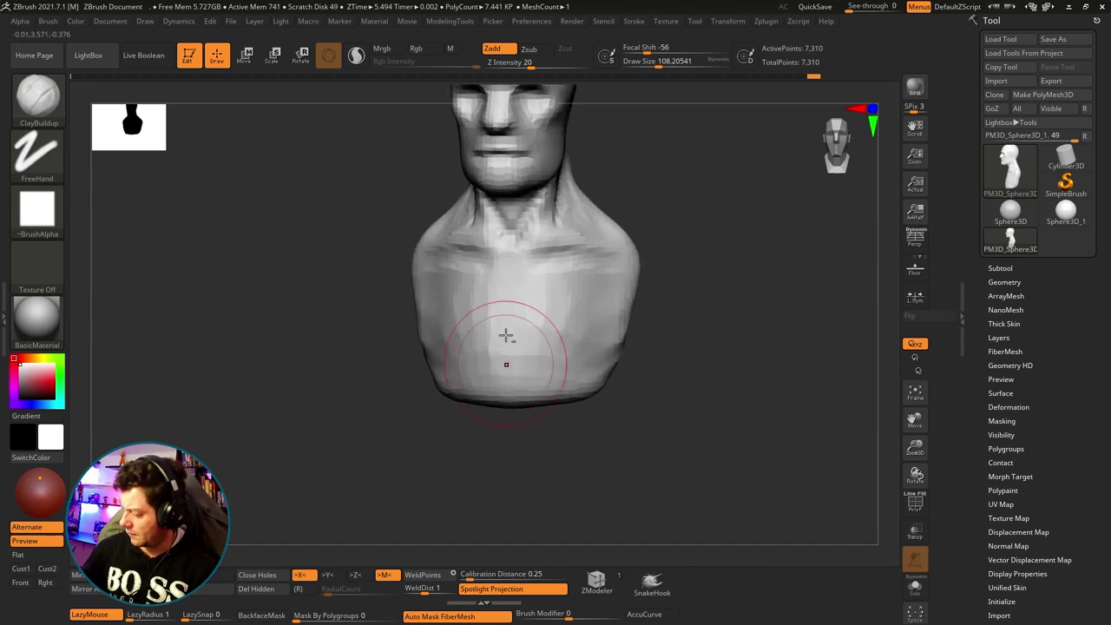
{"action": "mouse_move", "coordinate": [495, 269]}
{"action": "left_mouse_down"}
{"action": "mouse_move", "coordinate": [752, 335]}
{"action": "mouse_move", "coordinate": [700, 367]}
{"action": "mouse_move", "coordinate": [585, 384]}
{"action": "mouse_move", "coordinate": [677, 282]}
{"action": "mouse_move", "coordinate": [715, 216]}
{"action": "mouse_move", "coordinate": [722, 295]}
{"action": "mouse_move", "coordinate": [699, 293]}
{"action": "left_mouse_up"}
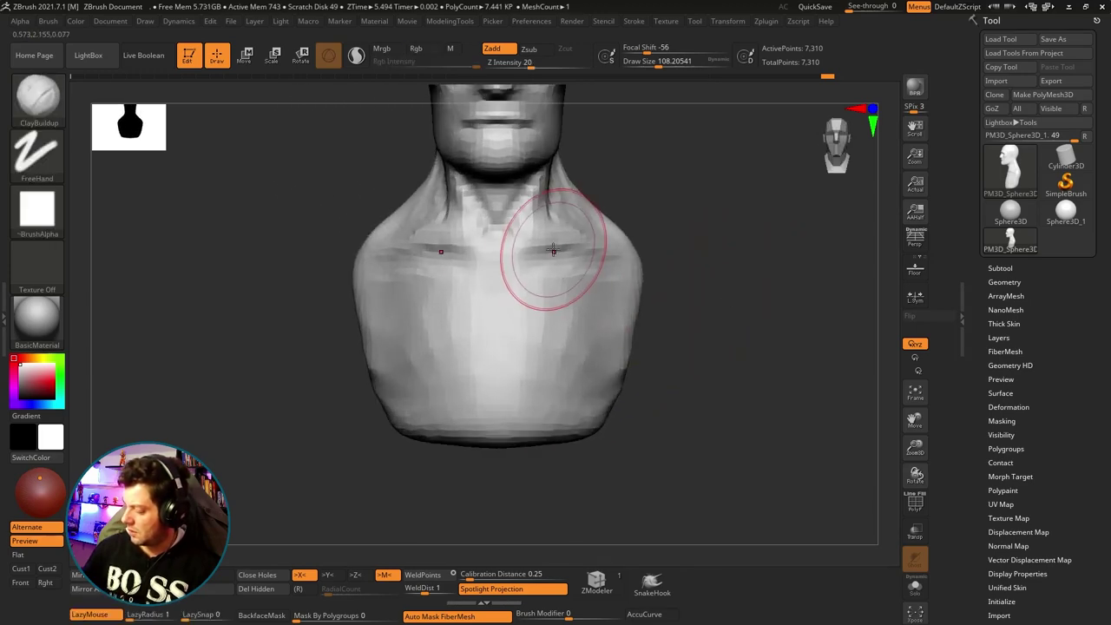
{"action": "key", "text": "shift+f"}
Hide the wireframe, return to the Move brush and resize it from about 100 to 245.
{"action": "key", "text": "b"}
{"action": "key", "text": "m"}
{"action": "key", "text": "v"}
{"action": "key", "text": "shift+f"}
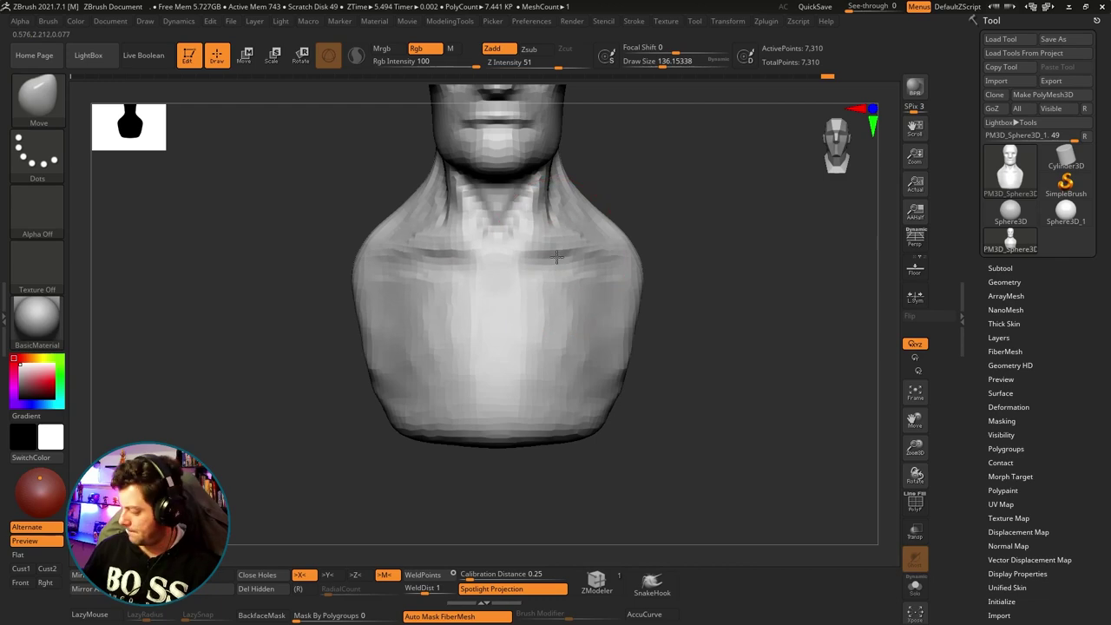
{"action": "mouse_move", "coordinate": [646, 251]}
{"action": "left_mouse_down"}
{"action": "mouse_move", "coordinate": [565, 260]}
{"action": "mouse_move", "coordinate": [675, 248]}
{"action": "mouse_move", "coordinate": [598, 263]}
{"action": "left_mouse_up"}
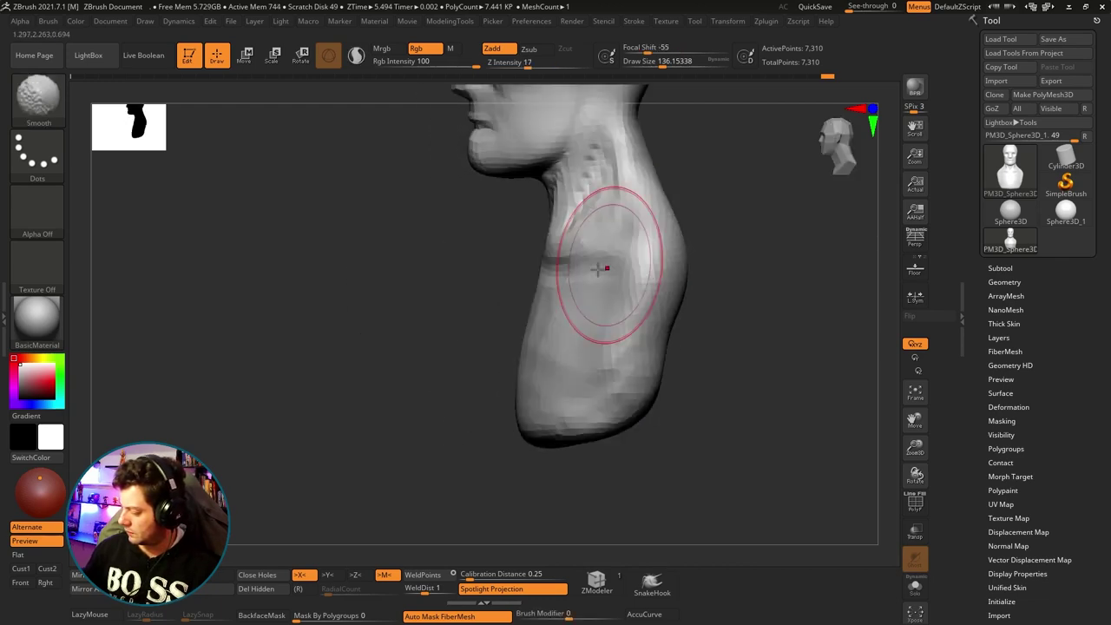
{"action": "mouse_move", "coordinate": [713, 224]}
{"action": "left_mouse_down"}
{"action": "mouse_move", "coordinate": [695, 260]}
{"action": "mouse_move", "coordinate": [594, 255]}
{"action": "mouse_move", "coordinate": [731, 206]}
{"action": "mouse_move", "coordinate": [540, 235]}
{"action": "left_mouse_up"}
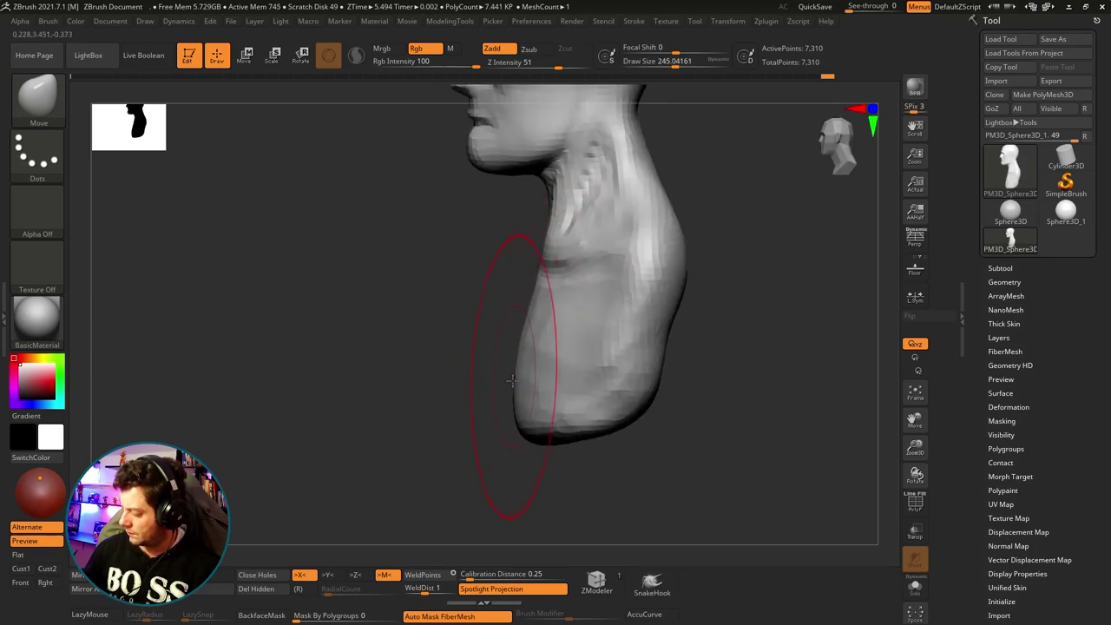
{"action": "mouse_move", "coordinate": [492, 447]}
{"action": "left_mouse_down"}
{"action": "mouse_move", "coordinate": [560, 436]}
{"action": "mouse_move", "coordinate": [690, 323]}
{"action": "left_mouse_up"}
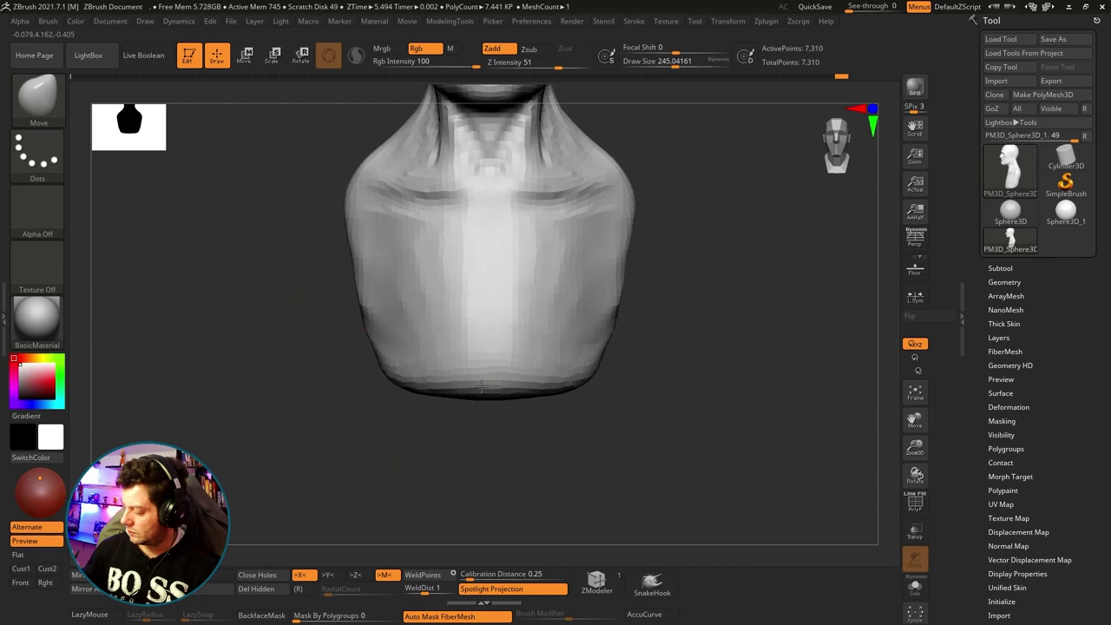
{"action": "mouse_move", "coordinate": [269, 373]}
{"action": "left_mouse_down"}
{"action": "mouse_move", "coordinate": [603, 384]}
{"action": "mouse_move", "coordinate": [464, 377]}
{"action": "mouse_move", "coordinate": [556, 377]}
{"action": "left_mouse_up"}
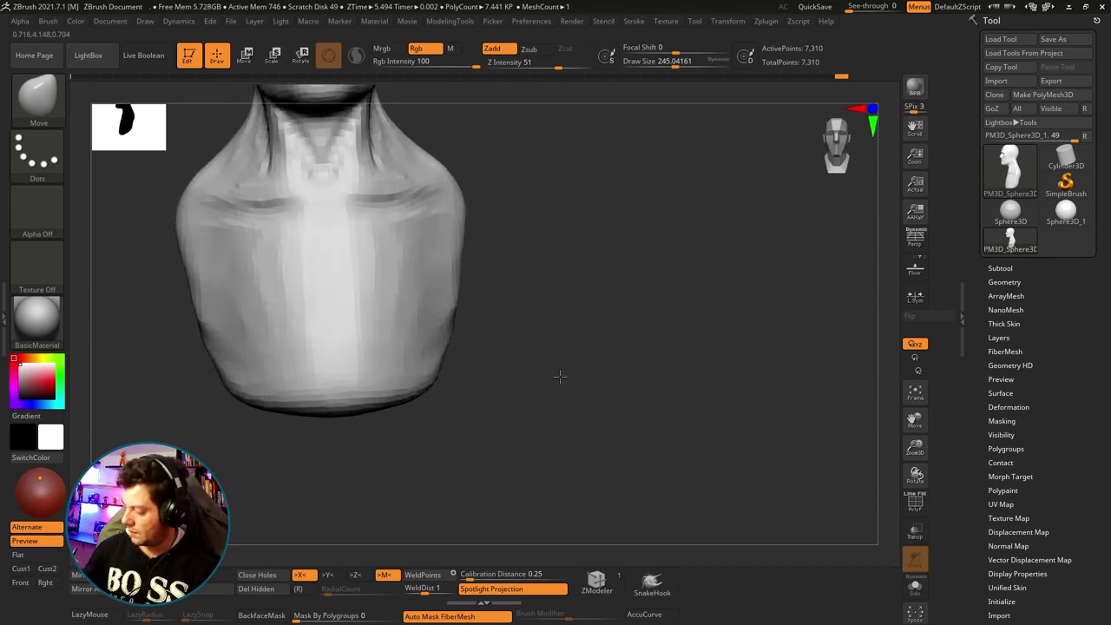
{"action": "left_click_drag", "start_coordinate": [628, 322], "coordinate": [493, 213]}
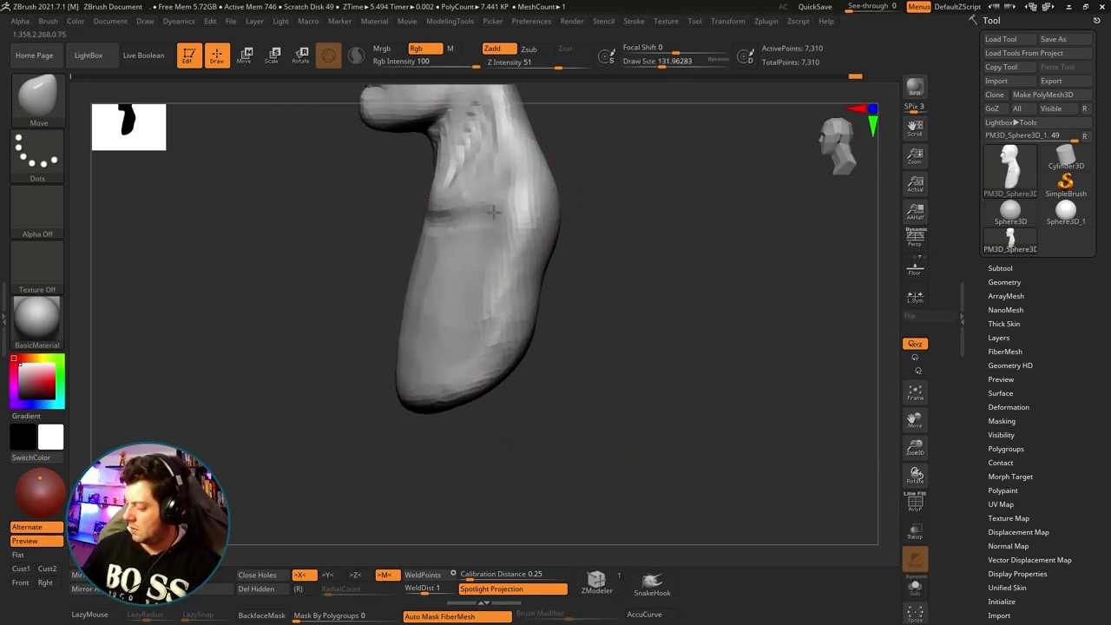
{"action": "mouse_move", "coordinate": [599, 221]}
{"action": "left_mouse_down"}
{"action": "mouse_move", "coordinate": [618, 228]}
{"action": "mouse_move", "coordinate": [630, 290]}
{"action": "mouse_move", "coordinate": [607, 248]}
{"action": "mouse_move", "coordinate": [507, 200]}
{"action": "left_mouse_up"}
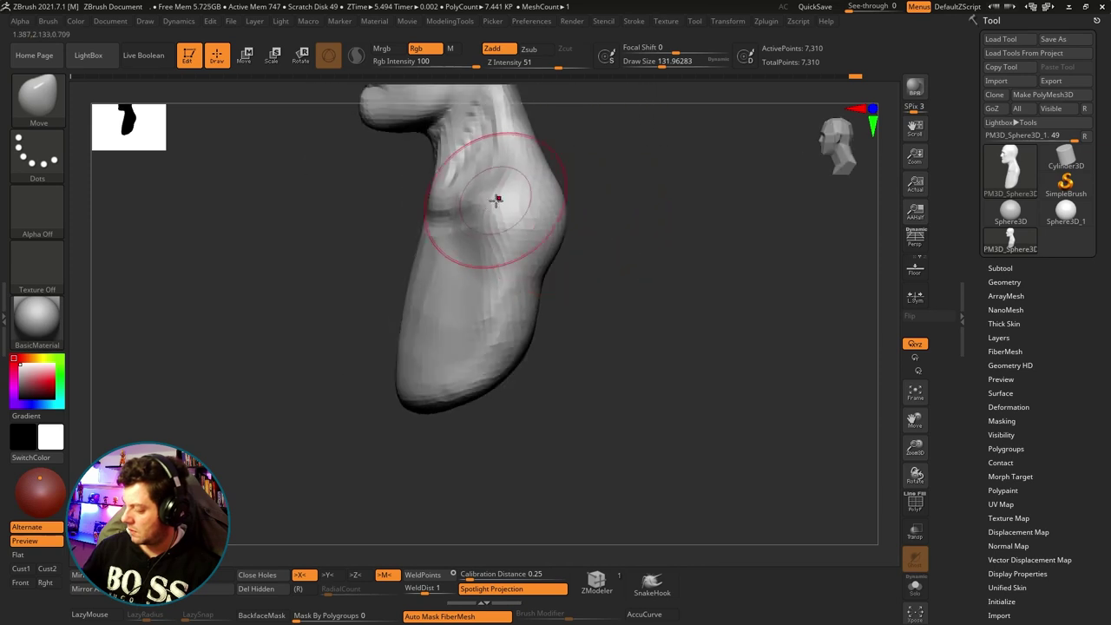
{"action": "mouse_move", "coordinate": [597, 227]}
{"action": "left_mouse_down"}
{"action": "mouse_move", "coordinate": [667, 253]}
{"action": "mouse_move", "coordinate": [660, 263]}
{"action": "left_mouse_up"}
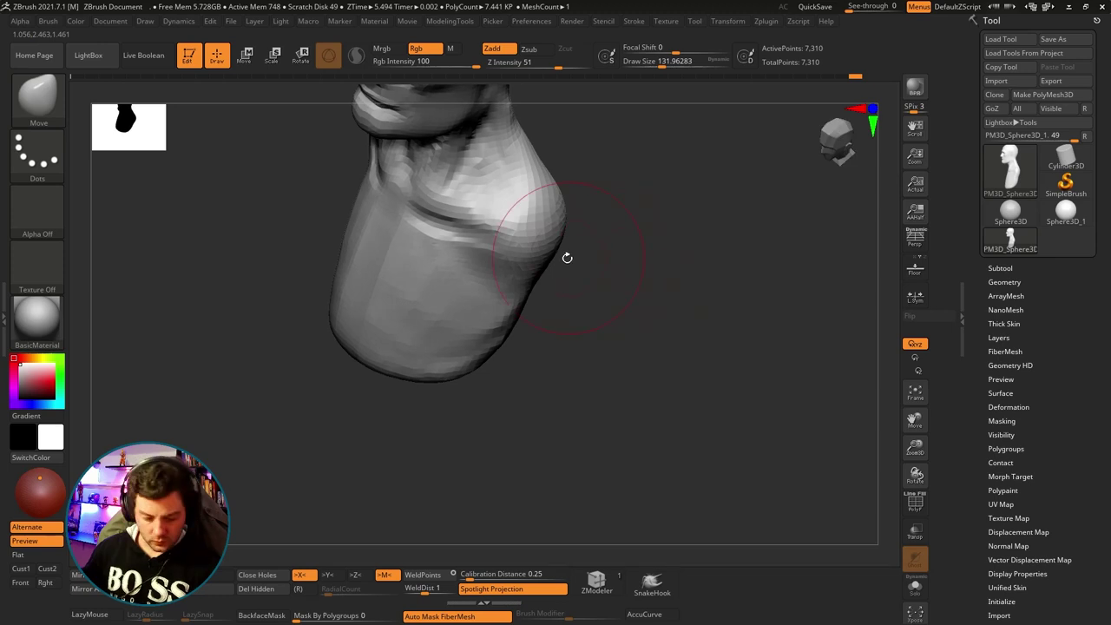
With DamStandard, Zsub and LazyMouse, carve a spine groove and creases around the shoulder blades.
{"action": "key", "text": "b"}
{"action": "key", "text": "d"}
{"action": "key", "text": "s"}
{"action": "left_click_drag", "start_coordinate": [604, 298], "coordinate": [509, 235]}
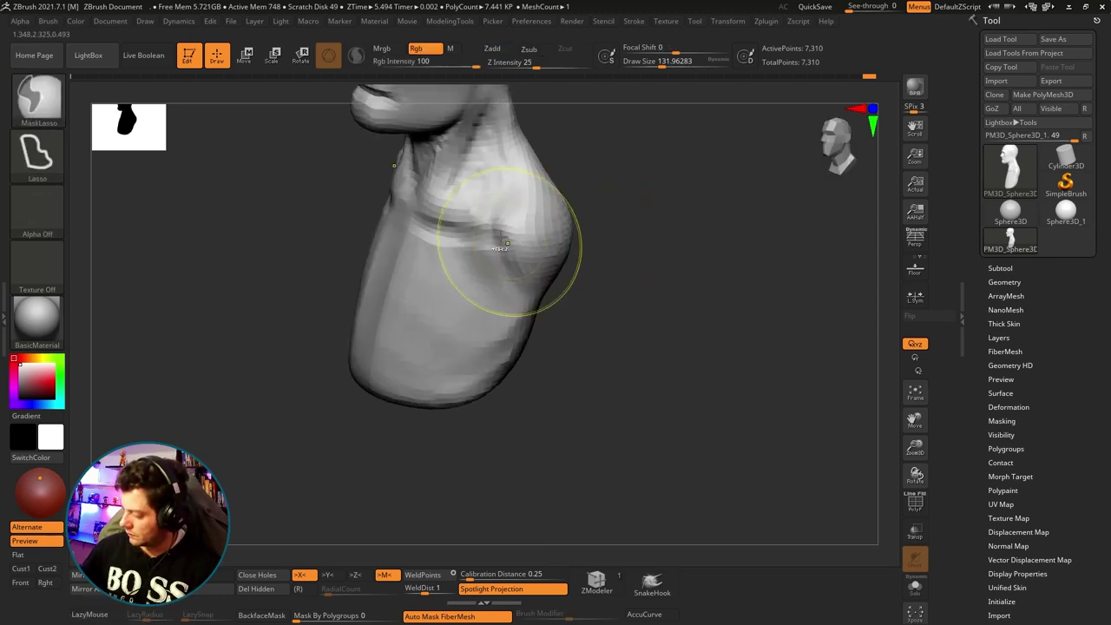
{"action": "left_click_drag", "start_coordinate": [565, 307], "coordinate": [559, 174]}
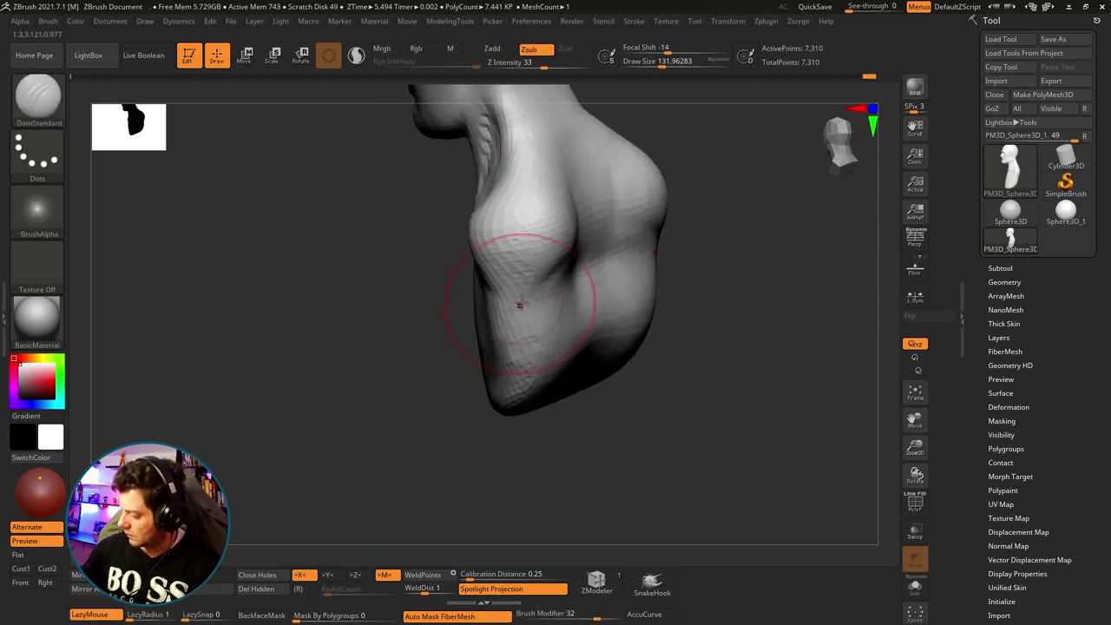
{"action": "mouse_move", "coordinate": [520, 304]}
{"action": "left_mouse_down"}
{"action": "mouse_move", "coordinate": [670, 196]}
{"action": "mouse_move", "coordinate": [559, 189]}
{"action": "left_mouse_up"}
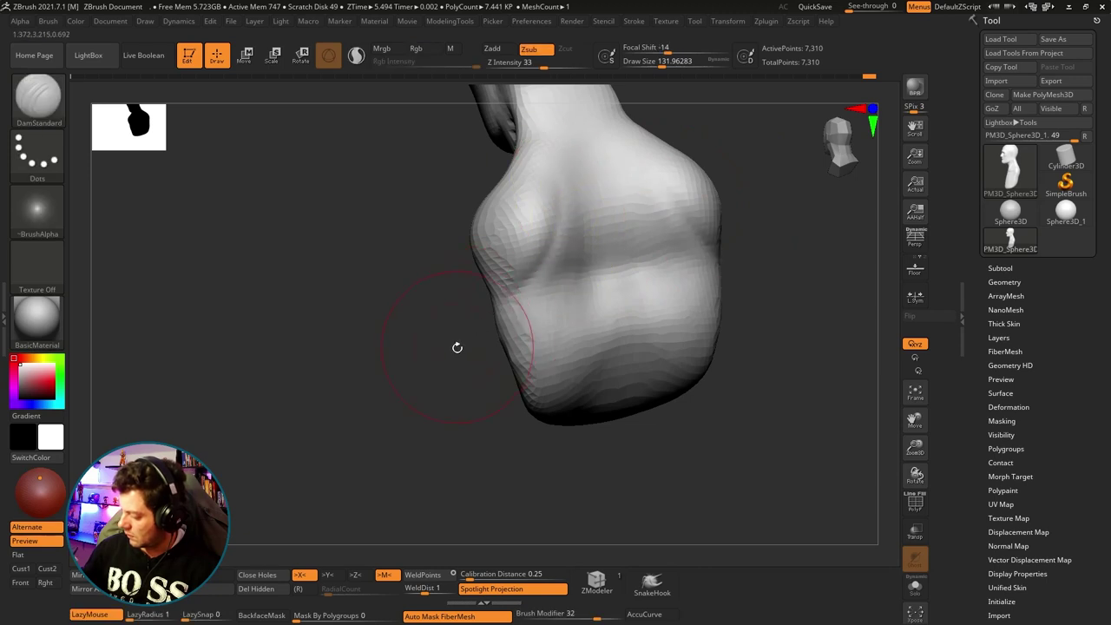
{"action": "mouse_move", "coordinate": [458, 347]}
{"action": "left_mouse_down"}
{"action": "mouse_move", "coordinate": [471, 405]}
{"action": "mouse_move", "coordinate": [550, 252]}
{"action": "mouse_move", "coordinate": [464, 324]}
{"action": "left_mouse_up"}
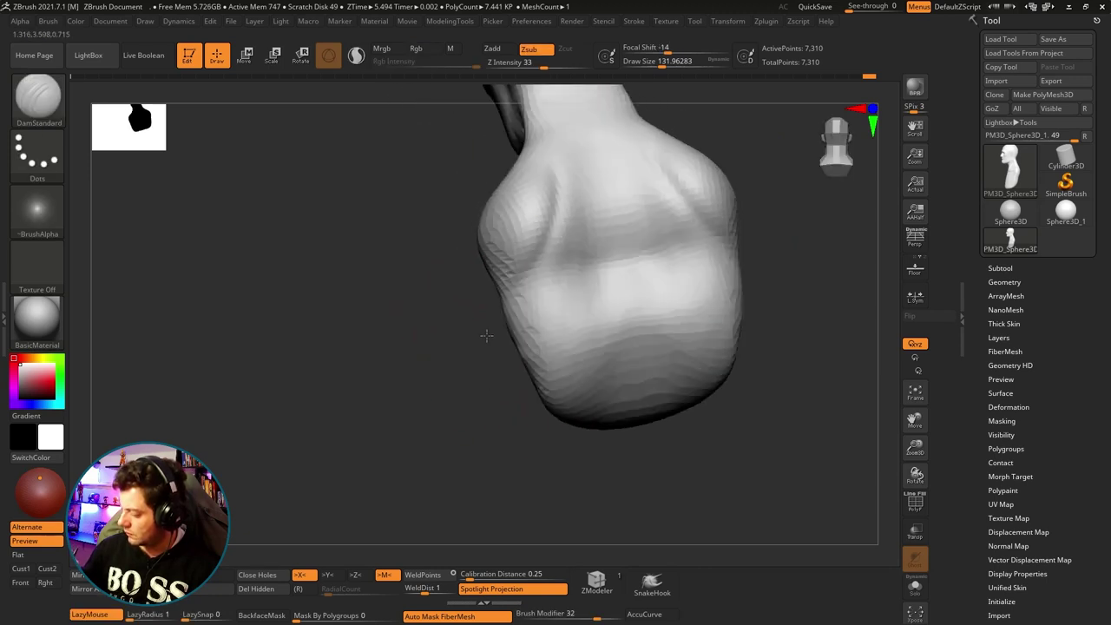
{"action": "left_click_drag", "start_coordinate": [671, 268], "coordinate": [484, 235]}
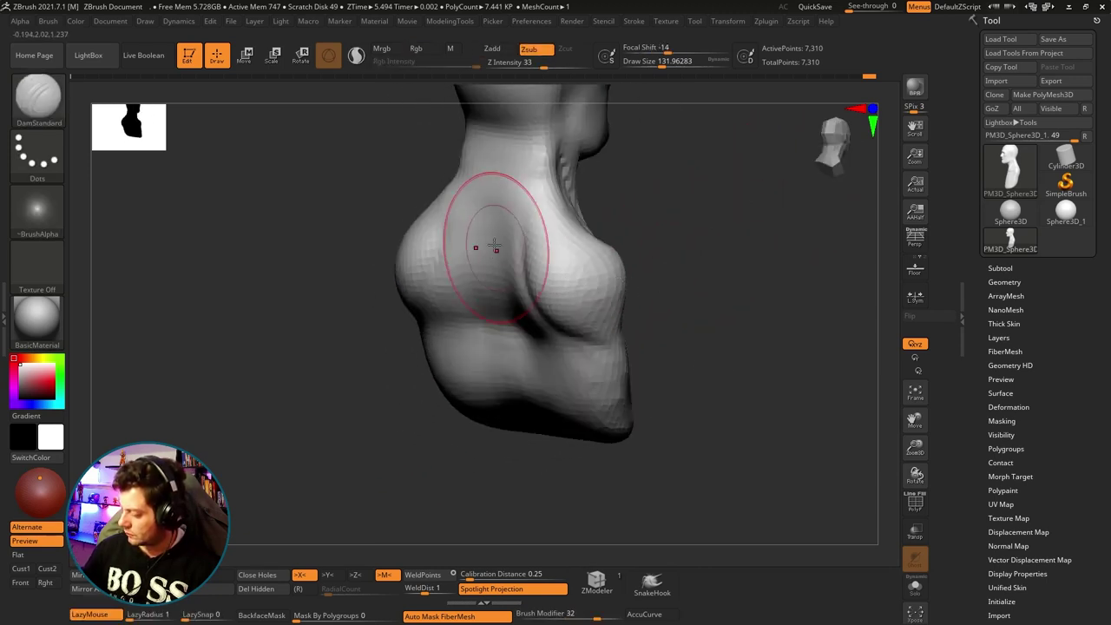
{"action": "left_click_drag", "start_coordinate": [534, 451], "coordinate": [499, 268]}
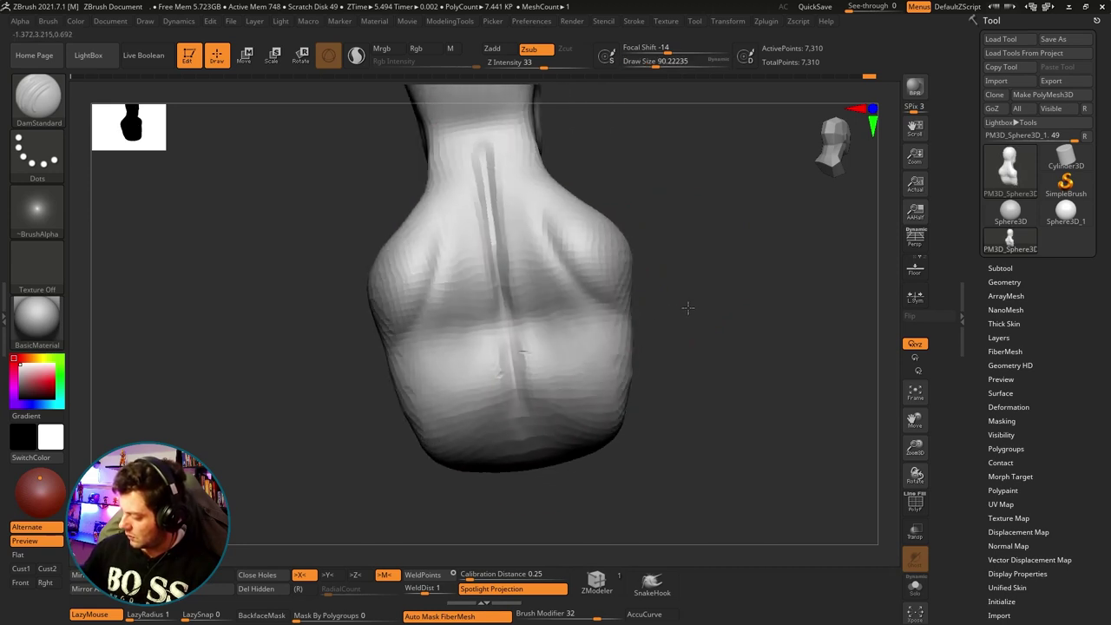
{"action": "mouse_move", "coordinate": [687, 307]}
{"action": "left_mouse_down", "text": "alt"}
{"action": "mouse_move", "coordinate": [675, 278]}
{"action": "mouse_move", "coordinate": [616, 301]}
{"action": "mouse_move", "coordinate": [724, 286]}
{"action": "mouse_move", "coordinate": [711, 274]}
{"action": "mouse_move", "coordinate": [677, 280]}
{"action": "mouse_move", "coordinate": [704, 285]}
{"action": "mouse_move", "coordinate": [650, 285]}
{"action": "mouse_move", "coordinate": [727, 275]}
{"action": "mouse_move", "coordinate": [691, 281]}
{"action": "mouse_move", "coordinate": [687, 297]}
{"action": "mouse_move", "coordinate": [735, 297]}
{"action": "mouse_move", "coordinate": [721, 292]}
{"action": "left_mouse_up", "text": "alt"}
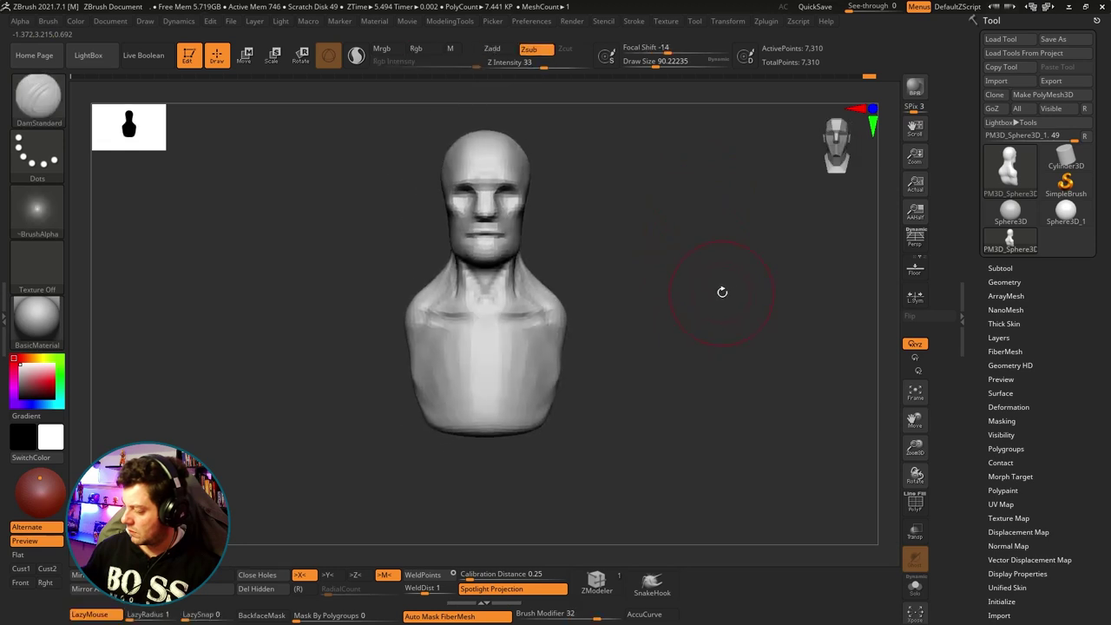
Append a Cylinder3D subtool from the Subtool panel's Append picker.
{"action": "left_click", "coordinate": [999, 267]}
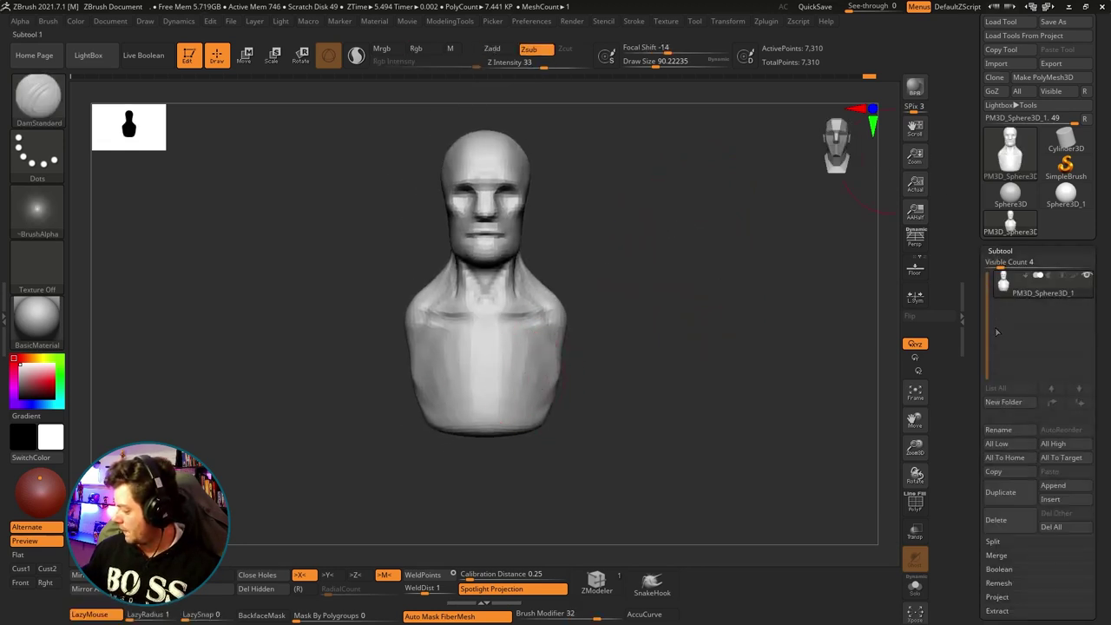
{"action": "left_click", "coordinate": [1066, 502]}
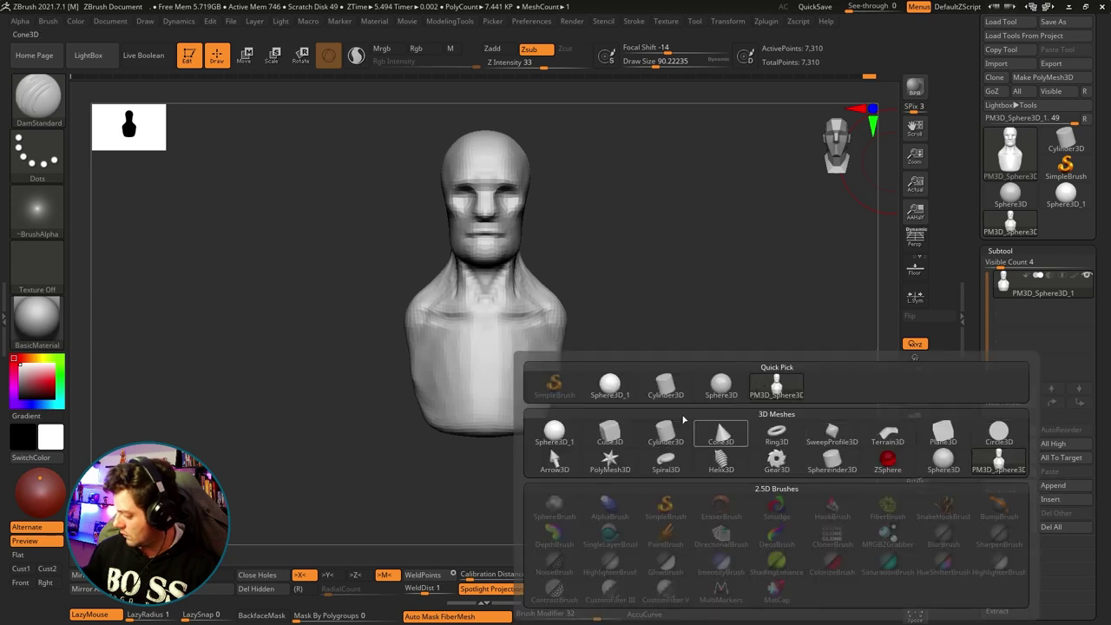
{"action": "left_click", "coordinate": [667, 385]}
{"action": "mouse_move", "coordinate": [734, 305]}
{"action": "left_mouse_down"}
{"action": "mouse_move", "coordinate": [703, 278]}
{"action": "mouse_move", "coordinate": [729, 335]}
{"action": "mouse_move", "coordinate": [687, 316]}
{"action": "left_mouse_up"}
Squash the cylinder into a thin disc, stand it upright and move it beside the head.
{"action": "key", "text": "w"}
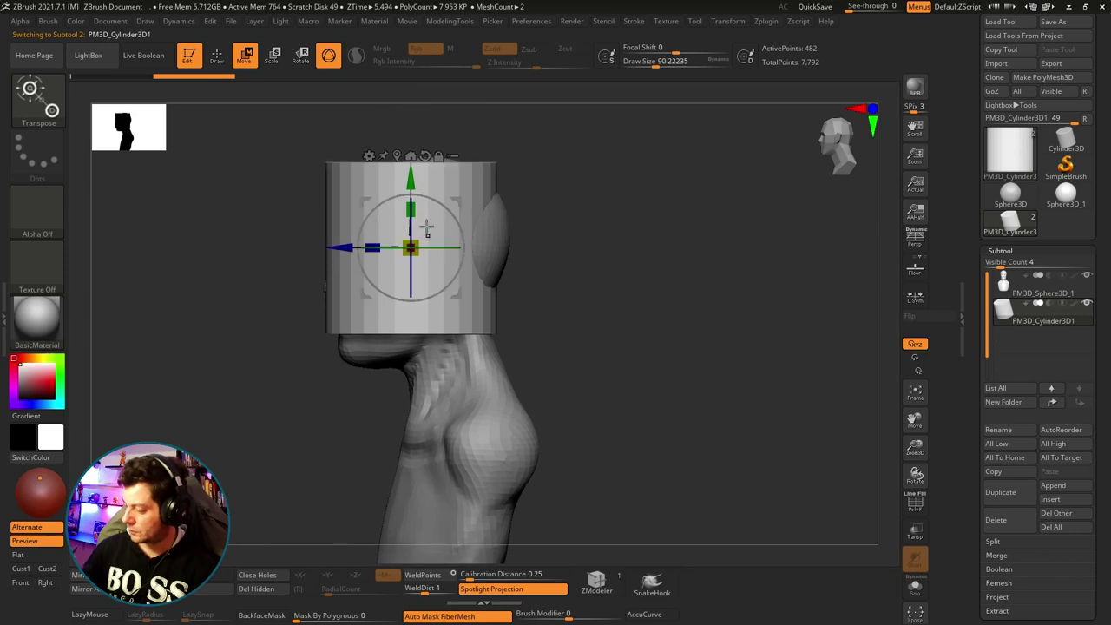
{"action": "mouse_move", "coordinate": [411, 209]}
{"action": "left_mouse_down"}
{"action": "mouse_move", "coordinate": [412, 237]}
{"action": "mouse_move", "coordinate": [533, 238]}
{"action": "left_mouse_up"}
{"action": "left_click_drag", "start_coordinate": [463, 248], "coordinate": [410, 299]}
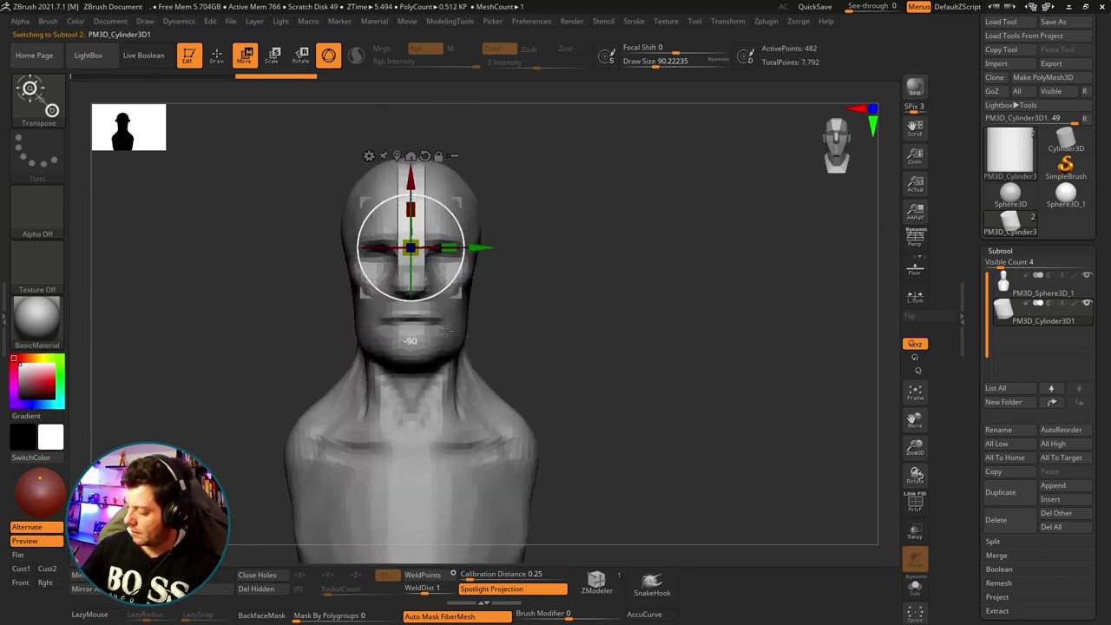
{"action": "mouse_move", "coordinate": [485, 248]}
{"action": "left_mouse_down"}
{"action": "mouse_move", "coordinate": [599, 248]}
{"action": "mouse_move", "coordinate": [658, 264]}
{"action": "left_mouse_up"}
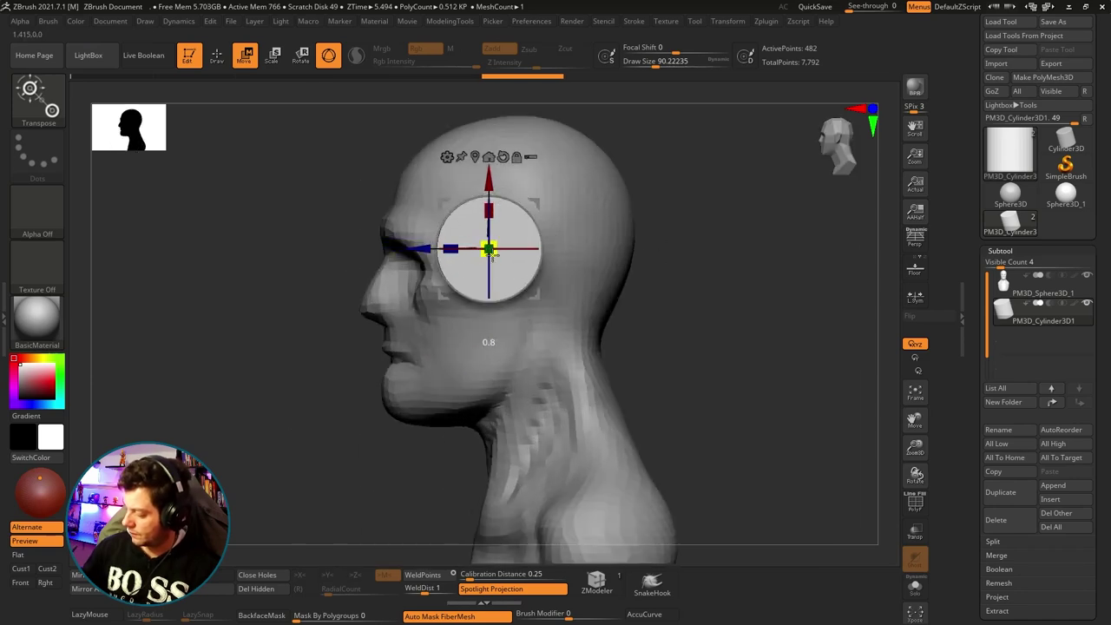
{"action": "mouse_move", "coordinate": [658, 264]}
{"action": "left_mouse_down", "text": "shift"}
{"action": "mouse_move", "coordinate": [517, 249]}
{"action": "mouse_move", "coordinate": [473, 261]}
{"action": "mouse_move", "coordinate": [521, 234]}
{"action": "left_mouse_up", "text": "shift"}
Align the disc with the head's side and push it out to the ear position, then return to Draw mode.
{"action": "left_click_drag", "start_coordinate": [590, 228], "coordinate": [622, 228], "text": "shift"}
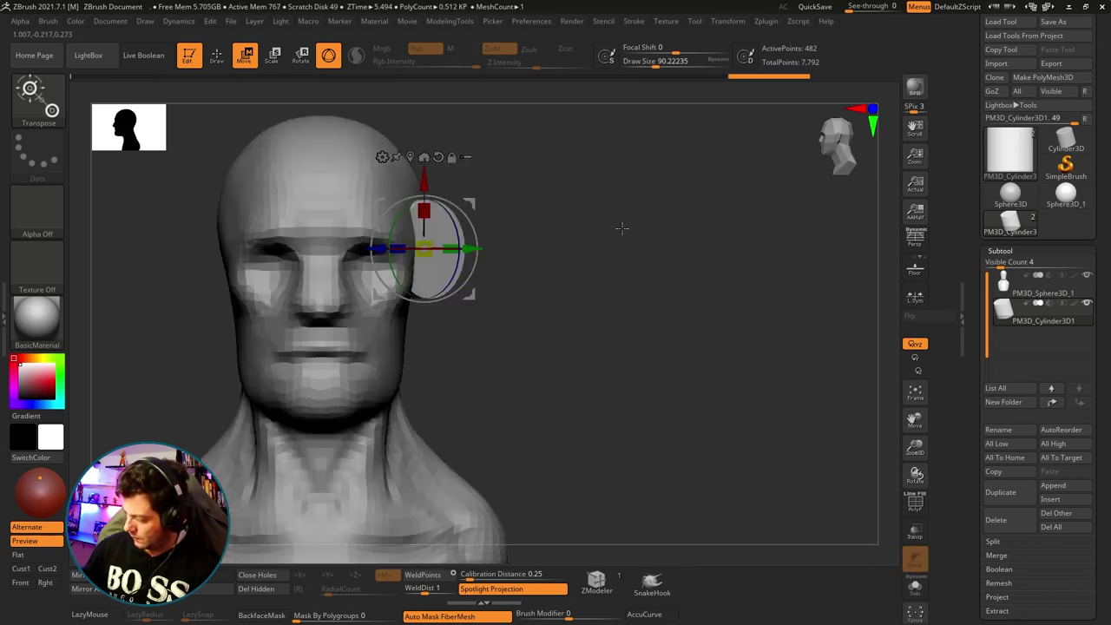
{"action": "mouse_move", "coordinate": [503, 197]}
{"action": "left_mouse_down", "text": "shift"}
{"action": "mouse_move", "coordinate": [417, 196]}
{"action": "mouse_move", "coordinate": [435, 276]}
{"action": "mouse_move", "coordinate": [486, 274]}
{"action": "left_mouse_up", "text": "shift"}
{"action": "left_click_drag", "start_coordinate": [649, 236], "coordinate": [599, 236], "text": "shift"}
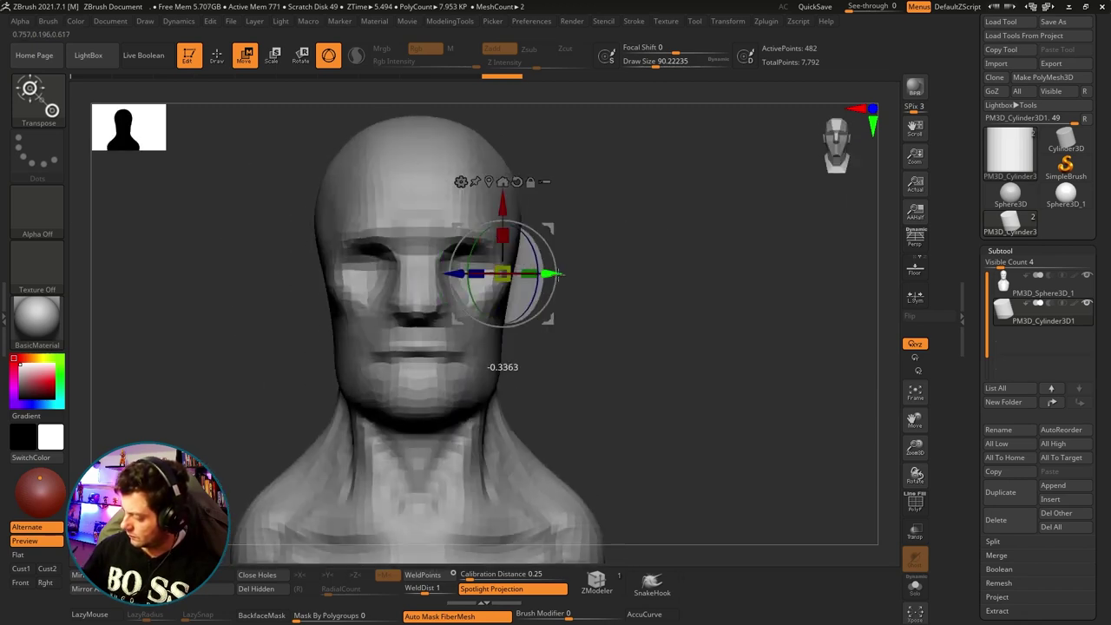
{"action": "mouse_move", "coordinate": [512, 274]}
{"action": "left_mouse_down"}
{"action": "mouse_move", "coordinate": [581, 274]}
{"action": "mouse_move", "coordinate": [555, 264]}
{"action": "mouse_move", "coordinate": [601, 274]}
{"action": "left_mouse_up"}
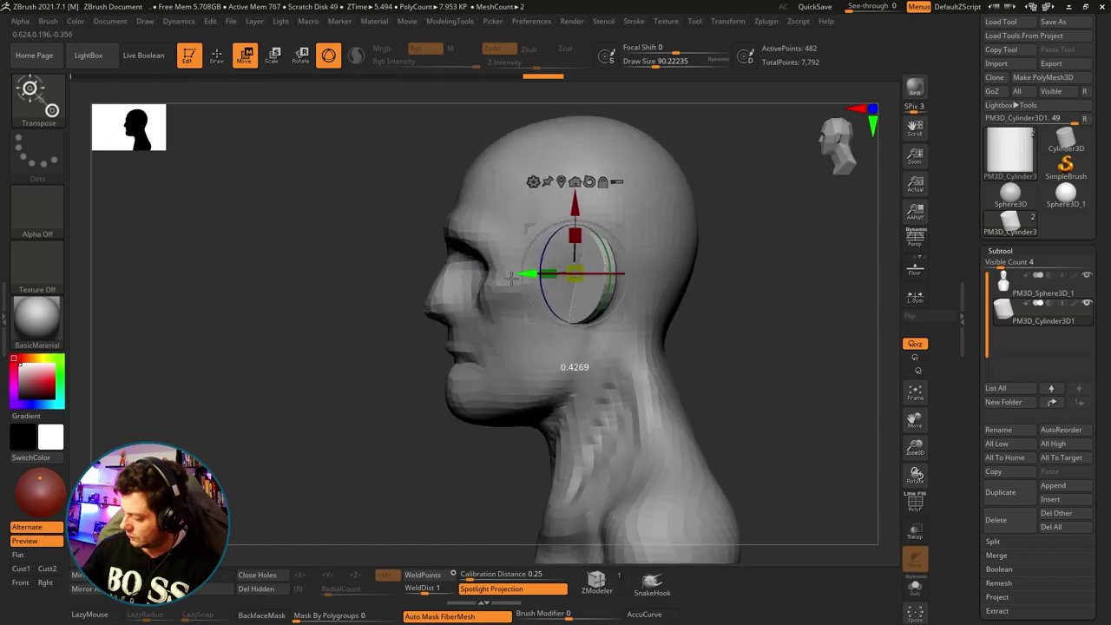
{"action": "mouse_move", "coordinate": [667, 241]}
{"action": "left_mouse_down", "text": "shift"}
{"action": "mouse_move", "coordinate": [712, 270]}
{"action": "mouse_move", "coordinate": [697, 331]}
{"action": "mouse_move", "coordinate": [555, 318]}
{"action": "left_mouse_up", "text": "shift"}
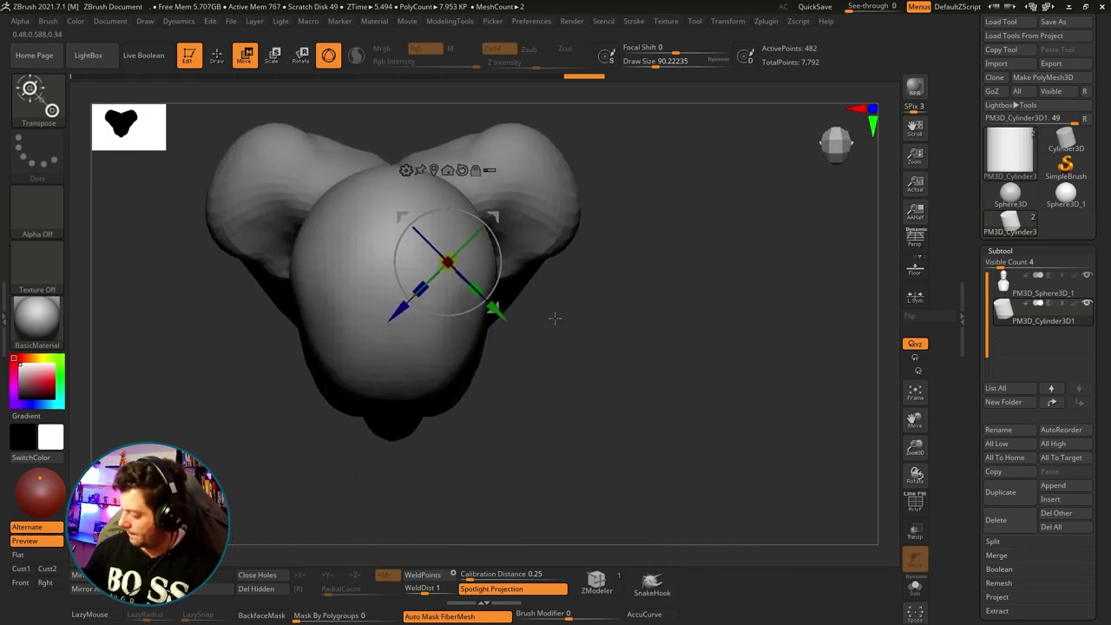
{"action": "left_click", "coordinate": [447, 170]}
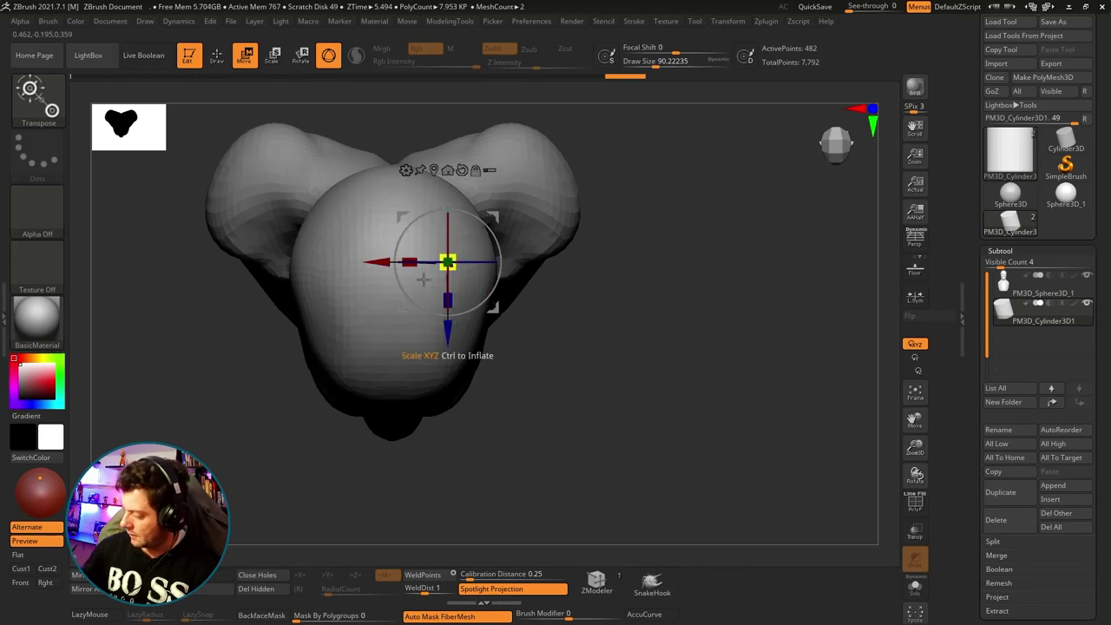
{"action": "mouse_move", "coordinate": [387, 264]}
{"action": "left_mouse_down"}
{"action": "mouse_move", "coordinate": [448, 276]}
{"action": "mouse_move", "coordinate": [626, 226]}
{"action": "mouse_move", "coordinate": [508, 262]}
{"action": "left_mouse_up"}
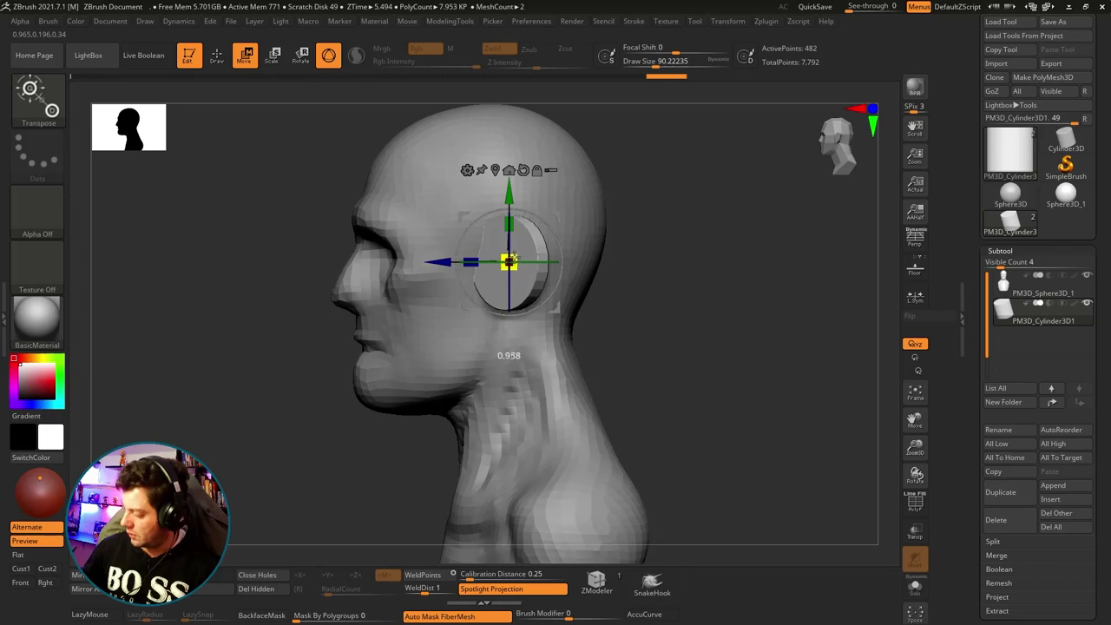
{"action": "left_click_drag", "start_coordinate": [573, 243], "coordinate": [562, 264], "text": "shift"}
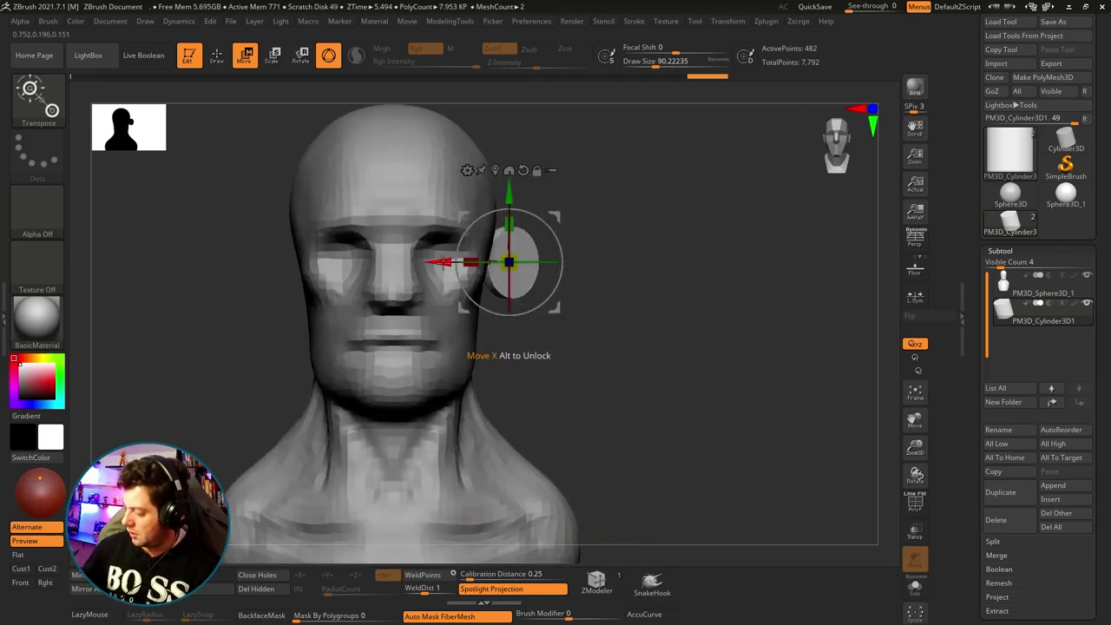
{"action": "left_click_drag", "start_coordinate": [511, 299], "coordinate": [513, 295], "text": "shift"}
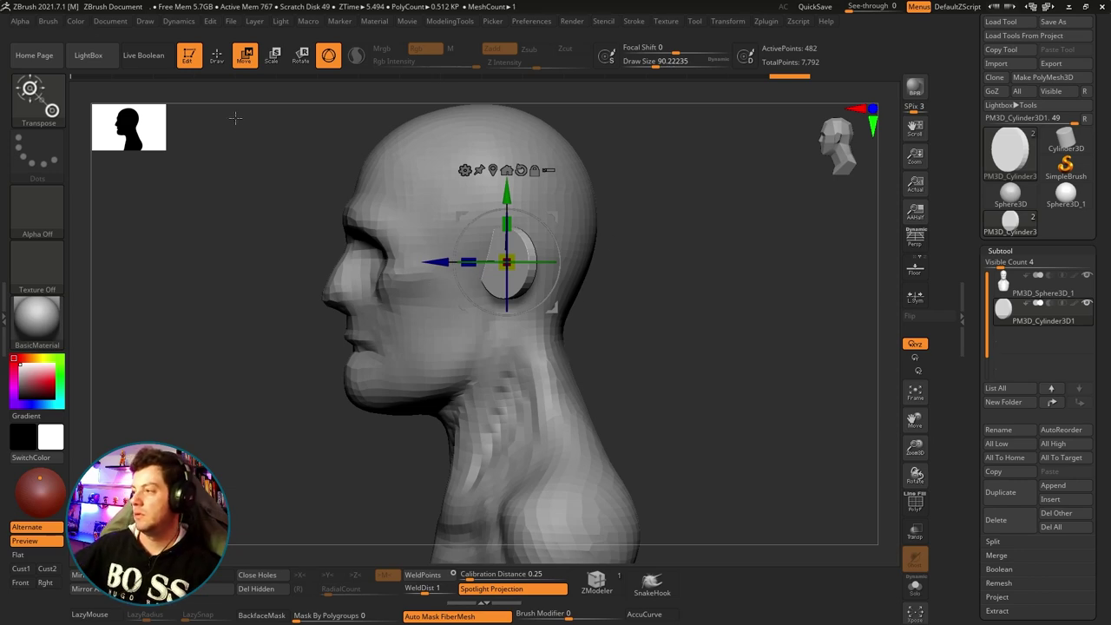
{"action": "mouse_move", "coordinate": [686, 278]}
{"action": "left_mouse_down"}
{"action": "mouse_move", "coordinate": [765, 288]}
{"action": "mouse_move", "coordinate": [662, 267]}
{"action": "mouse_move", "coordinate": [691, 272]}
{"action": "left_mouse_up"}
{"action": "key", "text": "q"}
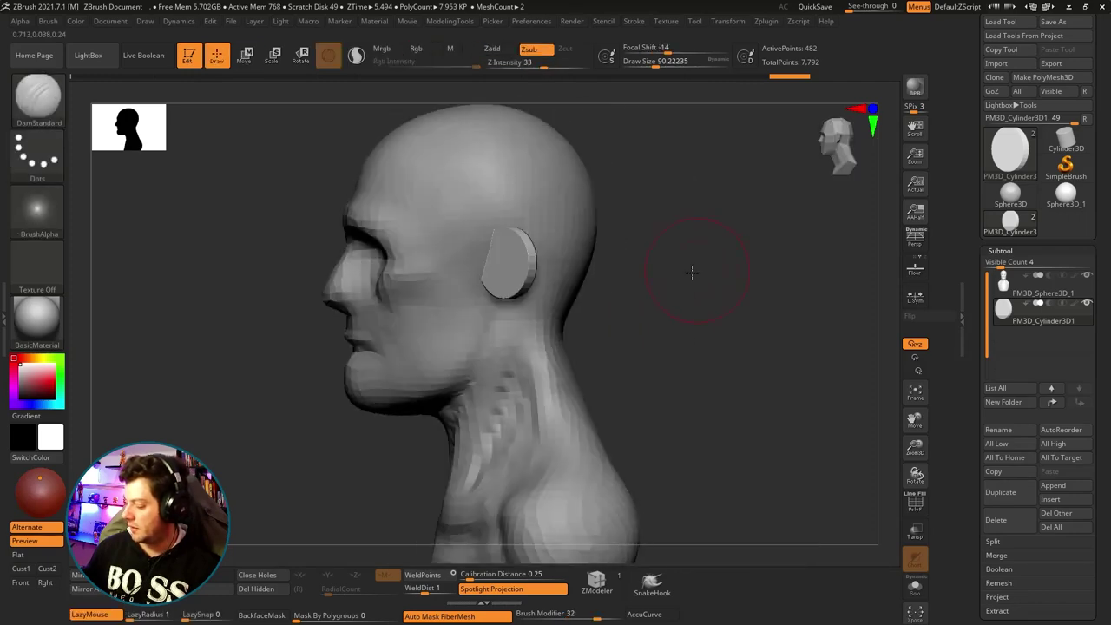
Toggle the Move gizmo on and off around the ear disc and orbit to a side profile.
{"action": "key", "text": "w"}
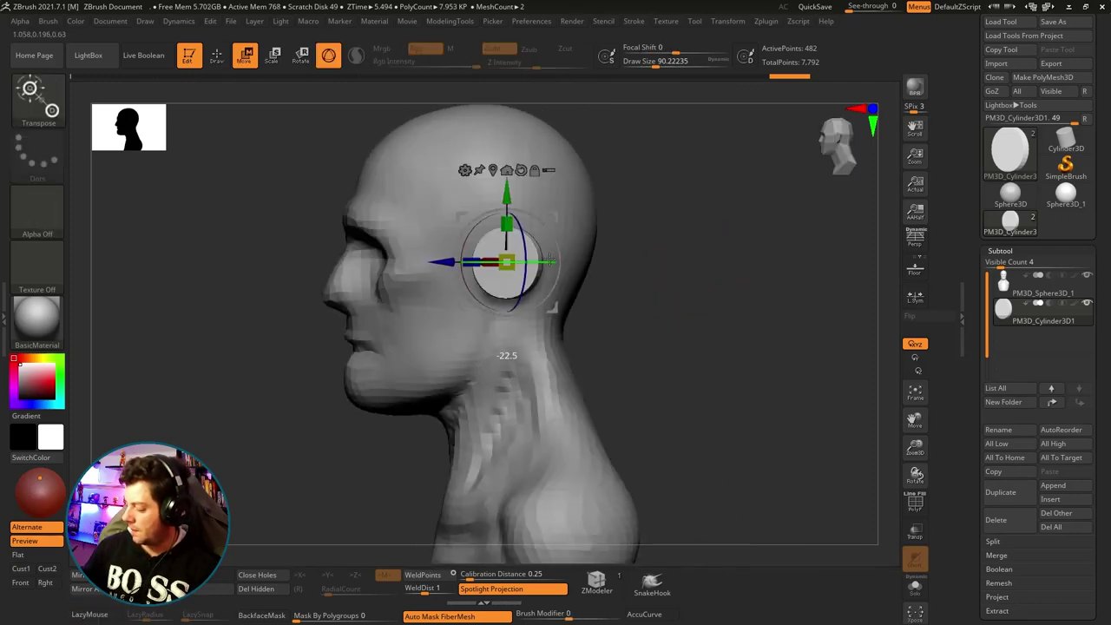
{"action": "mouse_move", "coordinate": [532, 261]}
{"action": "left_mouse_down"}
{"action": "mouse_move", "coordinate": [620, 272]}
{"action": "mouse_move", "coordinate": [580, 285]}
{"action": "left_mouse_up"}
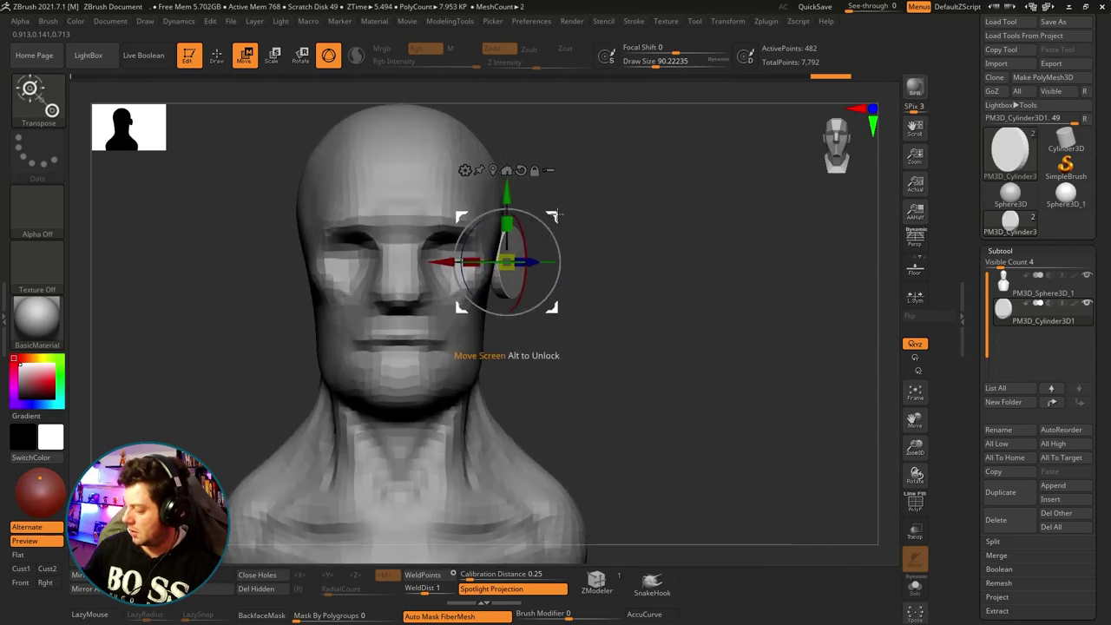
{"action": "key", "text": "q"}
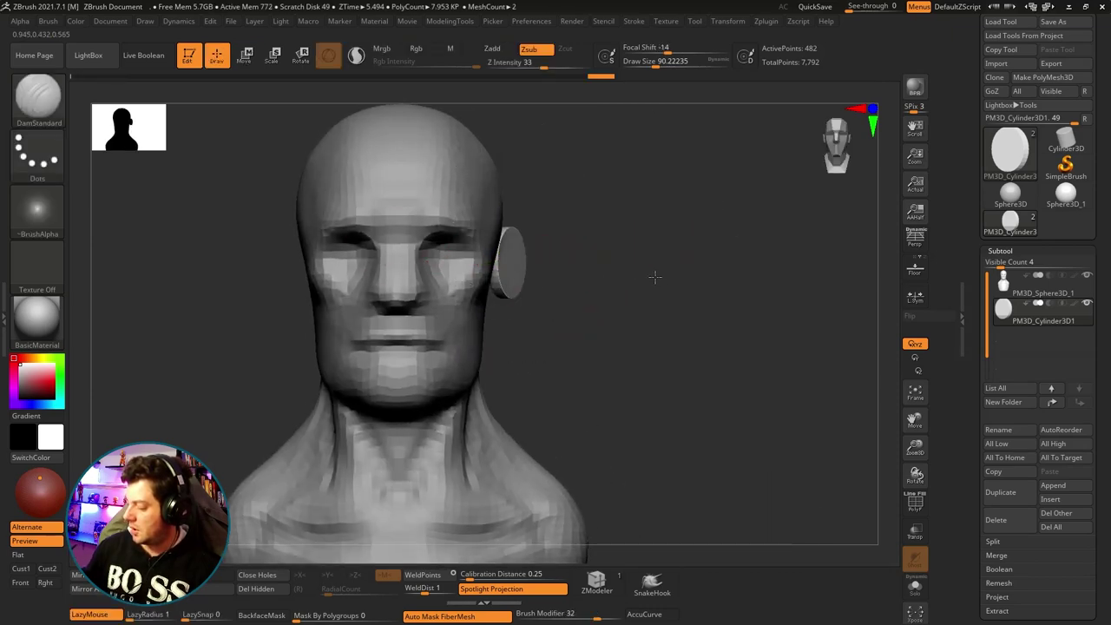
{"action": "mouse_move", "coordinate": [657, 273]}
{"action": "left_mouse_down"}
{"action": "mouse_move", "coordinate": [607, 271]}
{"action": "mouse_move", "coordinate": [590, 302]}
{"action": "left_mouse_up"}
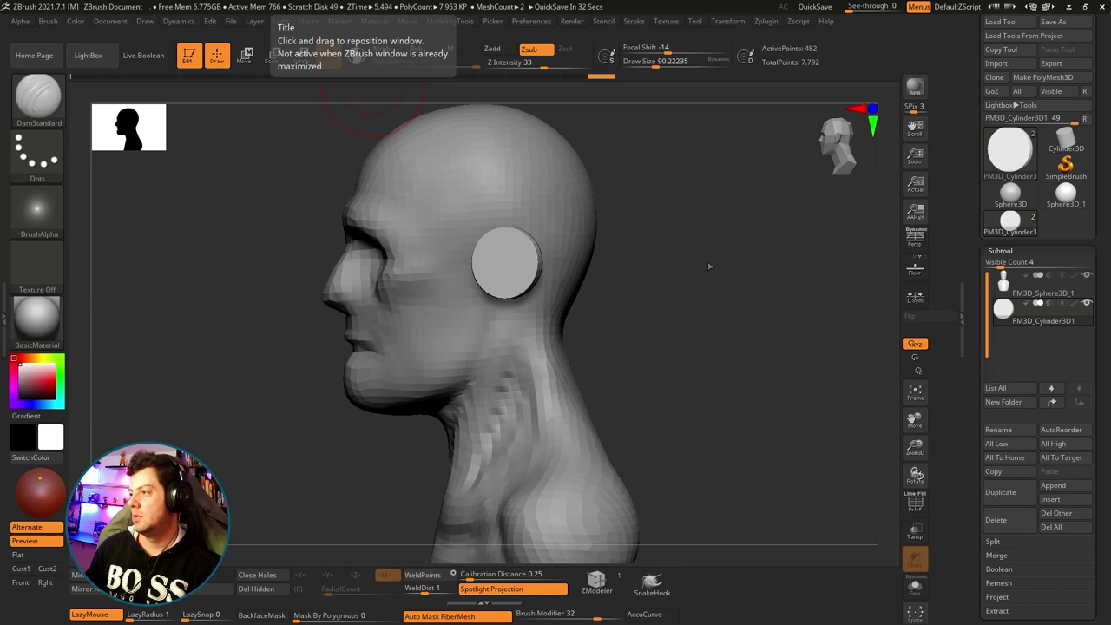
{"action": "mouse_move", "coordinate": [704, 284]}
{"action": "left_mouse_down"}
{"action": "mouse_move", "coordinate": [726, 287]}
{"action": "mouse_move", "coordinate": [657, 290]}
{"action": "mouse_move", "coordinate": [508, 261]}
{"action": "left_mouse_up"}
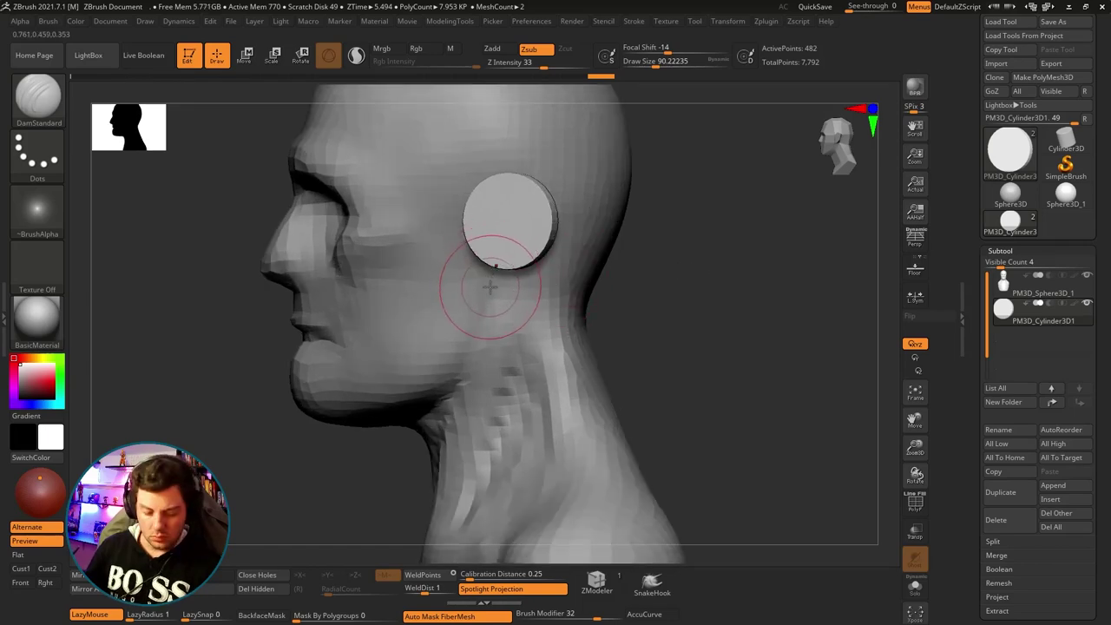
With the Move brush, pull the ear disc's lower edge into a point and shape a teardrop ear outline.
{"action": "key", "text": "b"}
{"action": "key", "text": "m"}
{"action": "key", "text": "v"}
{"action": "left_click_drag", "start_coordinate": [489, 291], "coordinate": [484, 306]}
{"action": "left_click_drag", "start_coordinate": [641, 310], "coordinate": [657, 289]}
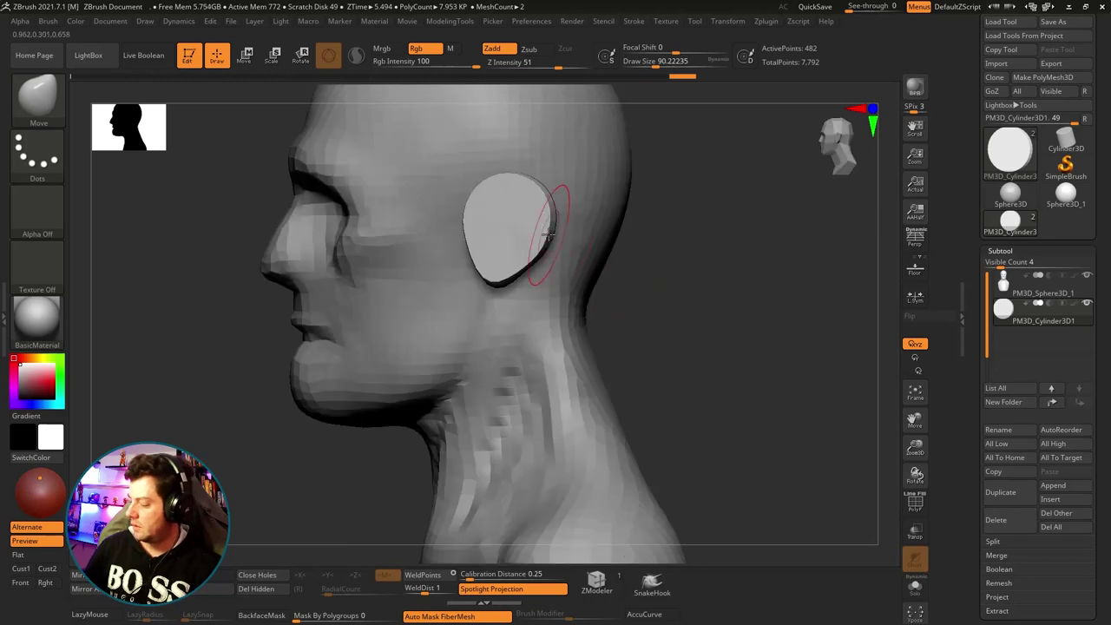
{"action": "mouse_move", "coordinate": [600, 244]}
{"action": "left_mouse_down"}
{"action": "mouse_move", "coordinate": [484, 231]}
{"action": "mouse_move", "coordinate": [479, 201]}
{"action": "left_mouse_up"}
{"action": "left_click_drag", "start_coordinate": [603, 230], "coordinate": [482, 216]}
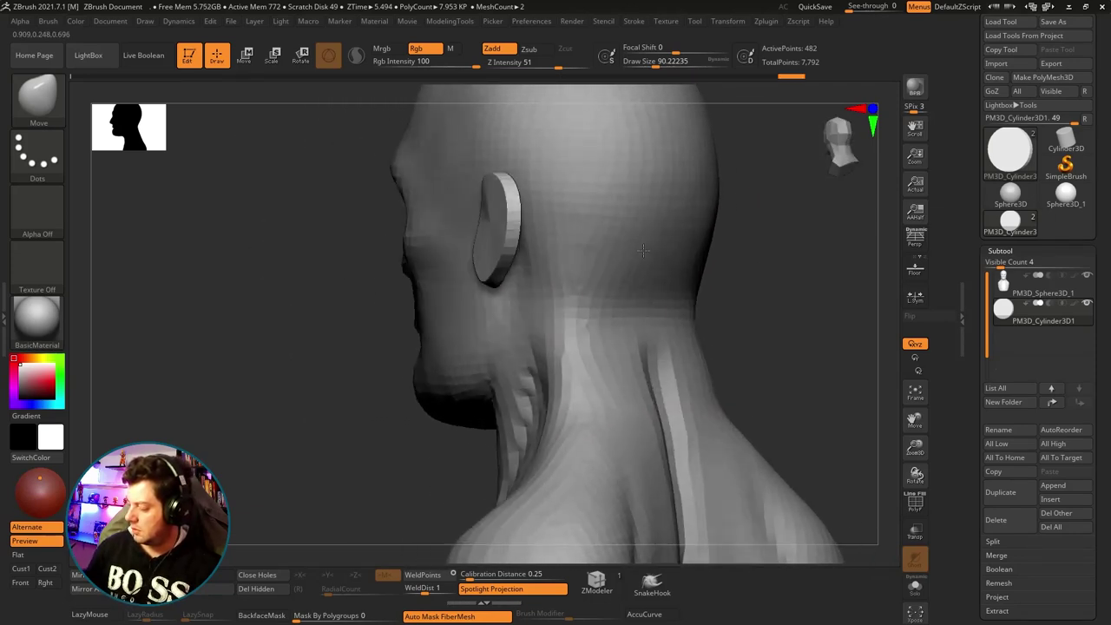
{"action": "mouse_move", "coordinate": [763, 237]}
{"action": "left_mouse_down"}
{"action": "mouse_move", "coordinate": [502, 202]}
{"action": "mouse_move", "coordinate": [711, 249]}
{"action": "mouse_move", "coordinate": [479, 242]}
{"action": "left_mouse_up"}
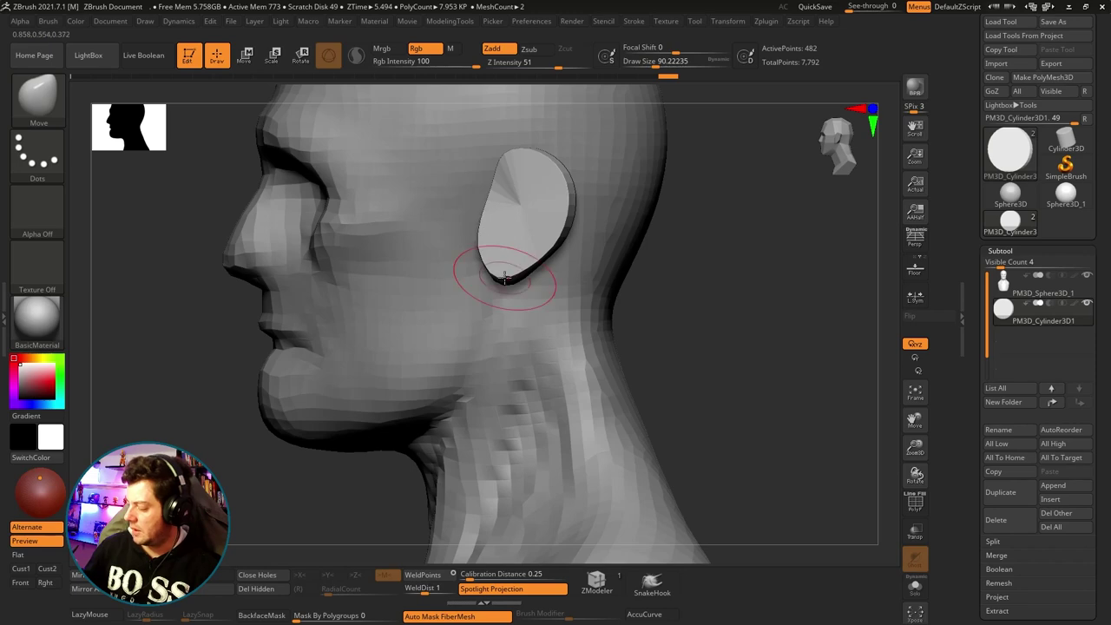
{"action": "left_click_drag", "start_coordinate": [687, 254], "coordinate": [560, 220]}
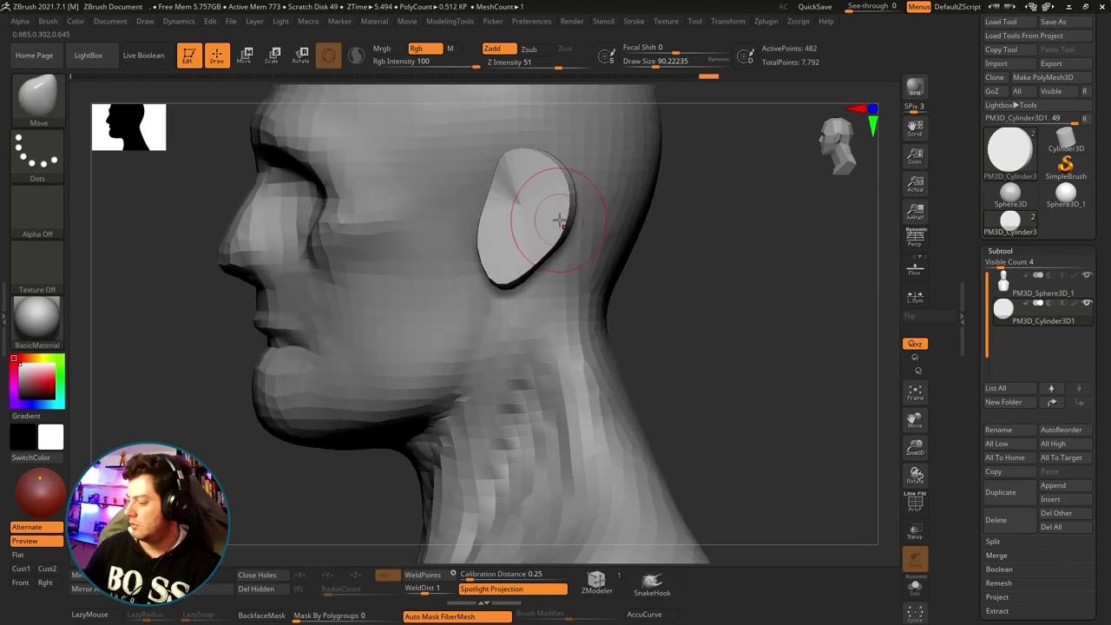
Check the ear edge-on from front, three-quarter and left profile views.
{"action": "mouse_move", "coordinate": [650, 271]}
{"action": "left_mouse_down"}
{"action": "mouse_move", "coordinate": [744, 273]}
{"action": "mouse_move", "coordinate": [704, 248]}
{"action": "mouse_move", "coordinate": [686, 265]}
{"action": "mouse_move", "coordinate": [742, 257]}
{"action": "mouse_move", "coordinate": [698, 251]}
{"action": "left_mouse_up"}
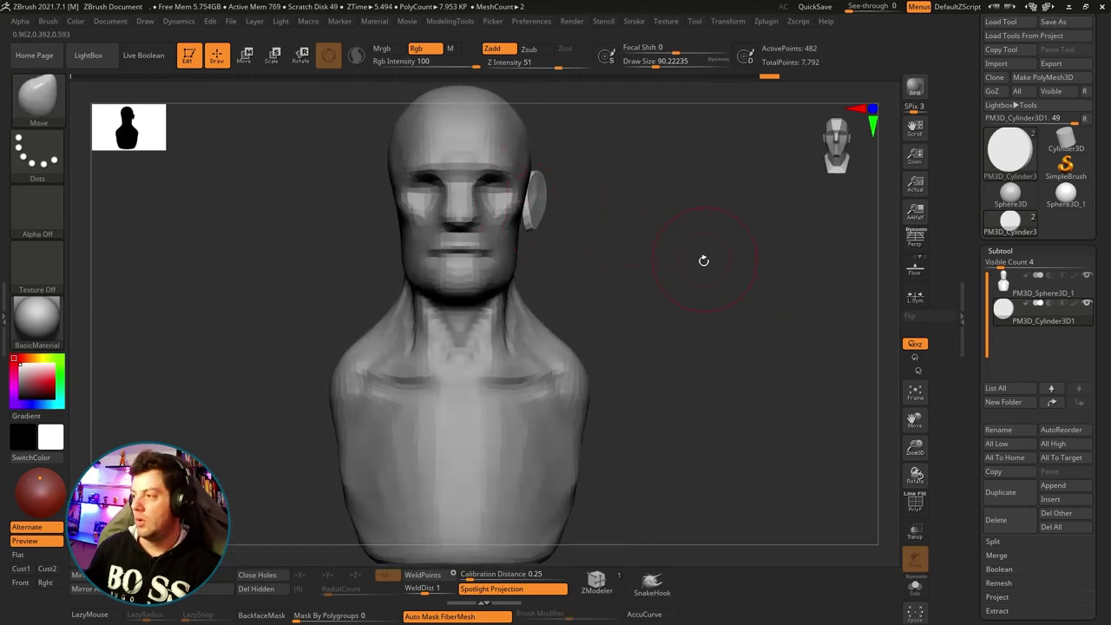
{"action": "left_click_drag", "start_coordinate": [711, 236], "coordinate": [567, 266]}
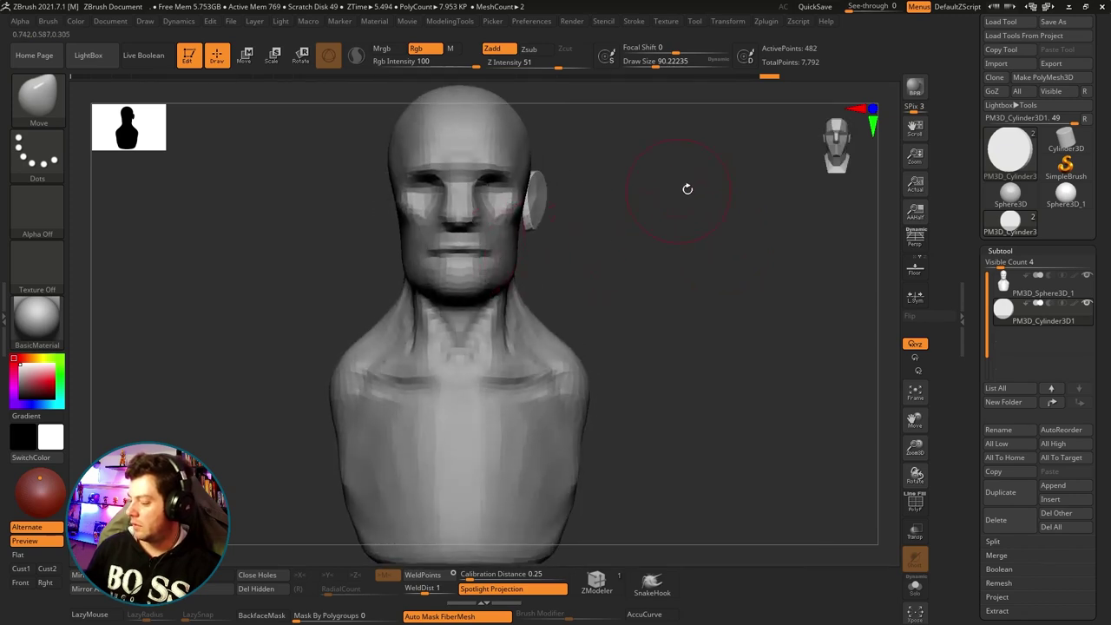
{"action": "mouse_move", "coordinate": [688, 222]}
{"action": "left_mouse_down"}
{"action": "mouse_move", "coordinate": [681, 259]}
{"action": "mouse_move", "coordinate": [636, 262]}
{"action": "mouse_move", "coordinate": [596, 221]}
{"action": "left_mouse_up"}
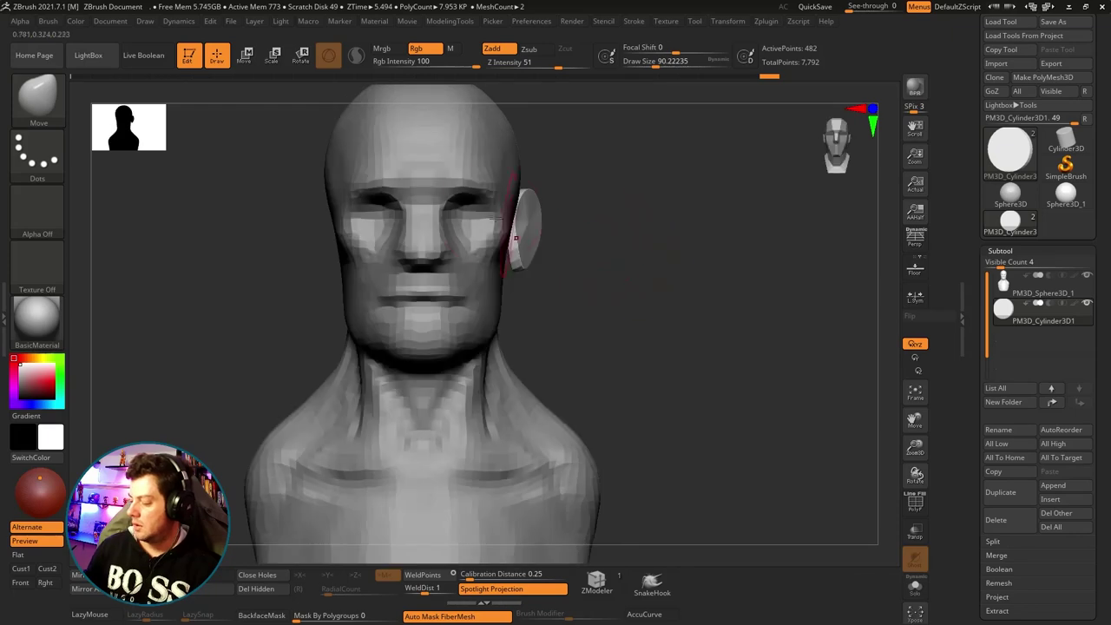
{"action": "mouse_move", "coordinate": [677, 255]}
{"action": "left_mouse_down"}
{"action": "mouse_move", "coordinate": [627, 254]}
{"action": "mouse_move", "coordinate": [599, 231]}
{"action": "left_mouse_up"}
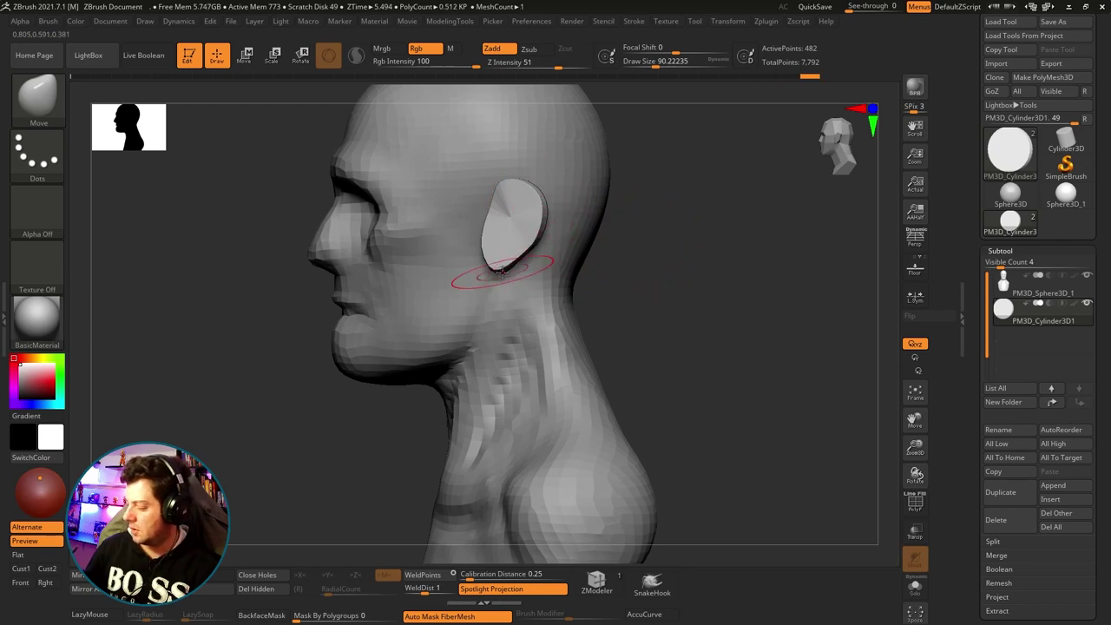
{"action": "mouse_move", "coordinate": [530, 252]}
{"action": "right_mouse_down"}
{"action": "mouse_move", "coordinate": [515, 246]}
{"action": "mouse_move", "coordinate": [536, 330]}
{"action": "mouse_move", "coordinate": [556, 193]}
{"action": "mouse_move", "coordinate": [657, 238]}
{"action": "mouse_move", "coordinate": [654, 215]}
{"action": "mouse_move", "coordinate": [599, 239]}
{"action": "mouse_move", "coordinate": [657, 241]}
{"action": "right_mouse_up"}
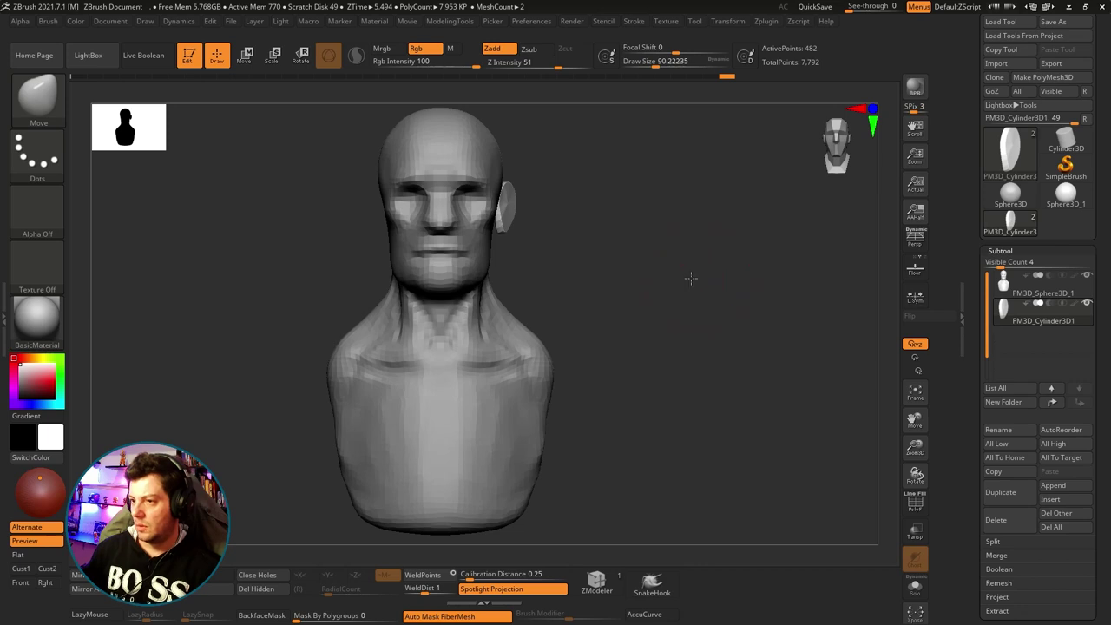
{"action": "mouse_move", "coordinate": [695, 275]}
{"action": "left_mouse_down"}
{"action": "mouse_move", "coordinate": [576, 293]}
{"action": "mouse_move", "coordinate": [681, 265]}
{"action": "mouse_move", "coordinate": [617, 243]}
{"action": "mouse_move", "coordinate": [525, 178]}
{"action": "mouse_move", "coordinate": [495, 255]}
{"action": "mouse_move", "coordinate": [509, 271]}
{"action": "mouse_move", "coordinate": [519, 256]}
{"action": "left_mouse_up"}
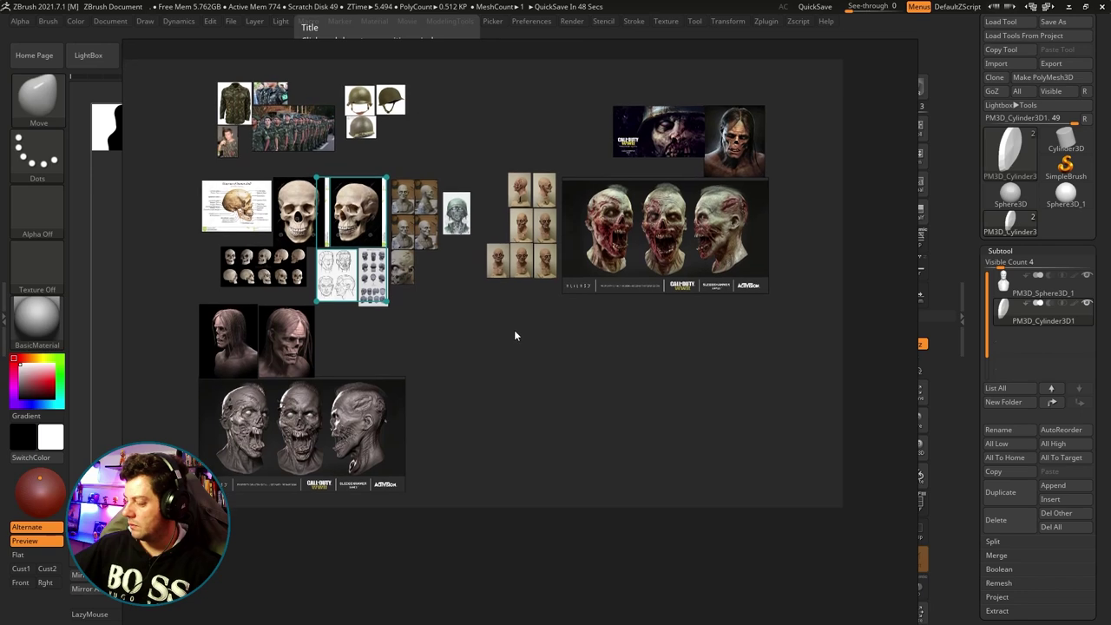
{"action": "scroll", "coordinate": [662, 118], "scroll_direction": "up", "scroll_amount": 3}
{"action": "scroll", "coordinate": [663, 118], "scroll_direction": "up", "scroll_amount": 3}
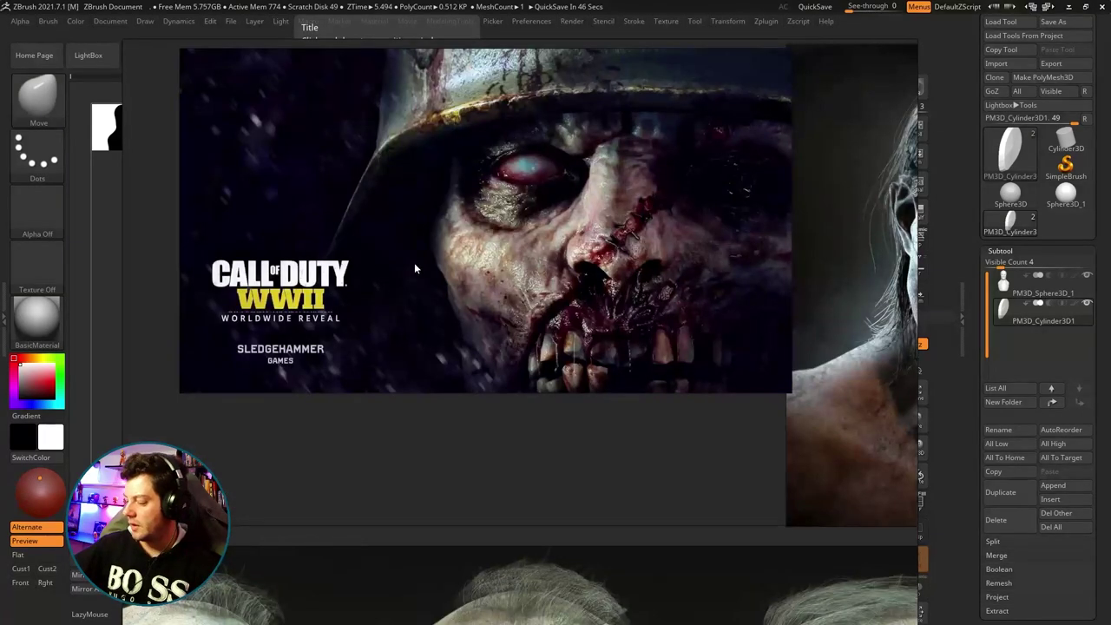
{"action": "scroll", "coordinate": [554, 289], "scroll_direction": "down", "scroll_amount": 3}
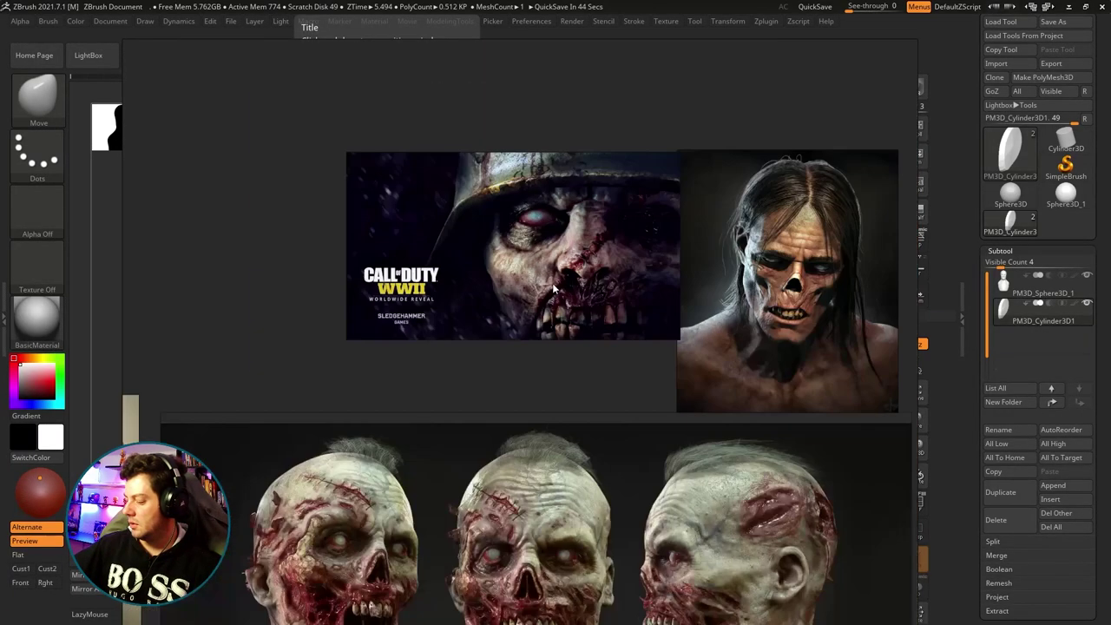
{"action": "middle_click_drag", "start_coordinate": [486, 261], "coordinate": [683, 270]}
{"action": "scroll", "coordinate": [506, 262], "scroll_direction": "down", "scroll_amount": 4}
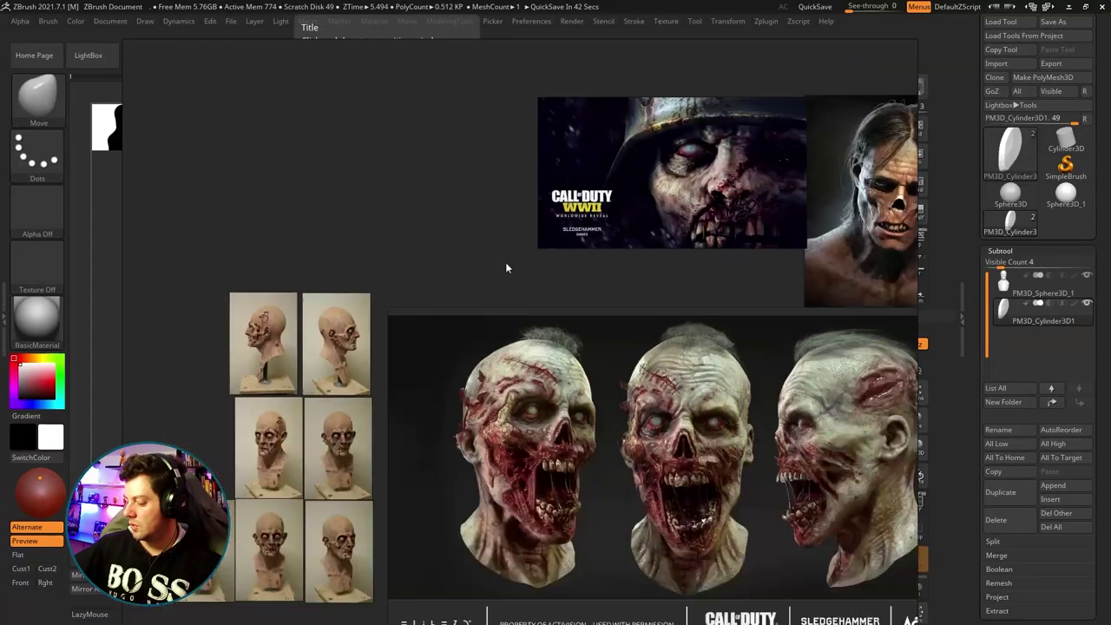
{"action": "scroll", "coordinate": [538, 277], "scroll_direction": "up", "scroll_amount": 4}
{"action": "scroll", "coordinate": [423, 271], "scroll_direction": "up", "scroll_amount": 3}
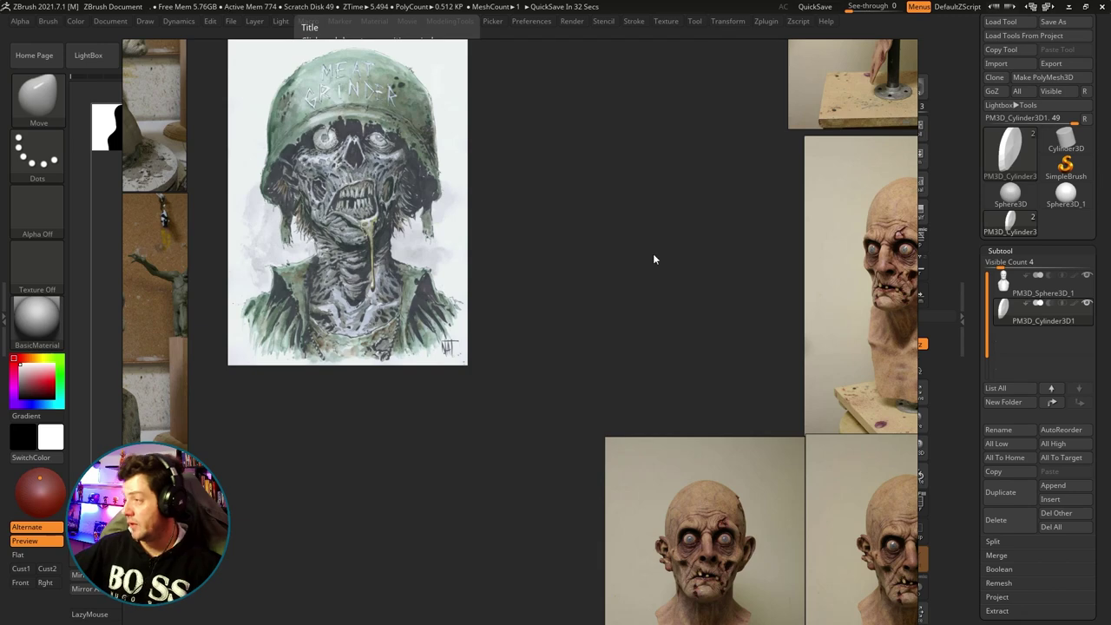
{"action": "scroll", "coordinate": [508, 226], "scroll_direction": "down", "scroll_amount": 3}
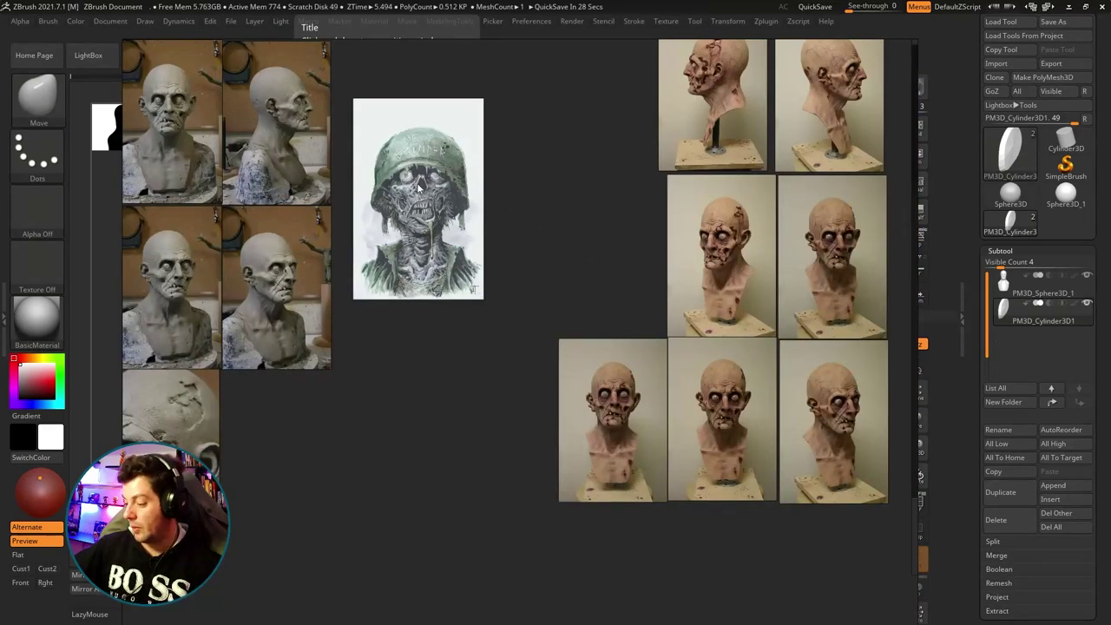
{"action": "scroll", "coordinate": [534, 220], "scroll_direction": "down", "scroll_amount": 3}
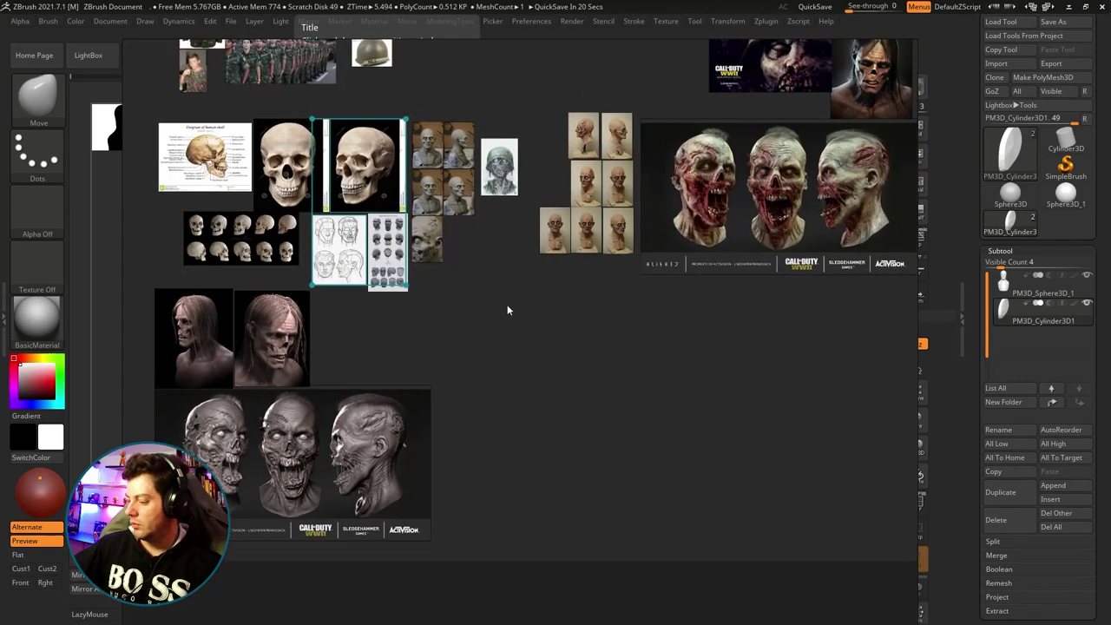
{"action": "scroll", "coordinate": [496, 99], "scroll_direction": "down", "scroll_amount": 2}
{"action": "scroll", "coordinate": [558, 65], "scroll_direction": "down", "scroll_amount": 2}
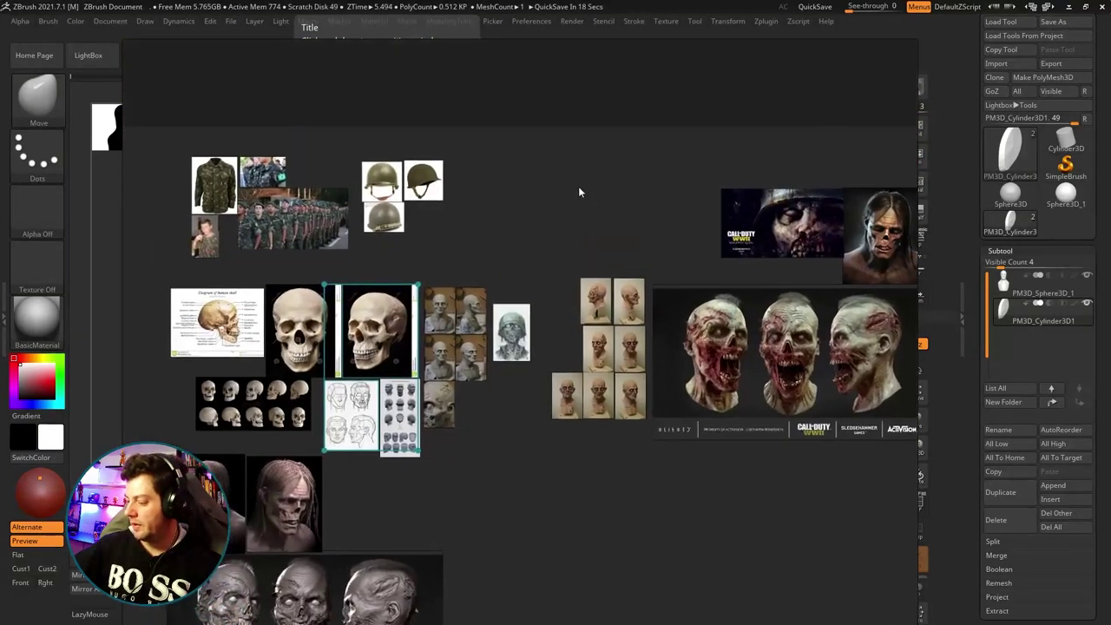
{"action": "scroll", "coordinate": [578, 186], "scroll_direction": "down", "scroll_amount": 2}
{"action": "scroll", "coordinate": [418, 178], "scroll_direction": "up", "scroll_amount": 2}
{"action": "scroll", "coordinate": [490, 192], "scroll_direction": "up", "scroll_amount": 2}
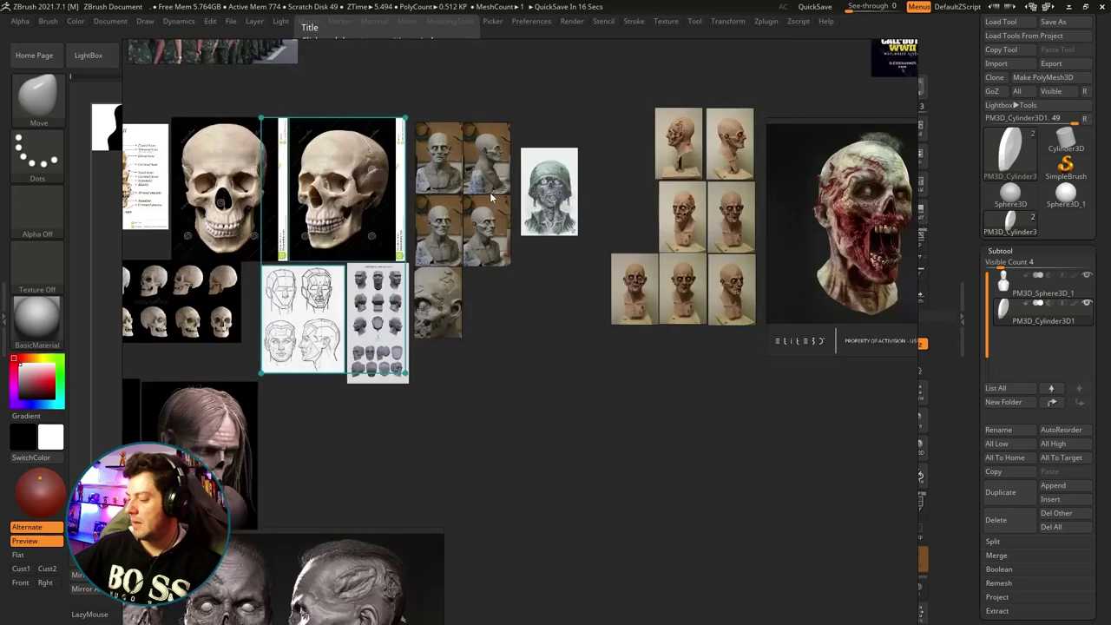
{"action": "scroll", "coordinate": [547, 234], "scroll_direction": "up", "scroll_amount": 2}
{"action": "mouse_move", "coordinate": [547, 233]}
{"action": "middle_mouse_down"}
{"action": "mouse_move", "coordinate": [634, 157]}
{"action": "mouse_move", "coordinate": [632, 130]}
{"action": "mouse_move", "coordinate": [588, 75]}
{"action": "middle_mouse_up"}
{"action": "scroll", "coordinate": [583, 146], "scroll_direction": "down", "scroll_amount": 2}
{"action": "scroll", "coordinate": [585, 146], "scroll_direction": "down", "scroll_amount": 2}
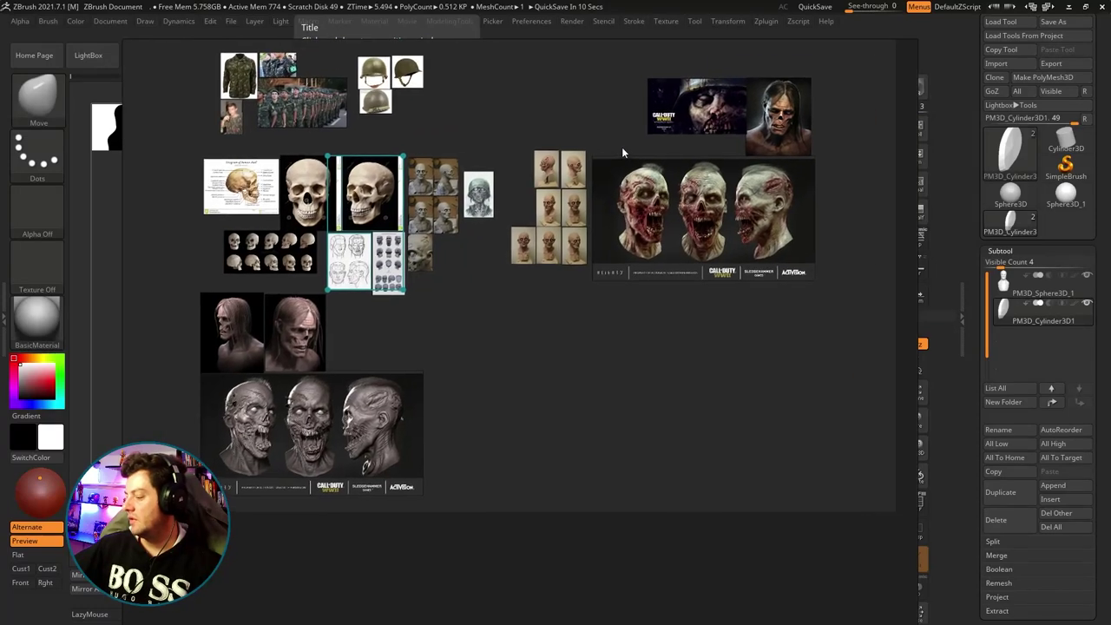
{"action": "middle_click_drag", "start_coordinate": [724, 99], "coordinate": [621, 147]}
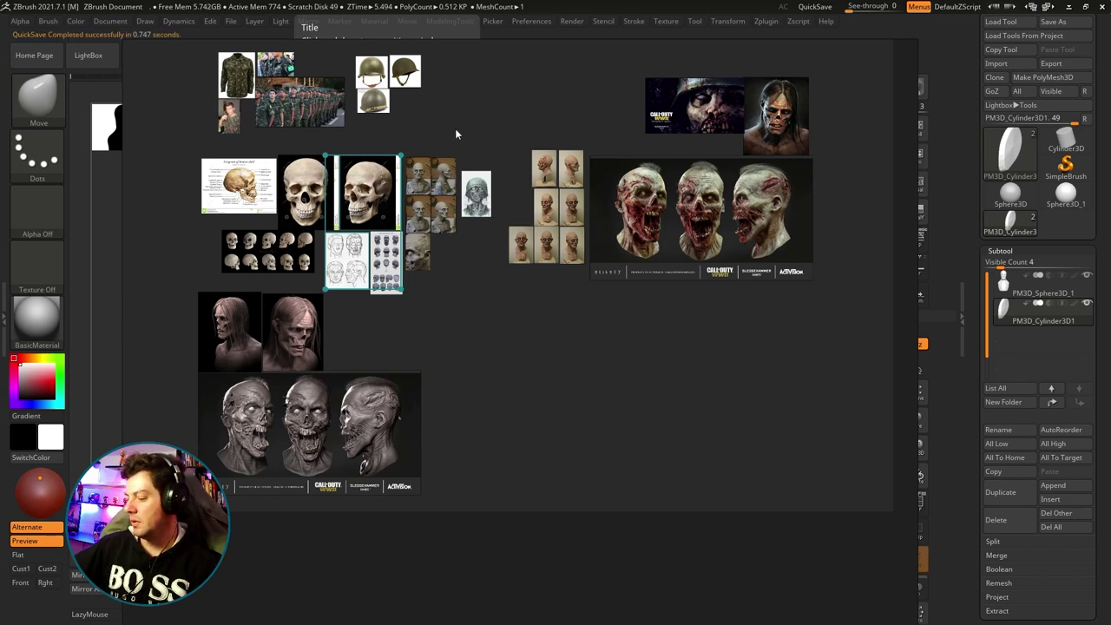
Scroll down over the PureRef board of soldier, helmet, skull and zombie references.
{"action": "scroll", "coordinate": [469, 133], "scroll_direction": "down", "scroll_amount": 3}
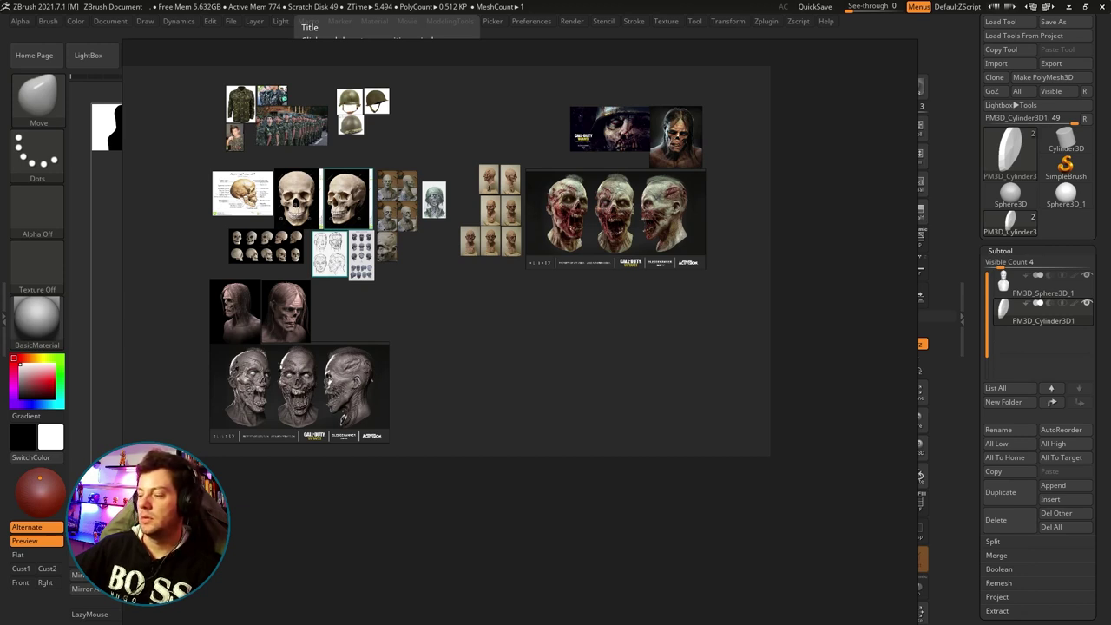
Pop the torso anatomy image out of Opera GX into its own window and select its full web address.
{"action": "left_click_drag", "start_coordinate": [542, 9], "coordinate": [491, 208]}
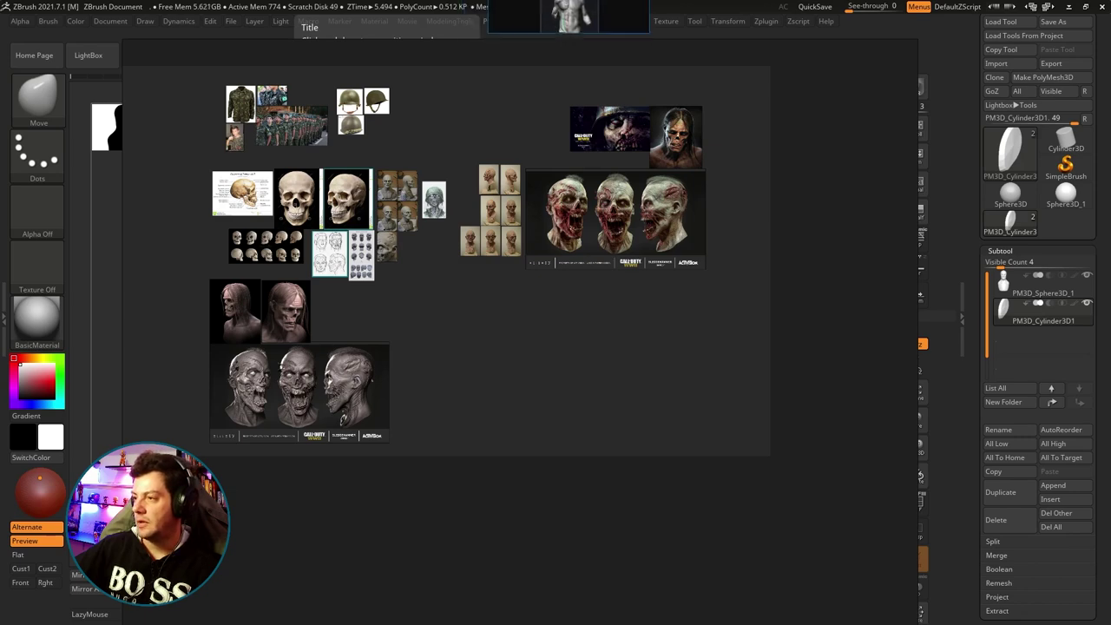
{"action": "left_click_drag", "start_coordinate": [454, 172], "coordinate": [453, 172]}
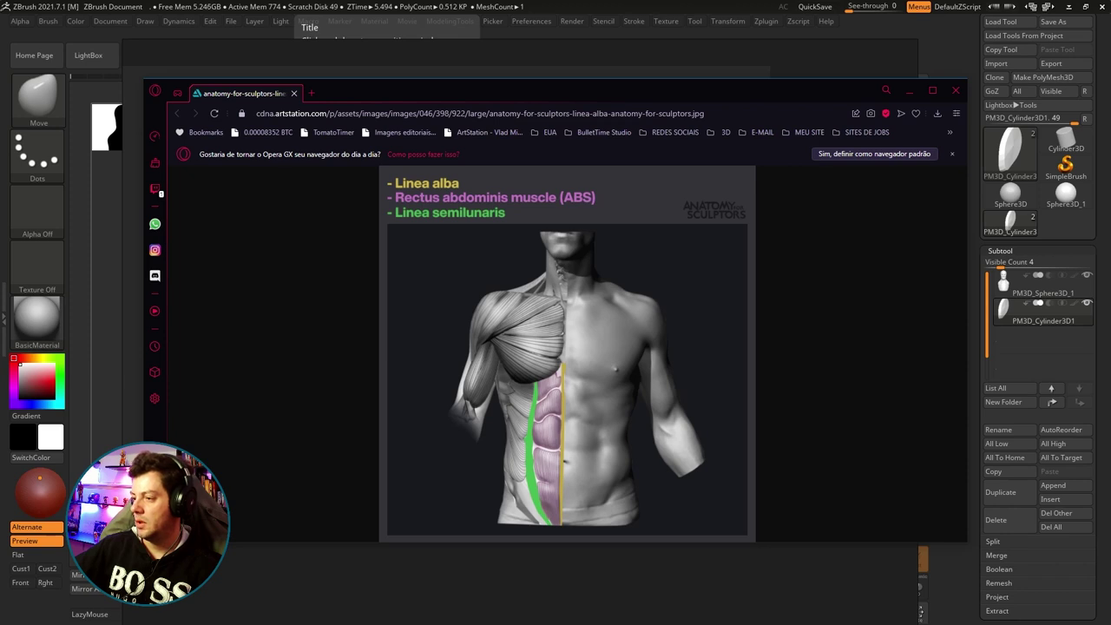
{"action": "left_click", "coordinate": [395, 114]}
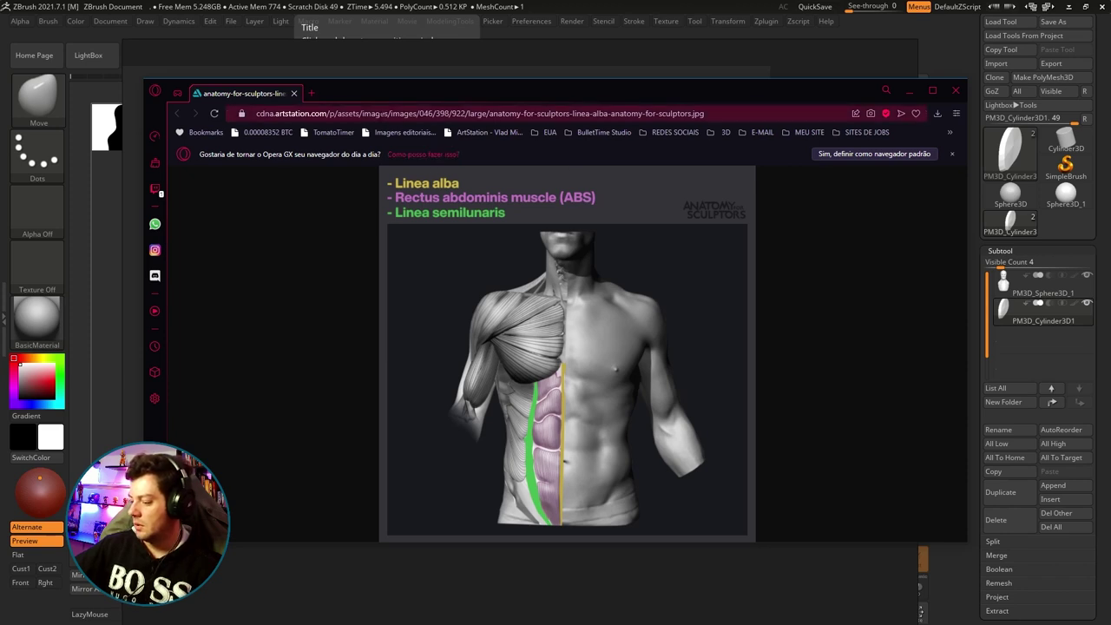
Bring PureRef forward, reposition and zoom the torso anatomy image, then delete it from the board.
{"action": "left_click", "coordinate": [462, 58]}
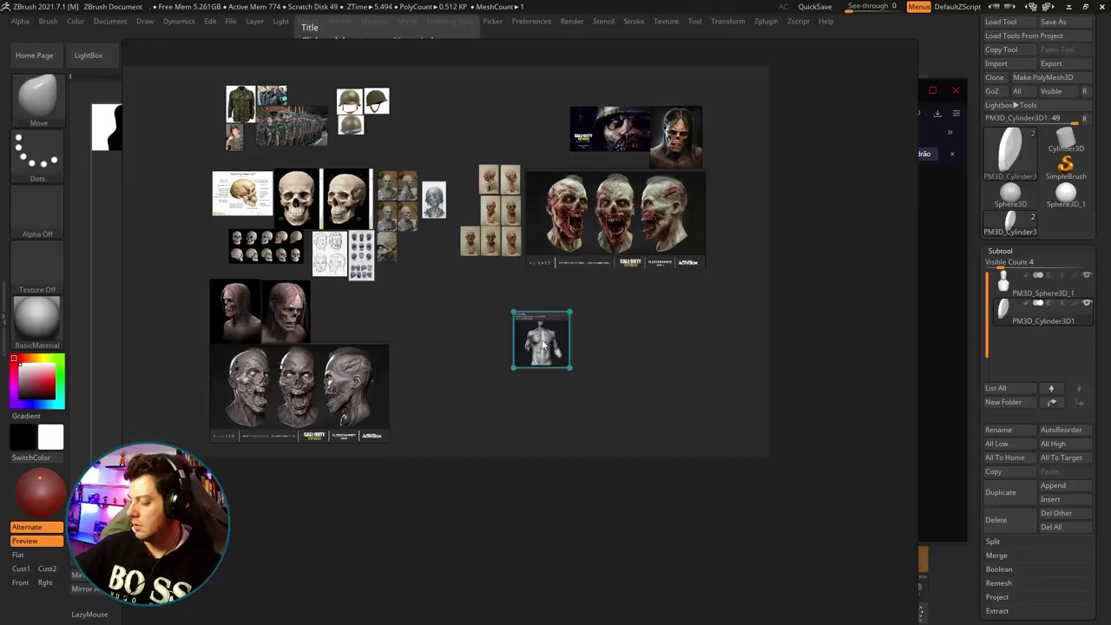
{"action": "left_click_drag", "start_coordinate": [543, 333], "coordinate": [487, 322]}
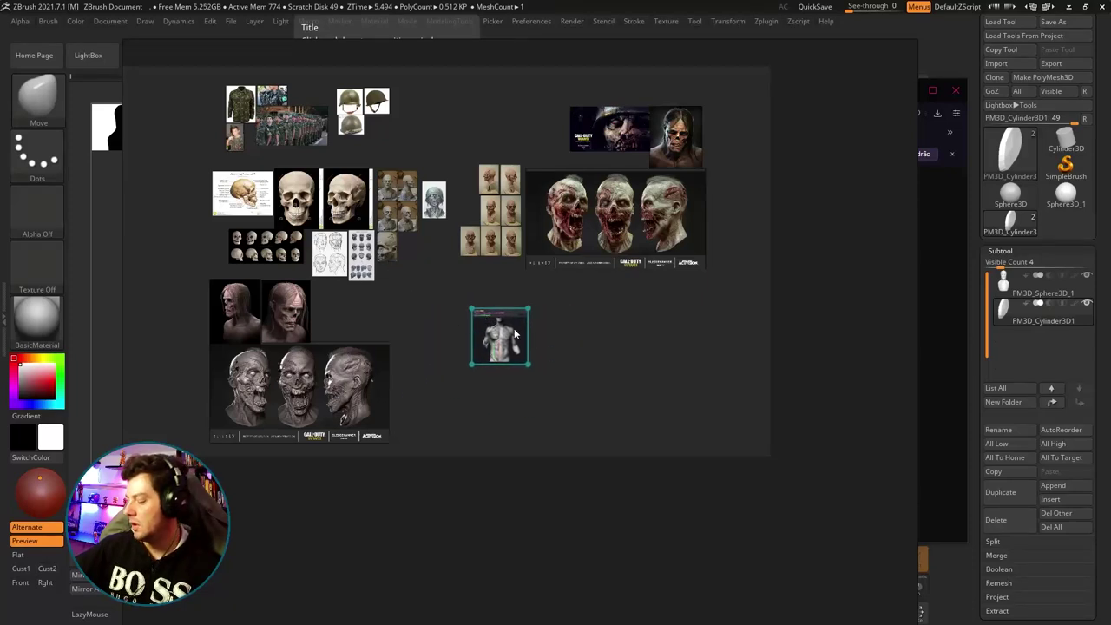
{"action": "left_click_drag", "start_coordinate": [579, 306], "coordinate": [485, 368]}
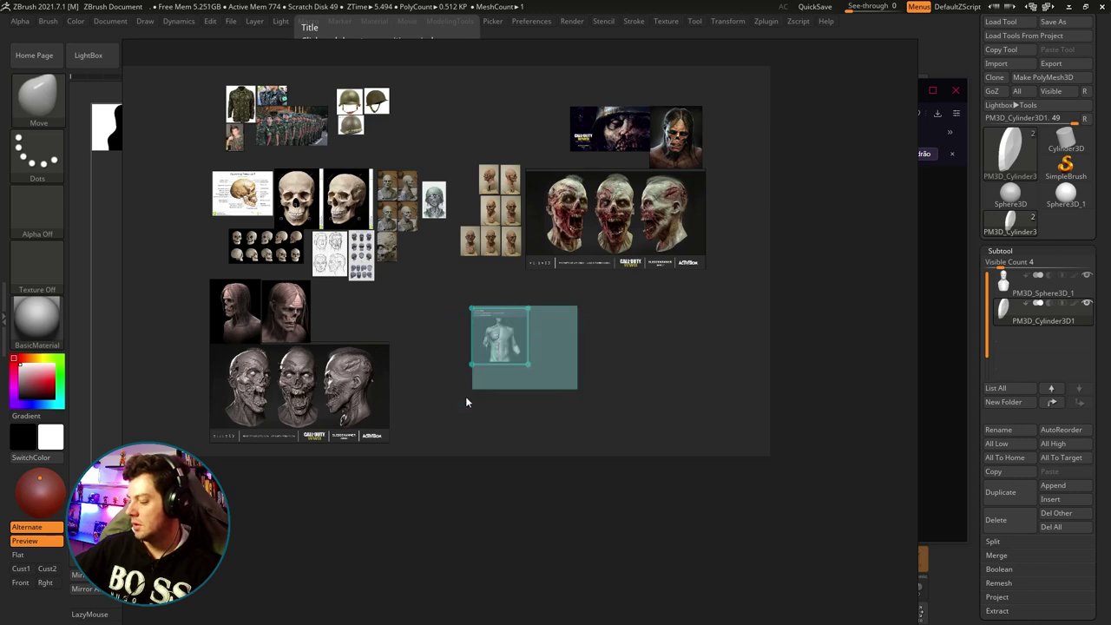
{"action": "scroll", "coordinate": [497, 346], "scroll_direction": "up", "scroll_amount": 2}
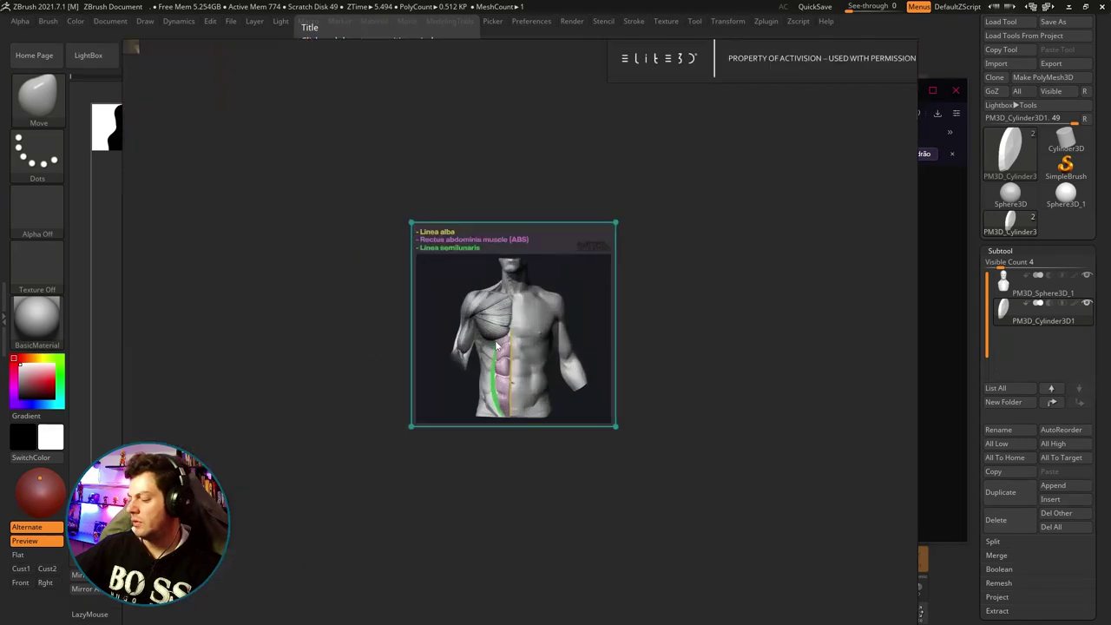
{"action": "scroll", "coordinate": [506, 375], "scroll_direction": "down", "scroll_amount": 6}
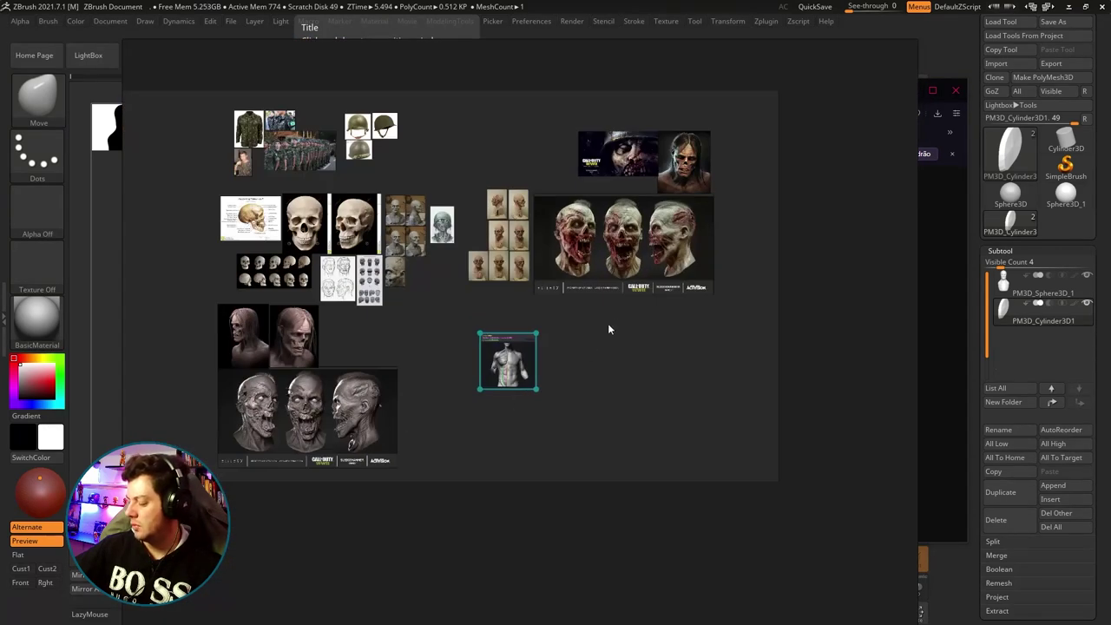
{"action": "key", "text": "Delete"}
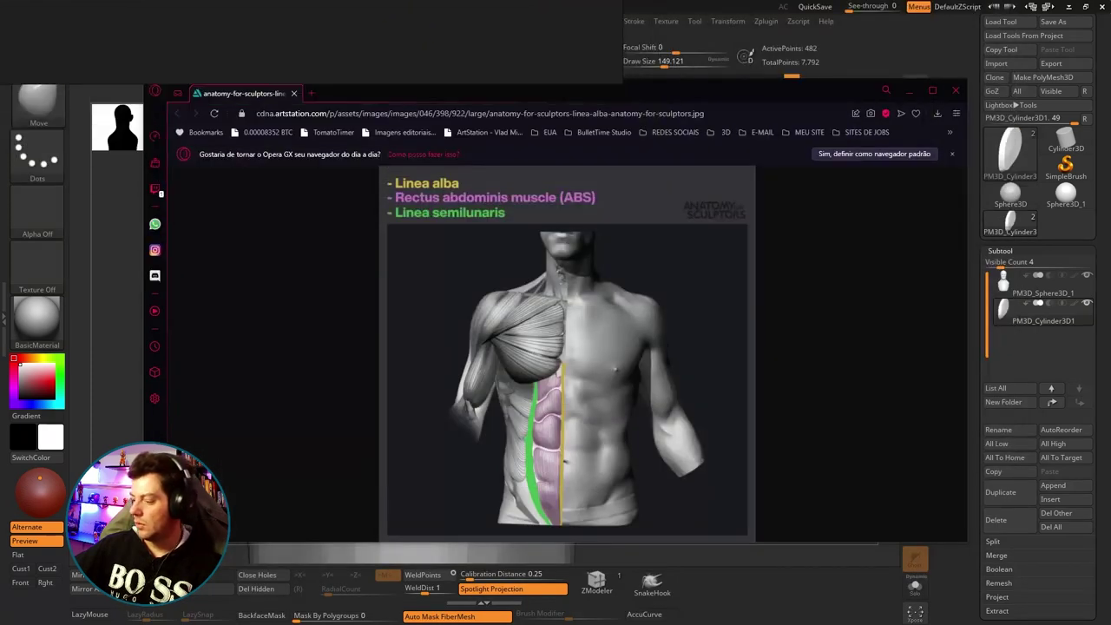
Bring the ZBrush head sculpt back to the front from behind the browser.
{"action": "left_click", "coordinate": [956, 90]}
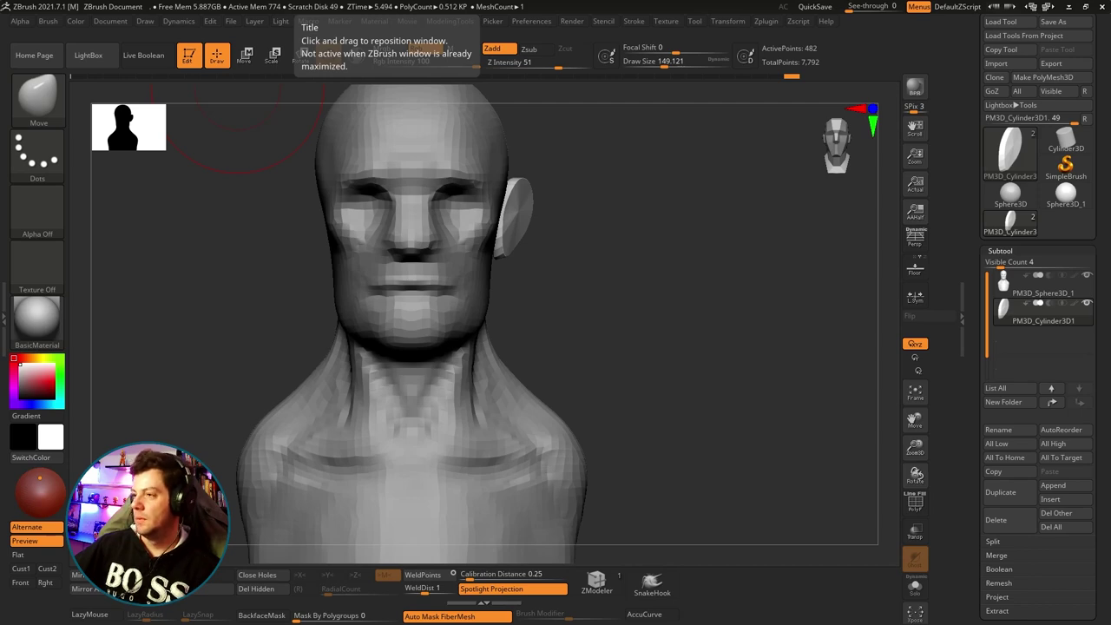
{"action": "mouse_move", "coordinate": [565, 180]}
{"action": "left_mouse_down"}
{"action": "mouse_move", "coordinate": [591, 310]}
{"action": "mouse_move", "coordinate": [634, 312]}
{"action": "mouse_move", "coordinate": [602, 307]}
{"action": "mouse_move", "coordinate": [650, 262]}
{"action": "mouse_move", "coordinate": [640, 295]}
{"action": "mouse_move", "coordinate": [665, 295]}
{"action": "mouse_move", "coordinate": [526, 263]}
{"action": "left_mouse_up"}
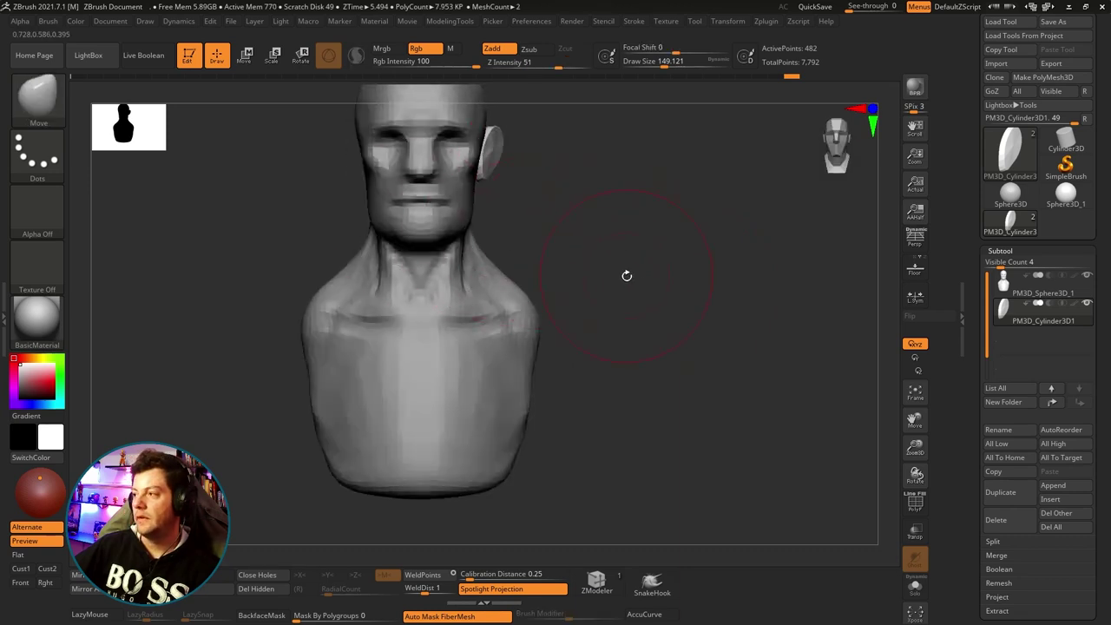
{"action": "mouse_move", "coordinate": [553, 217]}
{"action": "left_mouse_down"}
{"action": "mouse_move", "coordinate": [638, 245]}
{"action": "mouse_move", "coordinate": [593, 245]}
{"action": "mouse_move", "coordinate": [628, 246]}
{"action": "left_mouse_up"}
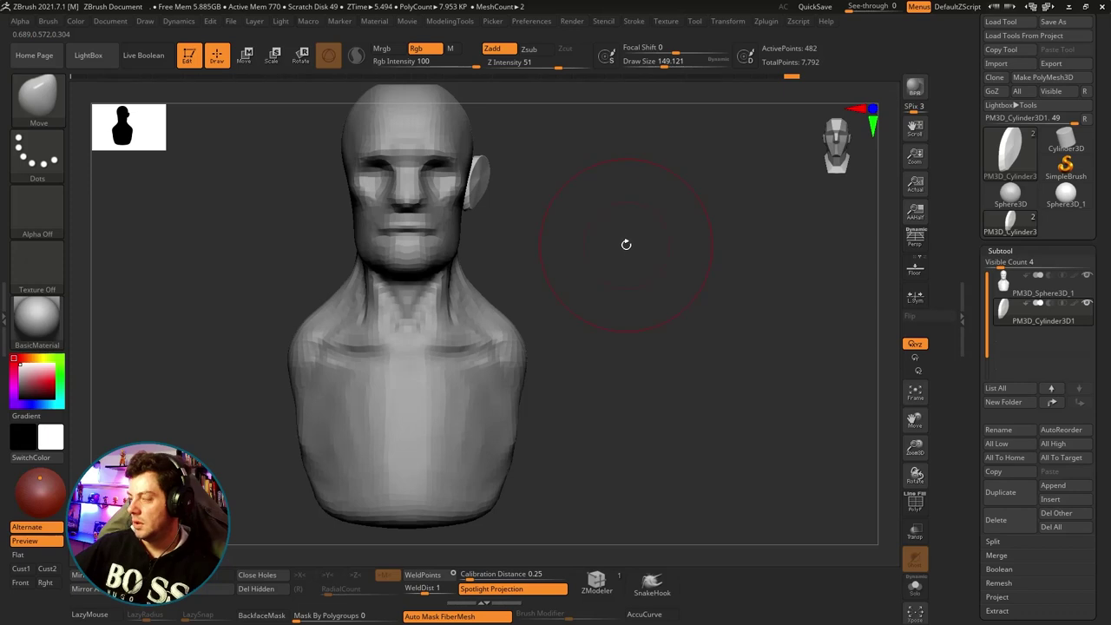
{"action": "mouse_move", "coordinate": [598, 211]}
{"action": "left_mouse_down"}
{"action": "mouse_move", "coordinate": [683, 291]}
{"action": "mouse_move", "coordinate": [637, 268]}
{"action": "mouse_move", "coordinate": [633, 252]}
{"action": "left_mouse_up"}
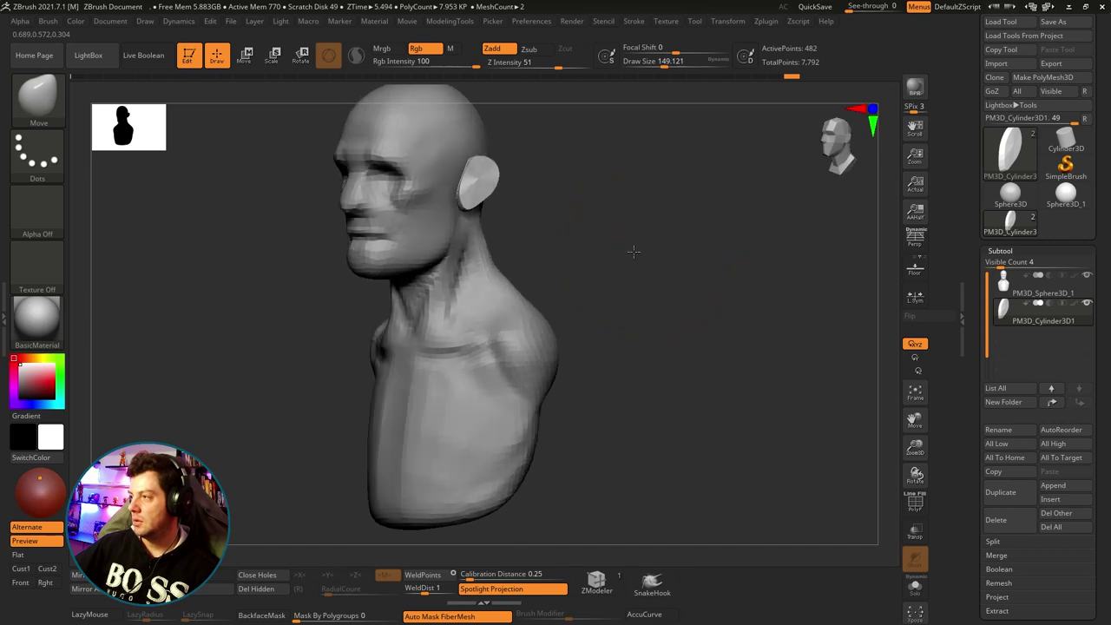
{"action": "mouse_move", "coordinate": [599, 224]}
{"action": "left_mouse_down"}
{"action": "mouse_move", "coordinate": [543, 225]}
{"action": "mouse_move", "coordinate": [572, 224]}
{"action": "left_mouse_up"}
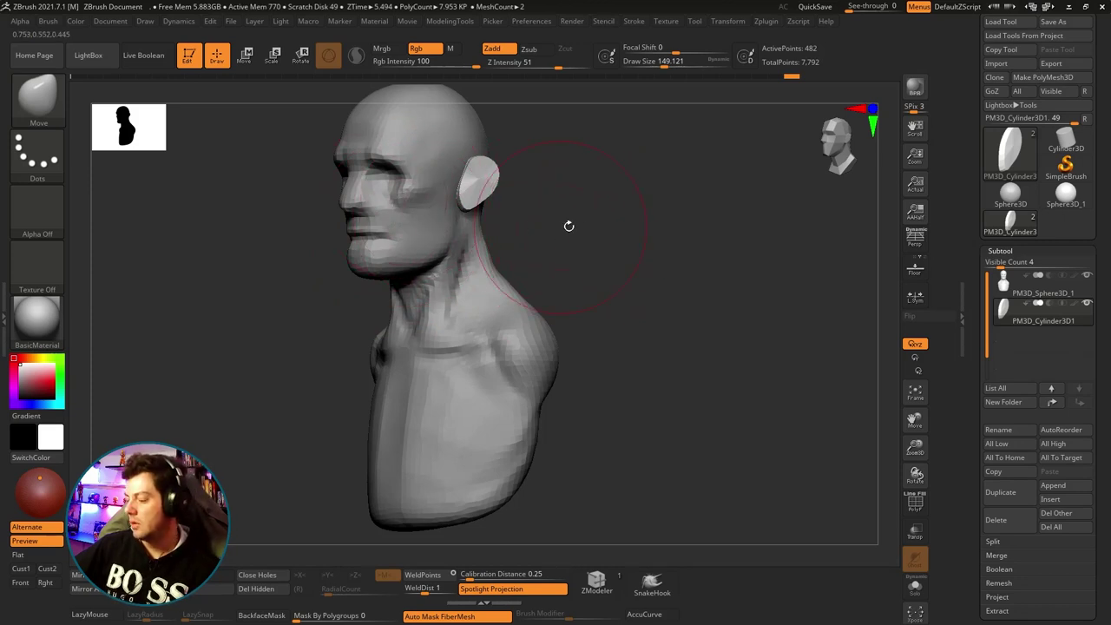
{"action": "mouse_move", "coordinate": [602, 218]}
{"action": "left_mouse_down"}
{"action": "mouse_move", "coordinate": [616, 224]}
{"action": "mouse_move", "coordinate": [645, 204]}
{"action": "mouse_move", "coordinate": [585, 208]}
{"action": "left_mouse_up"}
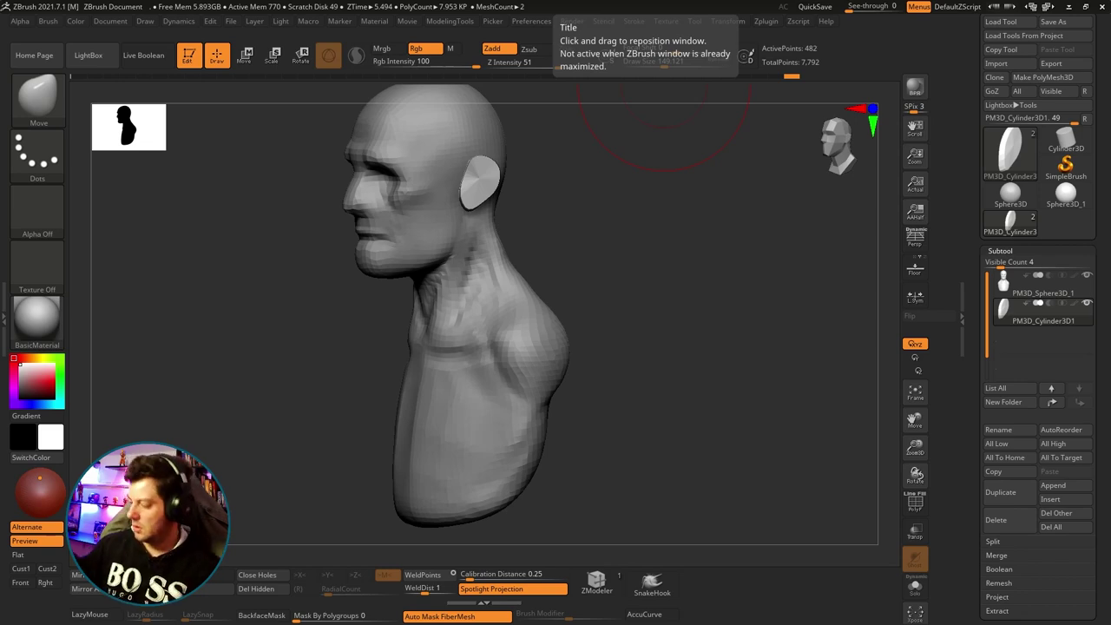
{"action": "mouse_move", "coordinate": [744, 310]}
{"action": "left_mouse_down", "text": "shift"}
{"action": "mouse_move", "coordinate": [640, 280]}
{"action": "mouse_move", "coordinate": [606, 302]}
{"action": "left_mouse_up", "text": "shift"}
{"action": "mouse_move", "coordinate": [538, 304]}
{"action": "left_mouse_down", "text": "shift"}
{"action": "mouse_move", "coordinate": [646, 335]}
{"action": "mouse_move", "coordinate": [744, 287]}
{"action": "left_mouse_up", "text": "shift"}
Mirror and weld the ear onto the opposite side of the head.
{"action": "left_click", "coordinate": [83, 589]}
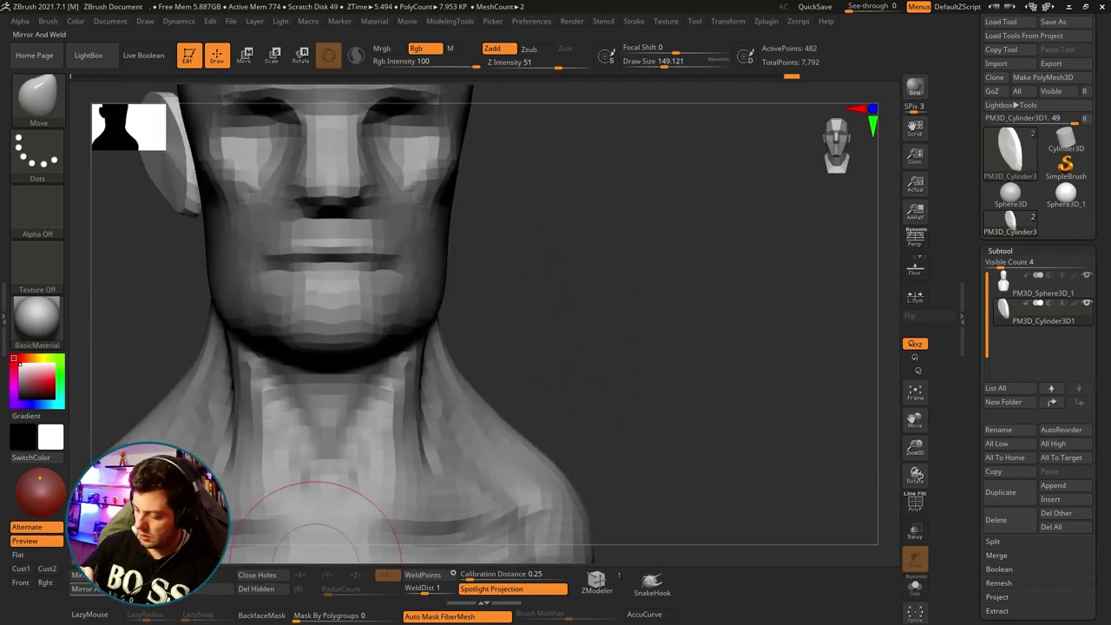
{"action": "left_click_drag", "start_coordinate": [400, 382], "coordinate": [560, 277], "text": "alt"}
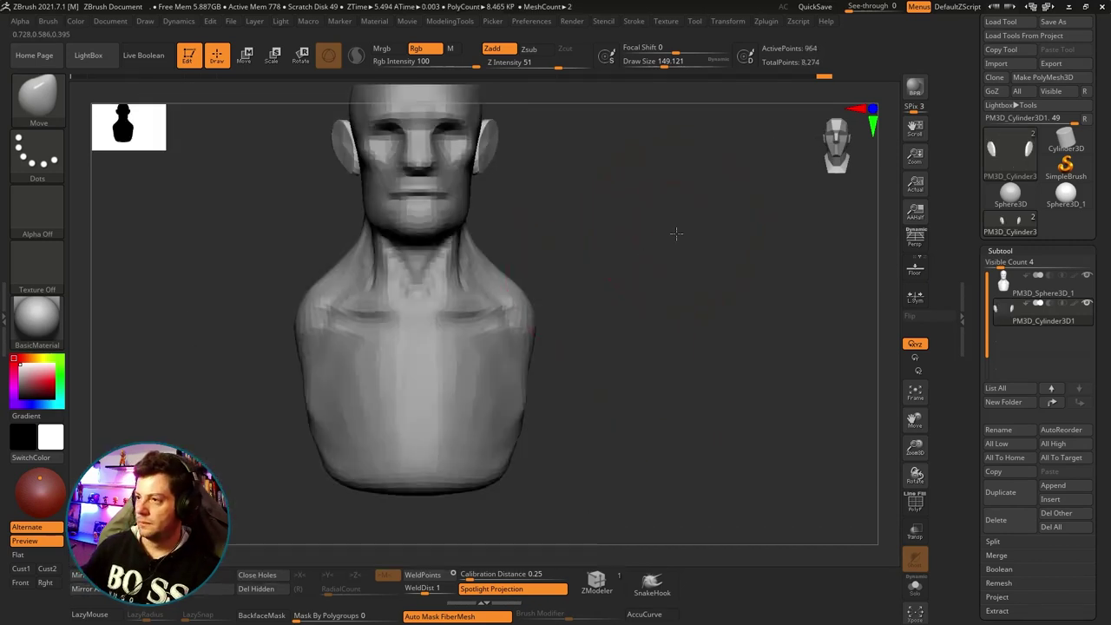
{"action": "key", "text": "f"}
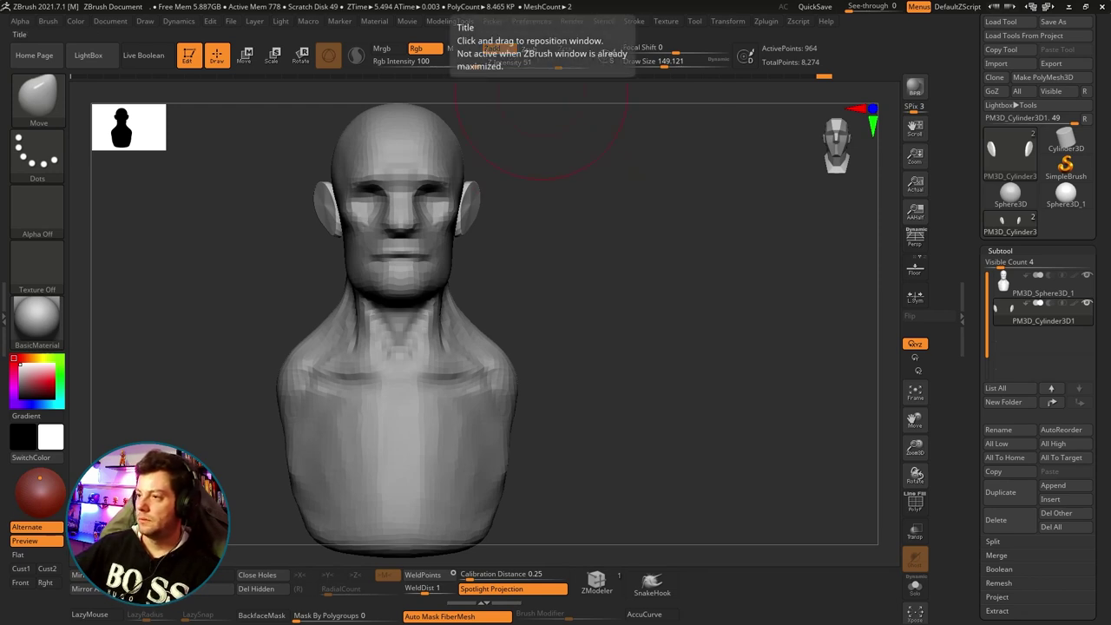
{"action": "mouse_move", "coordinate": [556, 287]}
{"action": "left_mouse_down", "text": "shift"}
{"action": "mouse_move", "coordinate": [675, 288]}
{"action": "mouse_move", "coordinate": [652, 310]}
{"action": "mouse_move", "coordinate": [707, 298]}
{"action": "mouse_move", "coordinate": [654, 303]}
{"action": "mouse_move", "coordinate": [663, 278]}
{"action": "left_mouse_up", "text": "shift"}
Scale the ears down slightly with the Move gizmo, checking them in side profile.
{"action": "key", "text": "w"}
{"action": "left_click_drag", "start_coordinate": [472, 250], "coordinate": [474, 251]}
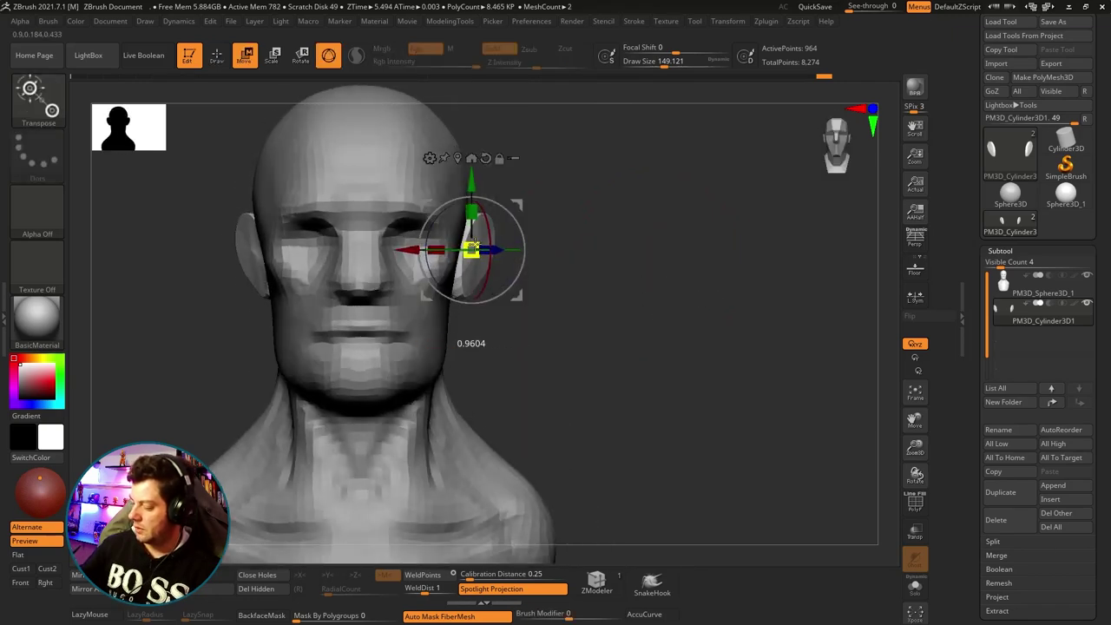
{"action": "left_click_drag", "start_coordinate": [656, 261], "coordinate": [598, 253], "text": "shift"}
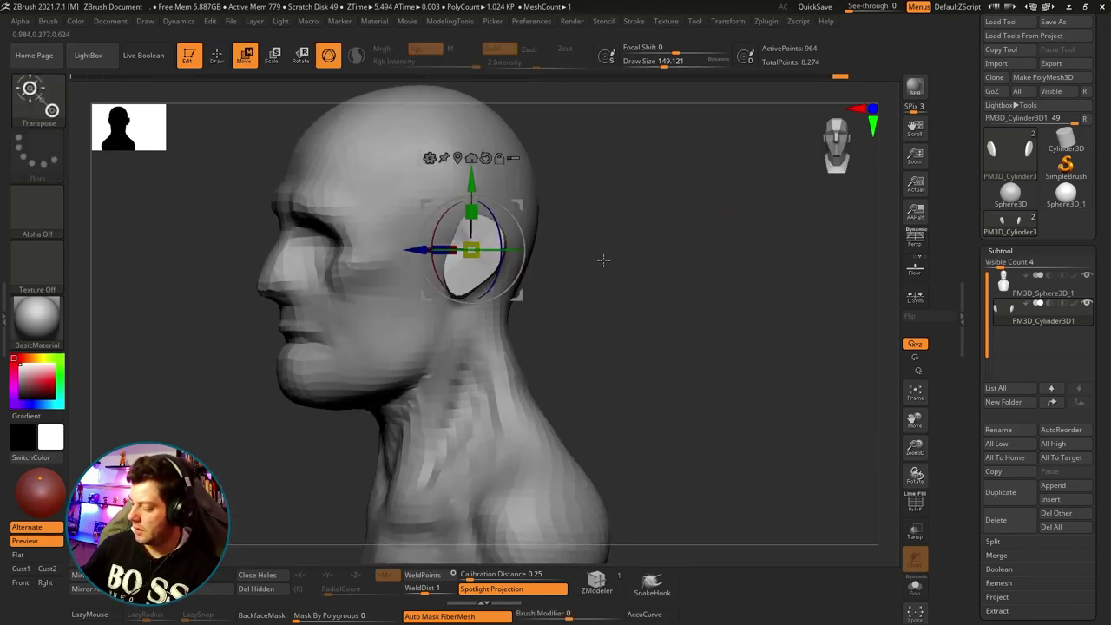
{"action": "left_click_drag", "start_coordinate": [471, 250], "coordinate": [474, 252]}
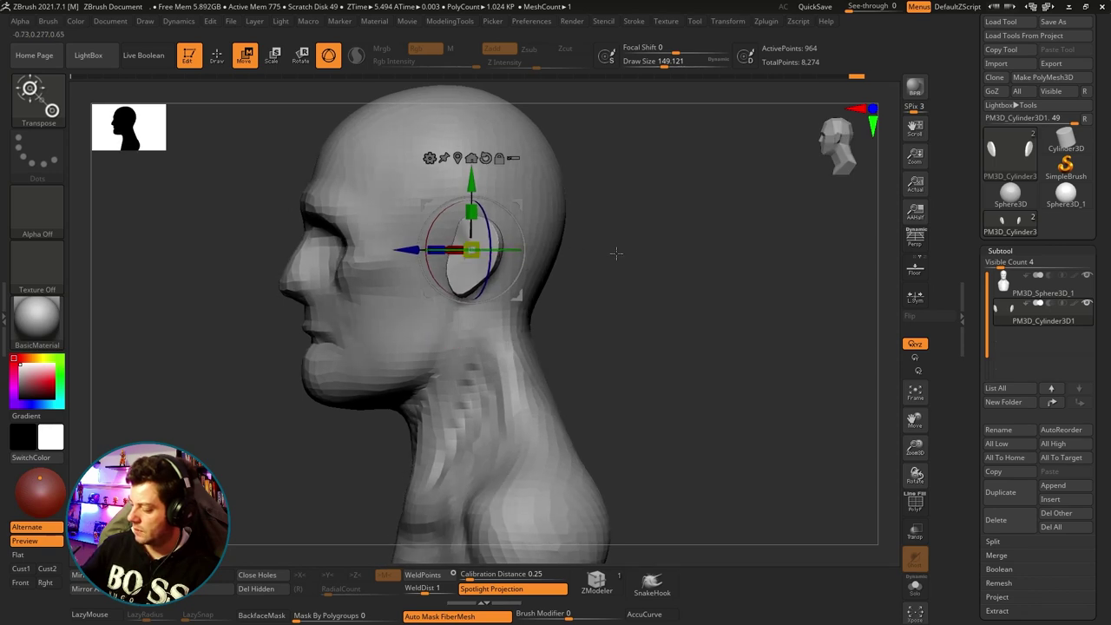
{"action": "mouse_move", "coordinate": [608, 260]}
{"action": "left_mouse_down", "text": "shift"}
{"action": "mouse_move", "coordinate": [672, 253]}
{"action": "mouse_move", "coordinate": [650, 249]}
{"action": "left_mouse_up", "text": "shift"}
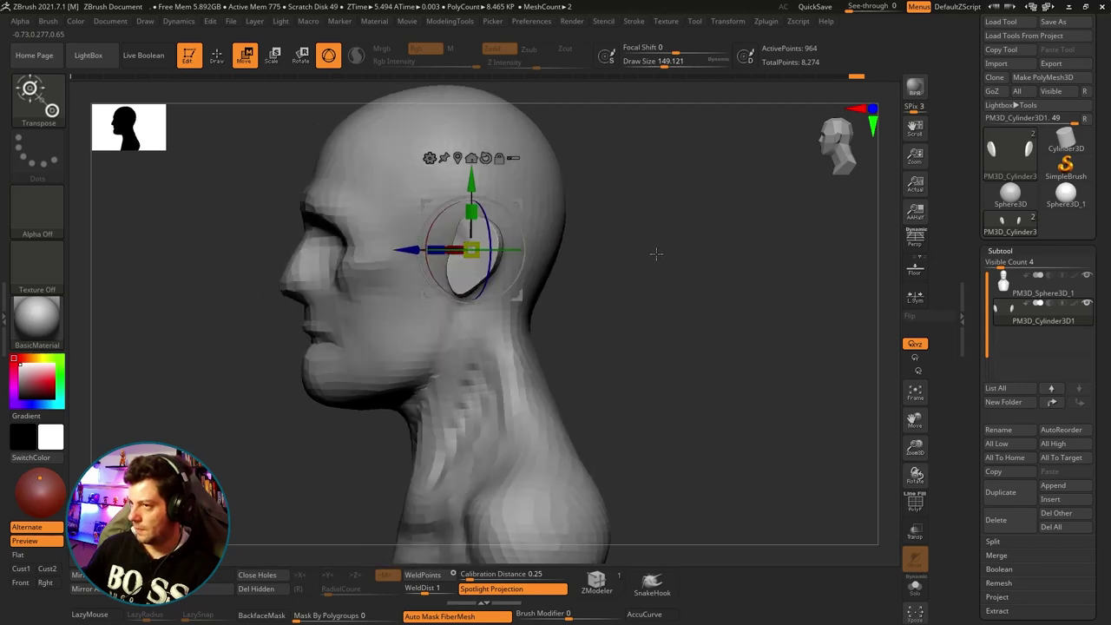
{"action": "mouse_move", "coordinate": [638, 253]}
{"action": "left_mouse_down", "text": "shift"}
{"action": "mouse_move", "coordinate": [703, 270]}
{"action": "mouse_move", "coordinate": [686, 347]}
{"action": "left_mouse_up", "text": "shift"}
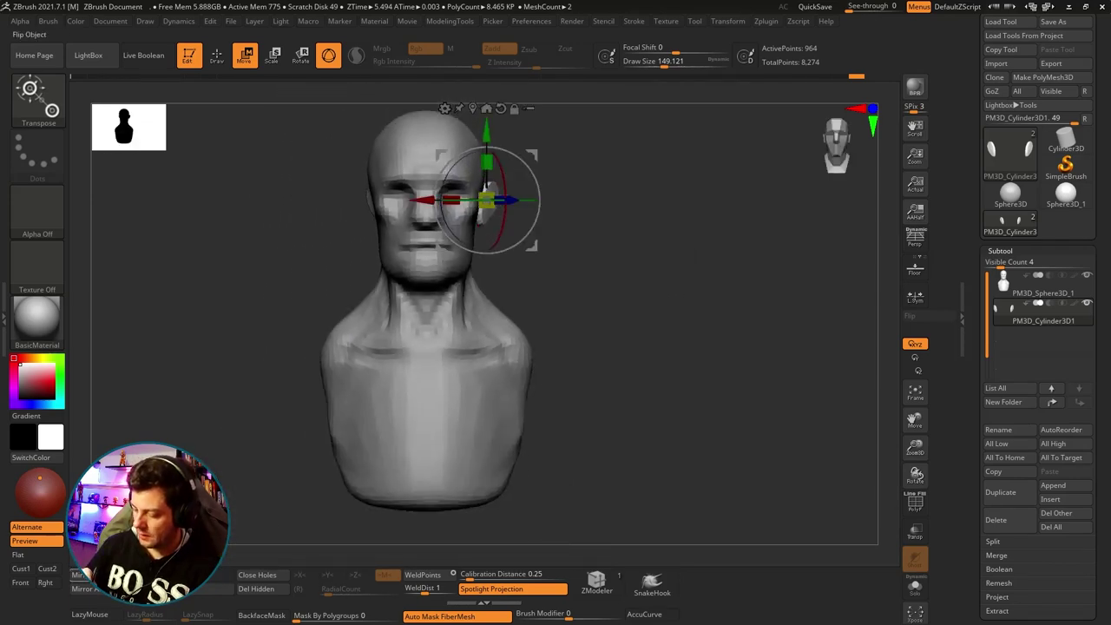
{"action": "left_click", "coordinate": [84, 588]}
{"action": "left_click_drag", "start_coordinate": [521, 260], "coordinate": [582, 266]}
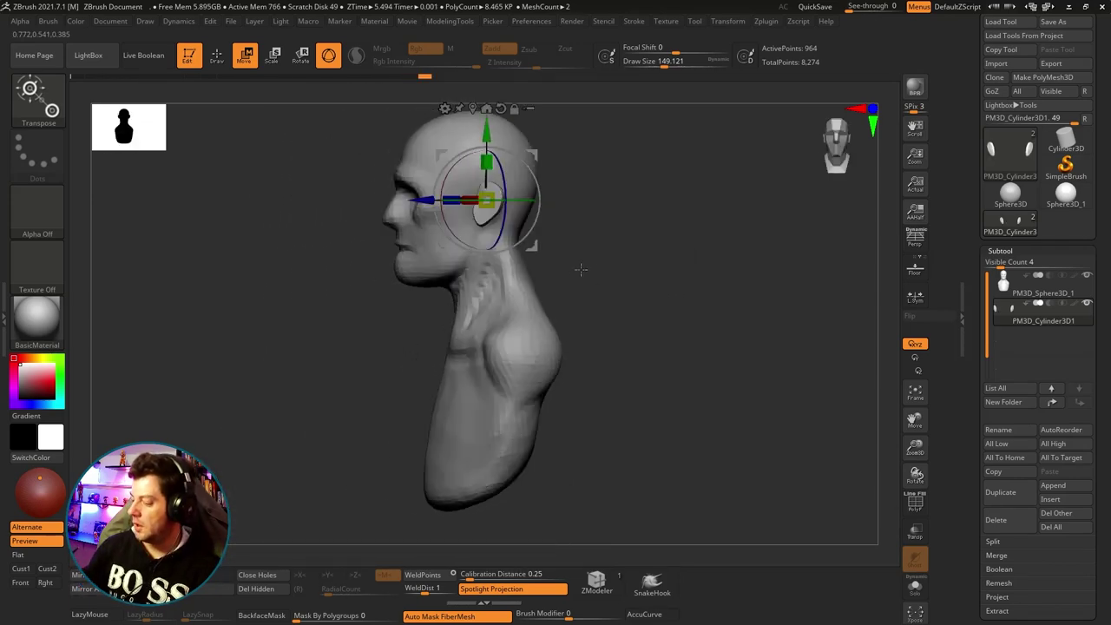
{"action": "key", "text": "q"}
{"action": "mouse_move", "coordinate": [683, 236]}
{"action": "left_mouse_down", "text": "alt"}
{"action": "mouse_move", "coordinate": [736, 269]}
{"action": "mouse_move", "coordinate": [683, 260]}
{"action": "left_mouse_up", "text": "alt"}
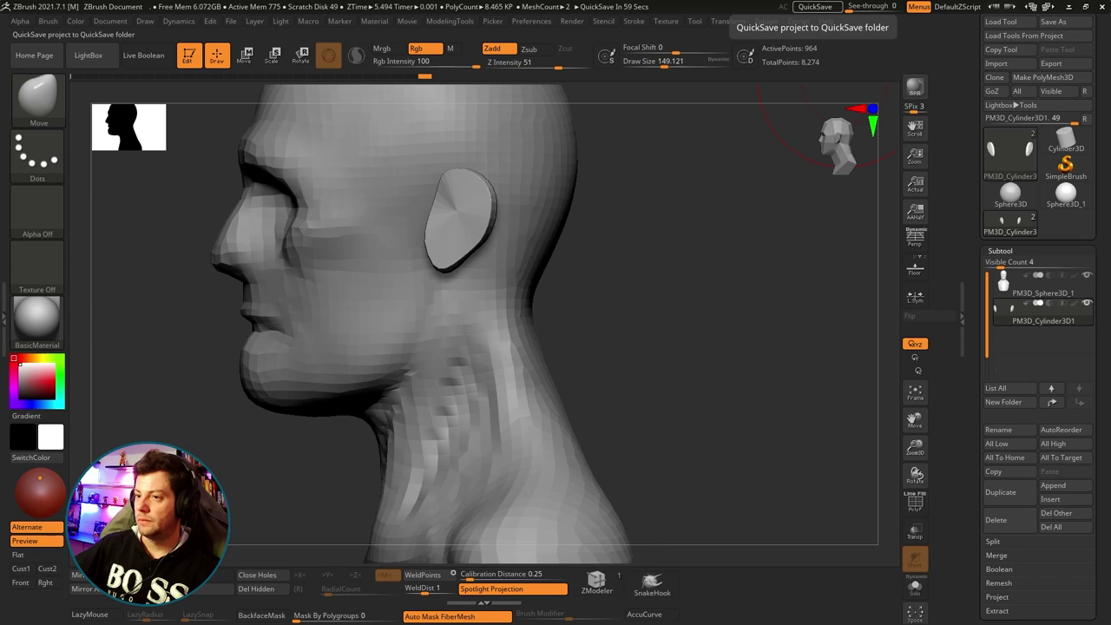
{"action": "mouse_move", "coordinate": [665, 290]}
{"action": "left_mouse_down"}
{"action": "mouse_move", "coordinate": [738, 287]}
{"action": "mouse_move", "coordinate": [642, 256]}
{"action": "left_mouse_up"}
{"action": "key", "text": "w"}
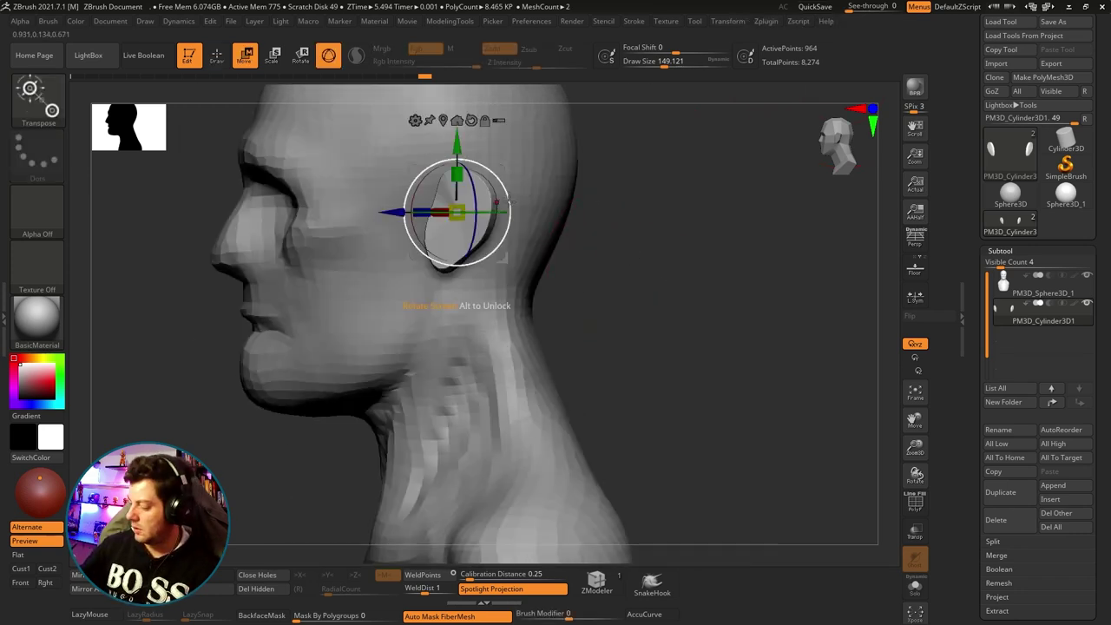
{"action": "left_click_drag", "start_coordinate": [497, 243], "coordinate": [464, 300]}
{"action": "key", "text": "q"}
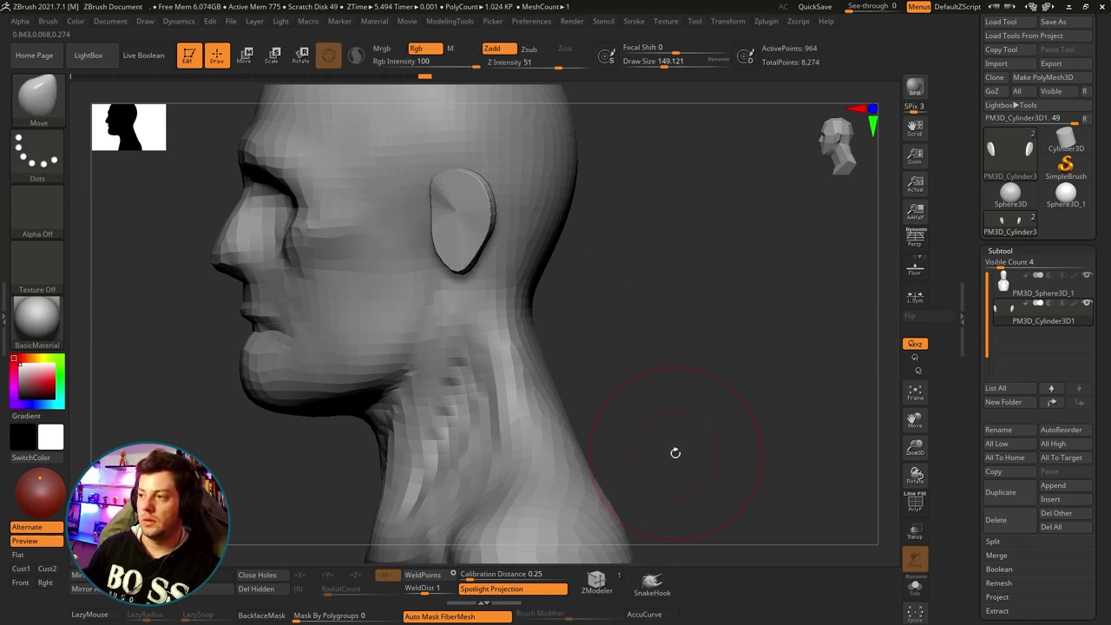
Undo the last Move stroke on the ear with Ctrl+Z.
{"action": "key", "text": "ctrl+z"}
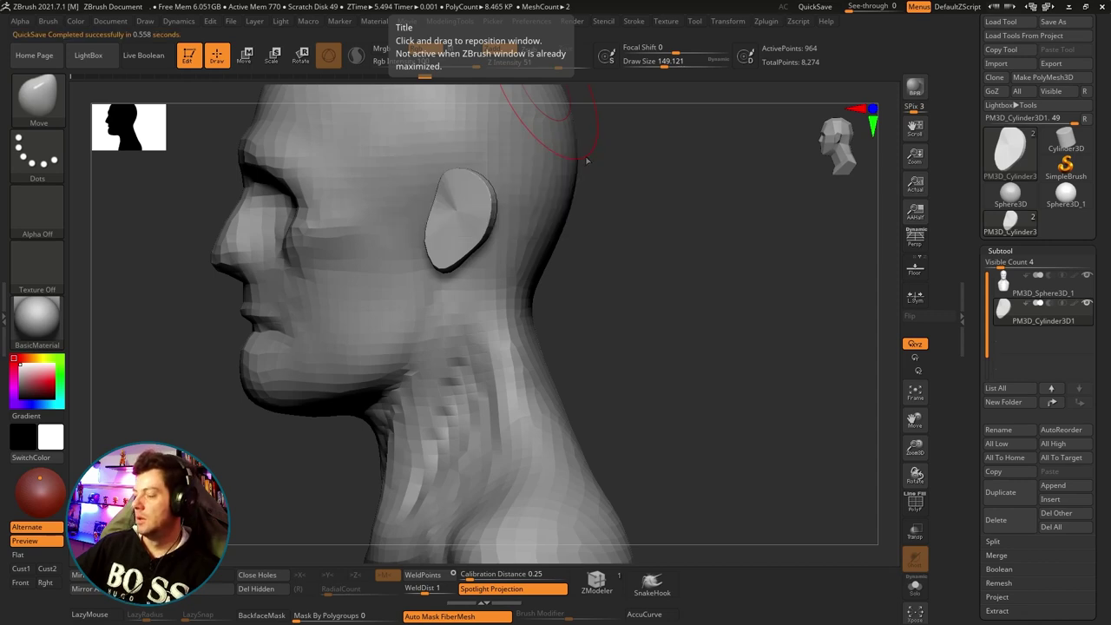
Check the head from front and side, then reduce the brush Draw Size to about 128.
{"action": "left_click_drag", "start_coordinate": [683, 188], "coordinate": [511, 208]}
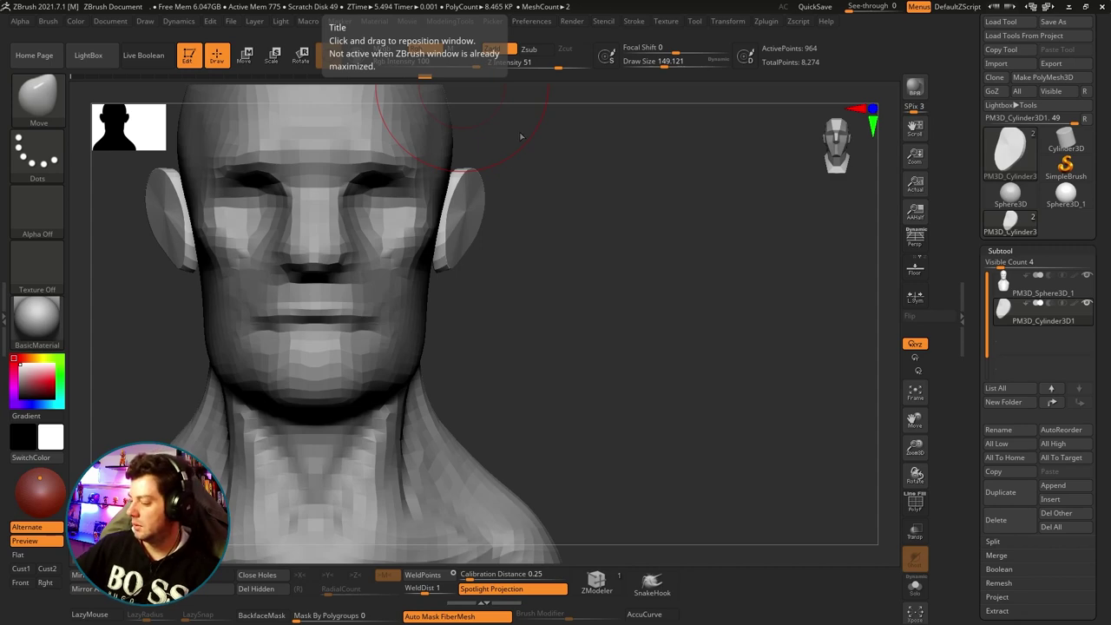
{"action": "mouse_move", "coordinate": [592, 211]}
{"action": "left_mouse_down"}
{"action": "mouse_move", "coordinate": [650, 310]}
{"action": "mouse_move", "coordinate": [683, 253]}
{"action": "mouse_move", "coordinate": [672, 301]}
{"action": "left_mouse_up"}
{"action": "key", "text": "s"}
{"action": "left_click_drag", "start_coordinate": [418, 260], "coordinate": [406, 260]}
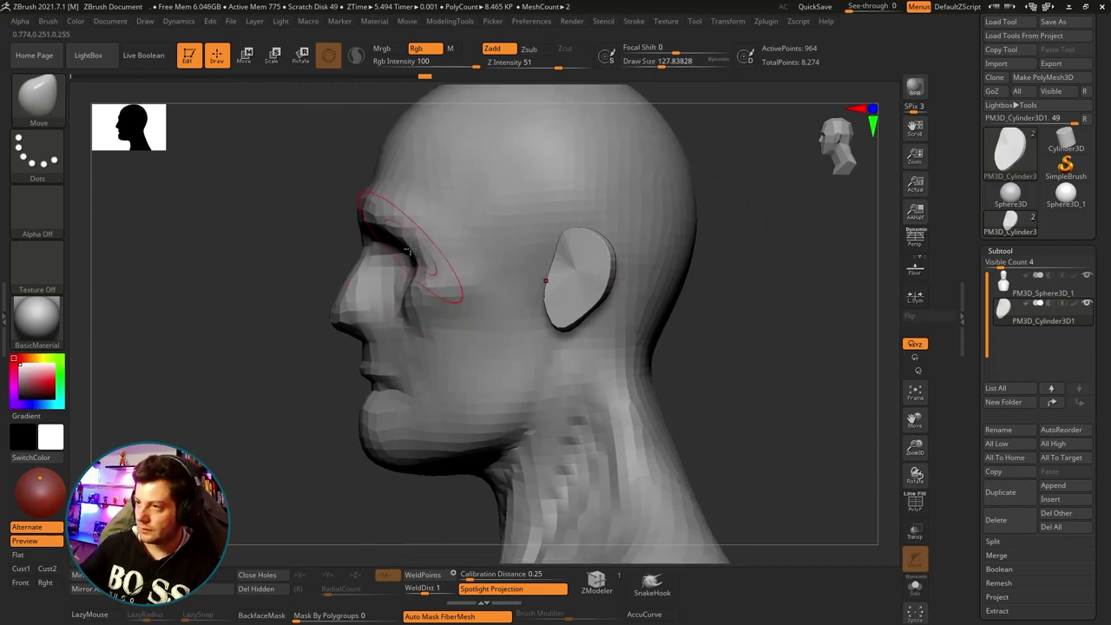
Make PM3D_Sphere3D_1 the active subtool and rotate the head to a straight front view.
{"action": "left_click", "coordinate": [421, 260], "text": "alt"}
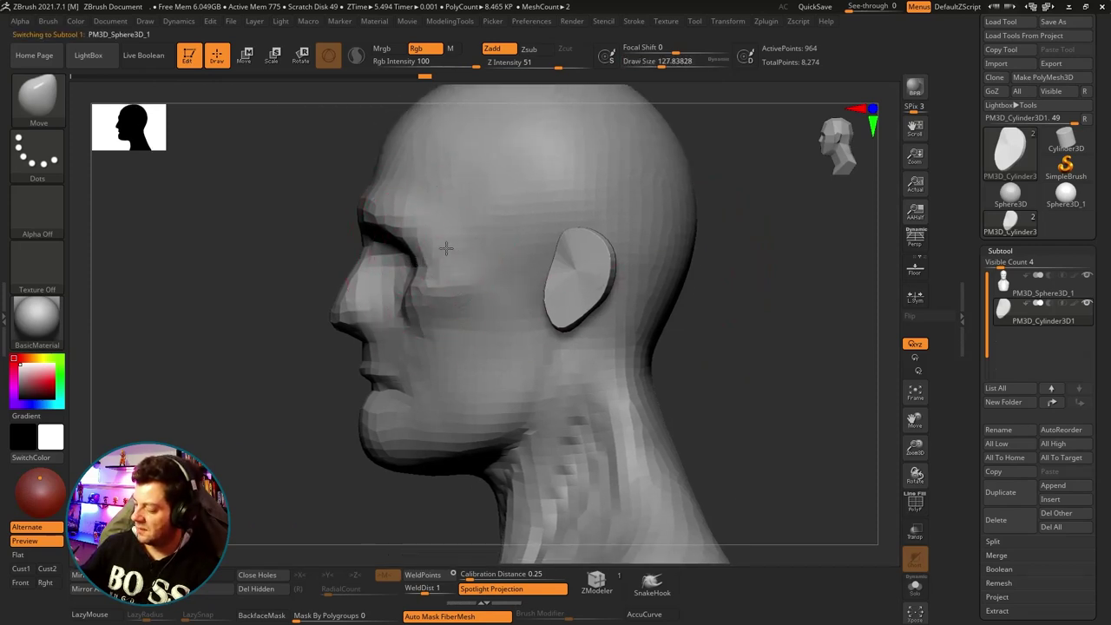
{"action": "mouse_move", "coordinate": [287, 395]}
{"action": "left_mouse_down"}
{"action": "mouse_move", "coordinate": [348, 397]}
{"action": "mouse_move", "coordinate": [585, 292]}
{"action": "mouse_move", "coordinate": [435, 278]}
{"action": "left_mouse_up"}
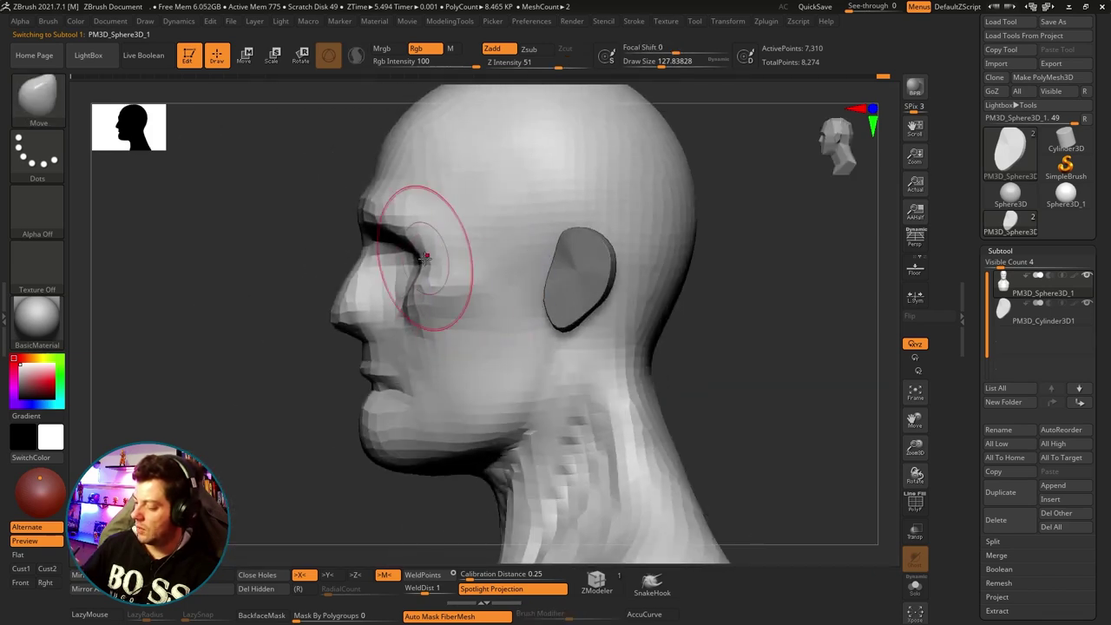
{"action": "mouse_move", "coordinate": [732, 385]}
{"action": "left_mouse_down"}
{"action": "mouse_move", "coordinate": [712, 322]}
{"action": "mouse_move", "coordinate": [691, 334]}
{"action": "mouse_move", "coordinate": [665, 295]}
{"action": "mouse_move", "coordinate": [677, 397]}
{"action": "mouse_move", "coordinate": [669, 310]}
{"action": "mouse_move", "coordinate": [649, 305]}
{"action": "left_mouse_up"}
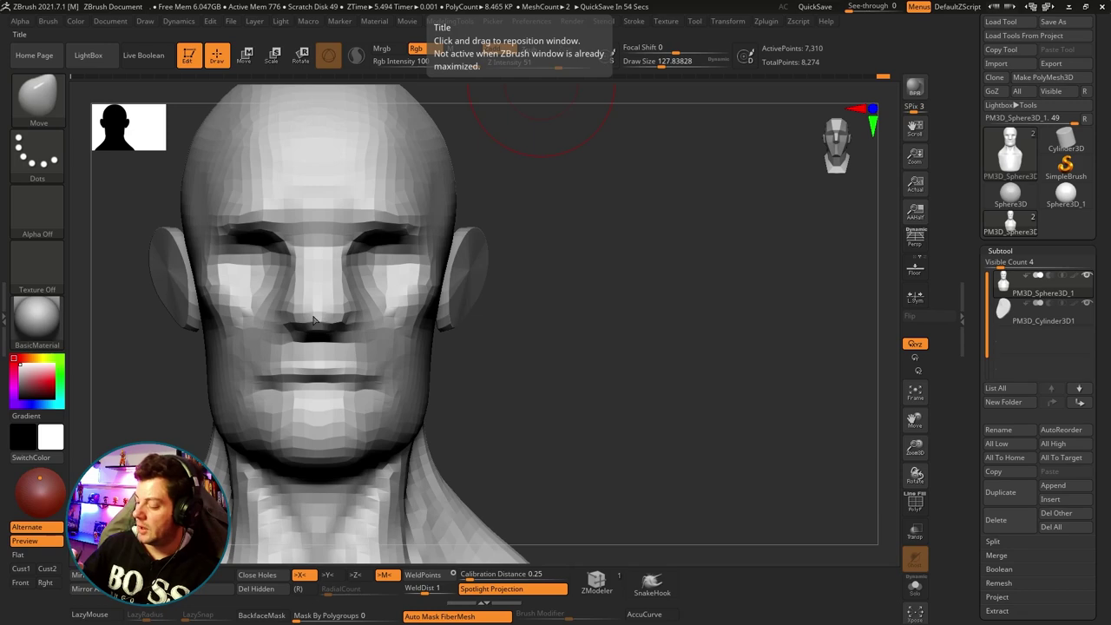
{"action": "left_click_drag", "start_coordinate": [603, 312], "coordinate": [600, 310]}
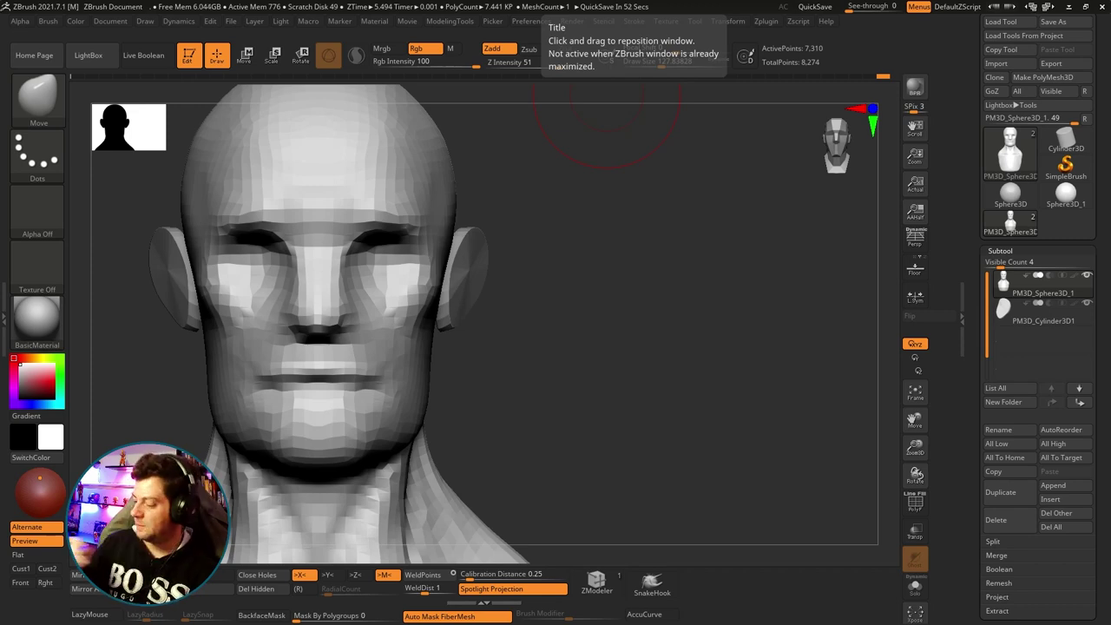
Set the Move brush to about 101 and push the cheek beside the nose fold into shape.
{"action": "mouse_move", "coordinate": [689, 278]}
{"action": "left_mouse_down"}
{"action": "mouse_move", "coordinate": [645, 267]}
{"action": "mouse_move", "coordinate": [694, 292]}
{"action": "left_mouse_up"}
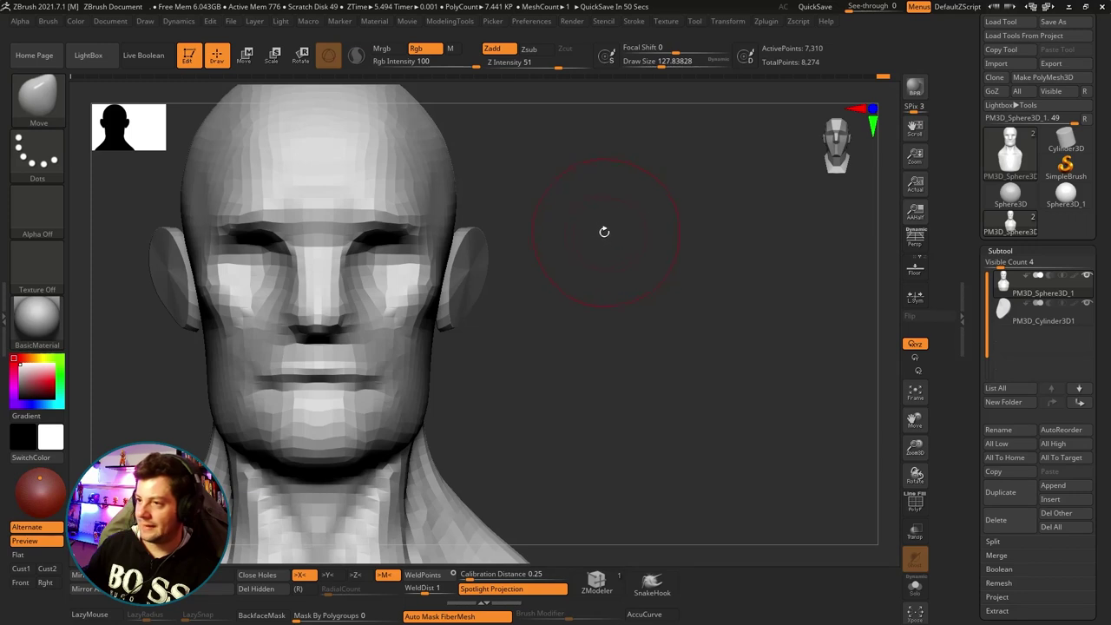
{"action": "key", "text": "bracketright"}
{"action": "key", "text": "bracketleft"}
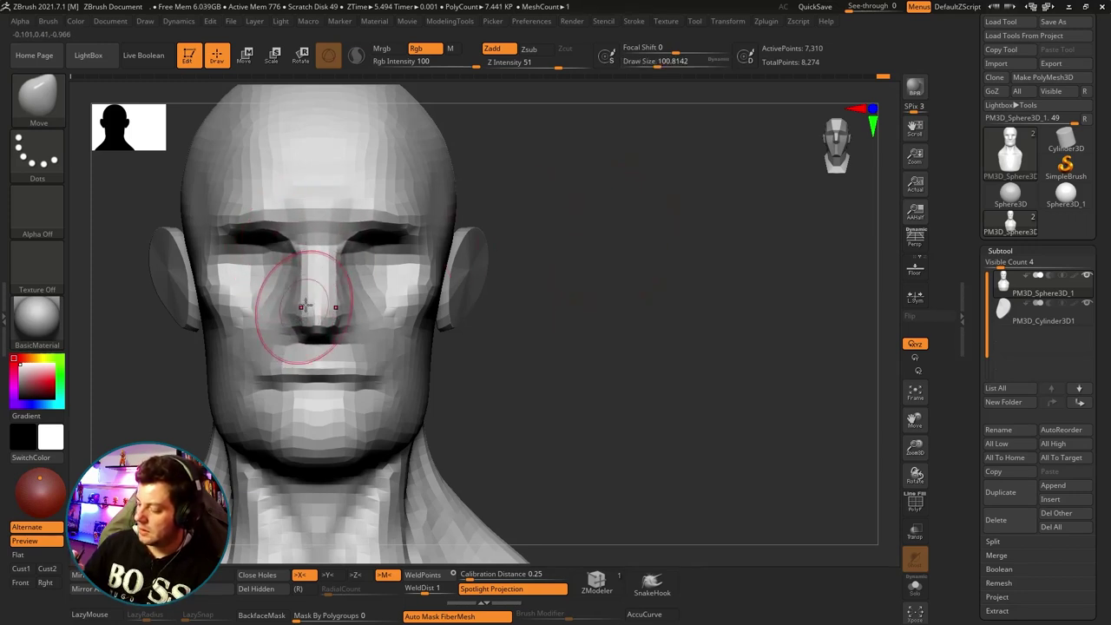
{"action": "mouse_move", "coordinate": [591, 295]}
{"action": "left_mouse_down"}
{"action": "mouse_move", "coordinate": [527, 297]}
{"action": "mouse_move", "coordinate": [575, 269]}
{"action": "mouse_move", "coordinate": [568, 362]}
{"action": "mouse_move", "coordinate": [526, 336]}
{"action": "left_mouse_up"}
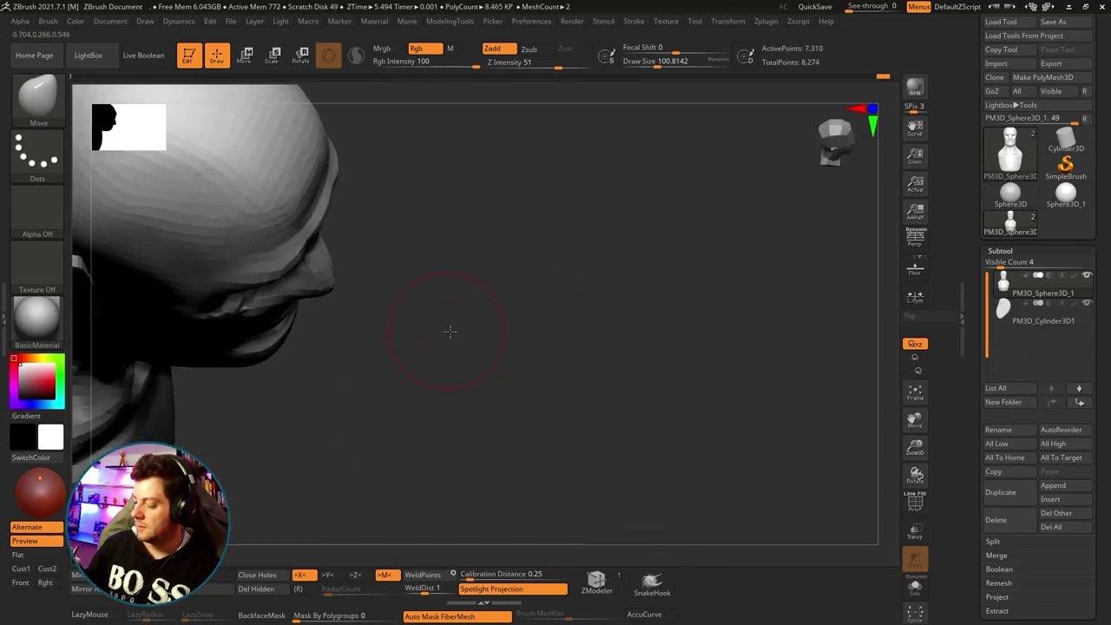
{"action": "mouse_move", "coordinate": [450, 331]}
{"action": "left_mouse_down"}
{"action": "mouse_move", "coordinate": [565, 325]}
{"action": "mouse_move", "coordinate": [440, 245]}
{"action": "mouse_move", "coordinate": [533, 191]}
{"action": "mouse_move", "coordinate": [409, 298]}
{"action": "left_mouse_up"}
{"action": "mouse_move", "coordinate": [533, 241]}
{"action": "left_mouse_down"}
{"action": "mouse_move", "coordinate": [433, 257]}
{"action": "mouse_move", "coordinate": [452, 248]}
{"action": "mouse_move", "coordinate": [434, 236]}
{"action": "left_mouse_up"}
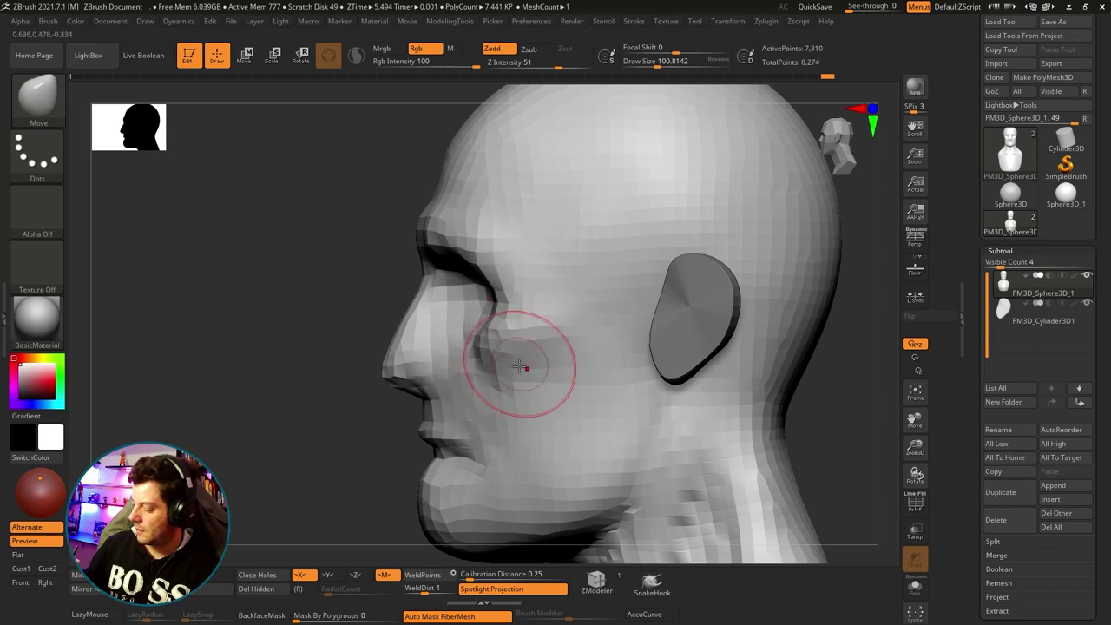
{"action": "left_click_drag", "start_coordinate": [519, 366], "coordinate": [549, 377]}
Mask the neck area down to the shoulders with MaskLasso.
{"action": "left_click_drag", "start_coordinate": [362, 426], "coordinate": [364, 382], "text": "alt"}
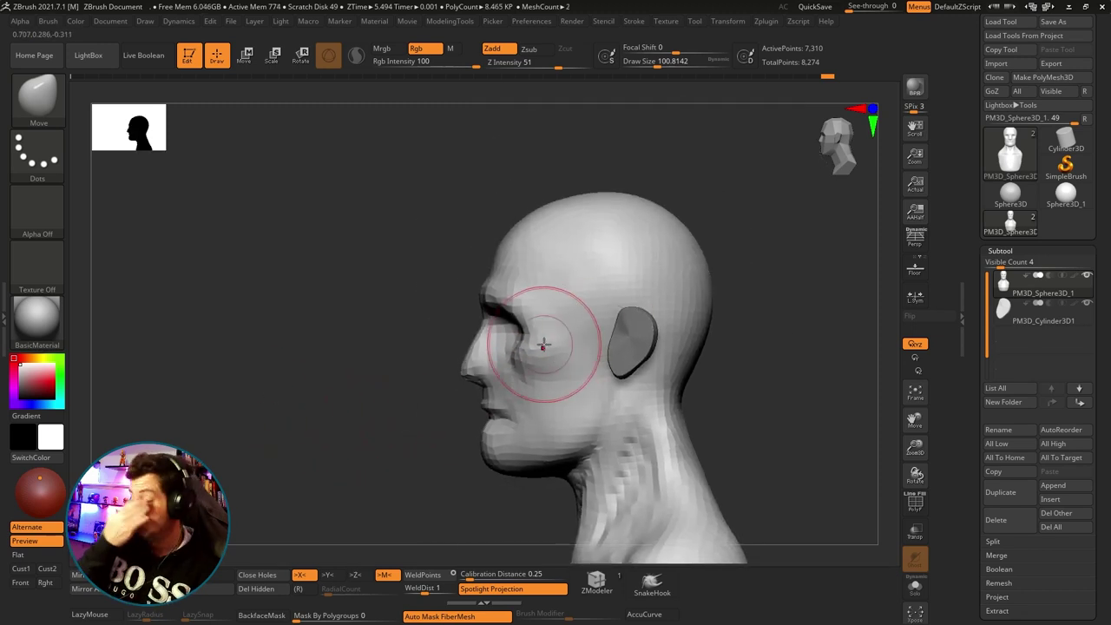
{"action": "mouse_move", "coordinate": [778, 238]}
{"action": "left_mouse_down"}
{"action": "mouse_move", "coordinate": [695, 243]}
{"action": "mouse_move", "coordinate": [665, 261]}
{"action": "left_mouse_up"}
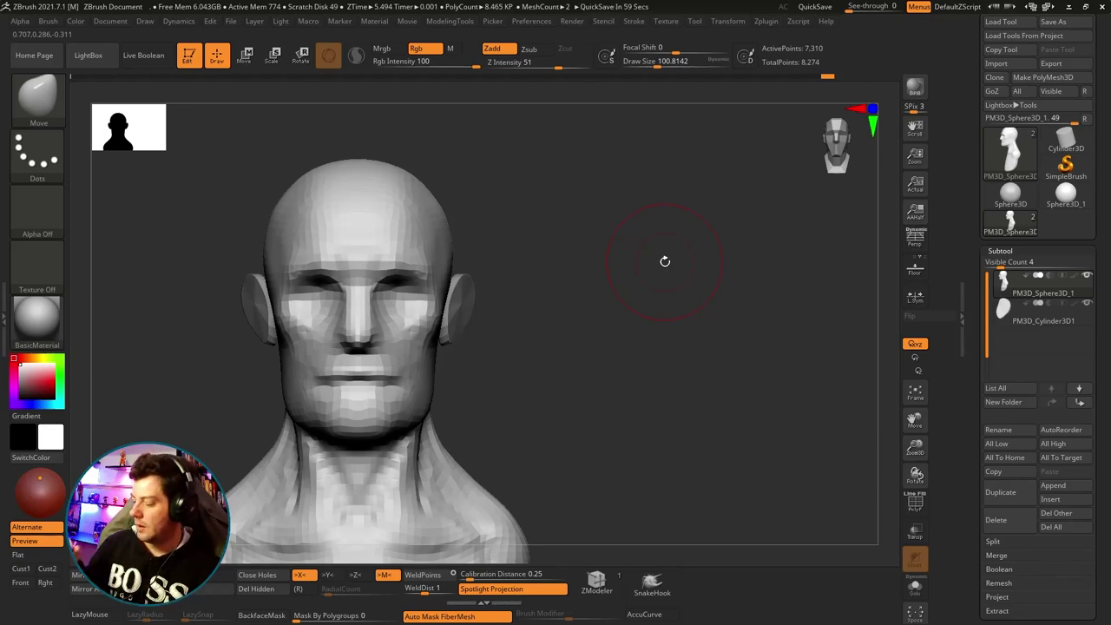
{"action": "mouse_move", "coordinate": [609, 322]}
{"action": "left_mouse_down", "text": "alt"}
{"action": "mouse_move", "coordinate": [634, 209]}
{"action": "mouse_move", "coordinate": [595, 241]}
{"action": "left_mouse_up", "text": "alt"}
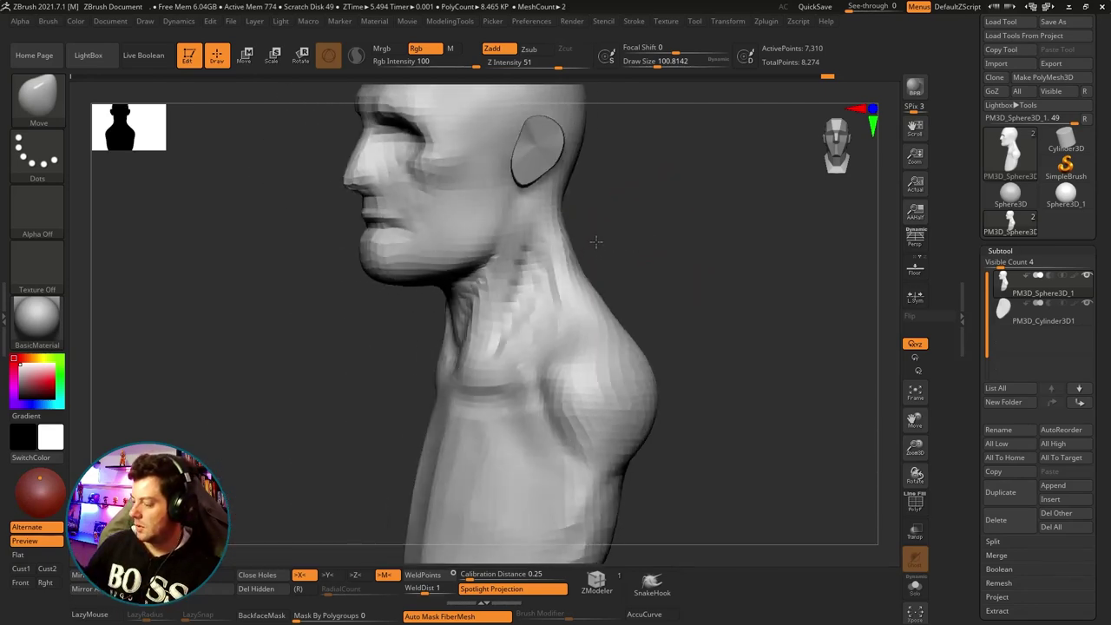
{"action": "left_click", "coordinate": [479, 244], "text": "ctrl+shift"}
{"action": "left_click_drag", "start_coordinate": [478, 244], "coordinate": [578, 250]}
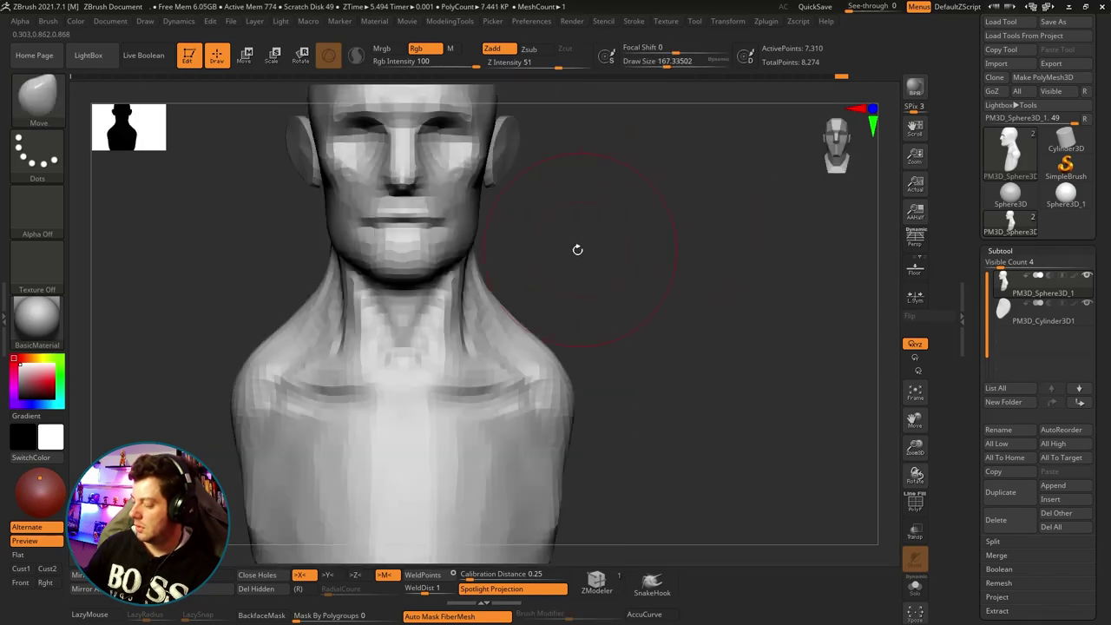
{"action": "left_click", "coordinate": [570, 249], "text": "ctrl+shift"}
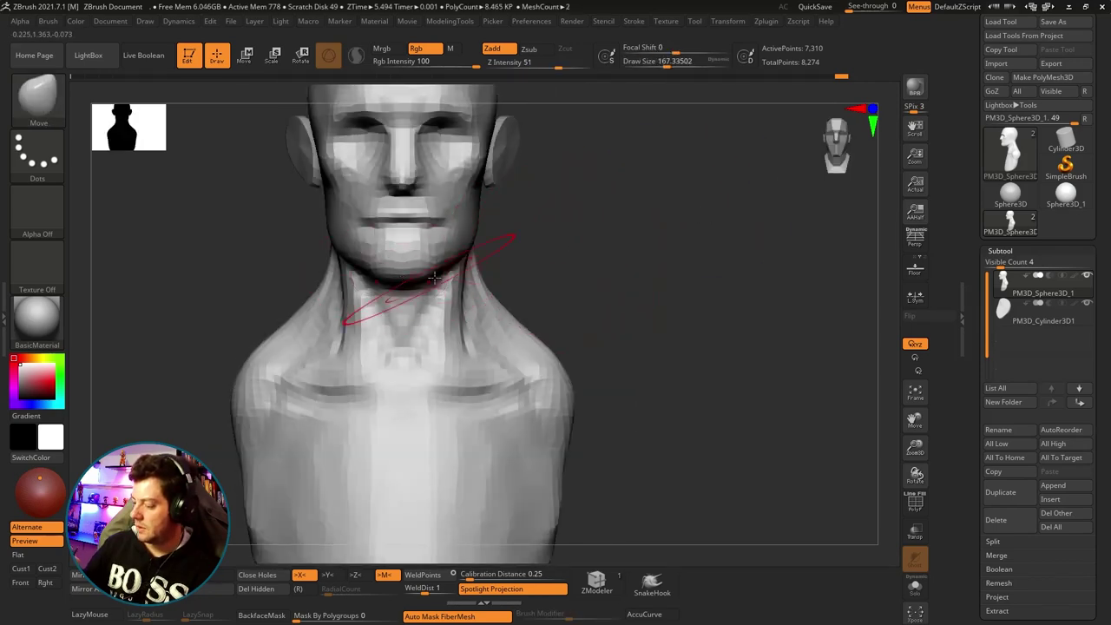
{"action": "mouse_move", "coordinate": [561, 250]}
{"action": "left_mouse_down"}
{"action": "mouse_move", "coordinate": [530, 241]}
{"action": "mouse_move", "coordinate": [608, 399]}
{"action": "left_mouse_up"}
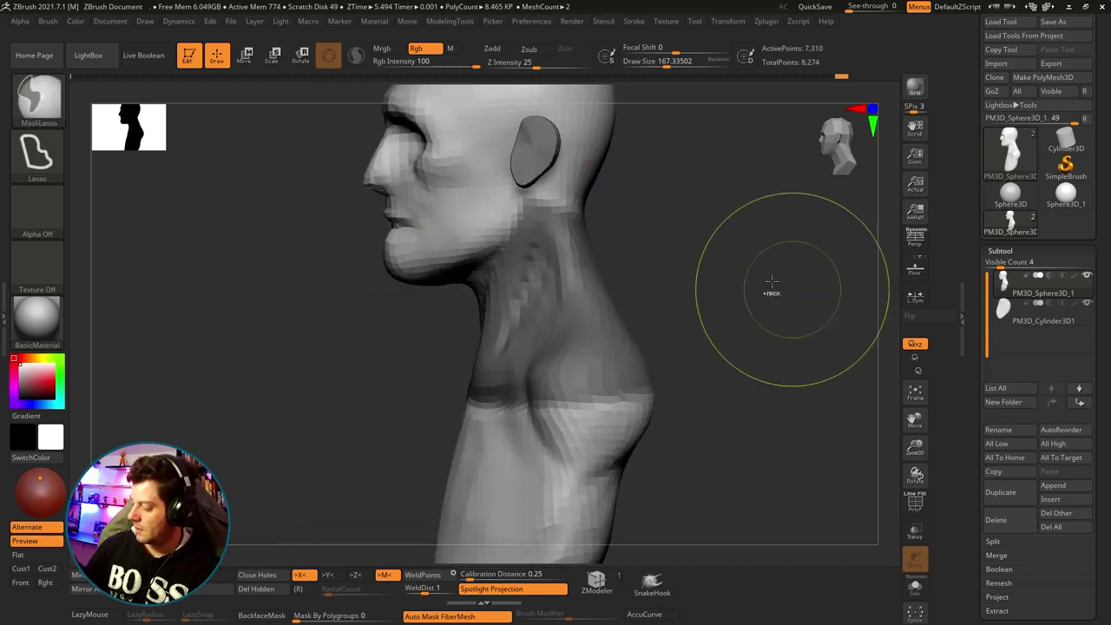
{"action": "mouse_move", "coordinate": [769, 292]}
{"action": "left_mouse_down"}
{"action": "mouse_move", "coordinate": [653, 229]}
{"action": "mouse_move", "coordinate": [573, 229]}
{"action": "mouse_move", "coordinate": [575, 303]}
{"action": "mouse_move", "coordinate": [533, 284]}
{"action": "mouse_move", "coordinate": [607, 293]}
{"action": "mouse_move", "coordinate": [597, 304]}
{"action": "mouse_move", "coordinate": [591, 278]}
{"action": "left_mouse_up"}
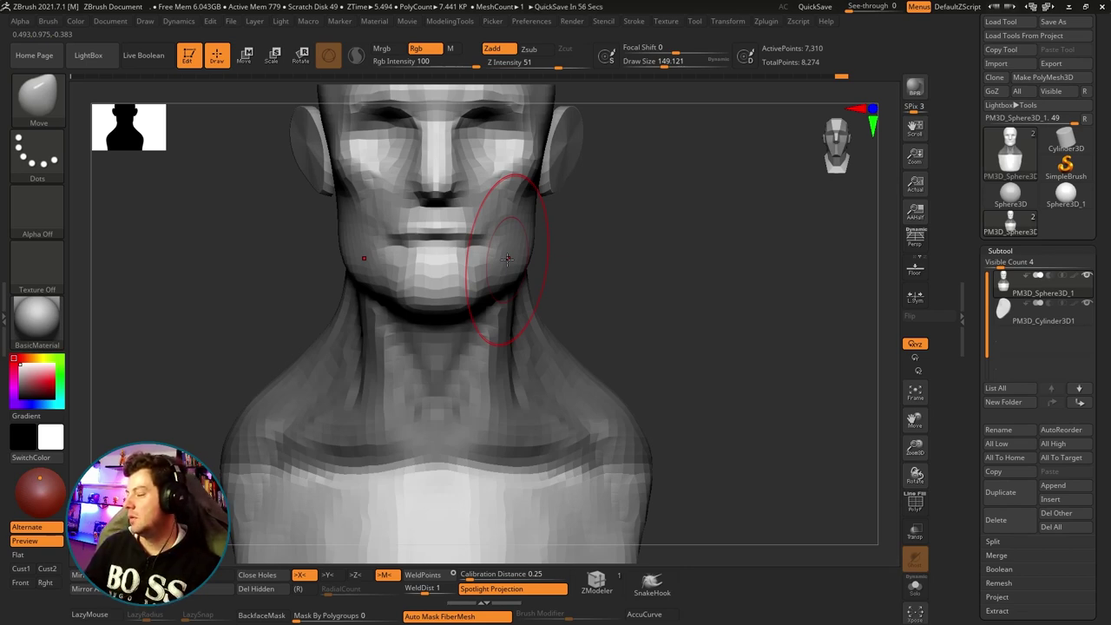
Smooth the back of the head and neck behind the ear and the lumps on the lower back.
{"action": "mouse_move", "coordinate": [706, 286]}
{"action": "left_mouse_down"}
{"action": "mouse_move", "coordinate": [682, 283]}
{"action": "mouse_move", "coordinate": [742, 310]}
{"action": "mouse_move", "coordinate": [739, 293]}
{"action": "mouse_move", "coordinate": [751, 294]}
{"action": "mouse_move", "coordinate": [715, 284]}
{"action": "mouse_move", "coordinate": [668, 307]}
{"action": "left_mouse_up"}
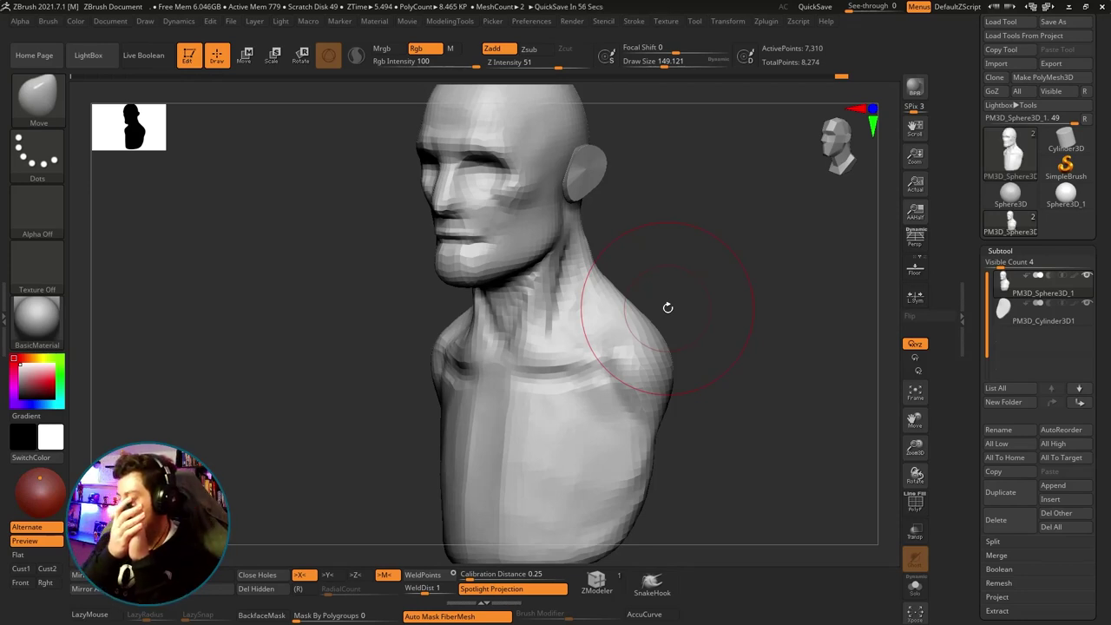
{"action": "mouse_move", "coordinate": [668, 308]}
{"action": "left_mouse_down"}
{"action": "mouse_move", "coordinate": [719, 243]}
{"action": "mouse_move", "coordinate": [742, 246]}
{"action": "left_mouse_up"}
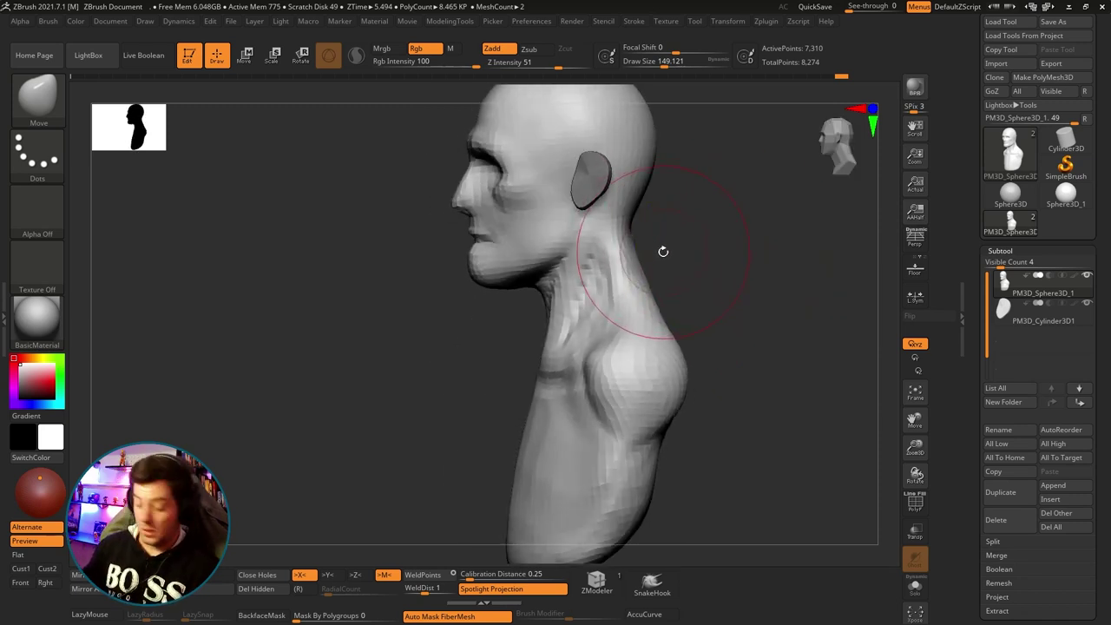
{"action": "mouse_move", "coordinate": [692, 240]}
{"action": "left_mouse_down", "text": "shift"}
{"action": "mouse_move", "coordinate": [576, 241]}
{"action": "mouse_move", "coordinate": [685, 181]}
{"action": "left_mouse_up", "text": "shift"}
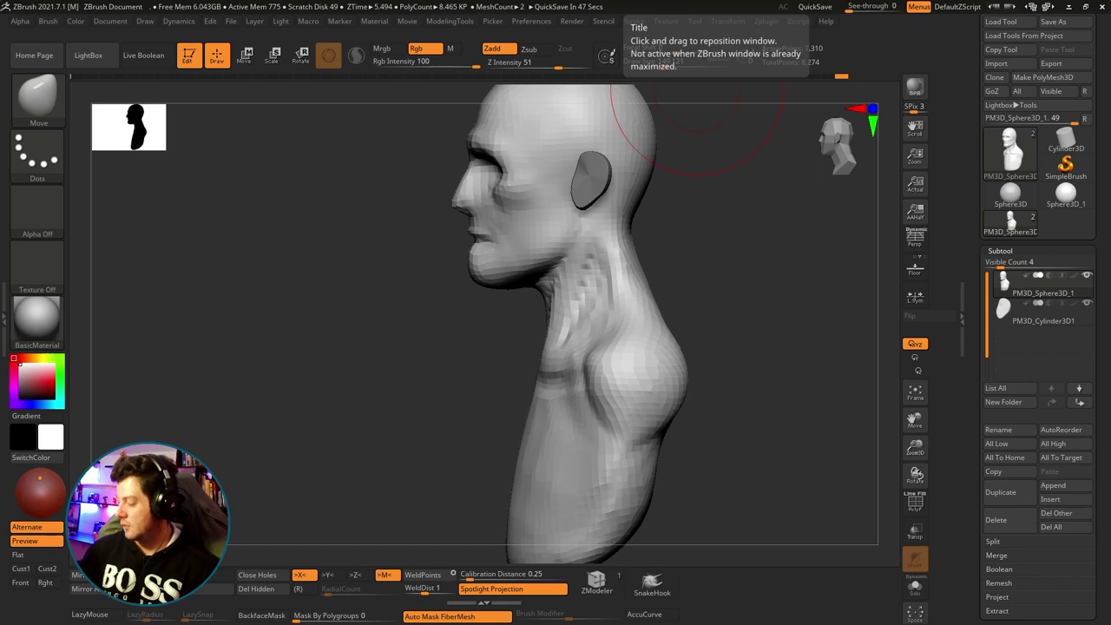
{"action": "mouse_move", "coordinate": [724, 309]}
{"action": "left_mouse_down"}
{"action": "mouse_move", "coordinate": [633, 303]}
{"action": "mouse_move", "coordinate": [750, 298]}
{"action": "left_mouse_up"}
{"action": "left_click_drag", "start_coordinate": [804, 377], "coordinate": [718, 211]}
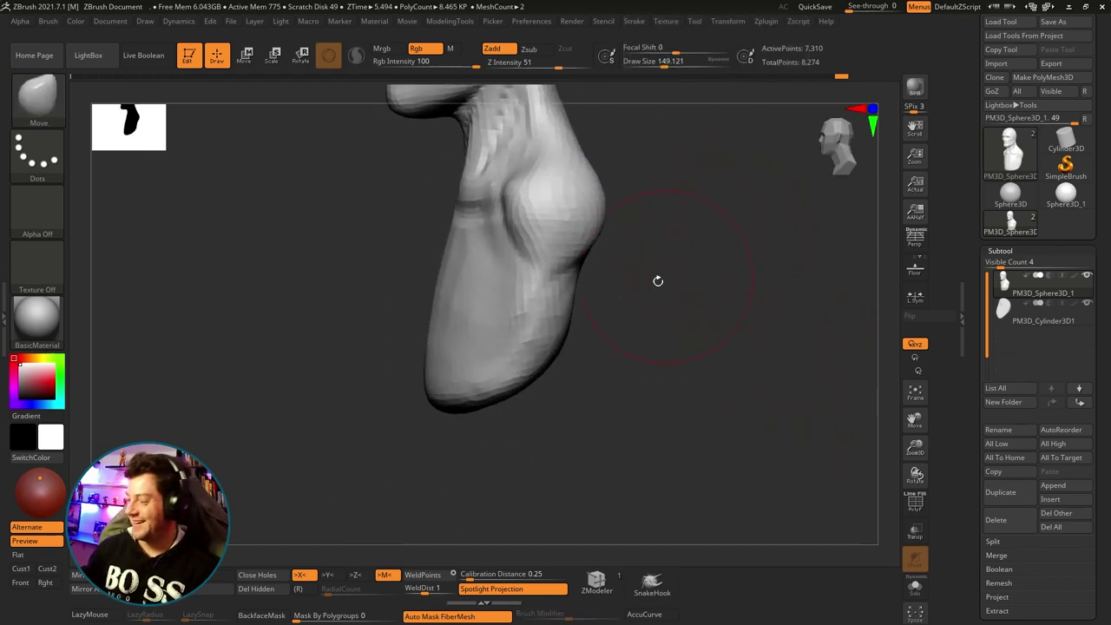
{"action": "mouse_move", "coordinate": [585, 328]}
{"action": "left_mouse_down"}
{"action": "mouse_move", "coordinate": [391, 378]}
{"action": "mouse_move", "coordinate": [521, 382]}
{"action": "left_mouse_up"}
{"action": "mouse_move", "coordinate": [417, 382]}
{"action": "left_mouse_down", "text": "shift"}
{"action": "mouse_move", "coordinate": [446, 409]}
{"action": "mouse_move", "coordinate": [558, 422]}
{"action": "mouse_move", "coordinate": [482, 426]}
{"action": "mouse_move", "coordinate": [521, 415]}
{"action": "left_mouse_up", "text": "shift"}
Round the lumpy bottom edge and push the torso's flanks inward on both sides.
{"action": "left_click_drag", "start_coordinate": [364, 404], "coordinate": [521, 430], "text": "shift"}
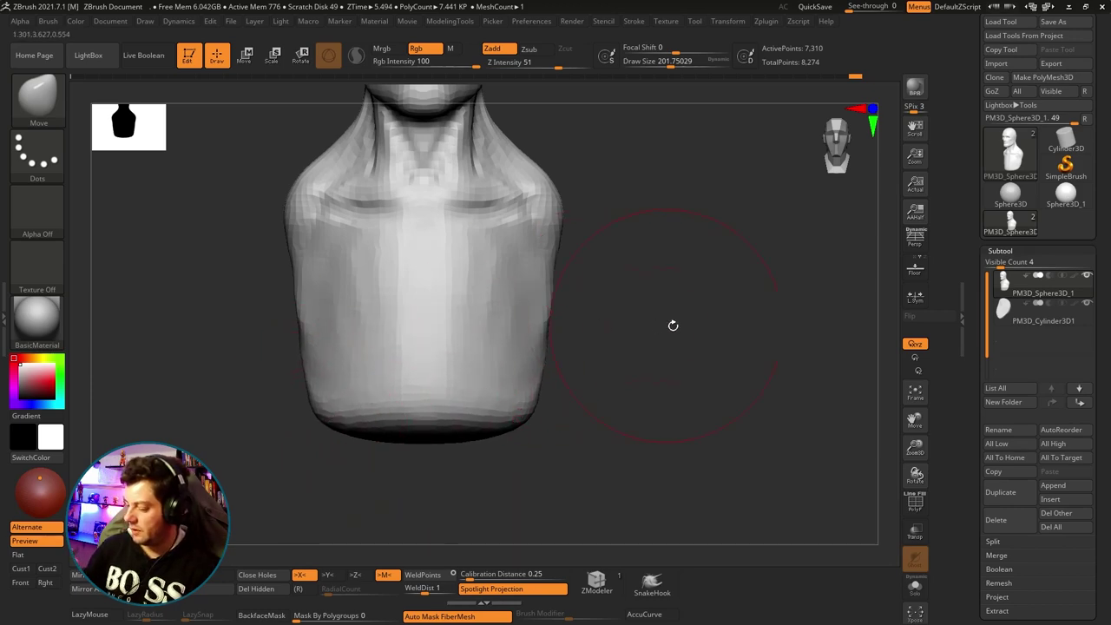
{"action": "mouse_move", "coordinate": [672, 325]}
{"action": "left_mouse_down"}
{"action": "mouse_move", "coordinate": [605, 324]}
{"action": "mouse_move", "coordinate": [603, 300]}
{"action": "mouse_move", "coordinate": [660, 258]}
{"action": "mouse_move", "coordinate": [599, 223]}
{"action": "mouse_move", "coordinate": [603, 206]}
{"action": "left_mouse_up"}
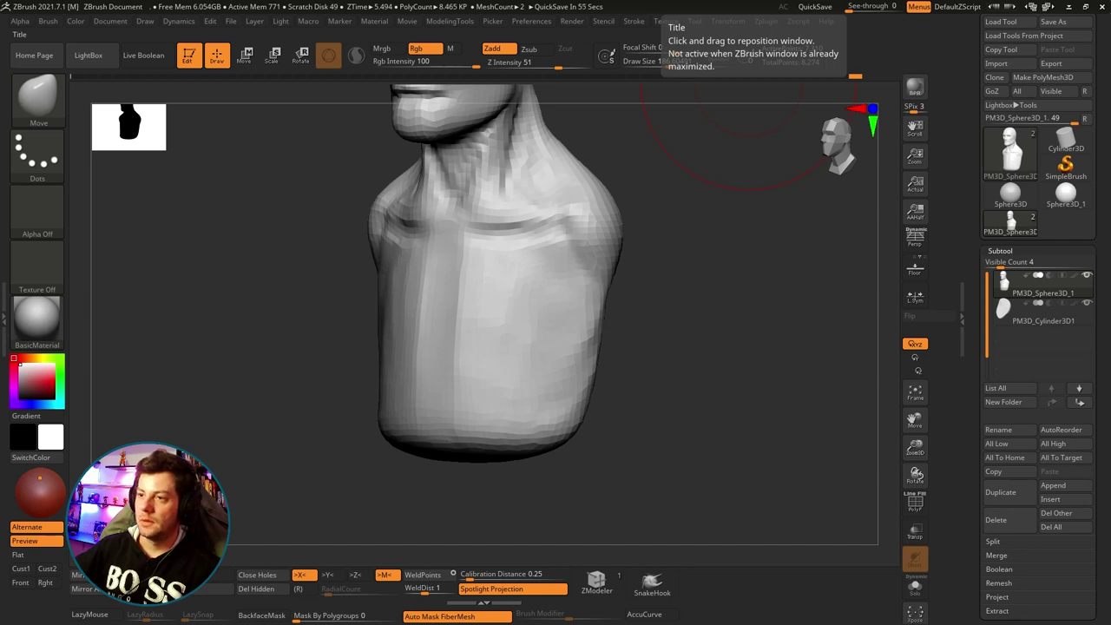
{"action": "mouse_move", "coordinate": [750, 276]}
{"action": "left_mouse_down"}
{"action": "mouse_move", "coordinate": [732, 267]}
{"action": "mouse_move", "coordinate": [752, 266]}
{"action": "mouse_move", "coordinate": [665, 300]}
{"action": "mouse_move", "coordinate": [683, 292]}
{"action": "mouse_move", "coordinate": [614, 282]}
{"action": "mouse_move", "coordinate": [588, 347]}
{"action": "left_mouse_up"}
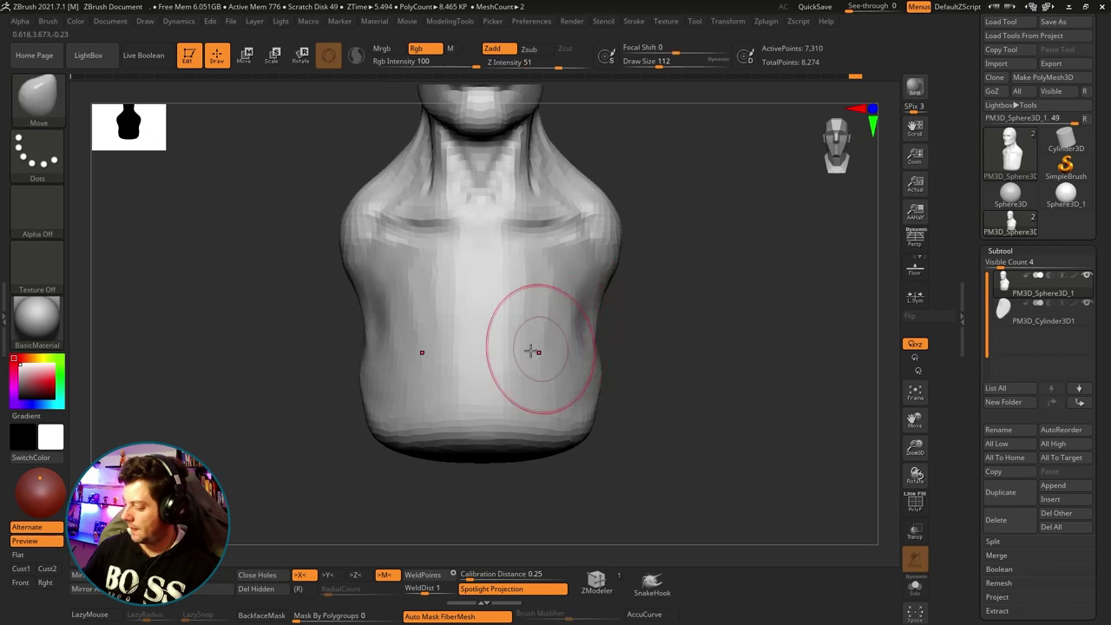
{"action": "left_click_drag", "start_coordinate": [372, 286], "coordinate": [397, 318]}
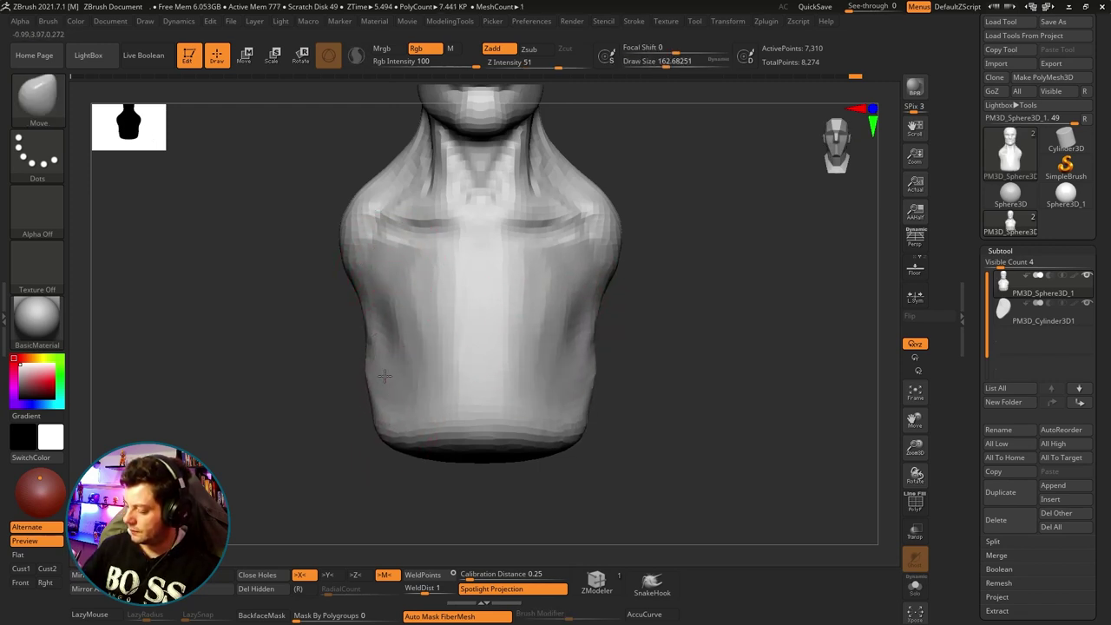
{"action": "left_click_drag", "start_coordinate": [383, 376], "coordinate": [403, 315]}
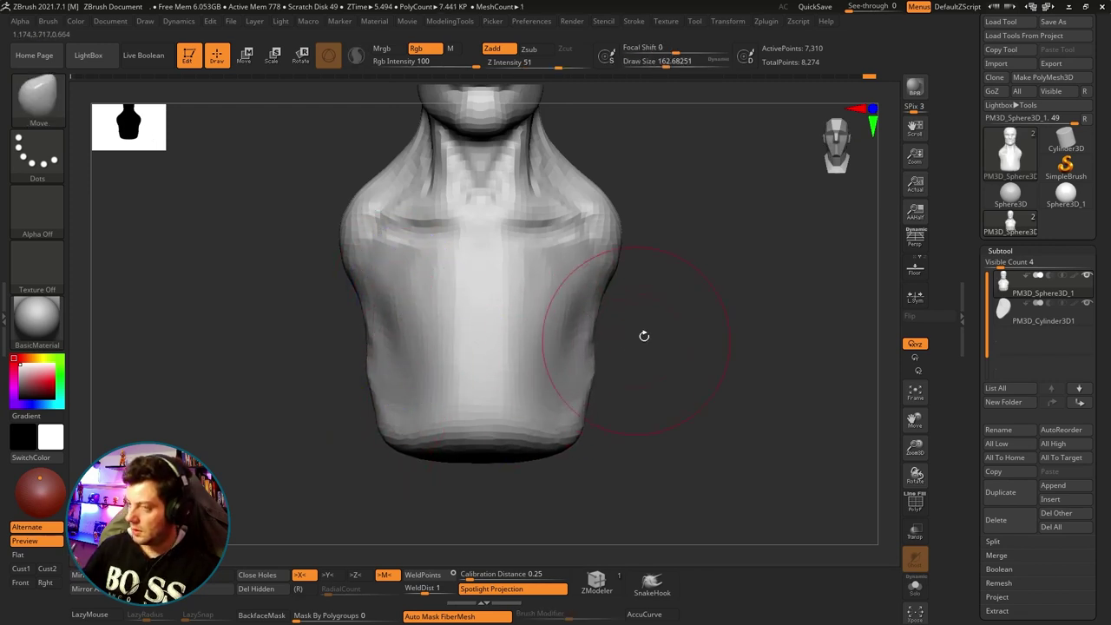
Reduce the brush Draw Size to about 53.8.
{"action": "mouse_move", "coordinate": [683, 293]}
{"action": "left_mouse_down"}
{"action": "mouse_move", "coordinate": [707, 287]}
{"action": "mouse_move", "coordinate": [692, 285]}
{"action": "left_mouse_up"}
{"action": "key", "text": "s"}
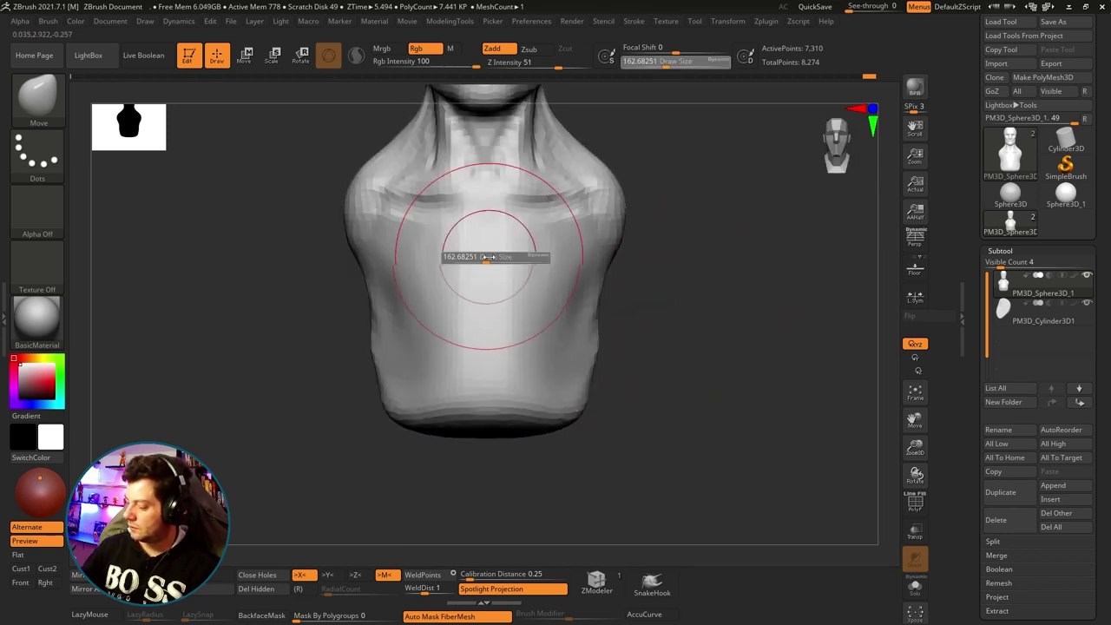
{"action": "left_click_drag", "start_coordinate": [499, 257], "coordinate": [469, 257]}
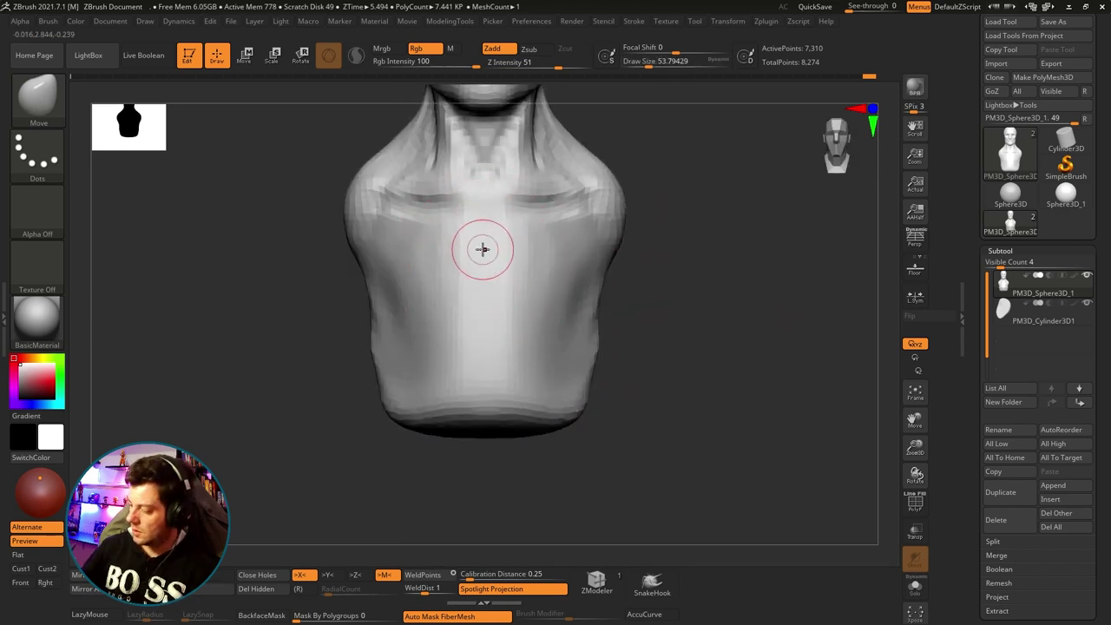
Carve a sternum groove and lines under the chest and across the abdomen with DamStandard.
{"action": "key", "text": "b"}
{"action": "key", "text": "d"}
{"action": "key", "text": "s"}
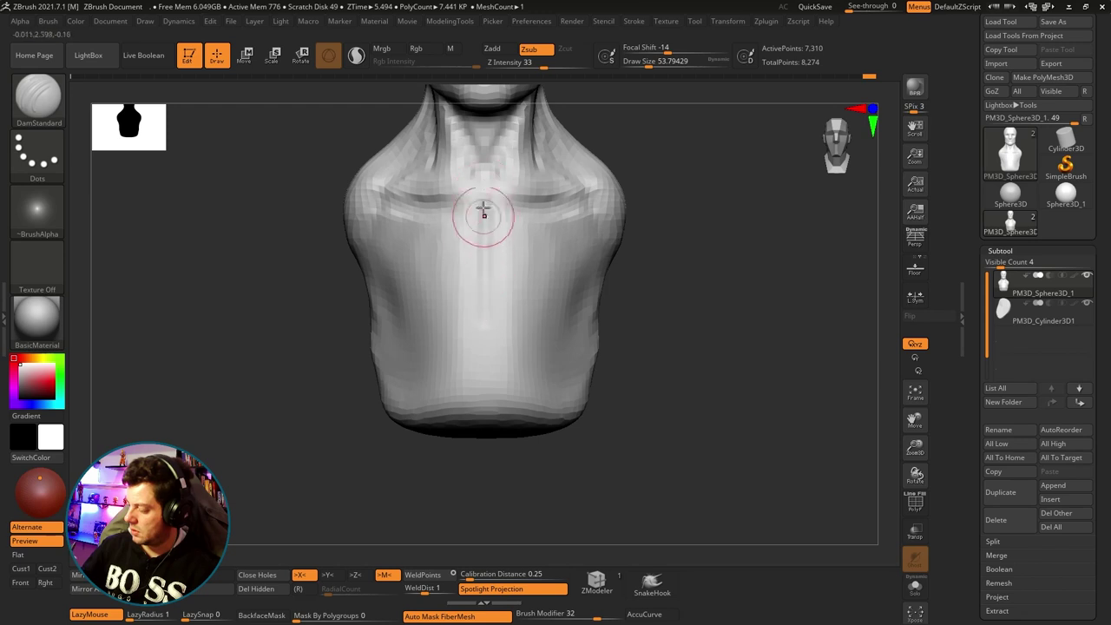
{"action": "mouse_move", "coordinate": [484, 306]}
{"action": "right_mouse_down"}
{"action": "mouse_move", "coordinate": [645, 320]}
{"action": "mouse_move", "coordinate": [617, 307]}
{"action": "right_mouse_up"}
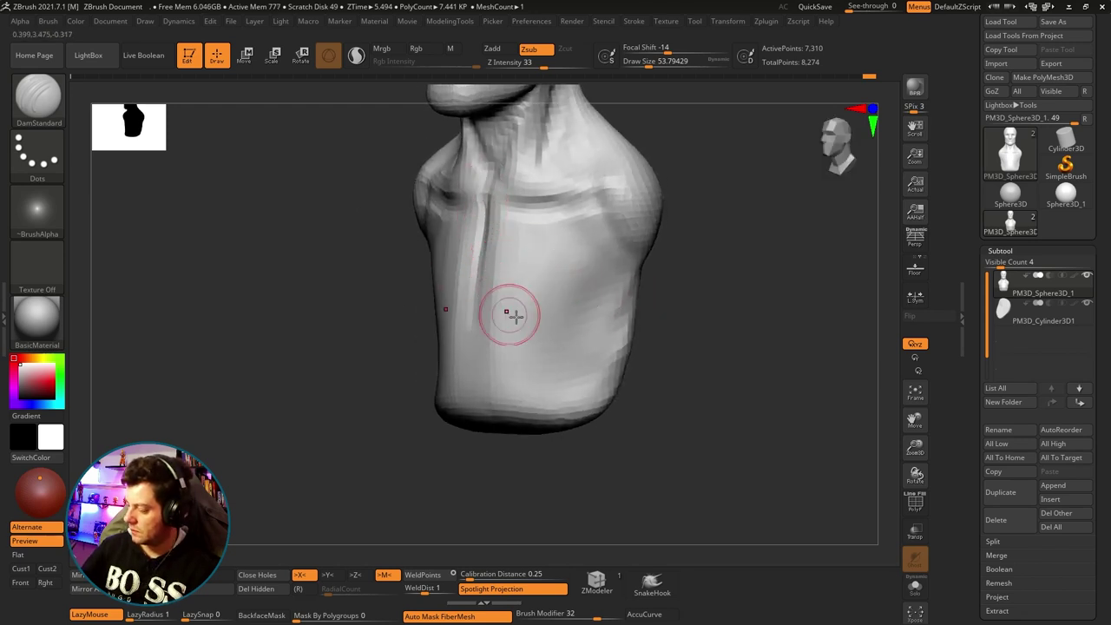
{"action": "mouse_move", "coordinate": [515, 316]}
{"action": "right_mouse_down"}
{"action": "mouse_move", "coordinate": [756, 223]}
{"action": "mouse_move", "coordinate": [734, 209]}
{"action": "mouse_move", "coordinate": [708, 267]}
{"action": "right_mouse_up"}
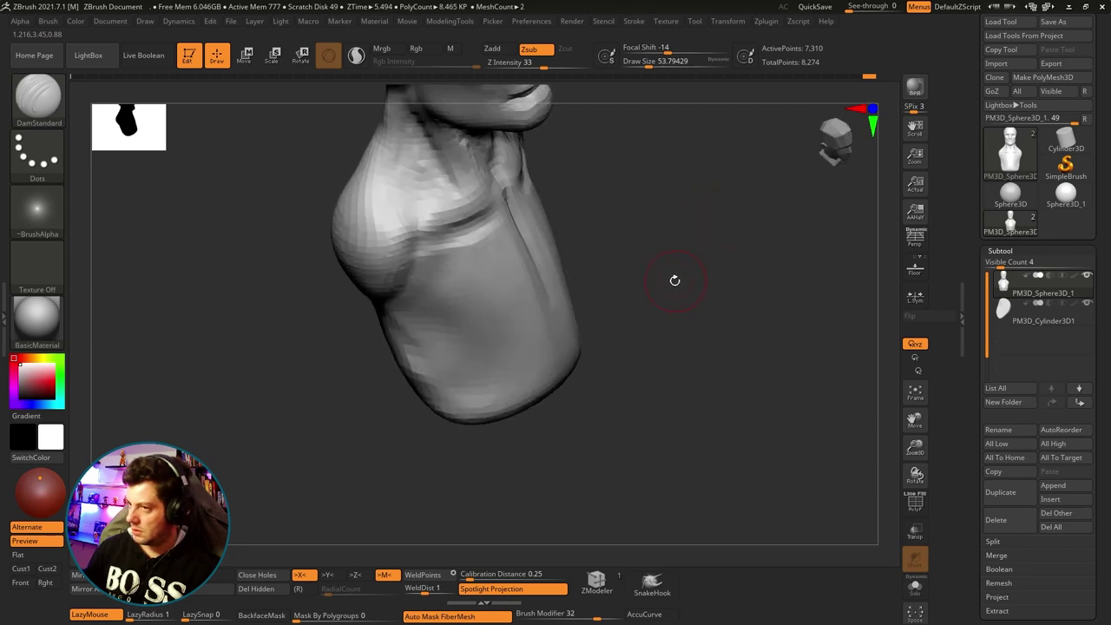
{"action": "right_click_drag", "start_coordinate": [628, 295], "coordinate": [537, 293]}
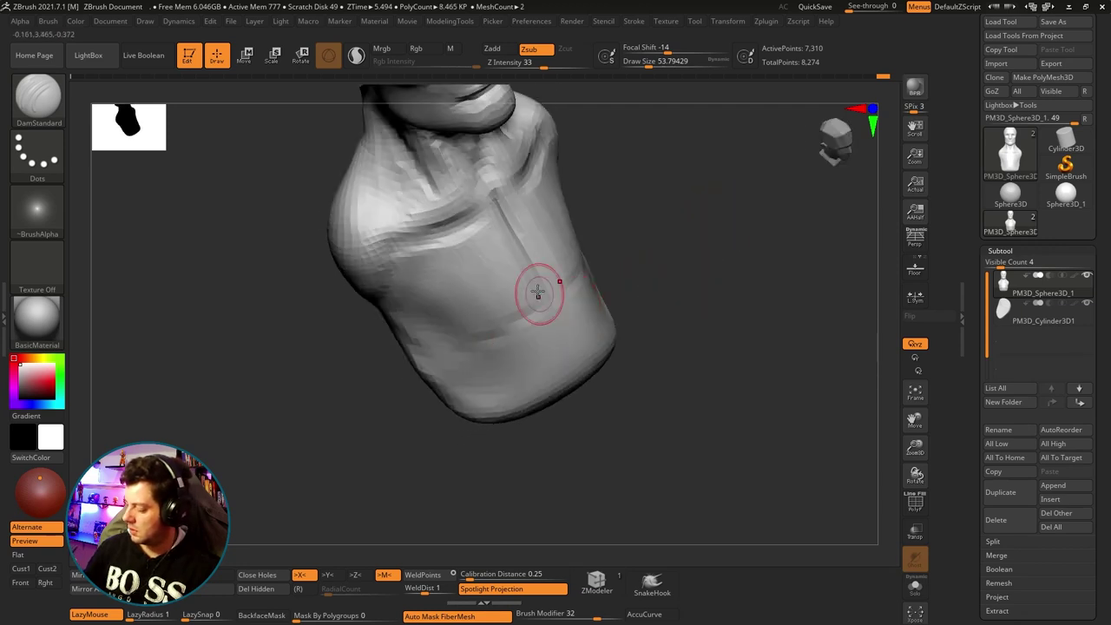
{"action": "mouse_move", "coordinate": [489, 328]}
{"action": "right_mouse_down"}
{"action": "mouse_move", "coordinate": [692, 228]}
{"action": "mouse_move", "coordinate": [695, 214]}
{"action": "mouse_move", "coordinate": [661, 225]}
{"action": "mouse_move", "coordinate": [702, 243]}
{"action": "mouse_move", "coordinate": [690, 254]}
{"action": "right_mouse_up"}
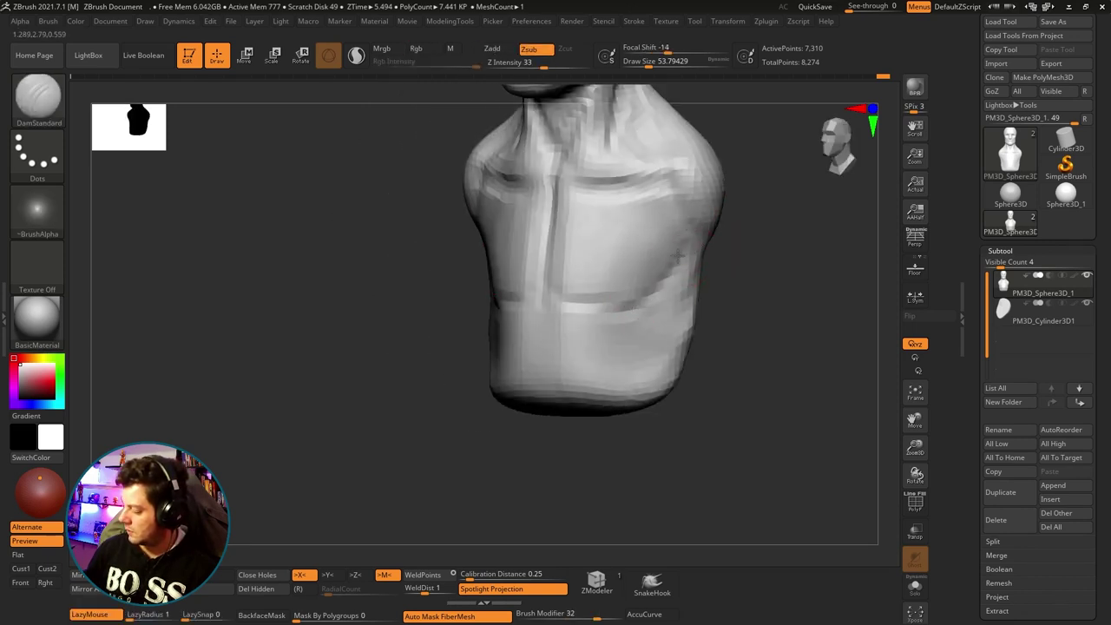
{"action": "right_click_drag", "start_coordinate": [741, 304], "coordinate": [593, 318]}
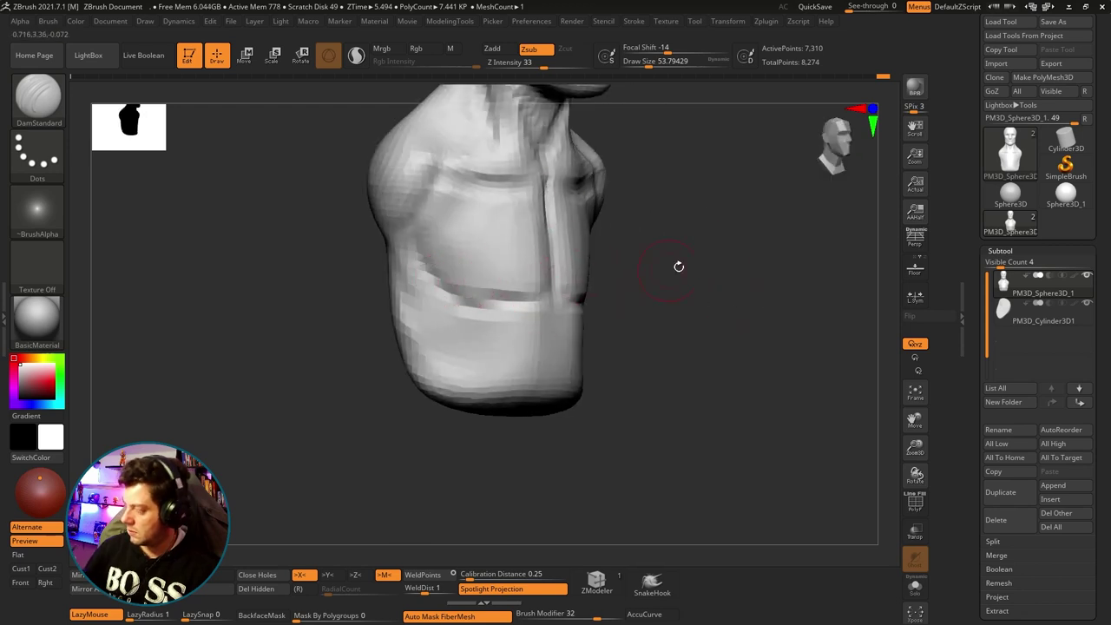
{"action": "mouse_move", "coordinate": [679, 267]}
{"action": "right_mouse_down"}
{"action": "mouse_move", "coordinate": [672, 252]}
{"action": "mouse_move", "coordinate": [702, 248]}
{"action": "mouse_move", "coordinate": [707, 275]}
{"action": "mouse_move", "coordinate": [772, 275]}
{"action": "mouse_move", "coordinate": [756, 278]}
{"action": "right_mouse_up"}
Return to the Move brush at a Draw Size of about 149.
{"action": "key", "text": "s"}
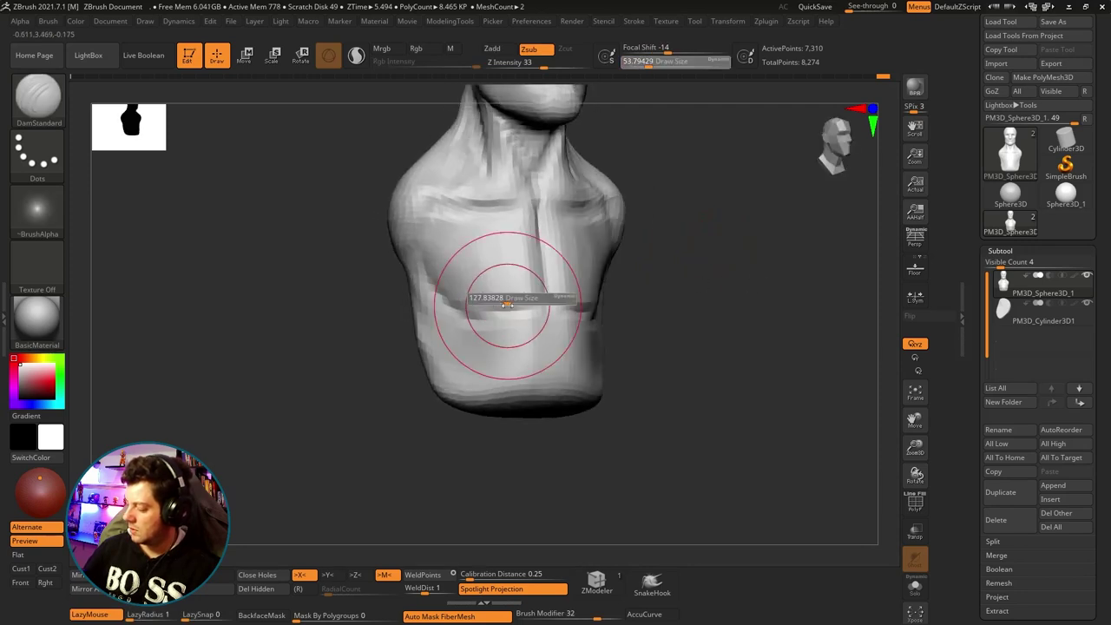
{"action": "key", "text": "b"}
{"action": "key", "text": "m"}
{"action": "key", "text": "v"}
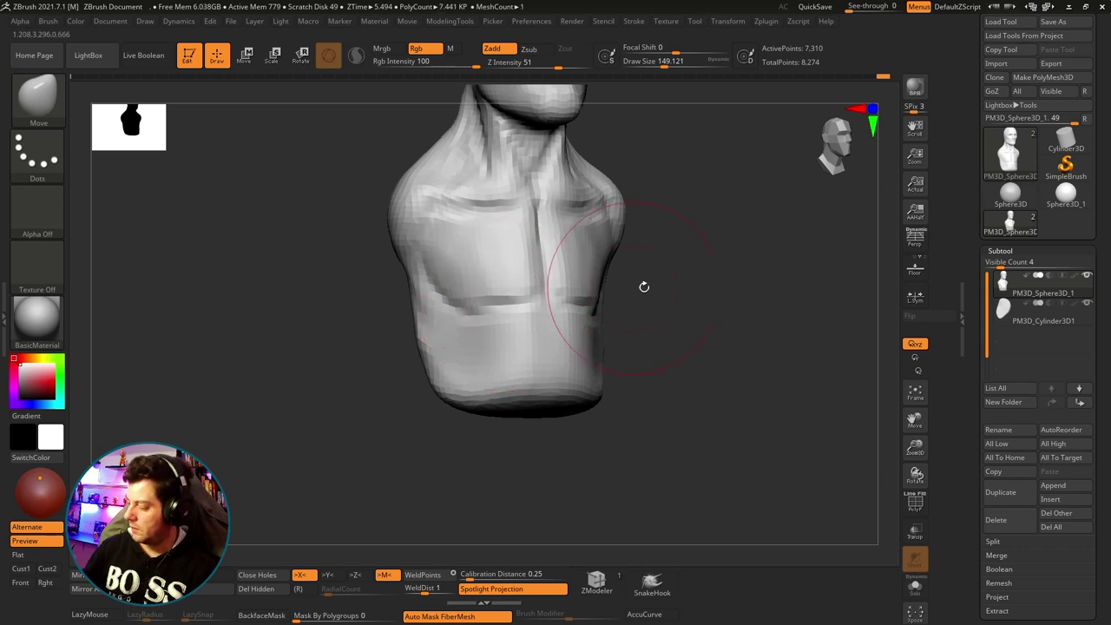
Round off the bust's bottom edge with the Move brush at Draw Size 100.
{"action": "left_click_drag", "start_coordinate": [642, 287], "coordinate": [685, 287]}
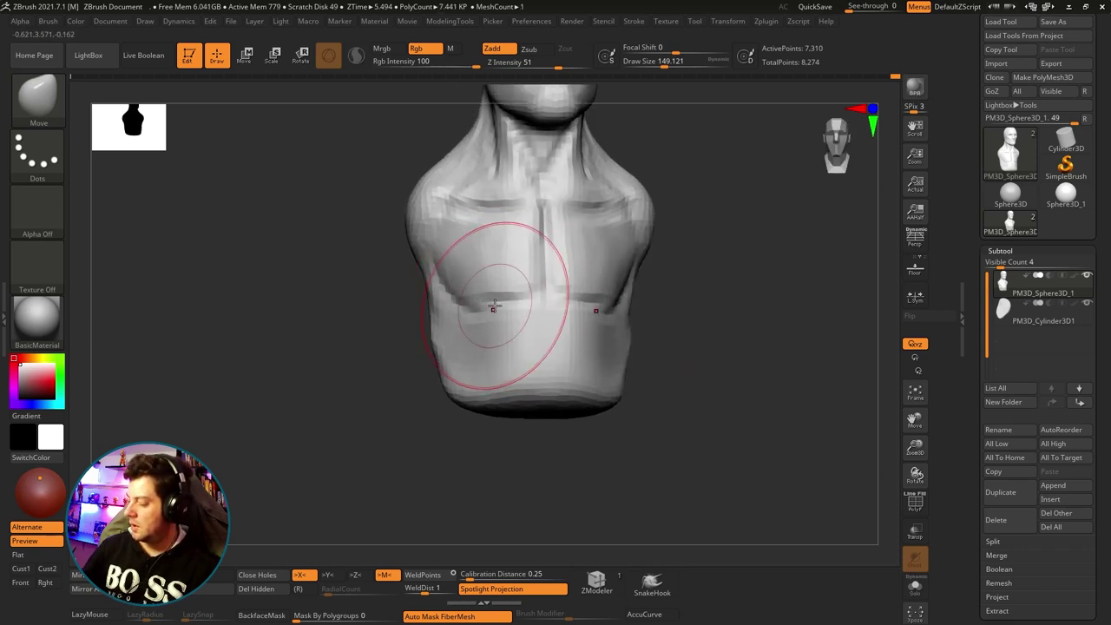
{"action": "mouse_move", "coordinate": [698, 322]}
{"action": "left_mouse_down", "text": "alt"}
{"action": "mouse_move", "coordinate": [727, 209]}
{"action": "mouse_move", "coordinate": [710, 229]}
{"action": "mouse_move", "coordinate": [578, 203]}
{"action": "mouse_move", "coordinate": [542, 226]}
{"action": "left_mouse_up", "text": "alt"}
{"action": "key", "text": "s"}
{"action": "mouse_move", "coordinate": [607, 260]}
{"action": "left_mouse_down"}
{"action": "mouse_move", "coordinate": [692, 211]}
{"action": "mouse_move", "coordinate": [737, 238]}
{"action": "mouse_move", "coordinate": [683, 246]}
{"action": "mouse_move", "coordinate": [689, 228]}
{"action": "mouse_move", "coordinate": [630, 247]}
{"action": "left_mouse_up"}
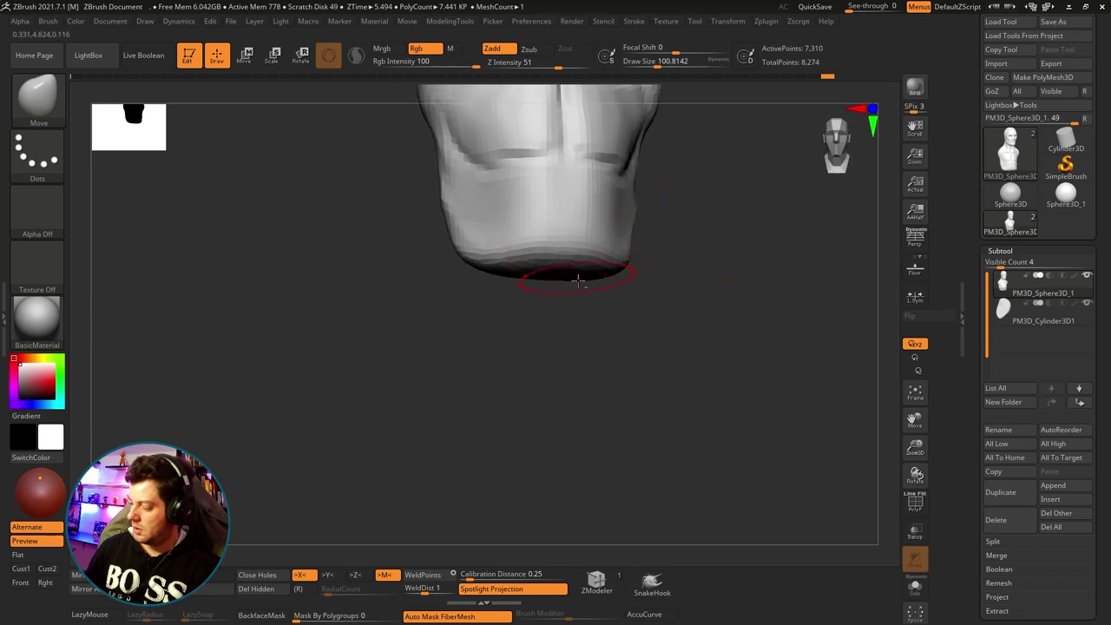
{"action": "left_click_drag", "start_coordinate": [577, 280], "coordinate": [560, 301]}
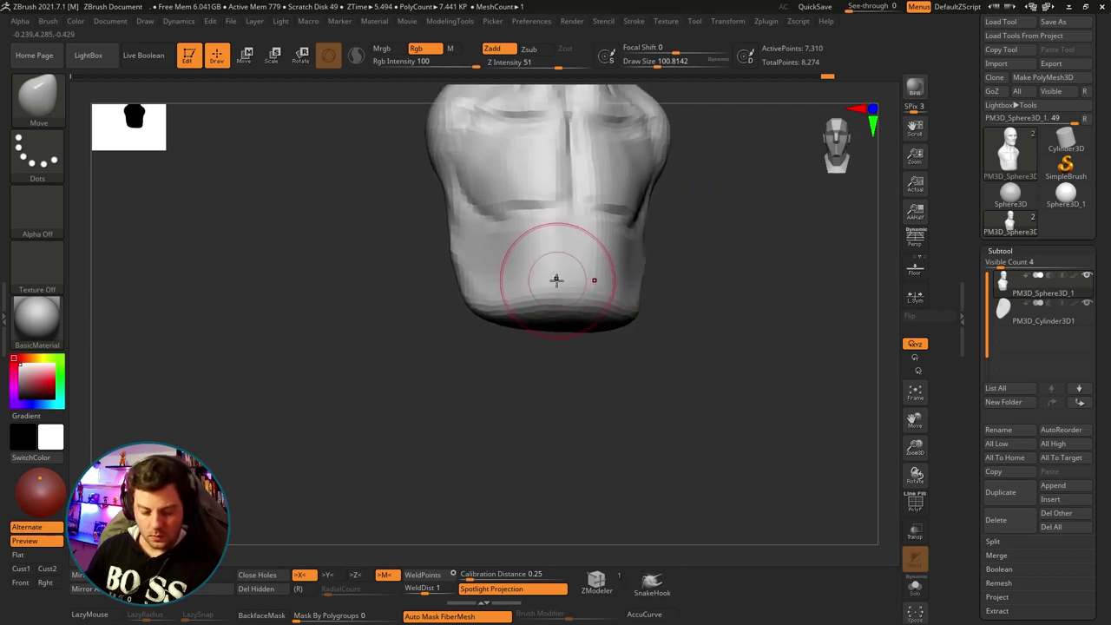
Carve additional abdominal lines on the lower torso with DamStandard.
{"action": "key", "text": "b"}
{"action": "key", "text": "d"}
{"action": "key", "text": "s"}
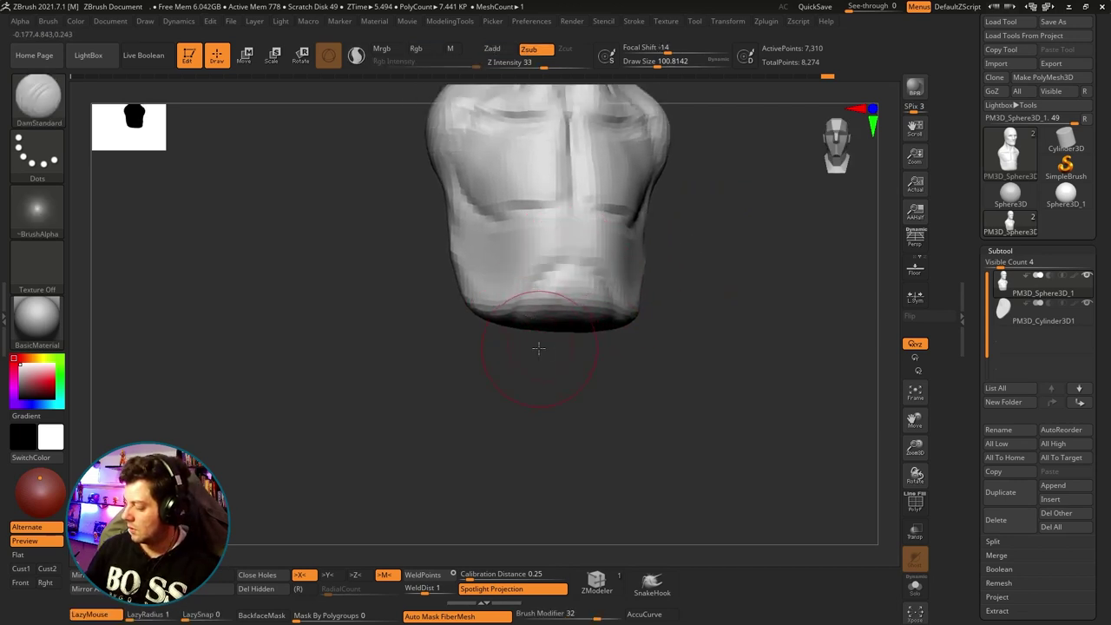
{"action": "left_click_drag", "start_coordinate": [538, 349], "coordinate": [551, 310]}
{"action": "left_click_drag", "start_coordinate": [531, 350], "coordinate": [562, 282]}
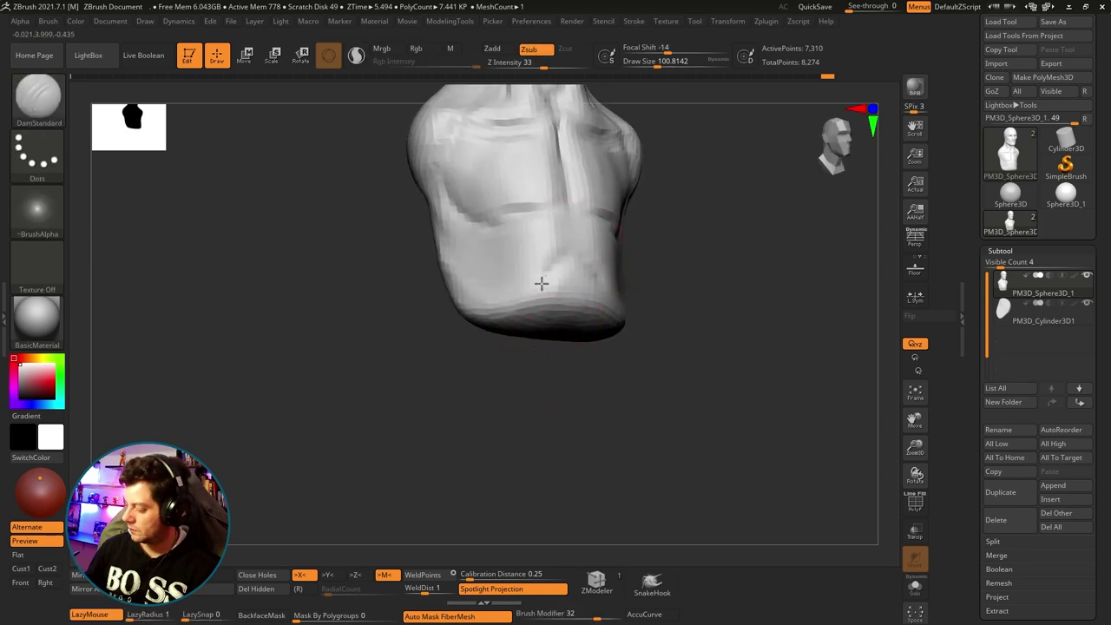
{"action": "mouse_move", "coordinate": [491, 359]}
{"action": "left_mouse_down"}
{"action": "mouse_move", "coordinate": [490, 379]}
{"action": "mouse_move", "coordinate": [516, 340]}
{"action": "left_mouse_up"}
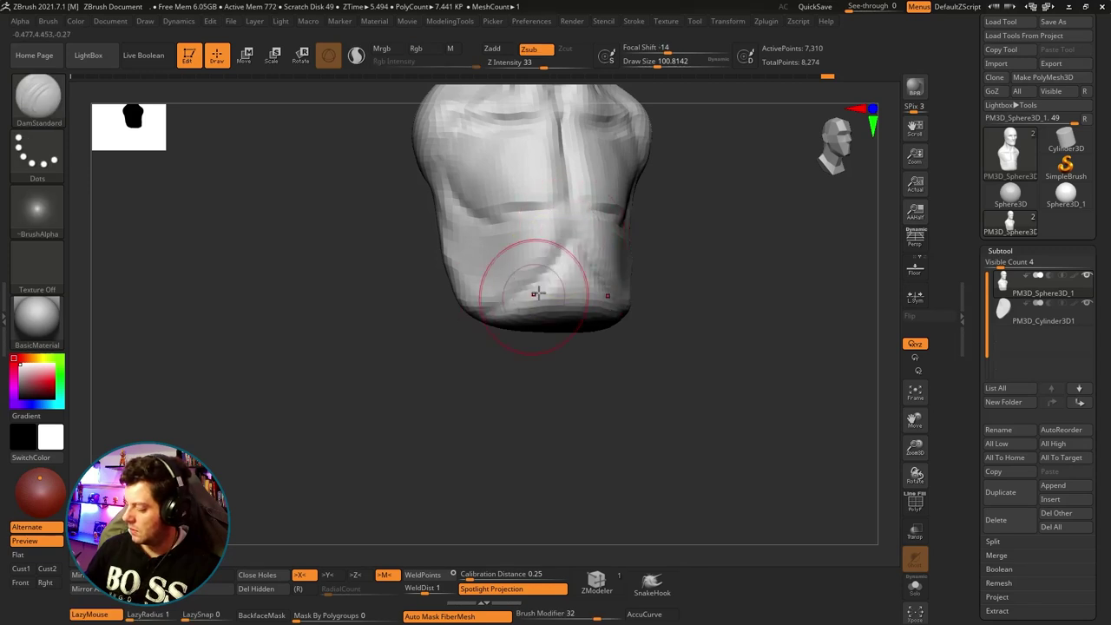
{"action": "left_click_drag", "start_coordinate": [521, 372], "coordinate": [526, 338]}
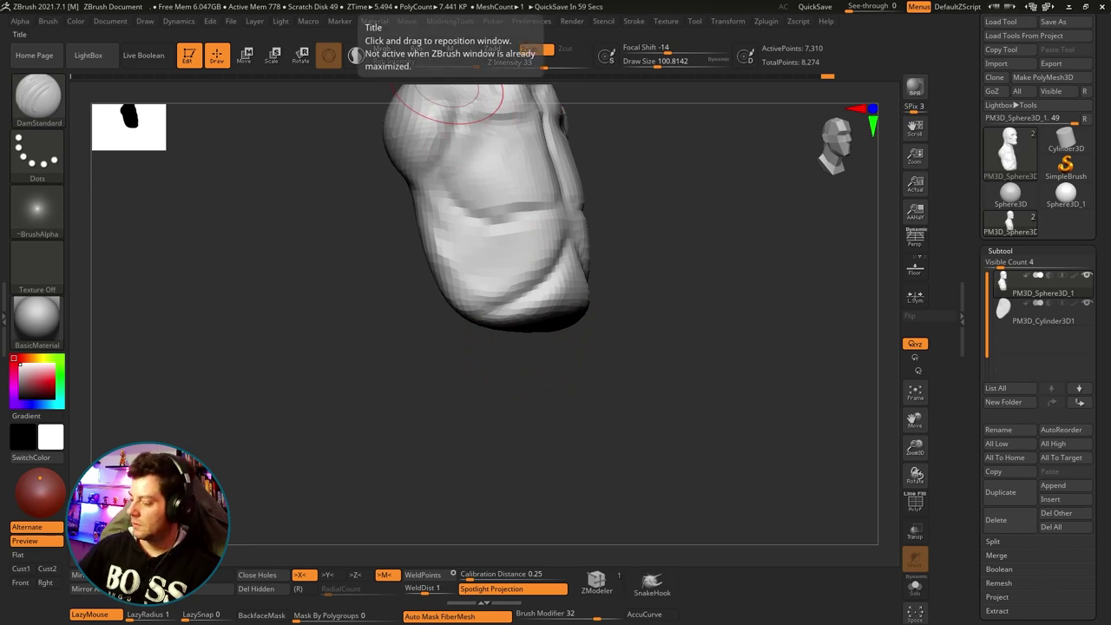
{"action": "left_click_drag", "start_coordinate": [686, 338], "coordinate": [671, 348]}
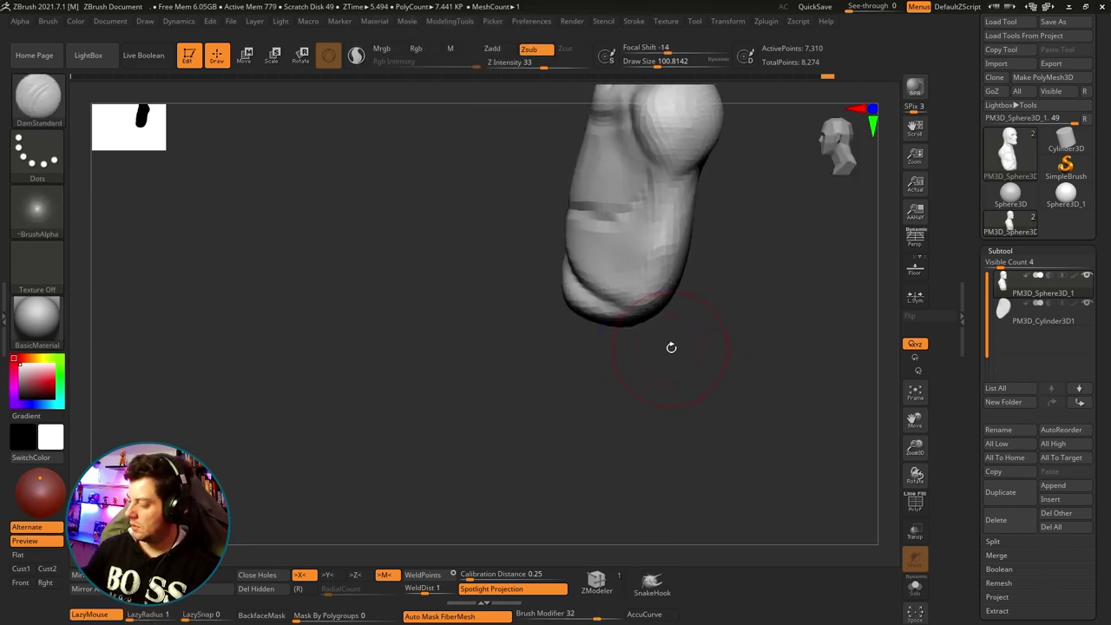
{"action": "mouse_move", "coordinate": [703, 309]}
{"action": "left_mouse_down"}
{"action": "mouse_move", "coordinate": [628, 315]}
{"action": "mouse_move", "coordinate": [676, 311]}
{"action": "mouse_move", "coordinate": [648, 322]}
{"action": "left_mouse_up"}
Switch back to the Move brush, enlarged to about 177, and orbit to inspect the torso.
{"action": "key", "text": "s"}
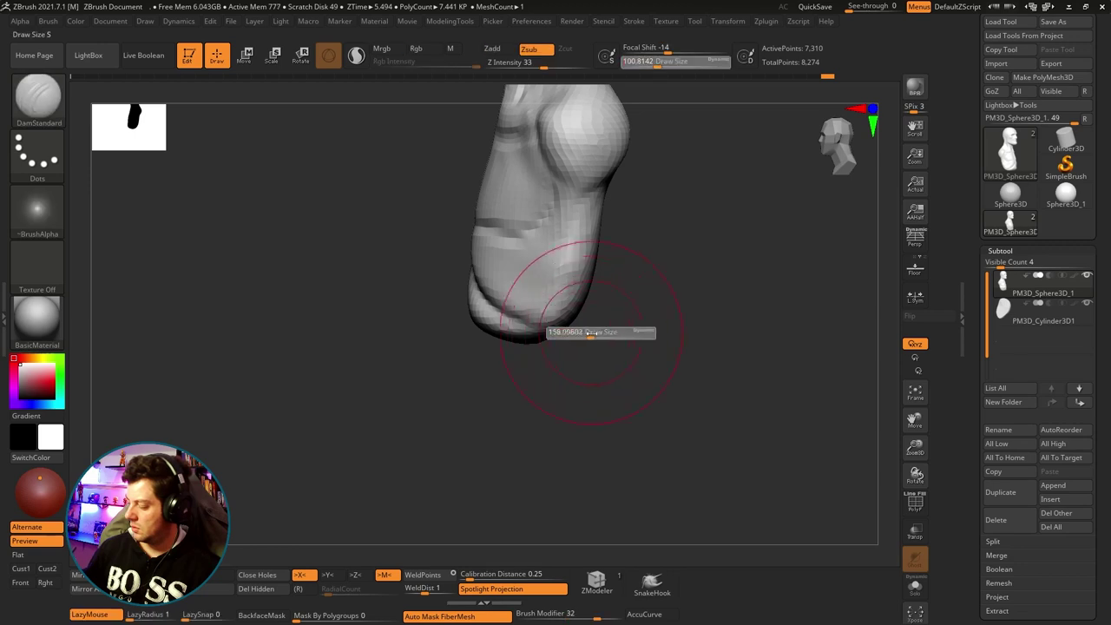
{"action": "key", "text": "b"}
{"action": "key", "text": "m"}
{"action": "key", "text": "v"}
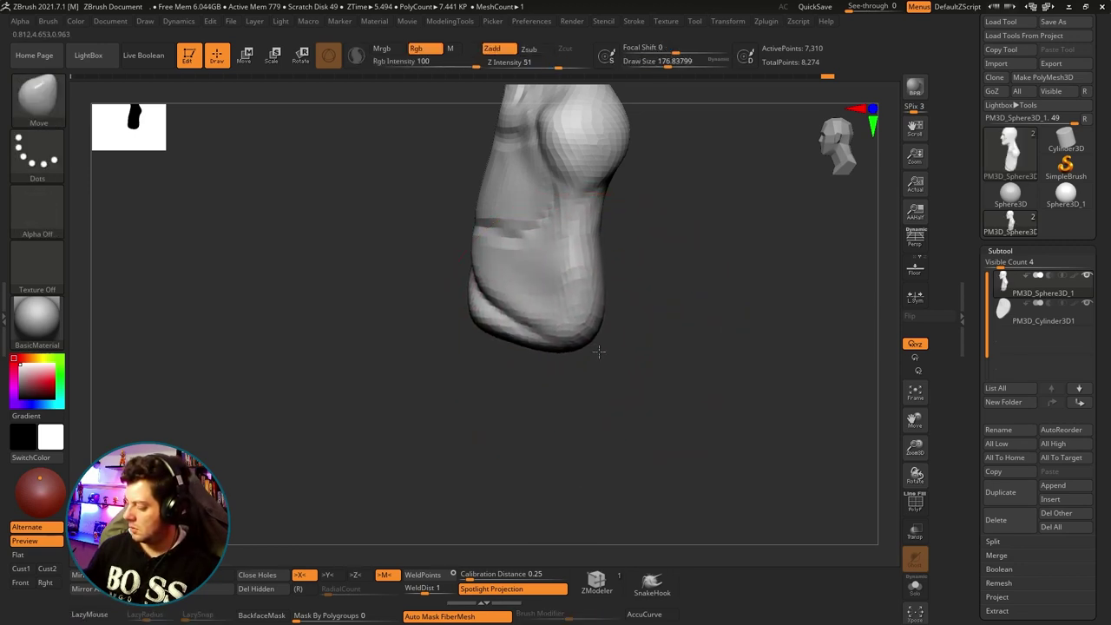
{"action": "mouse_move", "coordinate": [599, 352]}
{"action": "left_mouse_down"}
{"action": "mouse_move", "coordinate": [662, 392]}
{"action": "mouse_move", "coordinate": [718, 400]}
{"action": "mouse_move", "coordinate": [734, 385]}
{"action": "mouse_move", "coordinate": [640, 399]}
{"action": "mouse_move", "coordinate": [643, 385]}
{"action": "mouse_move", "coordinate": [565, 374]}
{"action": "mouse_move", "coordinate": [647, 366]}
{"action": "left_mouse_up"}
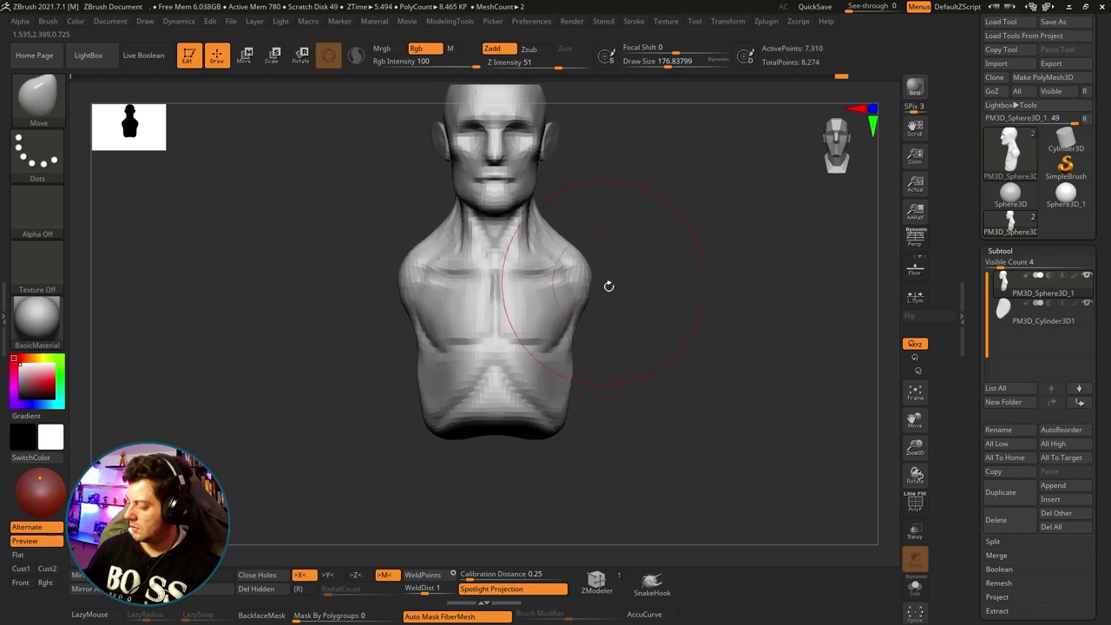
{"action": "mouse_move", "coordinate": [609, 285]}
{"action": "left_mouse_down"}
{"action": "mouse_move", "coordinate": [677, 260]}
{"action": "mouse_move", "coordinate": [692, 268]}
{"action": "mouse_move", "coordinate": [658, 290]}
{"action": "mouse_move", "coordinate": [625, 271]}
{"action": "mouse_move", "coordinate": [682, 318]}
{"action": "mouse_move", "coordinate": [484, 372]}
{"action": "mouse_move", "coordinate": [689, 426]}
{"action": "mouse_move", "coordinate": [719, 420]}
{"action": "left_mouse_up"}
Lasso-mask around the lower torso and the area below it.
{"action": "left_click_drag", "start_coordinate": [573, 340], "coordinate": [489, 330]}
{"action": "key", "text": "ctrl"}
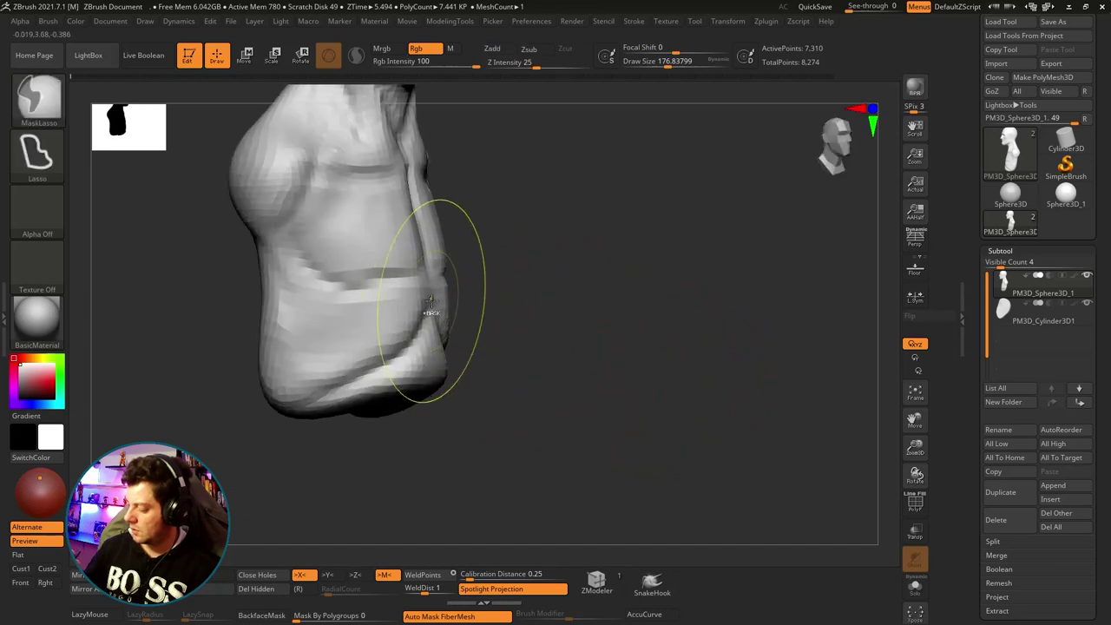
{"action": "mouse_move", "coordinate": [385, 368]}
{"action": "left_mouse_down", "text": "ctrl"}
{"action": "mouse_move", "coordinate": [521, 471]}
{"action": "mouse_move", "coordinate": [607, 390]}
{"action": "left_mouse_up", "text": "ctrl"}
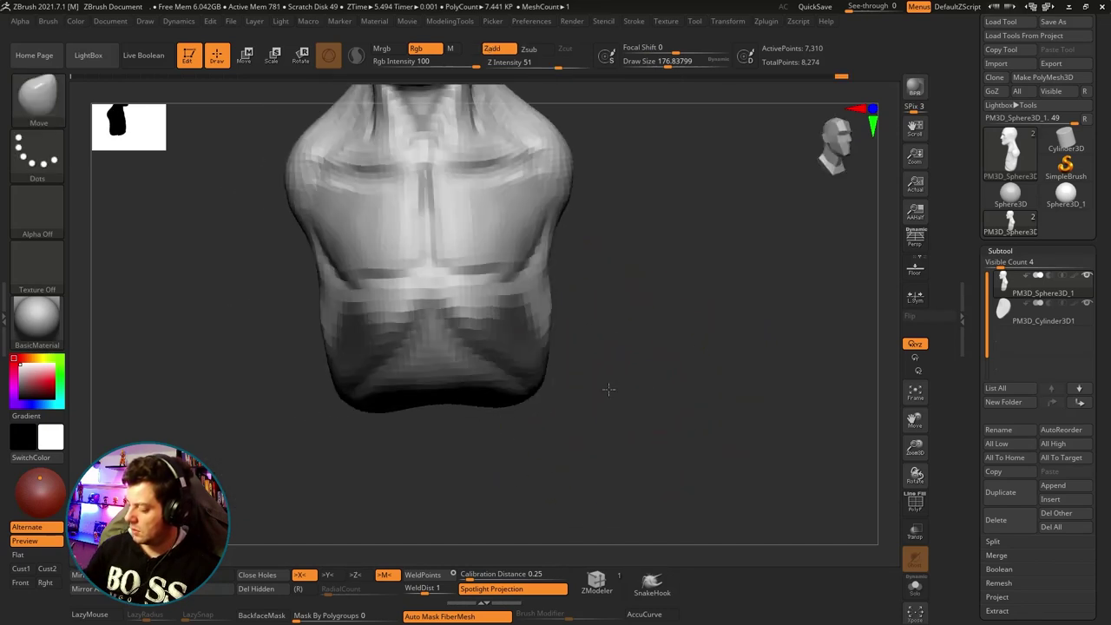
{"action": "mouse_move", "coordinate": [348, 309]}
{"action": "left_mouse_down", "text": "ctrl"}
{"action": "mouse_move", "coordinate": [347, 469]}
{"action": "mouse_move", "coordinate": [513, 417]}
{"action": "left_mouse_up", "text": "ctrl"}
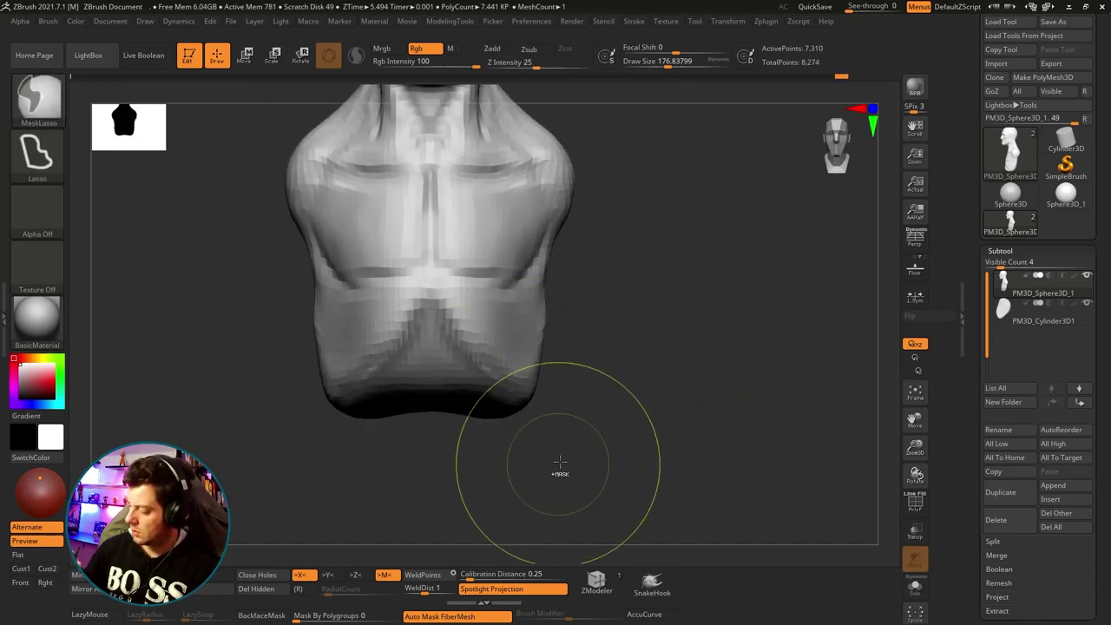
{"action": "mouse_move", "coordinate": [558, 471]}
{"action": "left_mouse_down"}
{"action": "mouse_move", "coordinate": [632, 417]}
{"action": "mouse_move", "coordinate": [496, 391]}
{"action": "mouse_move", "coordinate": [434, 397]}
{"action": "mouse_move", "coordinate": [544, 322]}
{"action": "mouse_move", "coordinate": [533, 307]}
{"action": "left_mouse_up"}
Enlarge the Move brush and pull the torso's bottom edge down into a squarer base.
{"action": "key", "text": "s"}
{"action": "key", "text": "s"}
{"action": "left_click", "coordinate": [533, 305]}
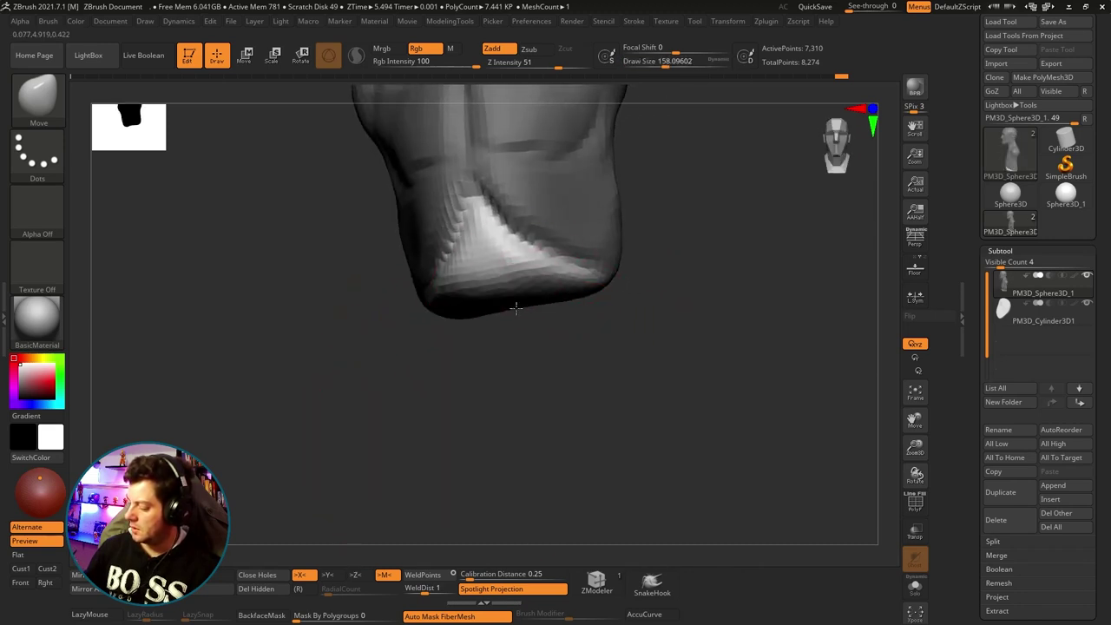
{"action": "key", "text": "s"}
{"action": "mouse_move", "coordinate": [496, 348]}
{"action": "left_mouse_down"}
{"action": "mouse_move", "coordinate": [496, 322]}
{"action": "mouse_move", "coordinate": [562, 373]}
{"action": "mouse_move", "coordinate": [502, 354]}
{"action": "left_mouse_up"}
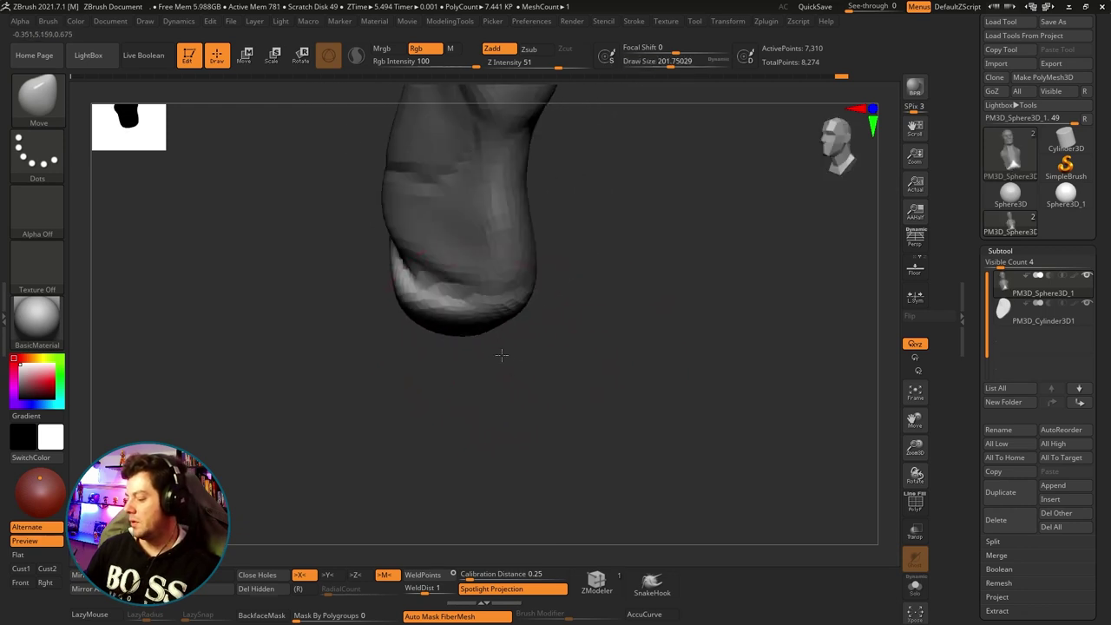
{"action": "mouse_move", "coordinate": [393, 305]}
{"action": "left_mouse_down"}
{"action": "mouse_move", "coordinate": [432, 340]}
{"action": "mouse_move", "coordinate": [568, 347]}
{"action": "left_mouse_up"}
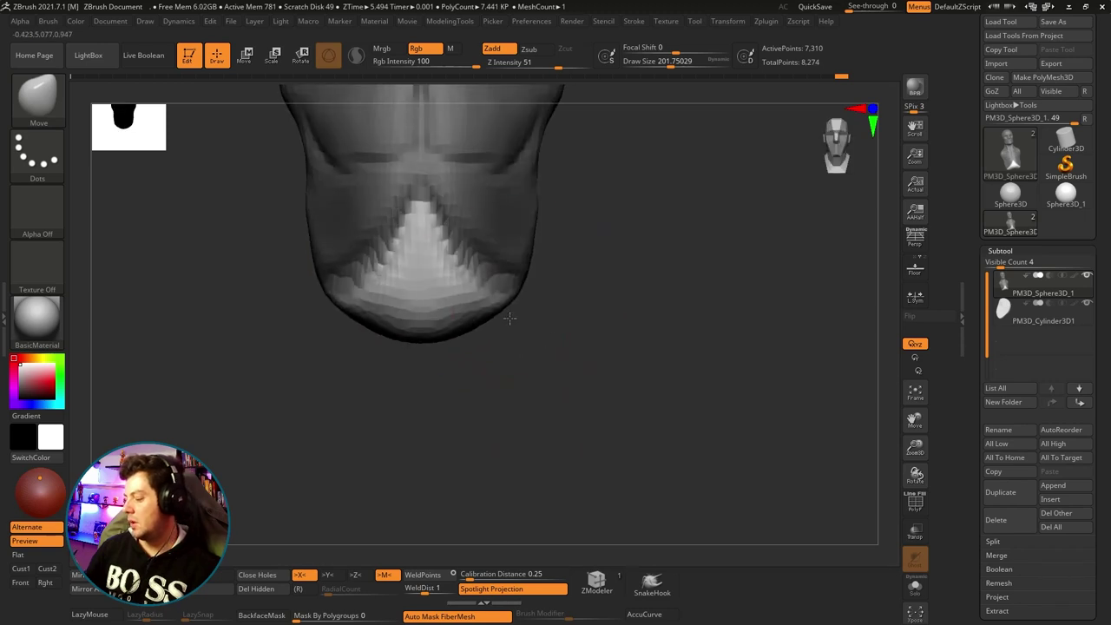
{"action": "left_click_drag", "start_coordinate": [510, 317], "coordinate": [497, 359]}
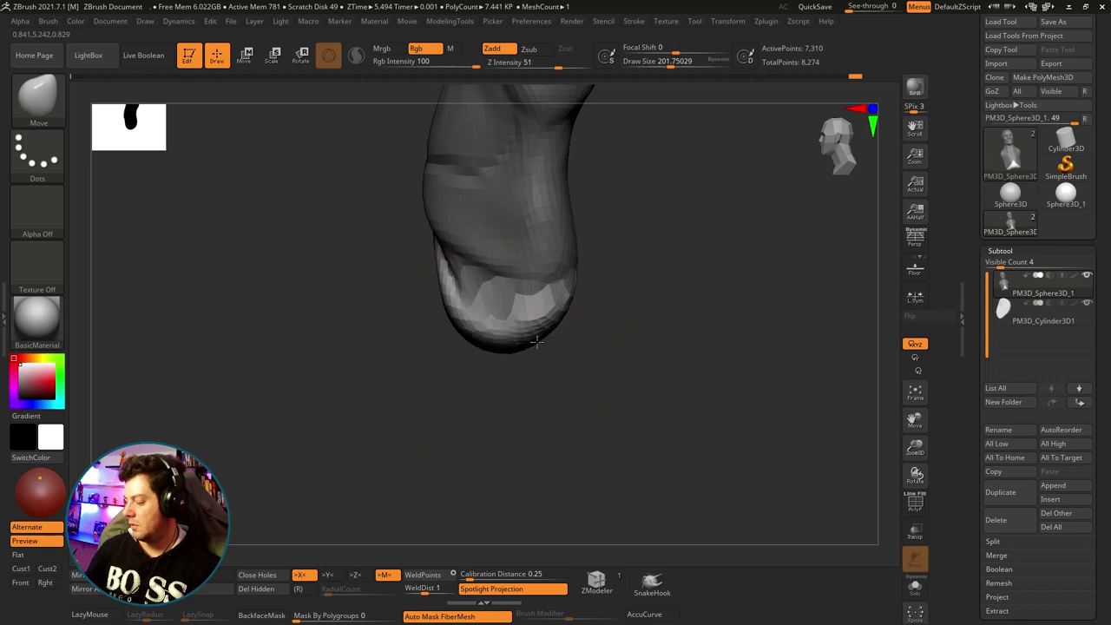
Check the bottom edge from several angles, smooth it with Shift, and return to a front view.
{"action": "left_click_drag", "start_coordinate": [610, 316], "coordinate": [590, 323]}
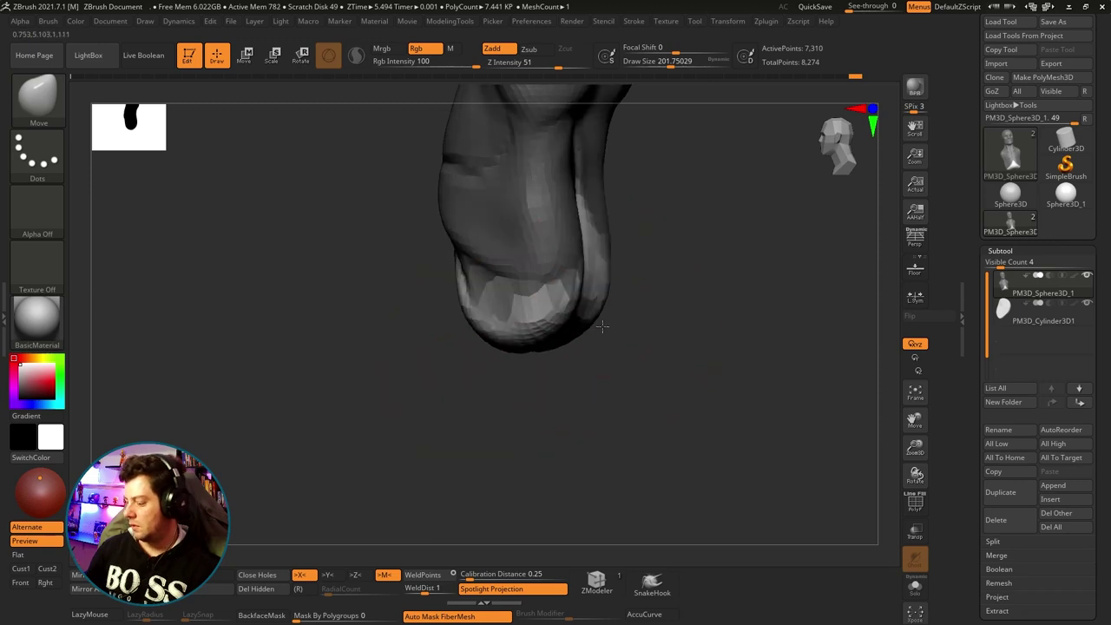
{"action": "left_click_drag", "start_coordinate": [472, 367], "coordinate": [590, 354]}
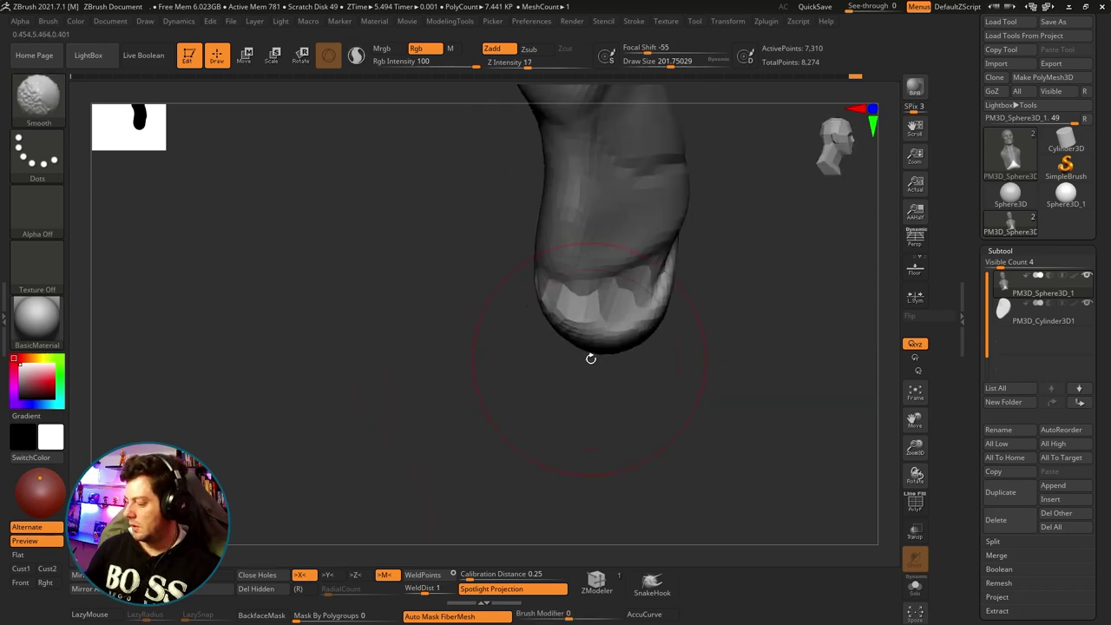
{"action": "mouse_move", "coordinate": [654, 382]}
{"action": "left_mouse_down", "text": "alt"}
{"action": "mouse_move", "coordinate": [665, 348]}
{"action": "mouse_move", "coordinate": [568, 361]}
{"action": "left_mouse_up", "text": "alt"}
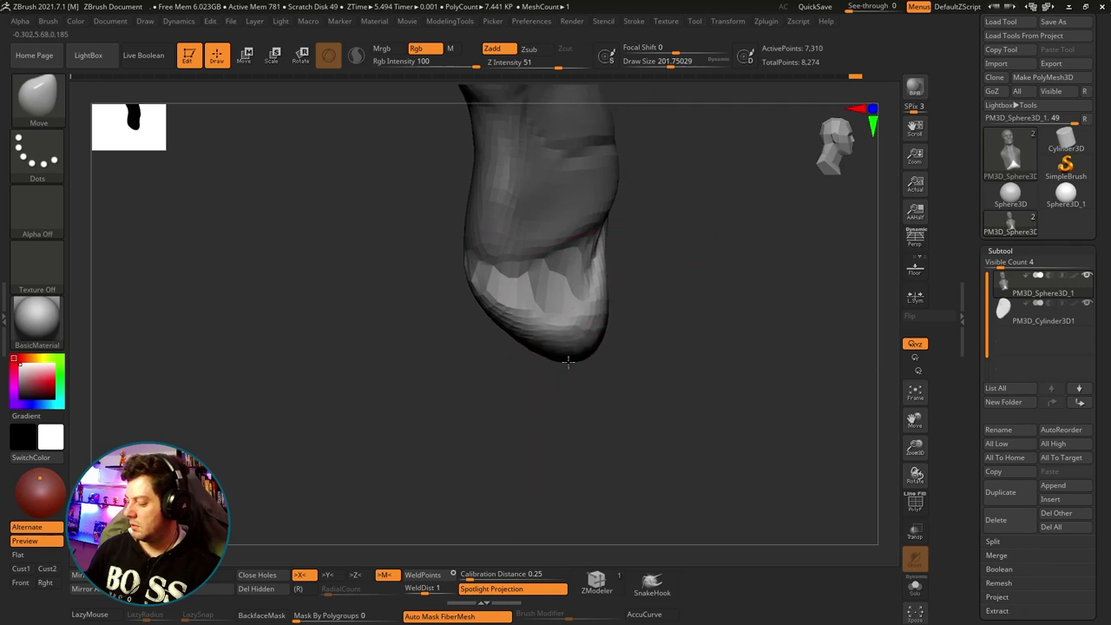
{"action": "mouse_move", "coordinate": [492, 354]}
{"action": "left_mouse_down"}
{"action": "mouse_move", "coordinate": [555, 390]}
{"action": "mouse_move", "coordinate": [477, 377]}
{"action": "mouse_move", "coordinate": [459, 386]}
{"action": "left_mouse_up"}
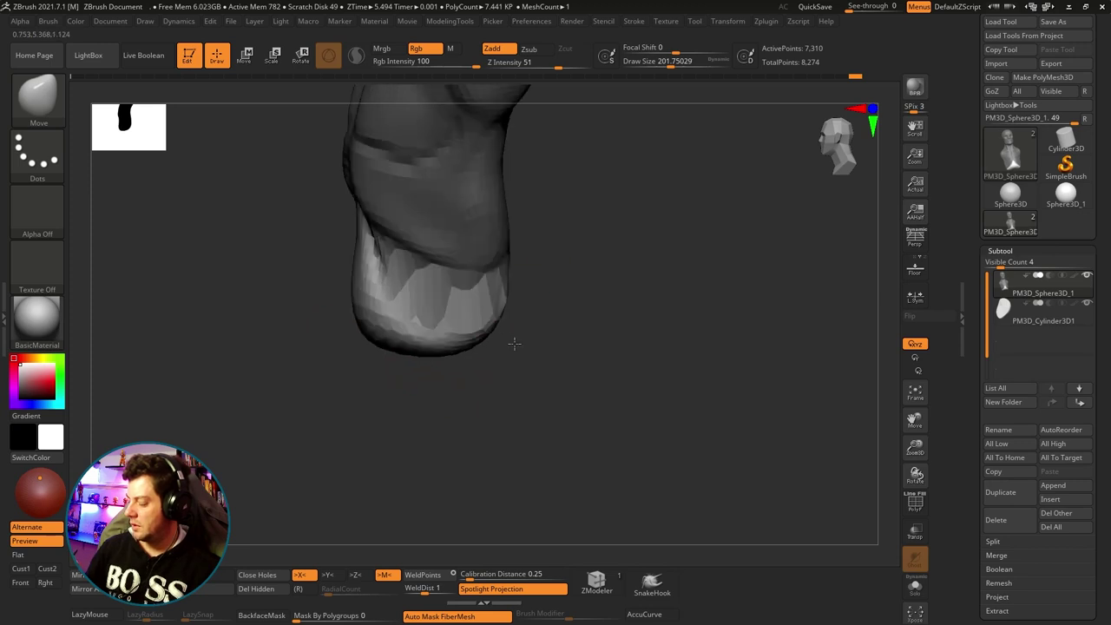
{"action": "mouse_move", "coordinate": [480, 349]}
{"action": "left_mouse_down"}
{"action": "mouse_move", "coordinate": [601, 303]}
{"action": "mouse_move", "coordinate": [704, 292]}
{"action": "mouse_move", "coordinate": [727, 268]}
{"action": "mouse_move", "coordinate": [700, 287]}
{"action": "mouse_move", "coordinate": [781, 296]}
{"action": "mouse_move", "coordinate": [790, 263]}
{"action": "mouse_move", "coordinate": [587, 322]}
{"action": "mouse_move", "coordinate": [501, 329]}
{"action": "mouse_move", "coordinate": [578, 315]}
{"action": "mouse_move", "coordinate": [446, 359]}
{"action": "left_mouse_up"}
{"action": "key", "text": "shift"}
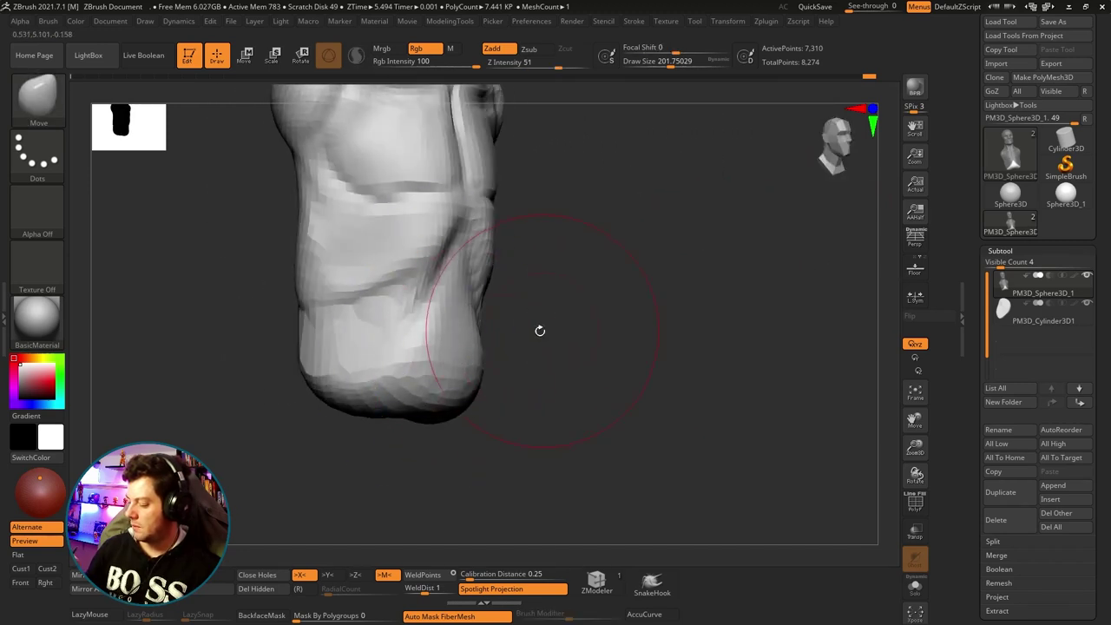
{"action": "mouse_move", "coordinate": [538, 325]}
{"action": "left_mouse_down"}
{"action": "mouse_move", "coordinate": [551, 384]}
{"action": "mouse_move", "coordinate": [602, 376]}
{"action": "mouse_move", "coordinate": [595, 342]}
{"action": "left_mouse_up"}
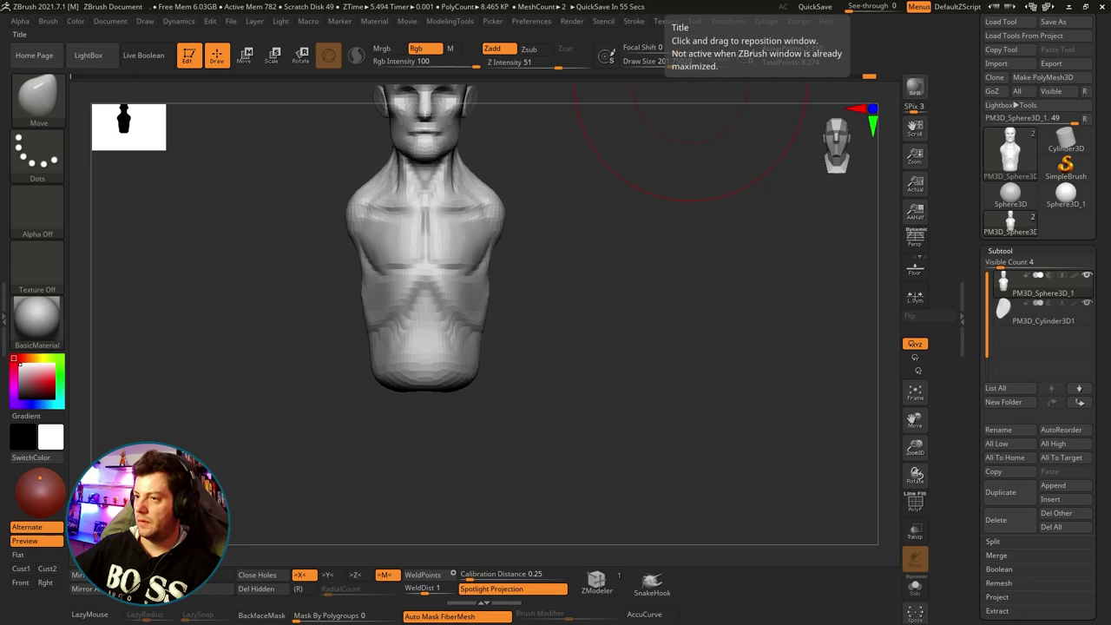
Shrink the Move brush to about 94 and pull the torso's lower edge slightly down and wider.
{"action": "mouse_move", "coordinate": [599, 347]}
{"action": "left_mouse_down"}
{"action": "mouse_move", "coordinate": [583, 347]}
{"action": "mouse_move", "coordinate": [613, 339]}
{"action": "mouse_move", "coordinate": [524, 339]}
{"action": "left_mouse_up"}
{"action": "key", "text": "s"}
{"action": "mouse_move", "coordinate": [518, 299]}
{"action": "left_mouse_down"}
{"action": "mouse_move", "coordinate": [509, 337]}
{"action": "mouse_move", "coordinate": [523, 368]}
{"action": "mouse_move", "coordinate": [573, 333]}
{"action": "mouse_move", "coordinate": [510, 355]}
{"action": "mouse_move", "coordinate": [520, 369]}
{"action": "left_mouse_up"}
{"action": "key", "text": "s"}
{"action": "key", "text": "s"}
{"action": "key", "text": "s"}
{"action": "left_click_drag", "start_coordinate": [392, 280], "coordinate": [392, 275]}
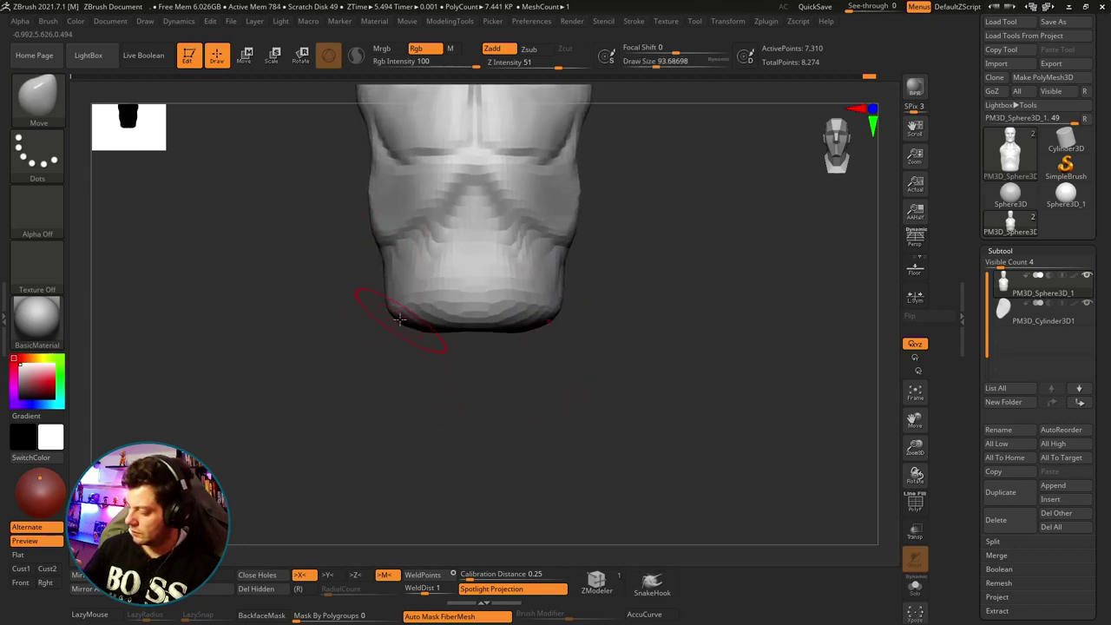
{"action": "mouse_move", "coordinate": [399, 319]}
{"action": "left_mouse_down"}
{"action": "mouse_move", "coordinate": [391, 338]}
{"action": "mouse_move", "coordinate": [435, 332]}
{"action": "left_mouse_up"}
With the brush enlarged to about 516, drag the bottom edge lower, then resize it to about 318.
{"action": "mouse_move", "coordinate": [386, 303]}
{"action": "right_mouse_down"}
{"action": "mouse_move", "coordinate": [379, 278]}
{"action": "mouse_move", "coordinate": [387, 368]}
{"action": "mouse_move", "coordinate": [431, 374]}
{"action": "mouse_move", "coordinate": [418, 372]}
{"action": "mouse_move", "coordinate": [509, 343]}
{"action": "mouse_move", "coordinate": [623, 394]}
{"action": "mouse_move", "coordinate": [663, 360]}
{"action": "right_mouse_up"}
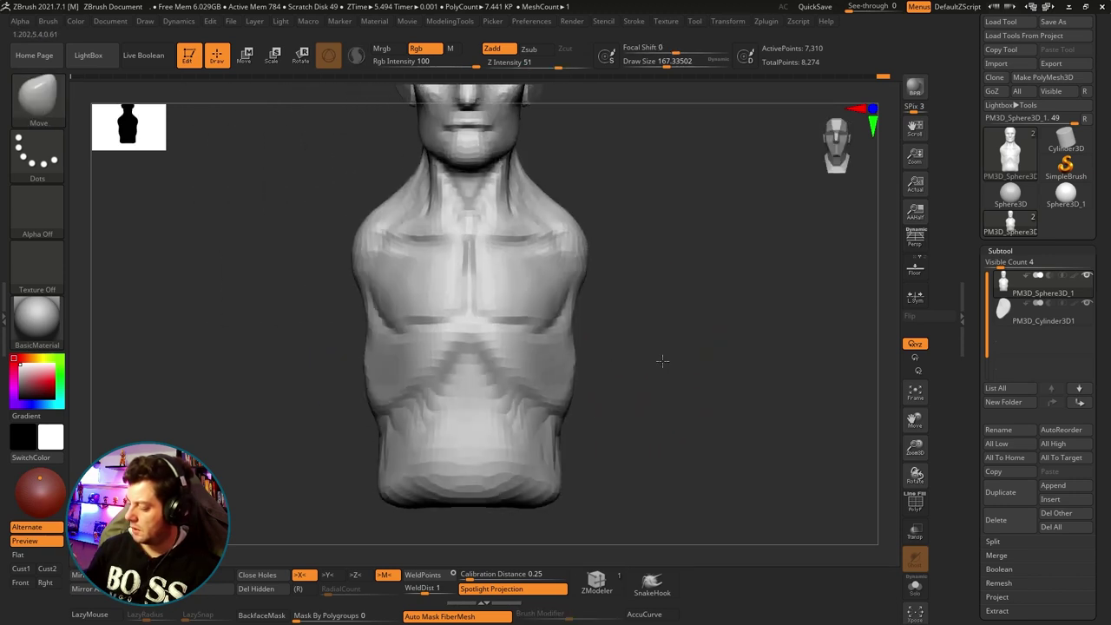
{"action": "right_click_drag", "start_coordinate": [617, 323], "coordinate": [576, 304], "text": "alt"}
{"action": "key", "text": "s"}
{"action": "left_click_drag", "start_coordinate": [564, 304], "coordinate": [575, 305]}
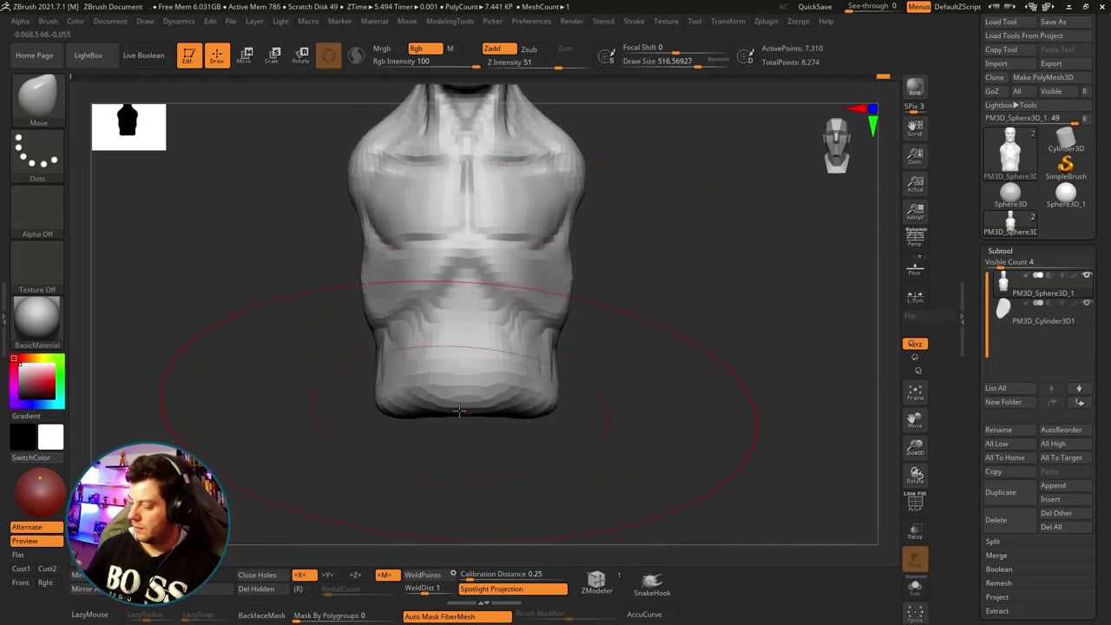
{"action": "mouse_move", "coordinate": [460, 411]}
{"action": "left_mouse_down"}
{"action": "mouse_move", "coordinate": [438, 419]}
{"action": "mouse_move", "coordinate": [469, 486]}
{"action": "left_mouse_up"}
{"action": "key", "text": "s"}
{"action": "key", "text": "f"}
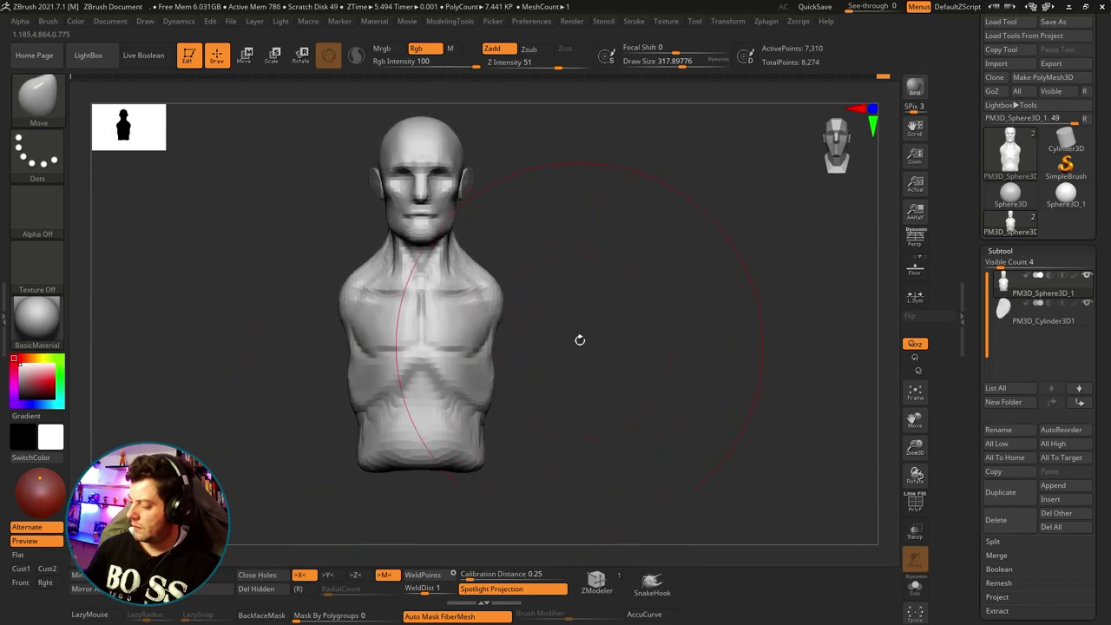
{"action": "mouse_move", "coordinate": [578, 340]}
{"action": "left_mouse_down"}
{"action": "mouse_move", "coordinate": [635, 312]}
{"action": "mouse_move", "coordinate": [555, 318]}
{"action": "mouse_move", "coordinate": [642, 312]}
{"action": "mouse_move", "coordinate": [561, 331]}
{"action": "left_mouse_up"}
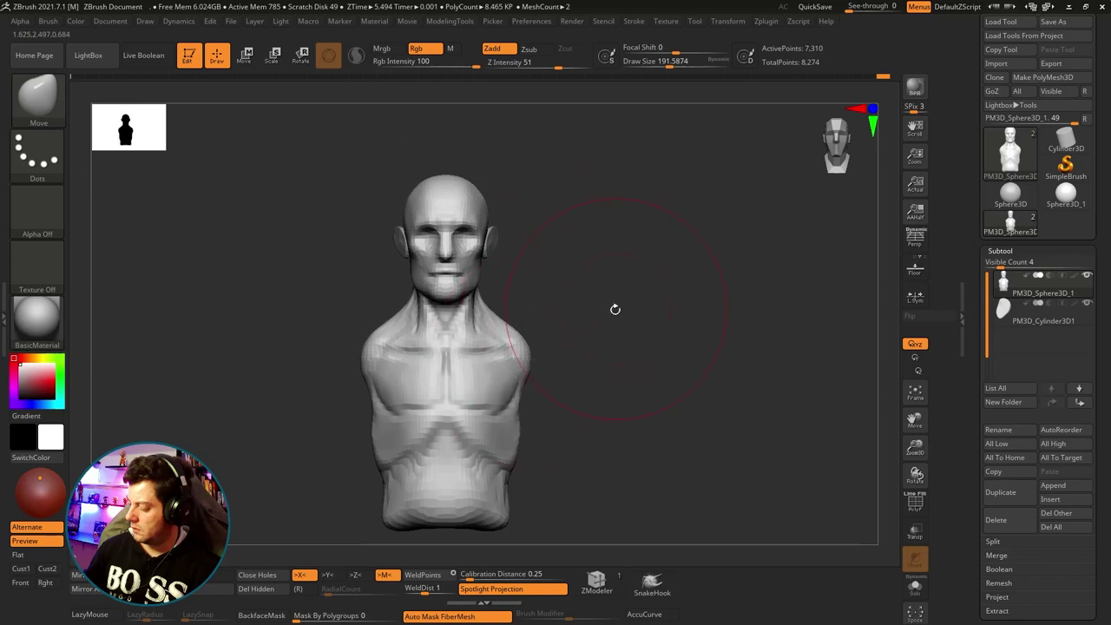
{"action": "right_click_drag", "start_coordinate": [613, 310], "coordinate": [751, 320], "text": "ctrl"}
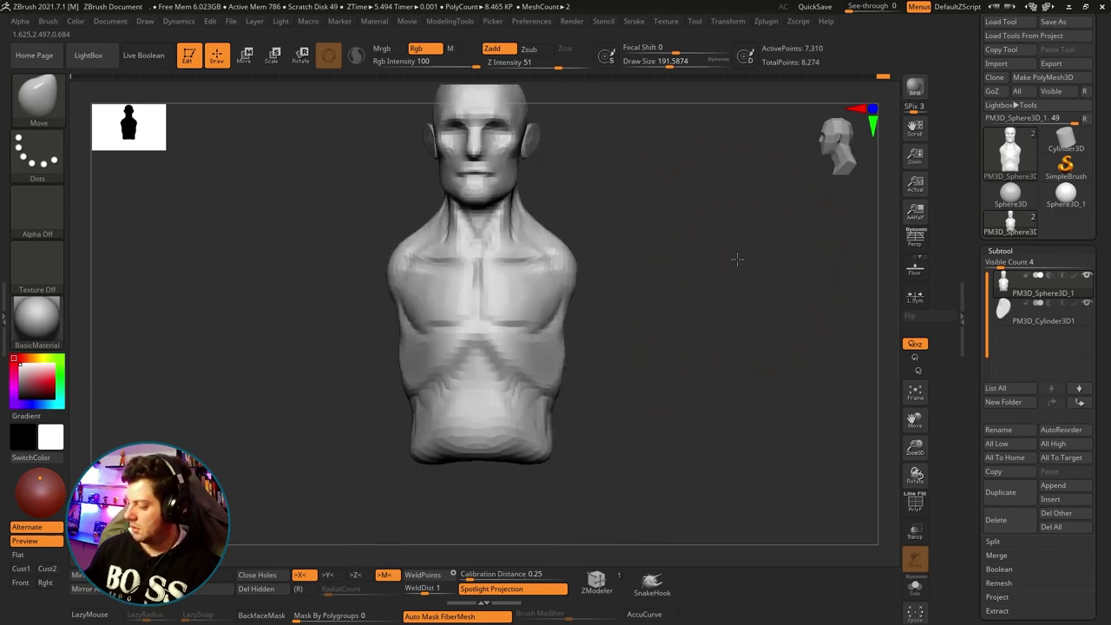
{"action": "left_click_drag", "start_coordinate": [726, 268], "coordinate": [618, 292]}
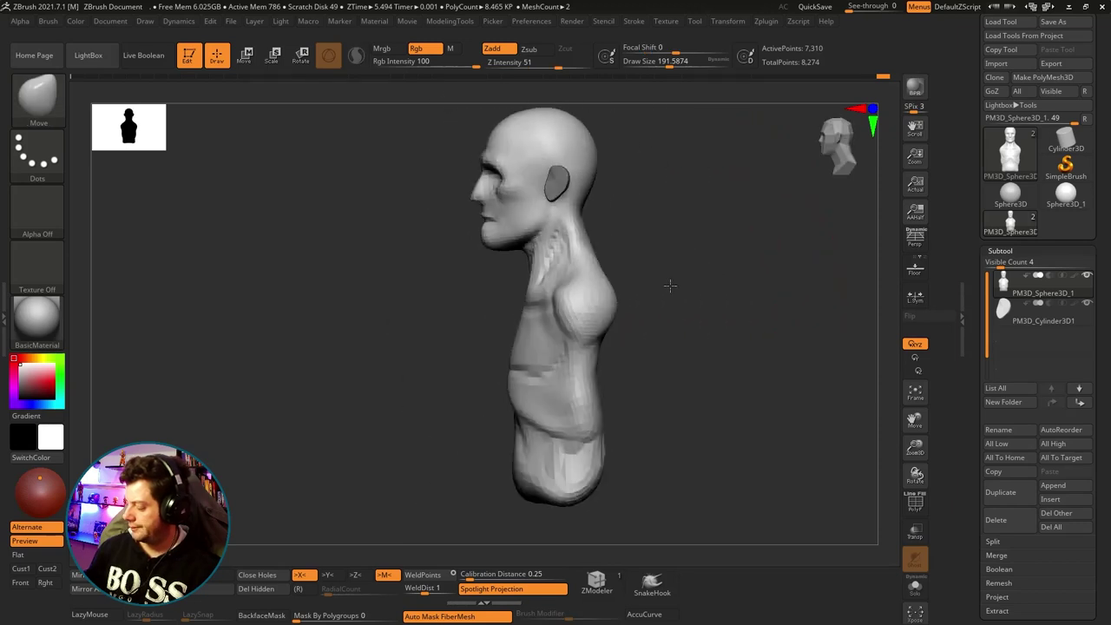
{"action": "mouse_move", "coordinate": [552, 327]}
{"action": "left_mouse_down"}
{"action": "mouse_move", "coordinate": [516, 335]}
{"action": "mouse_move", "coordinate": [538, 337]}
{"action": "left_mouse_up"}
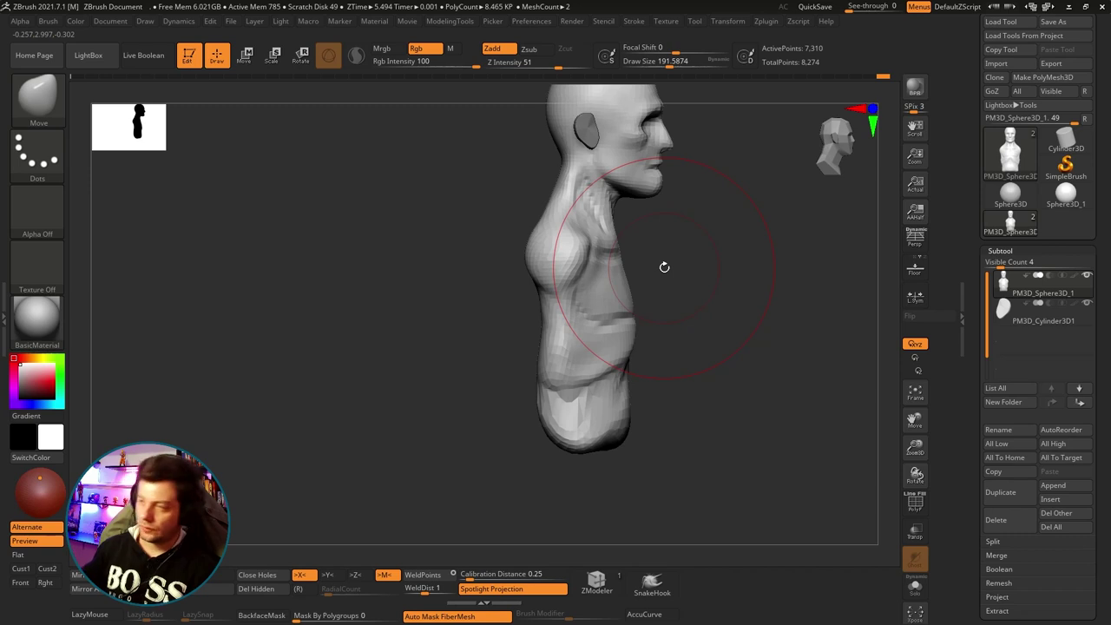
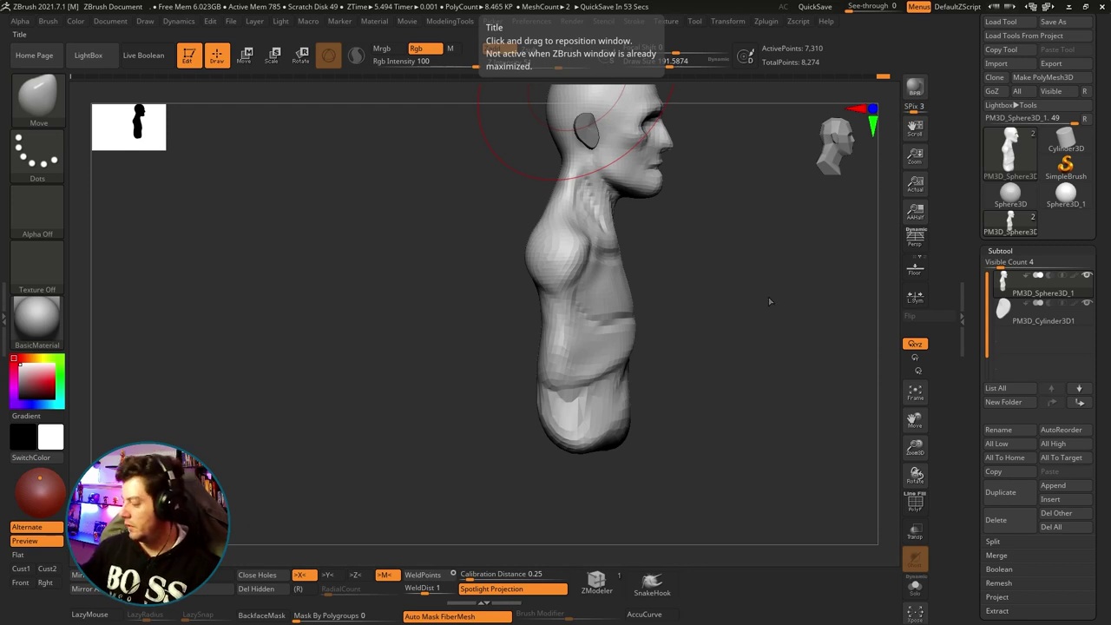
Shrink the brush and orbit the bust to its right profile.
{"action": "mouse_move", "coordinate": [769, 301]}
{"action": "left_mouse_down"}
{"action": "mouse_move", "coordinate": [645, 315]}
{"action": "mouse_move", "coordinate": [689, 273]}
{"action": "mouse_move", "coordinate": [660, 261]}
{"action": "mouse_move", "coordinate": [645, 215]}
{"action": "mouse_move", "coordinate": [501, 260]}
{"action": "left_mouse_up"}
{"action": "key", "text": "s"}
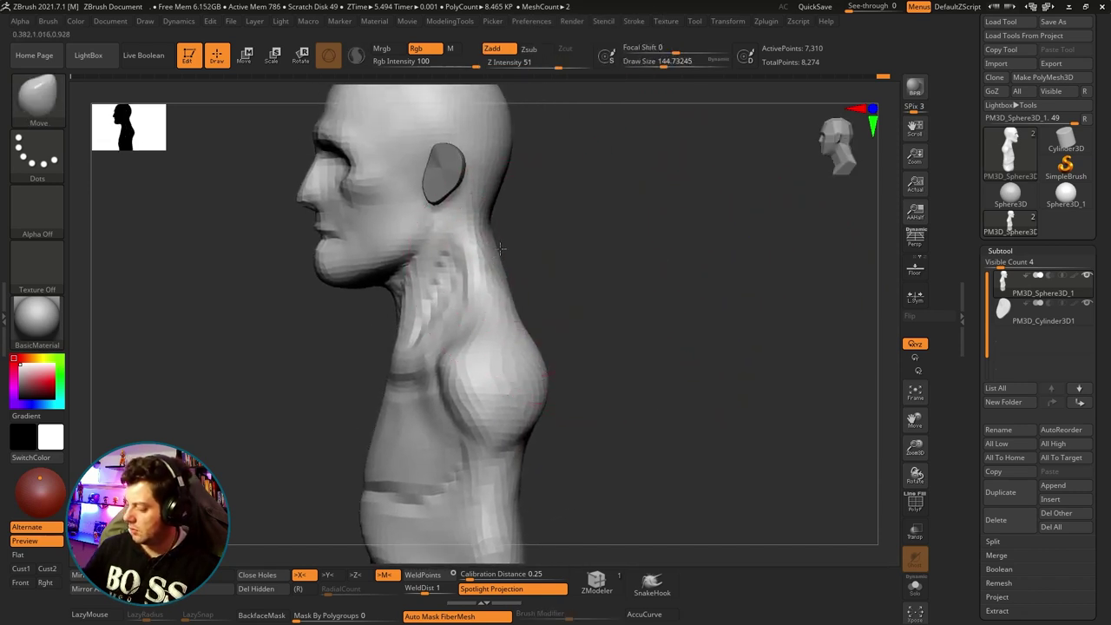
{"action": "mouse_move", "coordinate": [560, 306]}
{"action": "left_mouse_down"}
{"action": "mouse_move", "coordinate": [530, 307]}
{"action": "mouse_move", "coordinate": [558, 302]}
{"action": "left_mouse_up"}
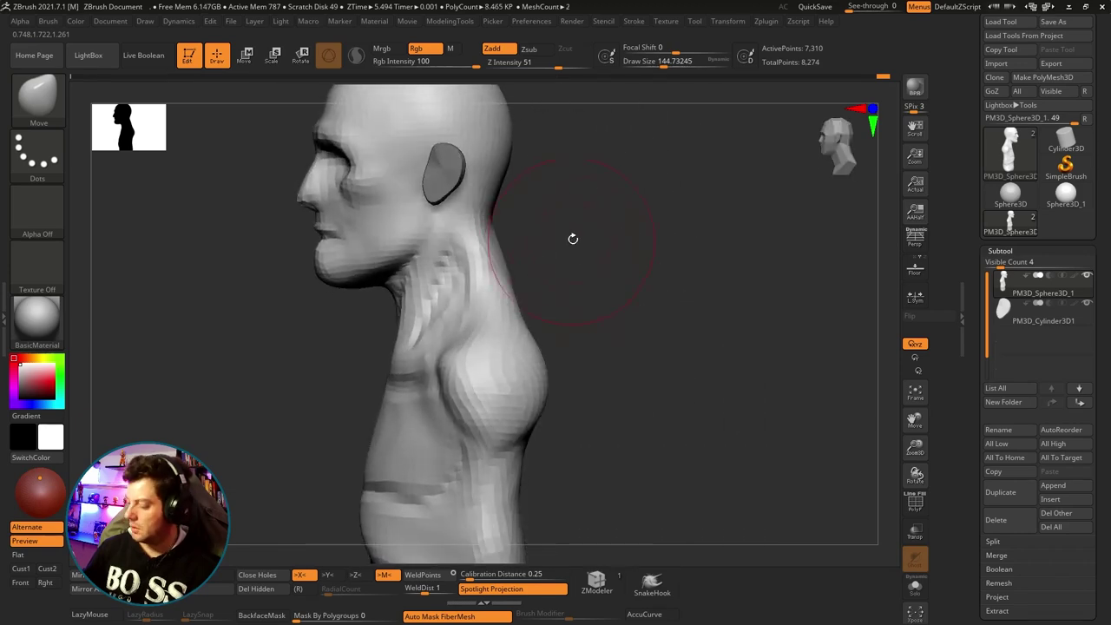
{"action": "mouse_move", "coordinate": [573, 239]}
{"action": "left_mouse_down"}
{"action": "mouse_move", "coordinate": [596, 253]}
{"action": "mouse_move", "coordinate": [568, 305]}
{"action": "left_mouse_up"}
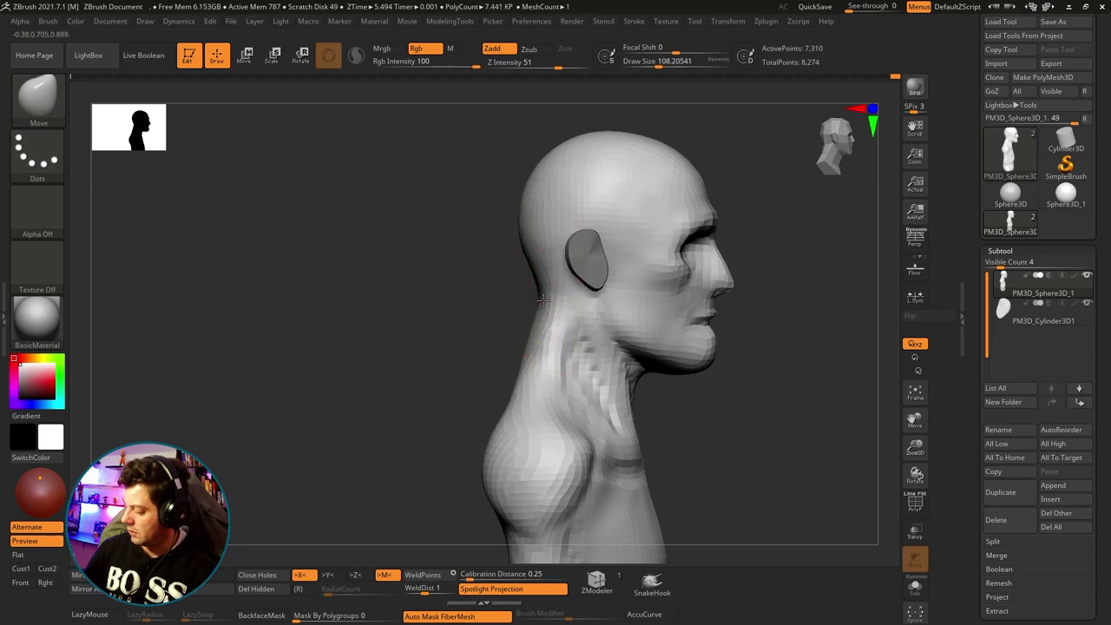
{"action": "mouse_move", "coordinate": [493, 330]}
{"action": "left_mouse_down"}
{"action": "mouse_move", "coordinate": [538, 347]}
{"action": "mouse_move", "coordinate": [511, 365]}
{"action": "mouse_move", "coordinate": [635, 260]}
{"action": "mouse_move", "coordinate": [692, 255]}
{"action": "mouse_move", "coordinate": [596, 240]}
{"action": "mouse_move", "coordinate": [575, 213]}
{"action": "mouse_move", "coordinate": [610, 292]}
{"action": "left_mouse_up"}
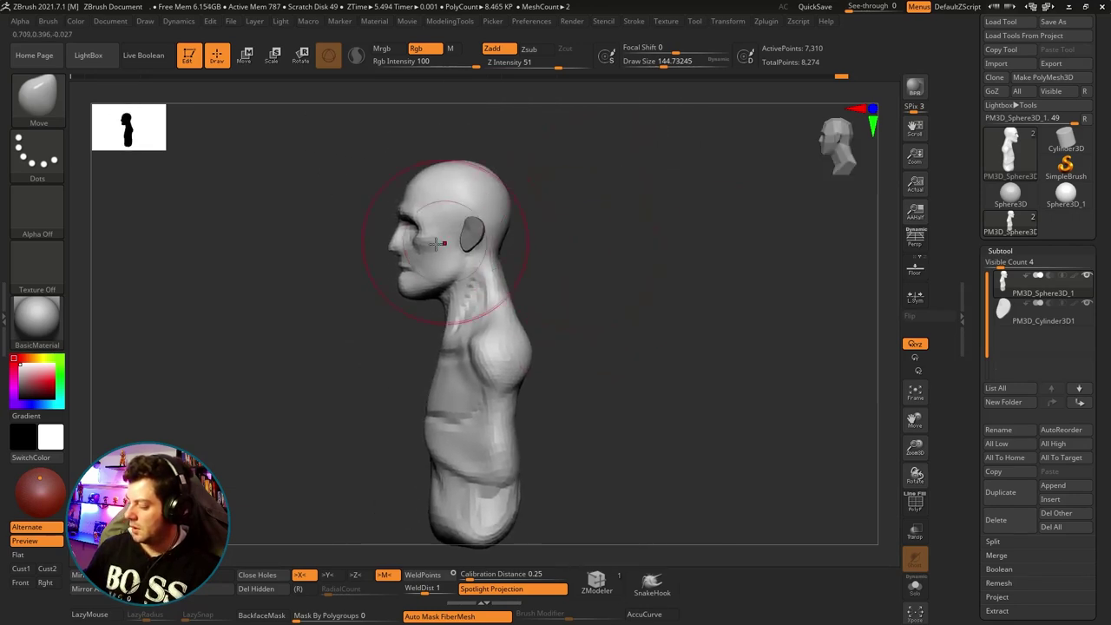
Mask and invert around the head and neck, pull them up, and nudge the body up with Transpose Move.
{"action": "left_click_drag", "start_coordinate": [521, 173], "coordinate": [491, 300], "text": "ctrl"}
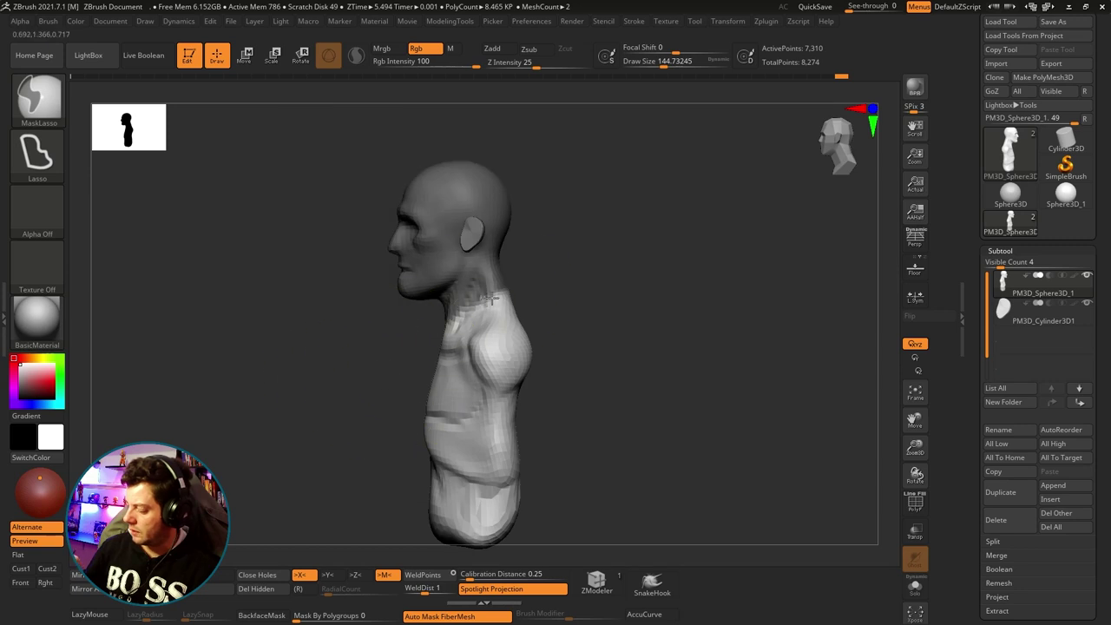
{"action": "left_click", "coordinate": [561, 276], "text": "ctrl"}
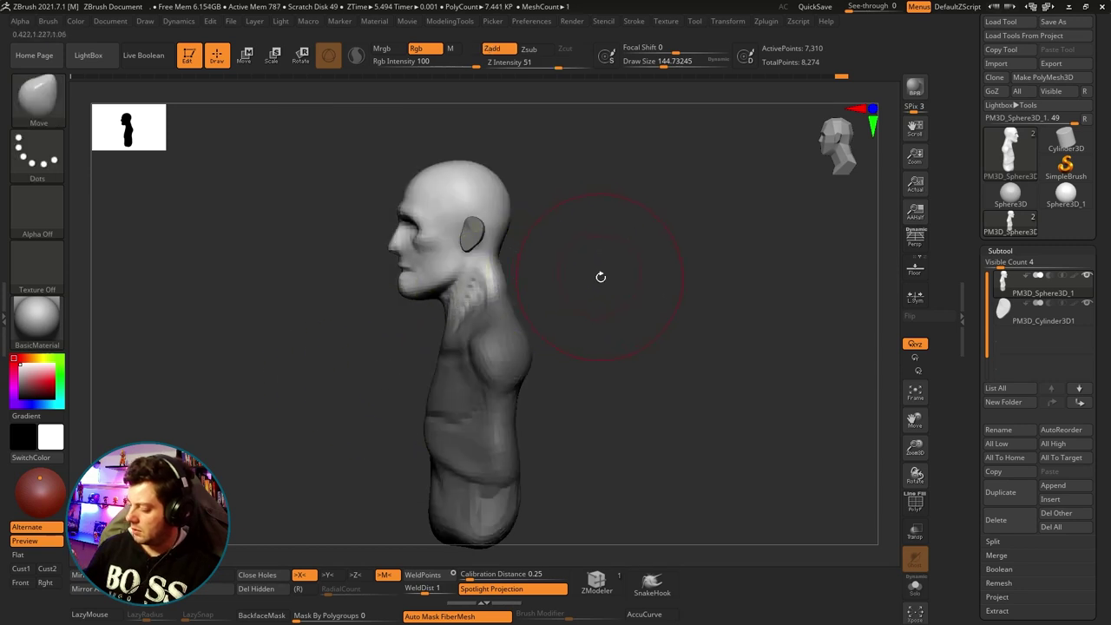
{"action": "left_click_drag", "start_coordinate": [600, 276], "coordinate": [612, 257]}
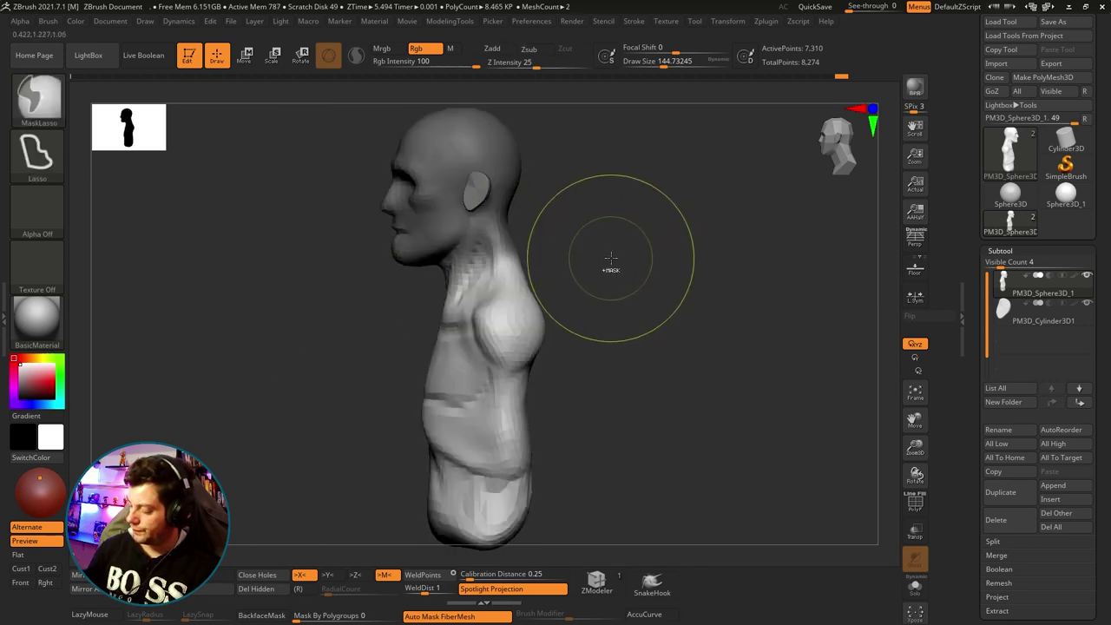
{"action": "key", "text": "w"}
{"action": "mouse_move", "coordinate": [527, 264]}
{"action": "left_mouse_down"}
{"action": "mouse_move", "coordinate": [524, 253]}
{"action": "mouse_move", "coordinate": [506, 269]}
{"action": "left_mouse_up"}
{"action": "key", "text": "q"}
Switch back to the Move brush, enlarge it, and check the bust from face, profile and three-quarter views.
{"action": "key", "text": "b"}
{"action": "key", "text": "m"}
{"action": "key", "text": "v"}
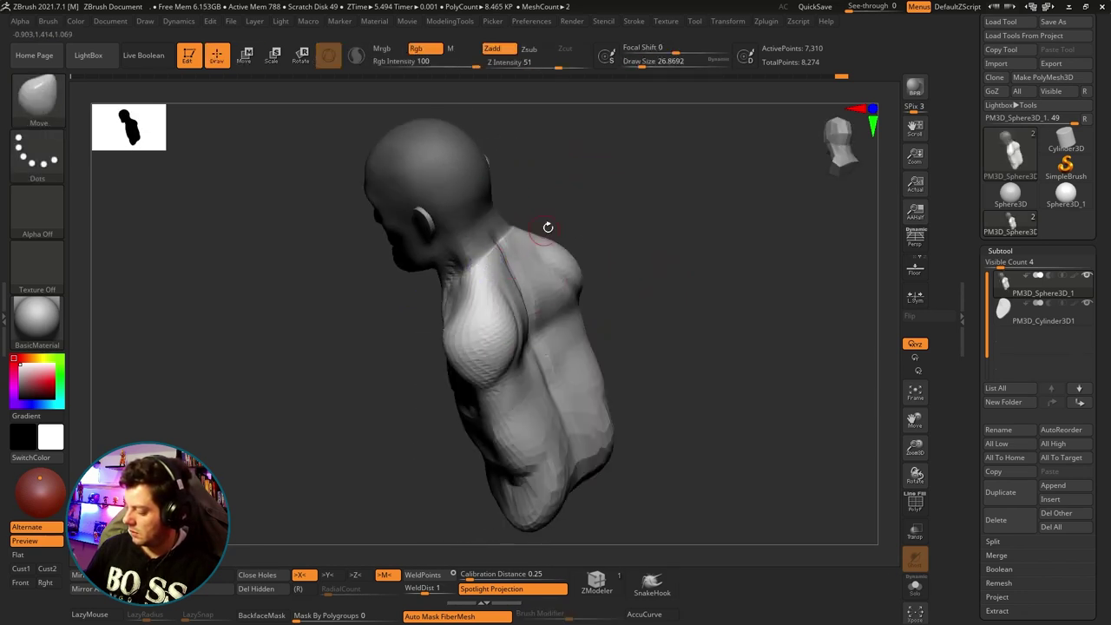
{"action": "mouse_move", "coordinate": [603, 193]}
{"action": "left_mouse_down"}
{"action": "mouse_move", "coordinate": [479, 256]}
{"action": "mouse_move", "coordinate": [590, 198]}
{"action": "left_mouse_up"}
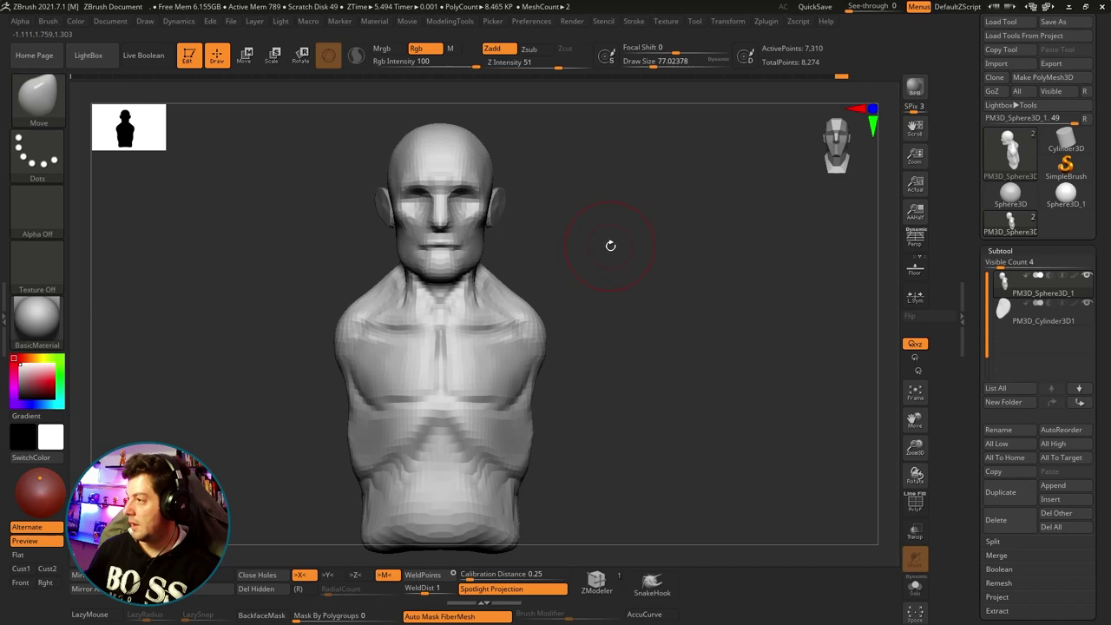
{"action": "left_click_drag", "start_coordinate": [611, 245], "coordinate": [446, 255]}
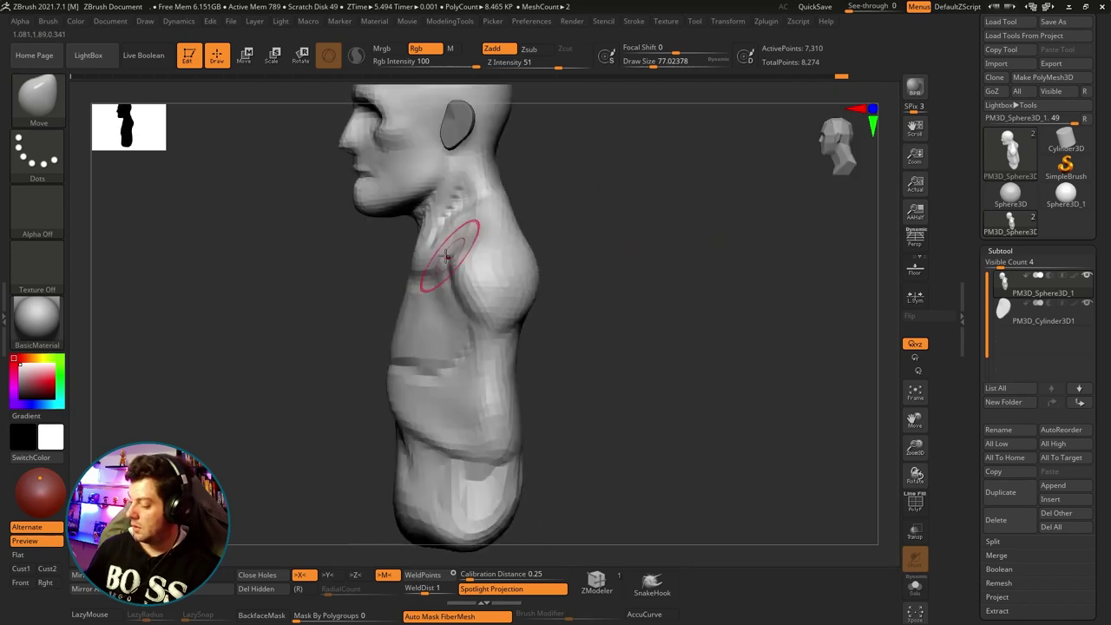
{"action": "key", "text": "bracketright"}
{"action": "left_click_drag", "start_coordinate": [572, 215], "coordinate": [699, 202]}
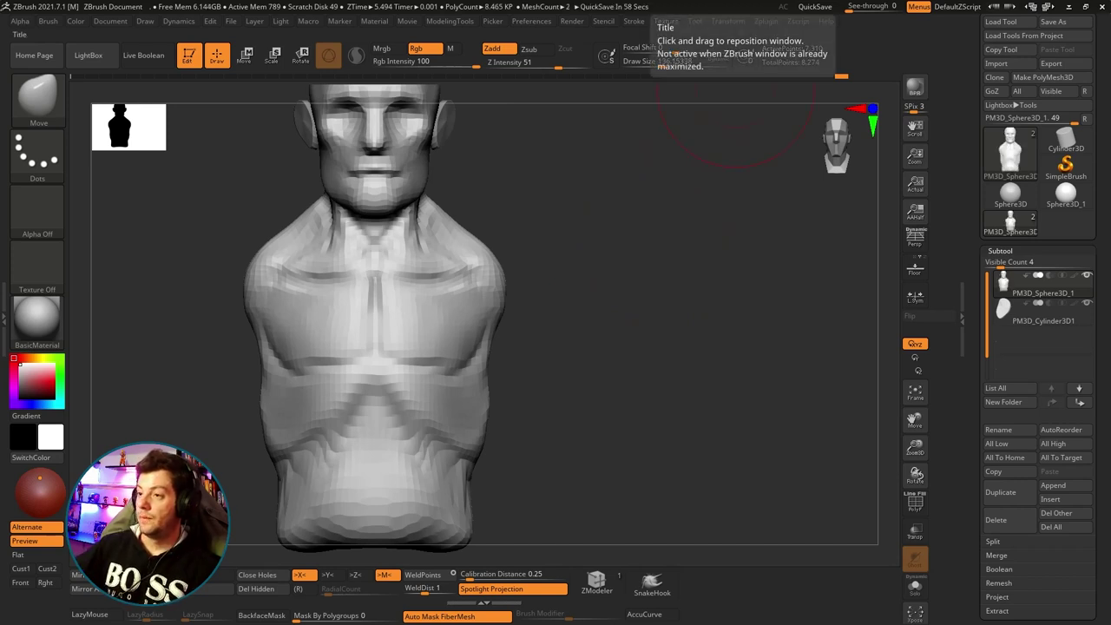
{"action": "mouse_move", "coordinate": [643, 286]}
{"action": "left_mouse_down"}
{"action": "mouse_move", "coordinate": [677, 305]}
{"action": "mouse_move", "coordinate": [697, 273]}
{"action": "mouse_move", "coordinate": [707, 294]}
{"action": "mouse_move", "coordinate": [701, 273]}
{"action": "mouse_move", "coordinate": [719, 266]}
{"action": "mouse_move", "coordinate": [714, 241]}
{"action": "mouse_move", "coordinate": [692, 283]}
{"action": "mouse_move", "coordinate": [679, 285]}
{"action": "mouse_move", "coordinate": [712, 280]}
{"action": "mouse_move", "coordinate": [657, 280]}
{"action": "mouse_move", "coordinate": [680, 285]}
{"action": "mouse_move", "coordinate": [665, 290]}
{"action": "mouse_move", "coordinate": [669, 271]}
{"action": "mouse_move", "coordinate": [647, 261]}
{"action": "mouse_move", "coordinate": [672, 234]}
{"action": "mouse_move", "coordinate": [635, 233]}
{"action": "left_mouse_up"}
{"action": "key", "text": "ctrl"}
Lasso-mask the torso and invert the mask so the head is protected.
{"action": "left_click_drag", "start_coordinate": [669, 199], "coordinate": [347, 292], "text": "ctrl"}
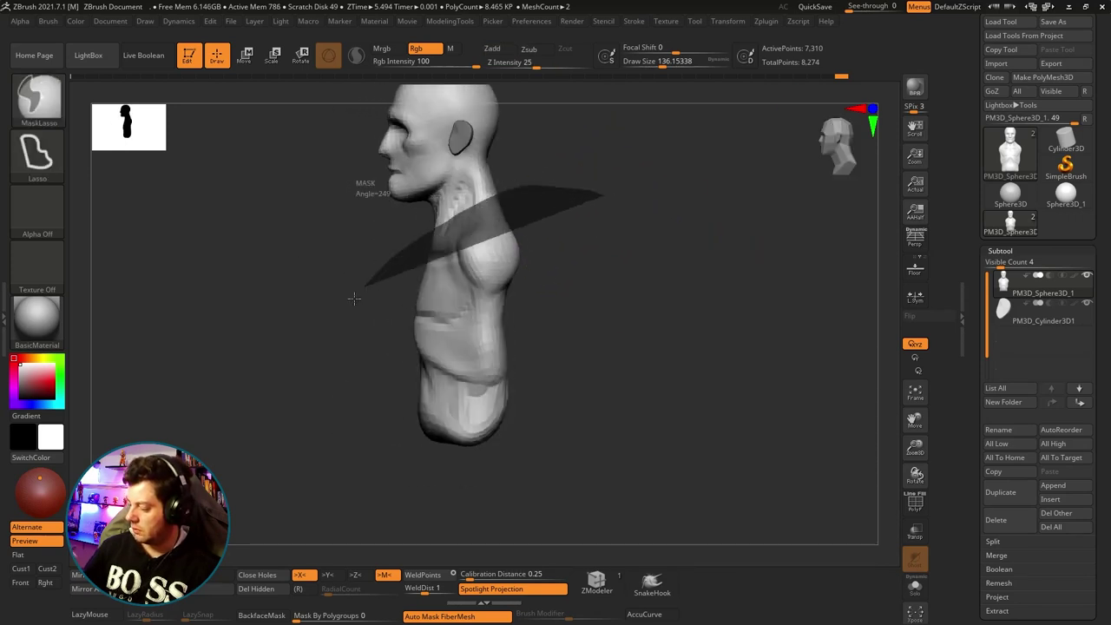
{"action": "left_click_drag", "start_coordinate": [588, 392], "coordinate": [564, 180], "text": "ctrl"}
{"action": "mouse_move", "coordinate": [432, 204]}
{"action": "left_mouse_down", "text": "ctrl"}
{"action": "mouse_move", "coordinate": [565, 467]}
{"action": "mouse_move", "coordinate": [505, 228]}
{"action": "left_mouse_up", "text": "ctrl"}
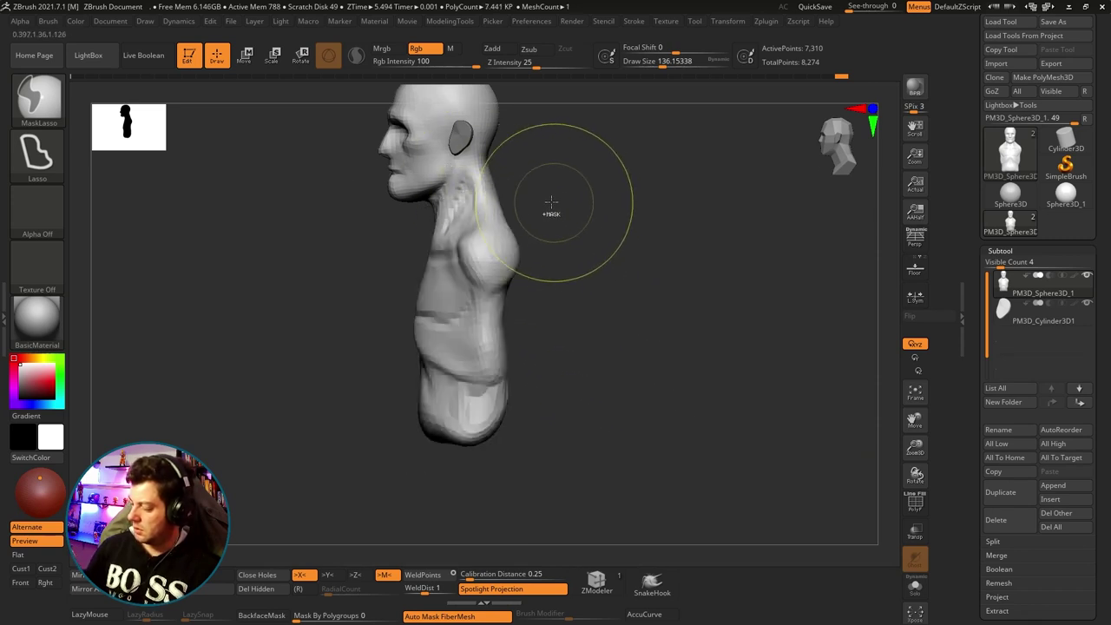
{"action": "mouse_move", "coordinate": [526, 179]}
{"action": "left_mouse_down", "text": "ctrl"}
{"action": "mouse_move", "coordinate": [434, 243]}
{"action": "mouse_move", "coordinate": [590, 466]}
{"action": "mouse_move", "coordinate": [493, 202]}
{"action": "left_mouse_up", "text": "ctrl"}
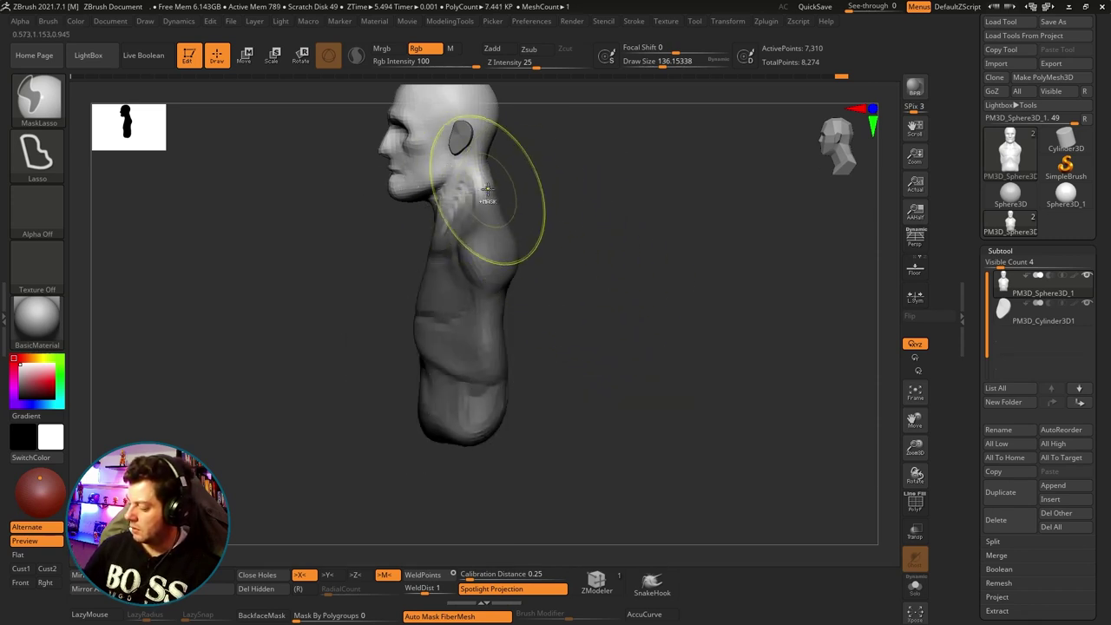
{"action": "left_click", "coordinate": [586, 217], "text": "ctrl"}
Raise the torso slightly with the Transpose gizmo, clear the mask, and orbit to a rear three-quarter view.
{"action": "key", "text": "w"}
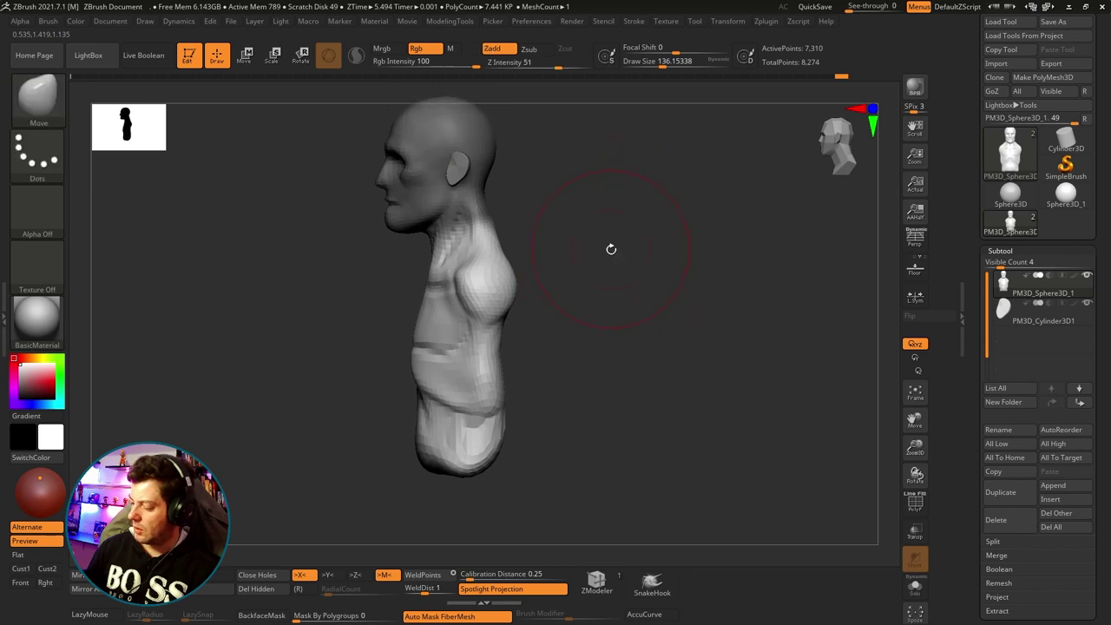
{"action": "left_click_drag", "start_coordinate": [508, 223], "coordinate": [508, 220]}
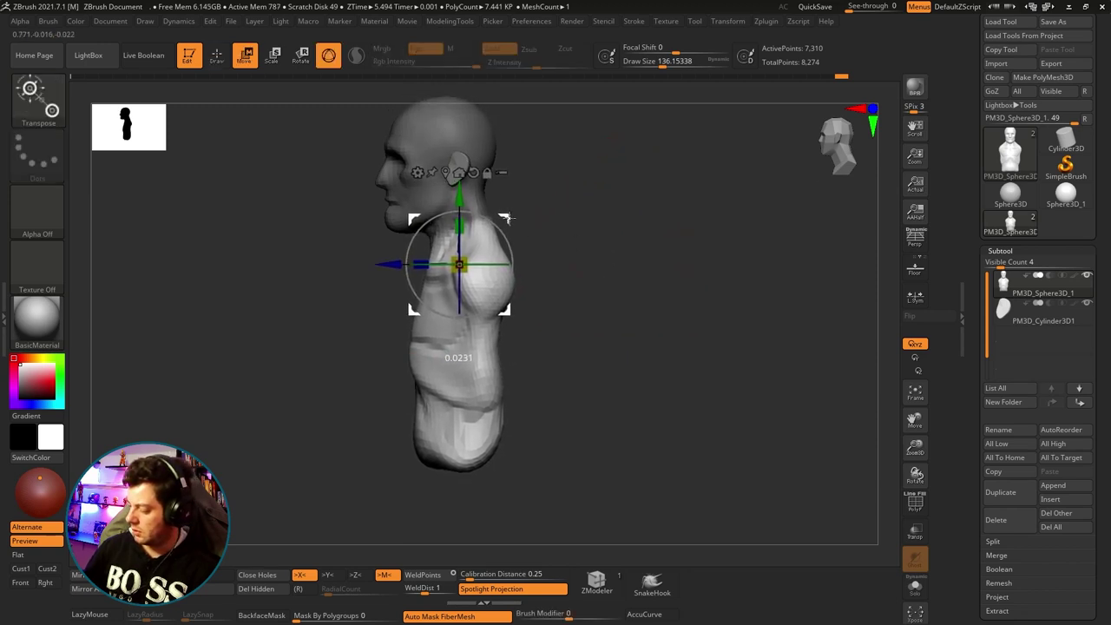
{"action": "key", "text": "q"}
{"action": "left_click", "coordinate": [536, 241], "text": "ctrl"}
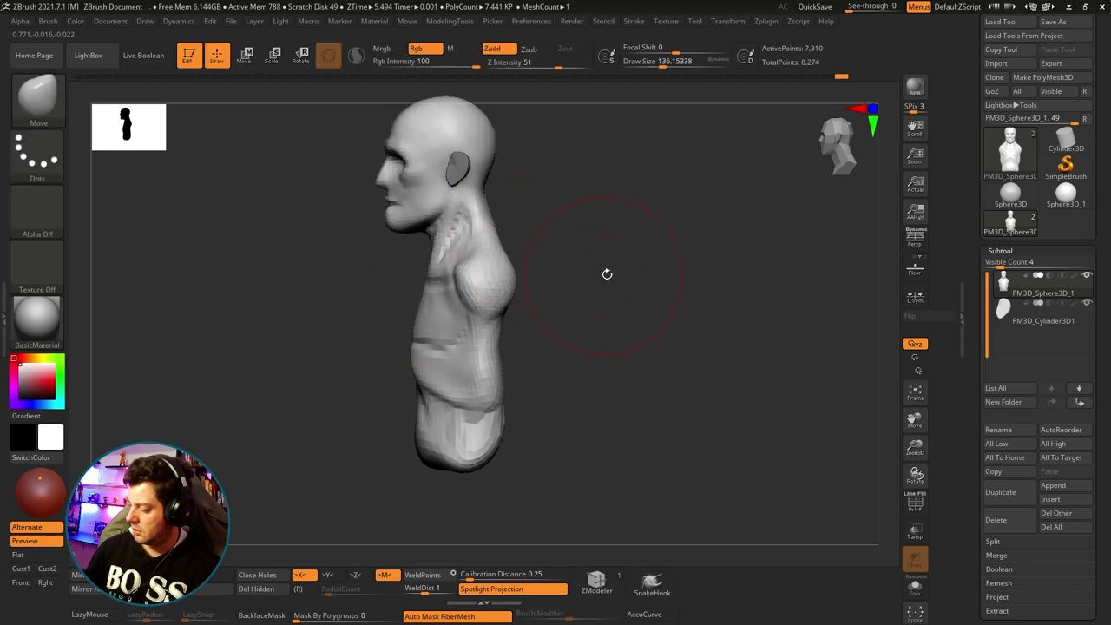
{"action": "mouse_move", "coordinate": [605, 273]}
{"action": "left_mouse_down"}
{"action": "mouse_move", "coordinate": [490, 279]}
{"action": "mouse_move", "coordinate": [575, 310]}
{"action": "mouse_move", "coordinate": [432, 245]}
{"action": "left_mouse_up"}
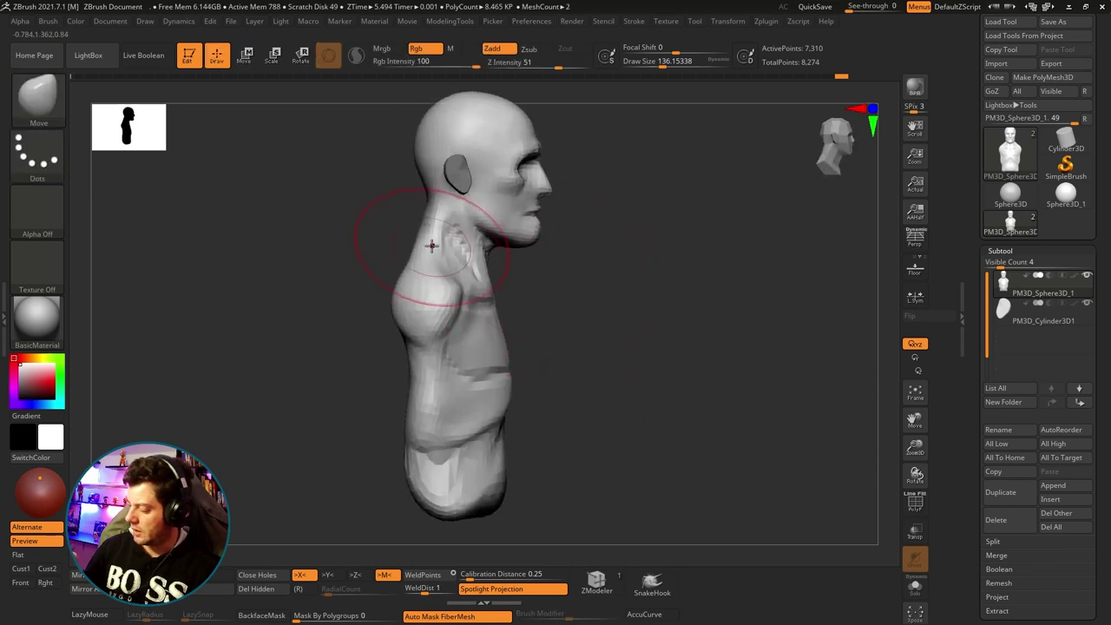
{"action": "mouse_move", "coordinate": [534, 316]}
{"action": "left_mouse_down"}
{"action": "mouse_move", "coordinate": [657, 312]}
{"action": "mouse_move", "coordinate": [464, 330]}
{"action": "left_mouse_up"}
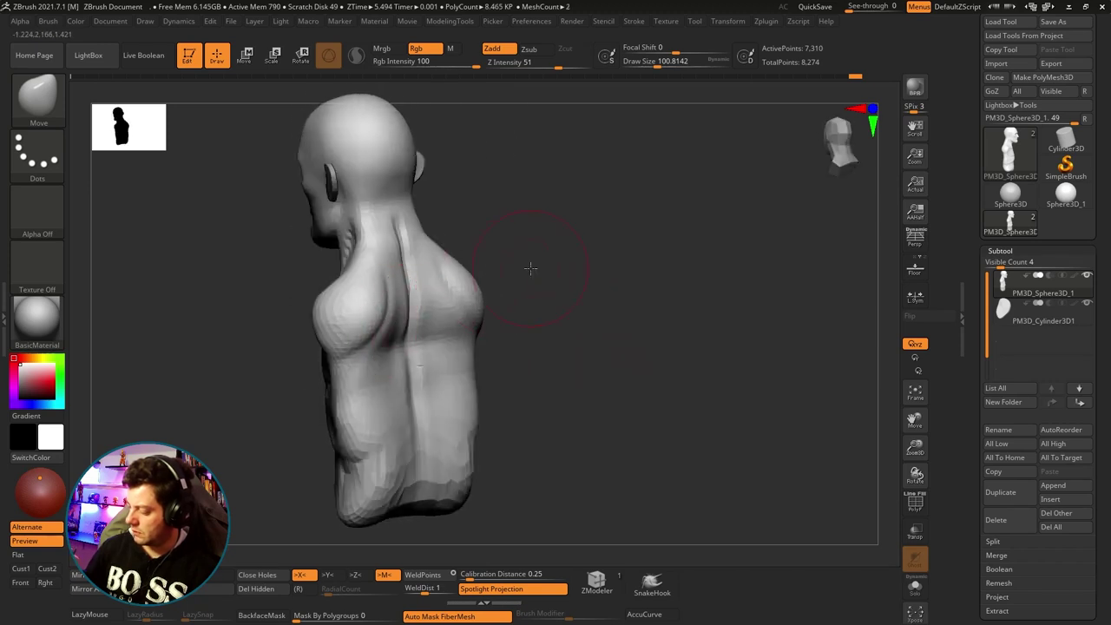
Enlarge the brush and orbit to the left side profile to inspect the shoulder.
{"action": "left_click_drag", "start_coordinate": [530, 269], "coordinate": [513, 322]}
{"action": "key", "text": "s"}
{"action": "left_click_drag", "start_coordinate": [365, 310], "coordinate": [384, 314]}
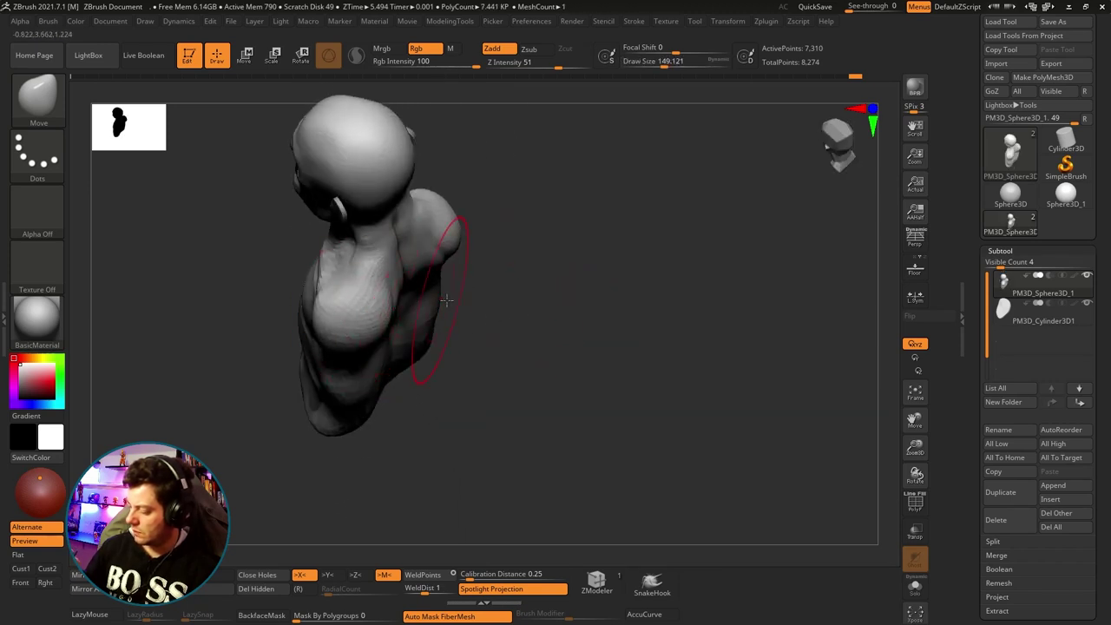
{"action": "mouse_move", "coordinate": [446, 299]}
{"action": "left_mouse_down"}
{"action": "mouse_move", "coordinate": [494, 223]}
{"action": "mouse_move", "coordinate": [524, 303]}
{"action": "mouse_move", "coordinate": [541, 305]}
{"action": "mouse_move", "coordinate": [512, 376]}
{"action": "mouse_move", "coordinate": [575, 270]}
{"action": "mouse_move", "coordinate": [476, 292]}
{"action": "mouse_move", "coordinate": [682, 292]}
{"action": "mouse_move", "coordinate": [634, 294]}
{"action": "left_mouse_up"}
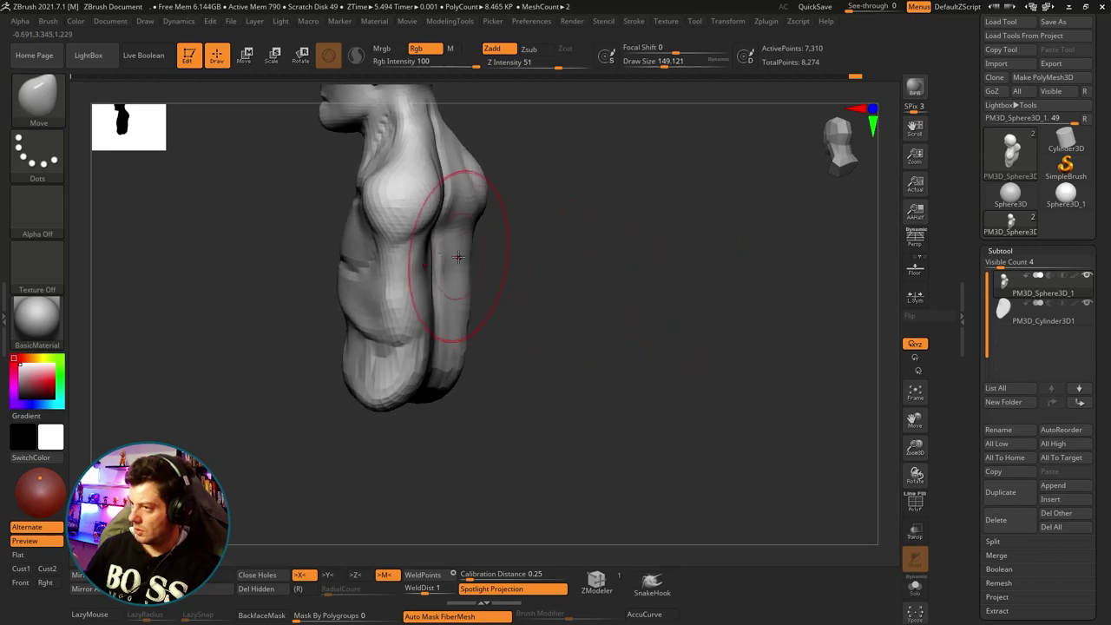
{"action": "mouse_move", "coordinate": [490, 228]}
{"action": "left_mouse_down"}
{"action": "mouse_move", "coordinate": [528, 231]}
{"action": "mouse_move", "coordinate": [430, 220]}
{"action": "left_mouse_up"}
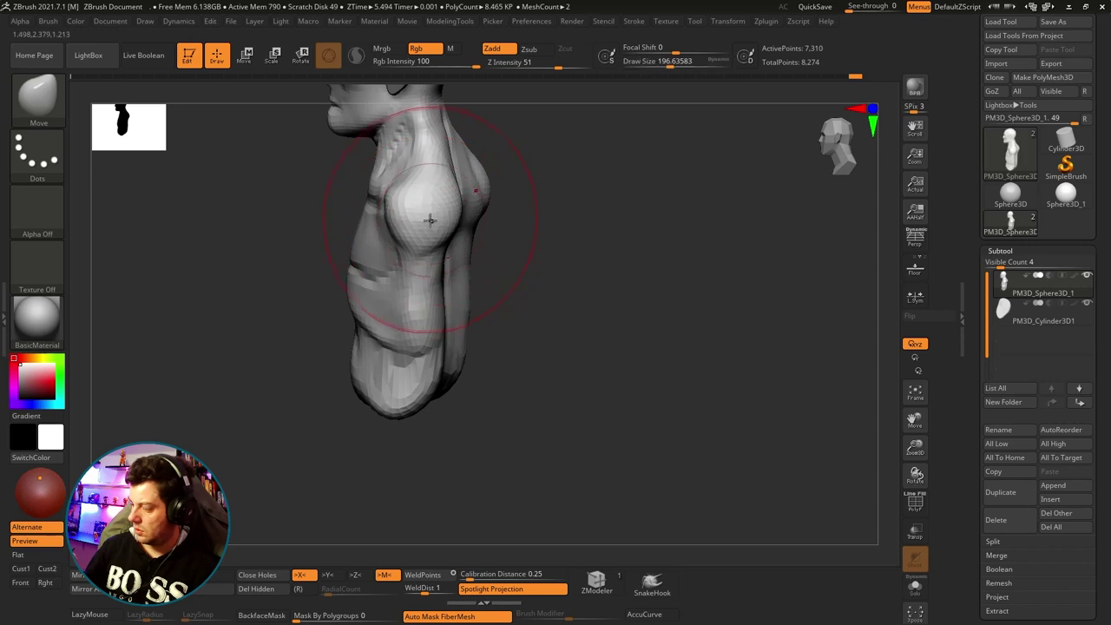
{"action": "left_click_drag", "start_coordinate": [521, 226], "coordinate": [410, 222]}
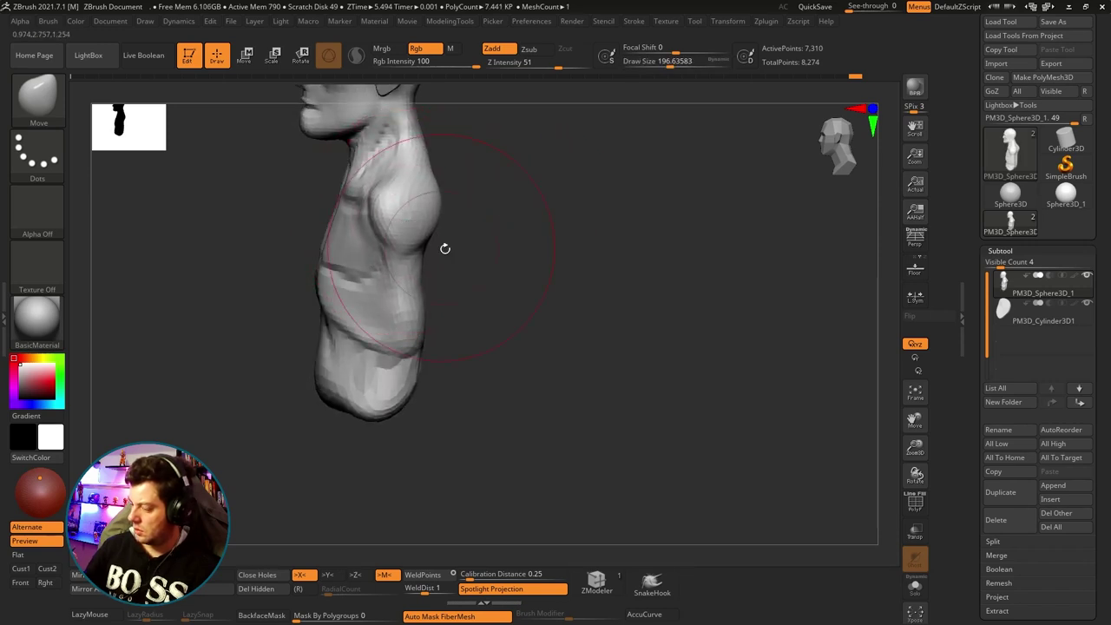
{"action": "left_click_drag", "start_coordinate": [444, 248], "coordinate": [459, 252]}
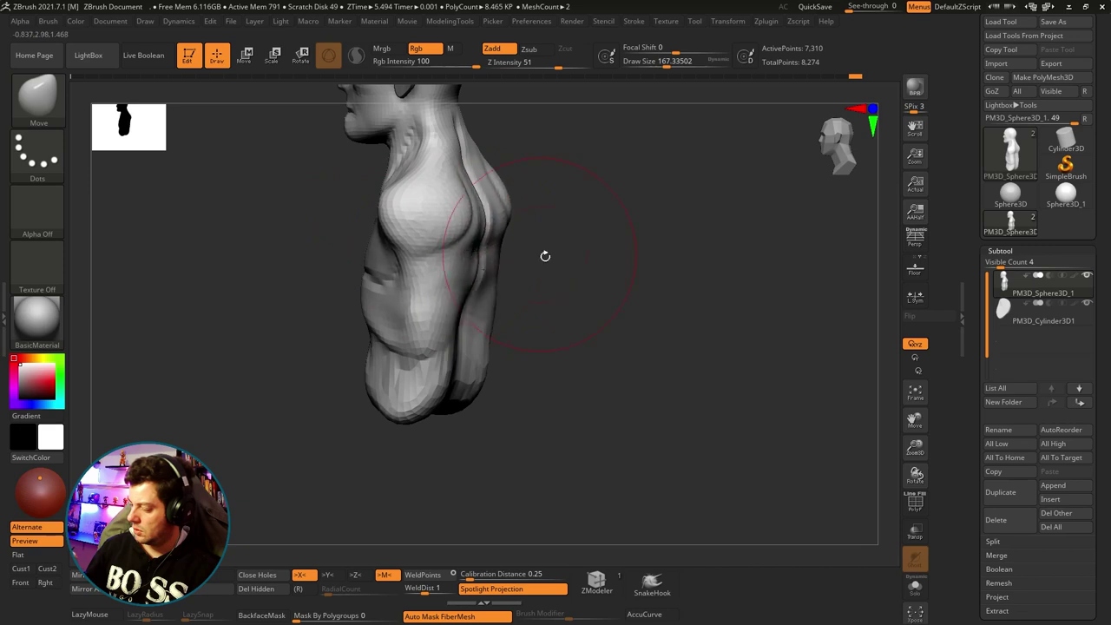
Turn to a three-quarter back view and lasso-mask the back shoulder area.
{"action": "mouse_move", "coordinate": [545, 256]}
{"action": "left_mouse_down"}
{"action": "mouse_move", "coordinate": [634, 229]}
{"action": "mouse_move", "coordinate": [487, 232]}
{"action": "mouse_move", "coordinate": [541, 223]}
{"action": "left_mouse_up"}
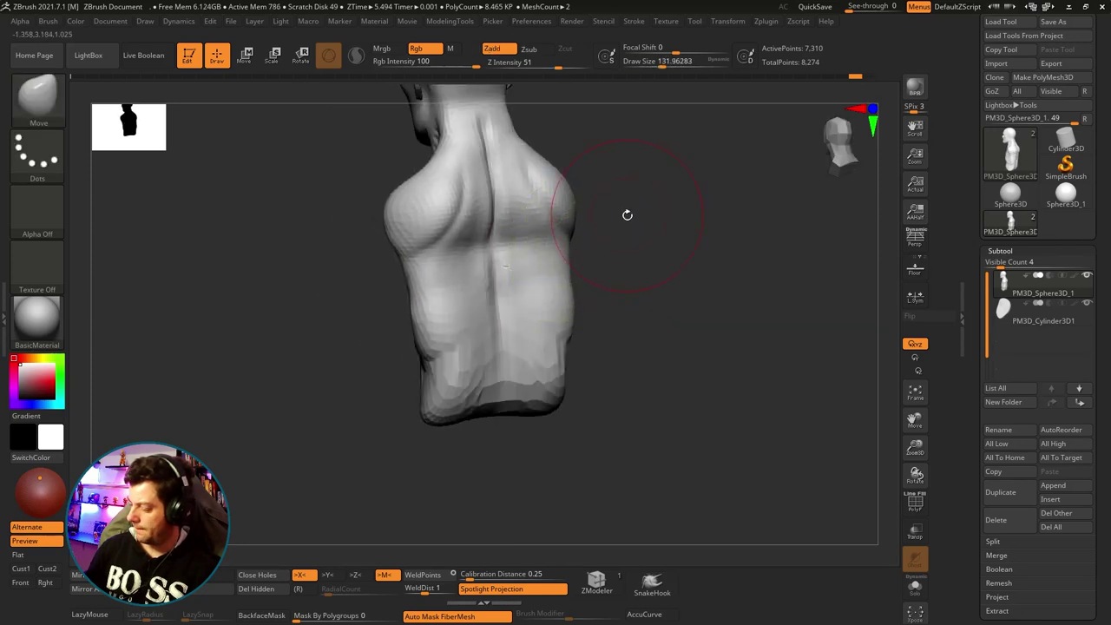
{"action": "left_click_drag", "start_coordinate": [627, 214], "coordinate": [475, 232]}
{"action": "mouse_move", "coordinate": [625, 200]}
{"action": "left_mouse_down"}
{"action": "mouse_move", "coordinate": [517, 221]}
{"action": "mouse_move", "coordinate": [470, 218]}
{"action": "mouse_move", "coordinate": [596, 194]}
{"action": "left_mouse_up"}
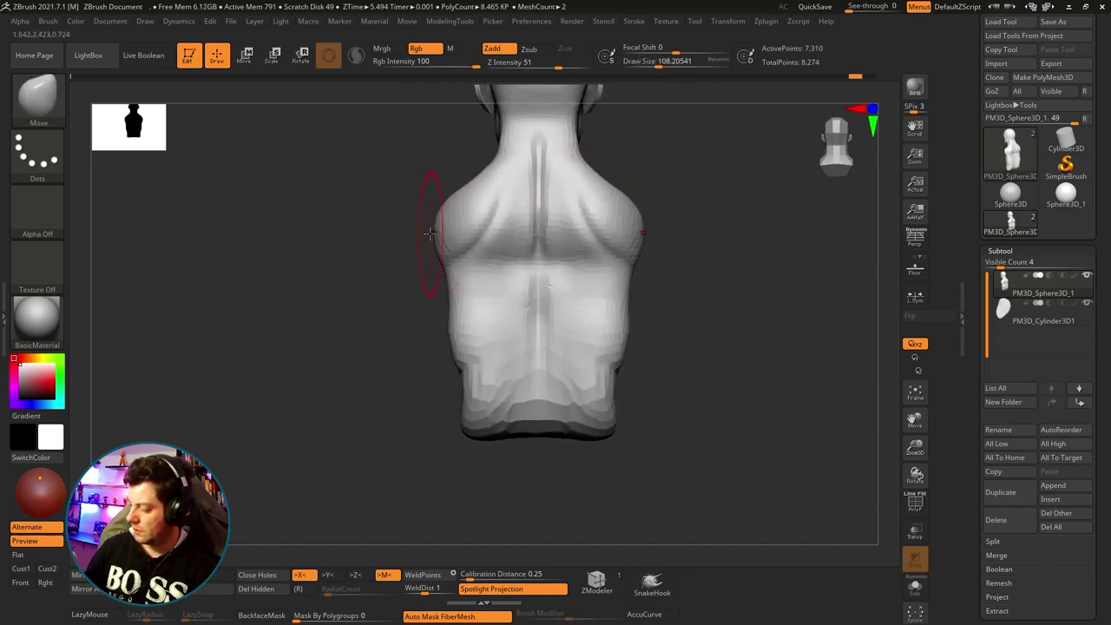
{"action": "mouse_move", "coordinate": [389, 235]}
{"action": "left_mouse_down"}
{"action": "mouse_move", "coordinate": [770, 179]}
{"action": "mouse_move", "coordinate": [568, 211]}
{"action": "left_mouse_up"}
{"action": "left_click_drag", "start_coordinate": [386, 208], "coordinate": [469, 143], "text": "ctrl"}
{"action": "mouse_move", "coordinate": [491, 189]}
{"action": "left_mouse_down", "text": "ctrl"}
{"action": "mouse_move", "coordinate": [424, 220]}
{"action": "mouse_move", "coordinate": [404, 290]}
{"action": "left_mouse_up", "text": "ctrl"}
Add a second lasso mask region on the back and set the brush size to about 149.
{"action": "left_click_drag", "start_coordinate": [414, 228], "coordinate": [425, 193], "text": "ctrl"}
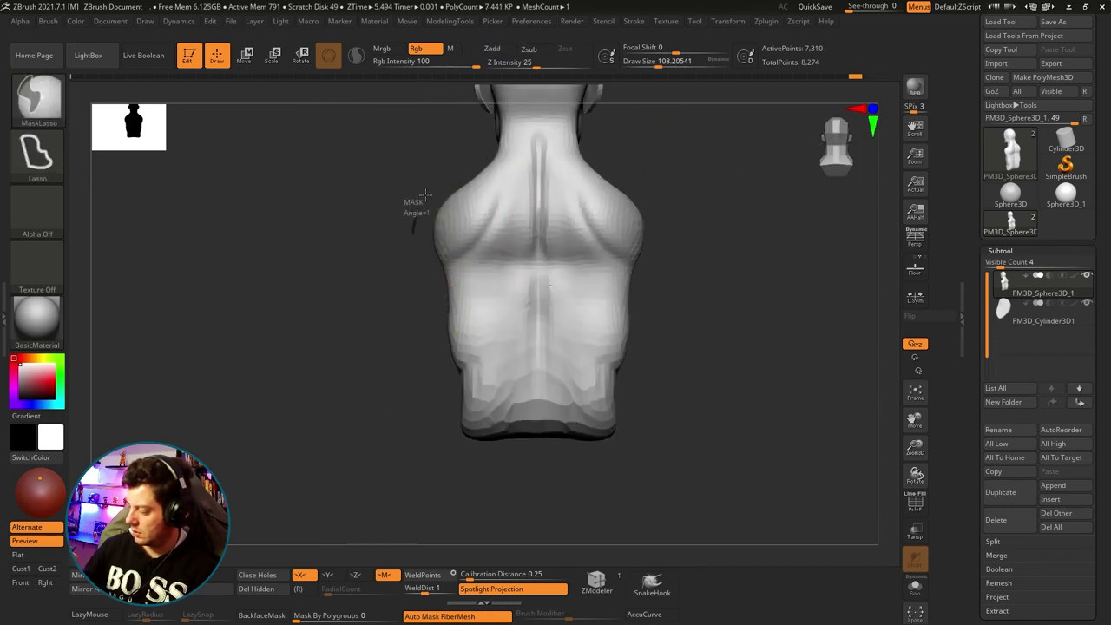
{"action": "mouse_move", "coordinate": [449, 247]}
{"action": "left_mouse_down", "text": "ctrl"}
{"action": "mouse_move", "coordinate": [390, 339]}
{"action": "mouse_move", "coordinate": [498, 326]}
{"action": "mouse_move", "coordinate": [510, 307]}
{"action": "mouse_move", "coordinate": [483, 313]}
{"action": "mouse_move", "coordinate": [492, 306]}
{"action": "mouse_move", "coordinate": [394, 276]}
{"action": "left_mouse_up", "text": "ctrl"}
{"action": "key", "text": "ctrl"}
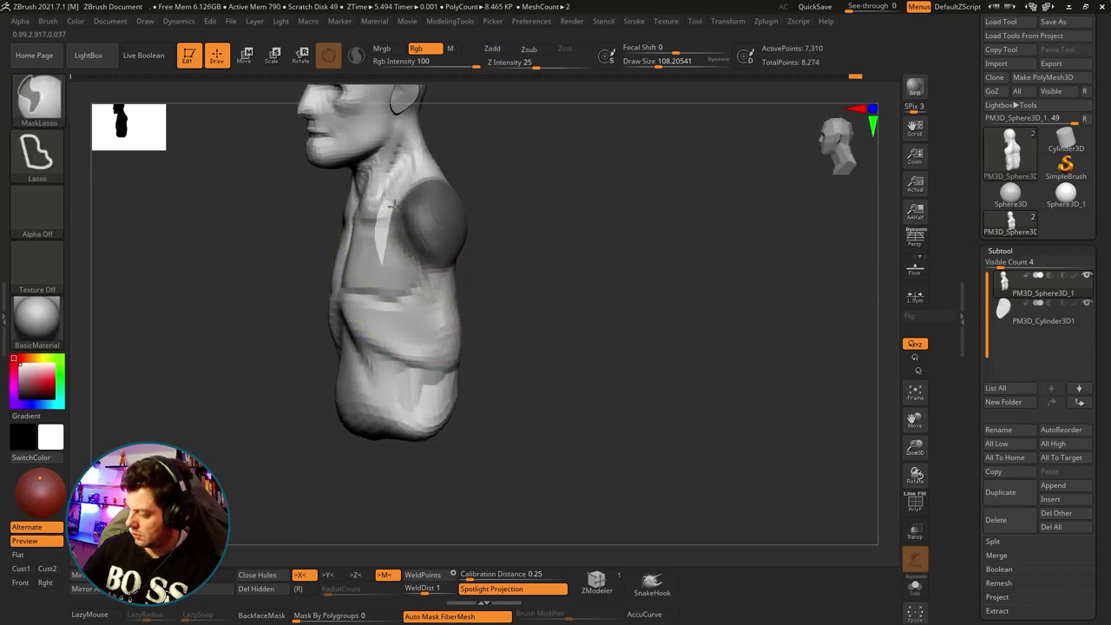
{"action": "mouse_move", "coordinate": [521, 298]}
{"action": "left_mouse_down"}
{"action": "mouse_move", "coordinate": [464, 299]}
{"action": "mouse_move", "coordinate": [509, 268]}
{"action": "mouse_move", "coordinate": [628, 269]}
{"action": "mouse_move", "coordinate": [623, 236]}
{"action": "mouse_move", "coordinate": [544, 246]}
{"action": "left_mouse_up"}
{"action": "key", "text": "s"}
{"action": "mouse_move", "coordinate": [484, 206]}
{"action": "left_mouse_down"}
{"action": "mouse_move", "coordinate": [508, 224]}
{"action": "mouse_move", "coordinate": [489, 226]}
{"action": "left_mouse_up"}
{"action": "key", "text": "bracketleft"}
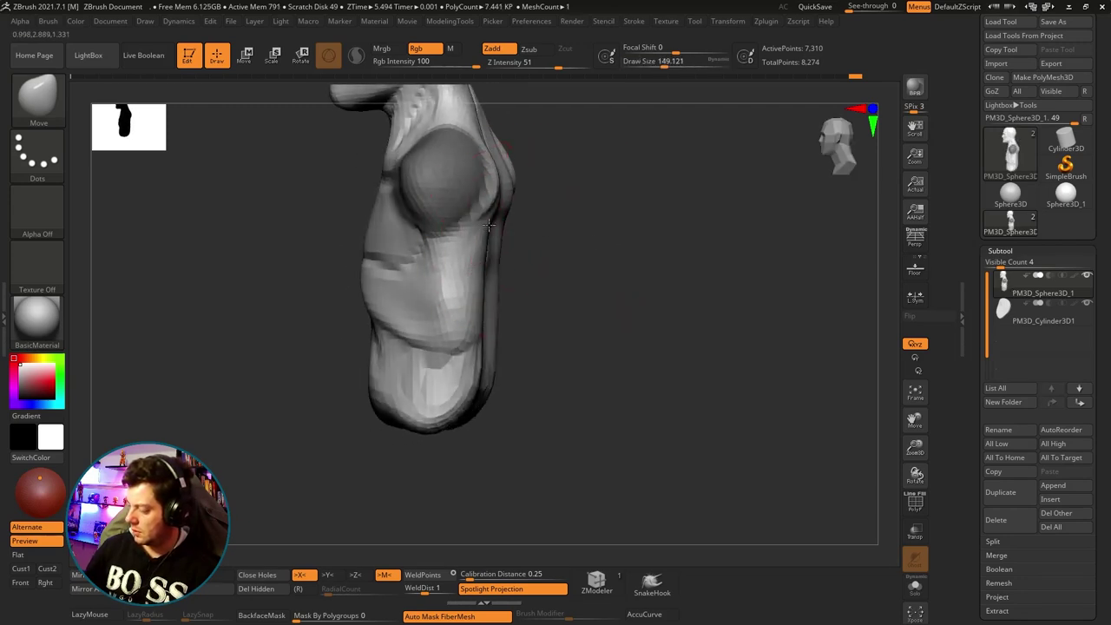
Reshape the torso's side and back contours, checking them from back, side and front-side angles.
{"action": "left_click_drag", "start_coordinate": [564, 226], "coordinate": [495, 182]}
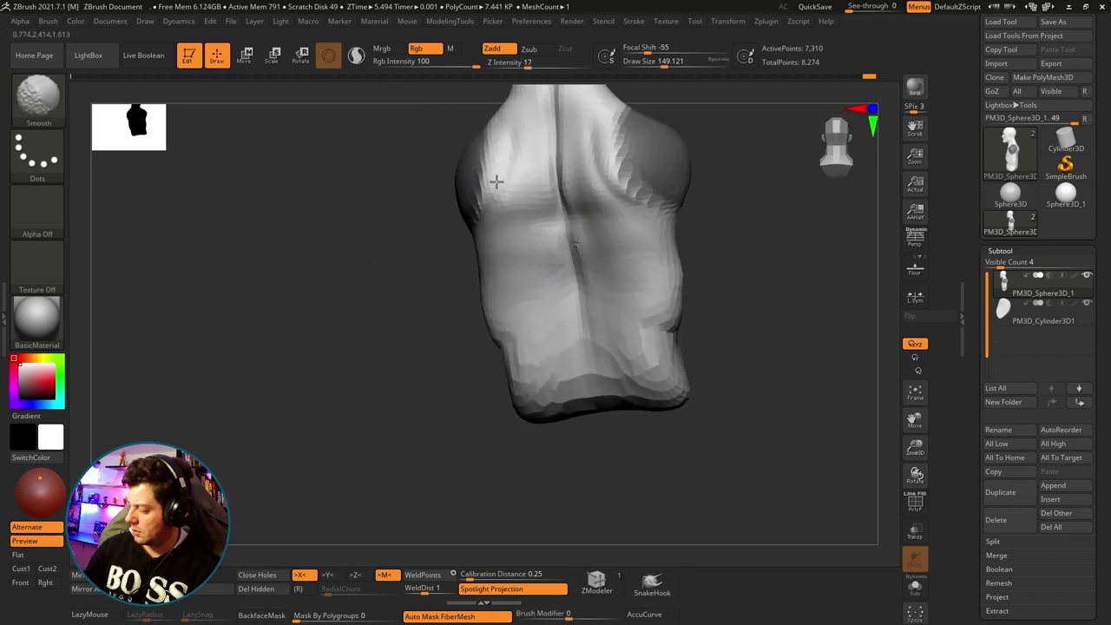
{"action": "mouse_move", "coordinate": [435, 322]}
{"action": "left_mouse_down"}
{"action": "mouse_move", "coordinate": [501, 298]}
{"action": "mouse_move", "coordinate": [482, 292]}
{"action": "left_mouse_up"}
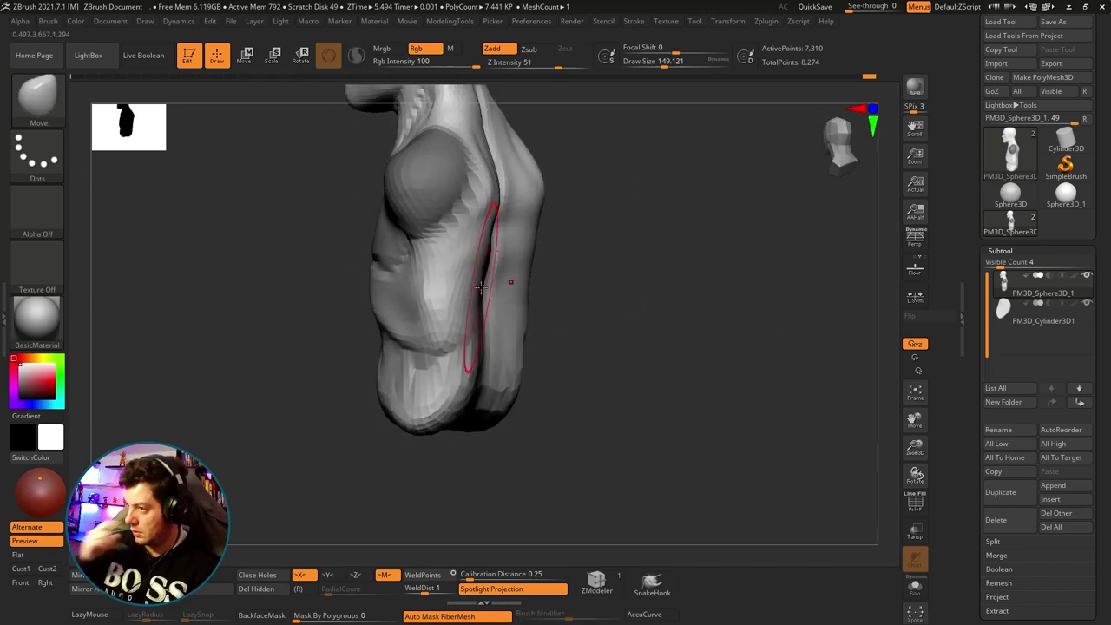
{"action": "mouse_move", "coordinate": [573, 286]}
{"action": "left_mouse_down"}
{"action": "mouse_move", "coordinate": [555, 261]}
{"action": "mouse_move", "coordinate": [559, 211]}
{"action": "left_mouse_up"}
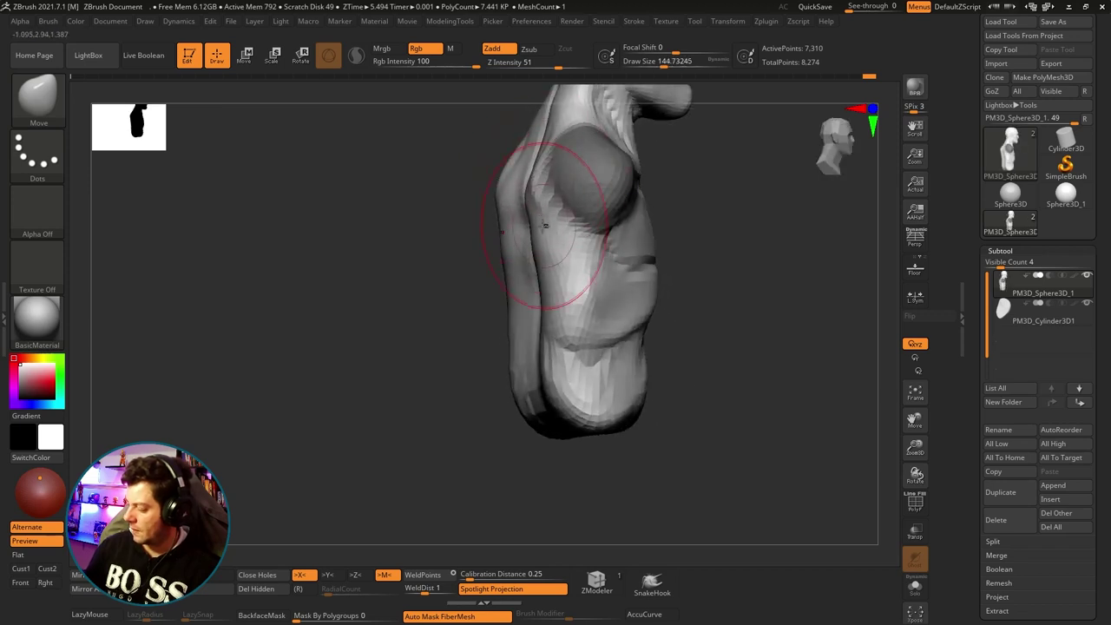
{"action": "left_click_drag", "start_coordinate": [664, 296], "coordinate": [659, 279]}
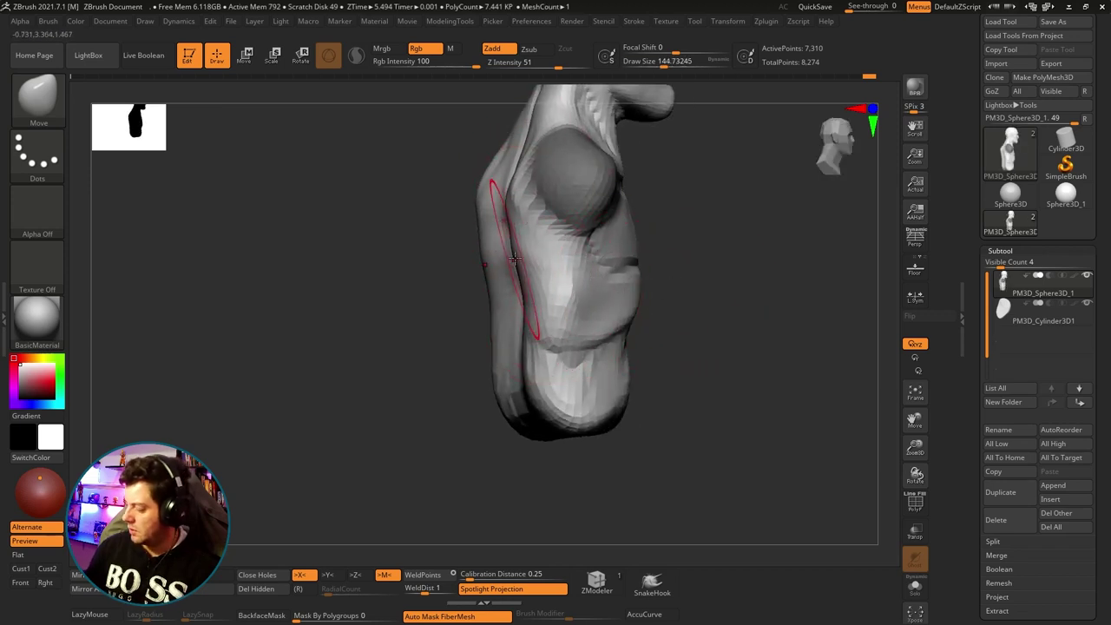
{"action": "left_click_drag", "start_coordinate": [527, 246], "coordinate": [511, 190]}
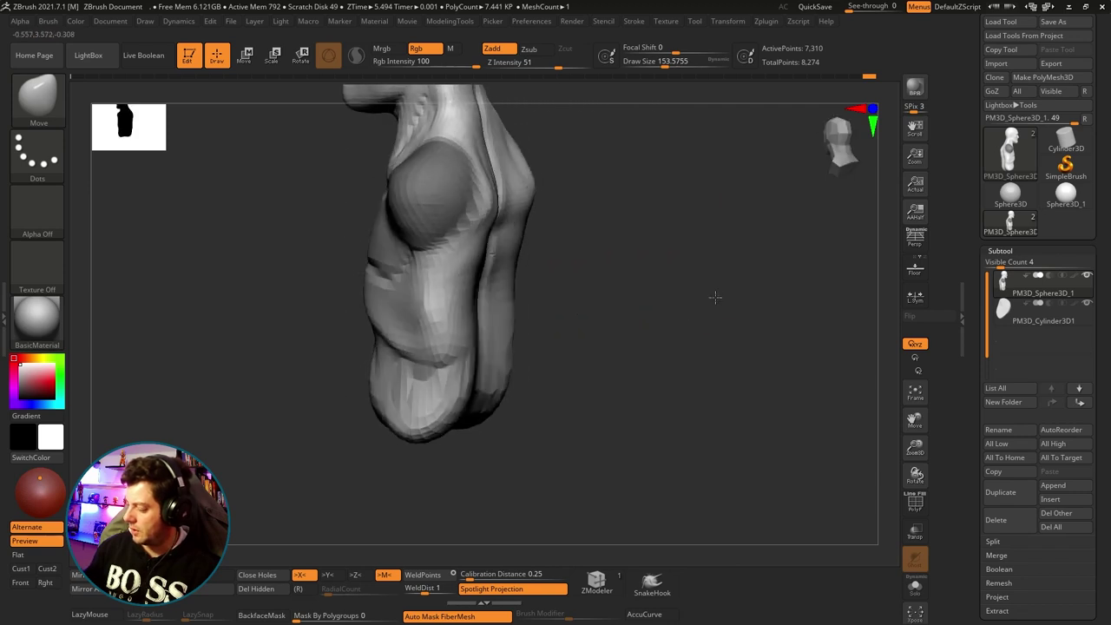
{"action": "mouse_move", "coordinate": [607, 158]}
{"action": "left_mouse_down", "text": "alt"}
{"action": "mouse_move", "coordinate": [593, 235]}
{"action": "mouse_move", "coordinate": [536, 236]}
{"action": "left_mouse_up", "text": "alt"}
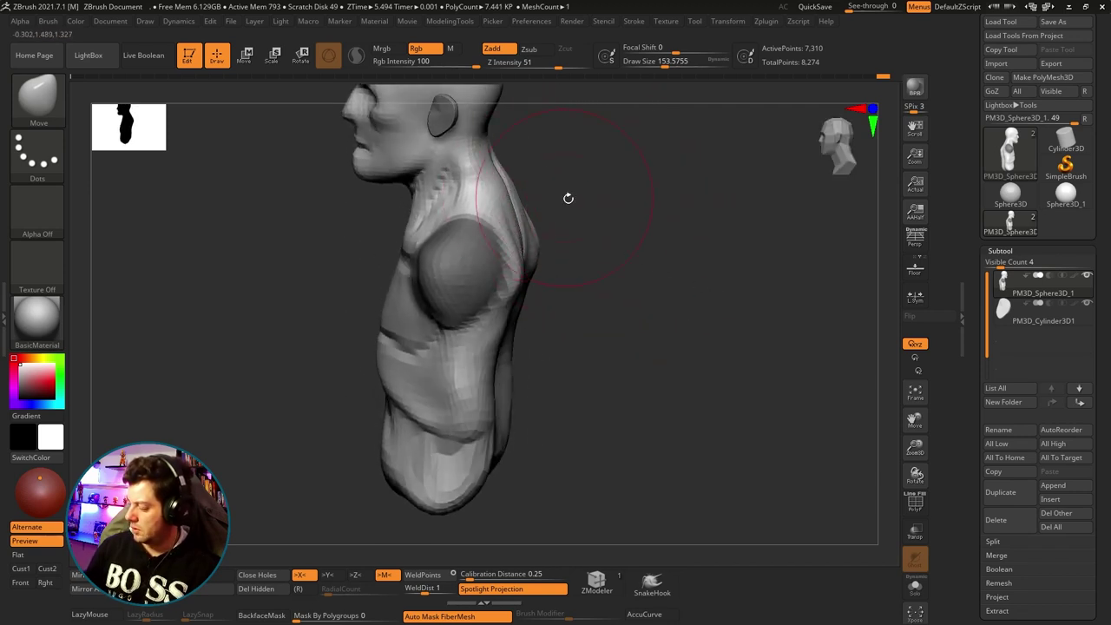
{"action": "mouse_move", "coordinate": [568, 198]}
{"action": "left_mouse_down"}
{"action": "mouse_move", "coordinate": [558, 168]}
{"action": "mouse_move", "coordinate": [517, 231]}
{"action": "left_mouse_up"}
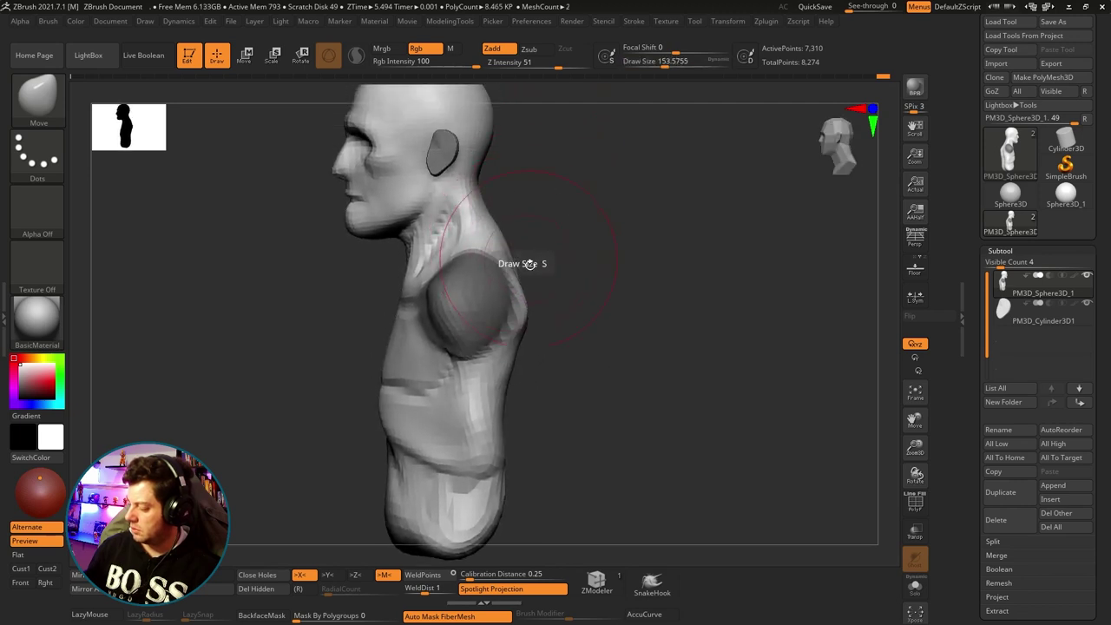
{"action": "mouse_move", "coordinate": [527, 319]}
{"action": "left_mouse_down"}
{"action": "mouse_move", "coordinate": [522, 272]}
{"action": "mouse_move", "coordinate": [579, 274]}
{"action": "mouse_move", "coordinate": [590, 248]}
{"action": "mouse_move", "coordinate": [519, 235]}
{"action": "left_mouse_up"}
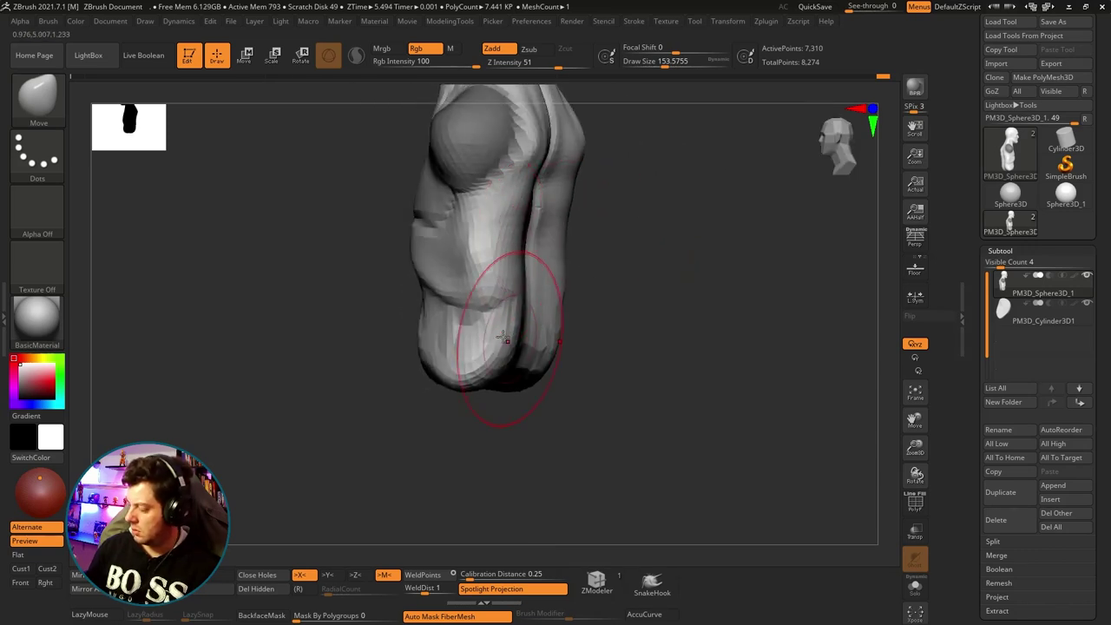
{"action": "left_click_drag", "start_coordinate": [610, 385], "coordinate": [531, 358]}
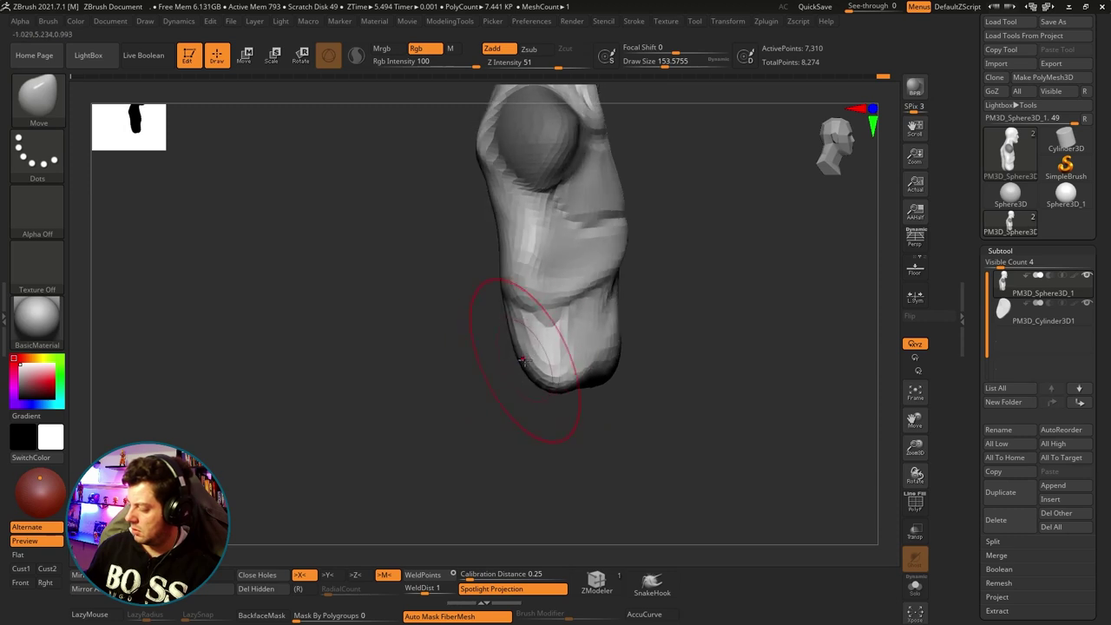
{"action": "left_click_drag", "start_coordinate": [609, 408], "coordinate": [508, 359]}
{"action": "mouse_move", "coordinate": [583, 285]}
{"action": "left_mouse_down"}
{"action": "mouse_move", "coordinate": [576, 275]}
{"action": "mouse_move", "coordinate": [631, 235]}
{"action": "mouse_move", "coordinate": [608, 235]}
{"action": "mouse_move", "coordinate": [660, 233]}
{"action": "mouse_move", "coordinate": [644, 216]}
{"action": "left_mouse_up"}
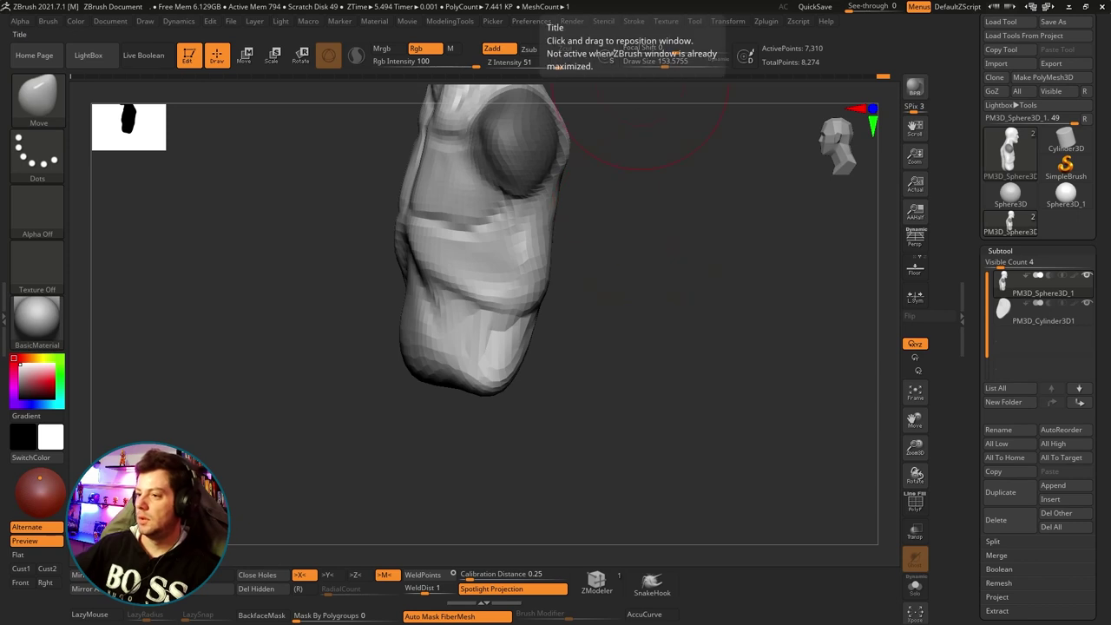
{"action": "left_click_drag", "start_coordinate": [726, 291], "coordinate": [712, 280]}
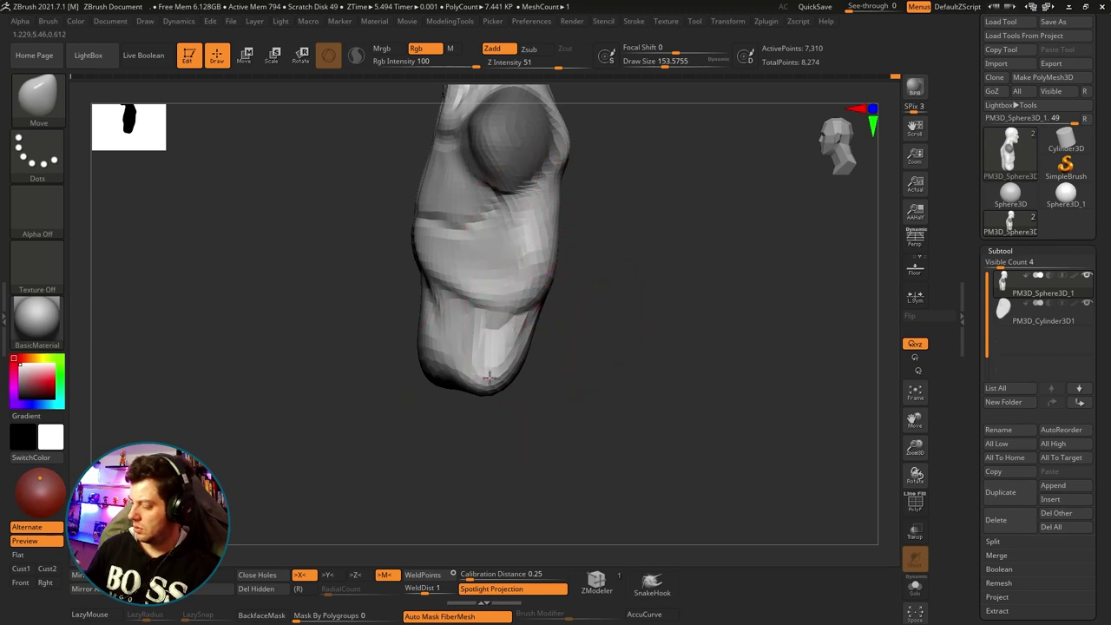
{"action": "mouse_move", "coordinate": [555, 332]}
{"action": "left_mouse_down"}
{"action": "mouse_move", "coordinate": [625, 310]}
{"action": "mouse_move", "coordinate": [603, 317]}
{"action": "mouse_move", "coordinate": [602, 278]}
{"action": "mouse_move", "coordinate": [596, 287]}
{"action": "mouse_move", "coordinate": [621, 276]}
{"action": "mouse_move", "coordinate": [616, 260]}
{"action": "mouse_move", "coordinate": [486, 217]}
{"action": "left_mouse_up"}
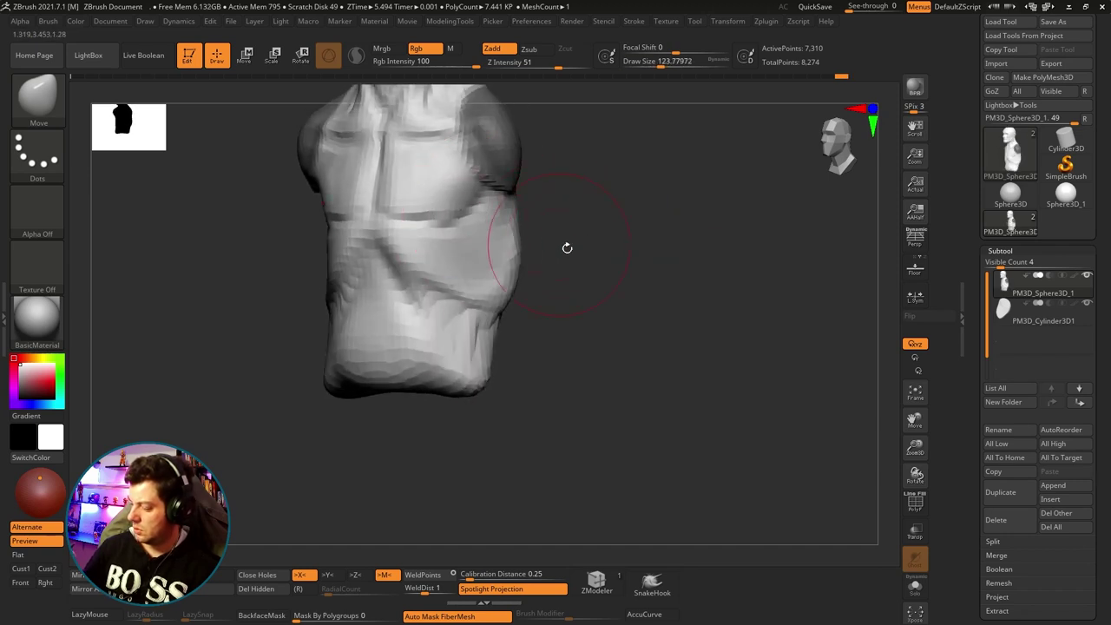
{"action": "left_click_drag", "start_coordinate": [567, 248], "coordinate": [556, 261]}
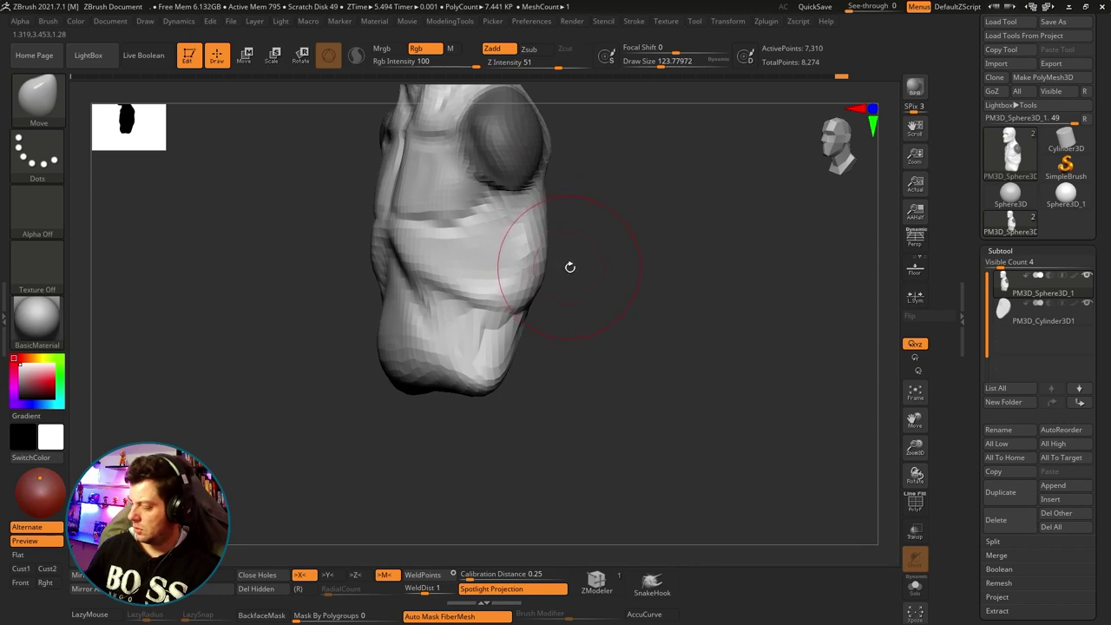
{"action": "mouse_move", "coordinate": [571, 266]}
{"action": "left_mouse_down"}
{"action": "mouse_move", "coordinate": [613, 266]}
{"action": "mouse_move", "coordinate": [471, 186]}
{"action": "left_mouse_up"}
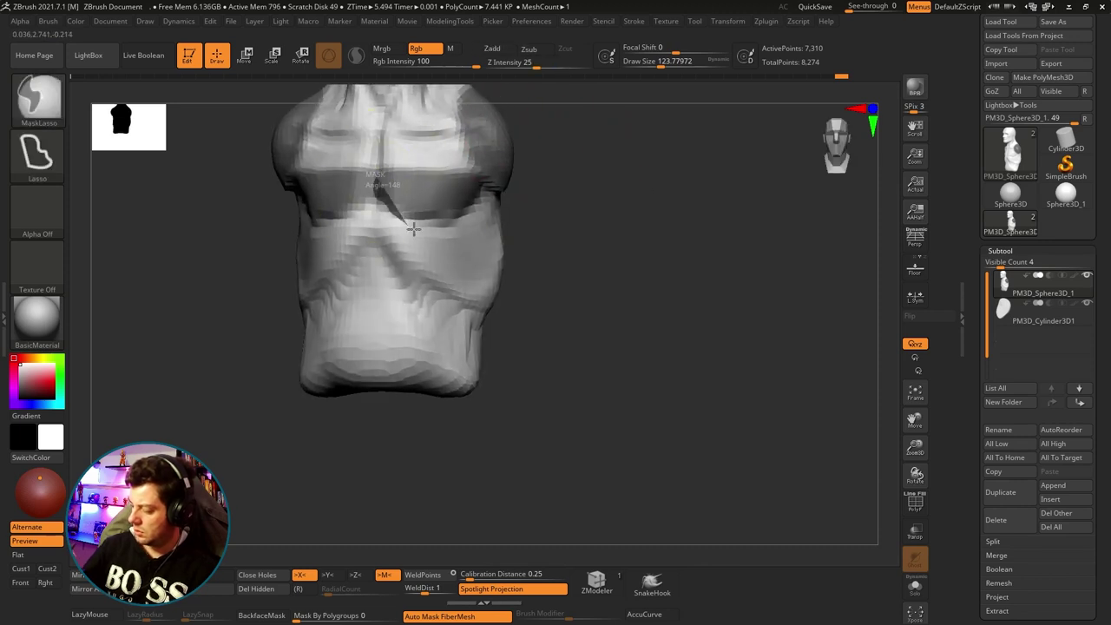
{"action": "left_click_drag", "start_coordinate": [555, 226], "coordinate": [632, 238]}
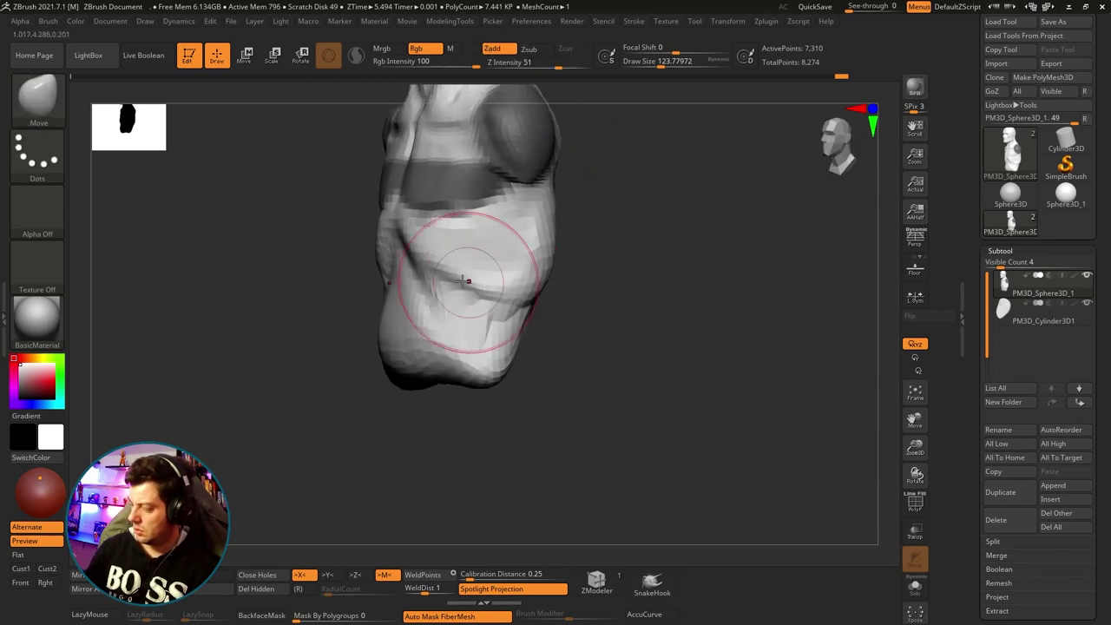
{"action": "left_click_drag", "start_coordinate": [582, 272], "coordinate": [469, 265]}
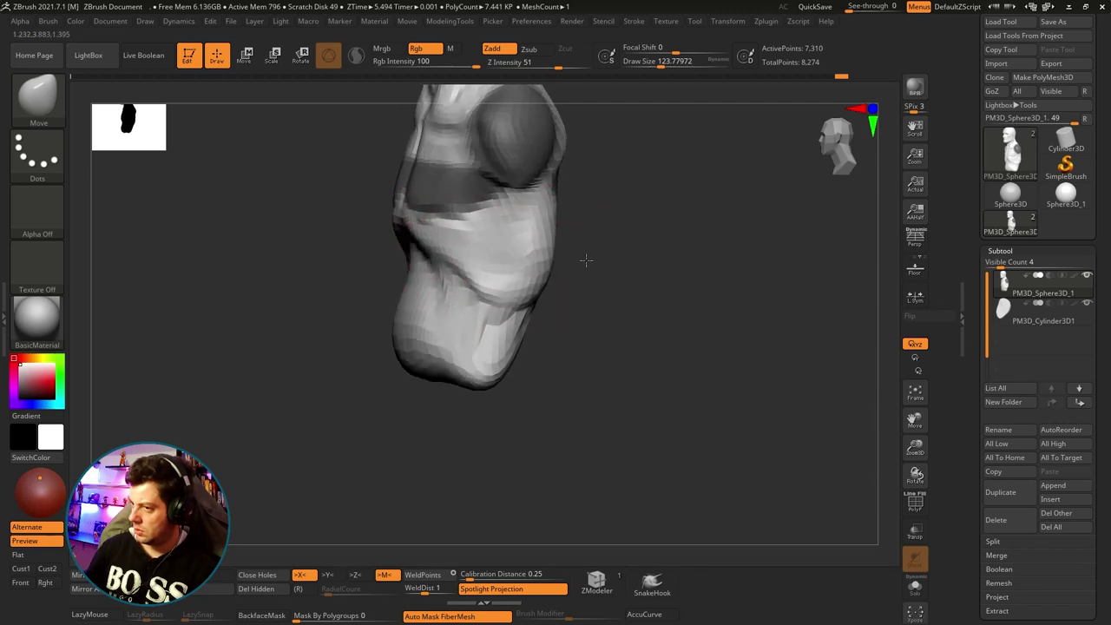
{"action": "mouse_move", "coordinate": [588, 261]}
{"action": "left_mouse_down"}
{"action": "mouse_move", "coordinate": [460, 278]}
{"action": "mouse_move", "coordinate": [617, 277]}
{"action": "mouse_move", "coordinate": [573, 272]}
{"action": "left_mouse_up"}
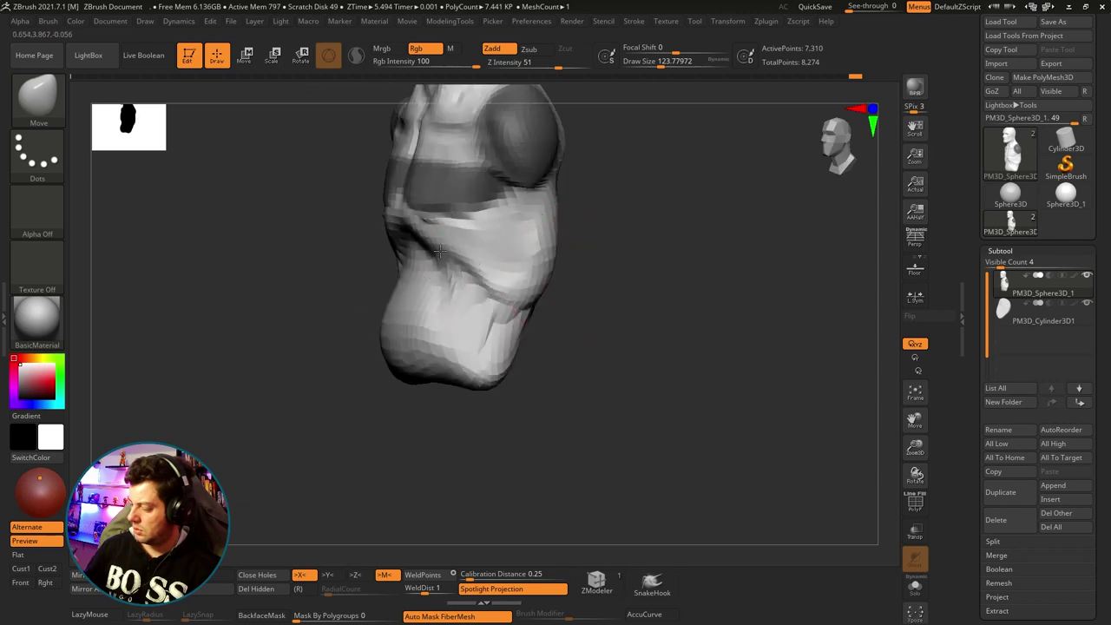
{"action": "left_click_drag", "start_coordinate": [440, 251], "coordinate": [491, 295]}
{"action": "mouse_move", "coordinate": [595, 307]}
{"action": "left_mouse_down"}
{"action": "mouse_move", "coordinate": [567, 290]}
{"action": "mouse_move", "coordinate": [596, 294]}
{"action": "mouse_move", "coordinate": [527, 289]}
{"action": "left_mouse_up"}
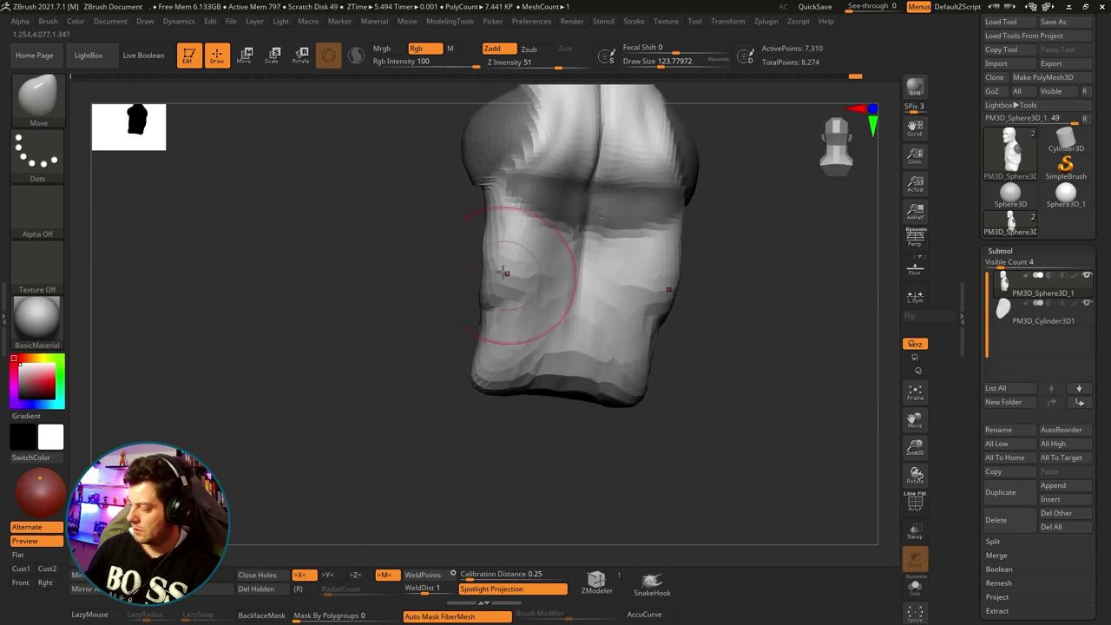
{"action": "mouse_move", "coordinate": [483, 248]}
{"action": "left_mouse_down"}
{"action": "mouse_move", "coordinate": [496, 329]}
{"action": "mouse_move", "coordinate": [521, 325]}
{"action": "mouse_move", "coordinate": [479, 275]}
{"action": "left_mouse_up"}
{"action": "mouse_move", "coordinate": [552, 285]}
{"action": "left_mouse_down"}
{"action": "mouse_move", "coordinate": [565, 298]}
{"action": "mouse_move", "coordinate": [513, 266]}
{"action": "mouse_move", "coordinate": [470, 263]}
{"action": "mouse_move", "coordinate": [493, 263]}
{"action": "mouse_move", "coordinate": [472, 251]}
{"action": "left_mouse_up"}
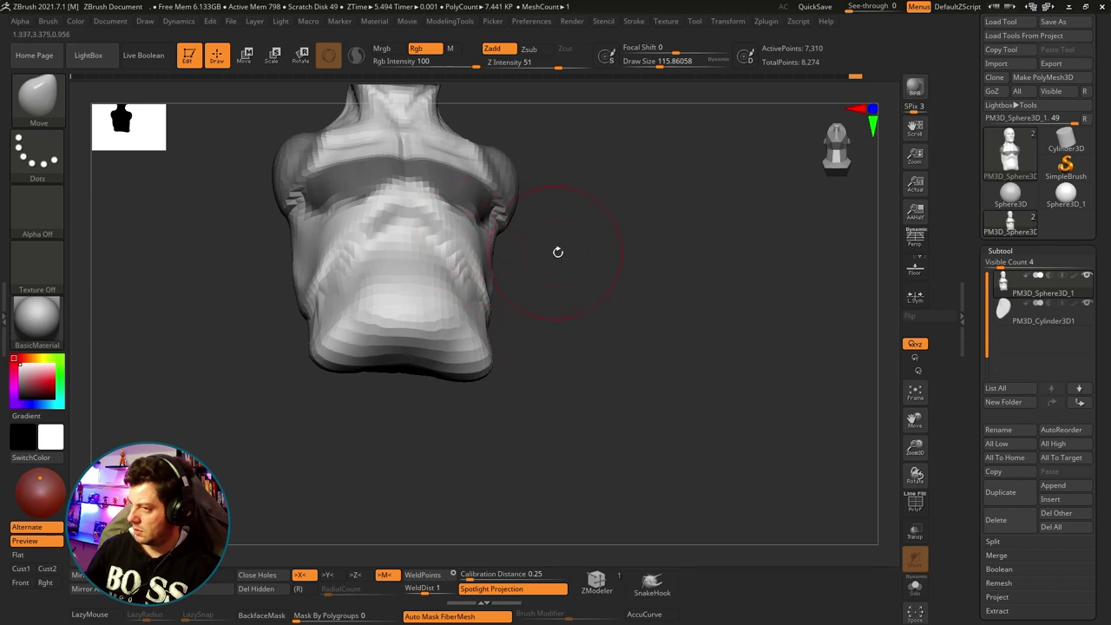
{"action": "mouse_move", "coordinate": [559, 252]}
{"action": "left_mouse_down"}
{"action": "mouse_move", "coordinate": [547, 266]}
{"action": "mouse_move", "coordinate": [468, 233]}
{"action": "mouse_move", "coordinate": [481, 310]}
{"action": "left_mouse_up"}
{"action": "mouse_move", "coordinate": [599, 295]}
{"action": "left_mouse_down"}
{"action": "mouse_move", "coordinate": [646, 293]}
{"action": "mouse_move", "coordinate": [657, 236]}
{"action": "mouse_move", "coordinate": [633, 293]}
{"action": "mouse_move", "coordinate": [647, 338]}
{"action": "mouse_move", "coordinate": [678, 259]}
{"action": "mouse_move", "coordinate": [645, 263]}
{"action": "mouse_move", "coordinate": [688, 260]}
{"action": "mouse_move", "coordinate": [642, 248]}
{"action": "left_mouse_up"}
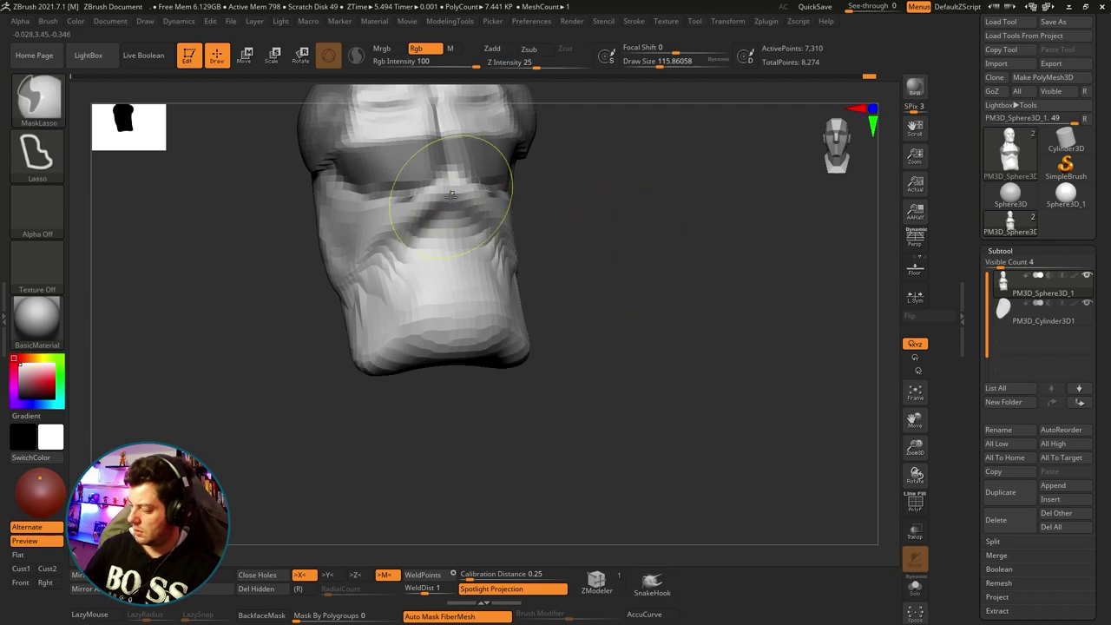
Shrink the brush with [ and make finer pushes along the torso's lower edge, checking several angles.
{"action": "mouse_move", "coordinate": [451, 194]}
{"action": "left_mouse_down"}
{"action": "mouse_move", "coordinate": [642, 230]}
{"action": "mouse_move", "coordinate": [613, 235]}
{"action": "mouse_move", "coordinate": [616, 224]}
{"action": "mouse_move", "coordinate": [486, 191]}
{"action": "left_mouse_up"}
{"action": "mouse_move", "coordinate": [642, 226]}
{"action": "left_mouse_down"}
{"action": "mouse_move", "coordinate": [660, 260]}
{"action": "mouse_move", "coordinate": [615, 248]}
{"action": "mouse_move", "coordinate": [531, 263]}
{"action": "mouse_move", "coordinate": [702, 298]}
{"action": "mouse_move", "coordinate": [582, 265]}
{"action": "mouse_move", "coordinate": [444, 251]}
{"action": "mouse_move", "coordinate": [565, 248]}
{"action": "left_mouse_up"}
{"action": "key", "text": "bracketleft"}
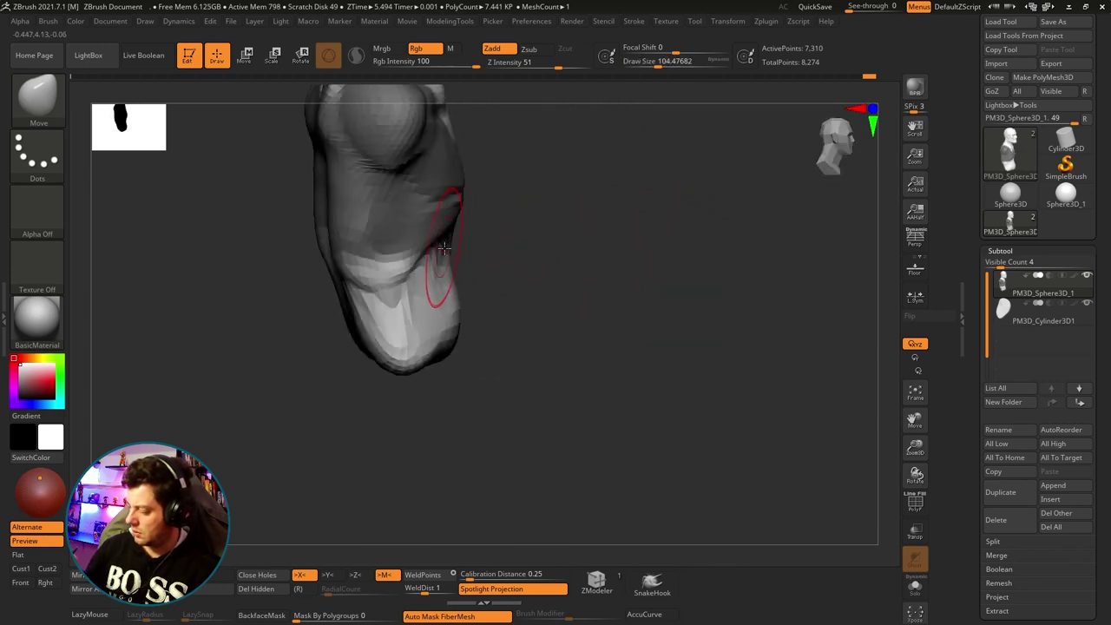
{"action": "mouse_move", "coordinate": [434, 269]}
{"action": "left_mouse_down"}
{"action": "mouse_move", "coordinate": [389, 261]}
{"action": "mouse_move", "coordinate": [388, 297]}
{"action": "mouse_move", "coordinate": [638, 266]}
{"action": "mouse_move", "coordinate": [605, 287]}
{"action": "left_mouse_up"}
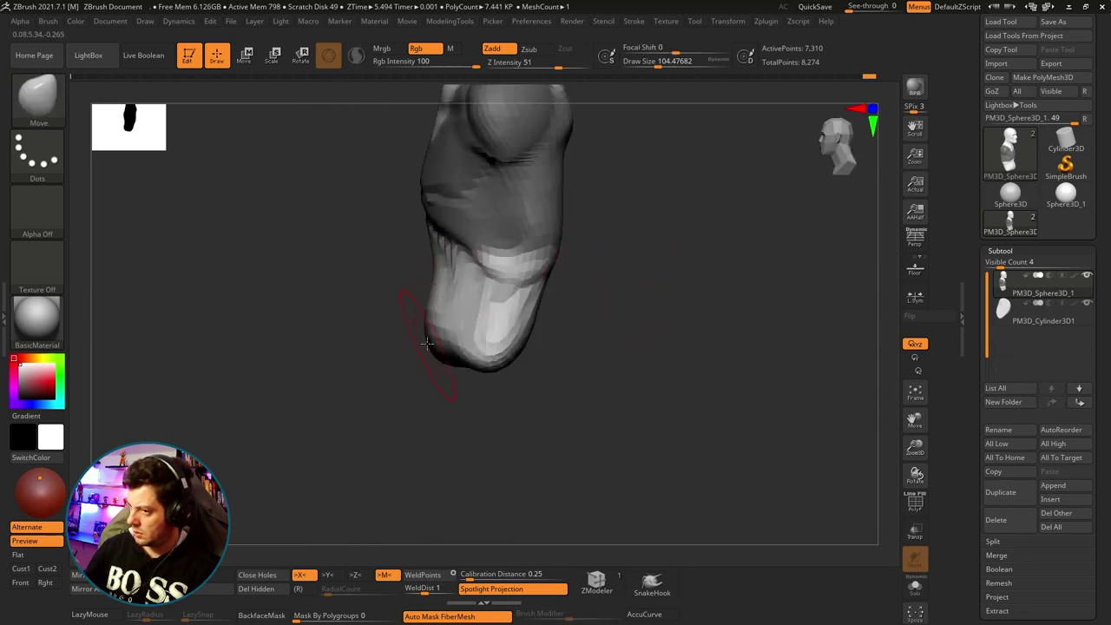
{"action": "mouse_move", "coordinate": [495, 369]}
{"action": "left_mouse_down"}
{"action": "mouse_move", "coordinate": [556, 389]}
{"action": "mouse_move", "coordinate": [408, 321]}
{"action": "mouse_move", "coordinate": [408, 398]}
{"action": "mouse_move", "coordinate": [454, 377]}
{"action": "left_mouse_up"}
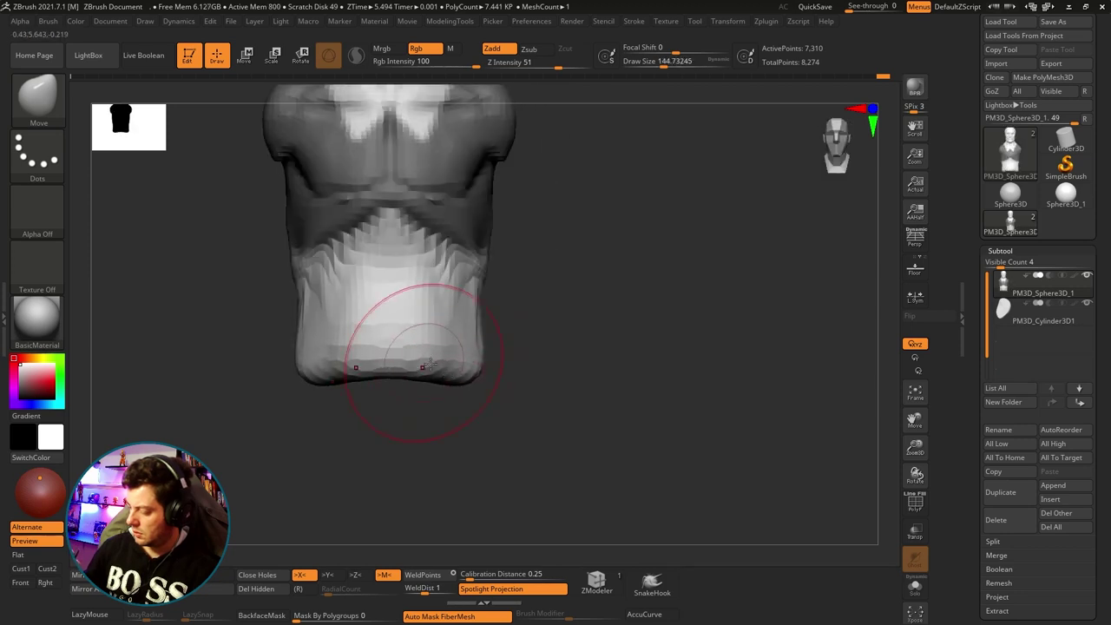
{"action": "mouse_move", "coordinate": [397, 348]}
{"action": "left_mouse_down"}
{"action": "mouse_move", "coordinate": [416, 334]}
{"action": "mouse_move", "coordinate": [411, 327]}
{"action": "left_mouse_up"}
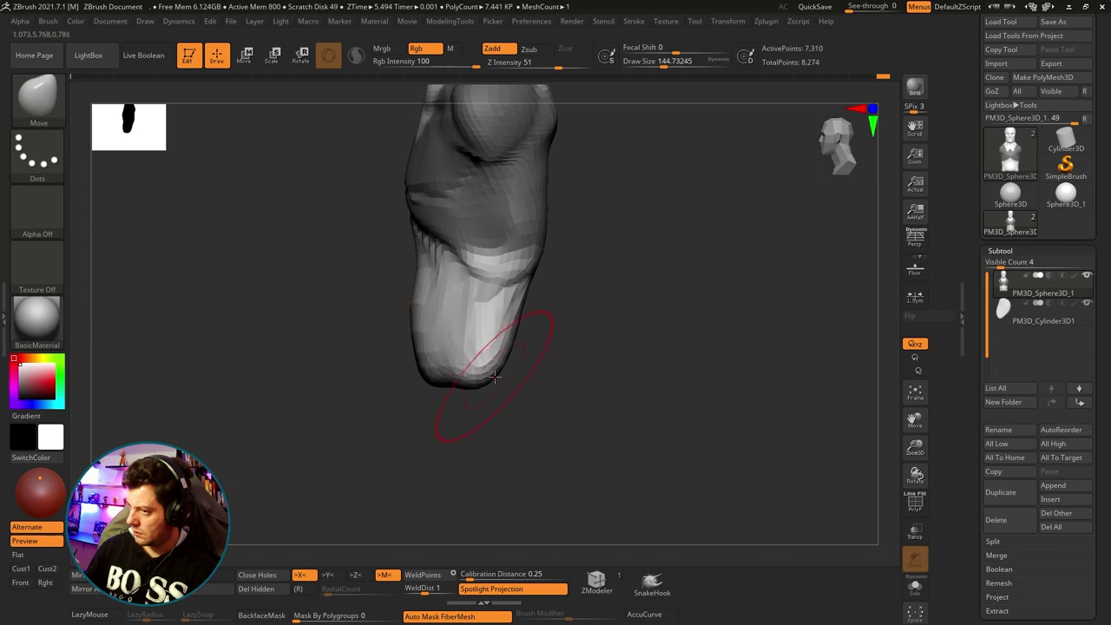
{"action": "mouse_move", "coordinate": [509, 381]}
{"action": "left_mouse_down"}
{"action": "mouse_move", "coordinate": [629, 359]}
{"action": "mouse_move", "coordinate": [553, 458]}
{"action": "mouse_move", "coordinate": [708, 459]}
{"action": "mouse_move", "coordinate": [608, 292]}
{"action": "mouse_move", "coordinate": [645, 348]}
{"action": "mouse_move", "coordinate": [667, 305]}
{"action": "mouse_move", "coordinate": [707, 303]}
{"action": "mouse_move", "coordinate": [657, 313]}
{"action": "mouse_move", "coordinate": [521, 261]}
{"action": "mouse_move", "coordinate": [619, 311]}
{"action": "mouse_move", "coordinate": [590, 307]}
{"action": "mouse_move", "coordinate": [646, 313]}
{"action": "left_mouse_up"}
Show the head with the full bust again, orbit around it, and return to the front view.
{"action": "key", "text": "f"}
{"action": "mouse_move", "coordinate": [677, 275]}
{"action": "left_mouse_down"}
{"action": "mouse_move", "coordinate": [635, 305]}
{"action": "mouse_move", "coordinate": [544, 304]}
{"action": "mouse_move", "coordinate": [557, 291]}
{"action": "left_mouse_up"}
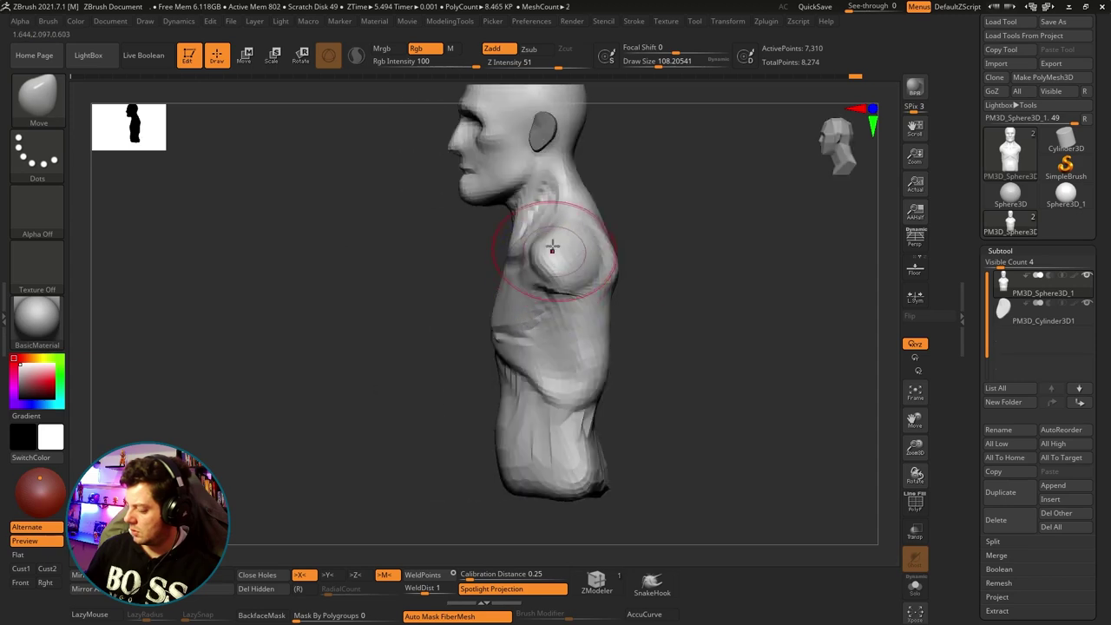
{"action": "mouse_move", "coordinate": [643, 308]}
{"action": "left_mouse_down"}
{"action": "mouse_move", "coordinate": [606, 314]}
{"action": "mouse_move", "coordinate": [724, 266]}
{"action": "mouse_move", "coordinate": [641, 280]}
{"action": "mouse_move", "coordinate": [684, 275]}
{"action": "mouse_move", "coordinate": [665, 261]}
{"action": "left_mouse_up"}
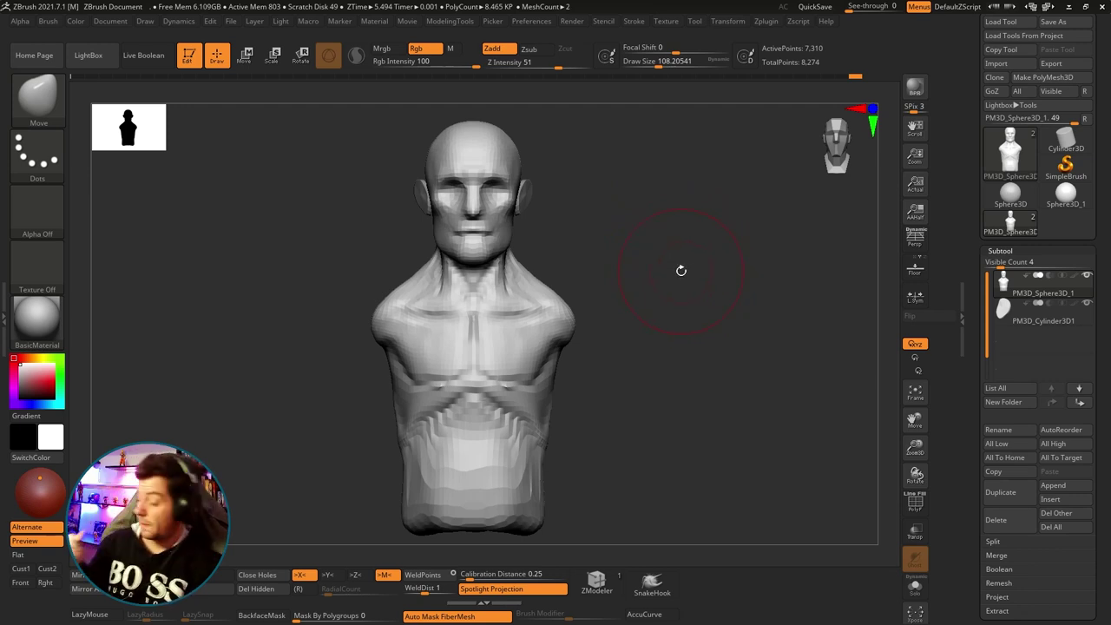
{"action": "mouse_move", "coordinate": [682, 271]}
{"action": "left_mouse_down"}
{"action": "mouse_move", "coordinate": [712, 307]}
{"action": "mouse_move", "coordinate": [717, 256]}
{"action": "mouse_move", "coordinate": [707, 266]}
{"action": "mouse_move", "coordinate": [842, 80]}
{"action": "mouse_move", "coordinate": [39, 97]}
{"action": "mouse_move", "coordinate": [547, 92]}
{"action": "mouse_move", "coordinate": [789, 111]}
{"action": "mouse_move", "coordinate": [897, 141]}
{"action": "left_mouse_up"}
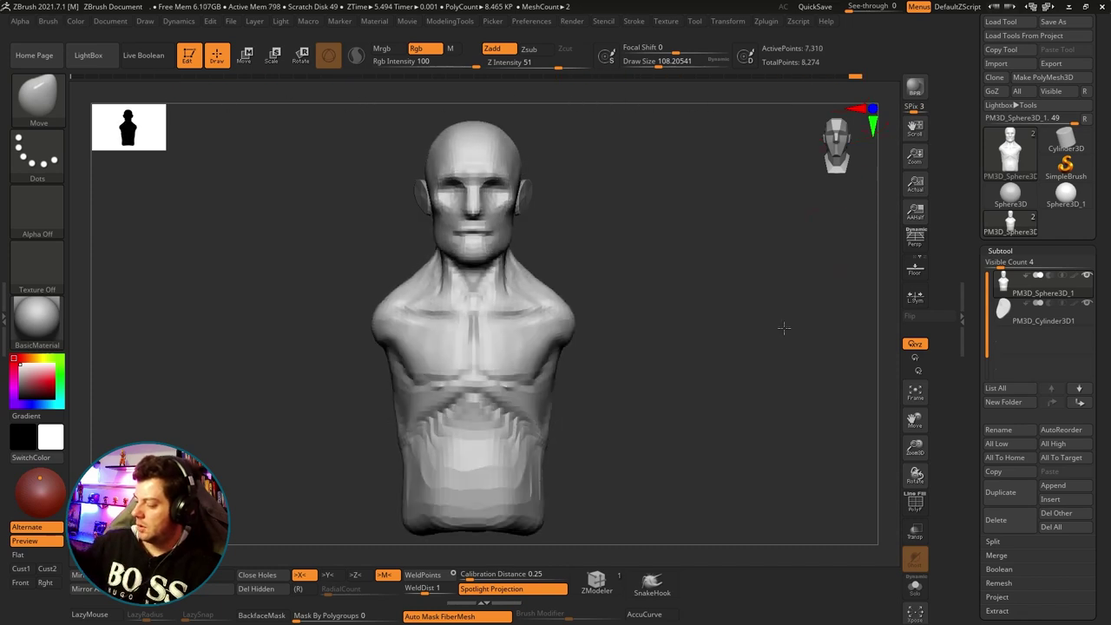
Refine the neck, shoulders and chest, checking from rear three-quarter and three-quarter views.
{"action": "mouse_move", "coordinate": [781, 322]}
{"action": "left_mouse_down"}
{"action": "mouse_move", "coordinate": [710, 329]}
{"action": "mouse_move", "coordinate": [779, 335]}
{"action": "mouse_move", "coordinate": [757, 345]}
{"action": "left_mouse_up"}
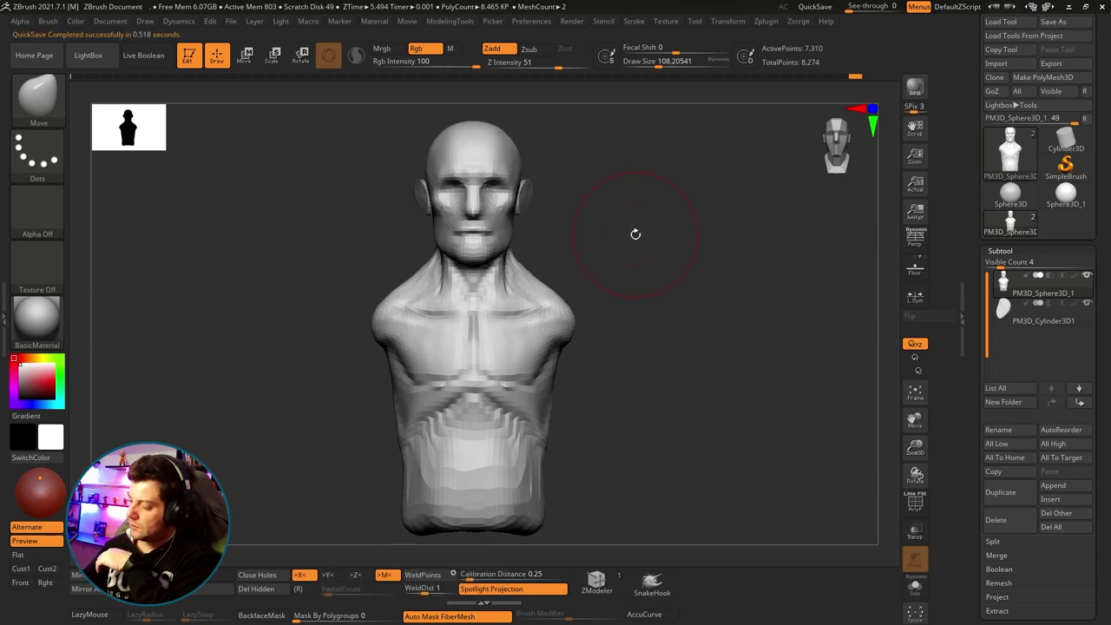
{"action": "left_click_drag", "start_coordinate": [654, 228], "coordinate": [637, 223]}
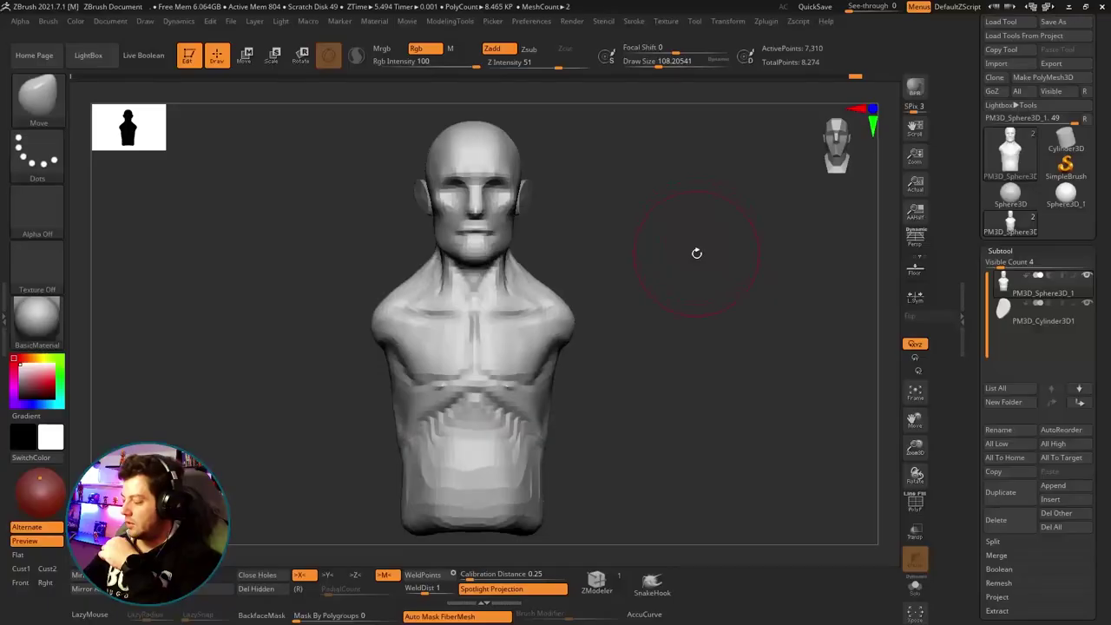
{"action": "left_click_drag", "start_coordinate": [697, 251], "coordinate": [538, 317]}
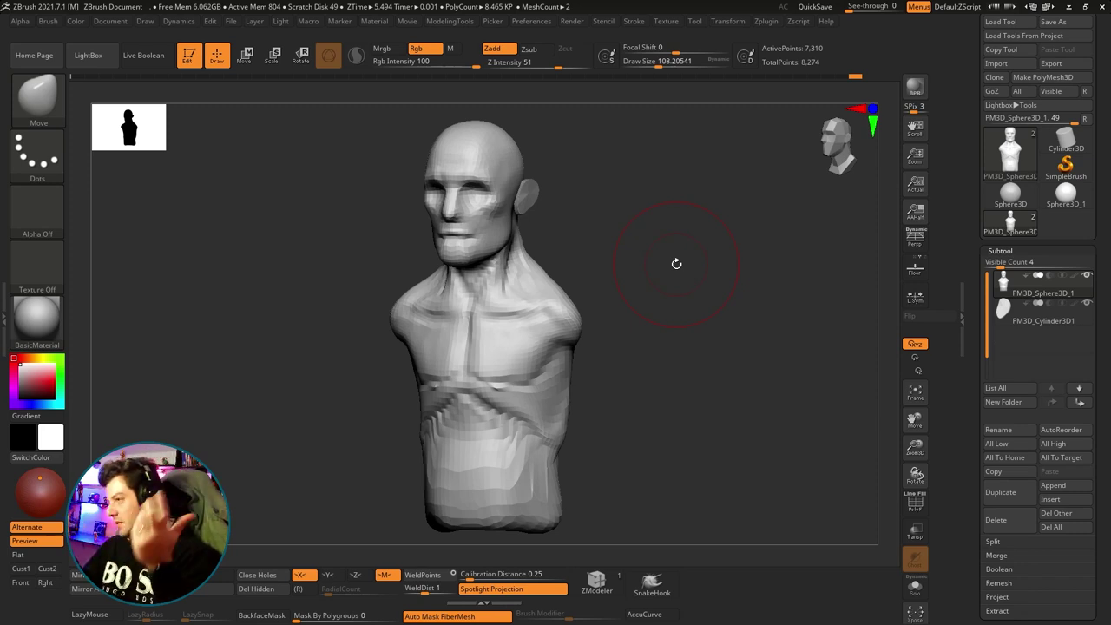
Turn the bust to side profile and set the brush Draw Size to about 94.
{"action": "mouse_move", "coordinate": [676, 263]}
{"action": "left_mouse_down"}
{"action": "mouse_move", "coordinate": [697, 324]}
{"action": "mouse_move", "coordinate": [757, 322]}
{"action": "left_mouse_up"}
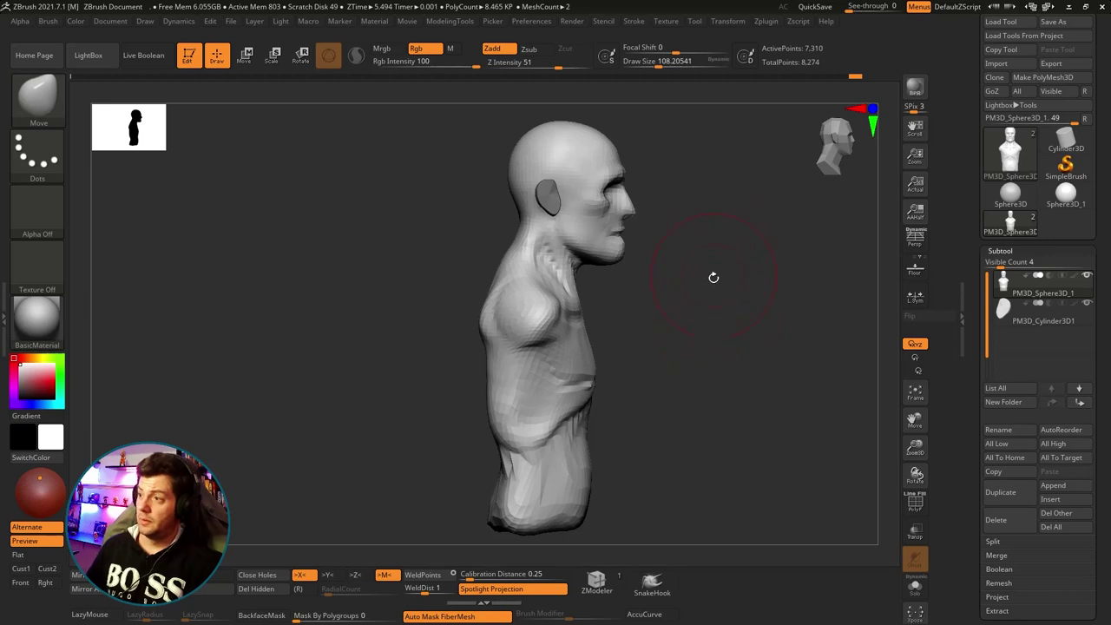
{"action": "mouse_move", "coordinate": [714, 277]}
{"action": "left_mouse_down"}
{"action": "mouse_move", "coordinate": [745, 322]}
{"action": "mouse_move", "coordinate": [786, 335]}
{"action": "mouse_move", "coordinate": [696, 318]}
{"action": "mouse_move", "coordinate": [698, 290]}
{"action": "mouse_move", "coordinate": [698, 330]}
{"action": "mouse_move", "coordinate": [675, 254]}
{"action": "mouse_move", "coordinate": [660, 312]}
{"action": "left_mouse_up"}
{"action": "key", "text": "s"}
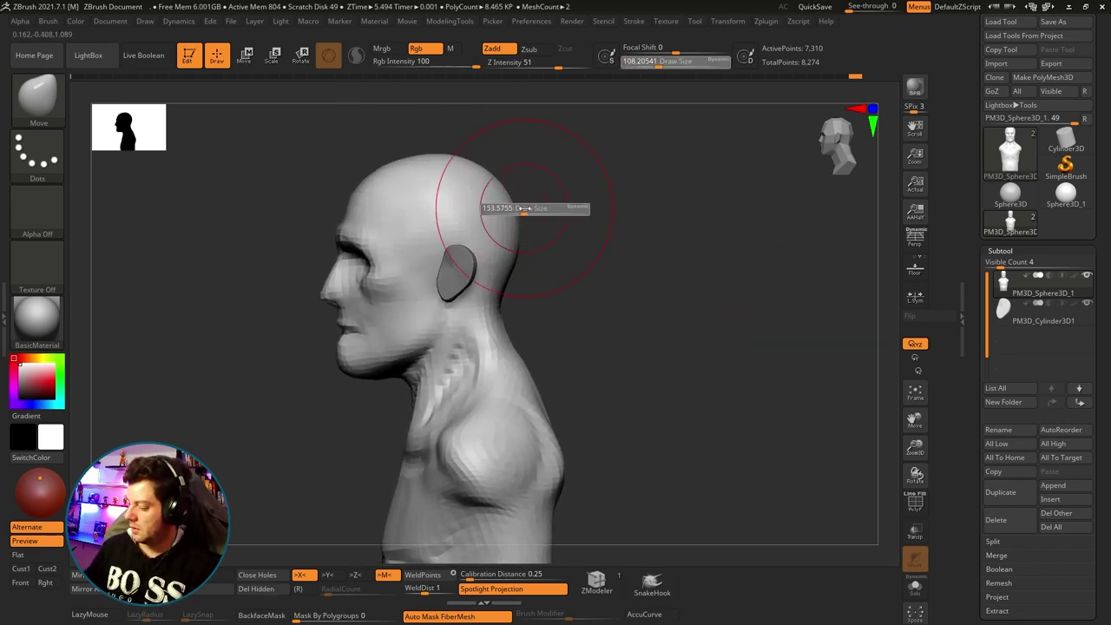
{"action": "left_click", "coordinate": [520, 211]}
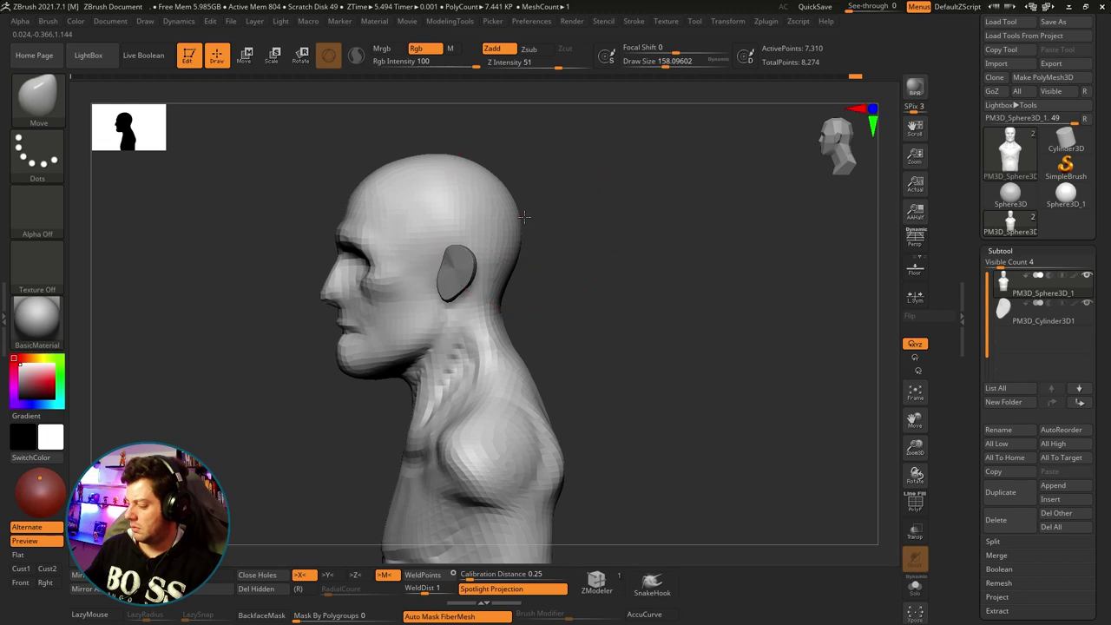
{"action": "key", "text": "s"}
{"action": "left_click_drag", "start_coordinate": [508, 330], "coordinate": [499, 331]}
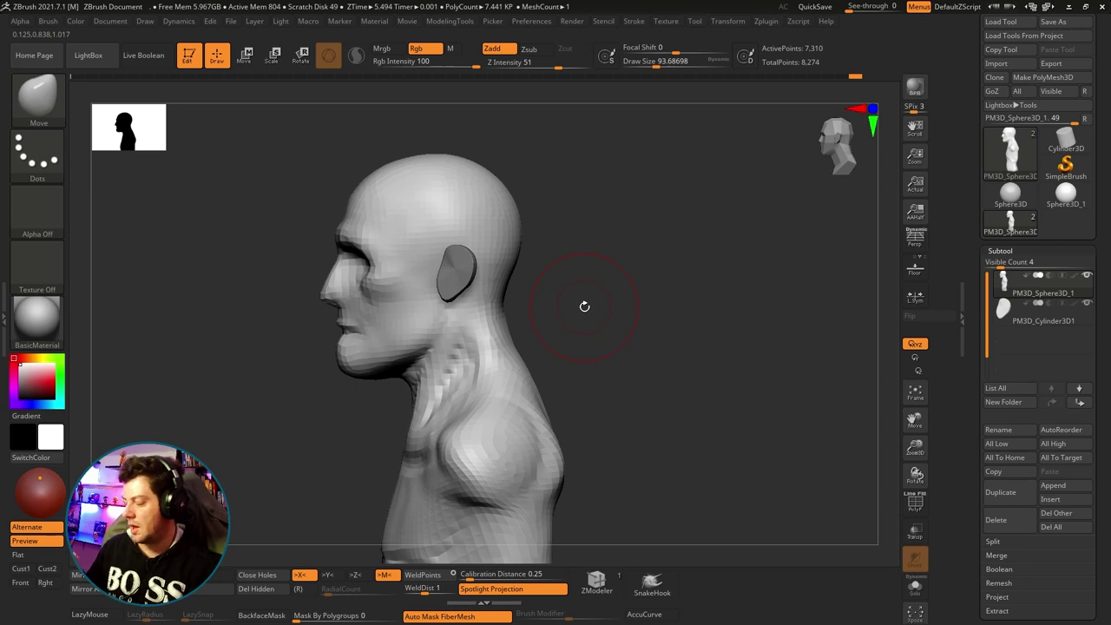
{"action": "mouse_move", "coordinate": [585, 306]}
{"action": "left_mouse_down"}
{"action": "mouse_move", "coordinate": [672, 322]}
{"action": "mouse_move", "coordinate": [533, 287]}
{"action": "left_mouse_up"}
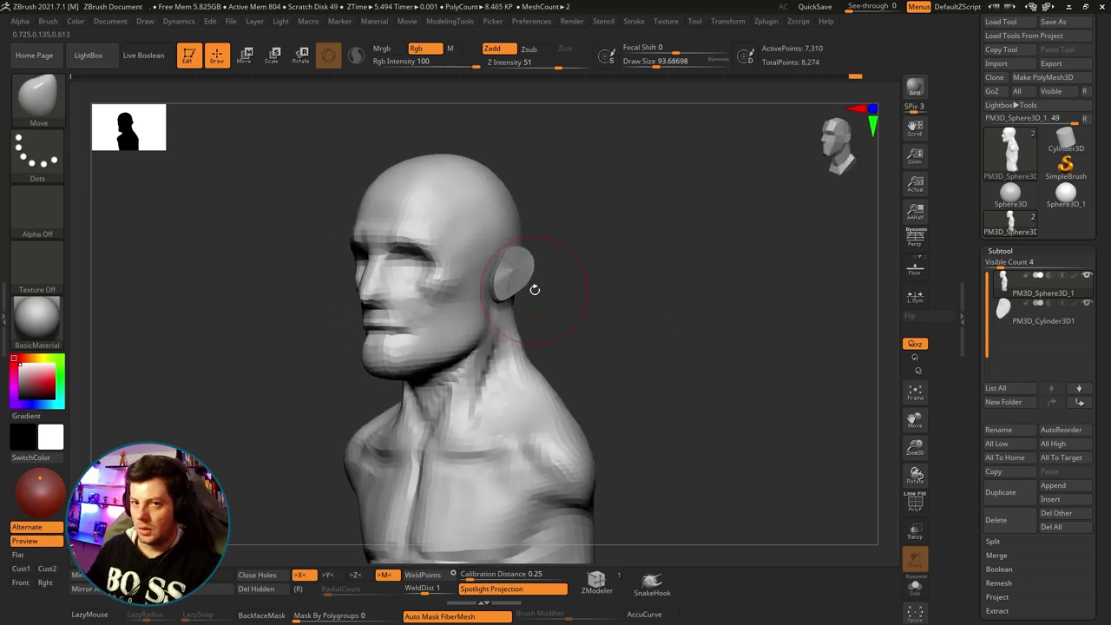
{"action": "mouse_move", "coordinate": [695, 317]}
{"action": "left_mouse_down"}
{"action": "mouse_move", "coordinate": [739, 305]}
{"action": "mouse_move", "coordinate": [691, 332]}
{"action": "mouse_move", "coordinate": [699, 252]}
{"action": "left_mouse_up"}
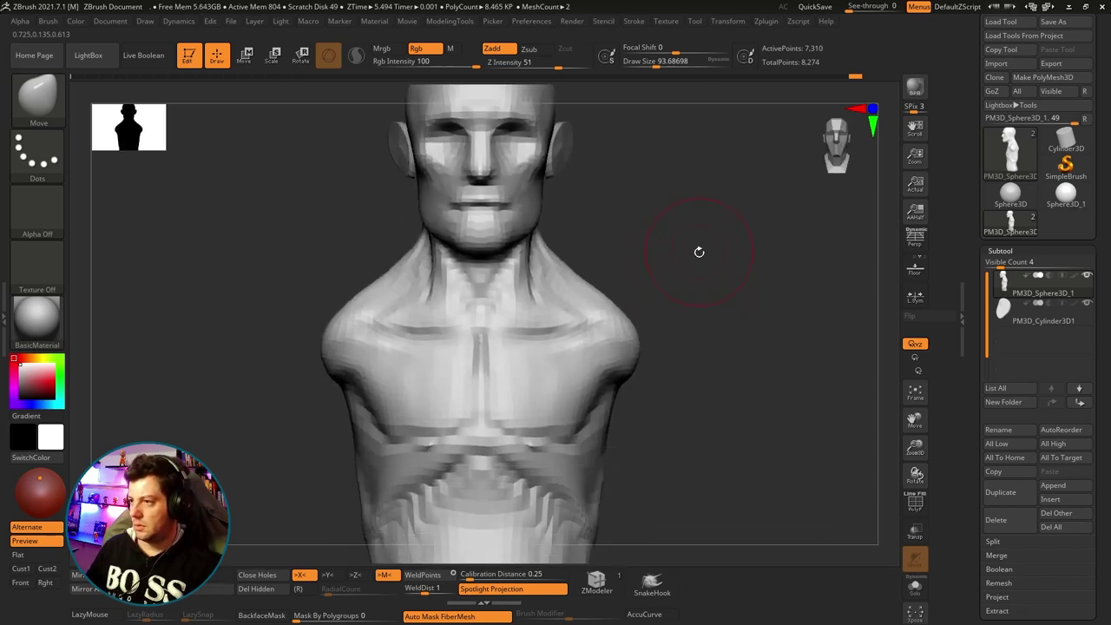
{"action": "mouse_move", "coordinate": [714, 298]}
{"action": "left_mouse_down"}
{"action": "mouse_move", "coordinate": [685, 309]}
{"action": "mouse_move", "coordinate": [665, 292]}
{"action": "mouse_move", "coordinate": [721, 291]}
{"action": "left_mouse_up"}
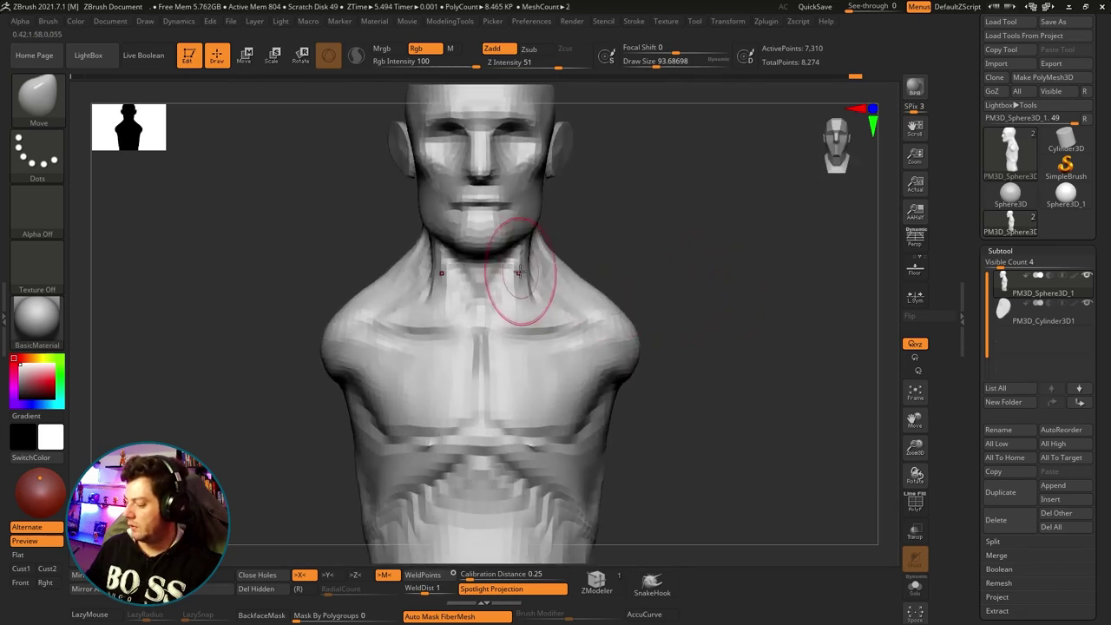
{"action": "left_click_drag", "start_coordinate": [633, 248], "coordinate": [562, 253], "text": "shift"}
{"action": "left_click_drag", "start_coordinate": [422, 143], "coordinate": [417, 278], "text": "ctrl"}
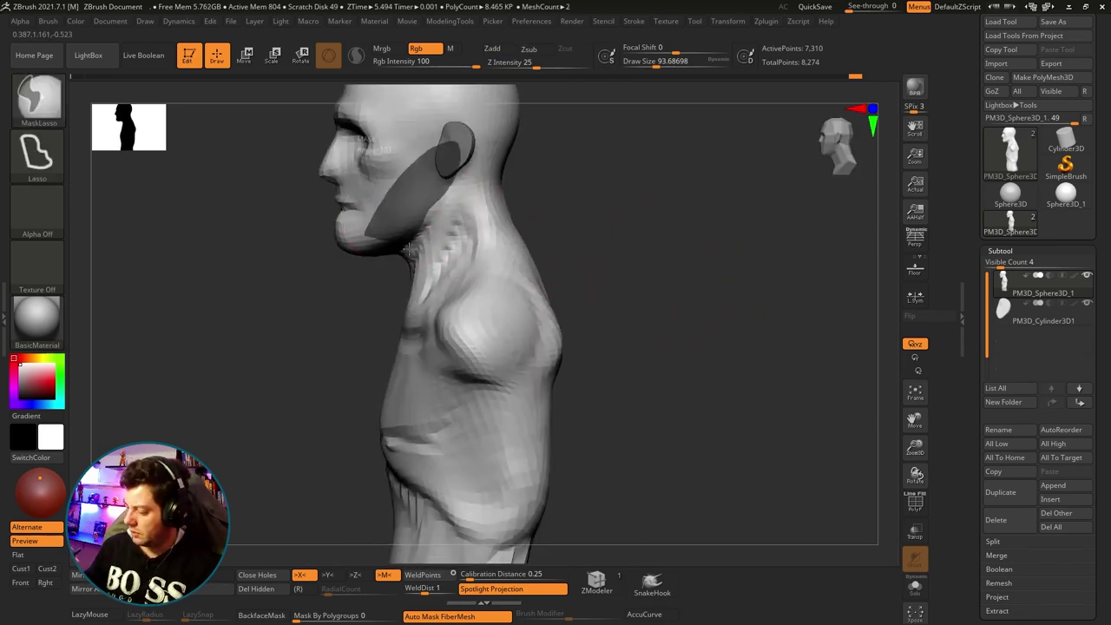
{"action": "mouse_move", "coordinate": [417, 126]}
{"action": "left_mouse_down", "text": "ctrl"}
{"action": "mouse_move", "coordinate": [446, 112]}
{"action": "mouse_move", "coordinate": [404, 285]}
{"action": "left_mouse_up", "text": "ctrl"}
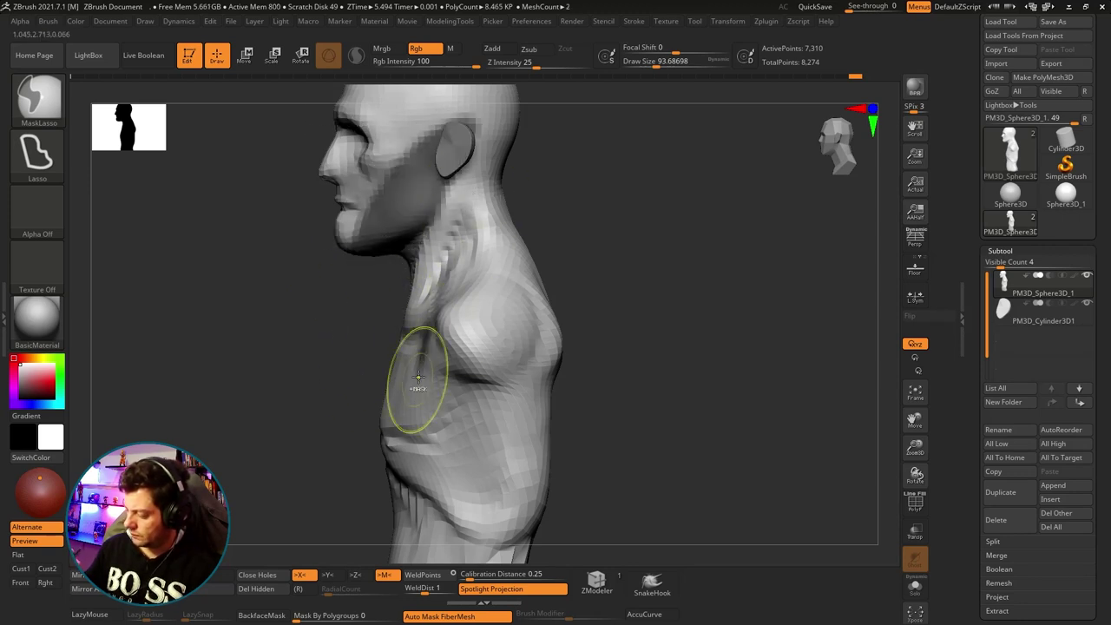
{"action": "left_click", "coordinate": [581, 253], "text": "ctrl"}
{"action": "mouse_move", "coordinate": [477, 205]}
{"action": "left_mouse_down", "text": "ctrl"}
{"action": "mouse_move", "coordinate": [720, 248]}
{"action": "mouse_move", "coordinate": [639, 227]}
{"action": "left_mouse_up", "text": "ctrl"}
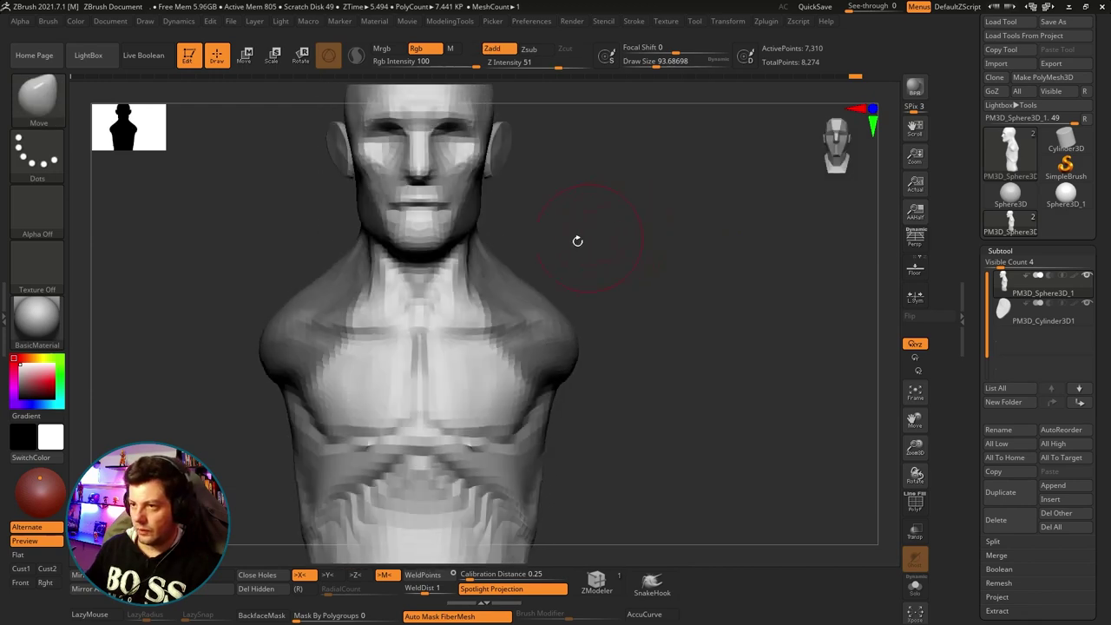
{"action": "left_click_drag", "start_coordinate": [336, 278], "coordinate": [501, 278]}
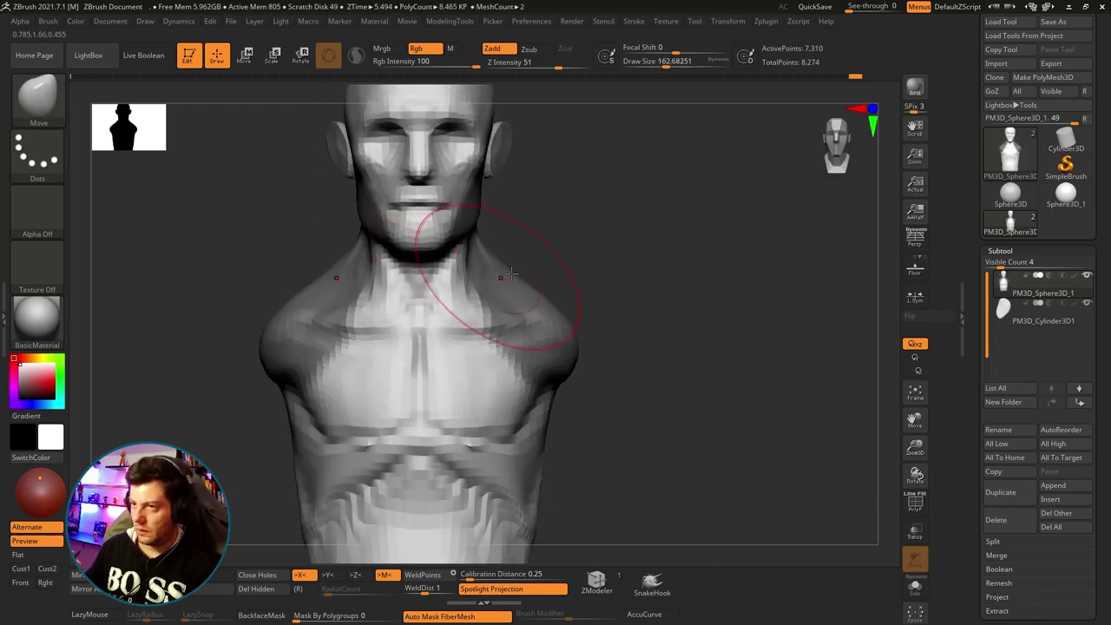
{"action": "mouse_move", "coordinate": [611, 249]}
{"action": "left_mouse_down"}
{"action": "mouse_move", "coordinate": [545, 249]}
{"action": "mouse_move", "coordinate": [703, 305]}
{"action": "left_mouse_up"}
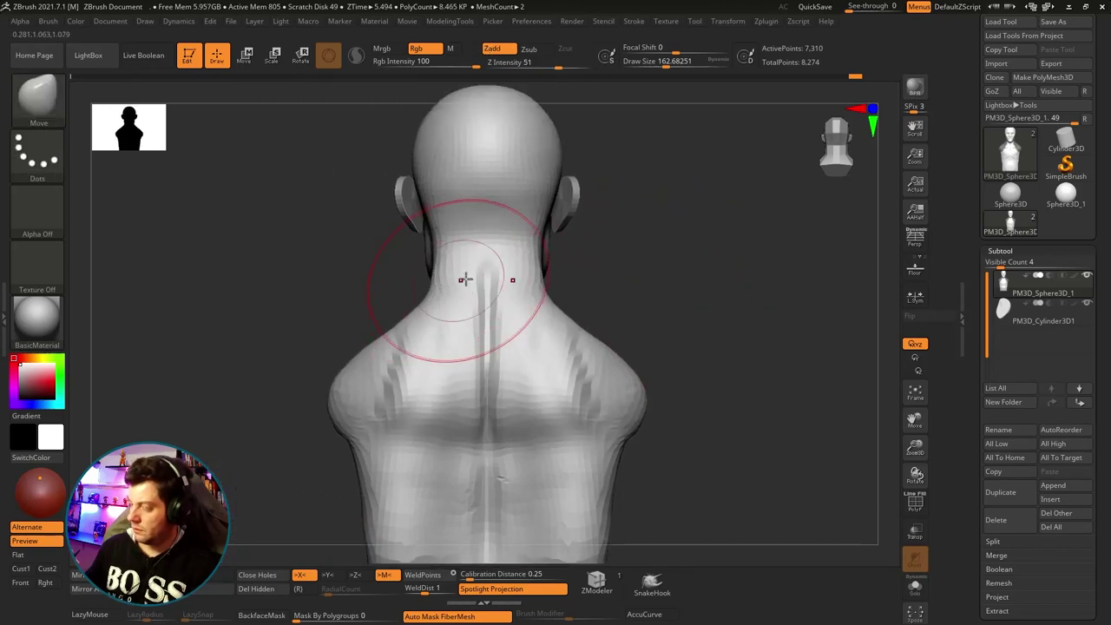
{"action": "left_click_drag", "start_coordinate": [546, 293], "coordinate": [546, 300]}
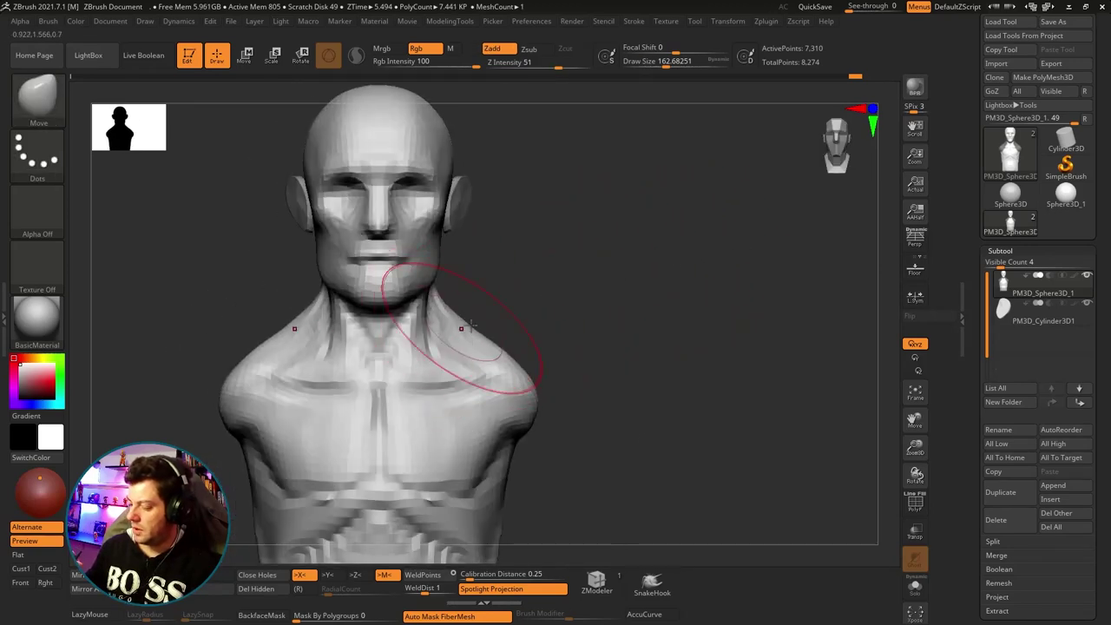
{"action": "left_click", "coordinate": [472, 312]}
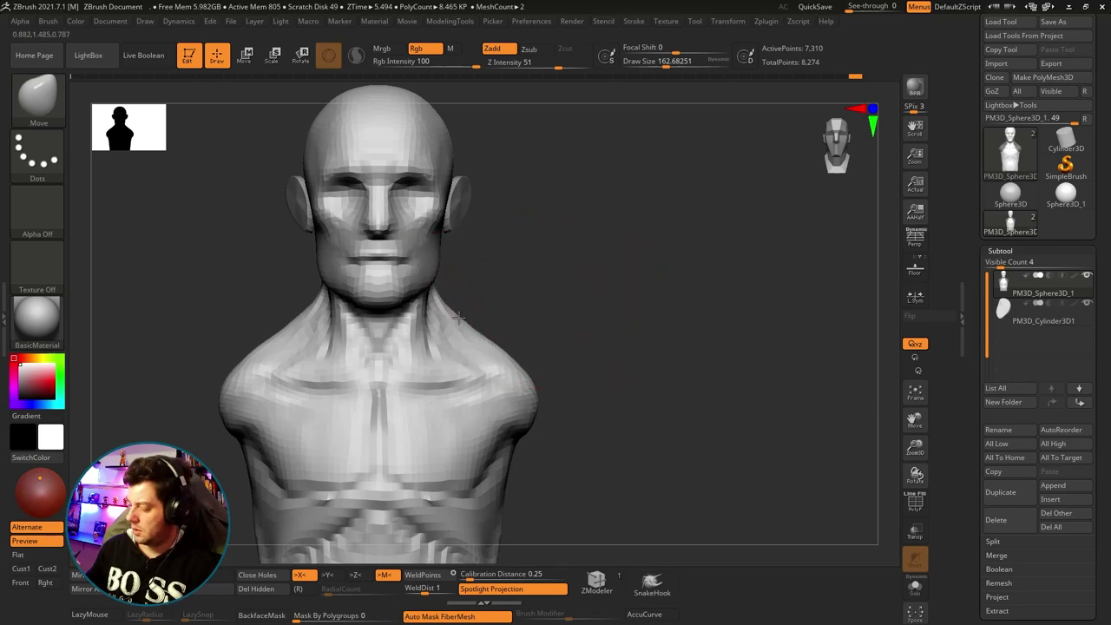
{"action": "left_click_drag", "start_coordinate": [458, 318], "coordinate": [483, 324]}
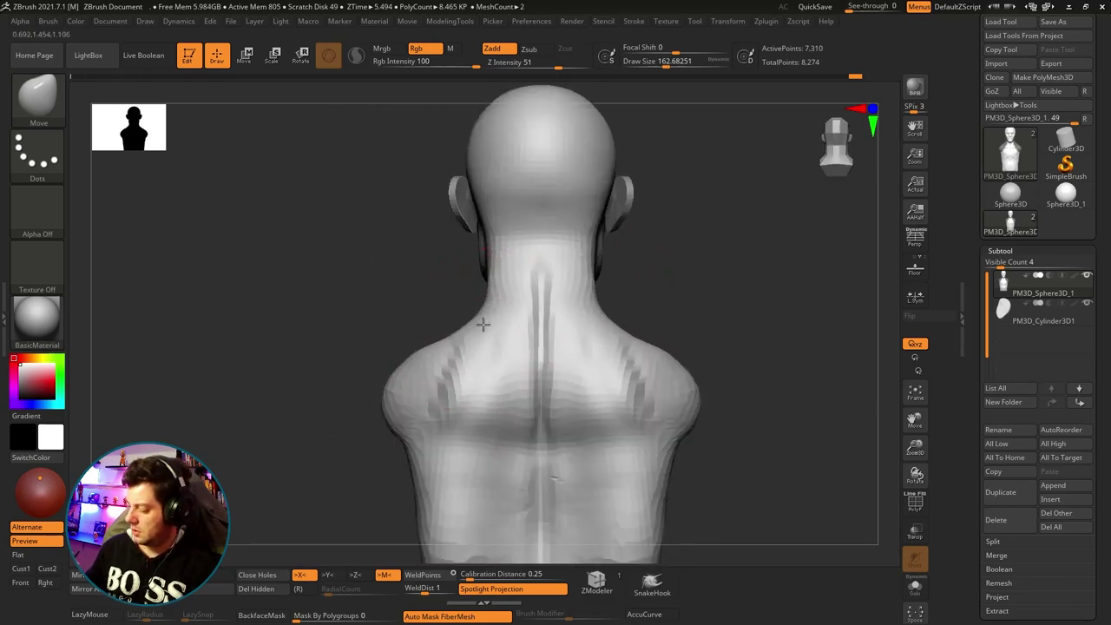
{"action": "left_click_drag", "start_coordinate": [379, 367], "coordinate": [458, 335]}
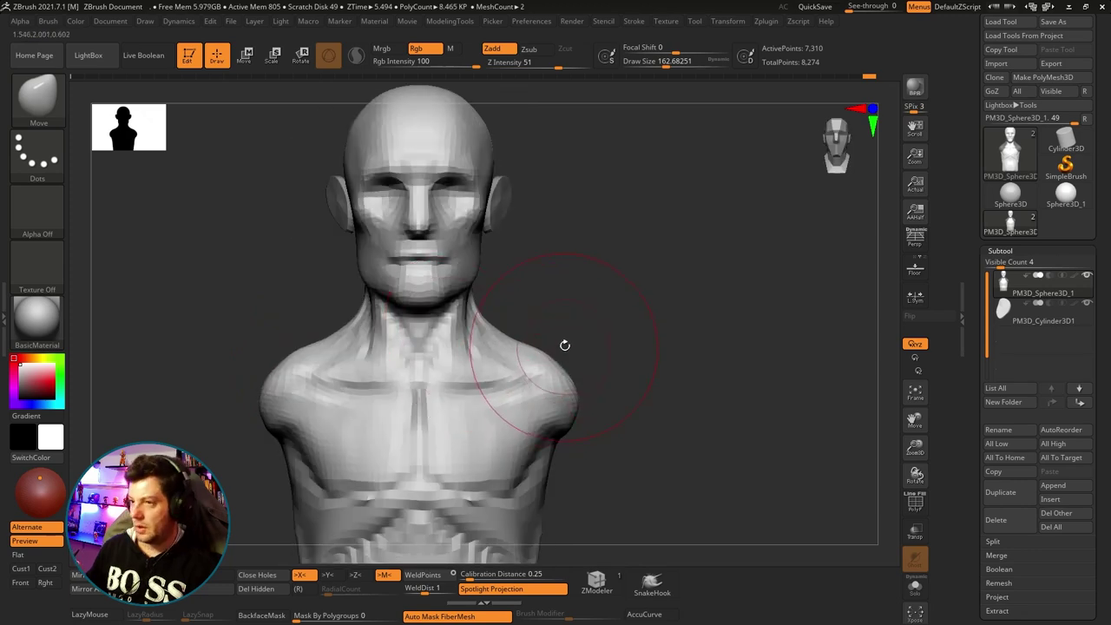
{"action": "mouse_move", "coordinate": [564, 345]}
{"action": "left_mouse_down", "text": "alt"}
{"action": "mouse_move", "coordinate": [616, 228]}
{"action": "mouse_move", "coordinate": [622, 258]}
{"action": "mouse_move", "coordinate": [581, 269]}
{"action": "mouse_move", "coordinate": [633, 218]}
{"action": "left_mouse_up", "text": "alt"}
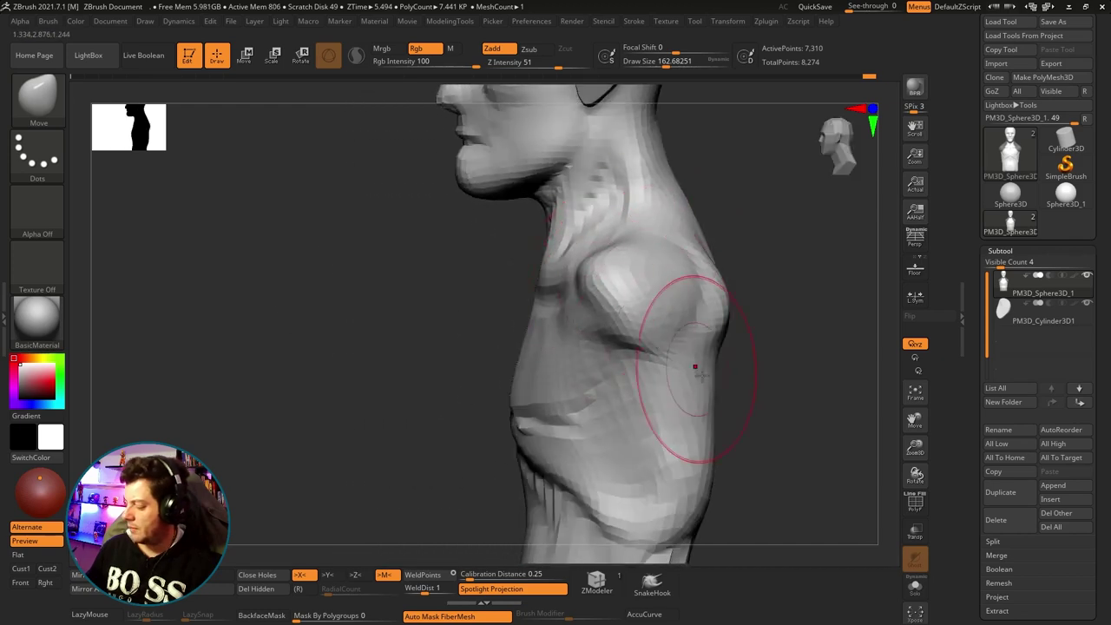
{"action": "left_click_drag", "start_coordinate": [699, 373], "coordinate": [612, 295], "text": "alt"}
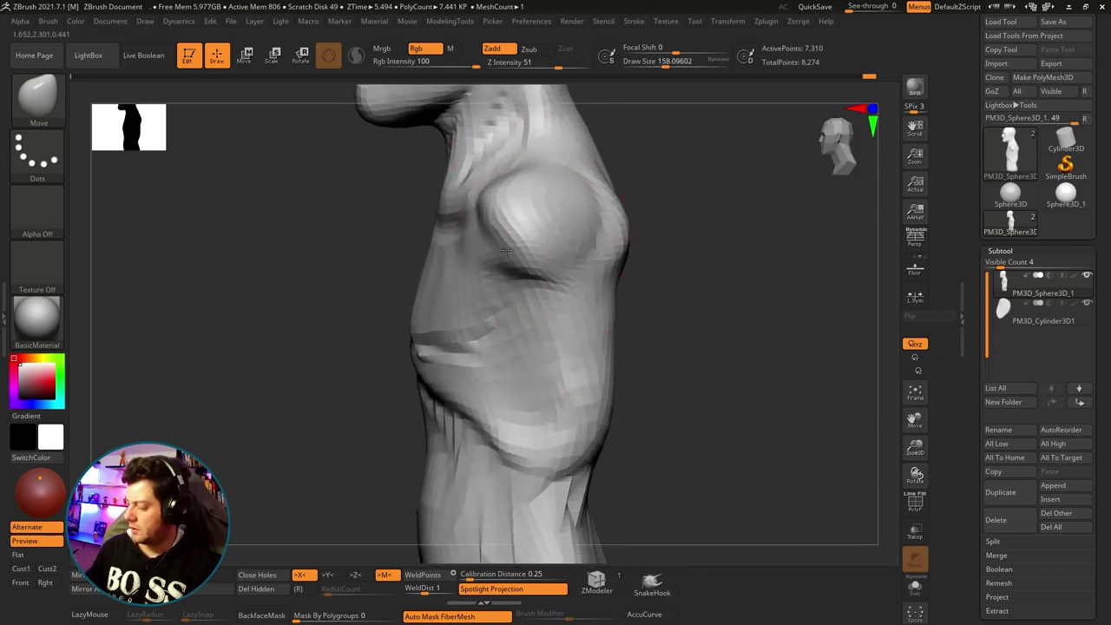
{"action": "mouse_move", "coordinate": [707, 310]}
{"action": "left_mouse_down", "text": "shift"}
{"action": "mouse_move", "coordinate": [515, 251]}
{"action": "mouse_move", "coordinate": [585, 286]}
{"action": "left_mouse_up", "text": "shift"}
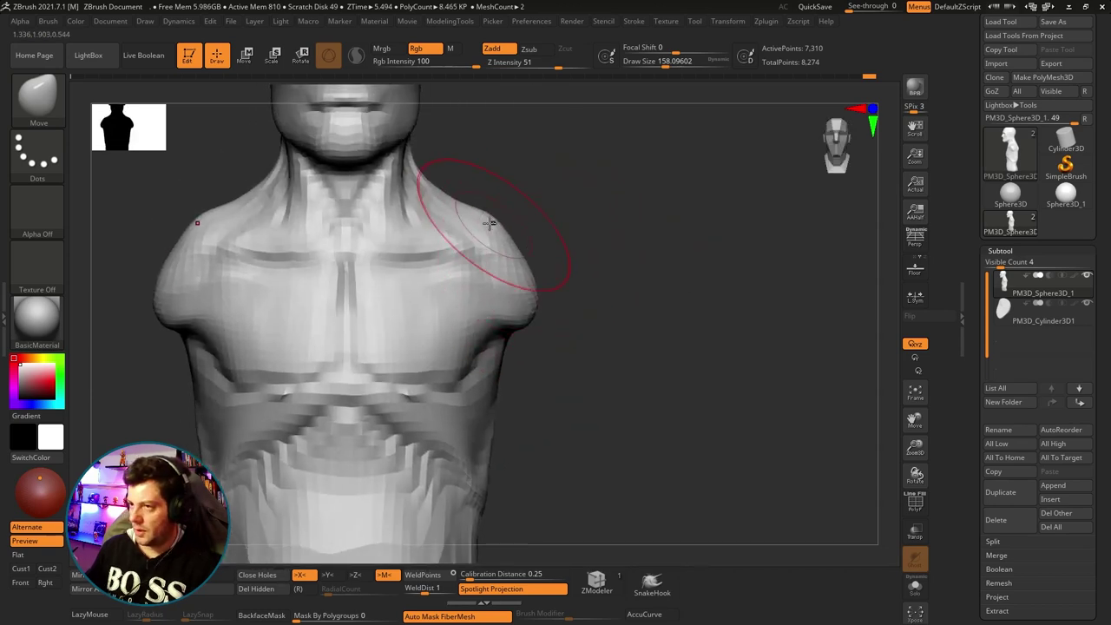
Lower the Draw Size to about 136, check back and side, and frame the front-facing bust.
{"action": "key", "text": "s"}
{"action": "left_click_drag", "start_coordinate": [486, 218], "coordinate": [469, 218]}
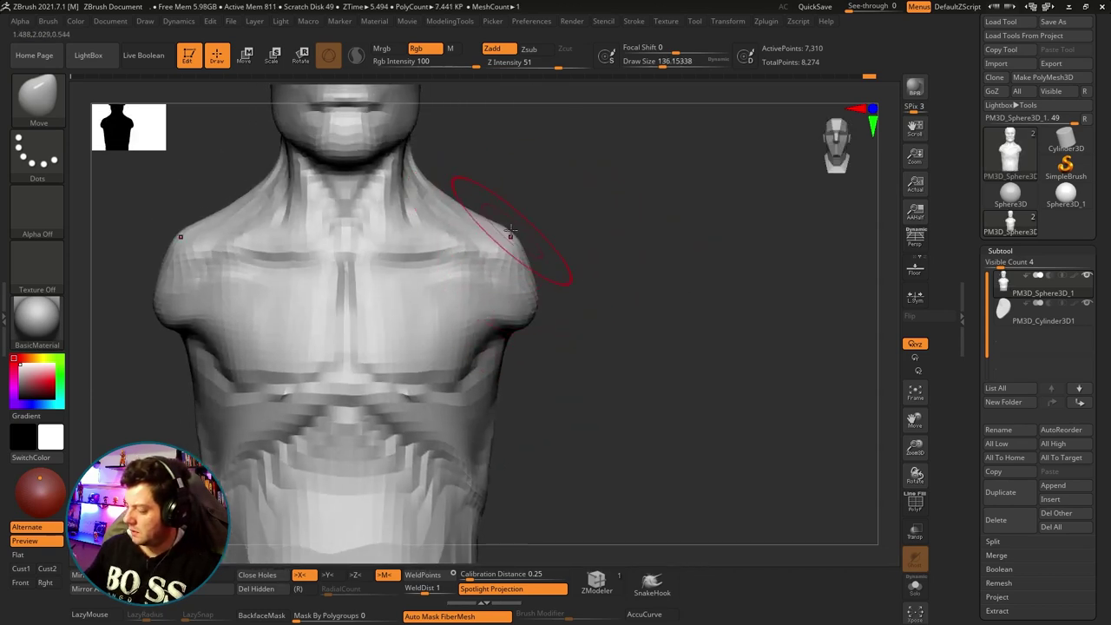
{"action": "left_click_drag", "start_coordinate": [565, 276], "coordinate": [526, 245], "text": "shift"}
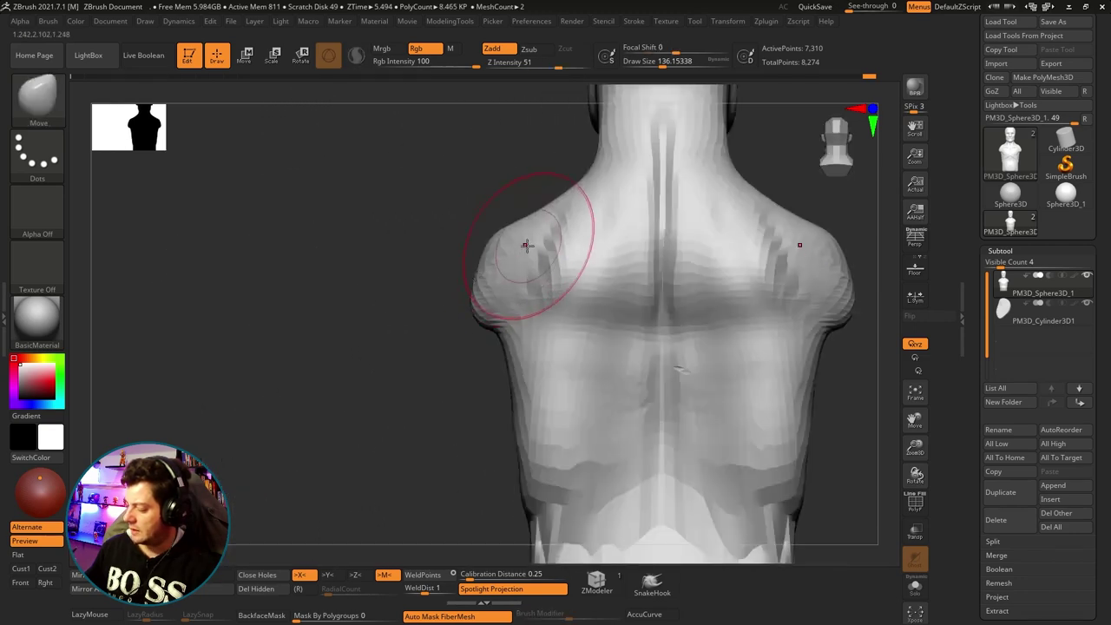
{"action": "mouse_move", "coordinate": [404, 317]}
{"action": "left_mouse_down", "text": "shift"}
{"action": "mouse_move", "coordinate": [539, 278]}
{"action": "mouse_move", "coordinate": [499, 269]}
{"action": "left_mouse_up", "text": "shift"}
{"action": "key", "text": "s"}
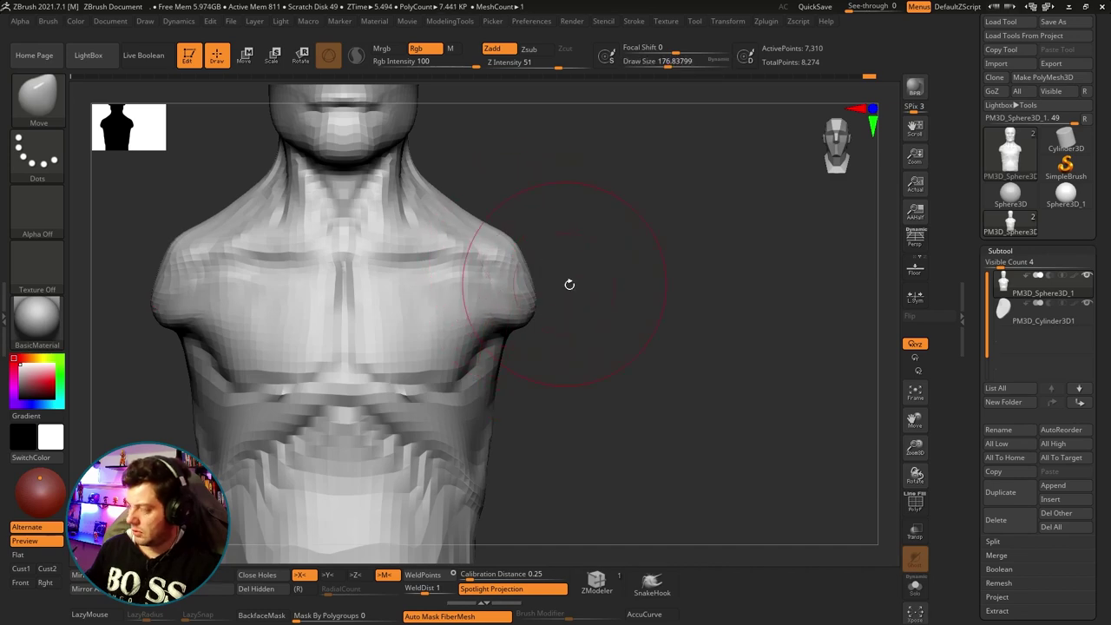
{"action": "mouse_move", "coordinate": [569, 285]}
{"action": "left_mouse_down"}
{"action": "mouse_move", "coordinate": [559, 322]}
{"action": "mouse_move", "coordinate": [526, 300]}
{"action": "mouse_move", "coordinate": [633, 345]}
{"action": "mouse_move", "coordinate": [645, 332]}
{"action": "mouse_move", "coordinate": [640, 308]}
{"action": "mouse_move", "coordinate": [658, 292]}
{"action": "left_mouse_up"}
{"action": "key", "text": "f"}
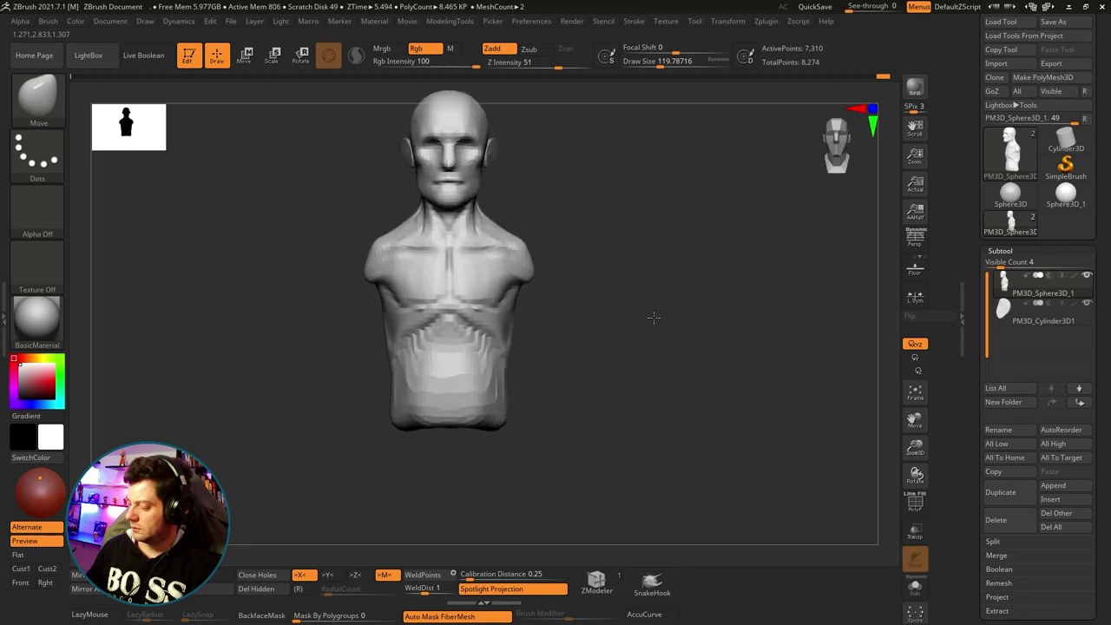
Enlarge the brush to about 202 and rotate to a three-quarter back view.
{"action": "left_click_drag", "start_coordinate": [607, 287], "coordinate": [535, 293]}
{"action": "key", "text": "s"}
{"action": "left_click_drag", "start_coordinate": [536, 251], "coordinate": [573, 252]}
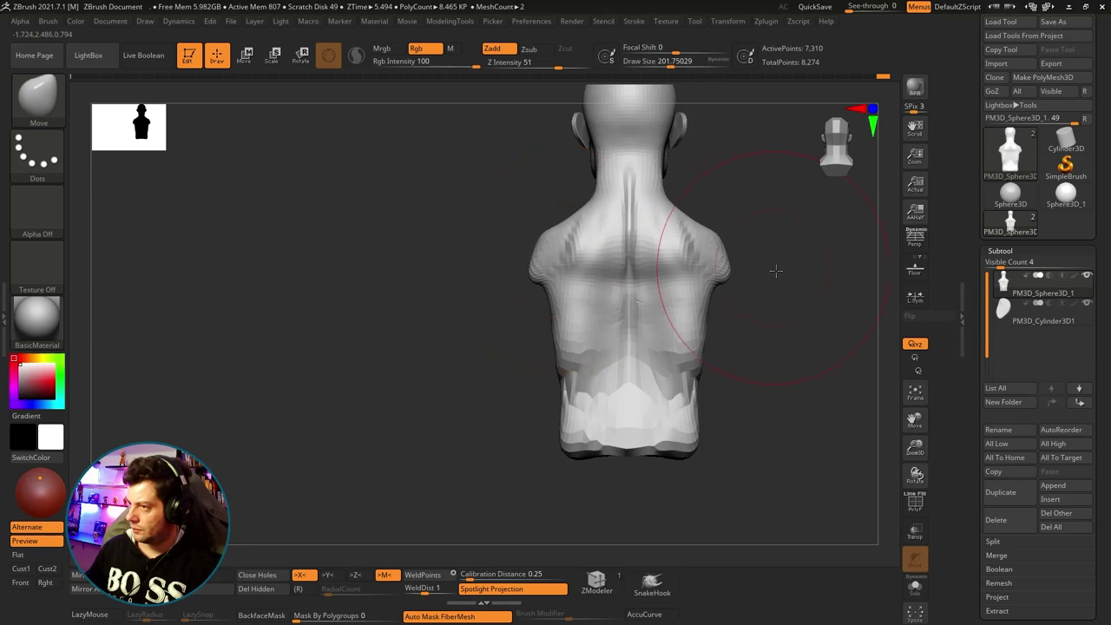
{"action": "left_click_drag", "start_coordinate": [775, 271], "coordinate": [803, 266]}
{"action": "mouse_move", "coordinate": [706, 231]}
{"action": "left_mouse_down"}
{"action": "mouse_move", "coordinate": [697, 274]}
{"action": "mouse_move", "coordinate": [547, 322]}
{"action": "left_mouse_up"}
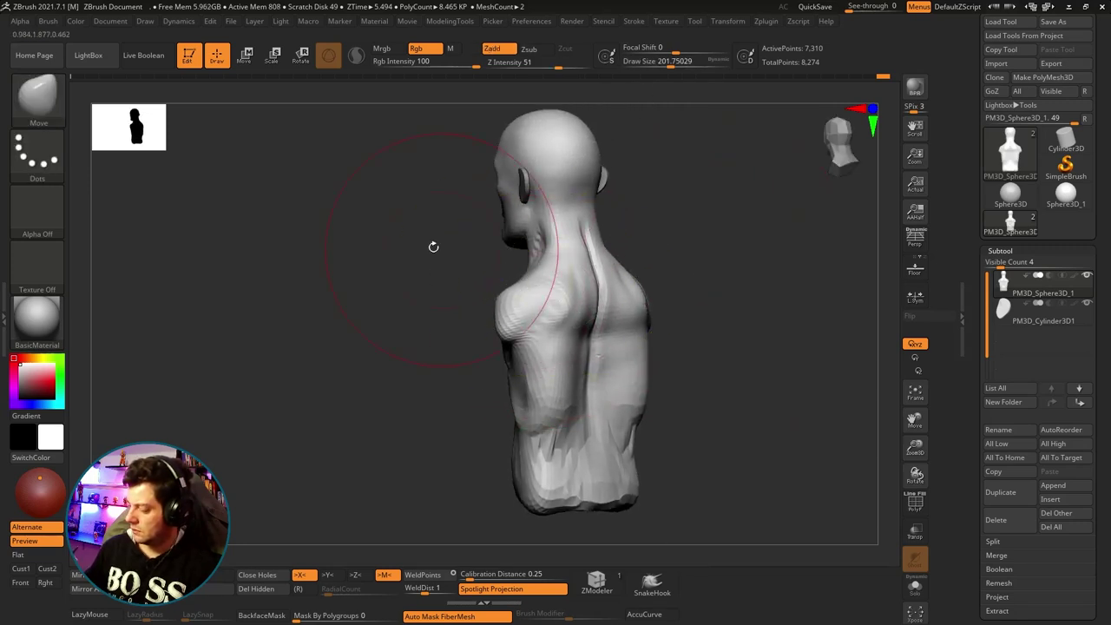
Mask the head and upper neck, work the rear shoulders, then clear the mask.
{"action": "left_click_drag", "start_coordinate": [433, 247], "coordinate": [417, 261], "text": "ctrl"}
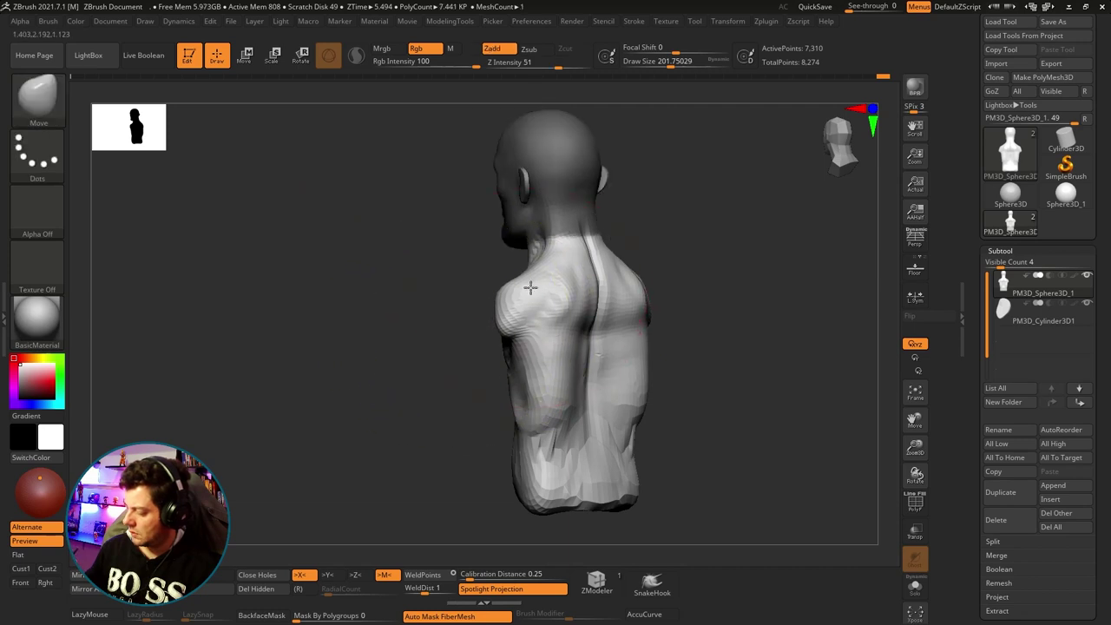
{"action": "left_click_drag", "start_coordinate": [488, 324], "coordinate": [661, 263]}
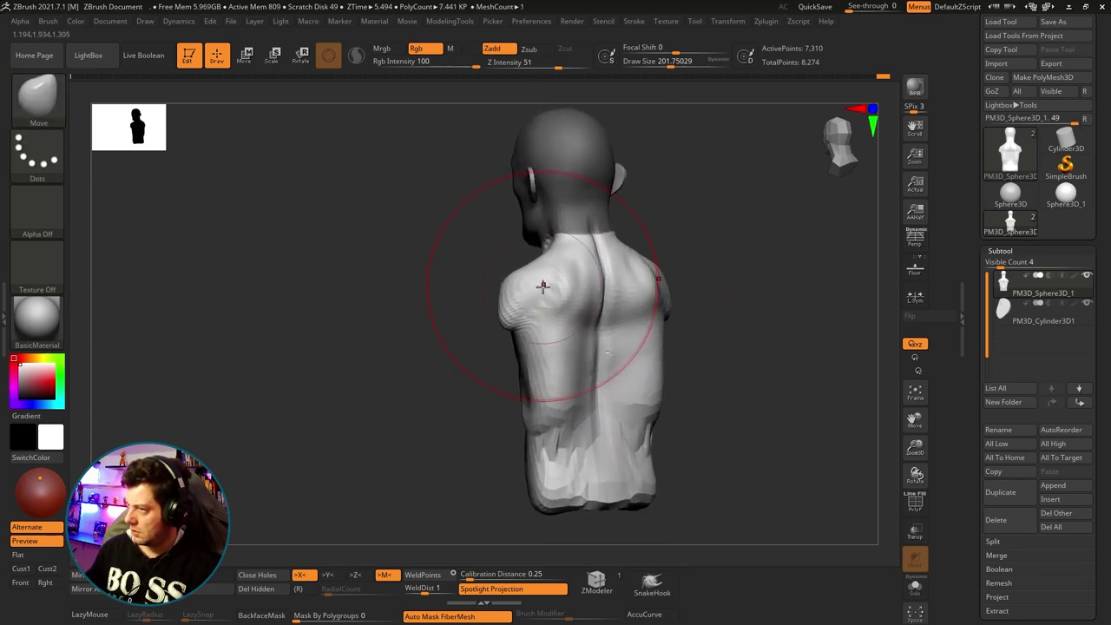
{"action": "mouse_move", "coordinate": [706, 236]}
{"action": "left_mouse_down", "text": "ctrl"}
{"action": "mouse_move", "coordinate": [648, 255]}
{"action": "mouse_move", "coordinate": [699, 228]}
{"action": "left_mouse_up", "text": "ctrl"}
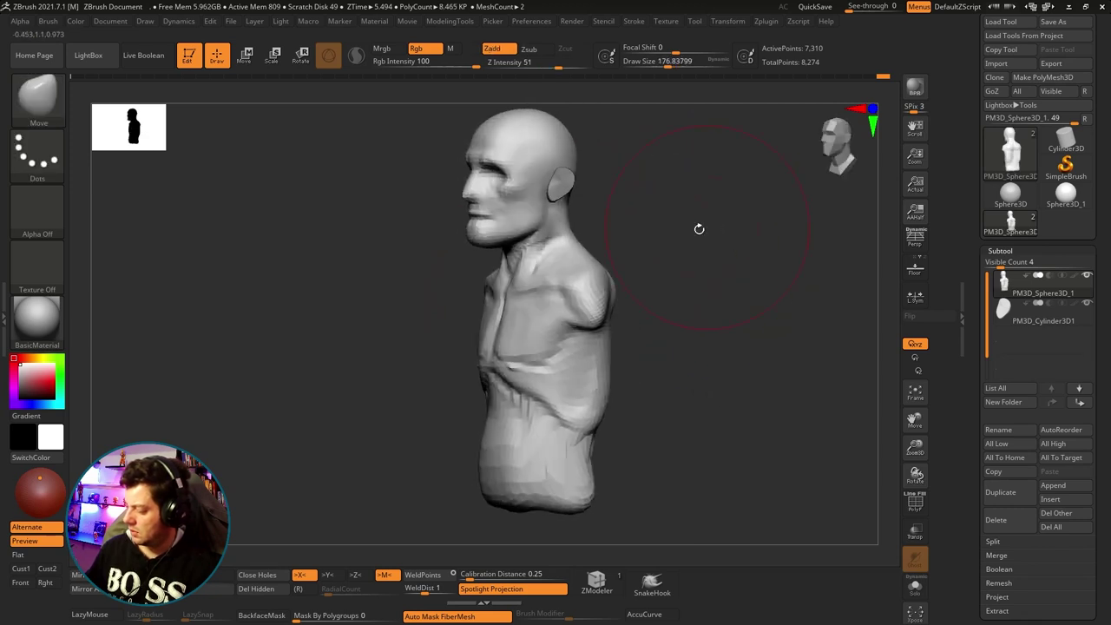
{"action": "key", "text": "shift"}
Undo back through earlier sculpting stages, then redo forward to the latest bust state.
{"action": "key", "text": "ctrl+z"}
{"action": "key", "text": "ctrl+z"}
{"action": "key", "text": "ctrl+z"}
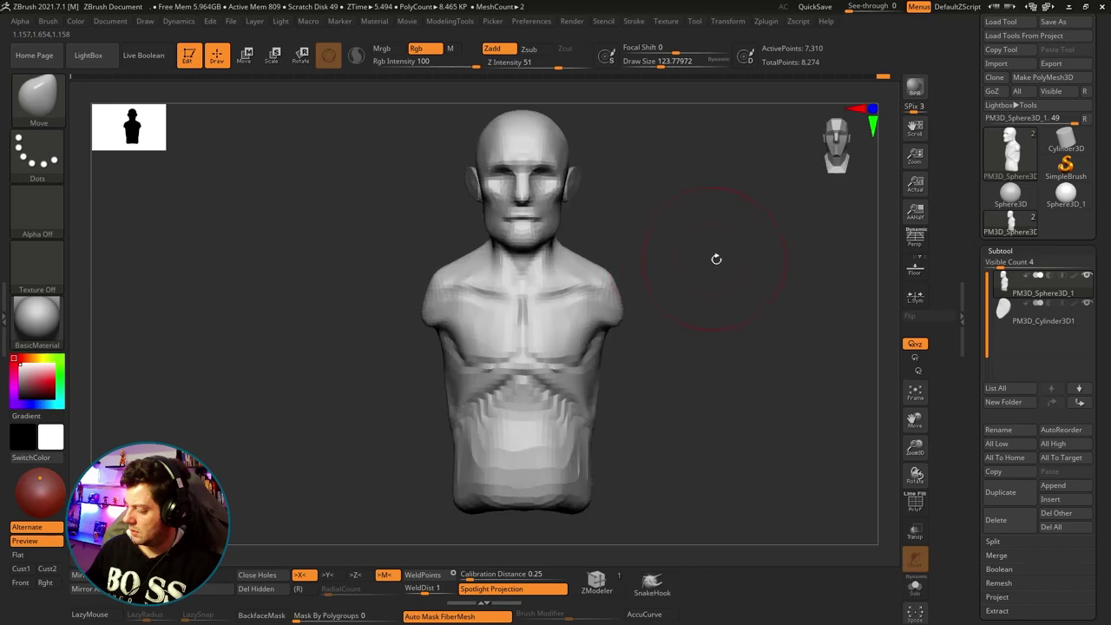
{"action": "key", "text": "ctrl+z"}
{"action": "key", "text": "ctrl+z"}
{"action": "key", "text": "ctrl+z"}
{"action": "key", "text": "ctrl+z"}
{"action": "key", "text": "ctrl+z"}
{"action": "key", "text": "ctrl+z"}
{"action": "key", "text": "ctrl+shift+z"}
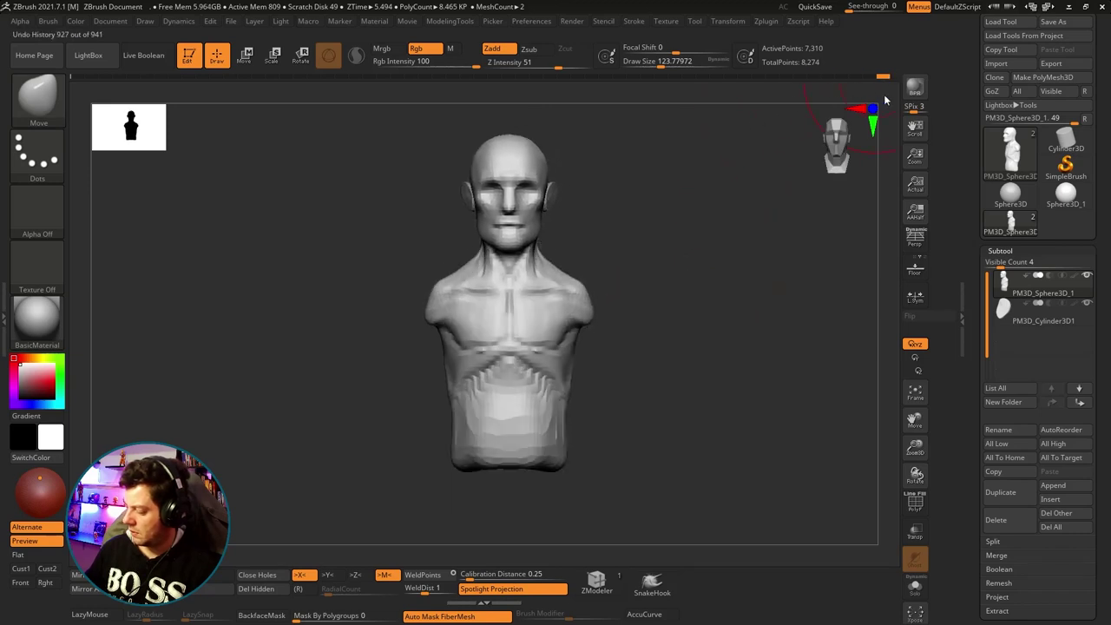
{"action": "key", "text": "ctrl+shift+z"}
{"action": "key", "text": "ctrl+shift+z"}
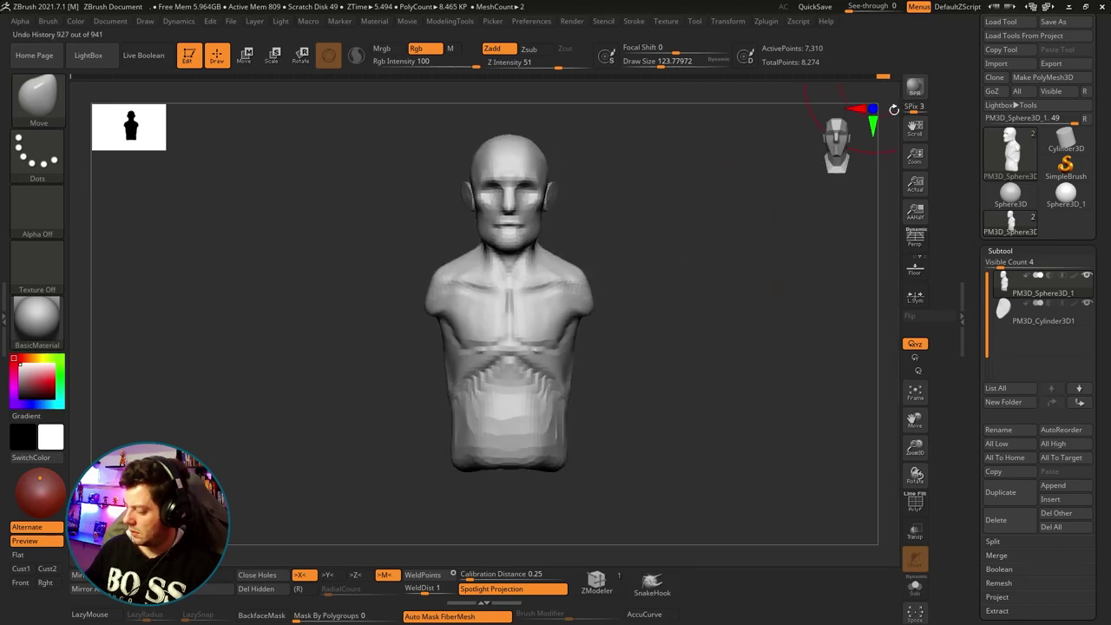
Rotate the bust to inspect the shoulder, chest and side profile, zooming in to fill the canvas.
{"action": "mouse_move", "coordinate": [782, 201]}
{"action": "left_mouse_down"}
{"action": "mouse_move", "coordinate": [761, 202]}
{"action": "mouse_move", "coordinate": [706, 244]}
{"action": "mouse_move", "coordinate": [630, 228]}
{"action": "mouse_move", "coordinate": [581, 289]}
{"action": "left_mouse_up"}
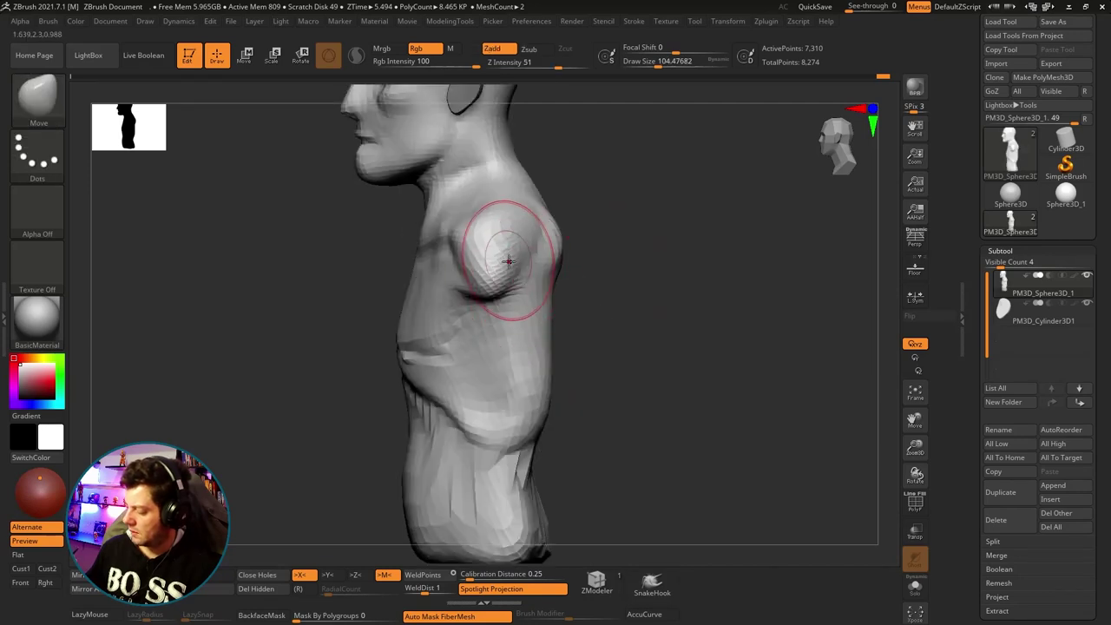
{"action": "left_click_drag", "start_coordinate": [541, 295], "coordinate": [528, 267]}
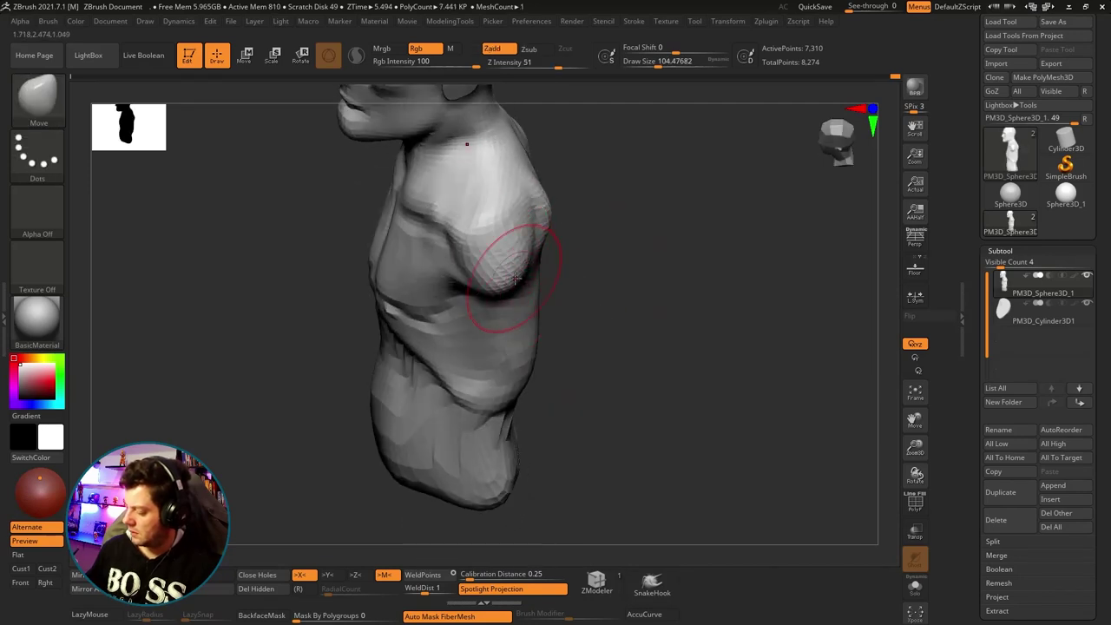
{"action": "mouse_move", "coordinate": [528, 260]}
{"action": "right_mouse_down"}
{"action": "mouse_move", "coordinate": [586, 243]}
{"action": "mouse_move", "coordinate": [710, 291]}
{"action": "right_mouse_up"}
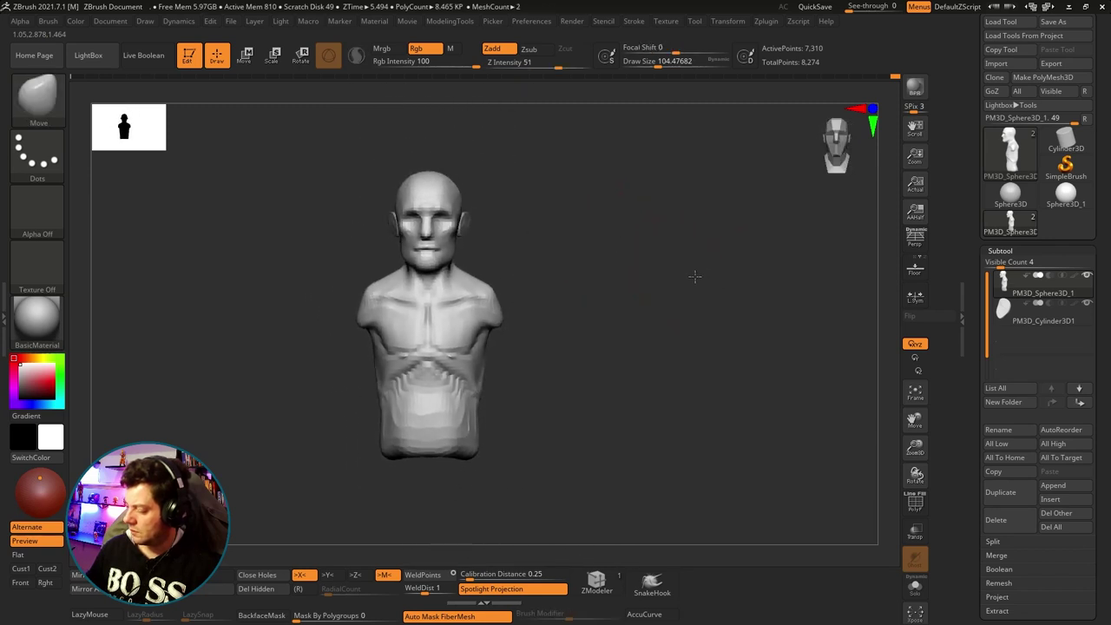
{"action": "mouse_move", "coordinate": [697, 275]}
{"action": "right_mouse_down", "text": "ctrl"}
{"action": "mouse_move", "coordinate": [763, 256]}
{"action": "mouse_move", "coordinate": [757, 236]}
{"action": "mouse_move", "coordinate": [735, 231]}
{"action": "right_mouse_up", "text": "ctrl"}
Re-centre the bust on the canvas and turn it slightly to check the blockout.
{"action": "key", "text": "f"}
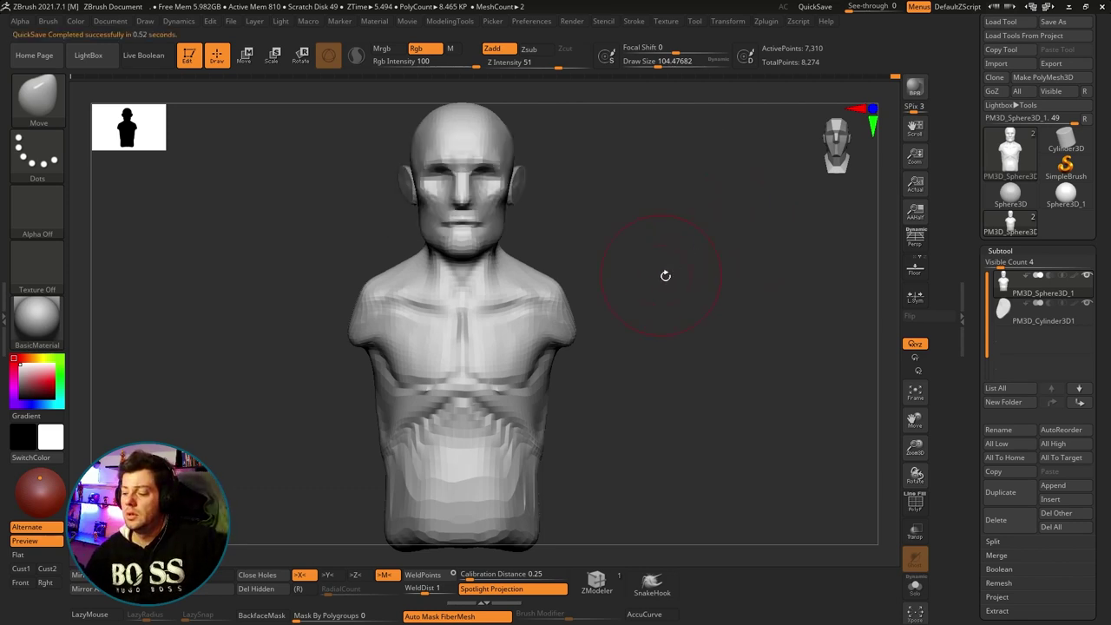
{"action": "left_click_drag", "start_coordinate": [665, 275], "coordinate": [718, 280]}
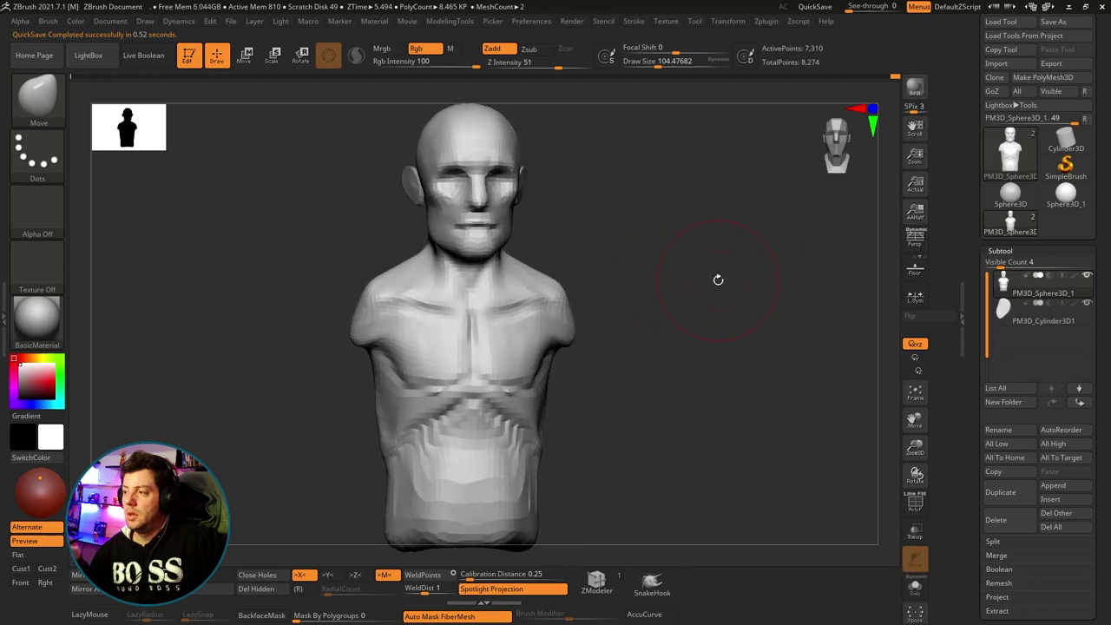